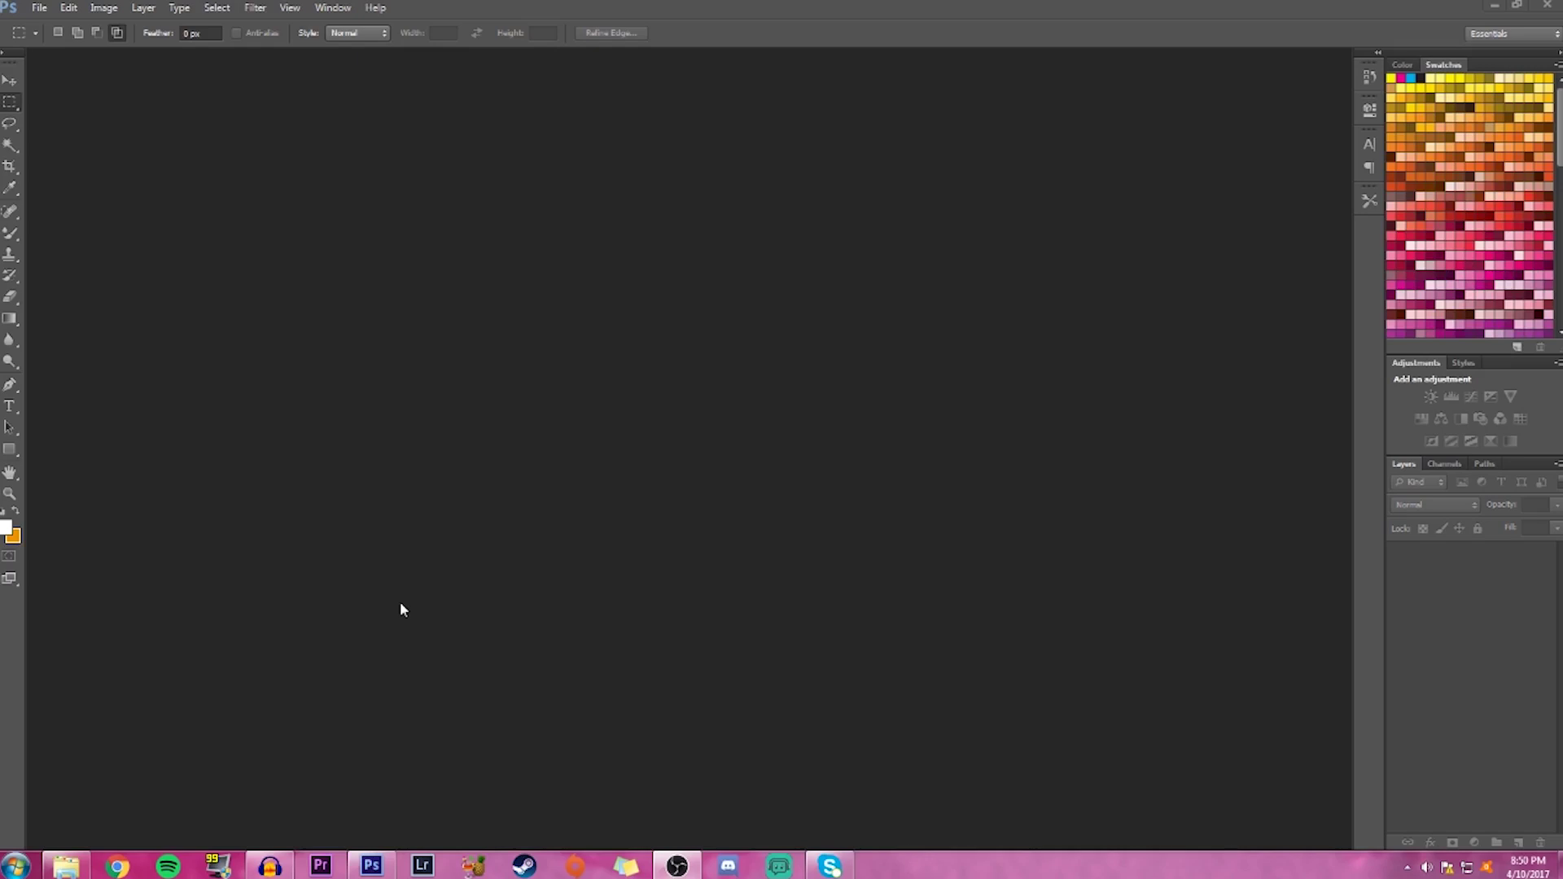
Create a new 1280 × 720 pixel RGB document at 72 pixels/inch with a transparent background
left_click(43, 9)
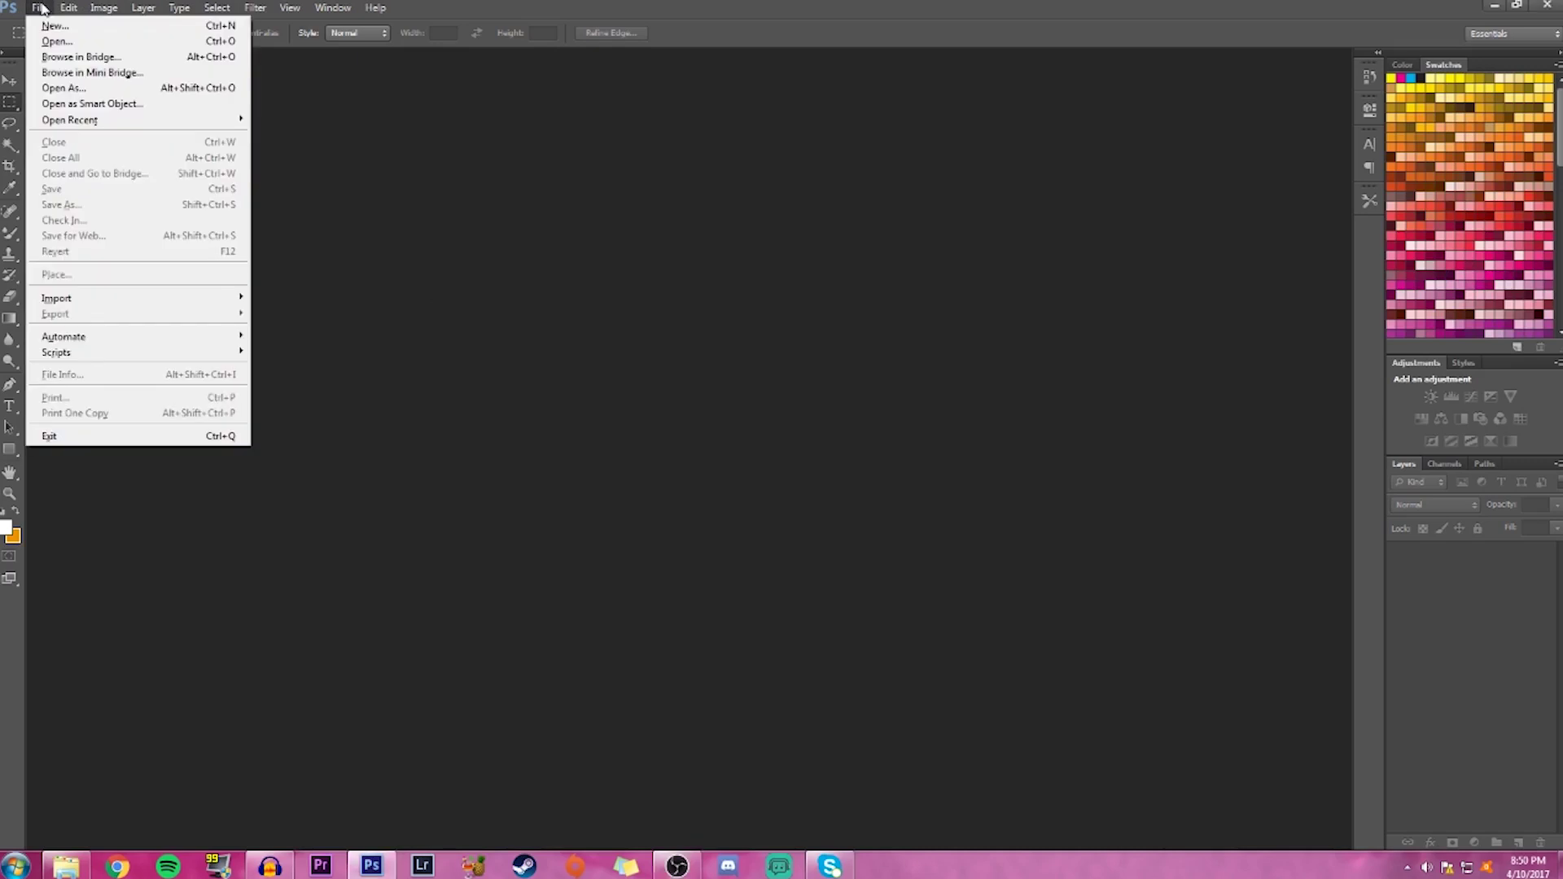
left_click(43, 8)
left_click(43, 8)
left_click(73, 26)
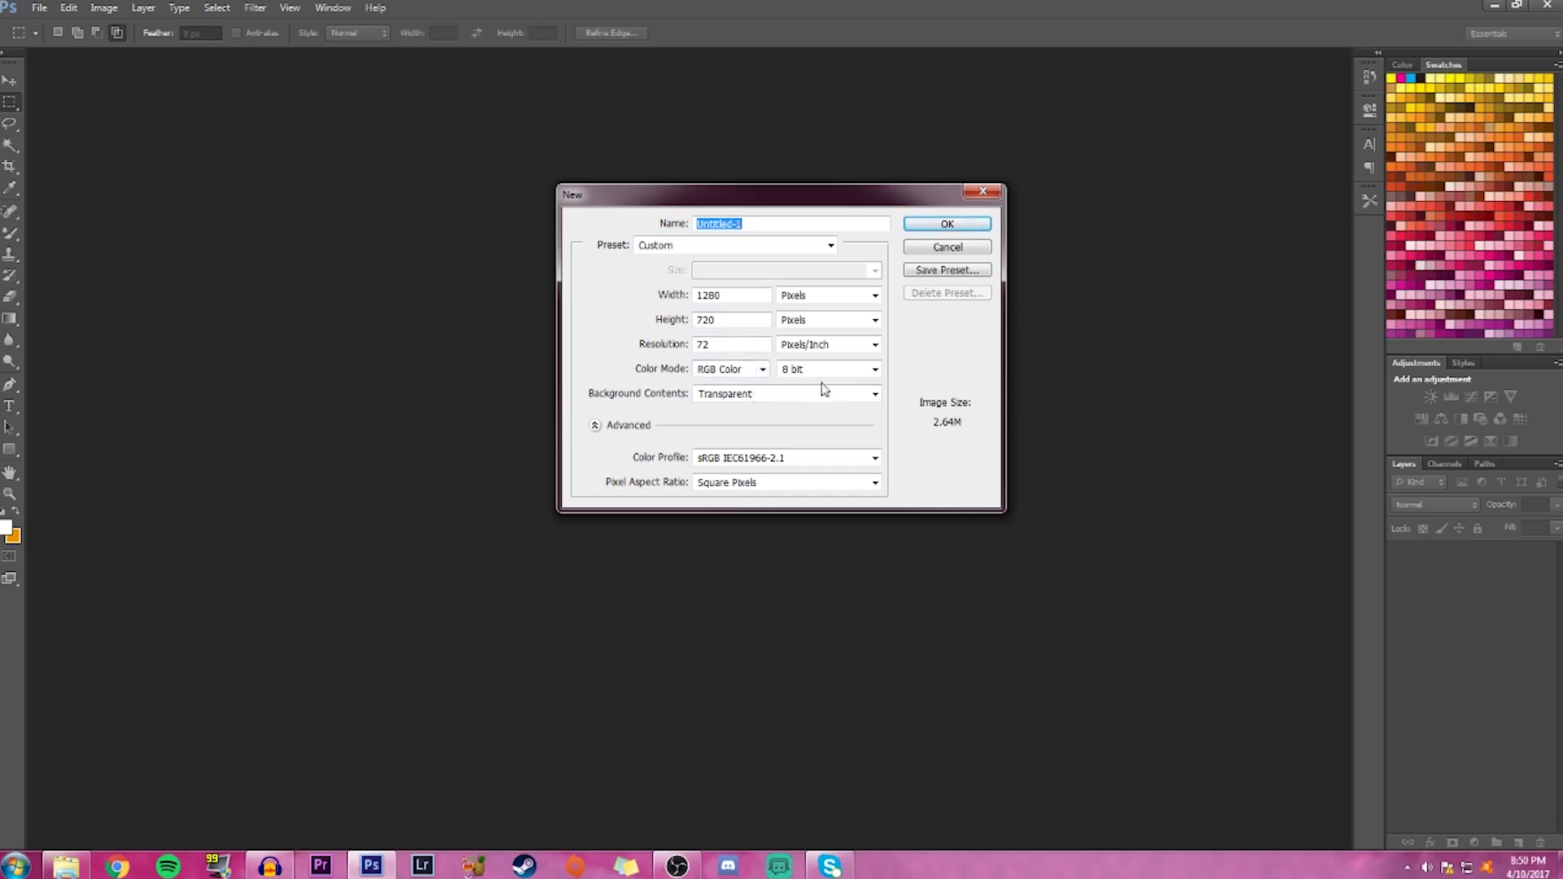
left_click(749, 399)
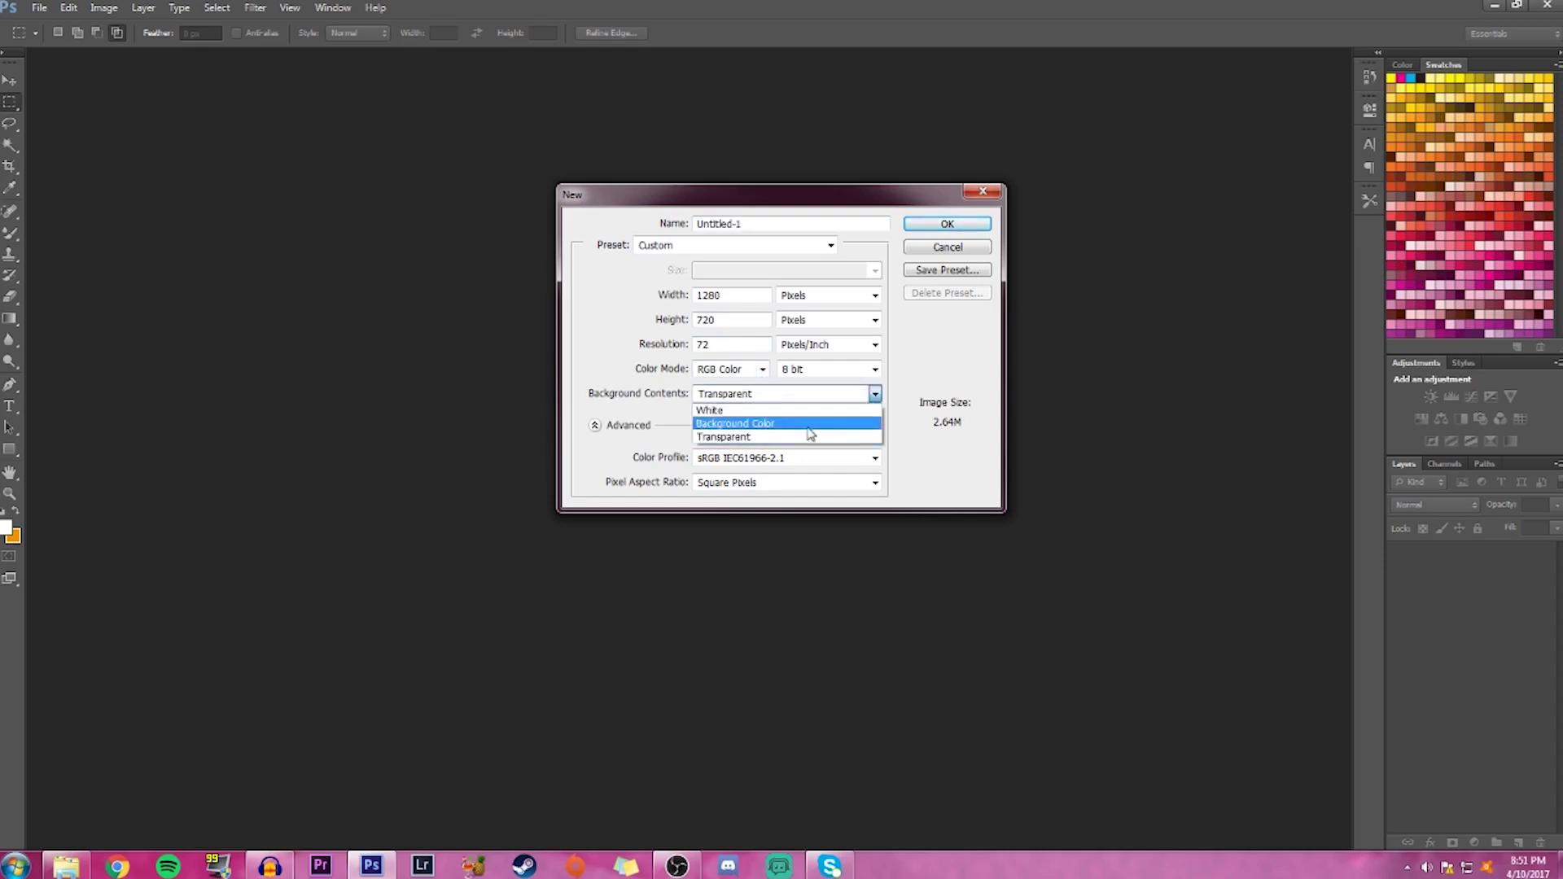
left_click(743, 440)
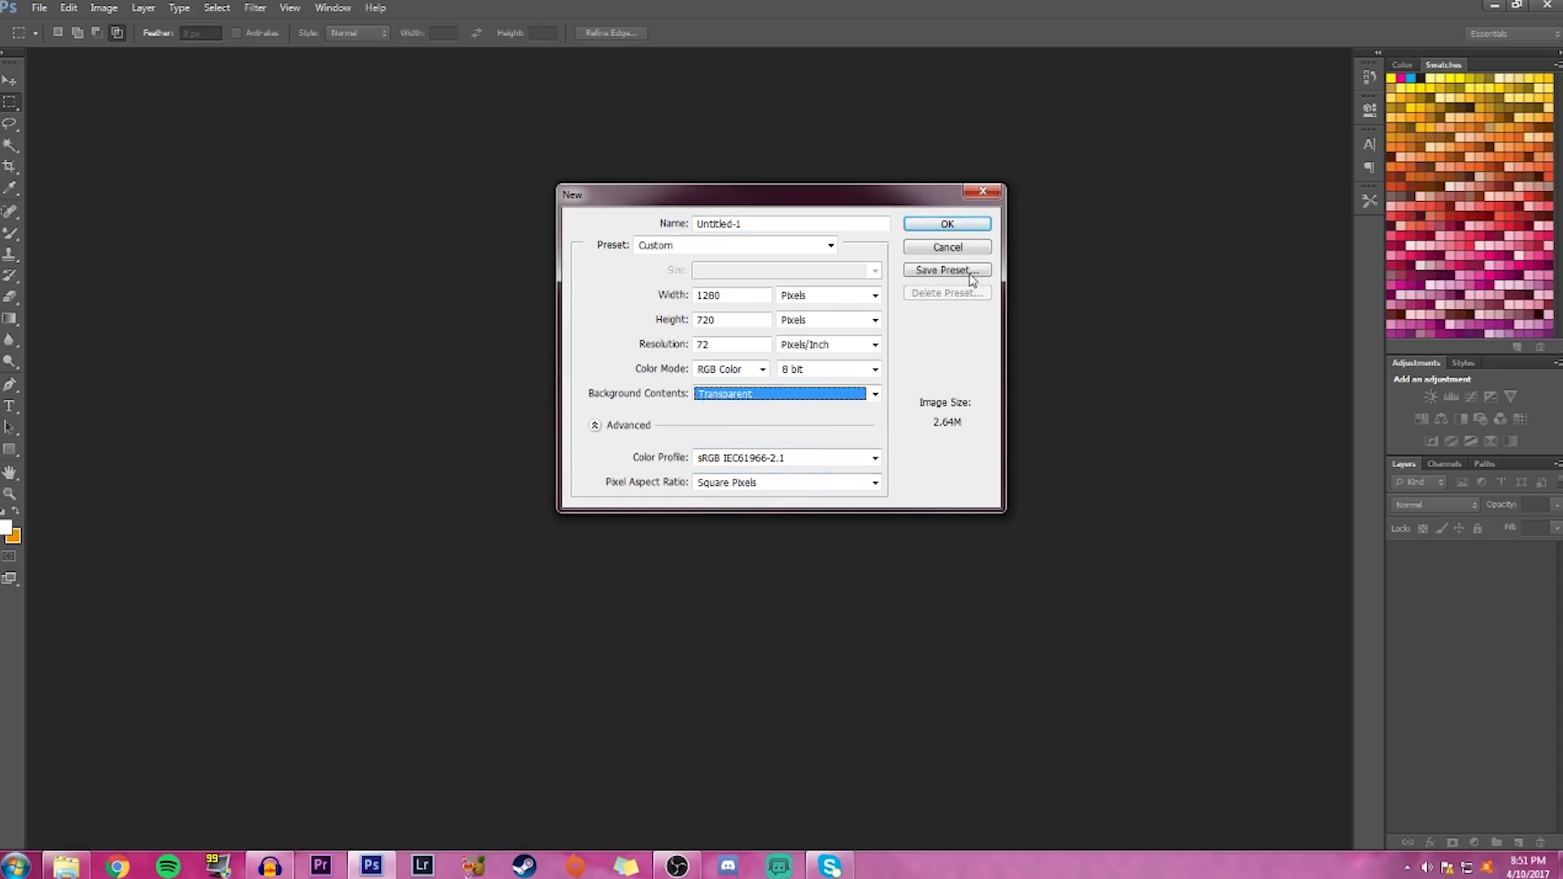
left_click(933, 227)
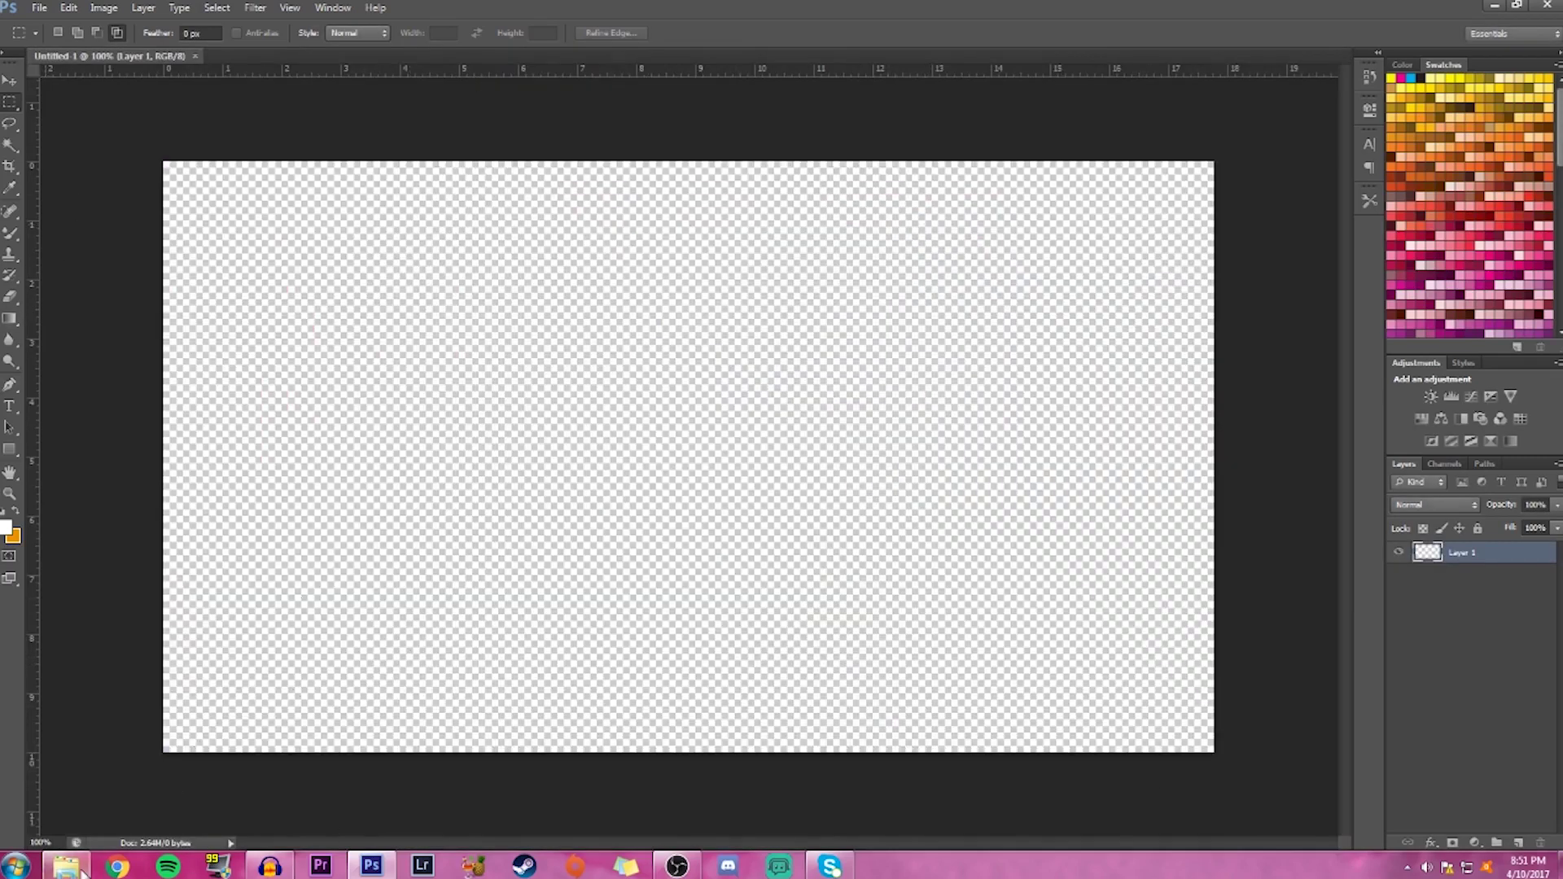
Set the foreground color to a saturated blue, 001eff
mouse_move(69, 869)
left_click(5, 530)
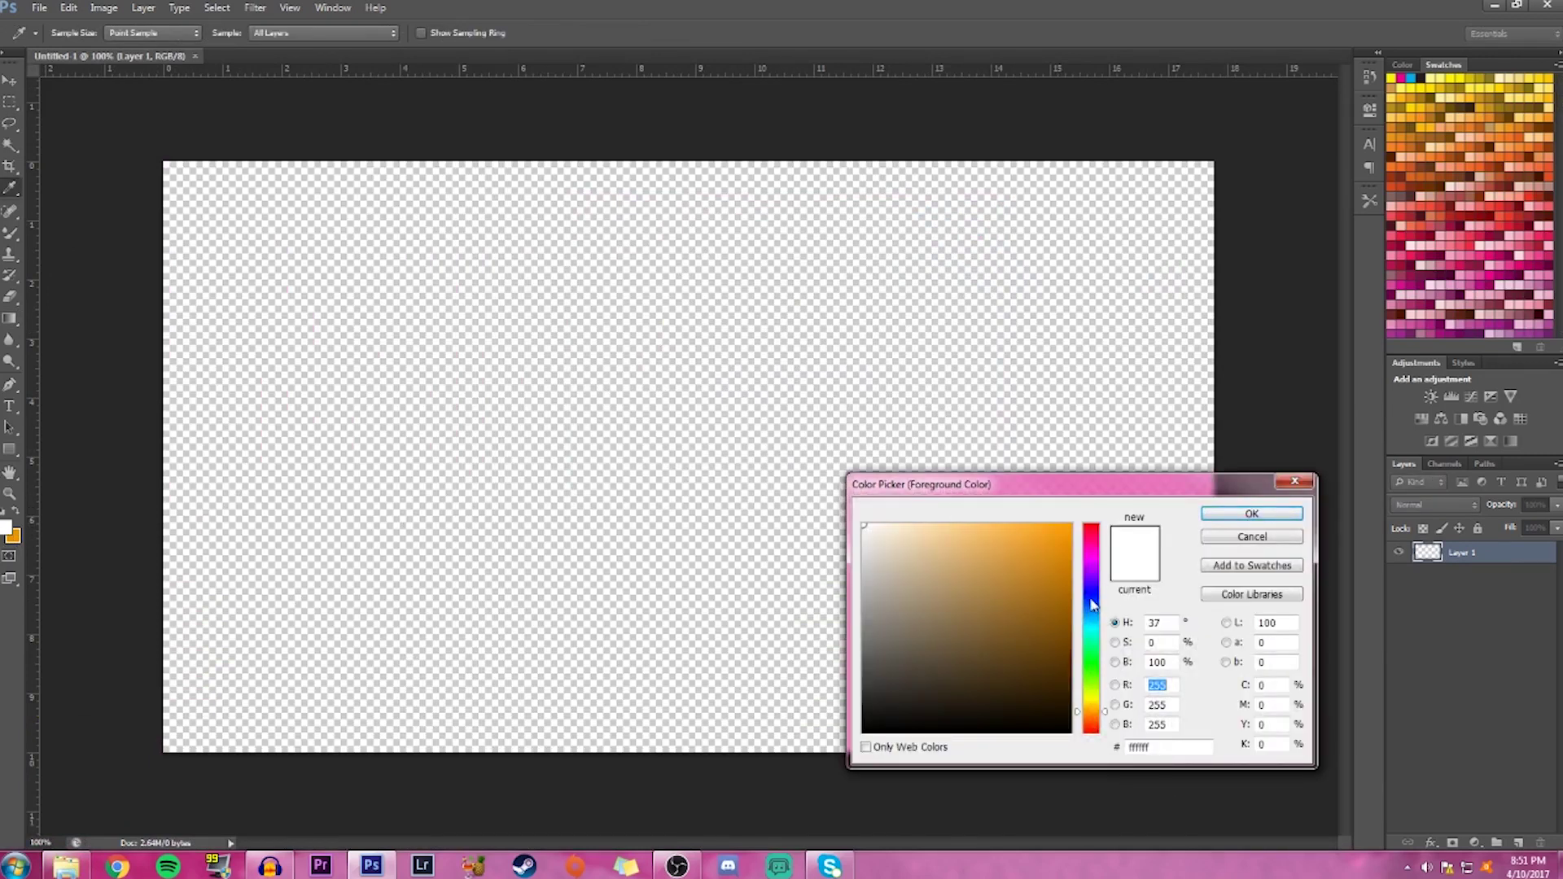
left_click(1090, 599)
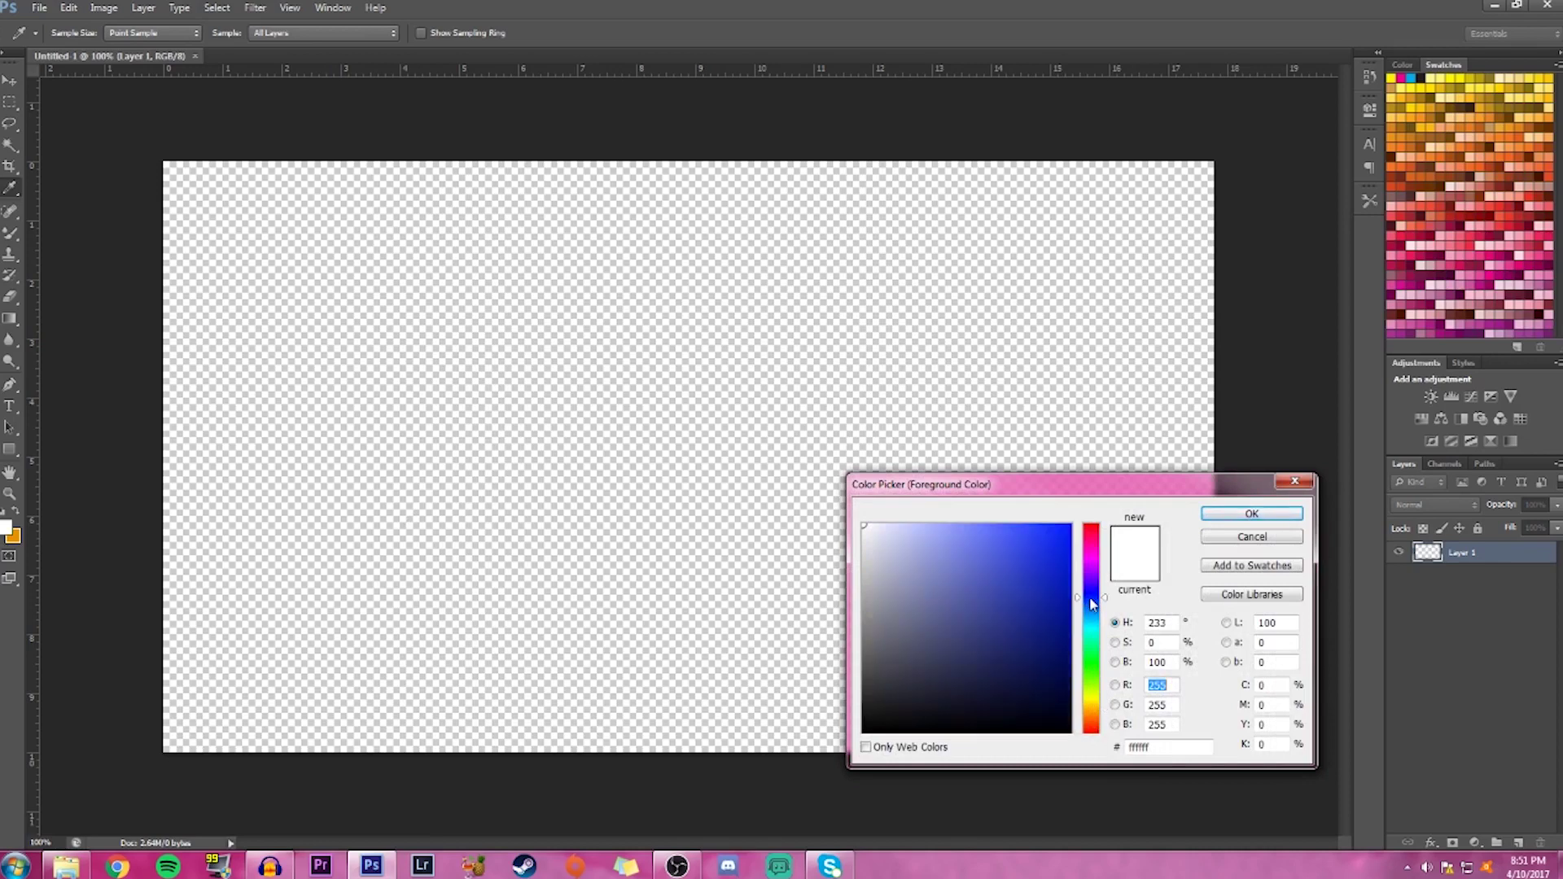
left_click_drag(1053, 551, 1146, 506)
left_click(1261, 513)
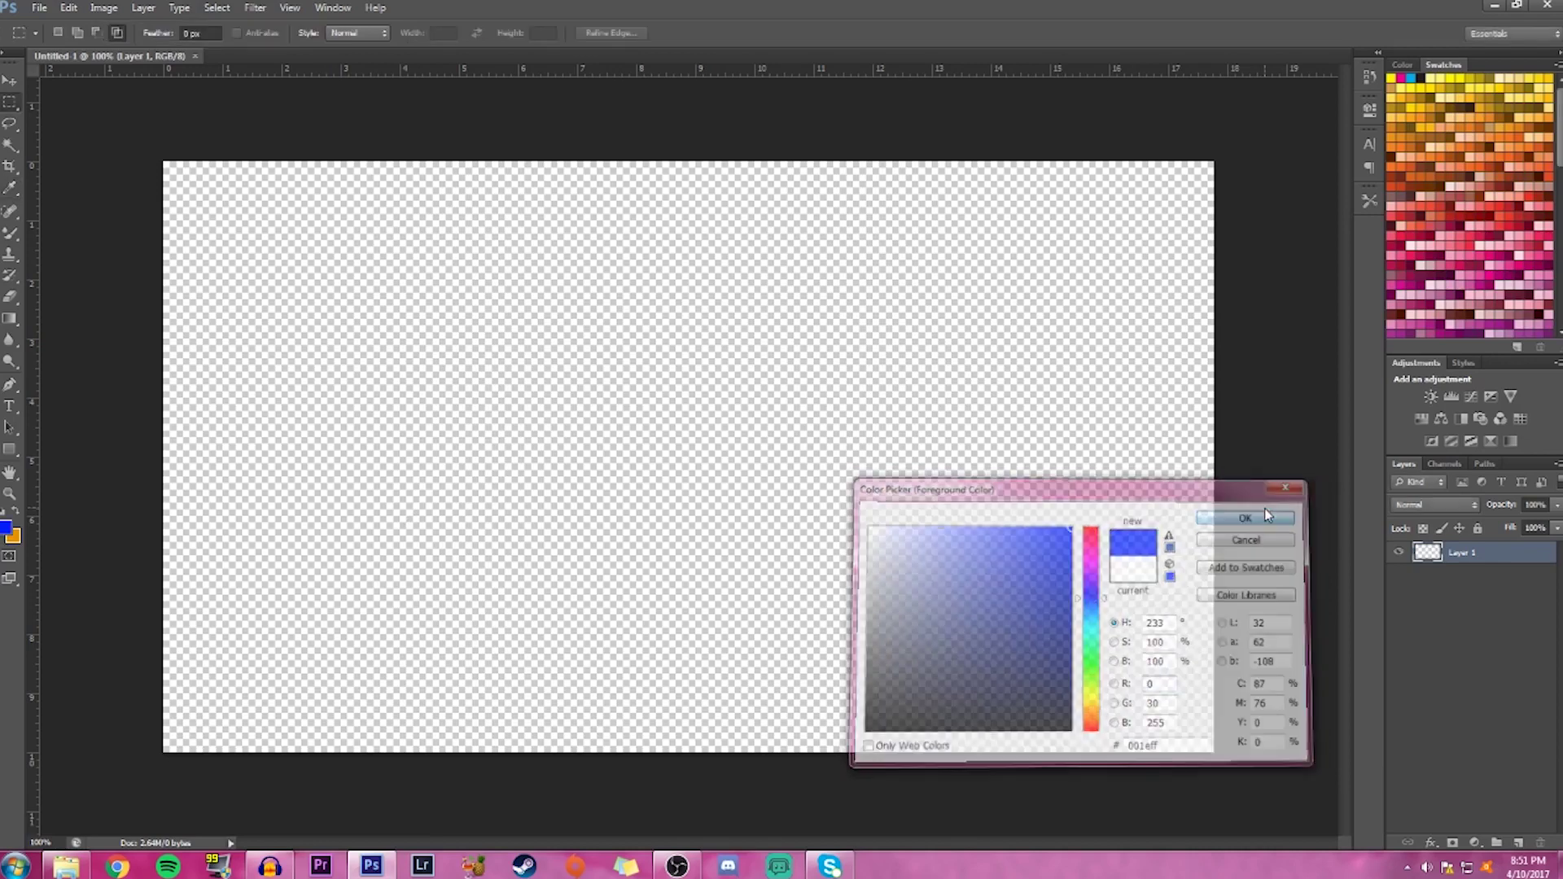
Set the background color to a light blue, 9fabfe, based on the foreground blue
left_click(13, 538)
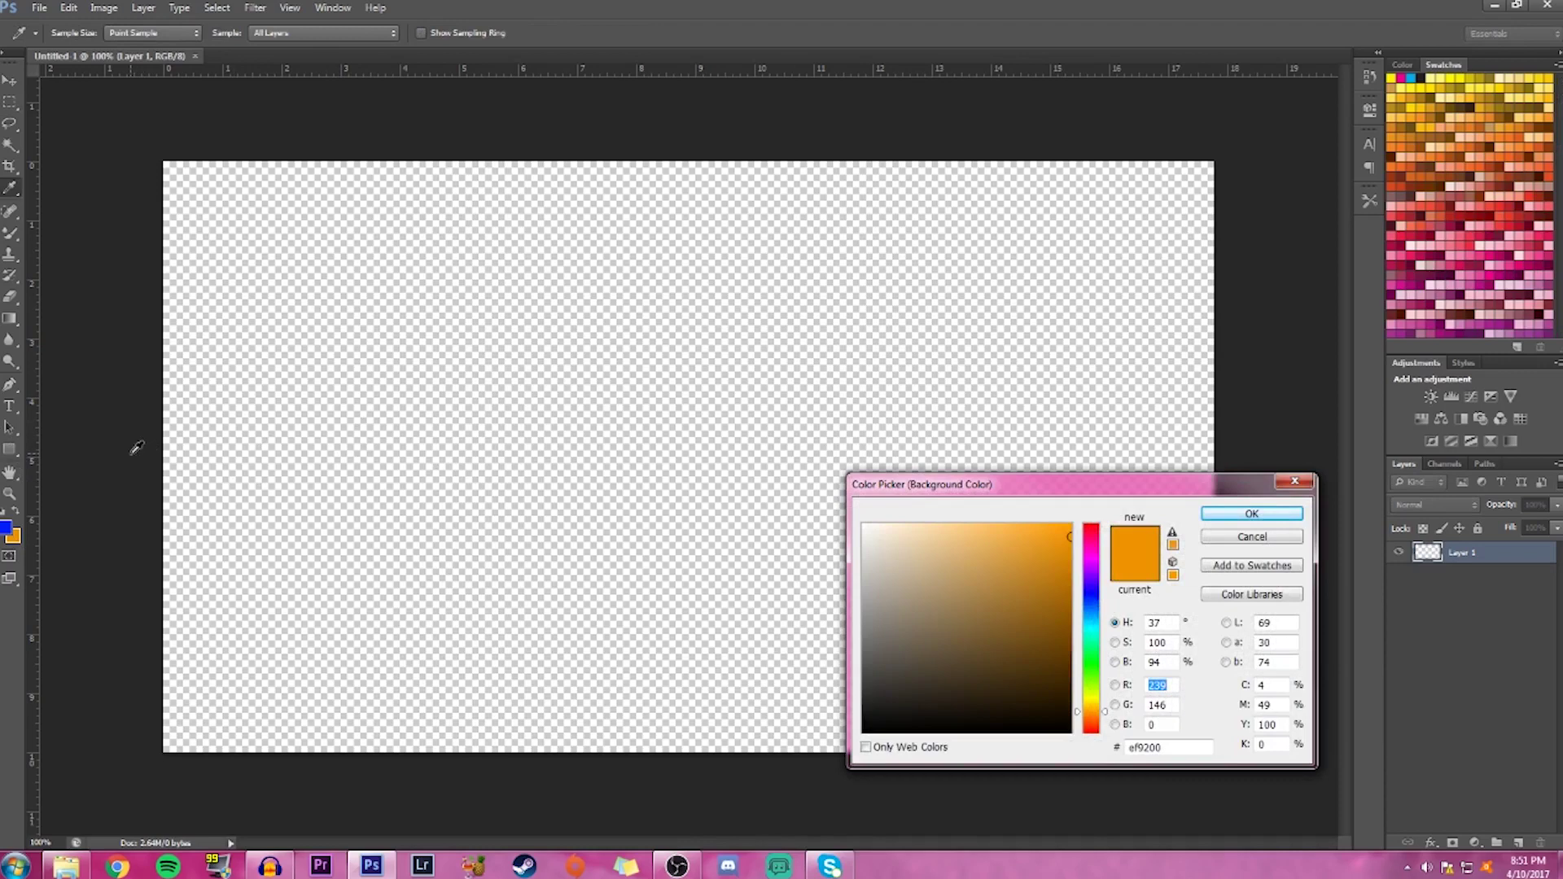
left_click(7, 527)
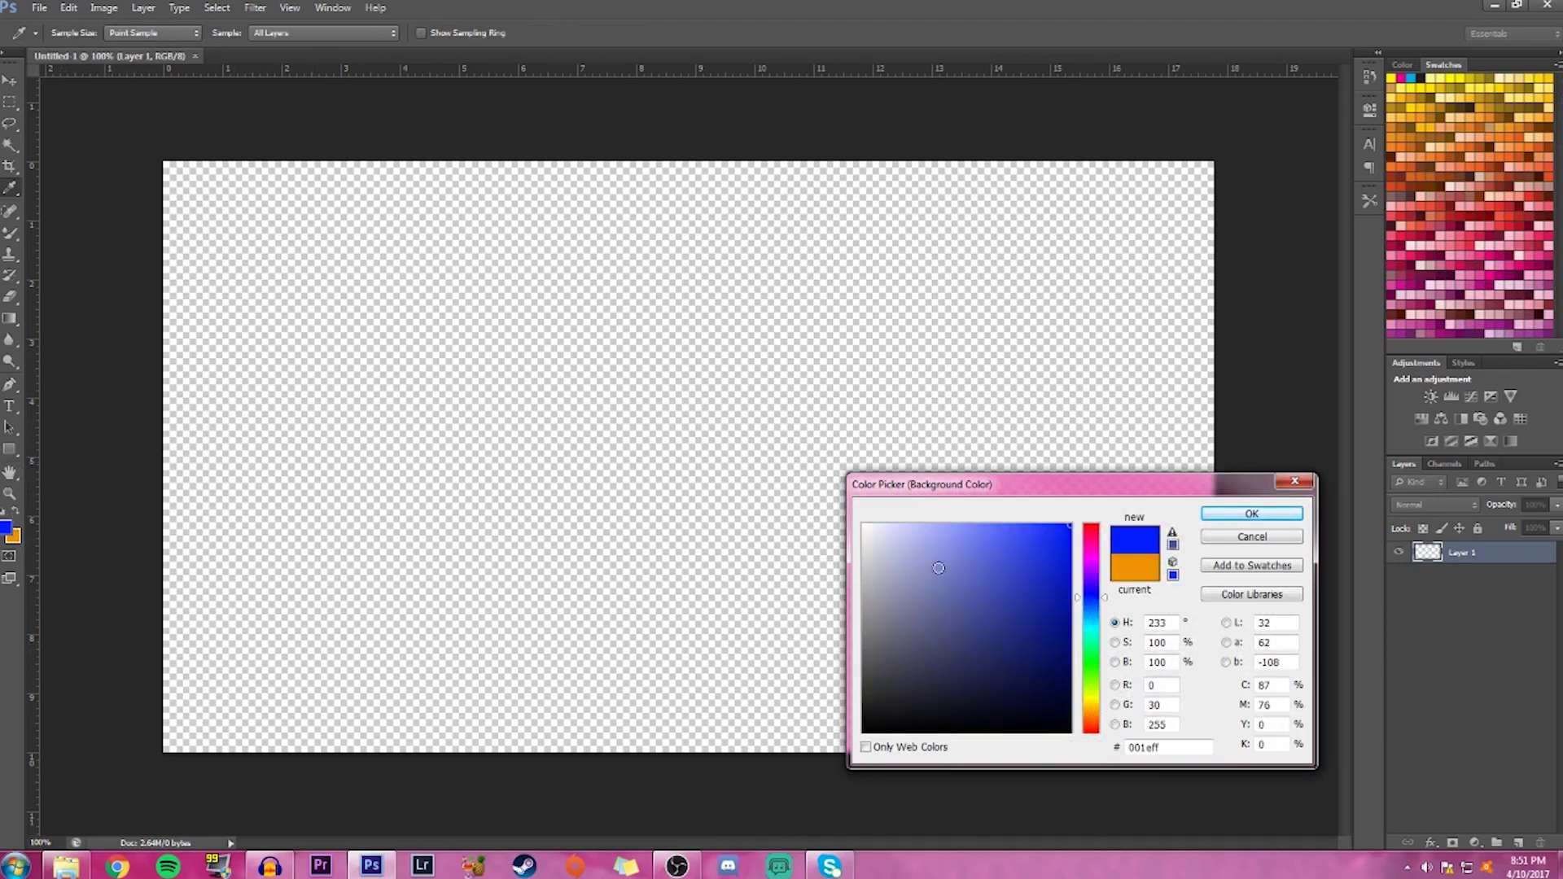
left_click(940, 524)
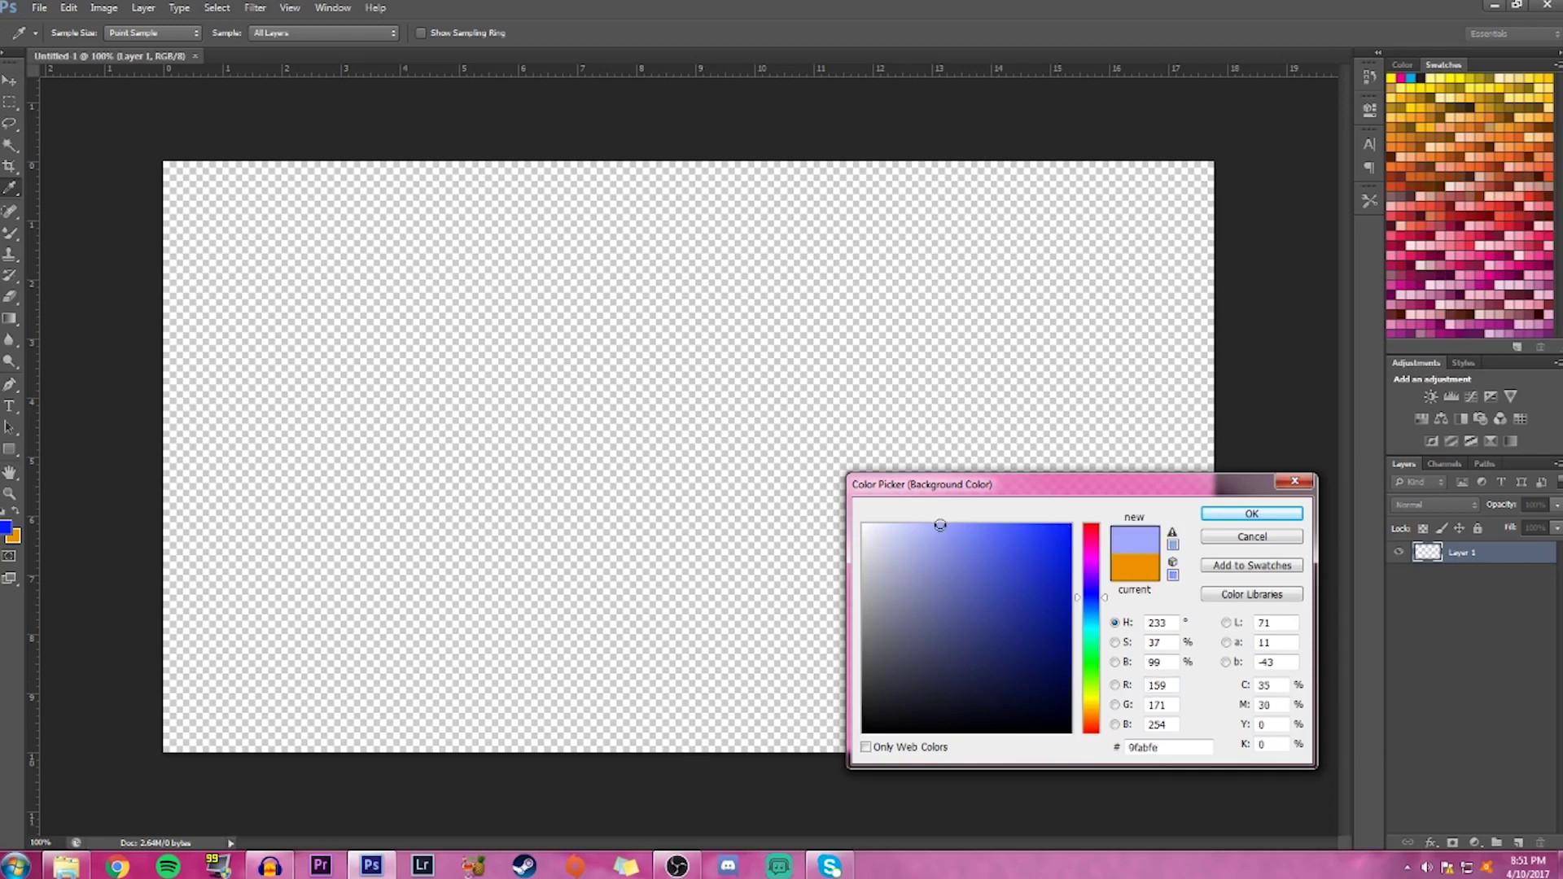
left_click(1250, 514)
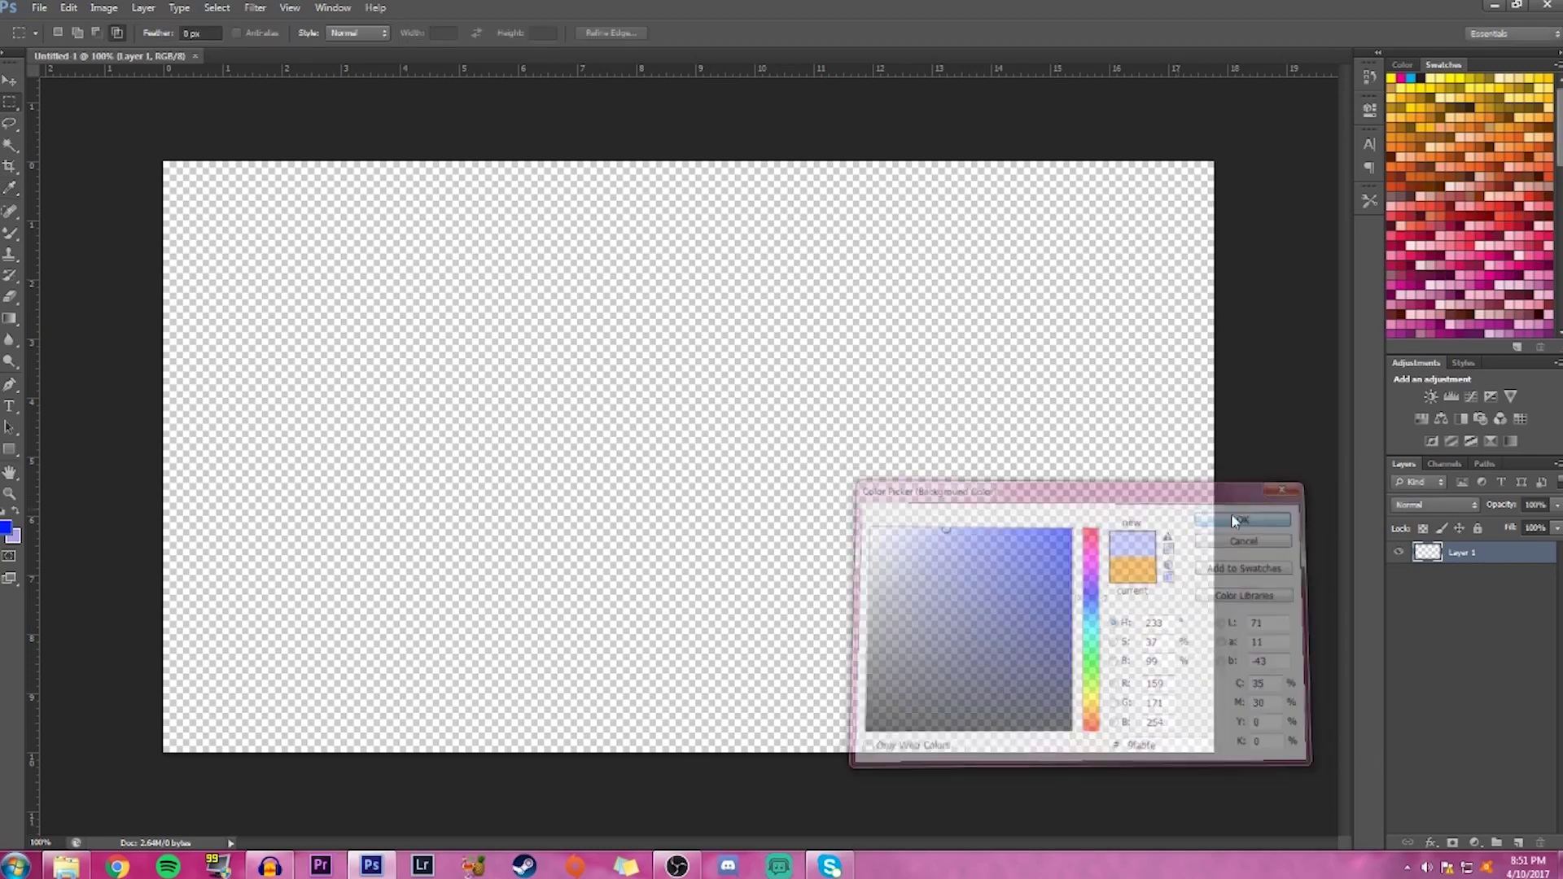
Fill the layer with a linear gradient running from blue at the canvas's upper edge to light blue about three quarters down
left_click(8, 320)
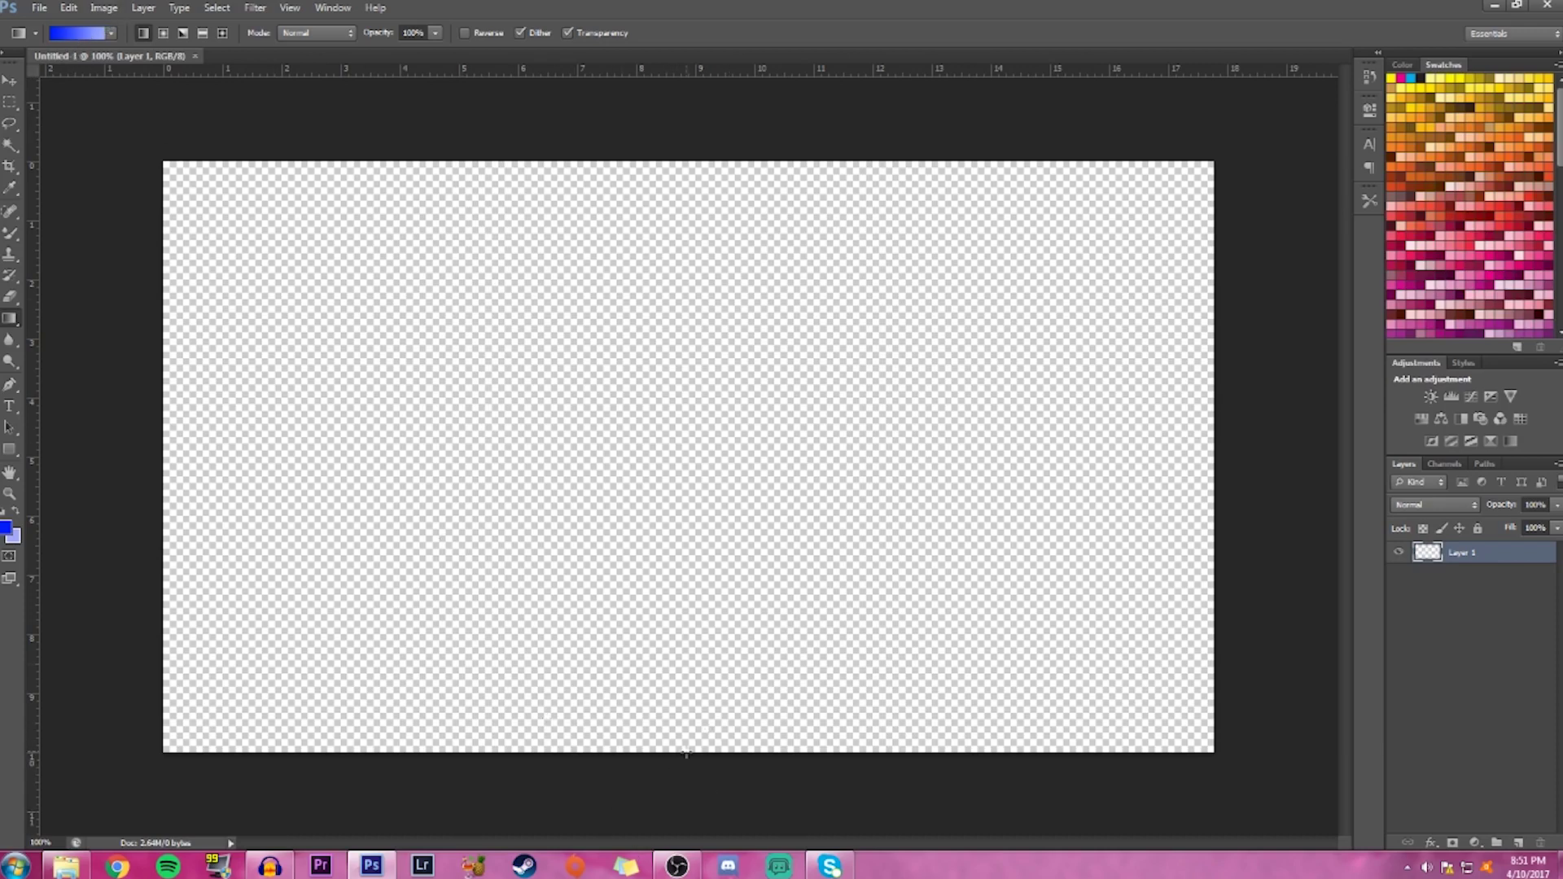
left_click_drag(681, 750, 678, 571)
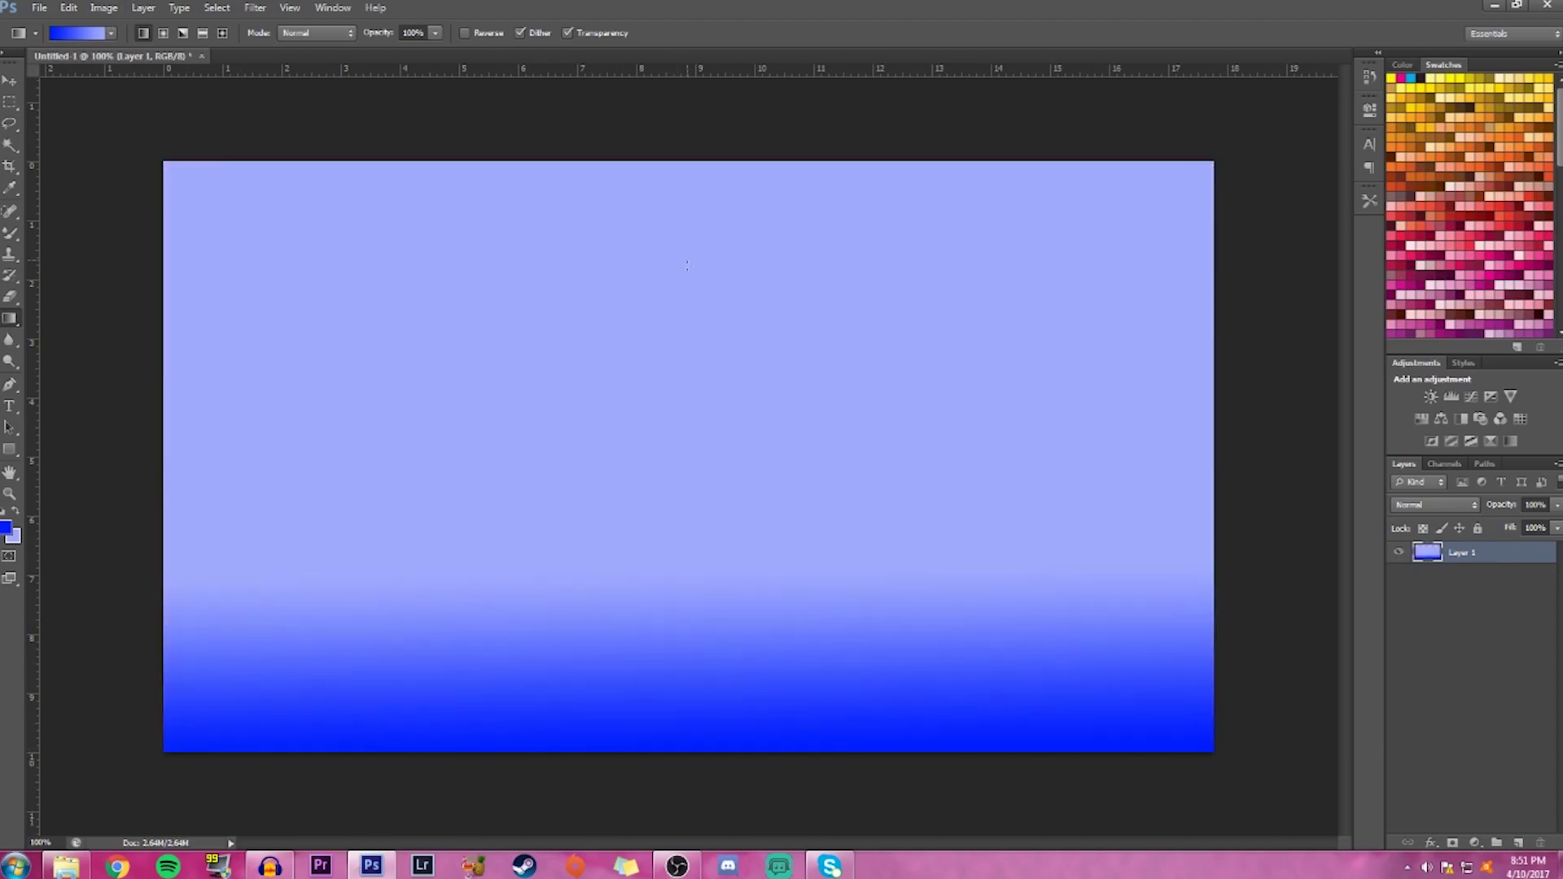
left_click_drag(660, 160, 646, 395)
left_click_drag(661, 148, 672, 611)
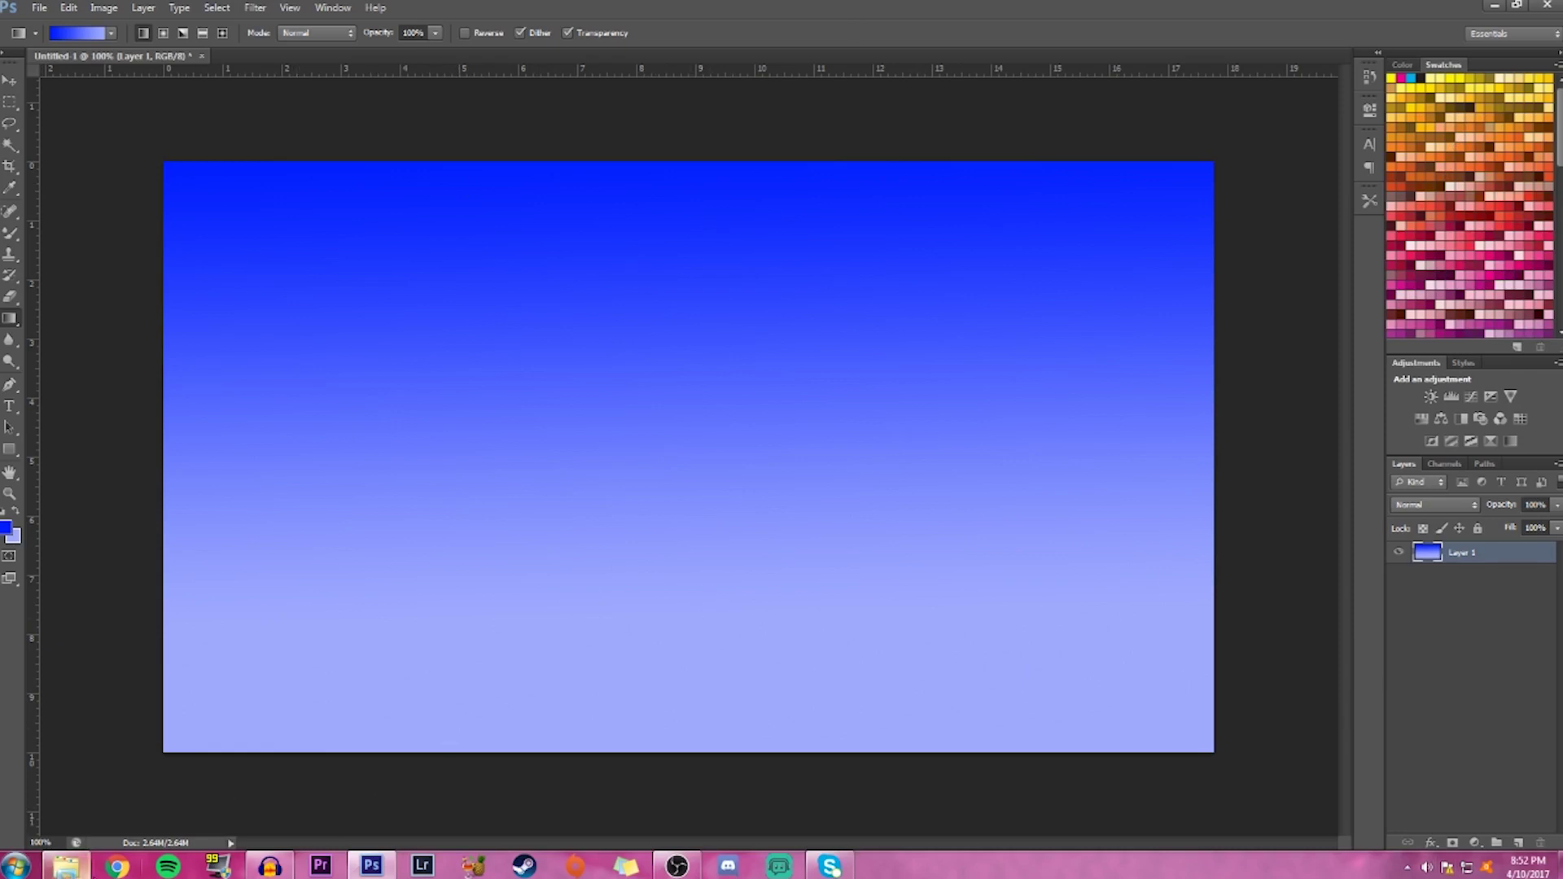
Switch to Chrome, search Google Images for "color wheel" and view the pastel segmented wheel from Styling 101: Color Combinations
left_click(117, 865)
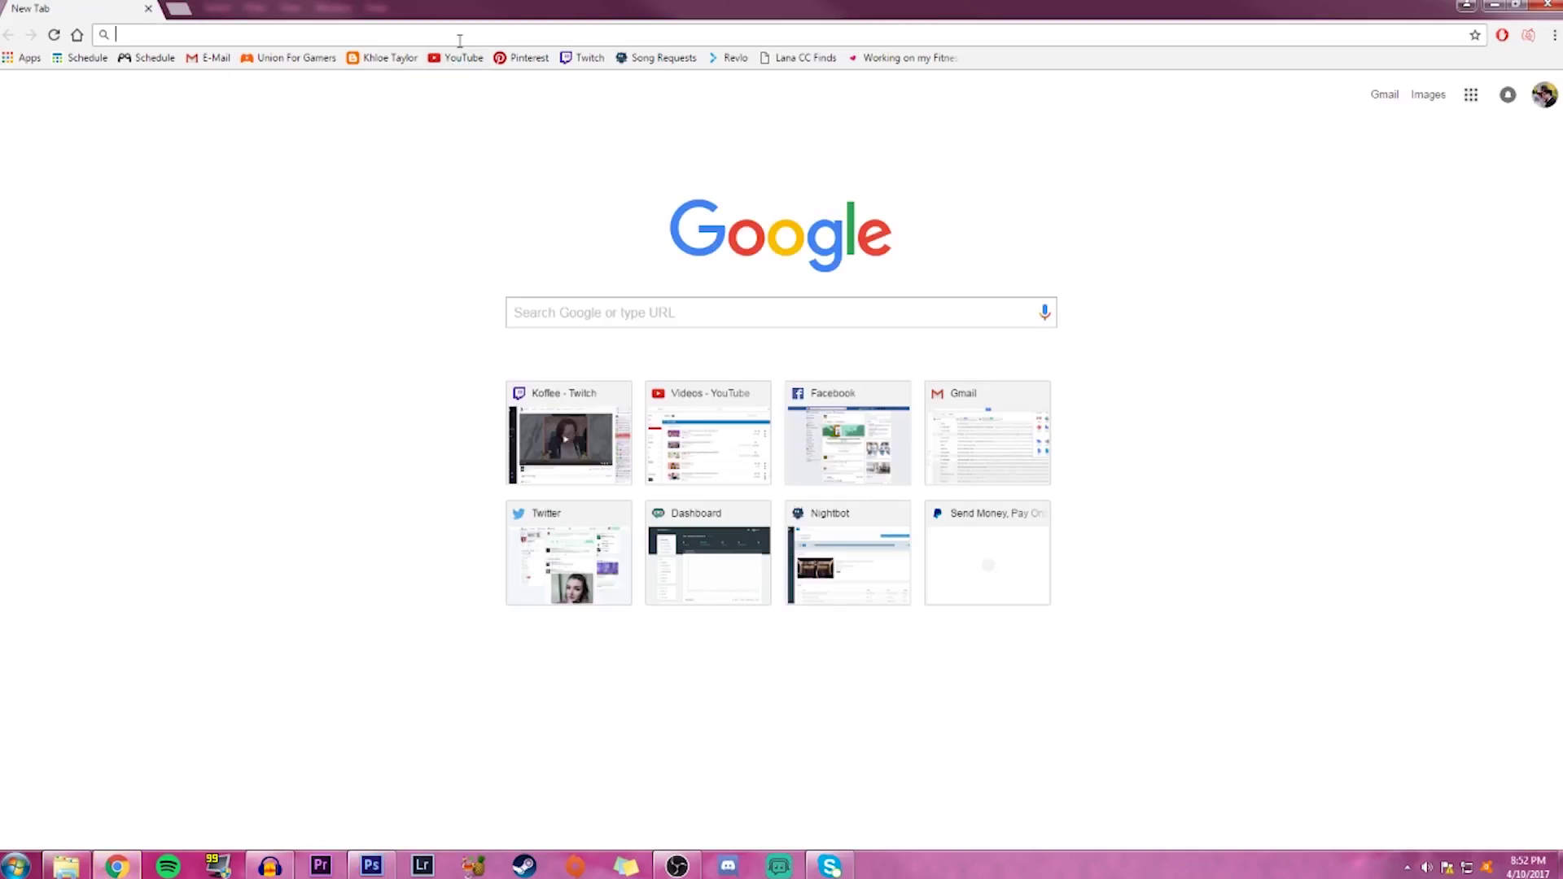
type("color wheel")
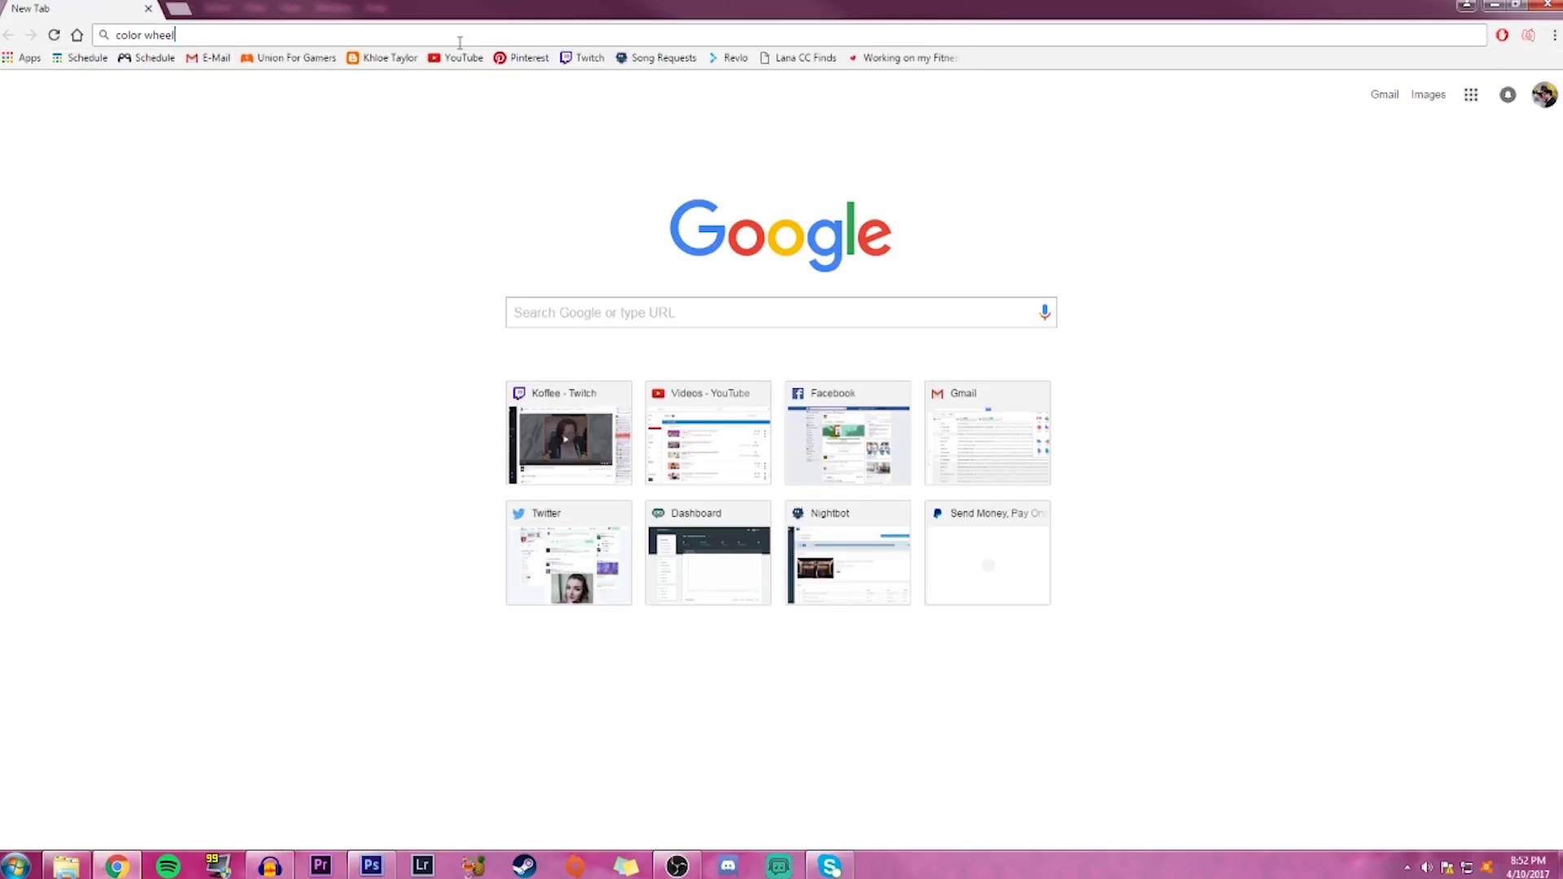
key("Return")
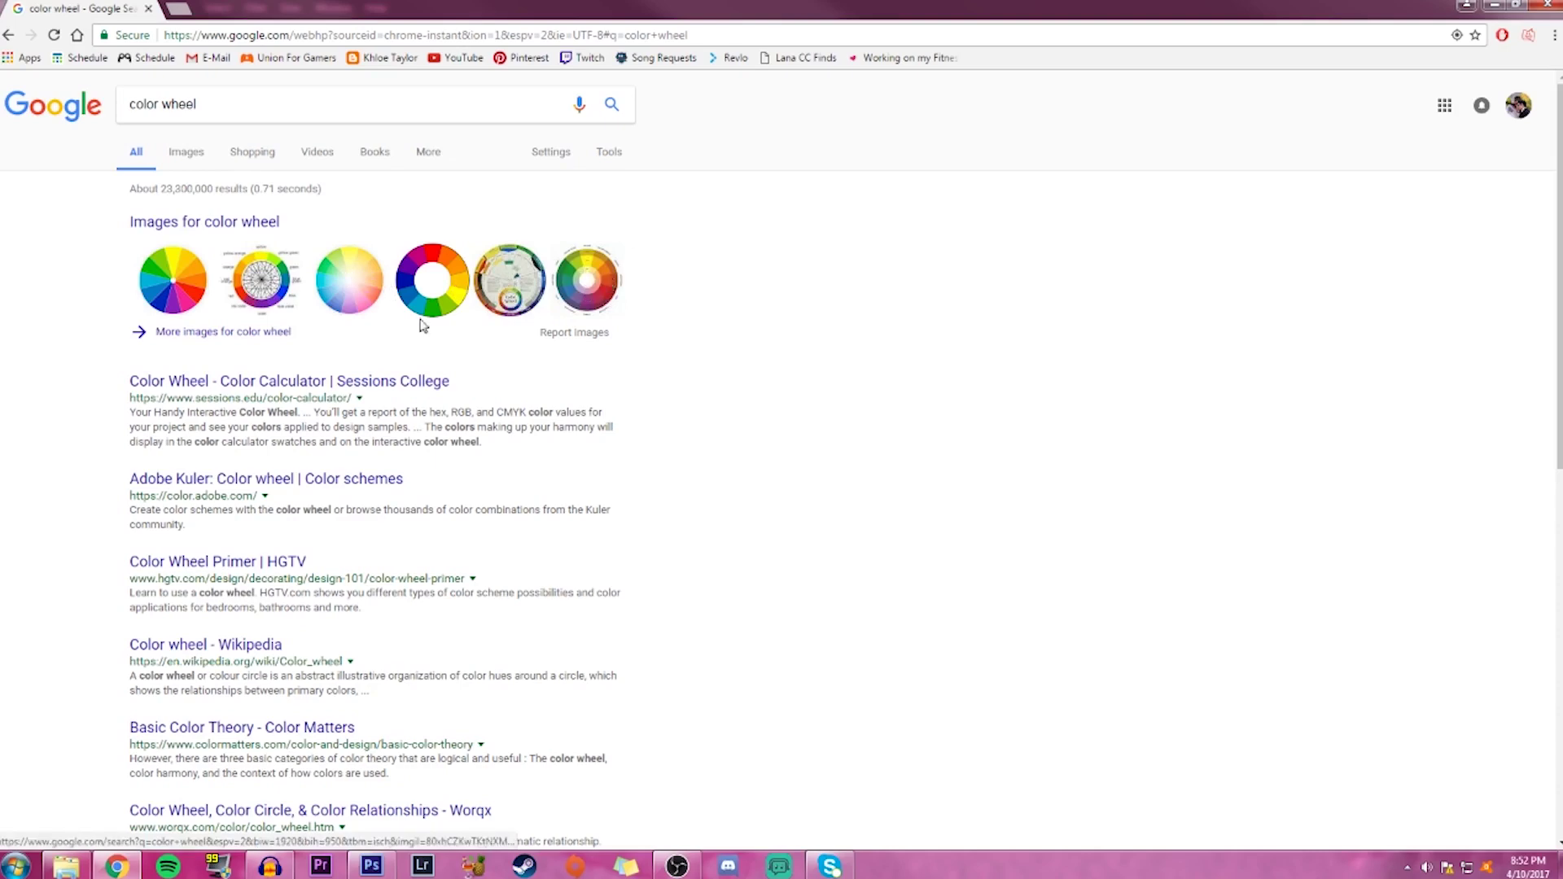
left_click(187, 150)
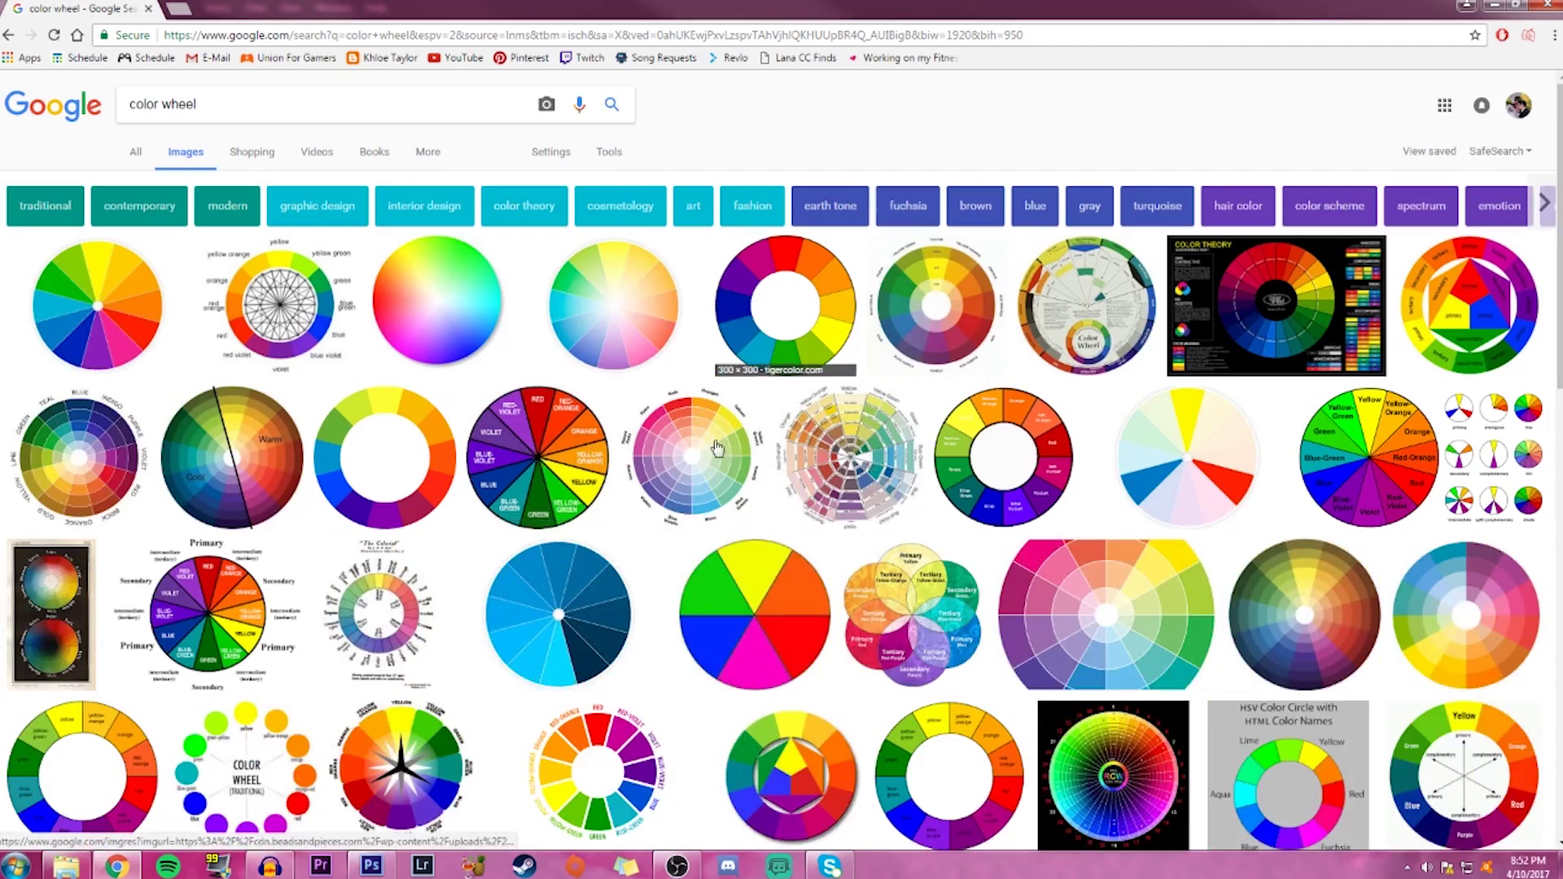
left_click(1457, 615)
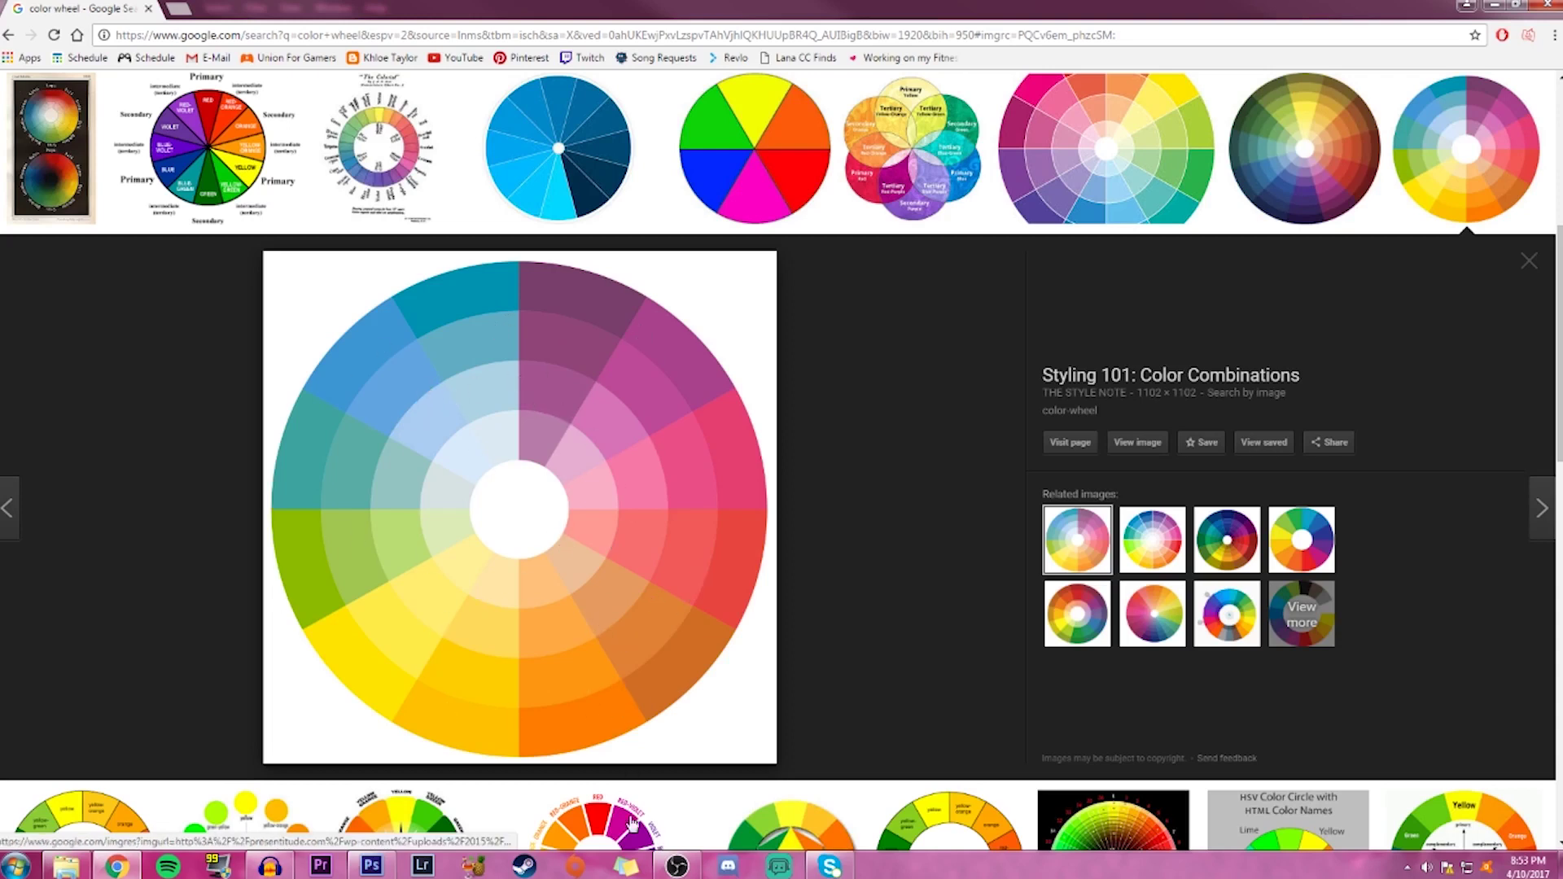
Switch back to Photoshop and place the white marble texture JPEG from the Twitch subfolder into the document
left_click(370, 870)
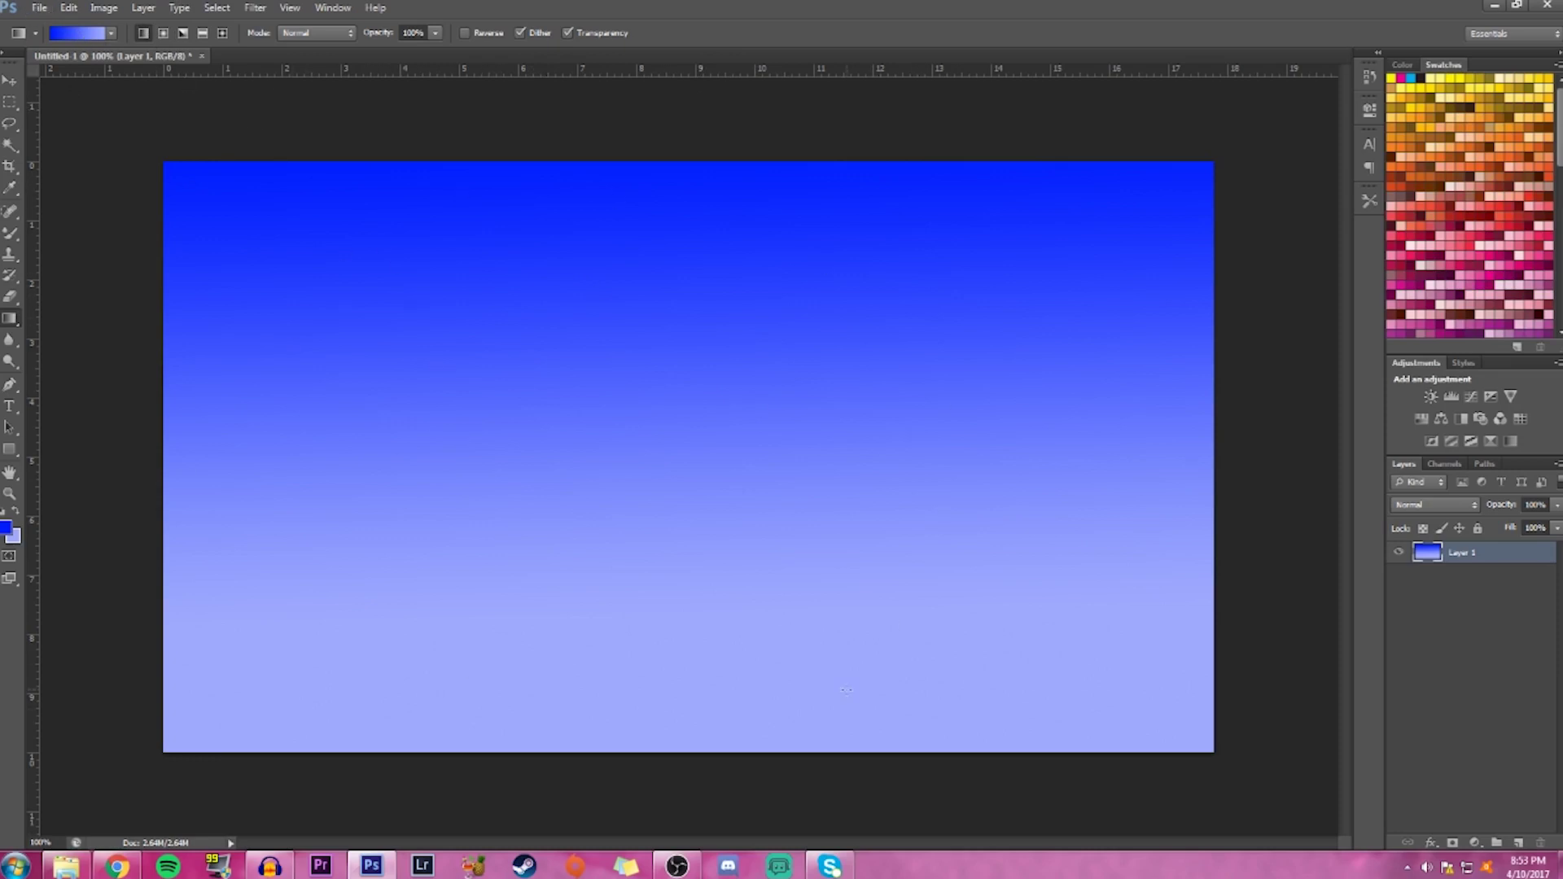
left_click(85, 864)
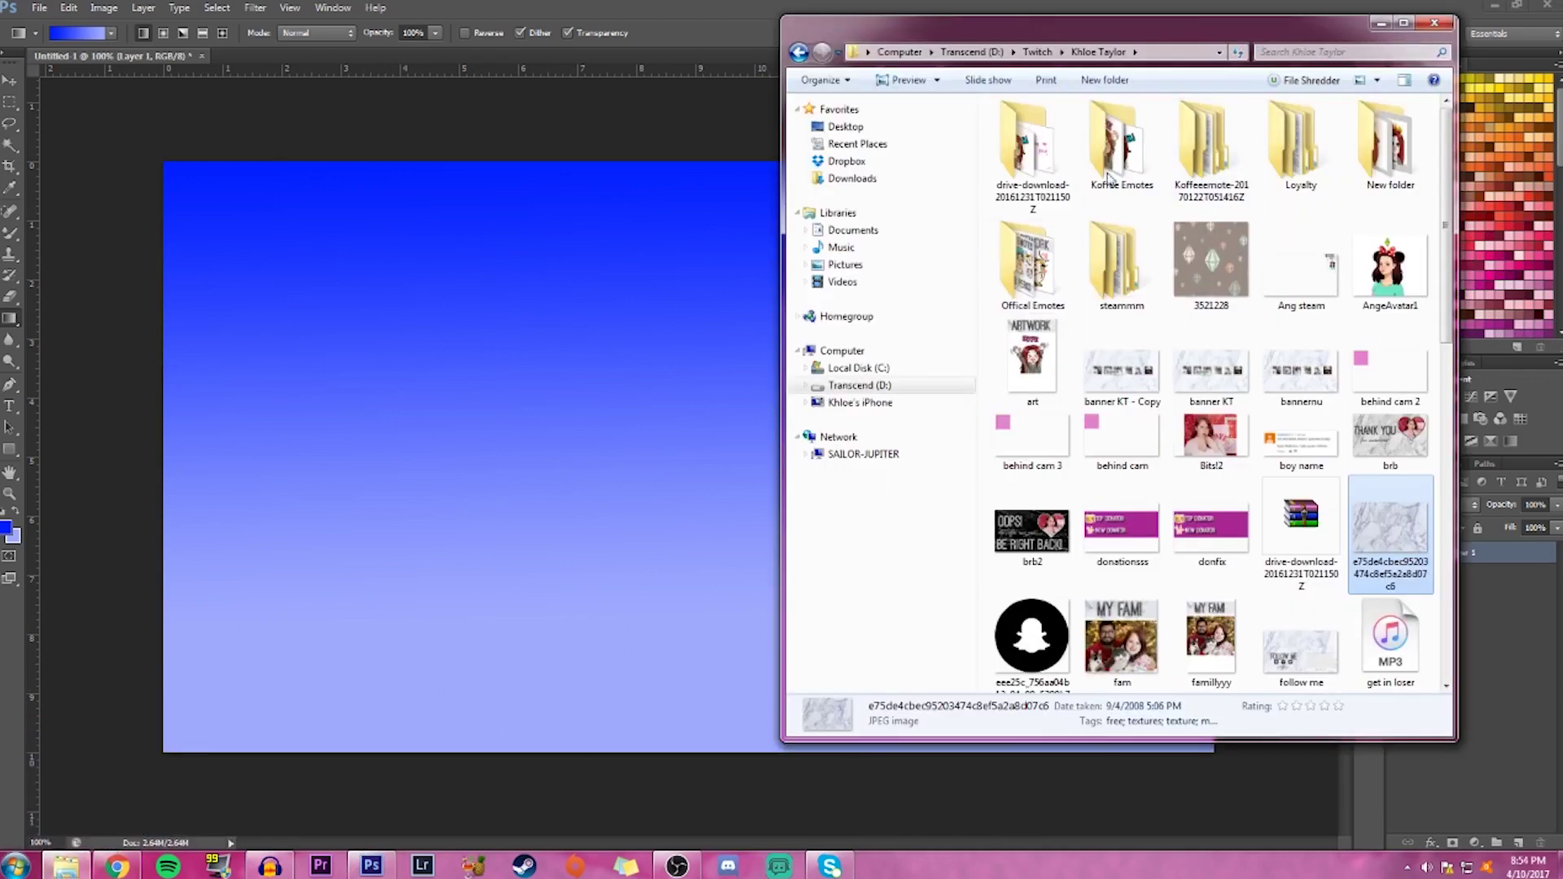
left_click_drag(1390, 542, 577, 419)
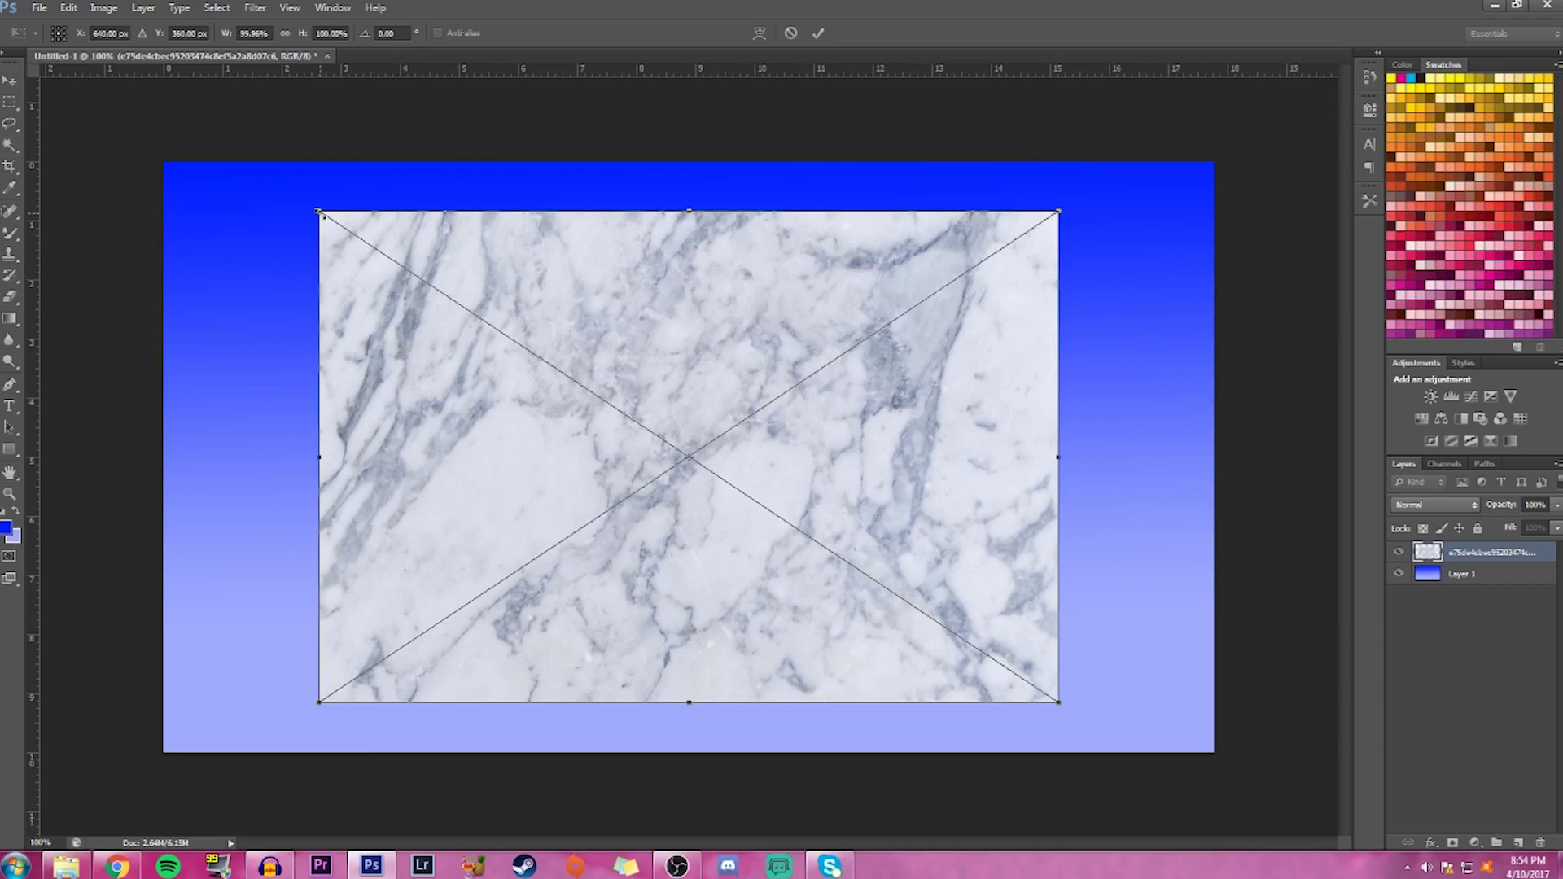
Scale the placed marble image proportionally to about 148% so it covers the whole canvas, and commit the placement
mouse_move(319, 212)
left_mouse_down()
mouse_move(236, 214)
mouse_move(334, 114)
mouse_move(323, 393)
mouse_move(262, 224)
mouse_move(297, 230)
left_mouse_up()
key("ctrl+z")
left_click_drag(274, 193, 122, 102)
left_click_drag(345, 351, 364, 384)
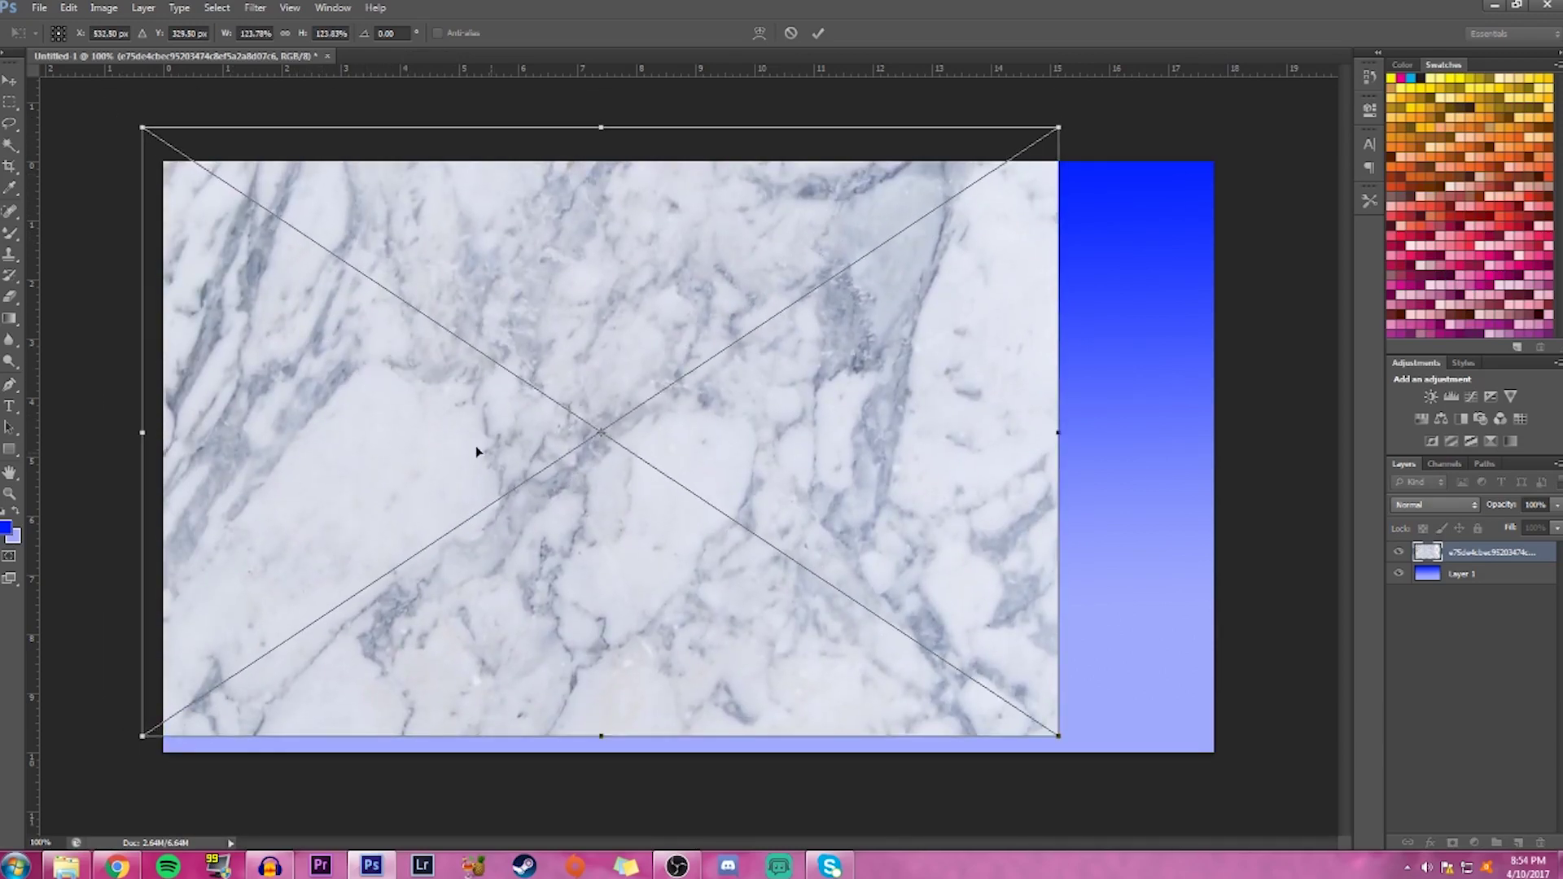
left_click_drag(1058, 732, 1238, 856)
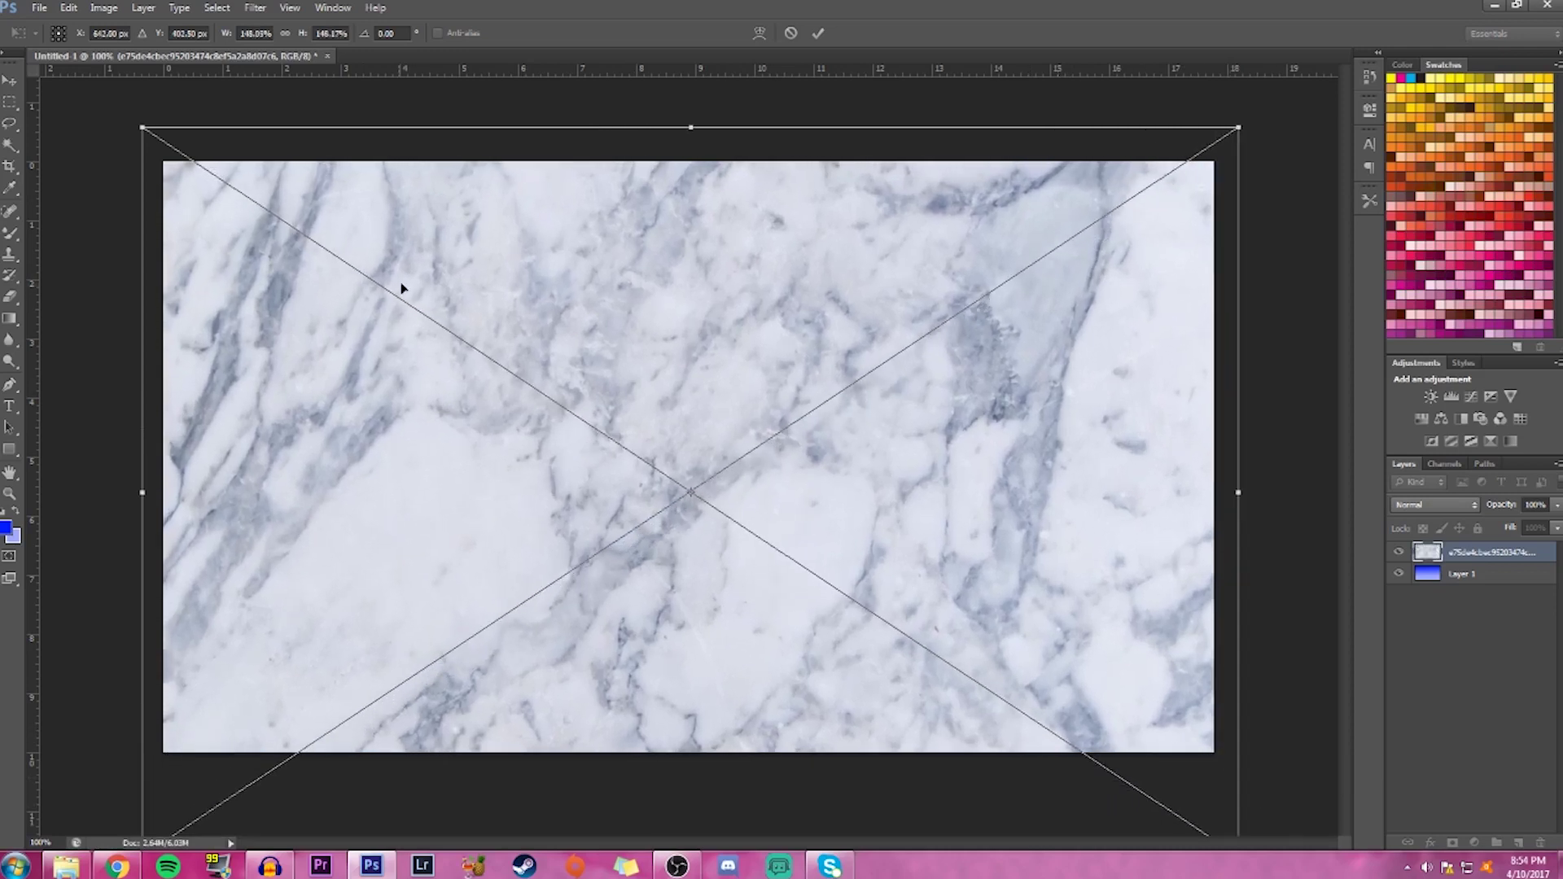
left_click(818, 34)
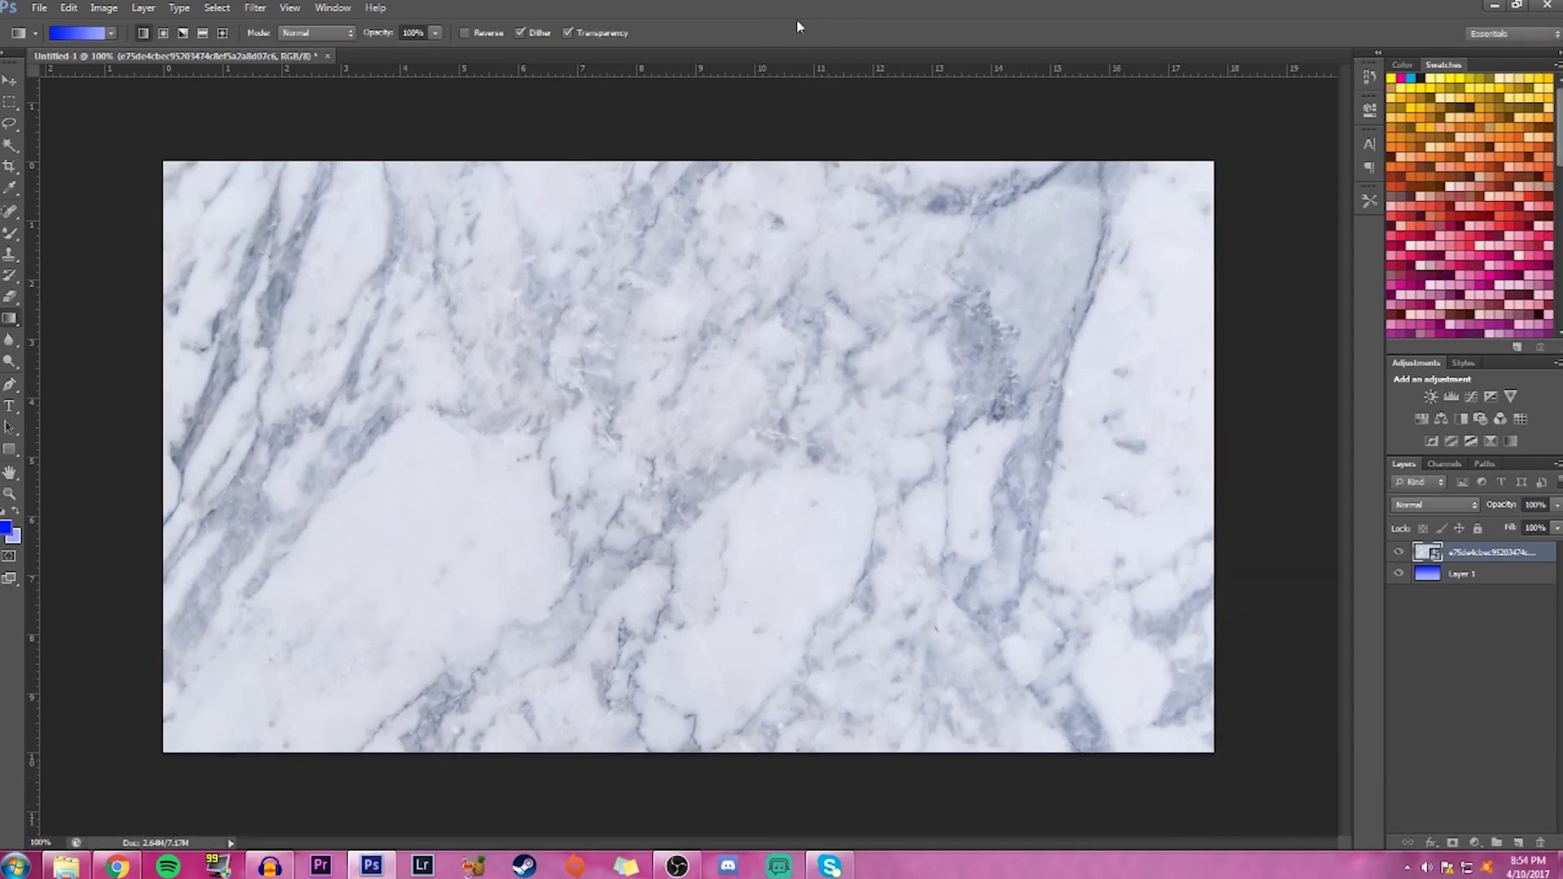
Add a Brightness/Contrast adjustment layer above the marble and raise its brightness
left_click(1430, 396)
left_click_drag(1229, 189, 1258, 192)
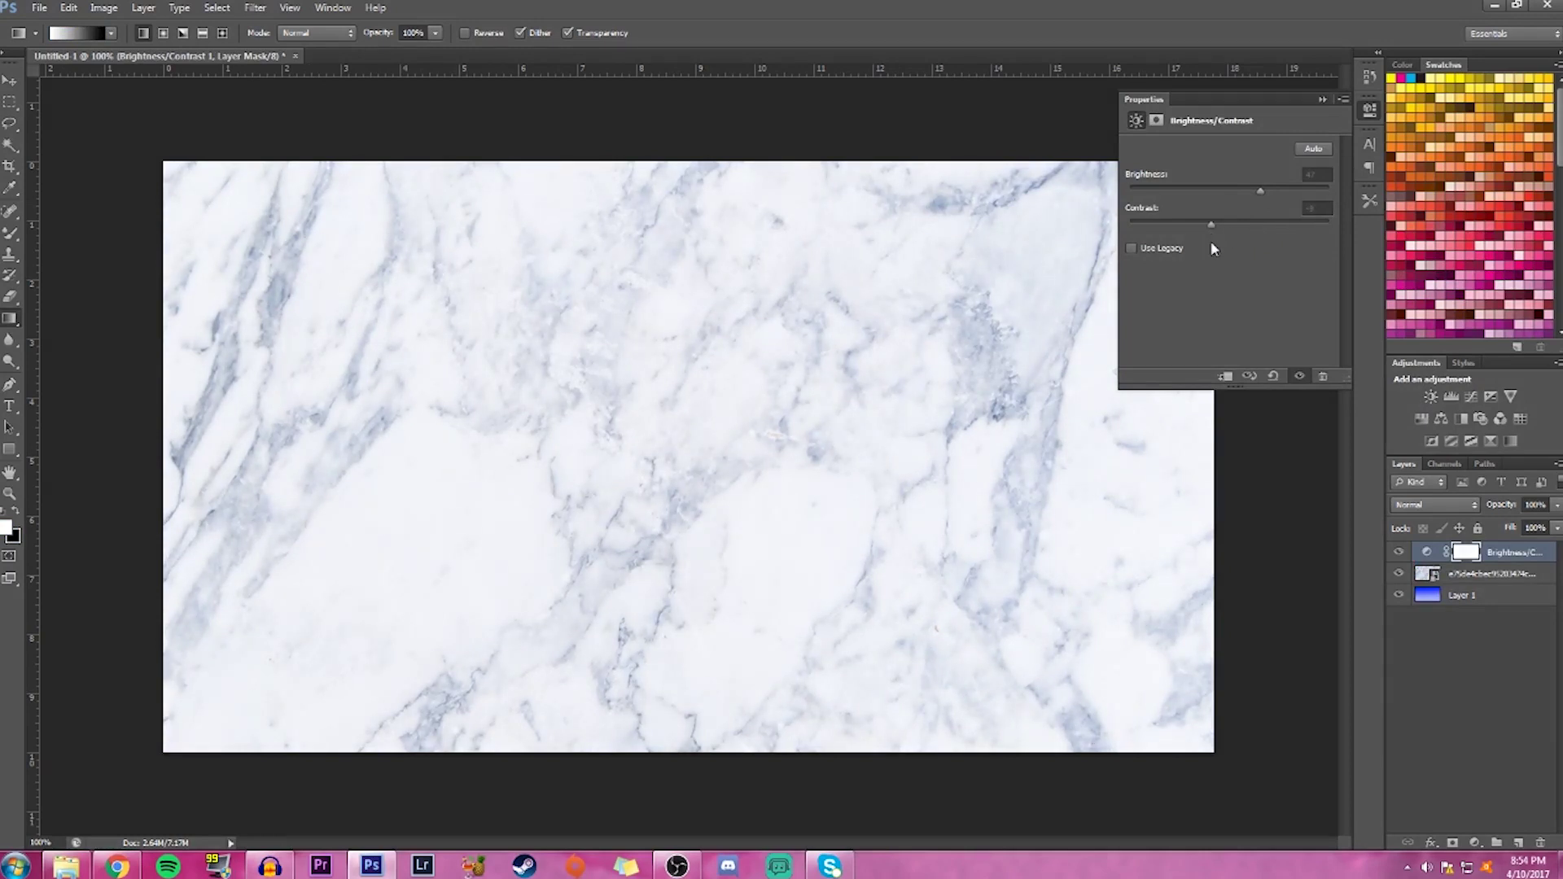
left_click_drag(1212, 244, 1210, 243)
left_click(1321, 99)
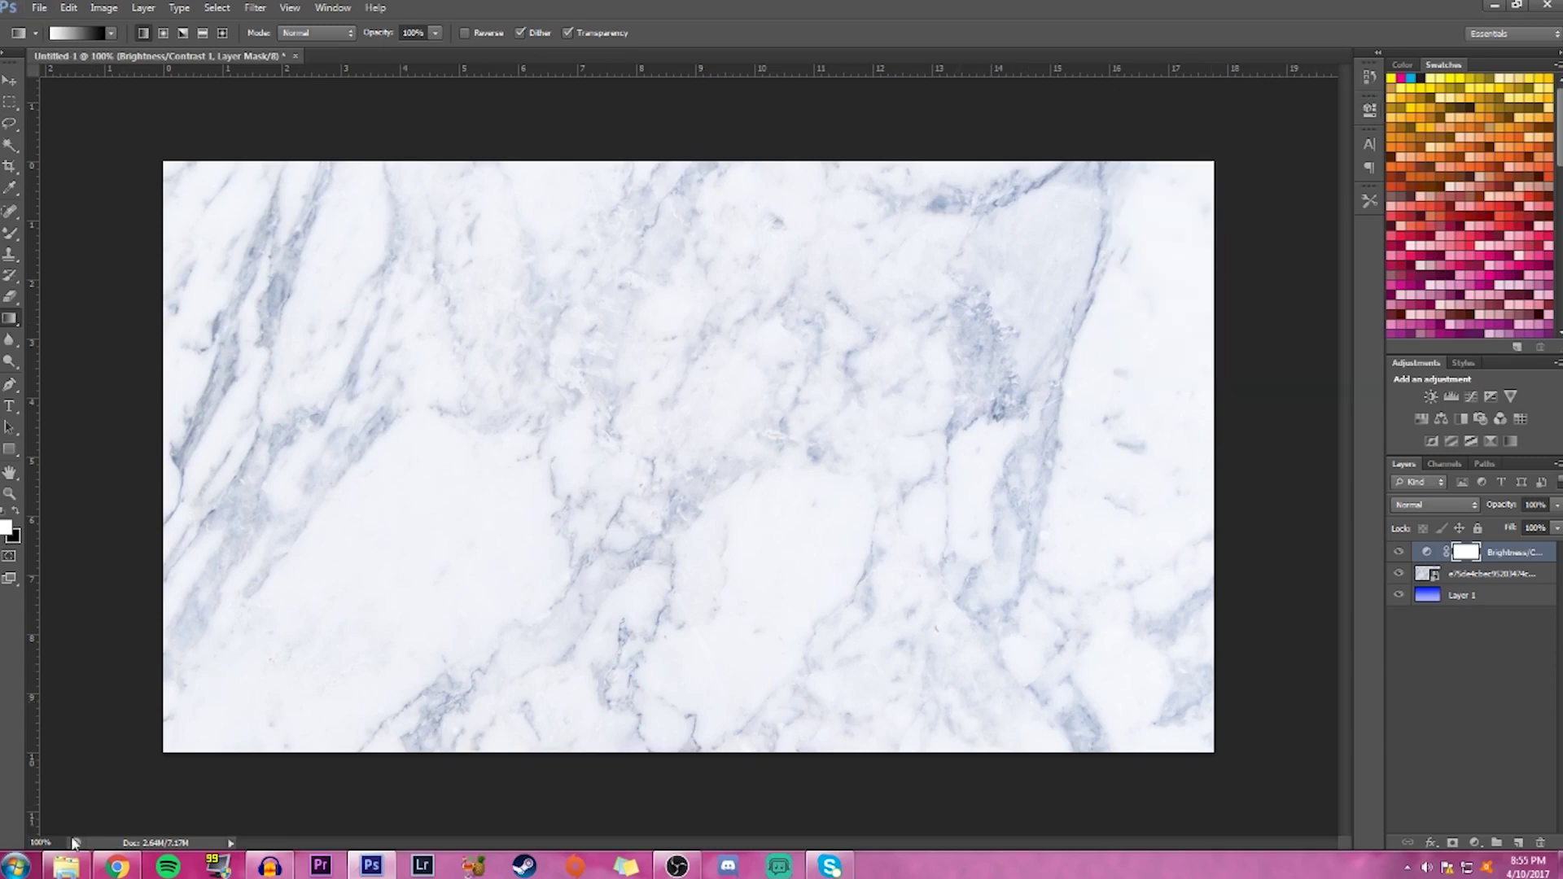
Place the red disc PNG from the Desktop in the center of the canvas at full canvas height
left_click(69, 864)
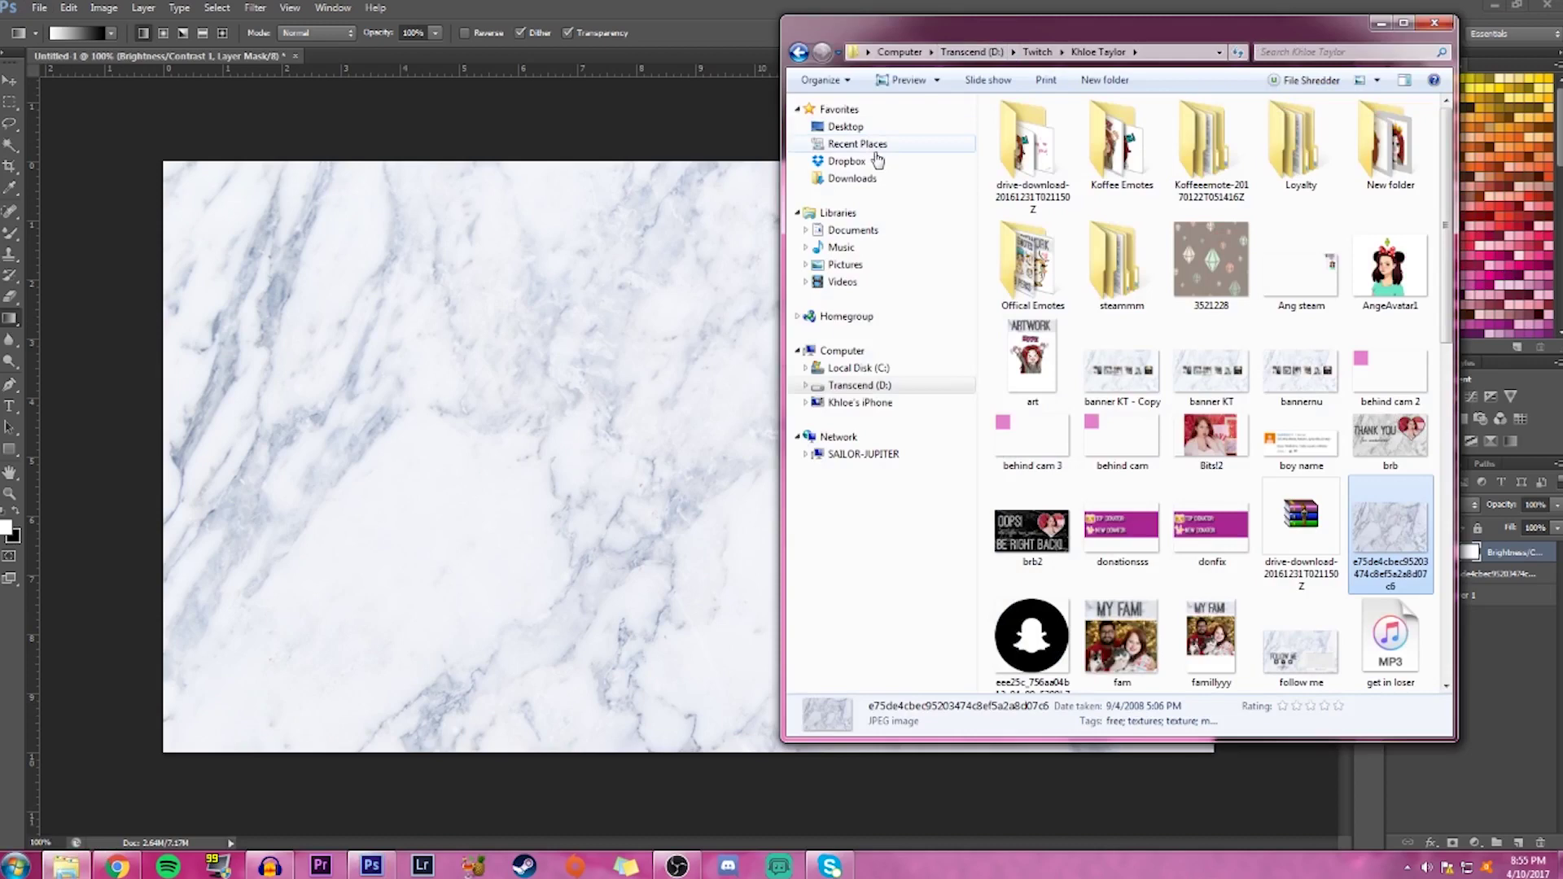
left_click(847, 128)
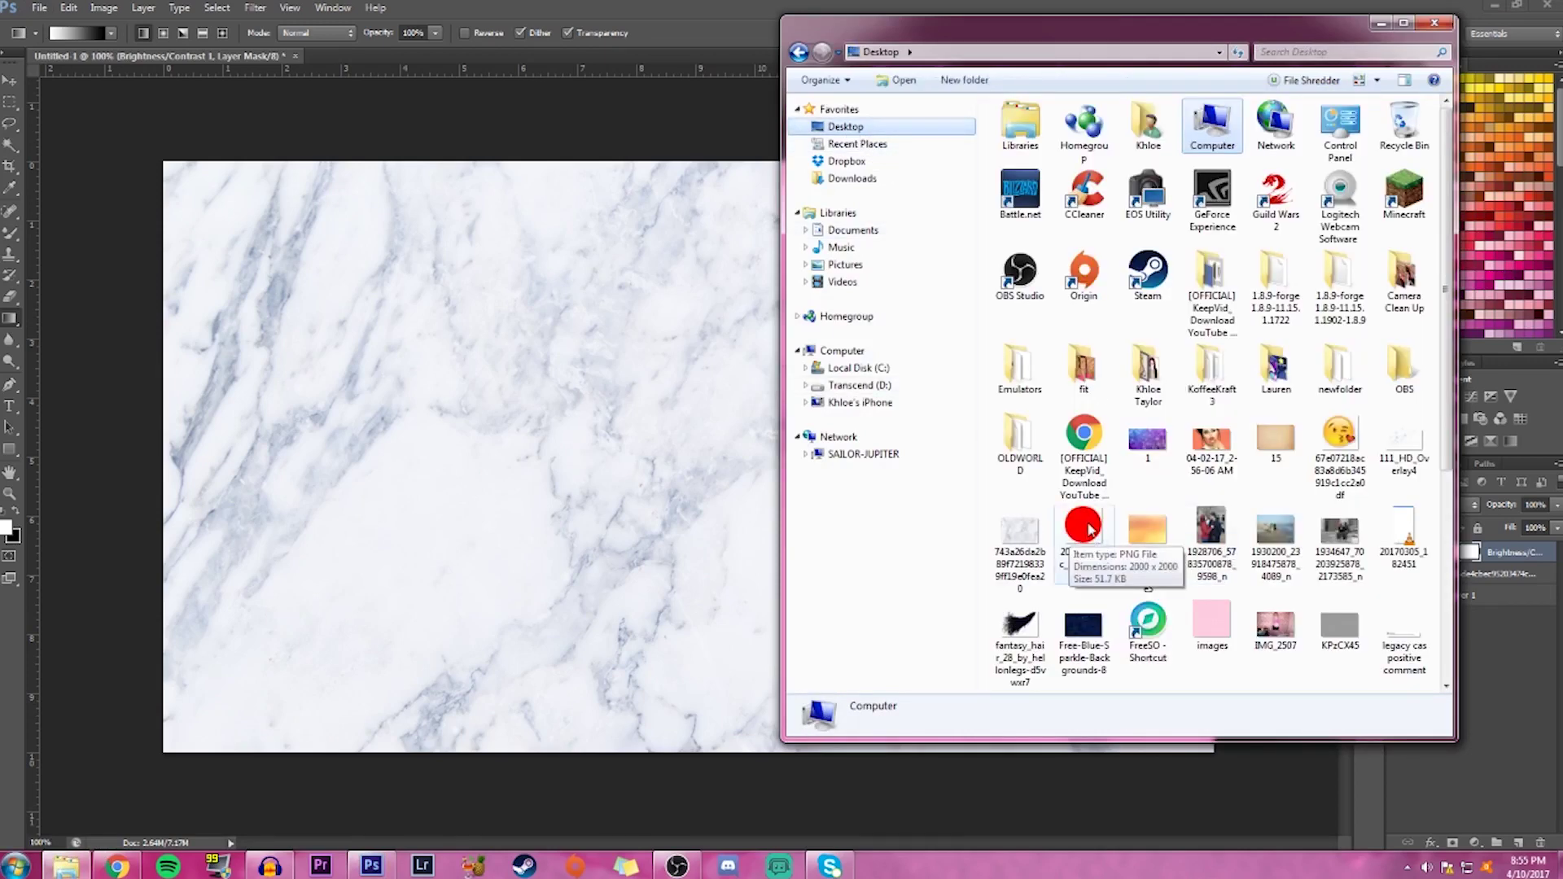
left_click_drag(1089, 527, 589, 436)
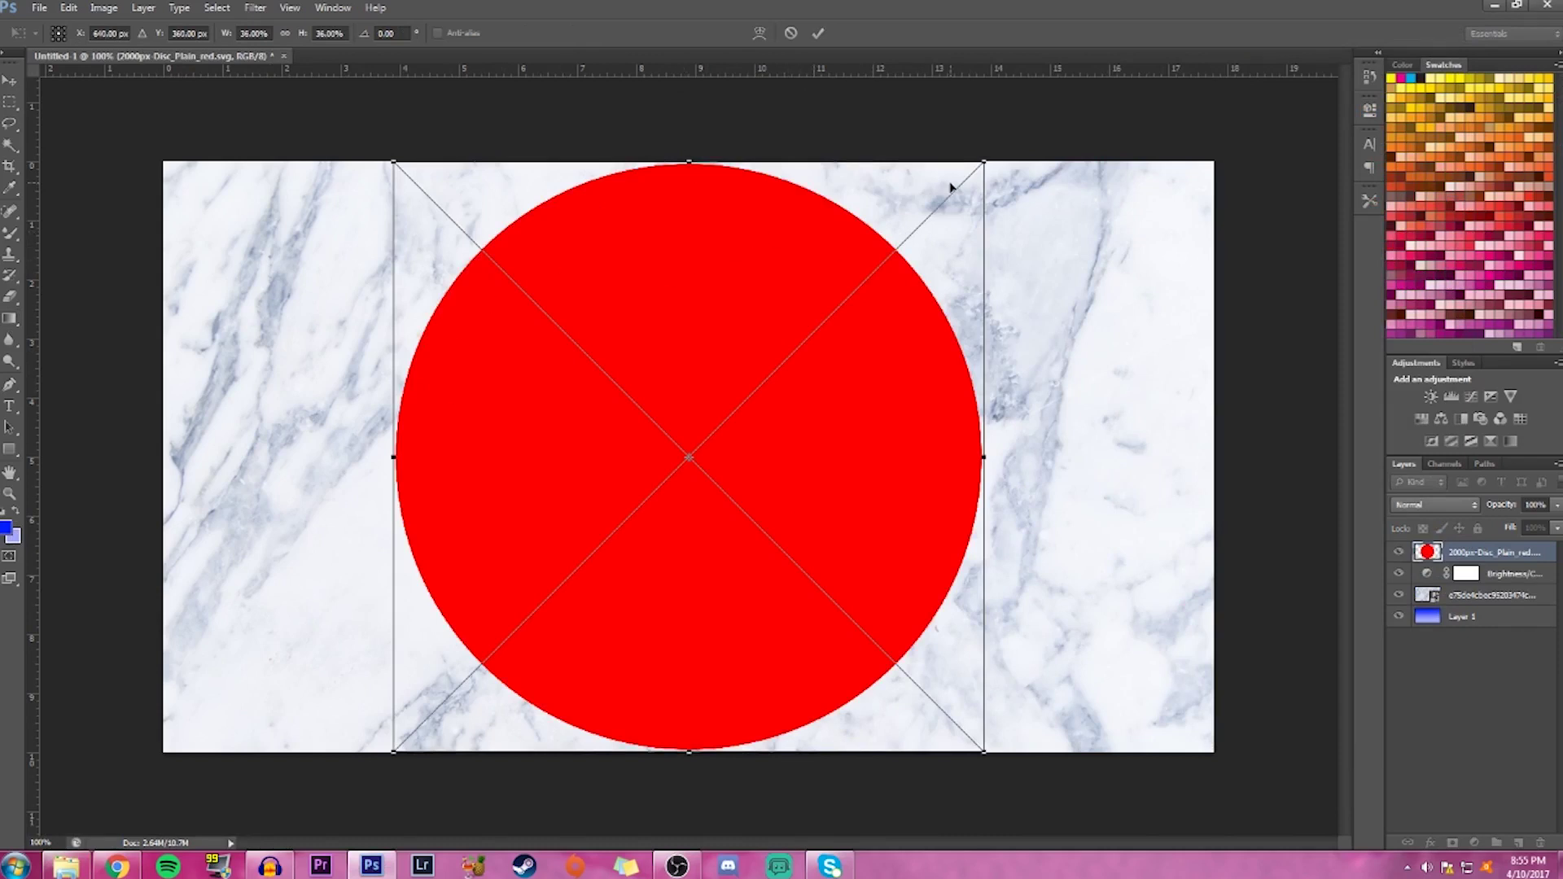
left_click(818, 33)
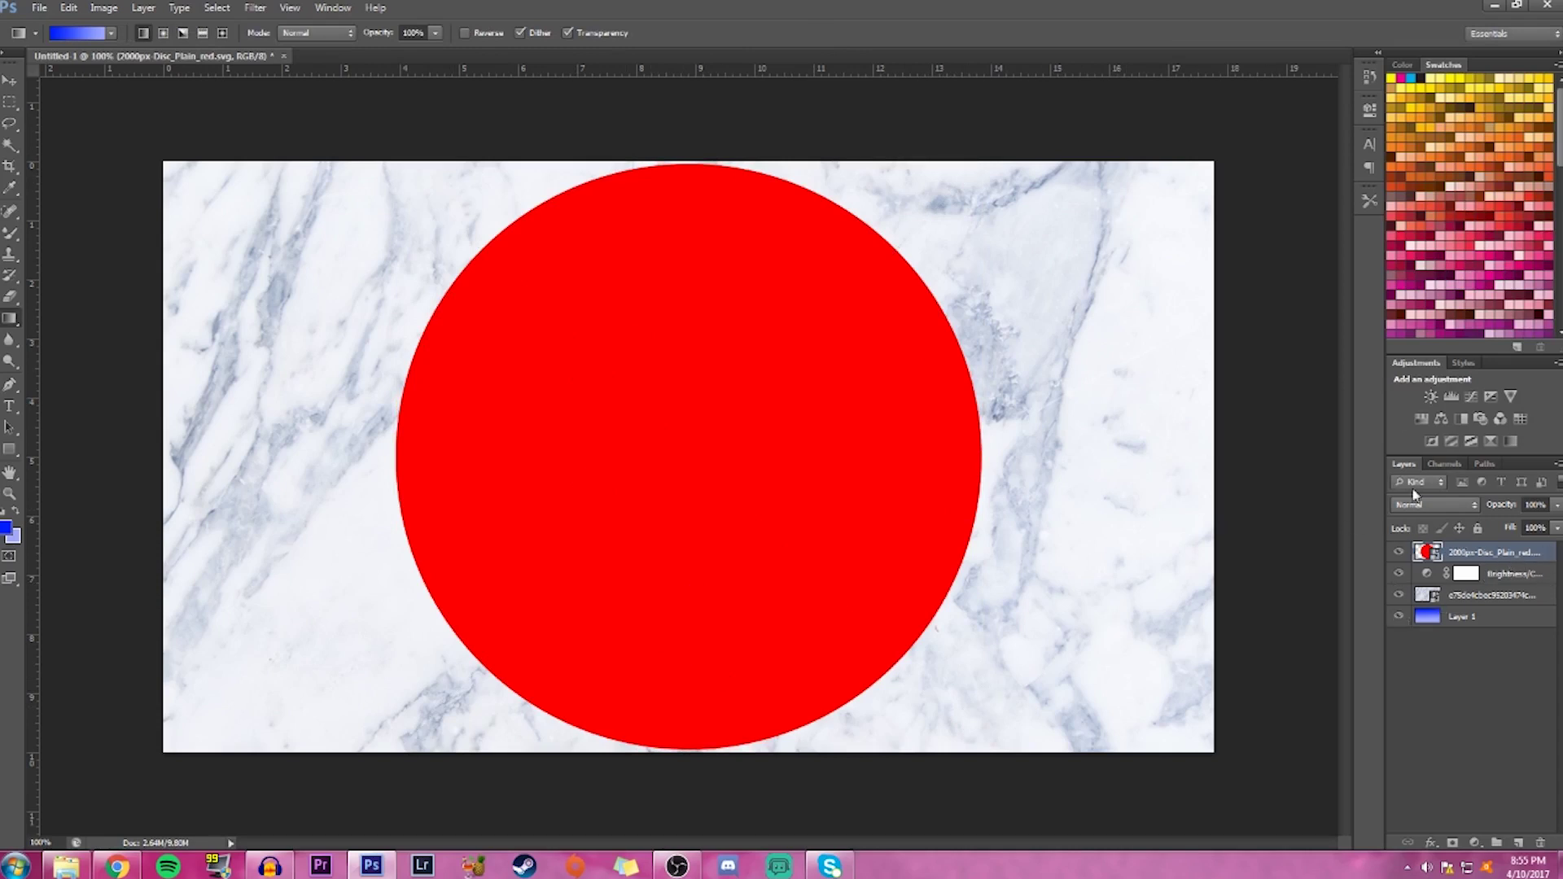
Add a Color Overlay layer style to the red disc using the coral pink color #ff8275
double_click(1551, 560)
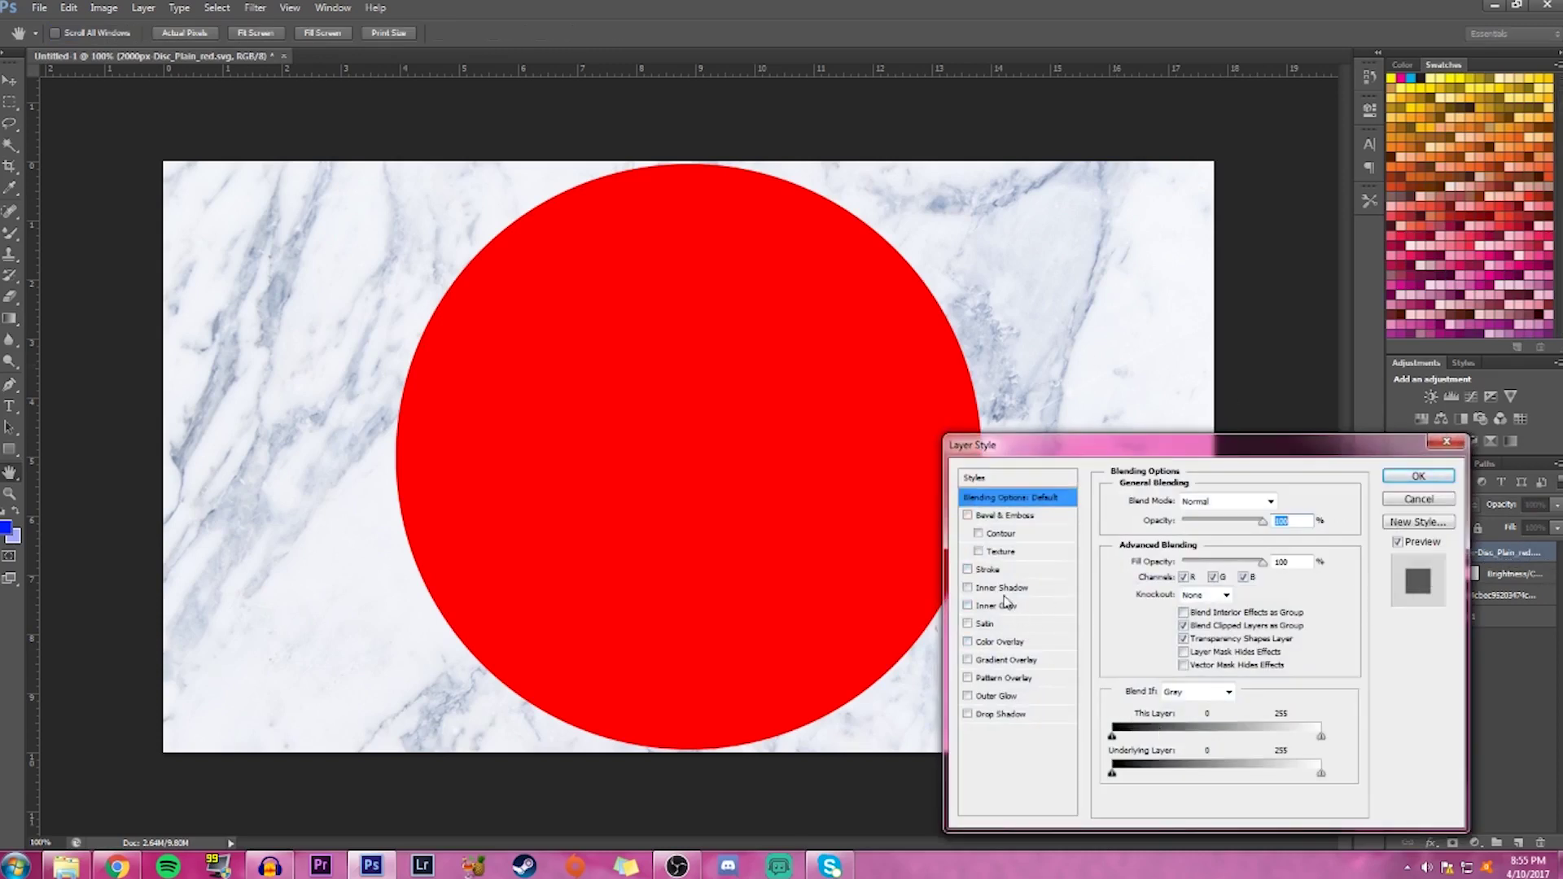
left_click(989, 643)
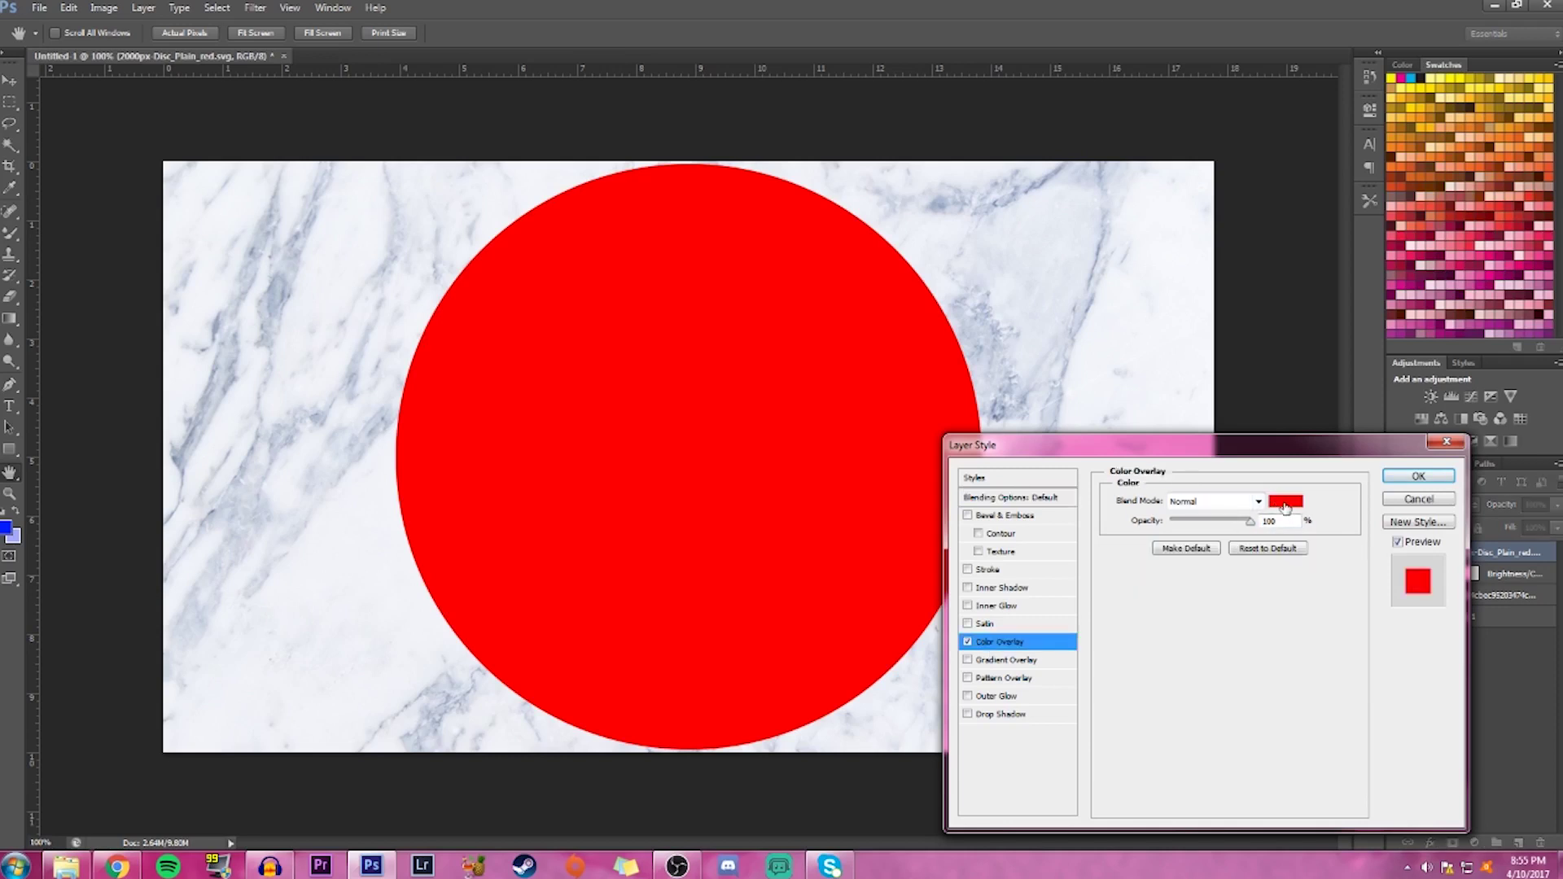
left_click(1286, 506)
left_click(1091, 560)
left_click_drag(950, 539, 963, 527)
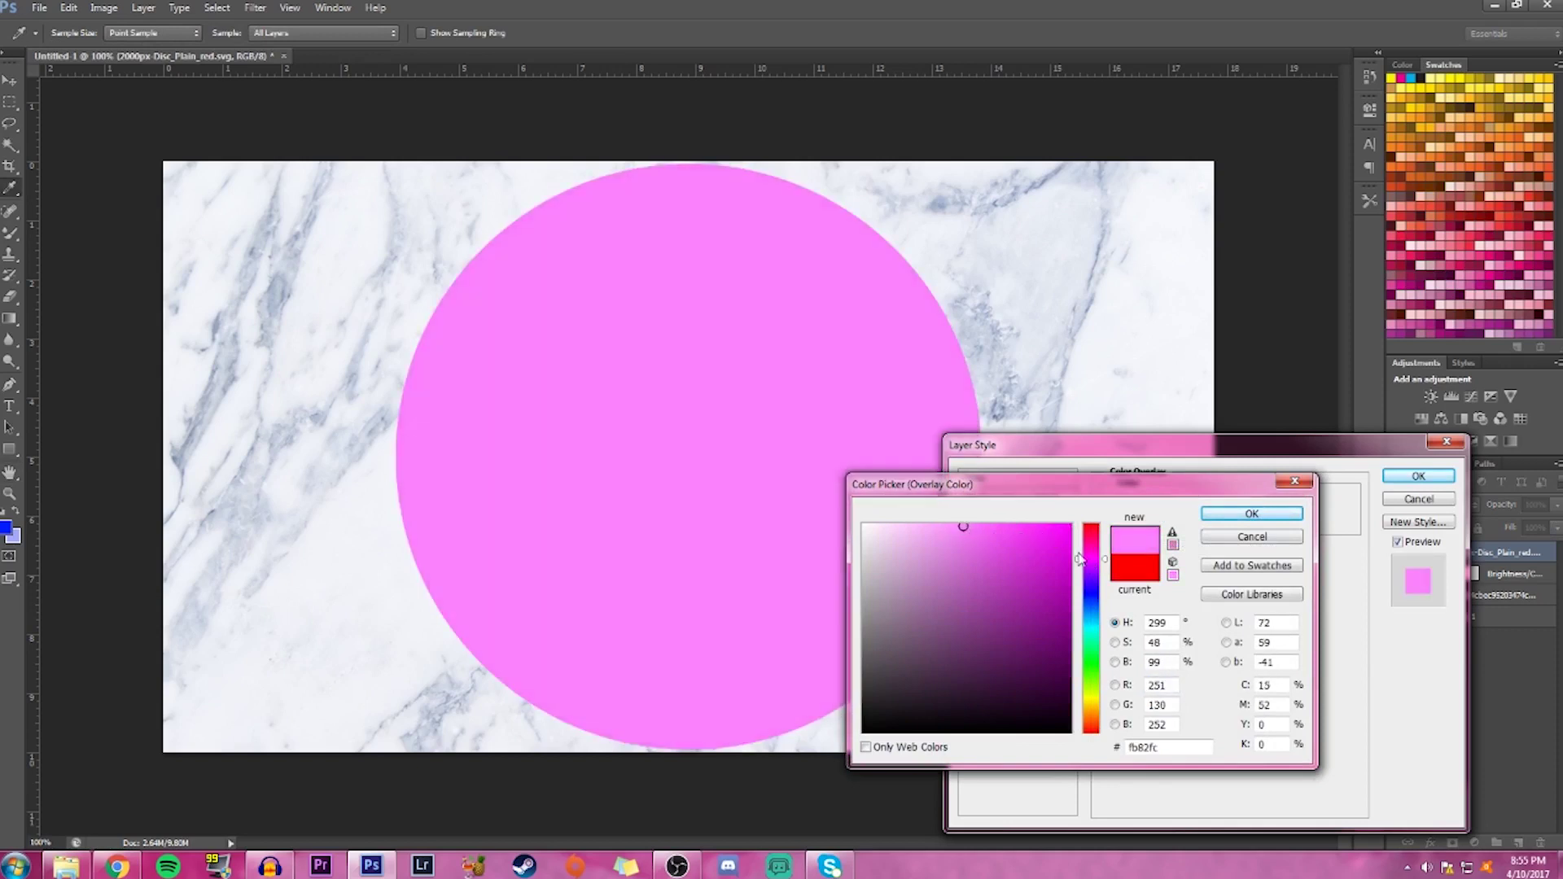
left_click_drag(1094, 556, 1096, 540)
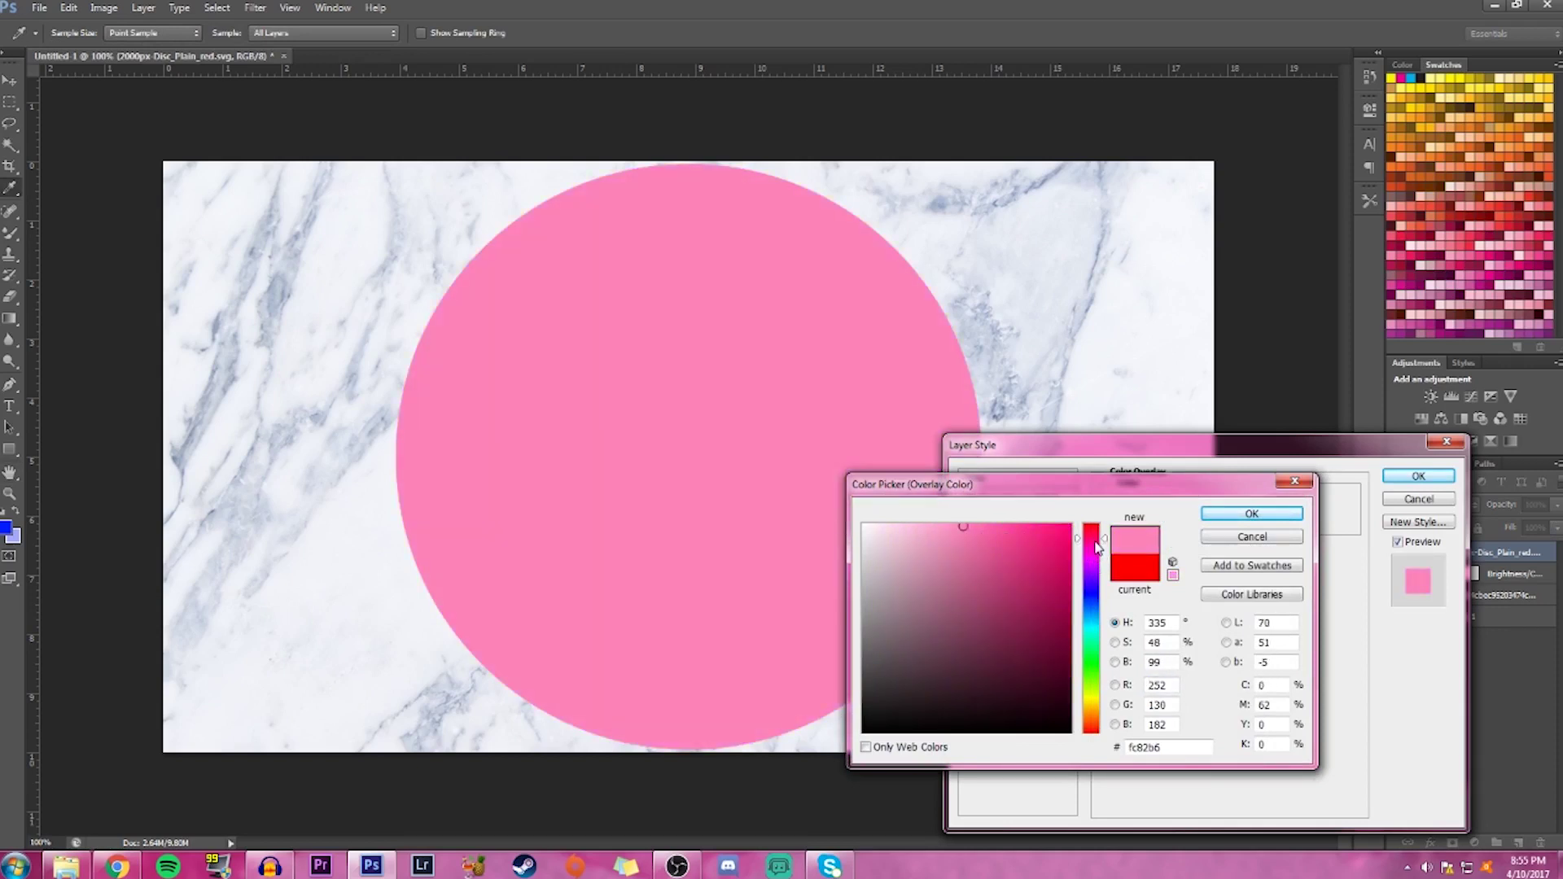
left_click(1095, 547)
left_click_drag(1096, 716, 1097, 733)
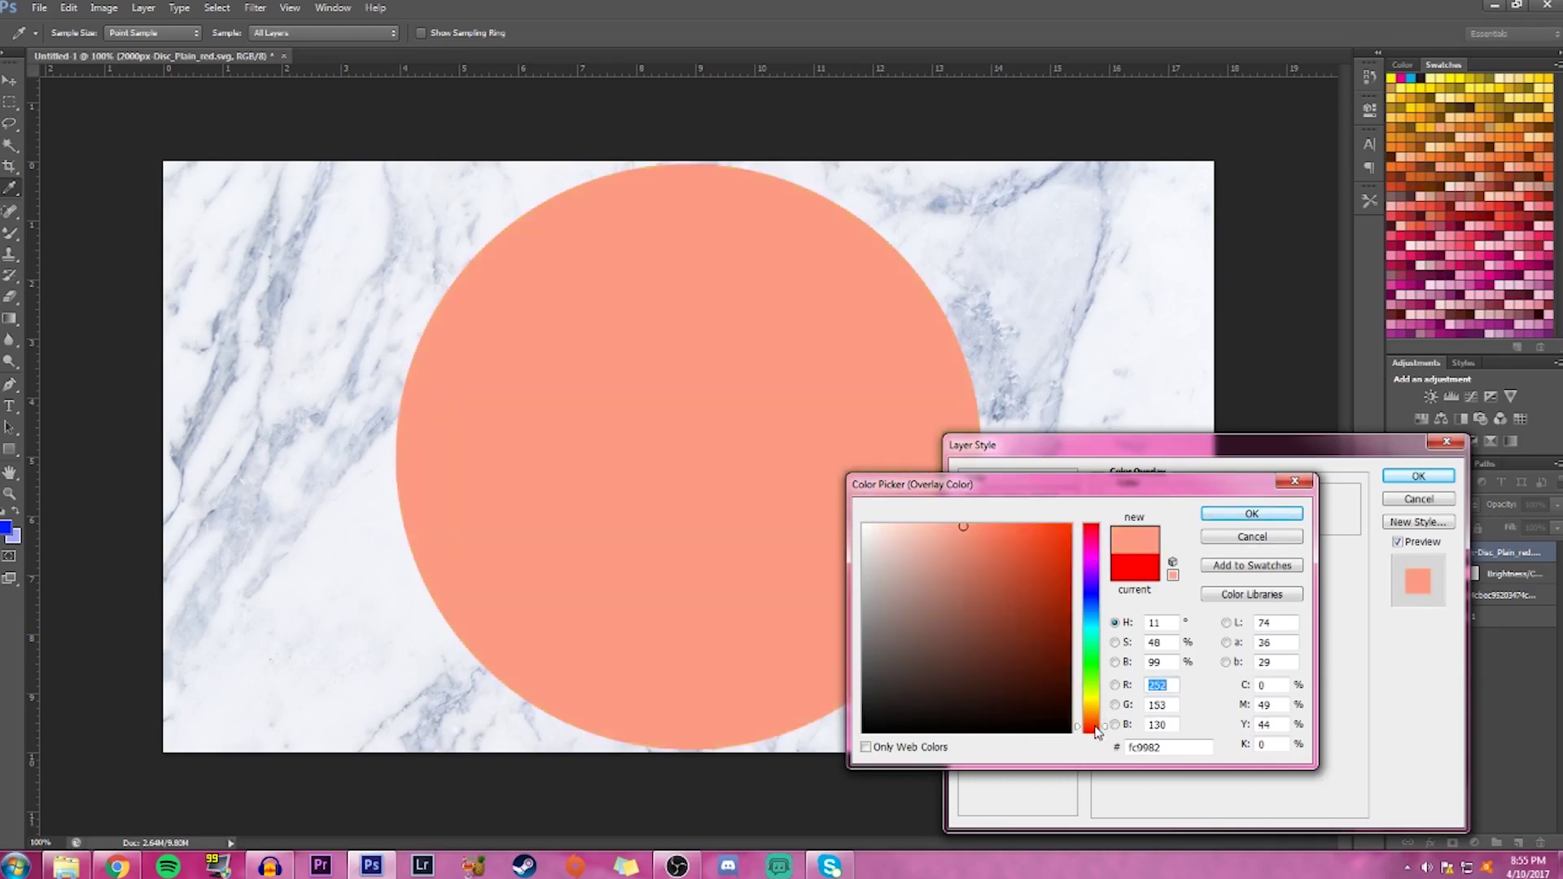
left_click_drag(1096, 732, 1097, 736)
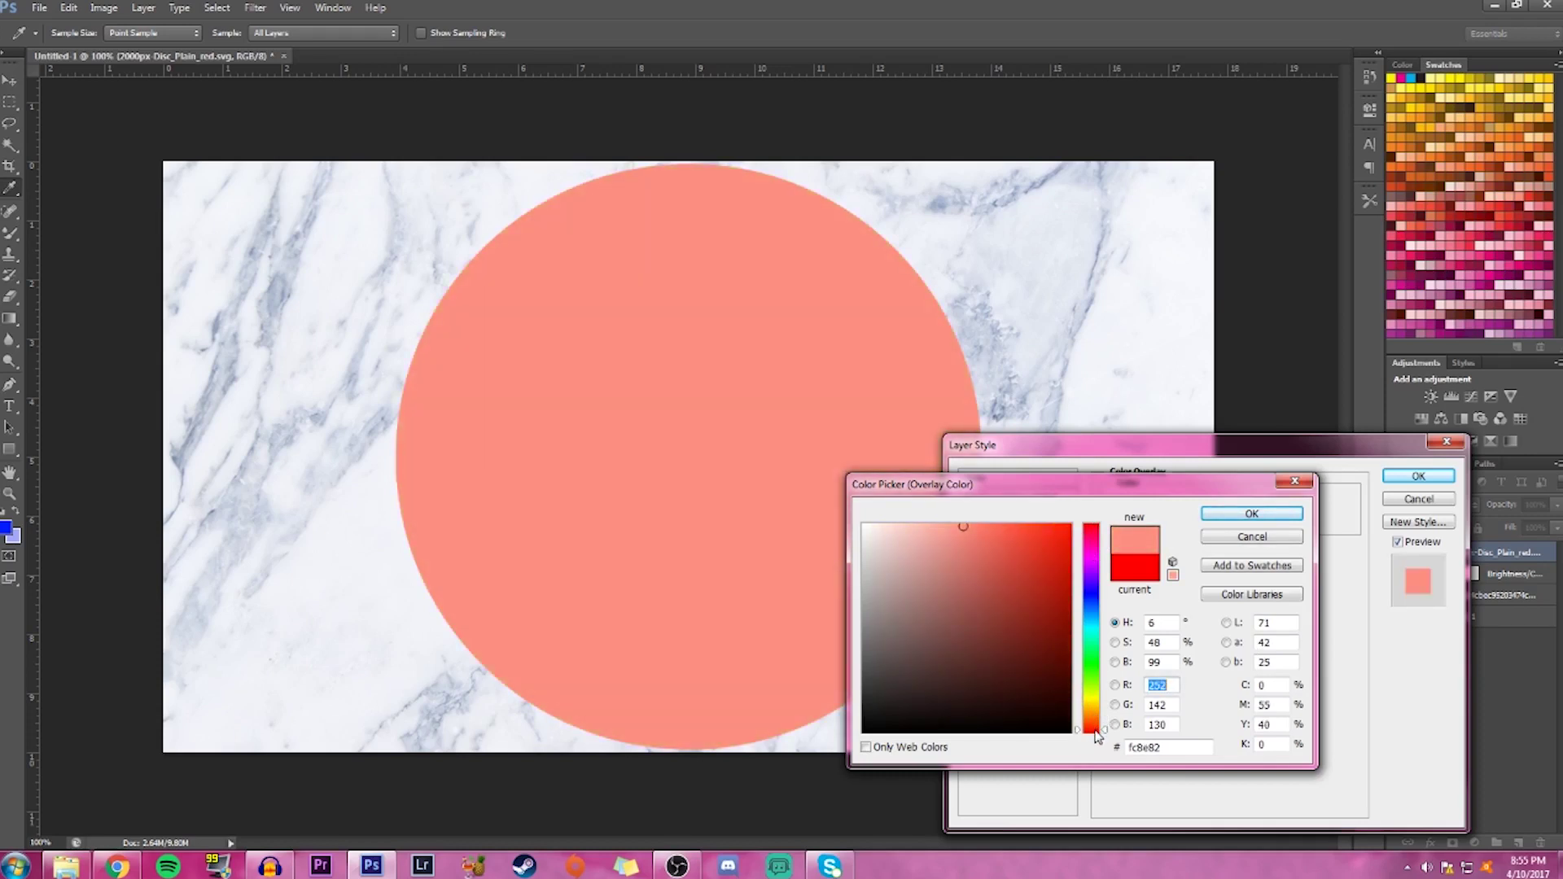
left_click_drag(948, 529, 975, 520)
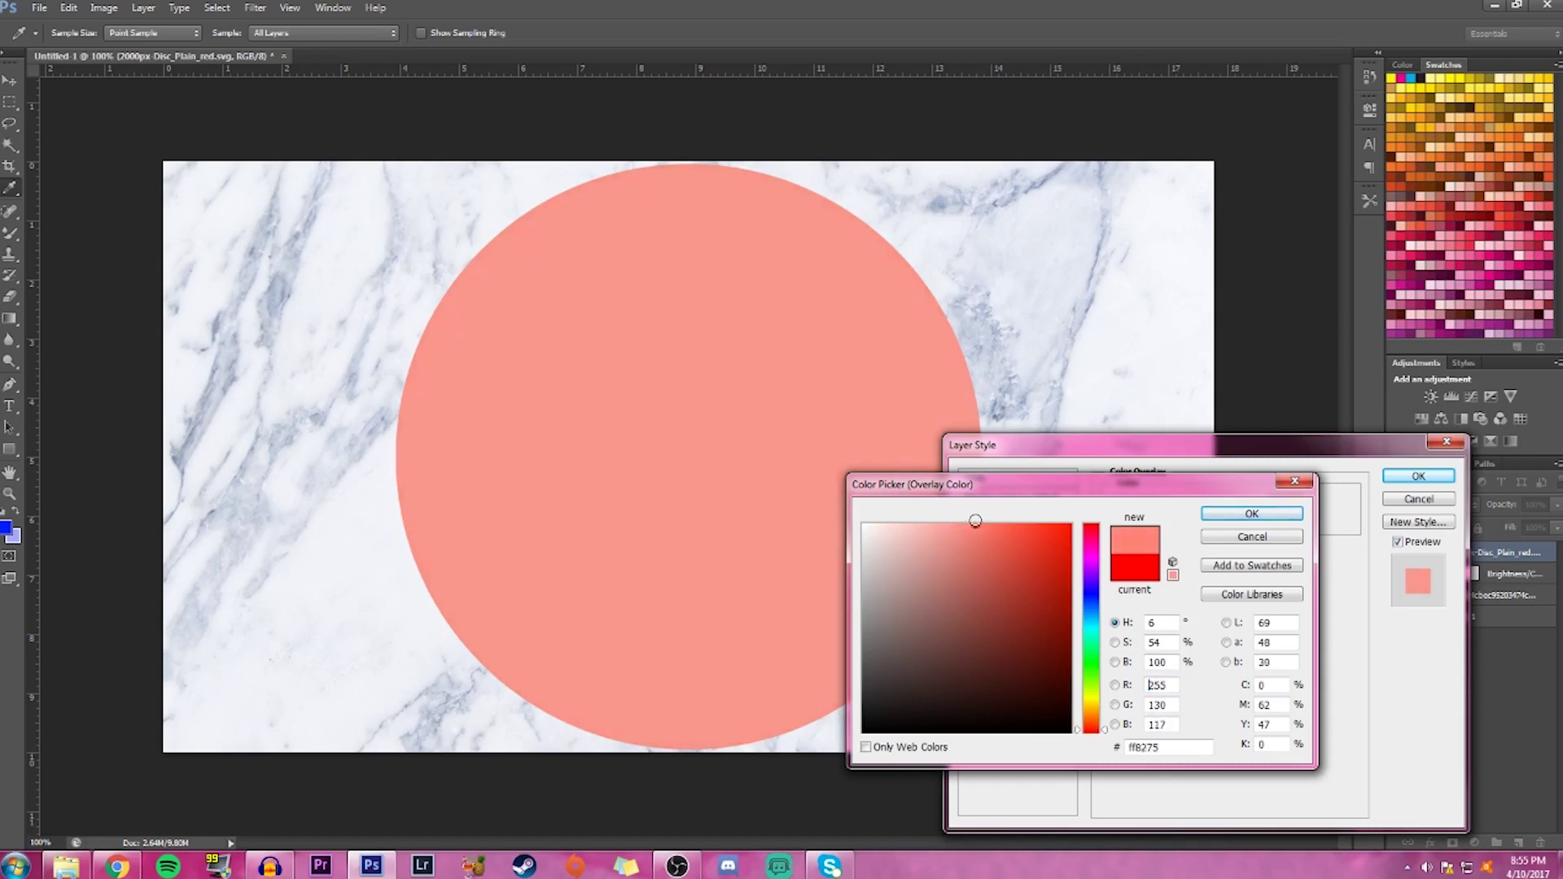
left_click(1251, 513)
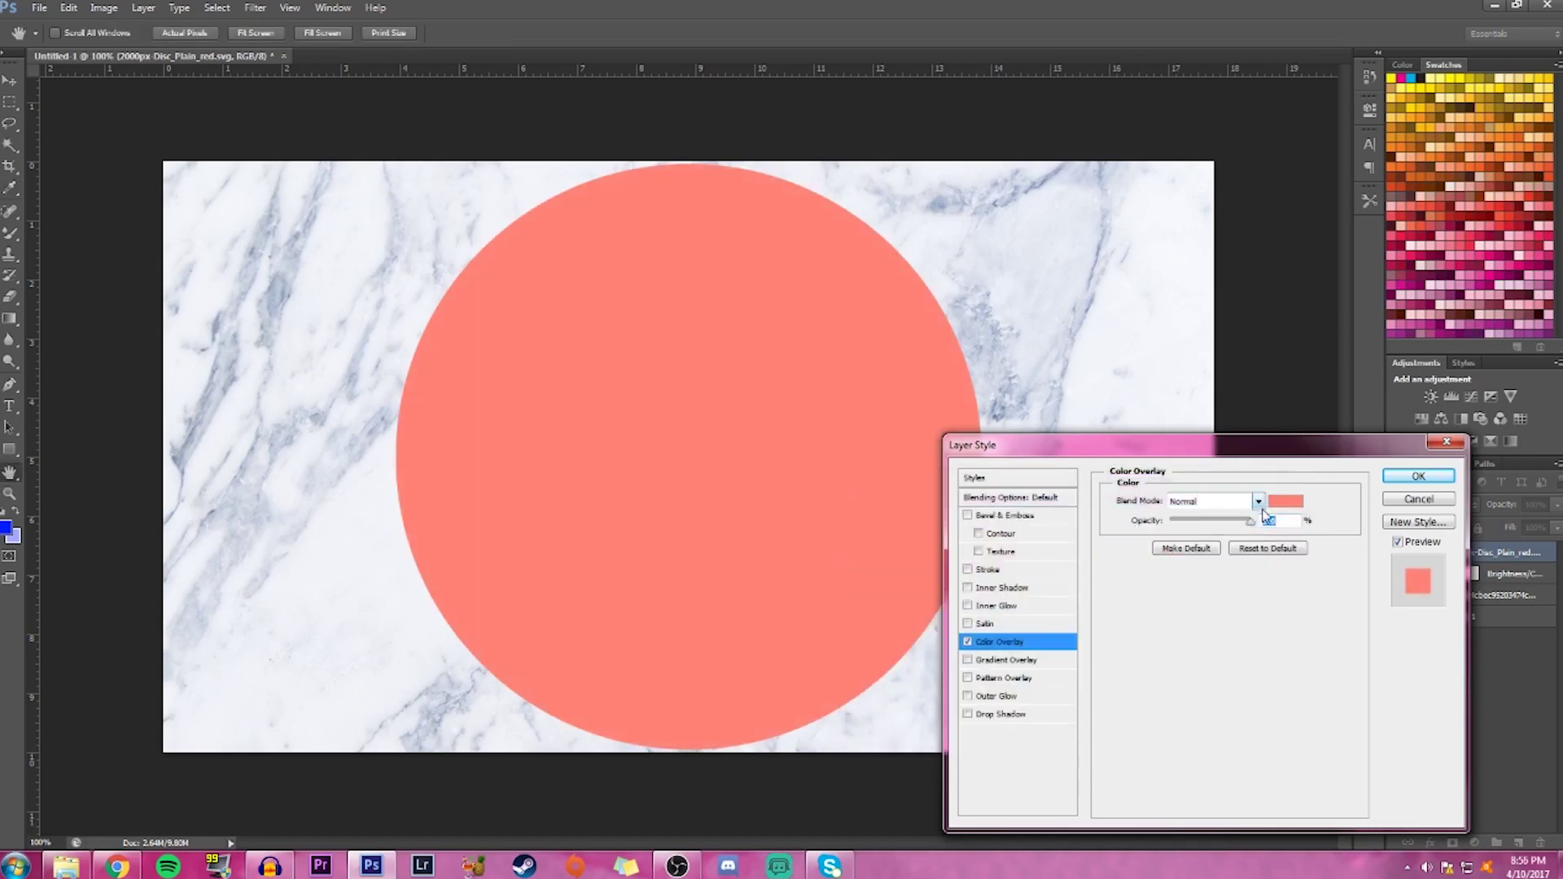
left_click(1418, 477)
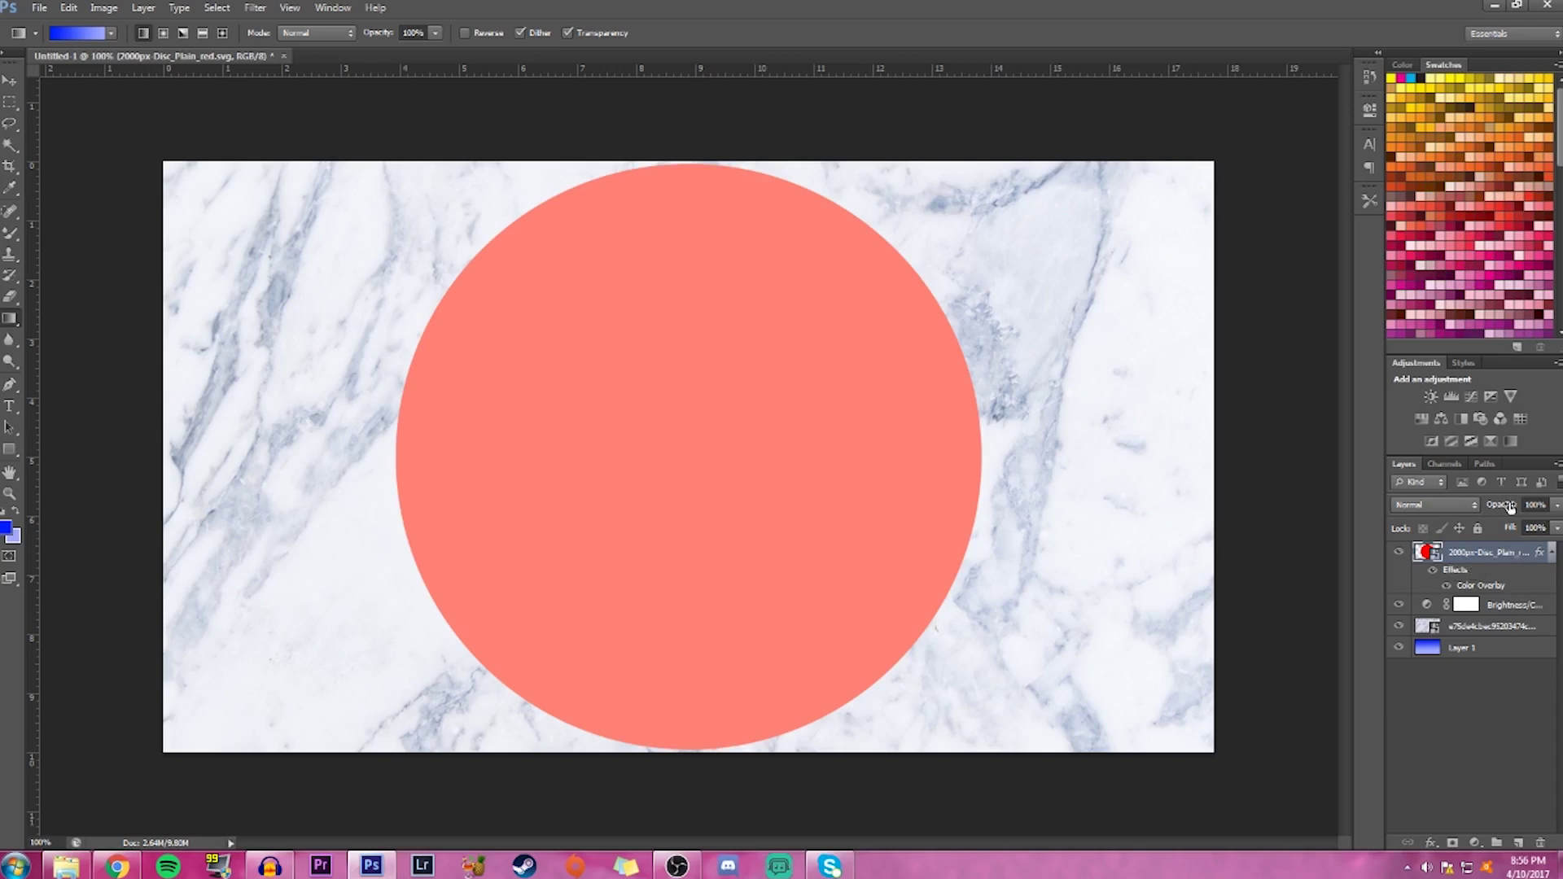
Lower the disc layer's opacity to about 68% and deselect the layer
left_click(1556, 505)
left_click_drag(1517, 528, 1524, 526)
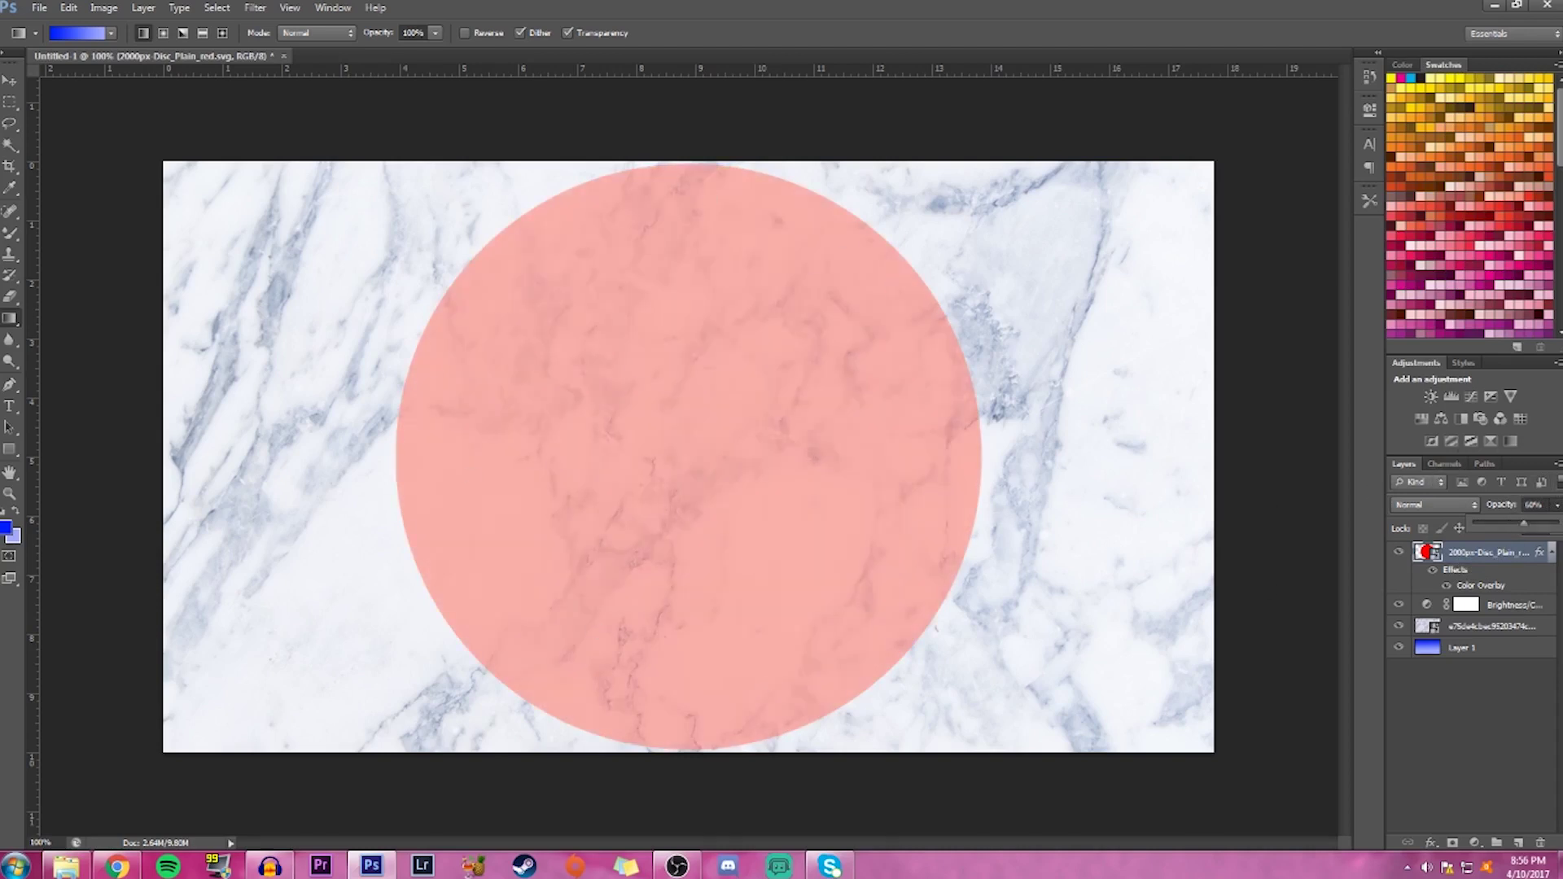
left_click(1485, 719)
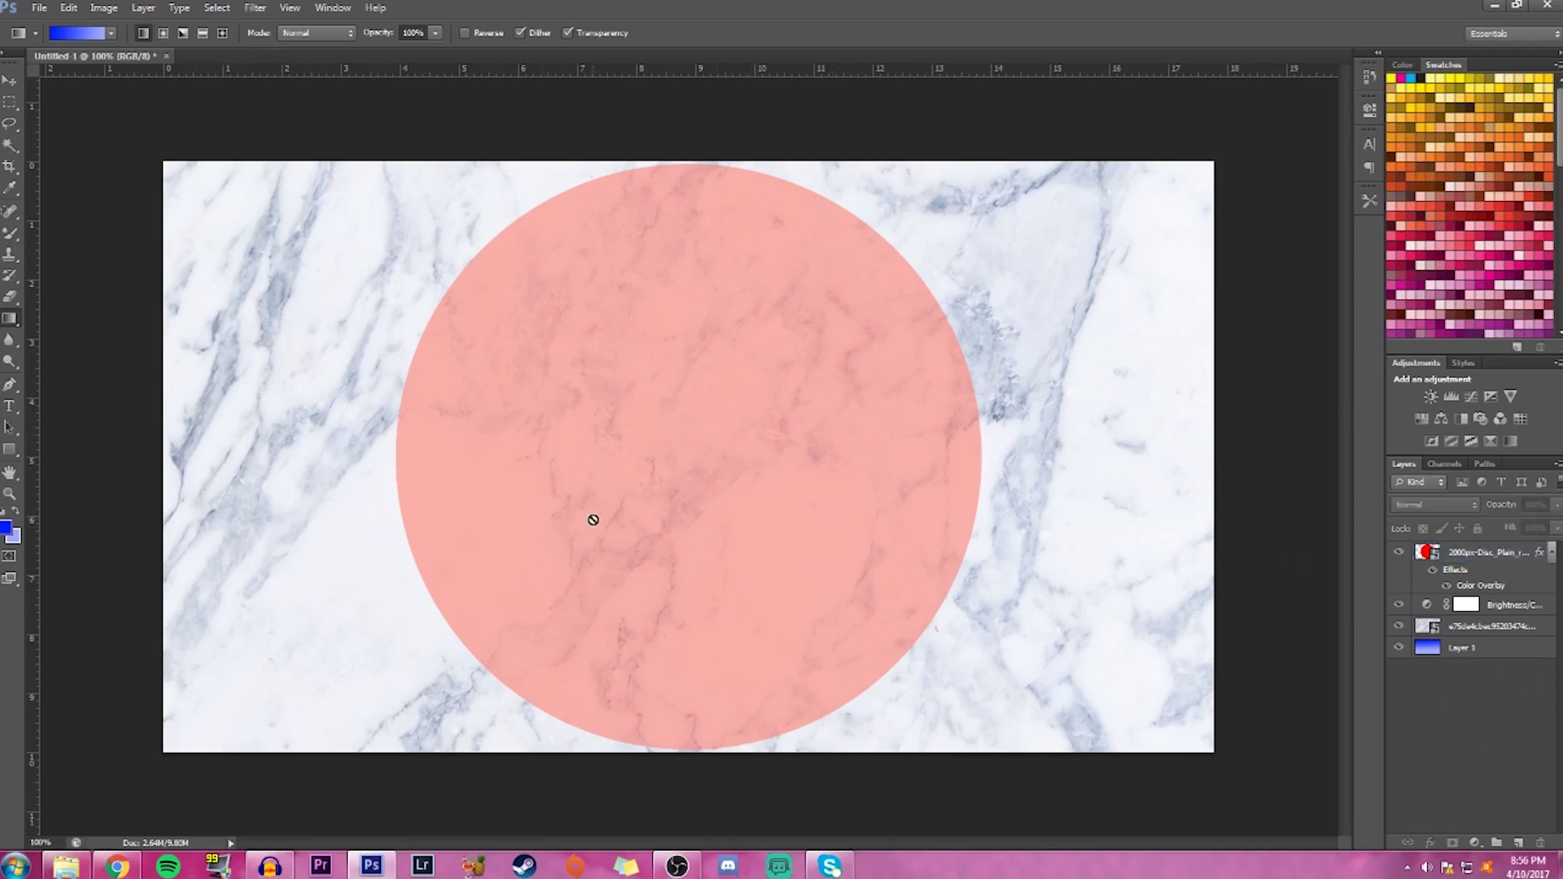
Switch to Windows Explorer and open the Screenshots folder of The Sims 4 under Documents, Electronic Arts
left_click(72, 872)
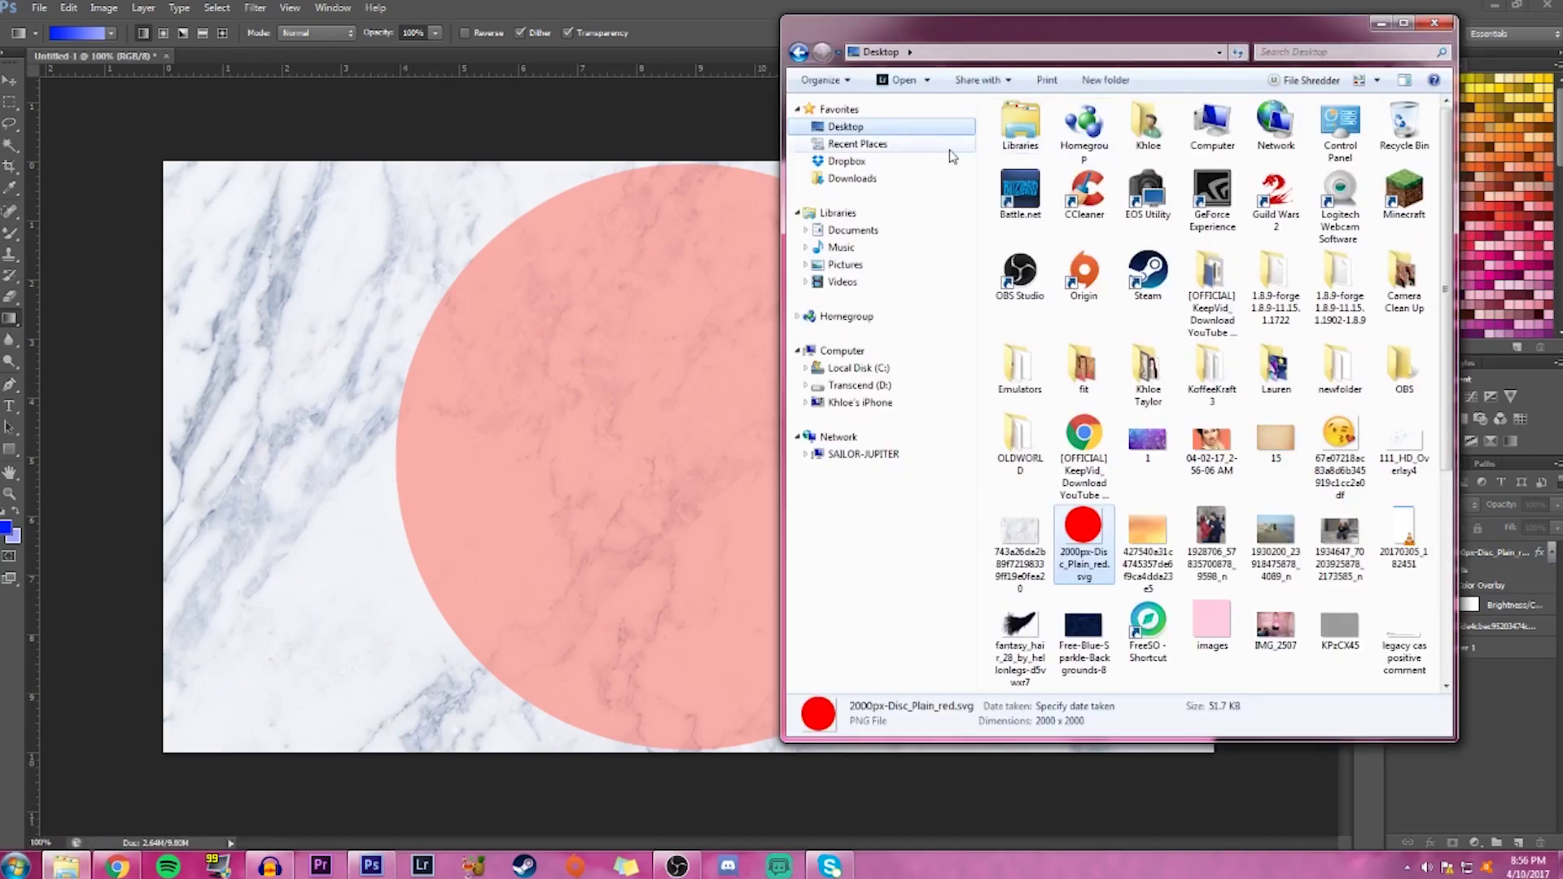
left_click(869, 234)
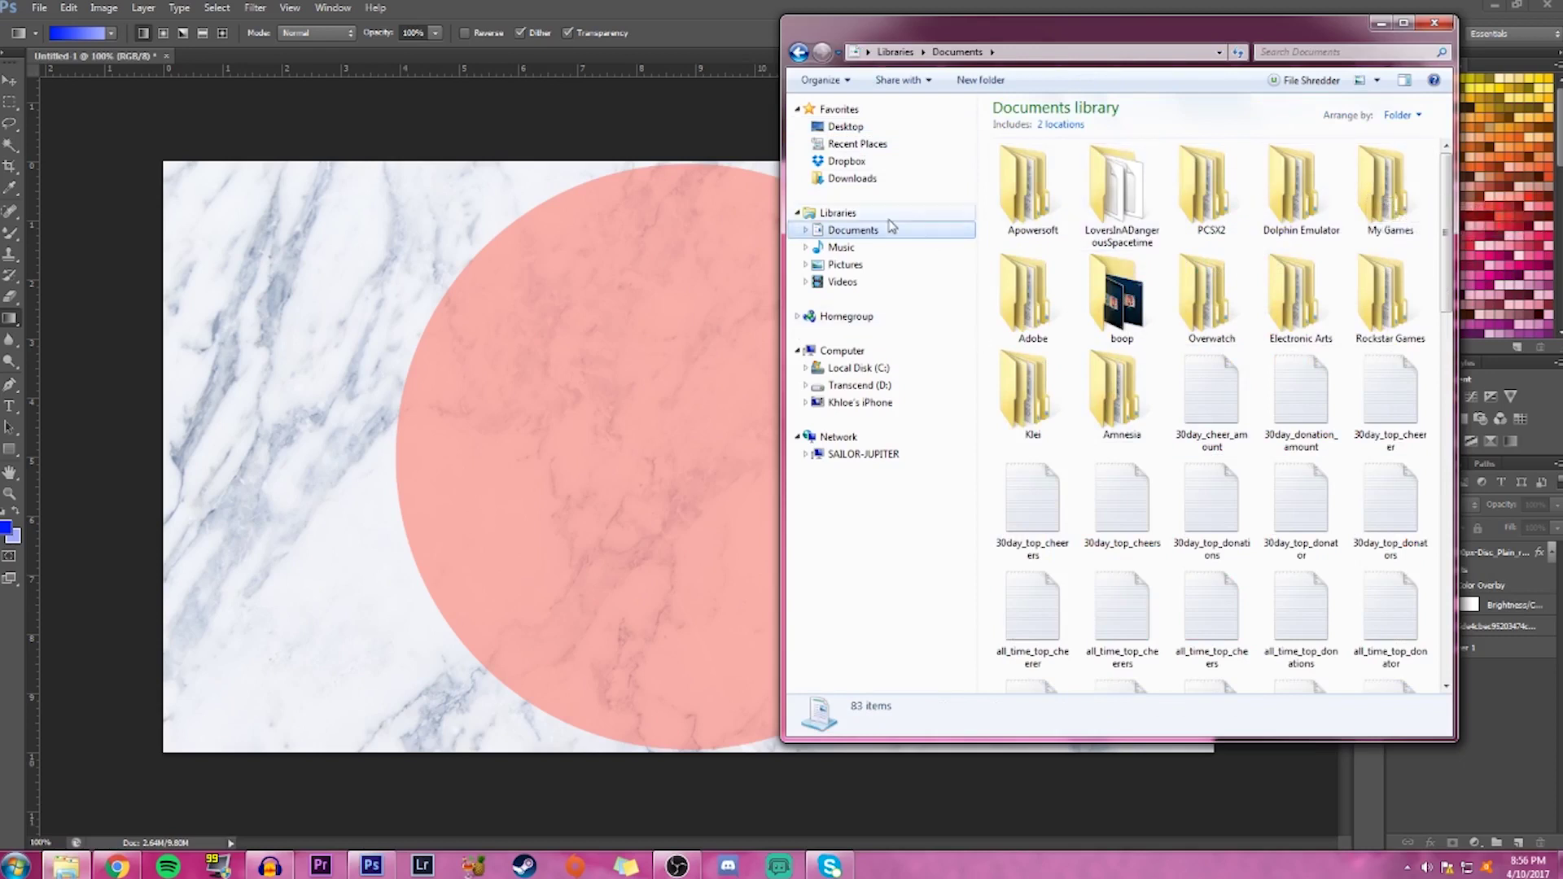
double_click(1284, 317)
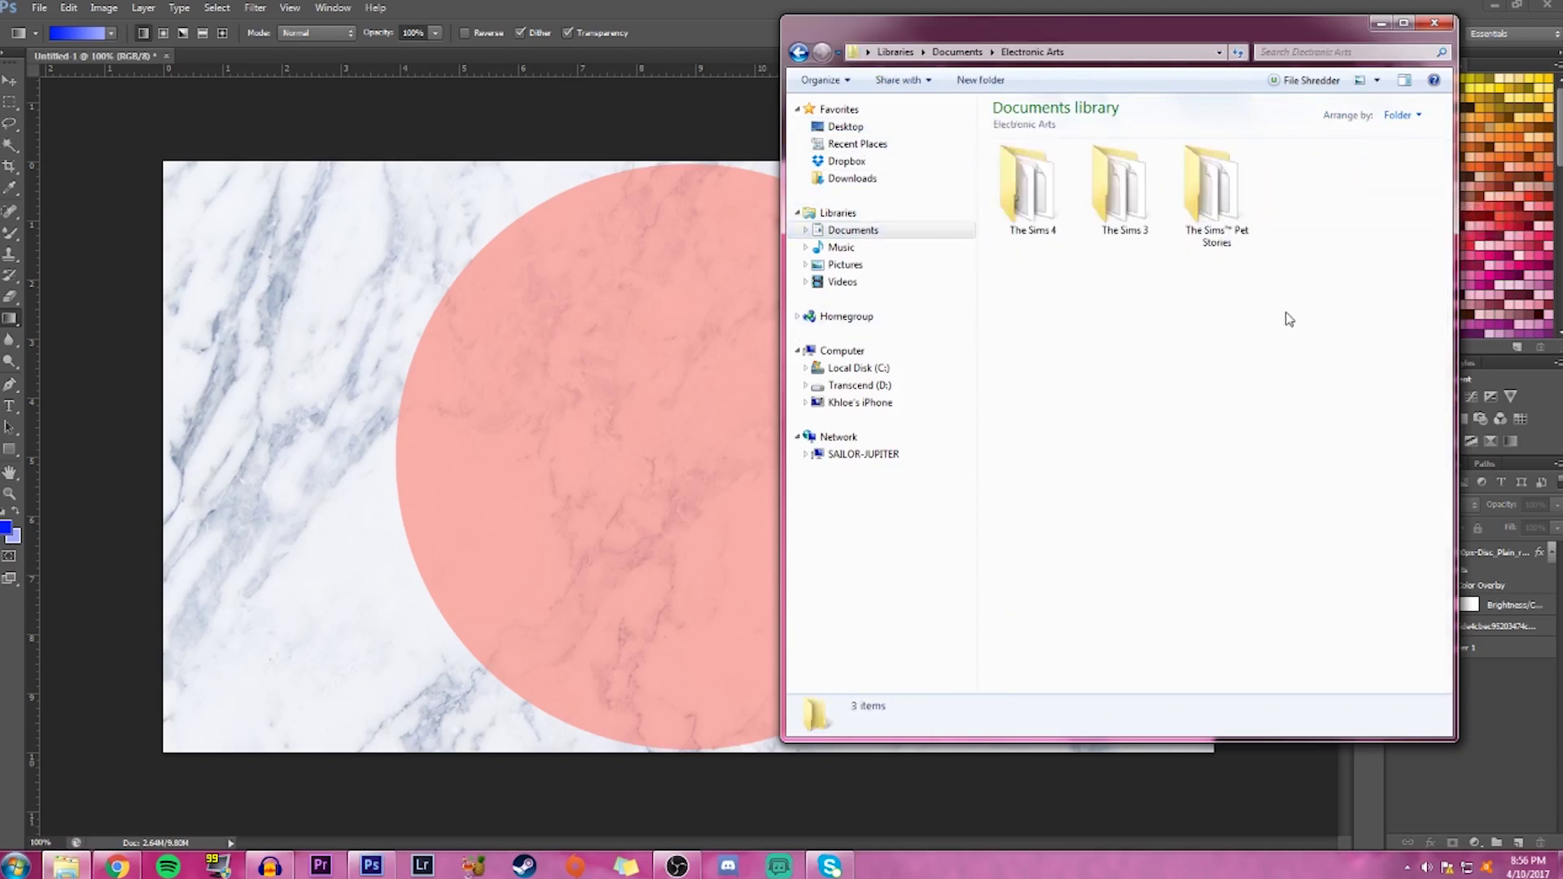
double_click(1028, 214)
double_click(1124, 195)
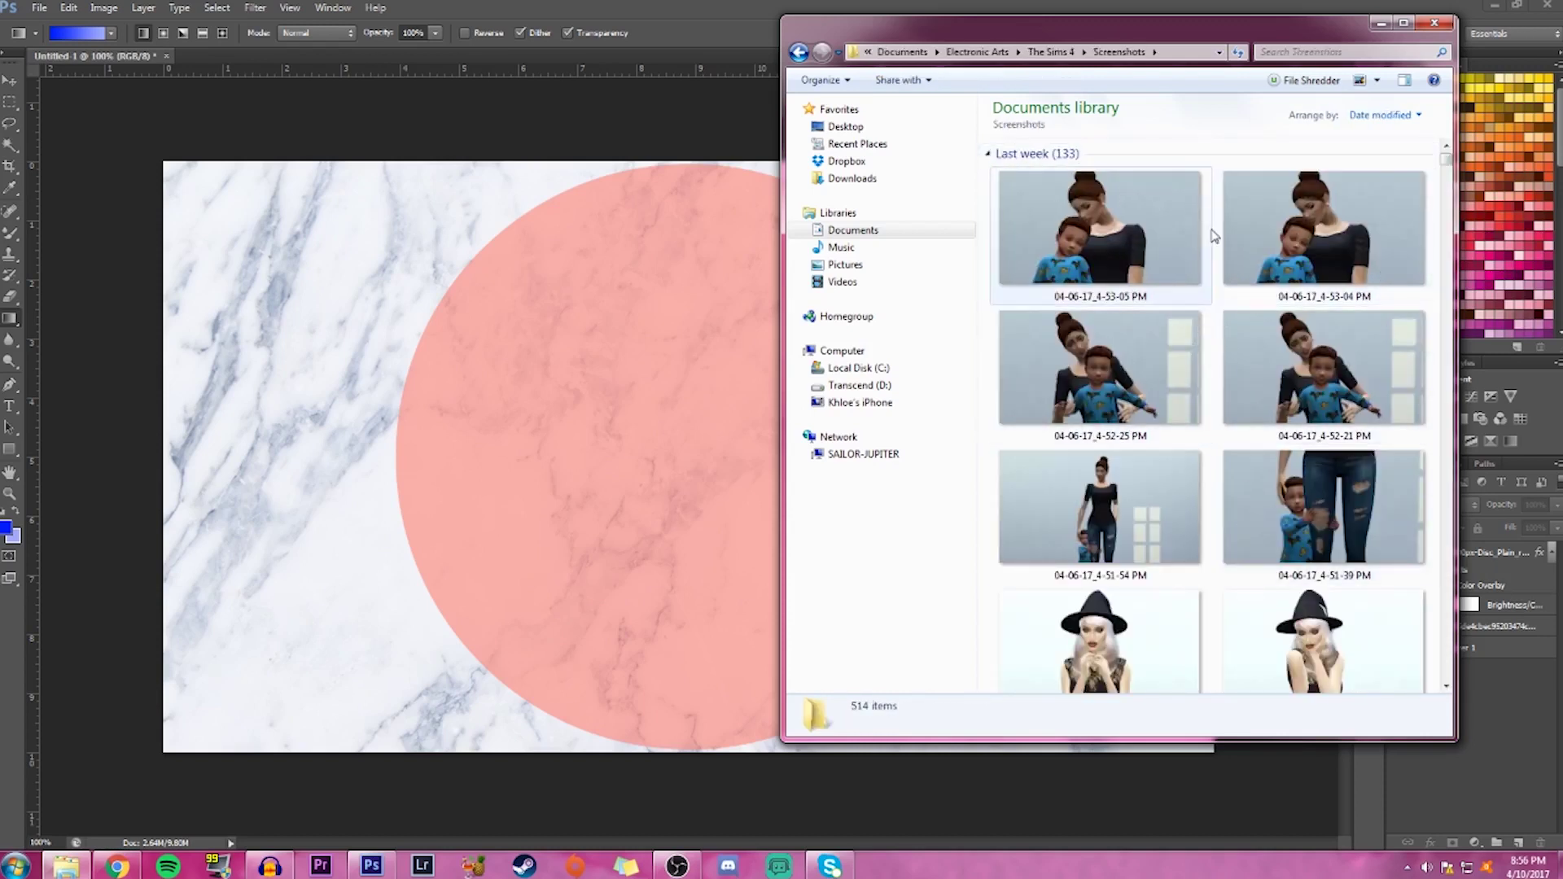
Find the red-haired character's screenshot 04-05-17_6-59-28 PM, place it in the Photoshop document at full canvas size and commit the placement
scroll(1213, 244, "down", 10)
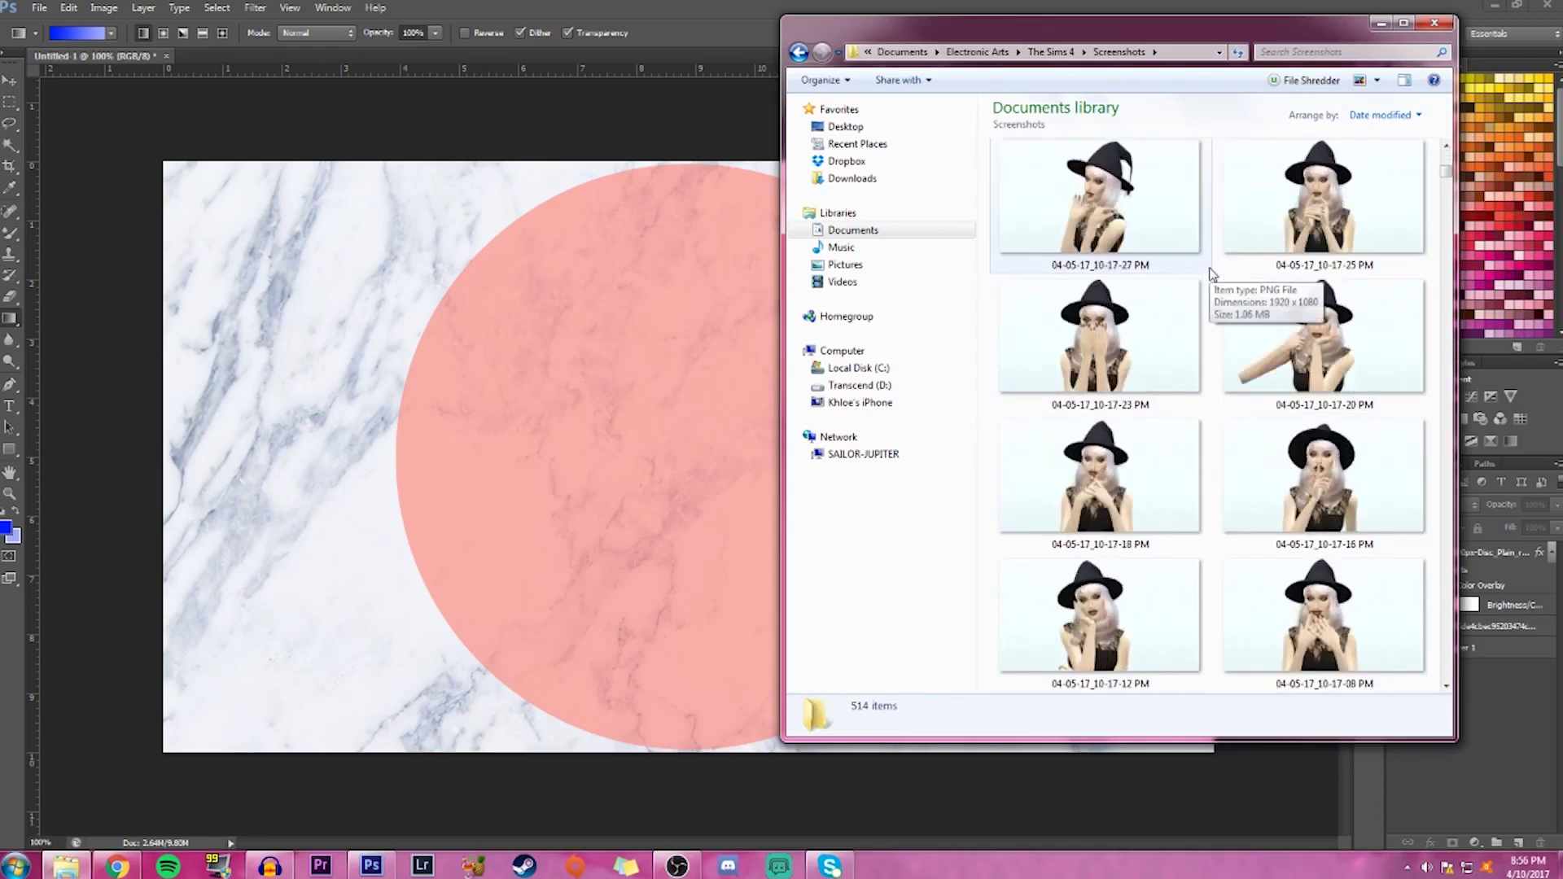
scroll(1210, 272, "down", 10)
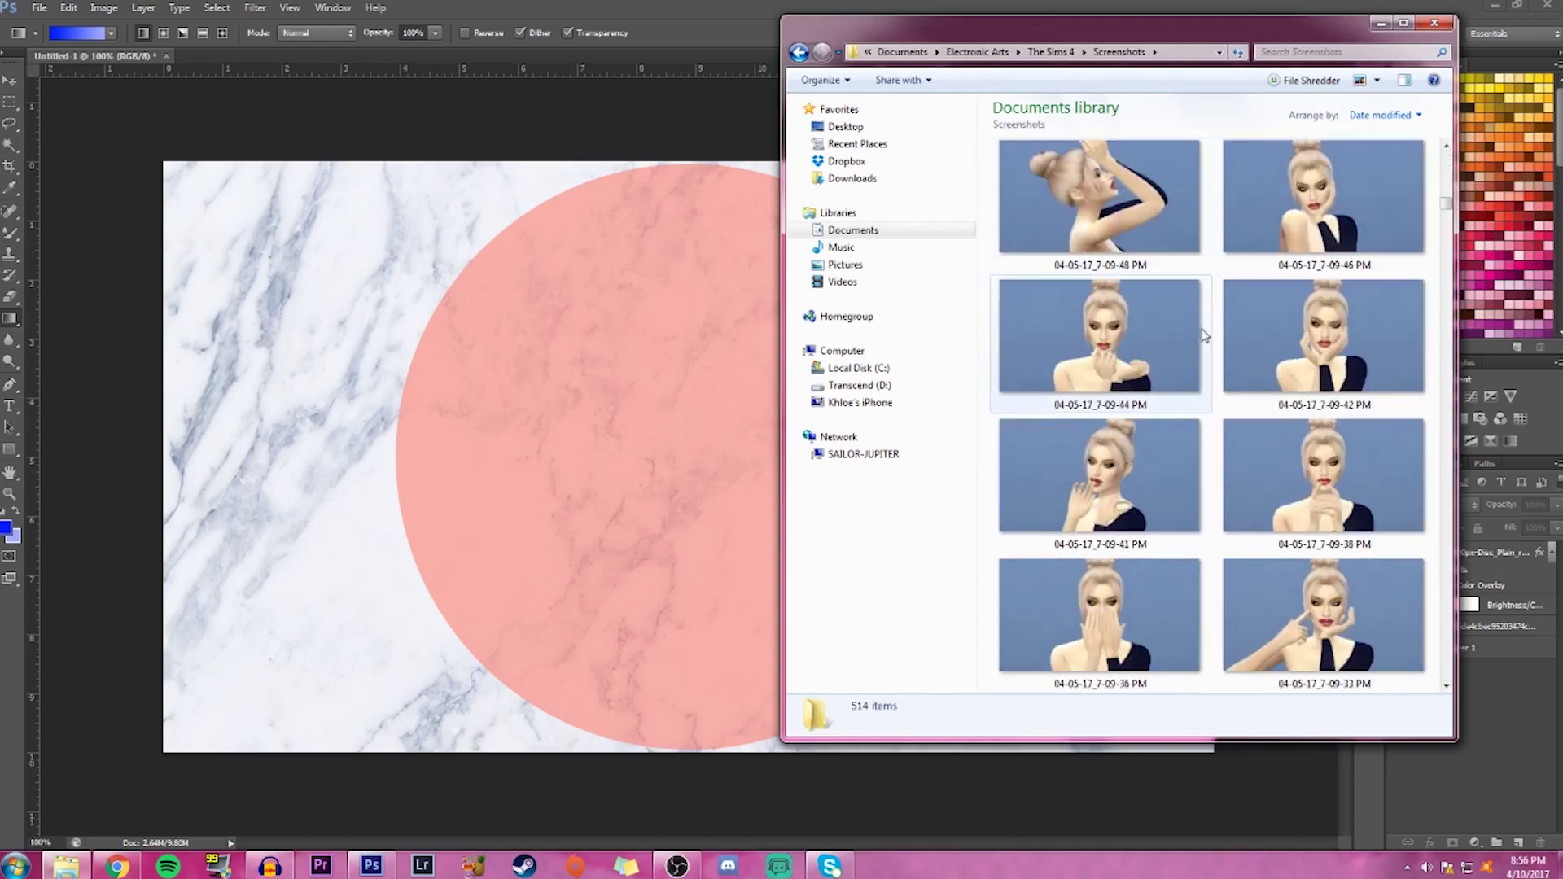
scroll(1206, 337, "down", 10)
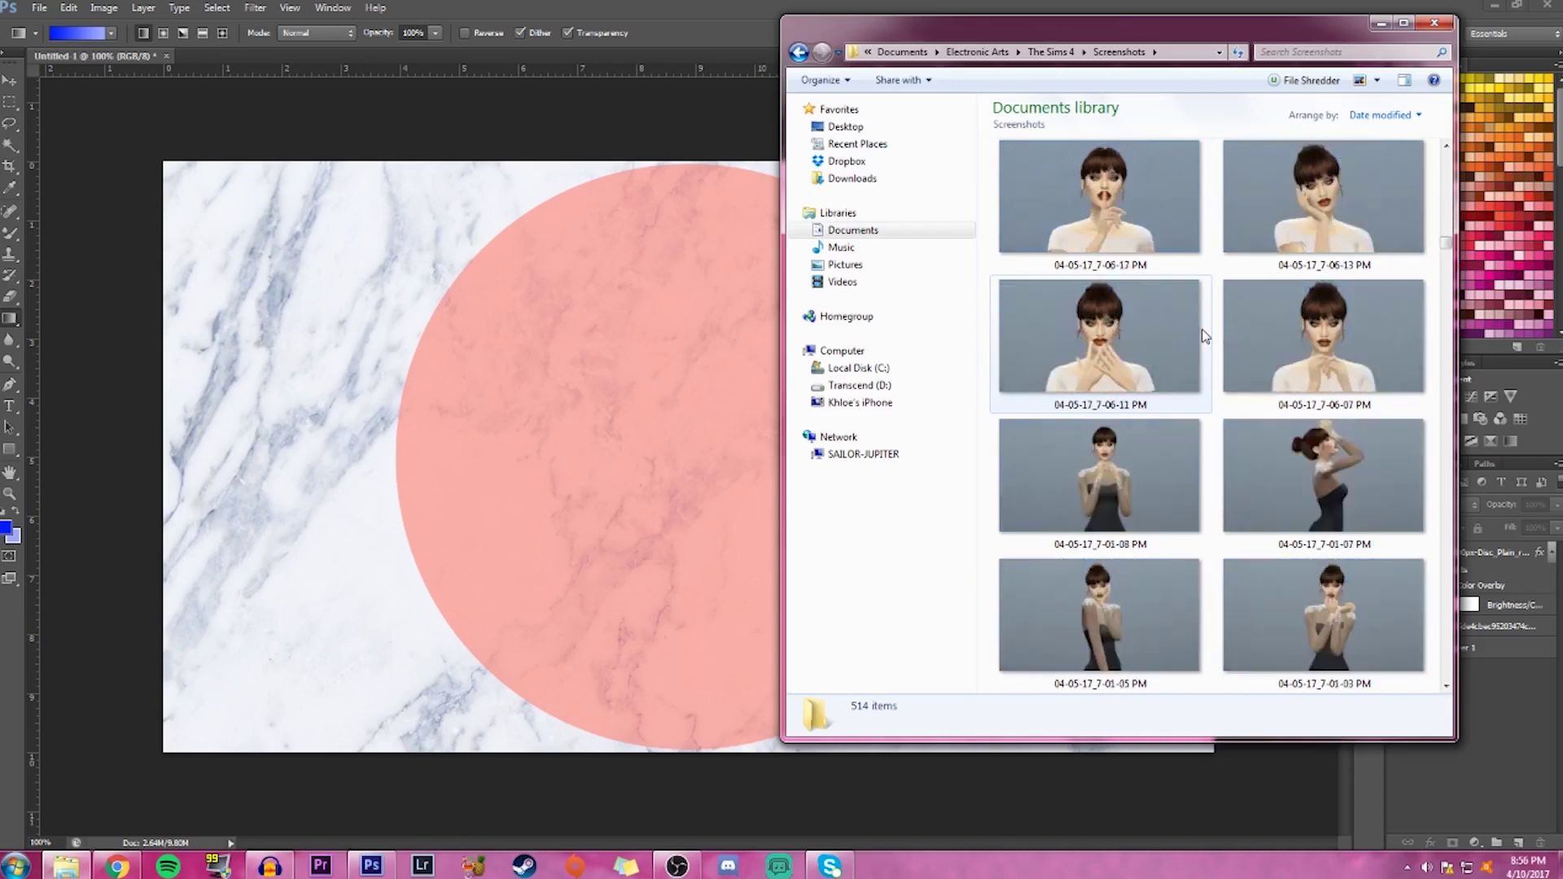
scroll(1196, 317, "up", 2)
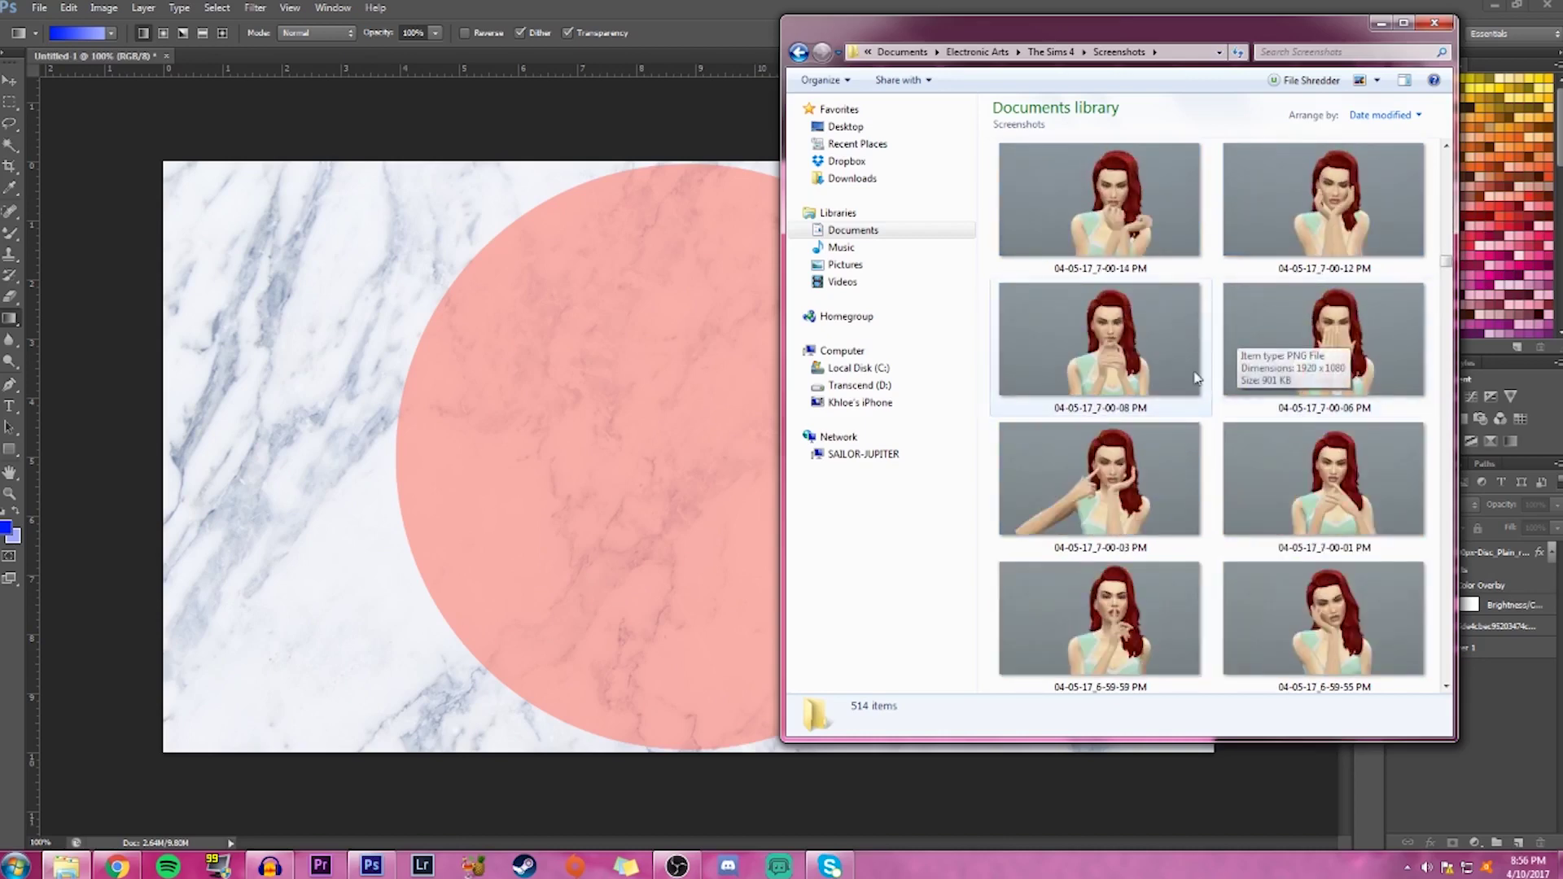
scroll(1233, 337, "down", 5)
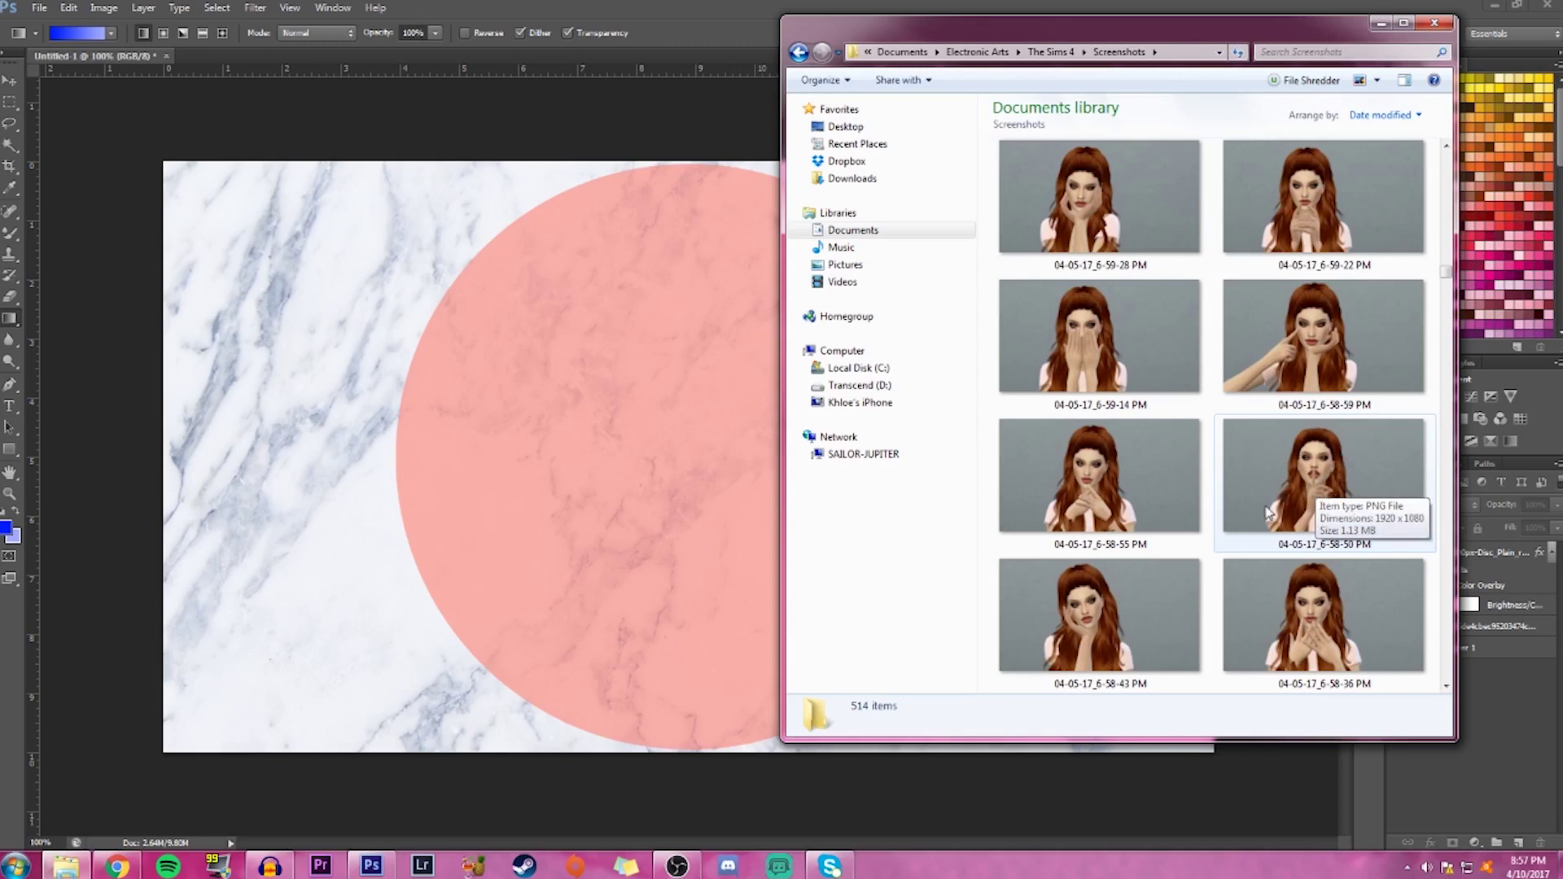
left_click(1172, 264)
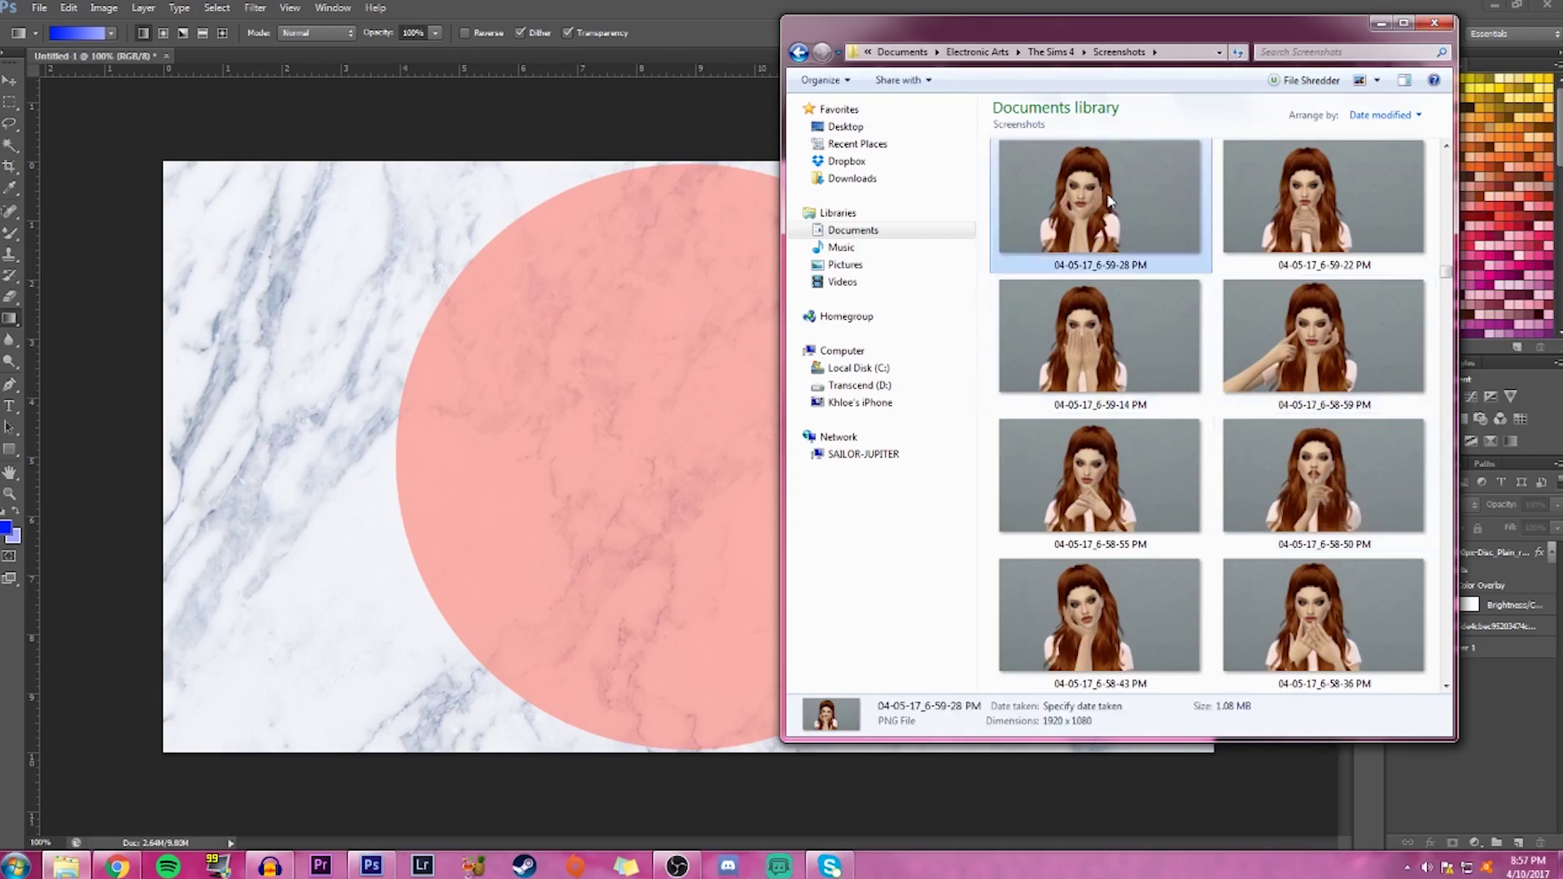
left_click(604, 475)
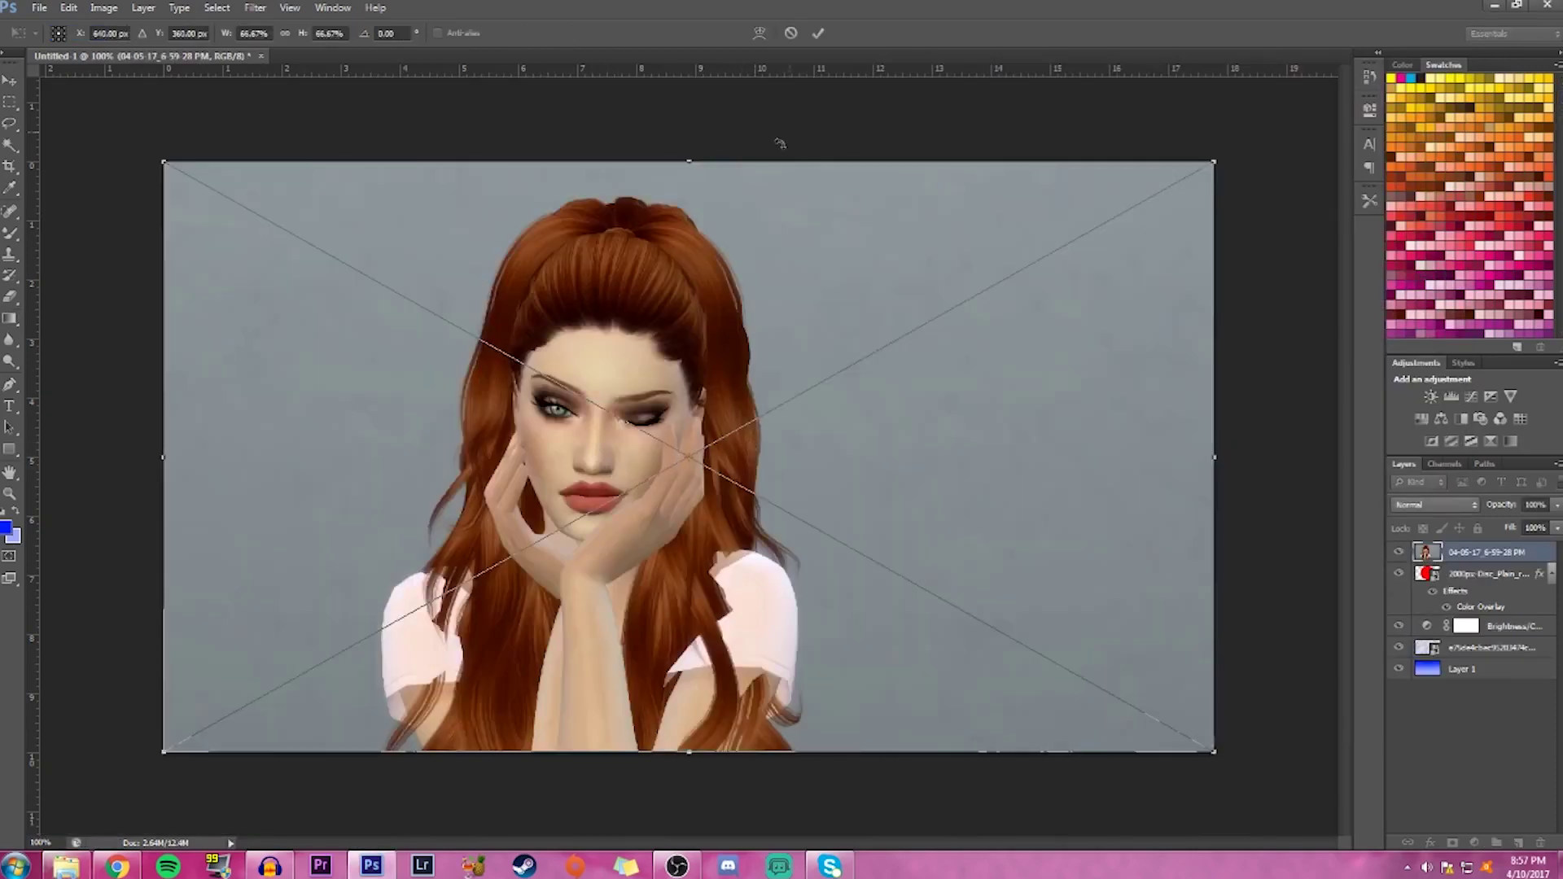
left_click(819, 34)
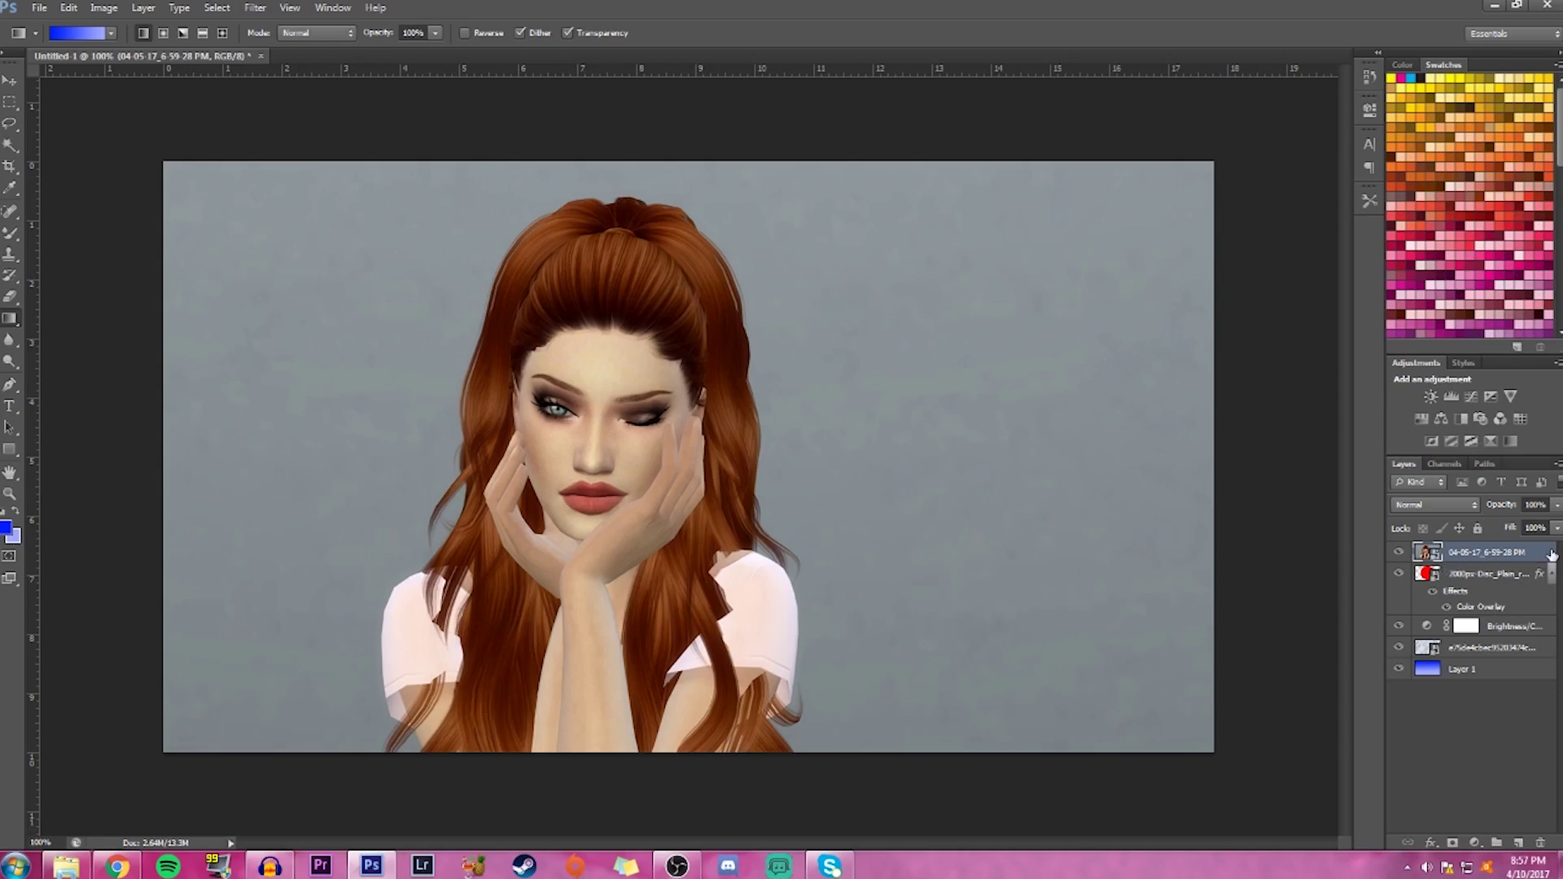
Rasterize the character layer and cut away its right part with a rectangular selection from the middle of the face to the canvas edge
right_click(1528, 560)
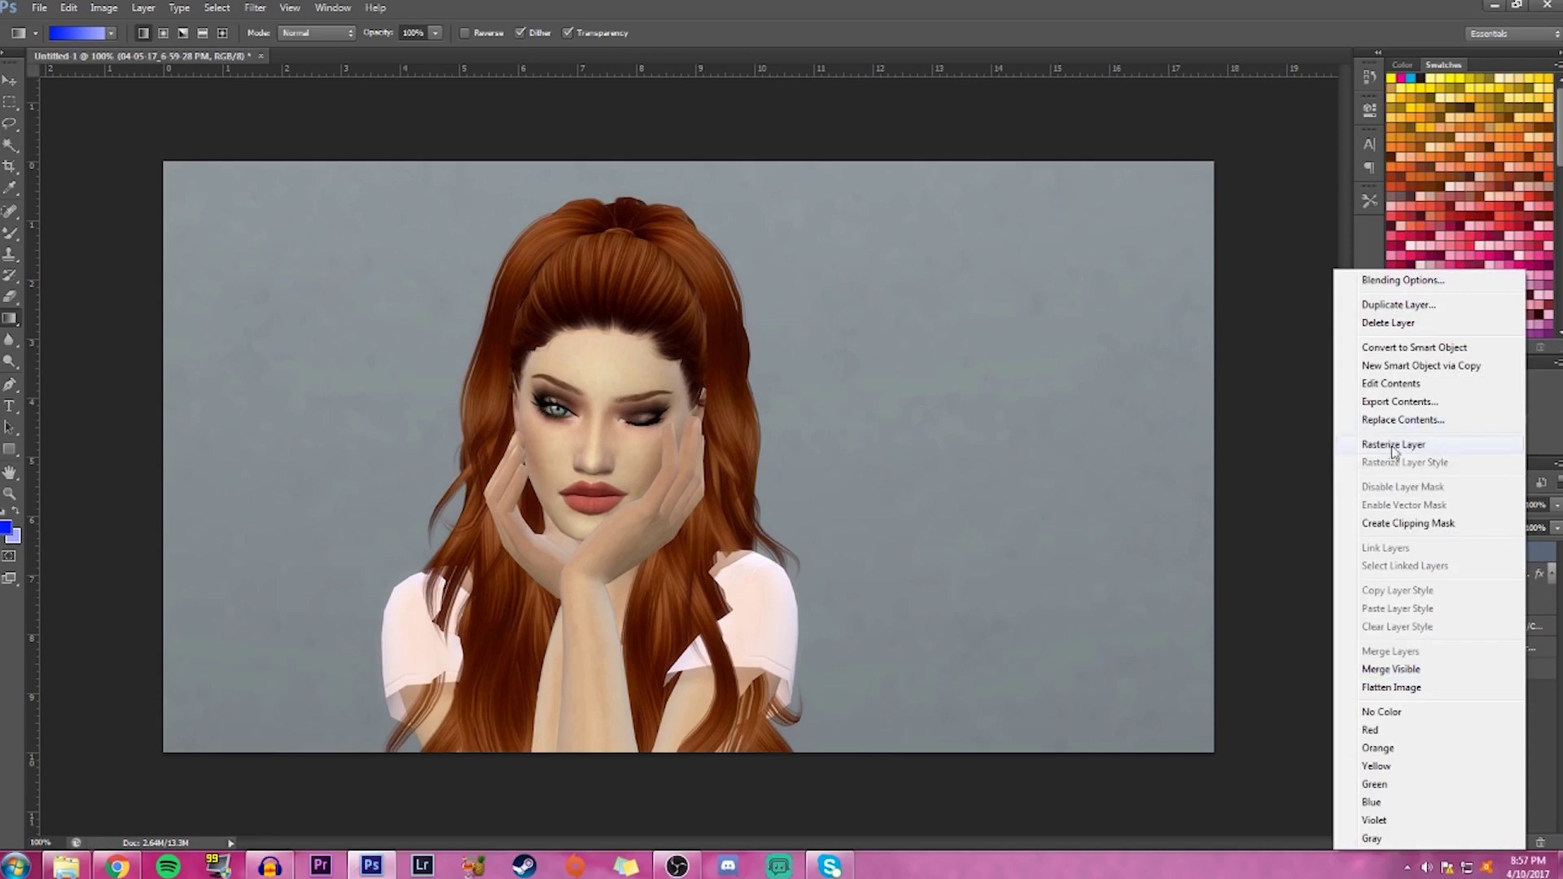
left_click(1365, 453)
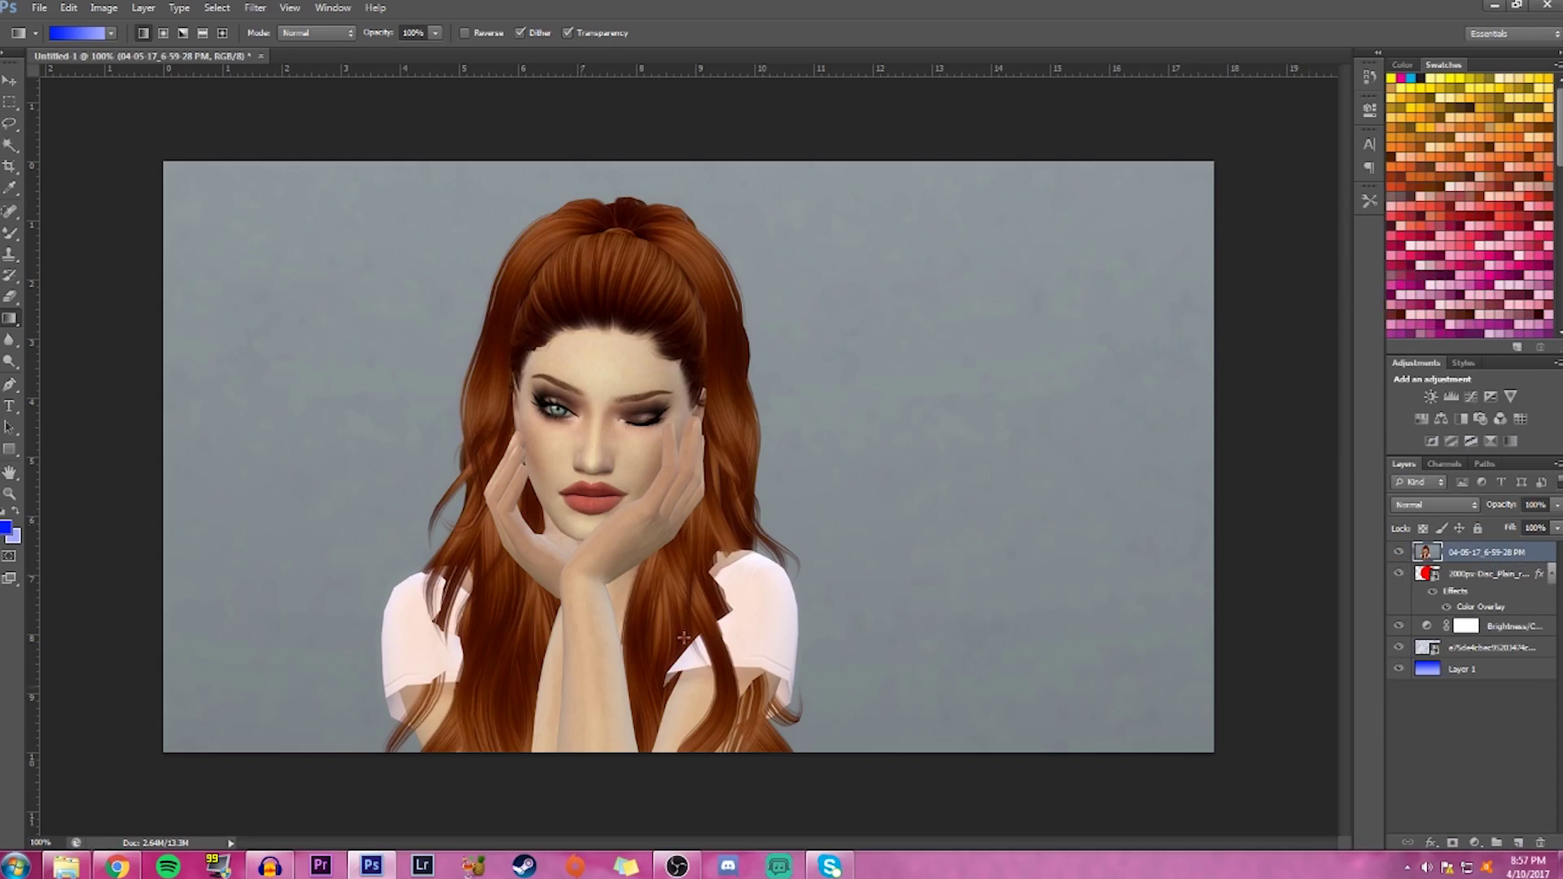
left_click(12, 102)
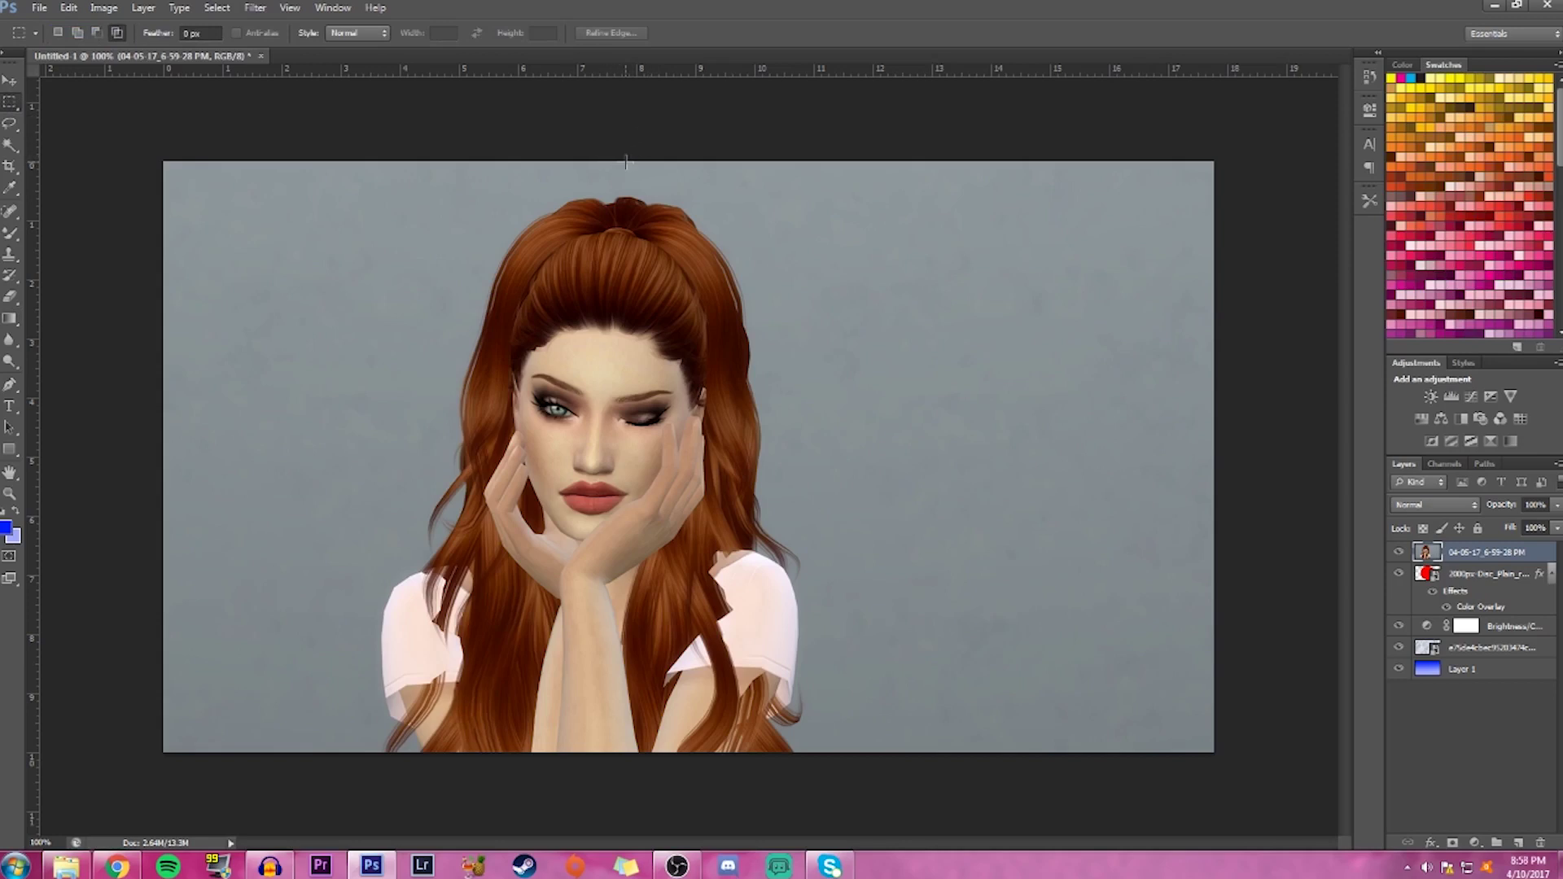
left_click_drag(627, 161, 627, 324)
left_click(619, 279)
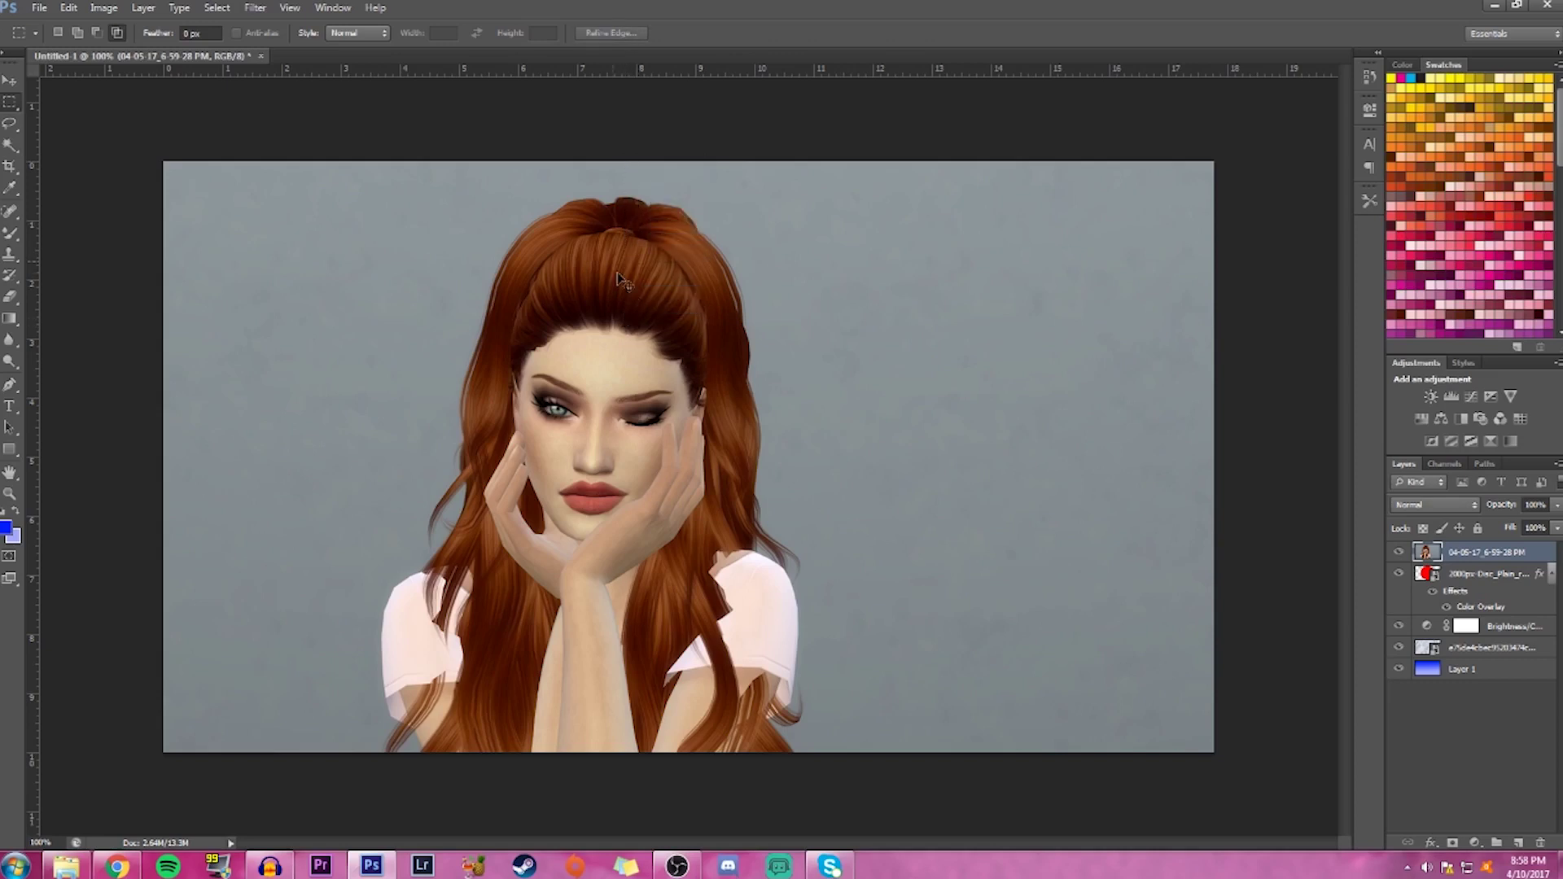
left_click_drag(603, 161, 605, 511)
left_click(596, 176)
left_click_drag(598, 161, 1232, 757)
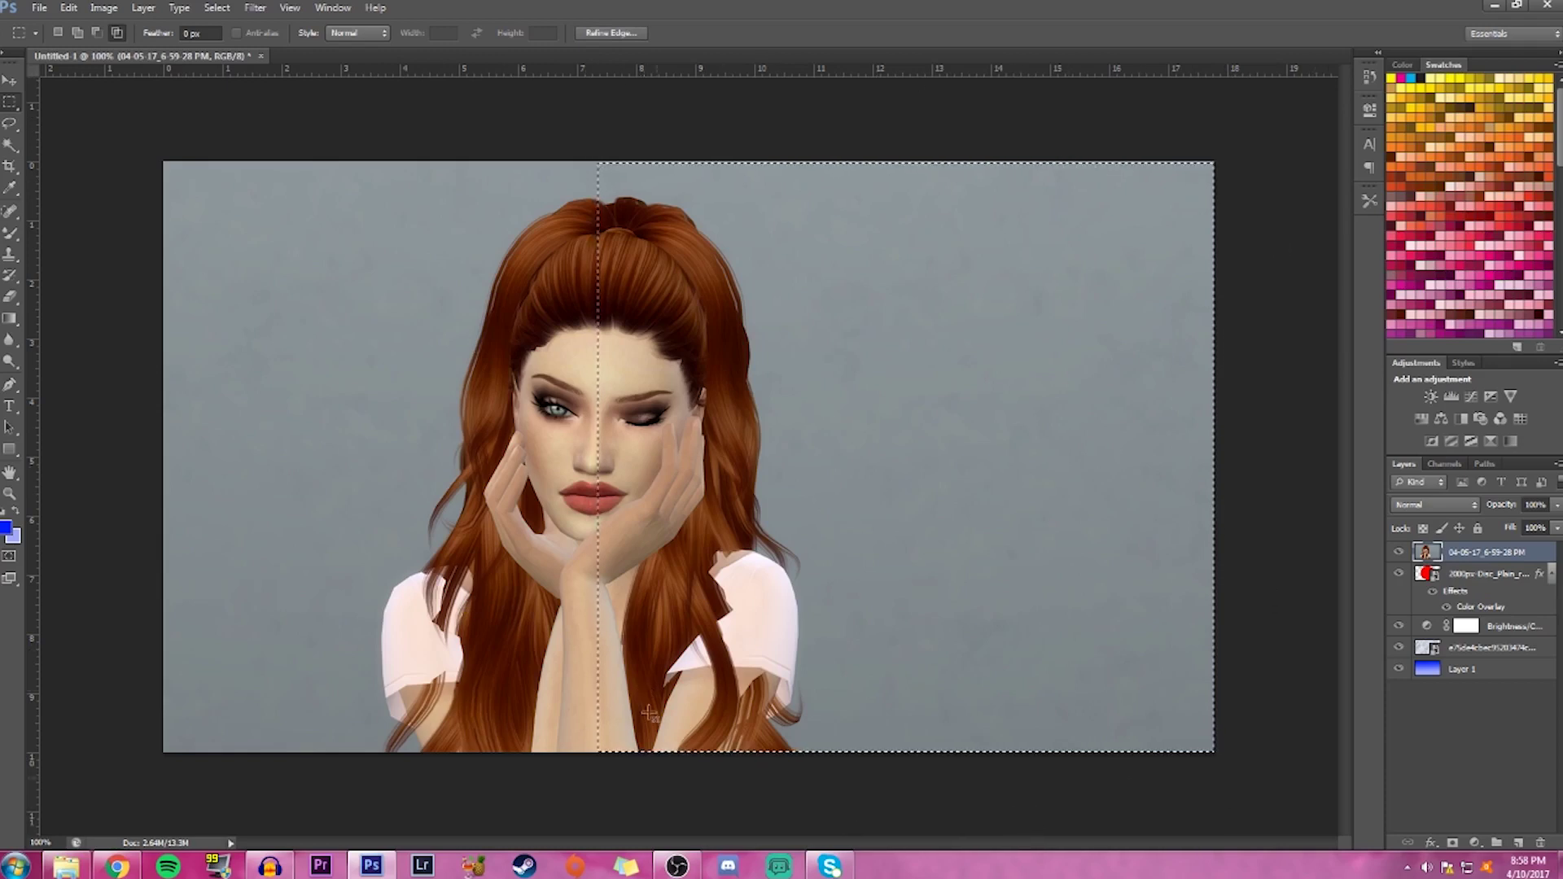
mouse_move(676, 865)
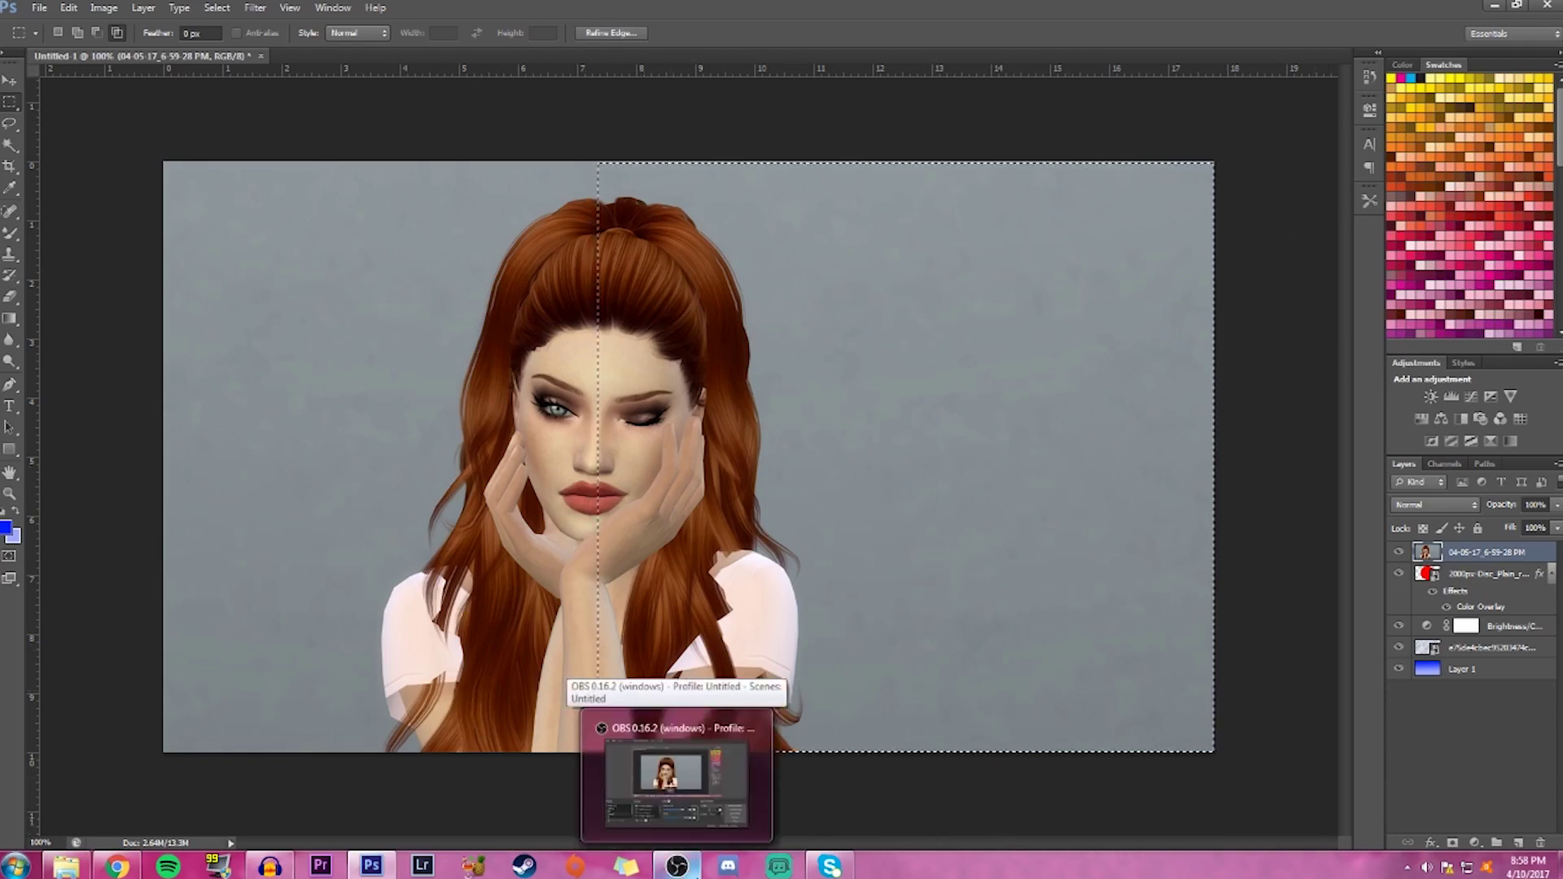
key("ctrl+x")
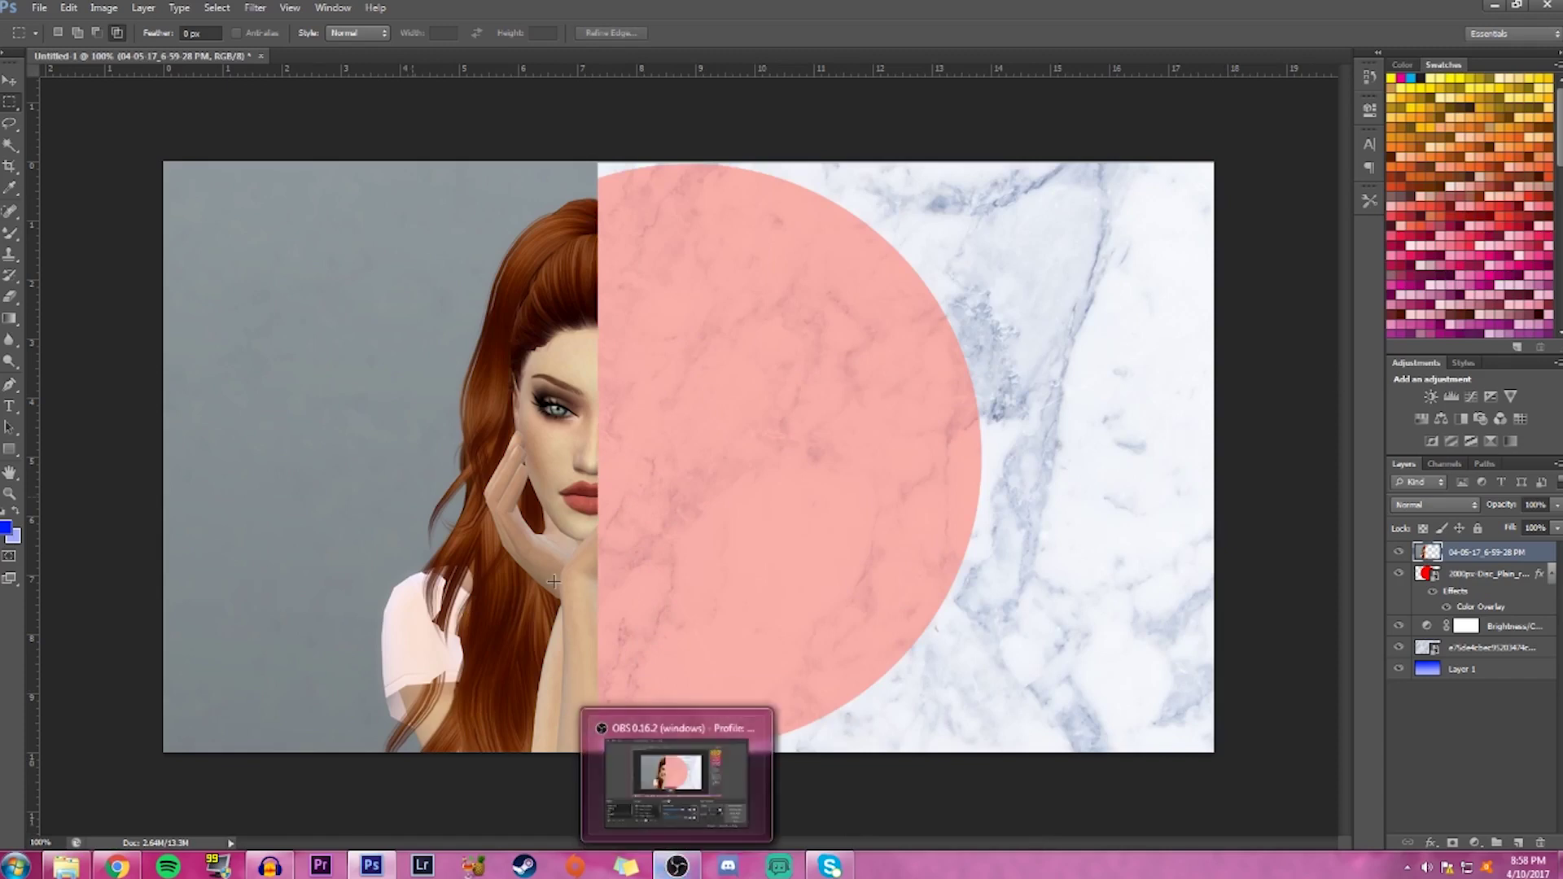
Select the gray backdrop beside the half character with the Magic Wand tool, delete it and clear the selection
left_click(12, 151)
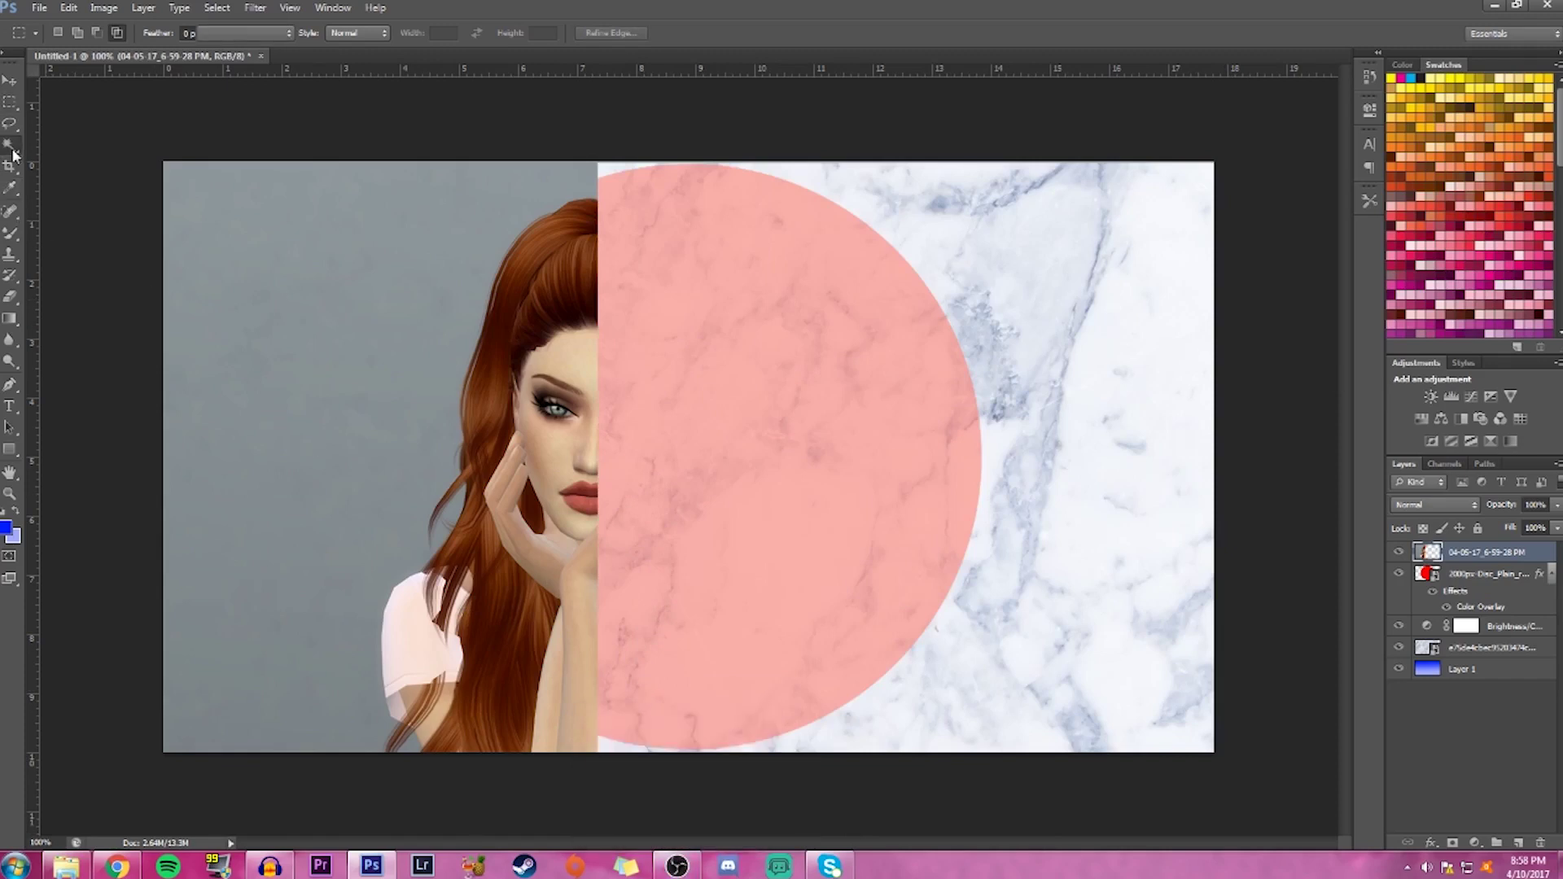
left_click(266, 231)
key("Delete")
key("ctrl+d")
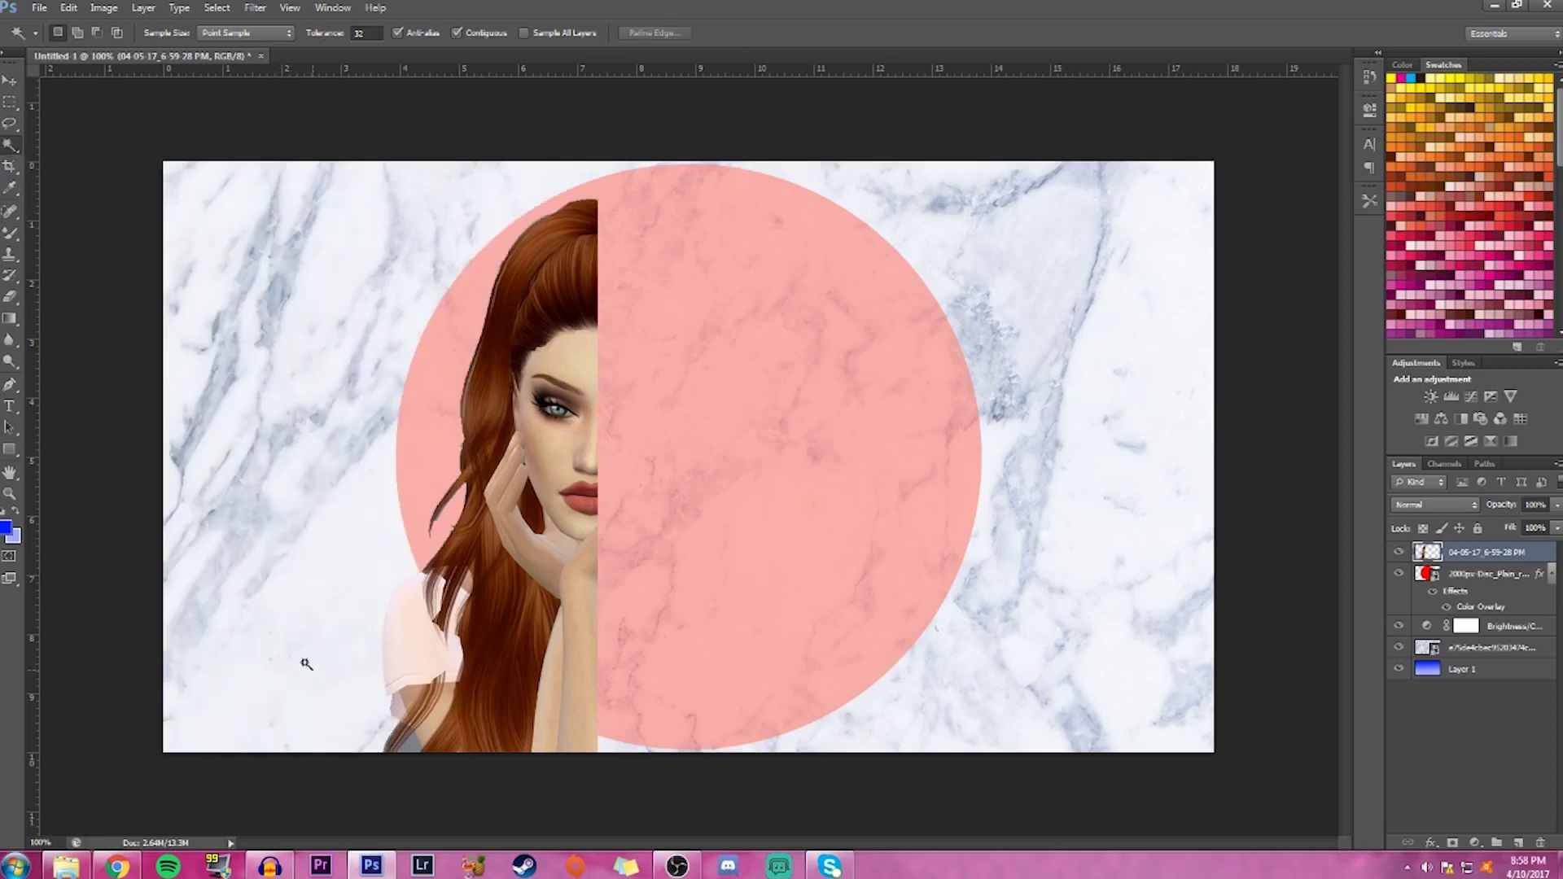
Undo the backdrop deletion to bring back its selection, and try the Quick Selection tool in subtract mode before returning to the Magic Wand
key("ctrl+alt+z")
key("ctrl+alt+z")
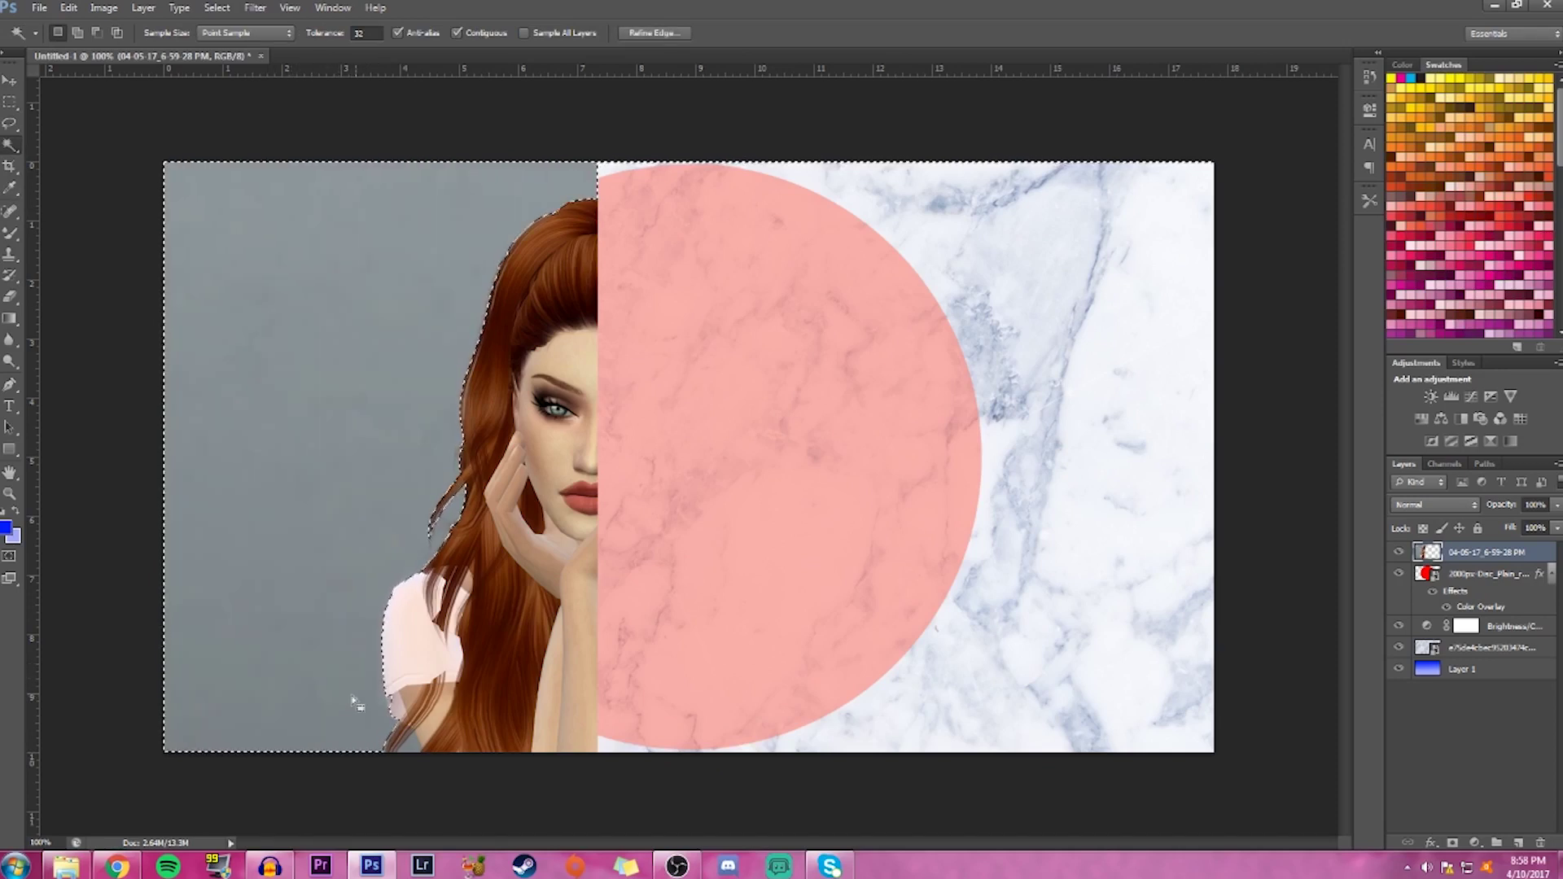
left_click(16, 146)
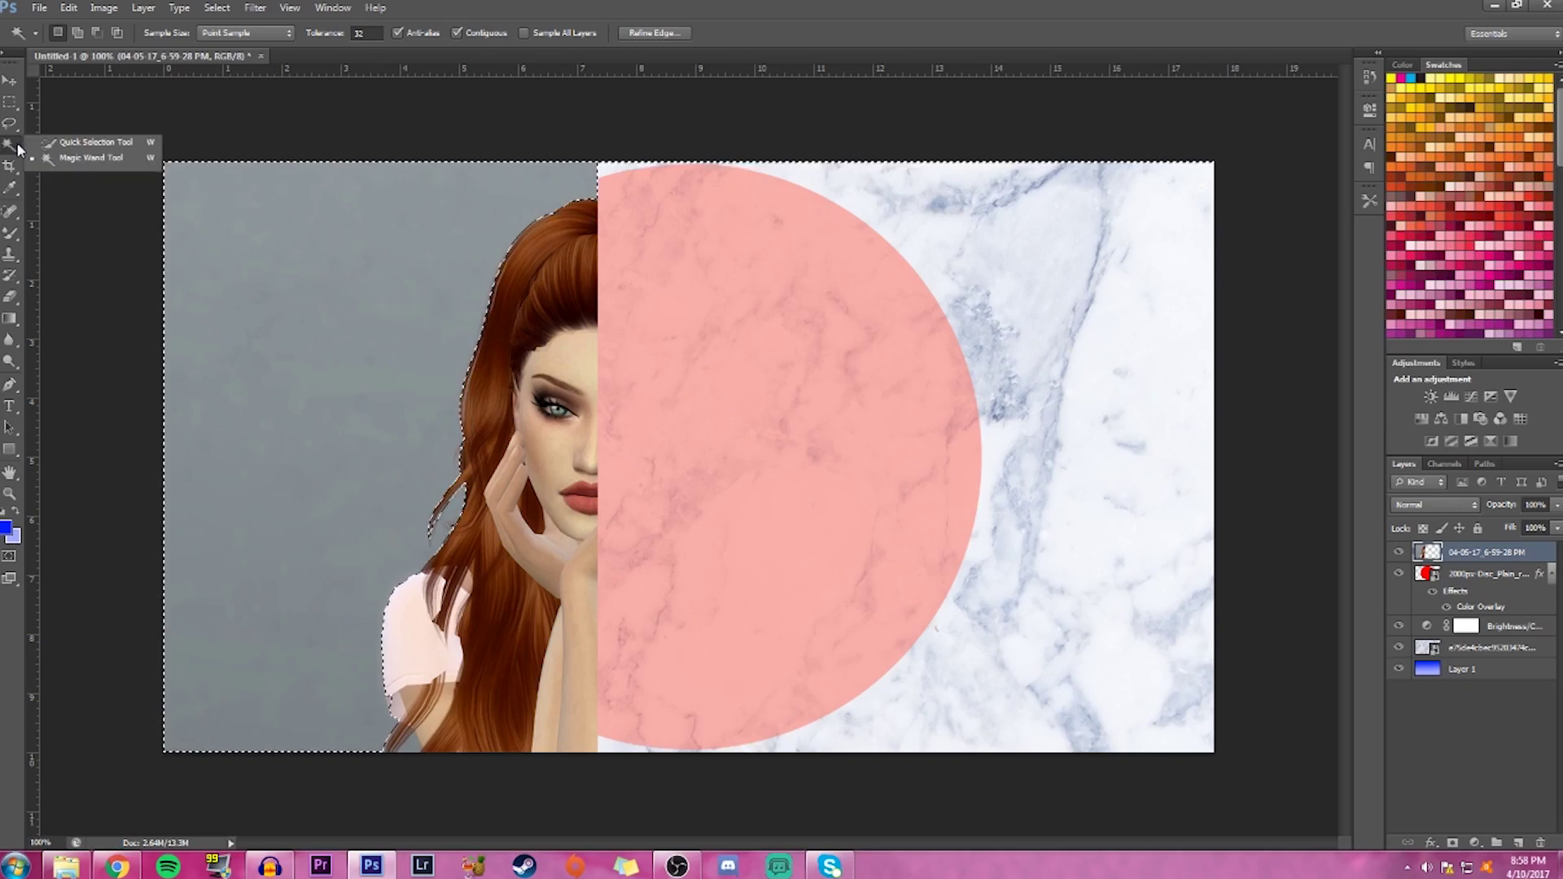
left_click(107, 145)
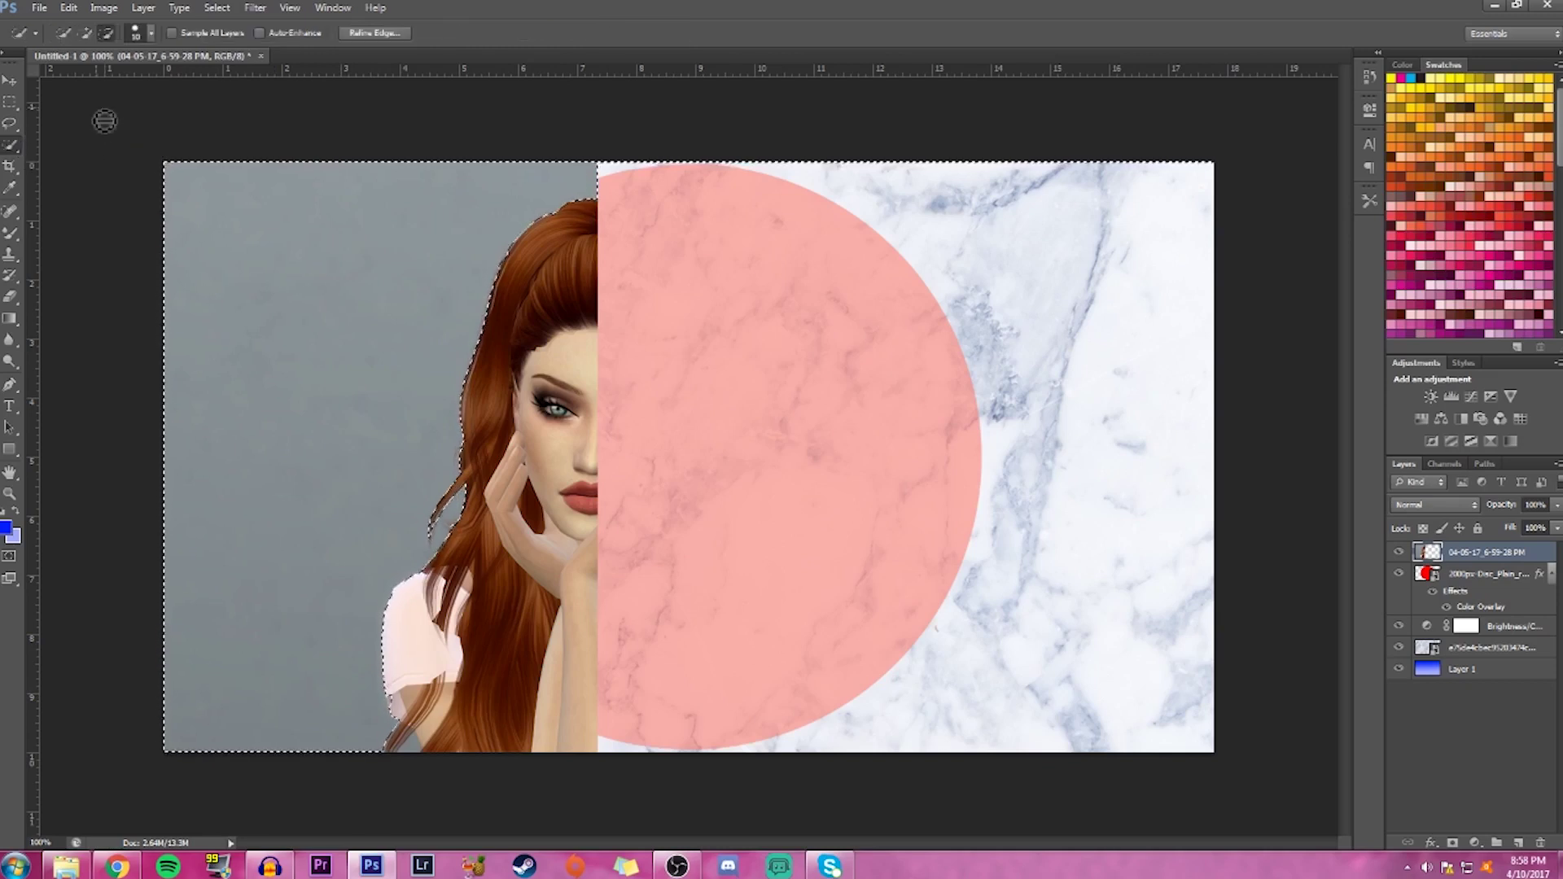
left_click(106, 31)
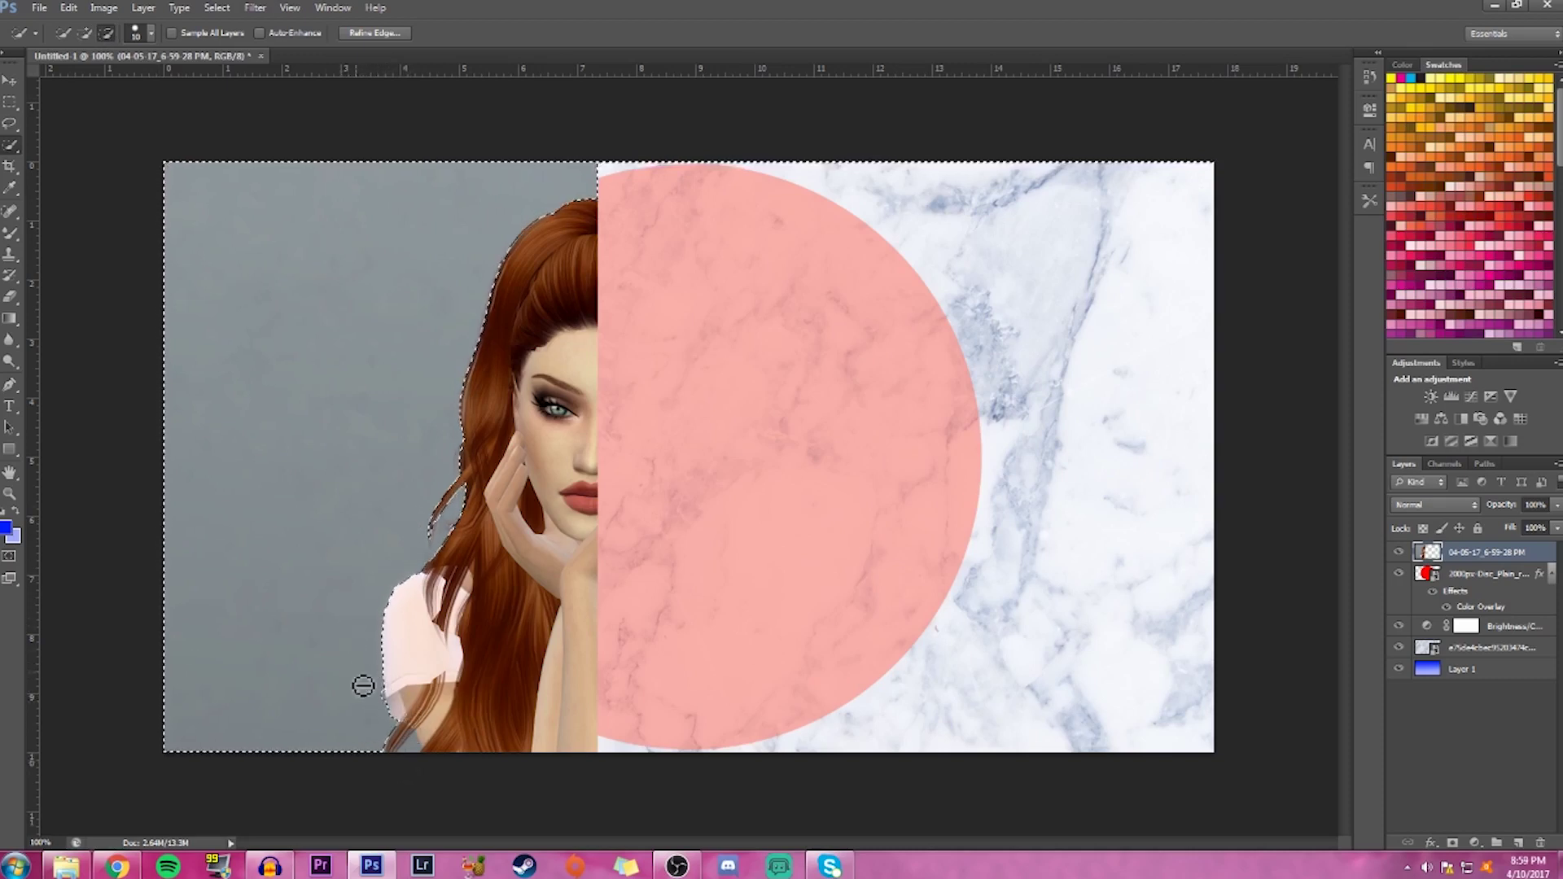
right_click(10, 145)
left_click(57, 160)
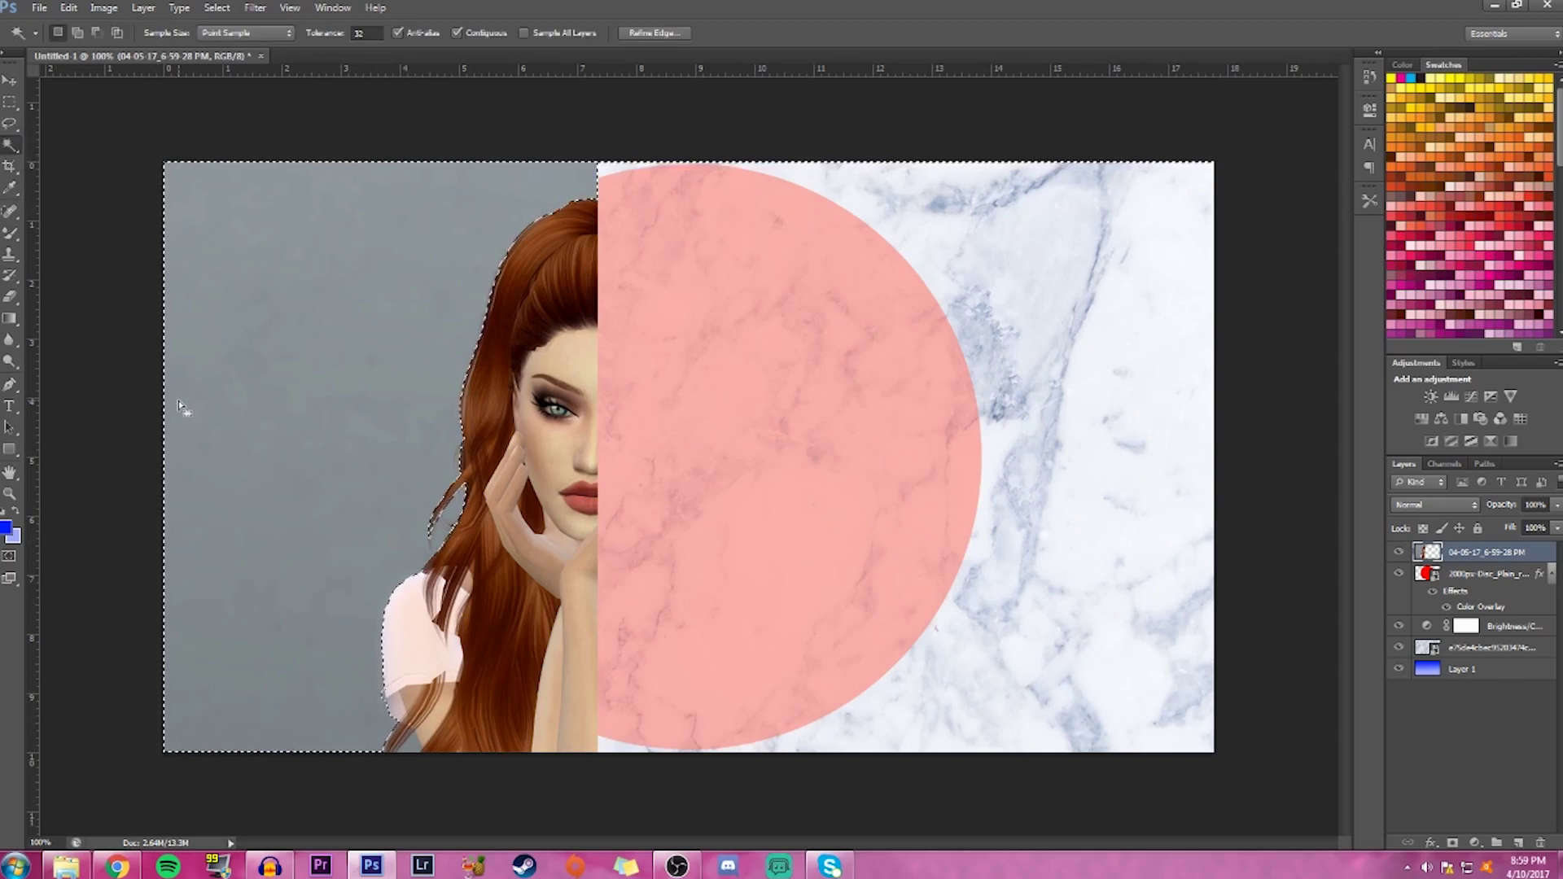
Delete the selected gray backdrop and check the area beside the lower arm for leftovers with the Magic Wand, clearing each selection
key("Delete")
key("ctrl+d")
left_click(411, 747)
left_click(382, 747)
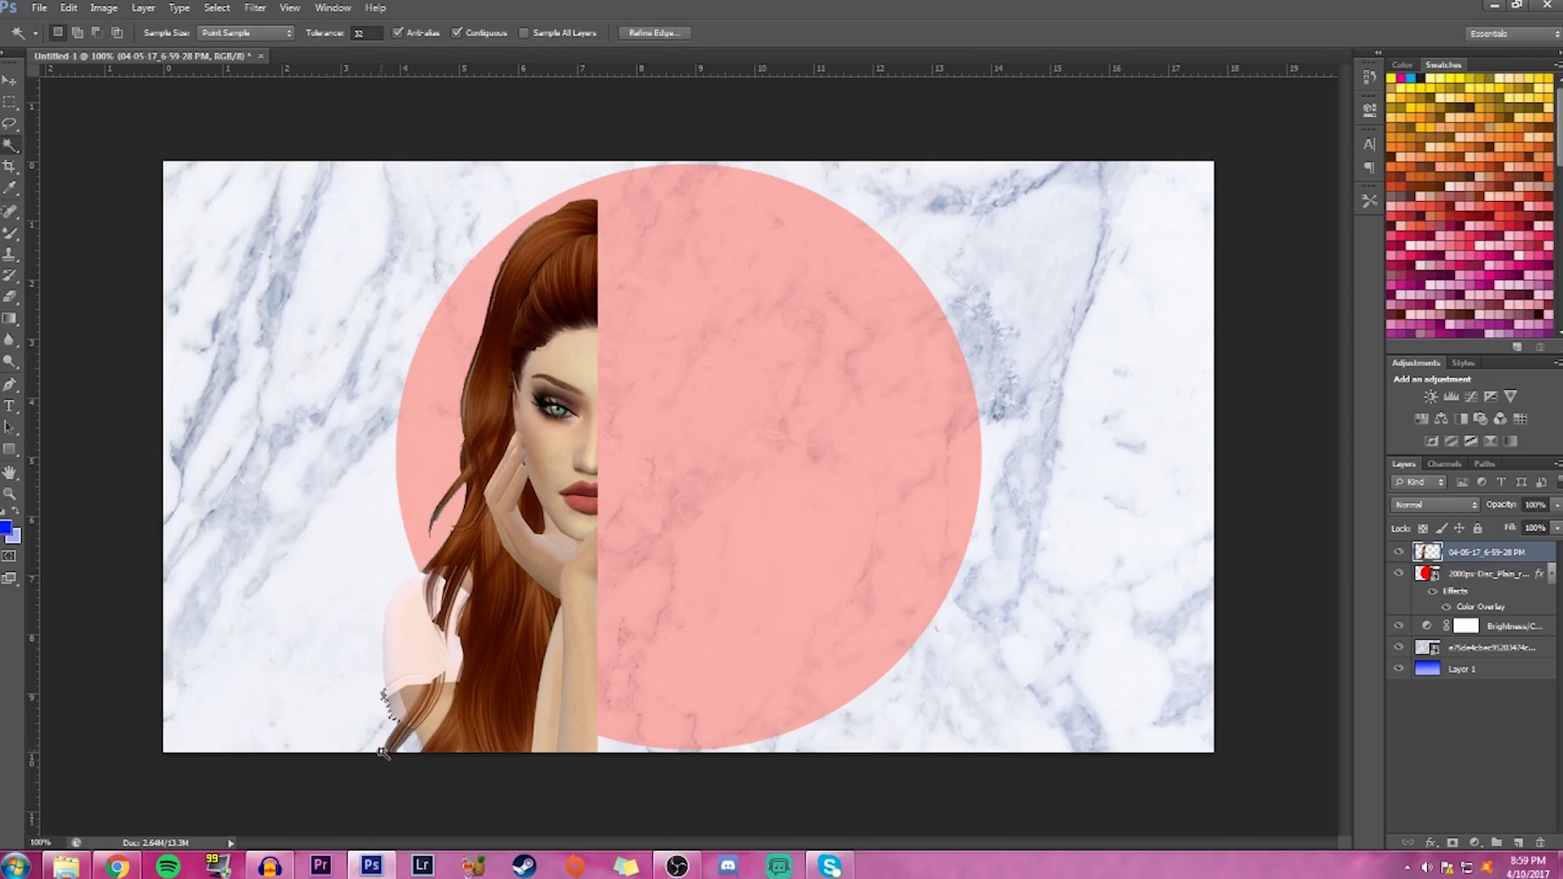
key("ctrl+d")
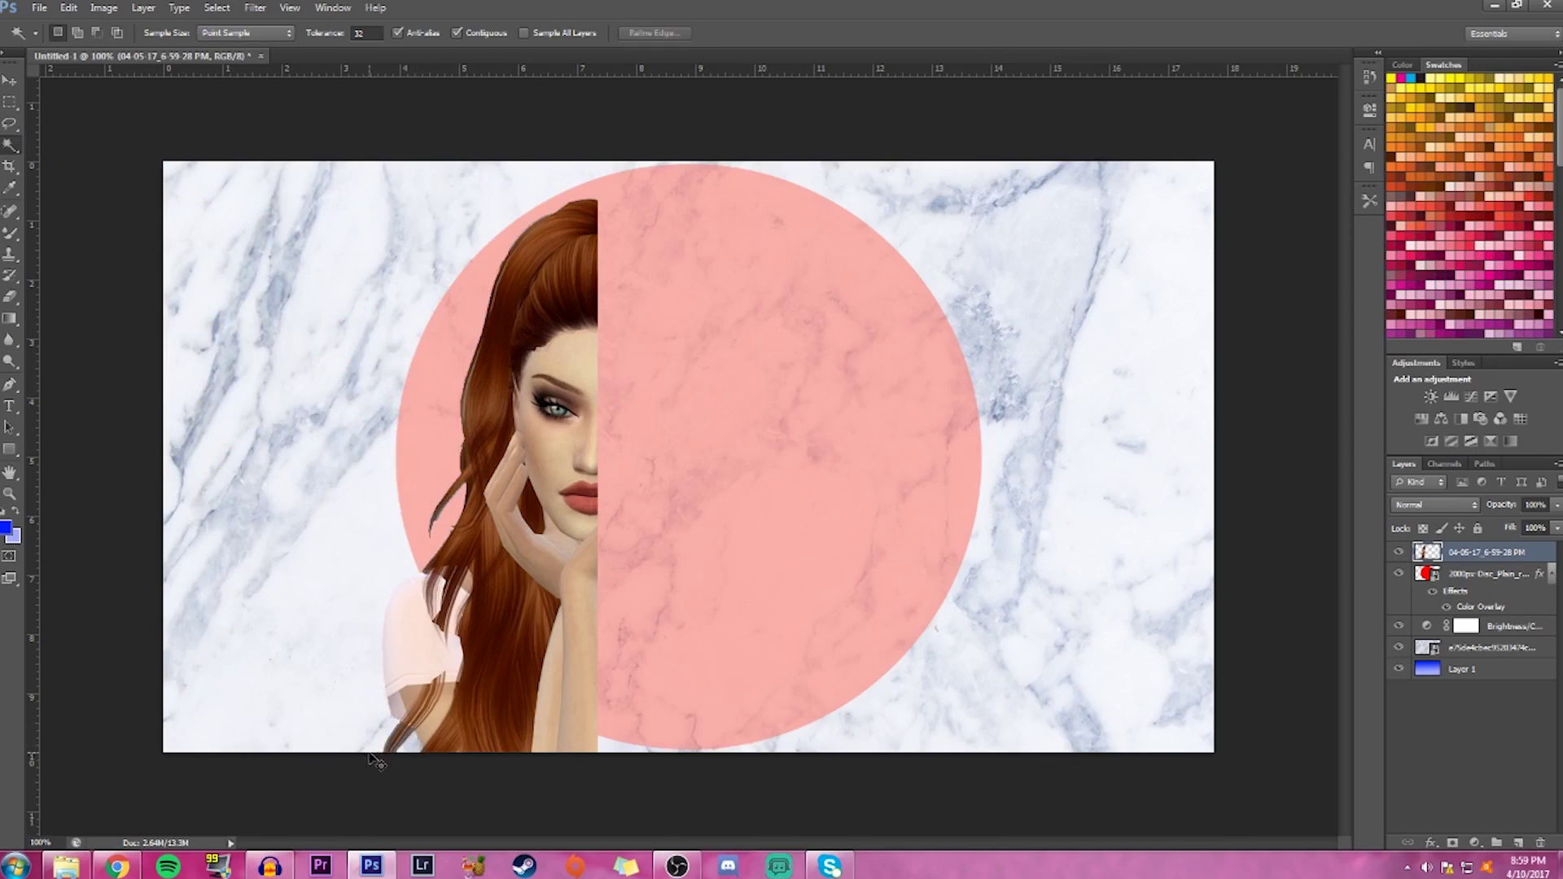
Scale the half character up to about 108%, apply it, and move her so the cut edge runs down the middle of the circle
left_click(16, 78)
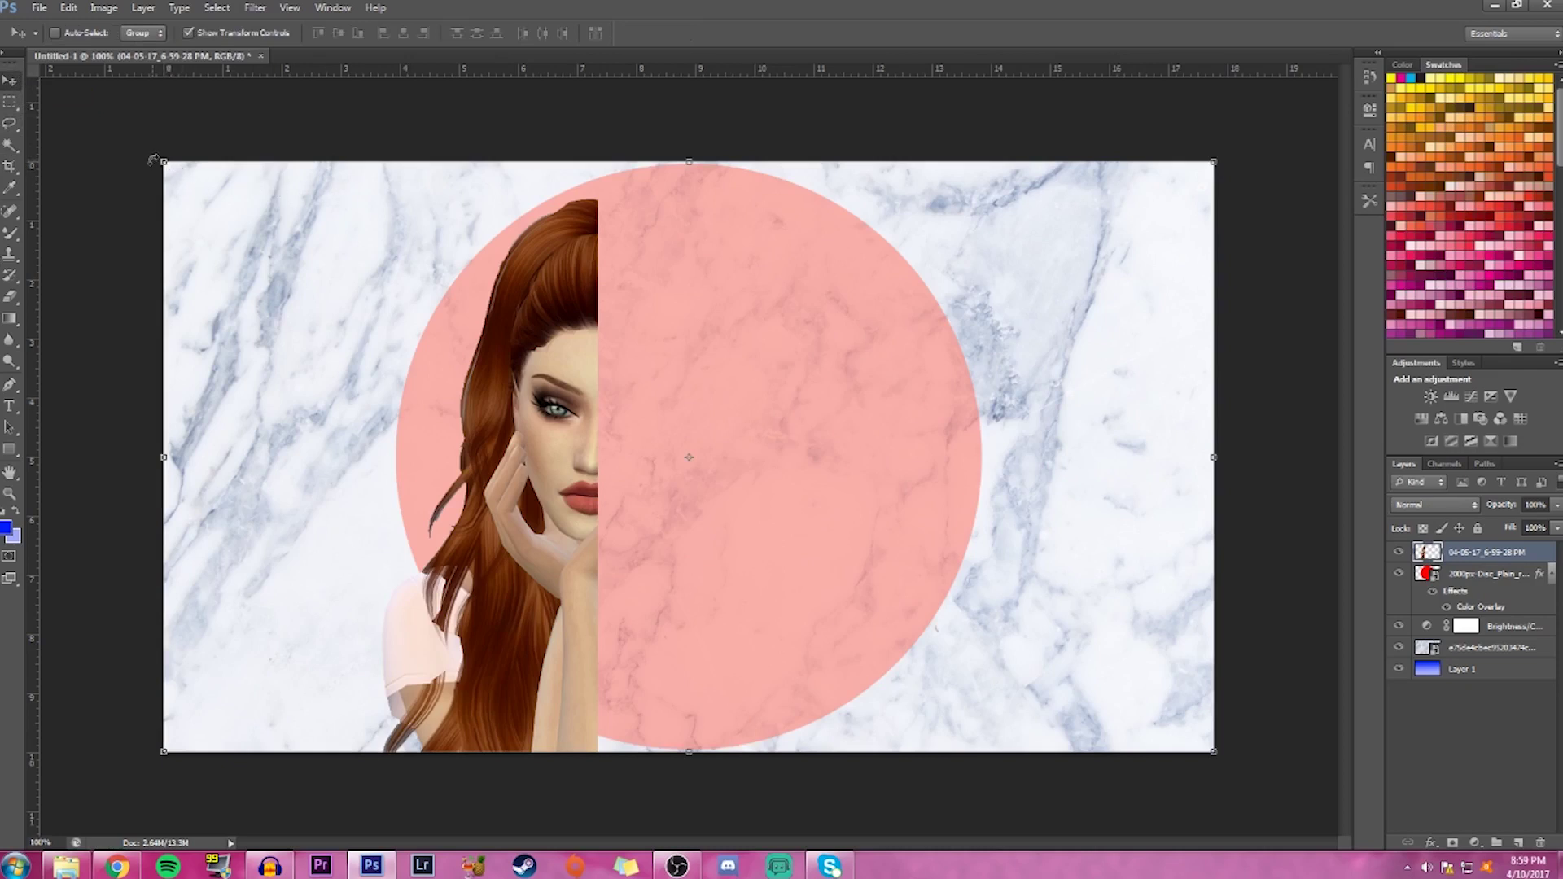
left_click_drag(164, 163, 88, 92)
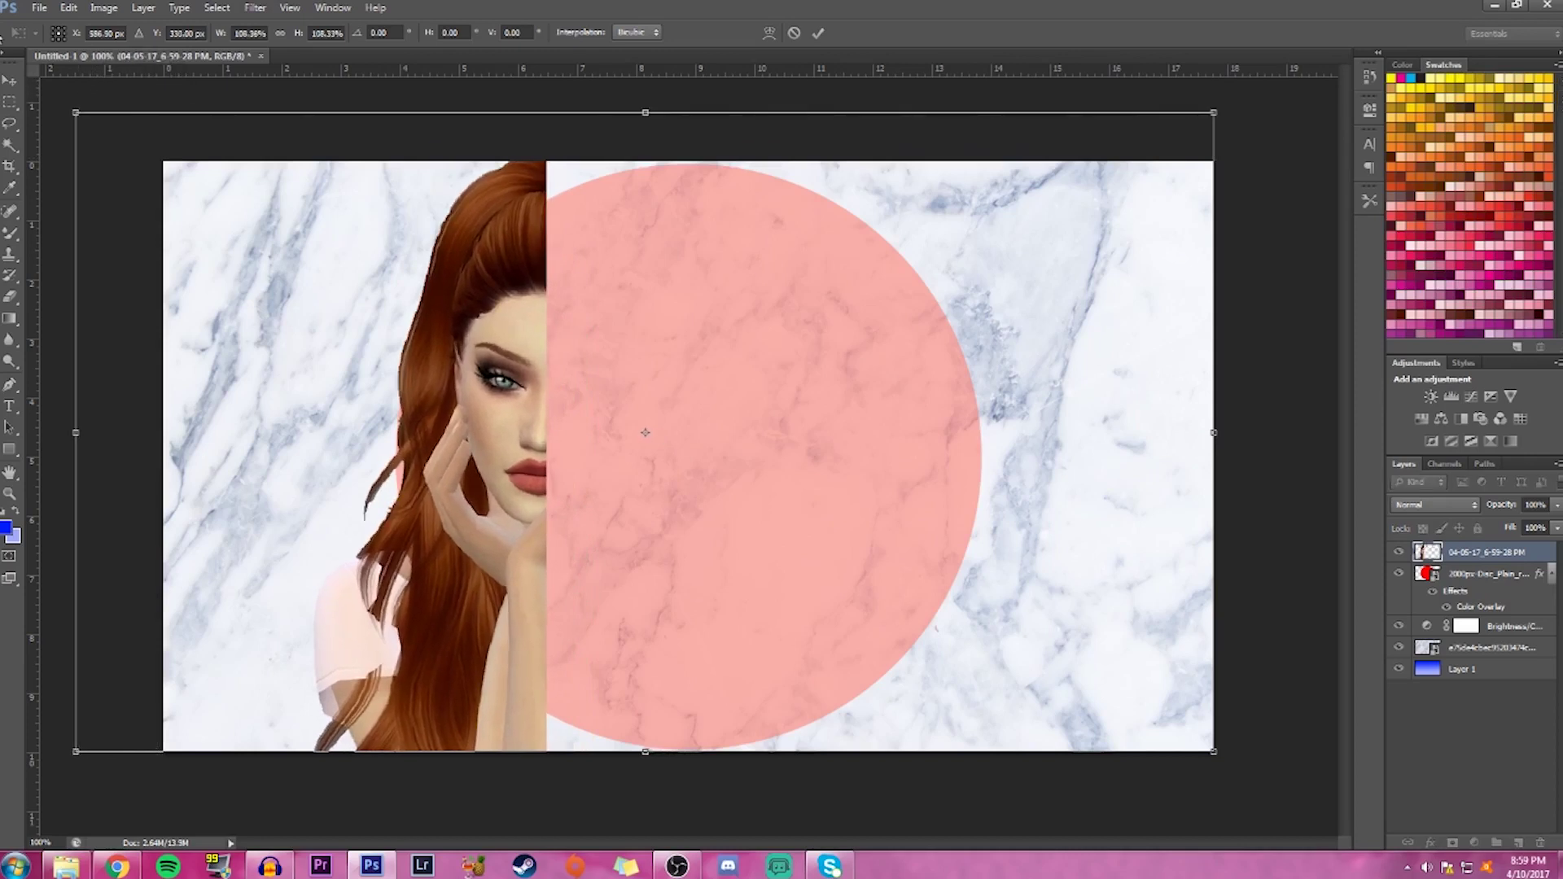
key("v")
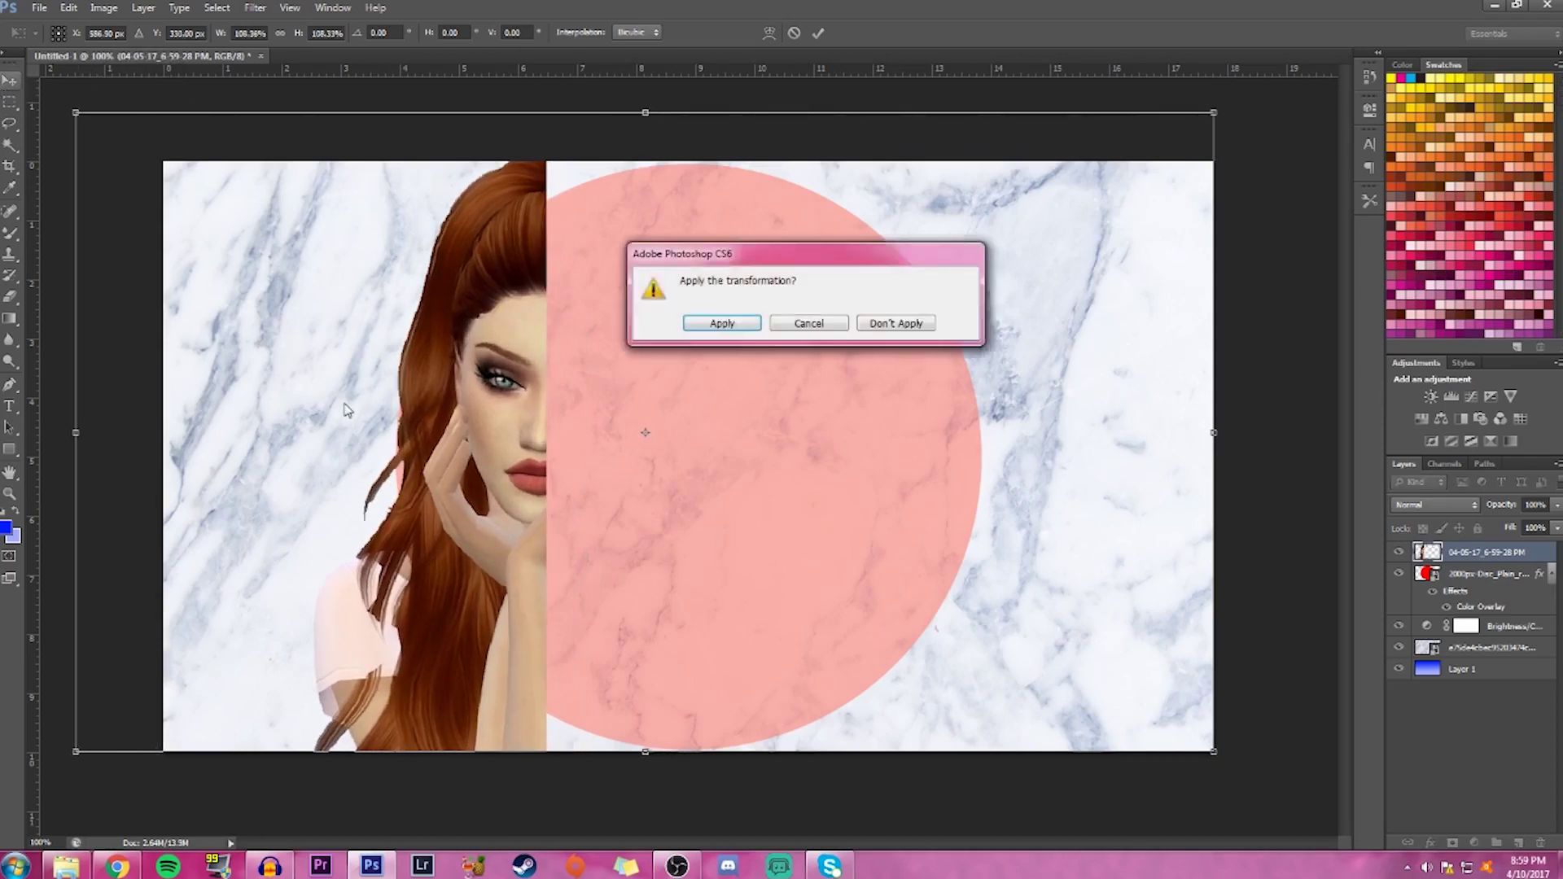
left_click(722, 323)
left_click_drag(508, 444, 636, 454)
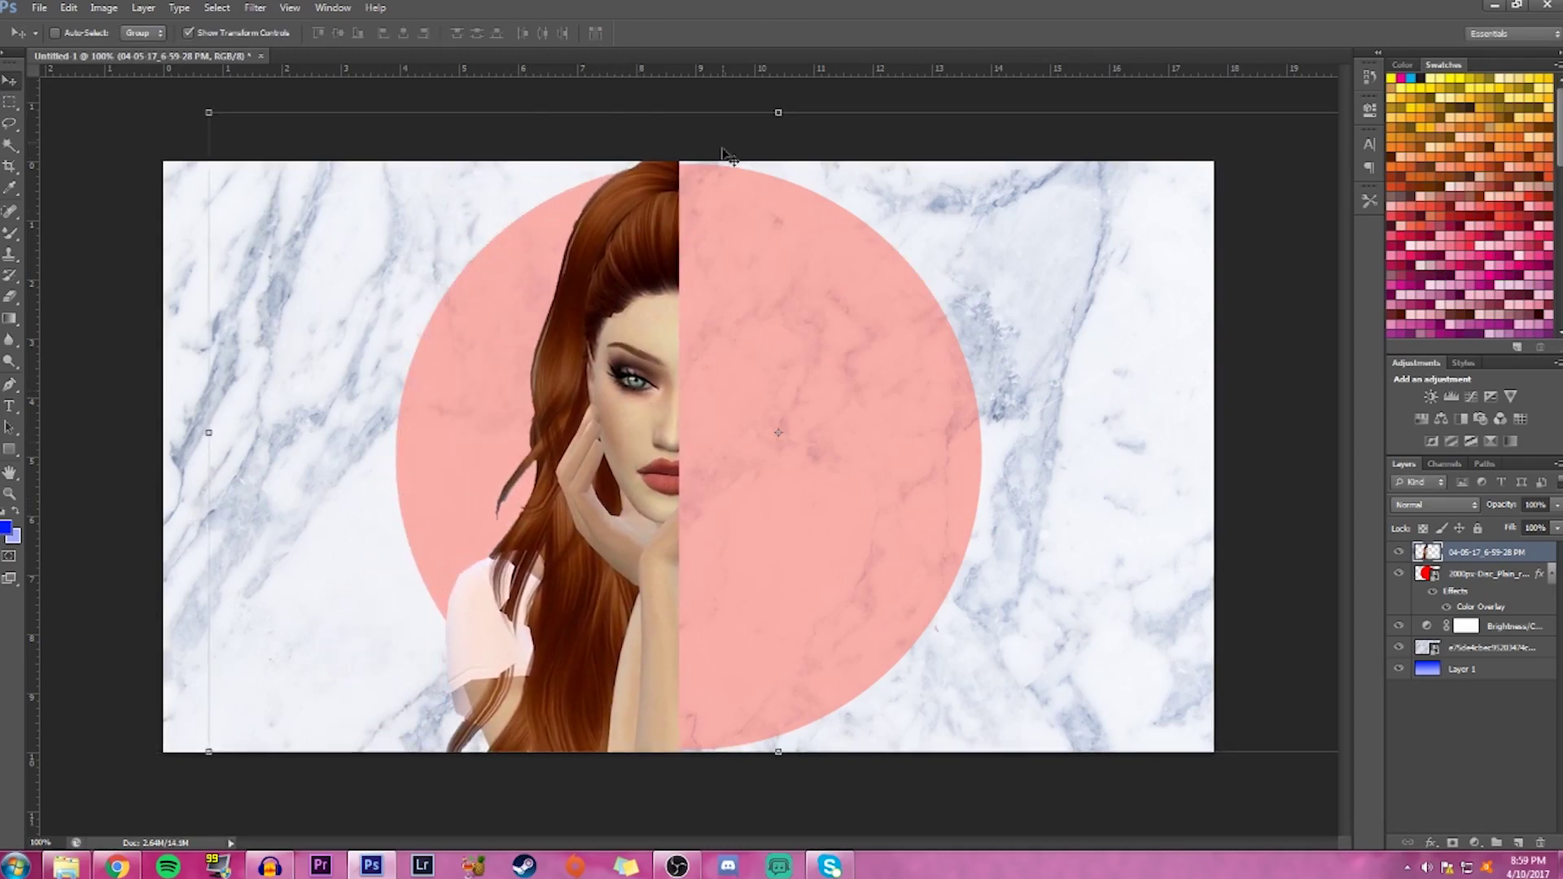
key("shift+Left")
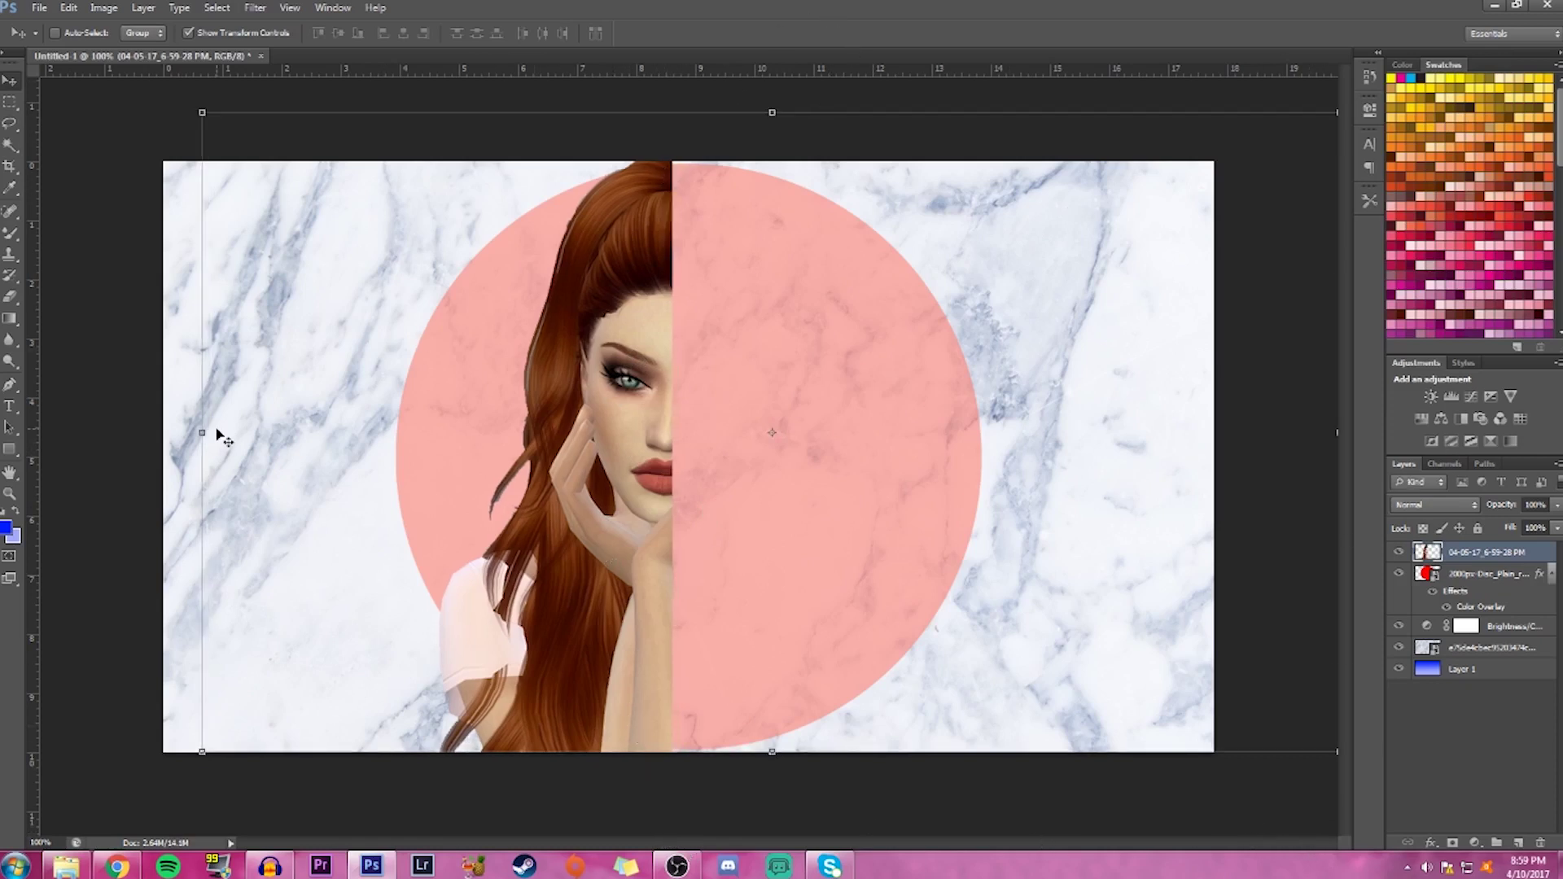
left_click(1453, 805)
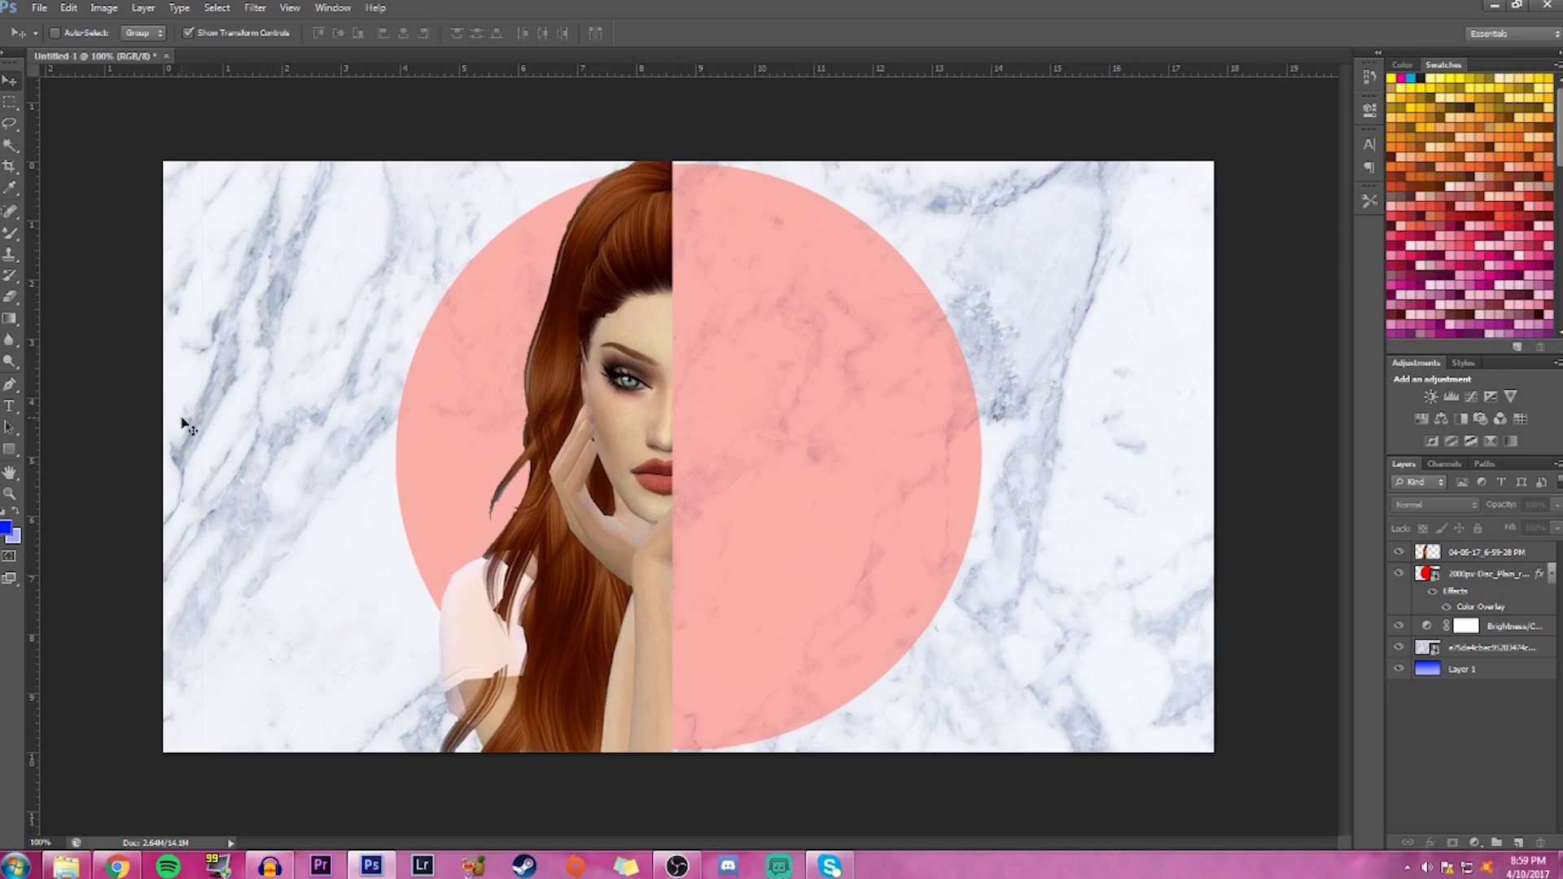
left_click(17, 106)
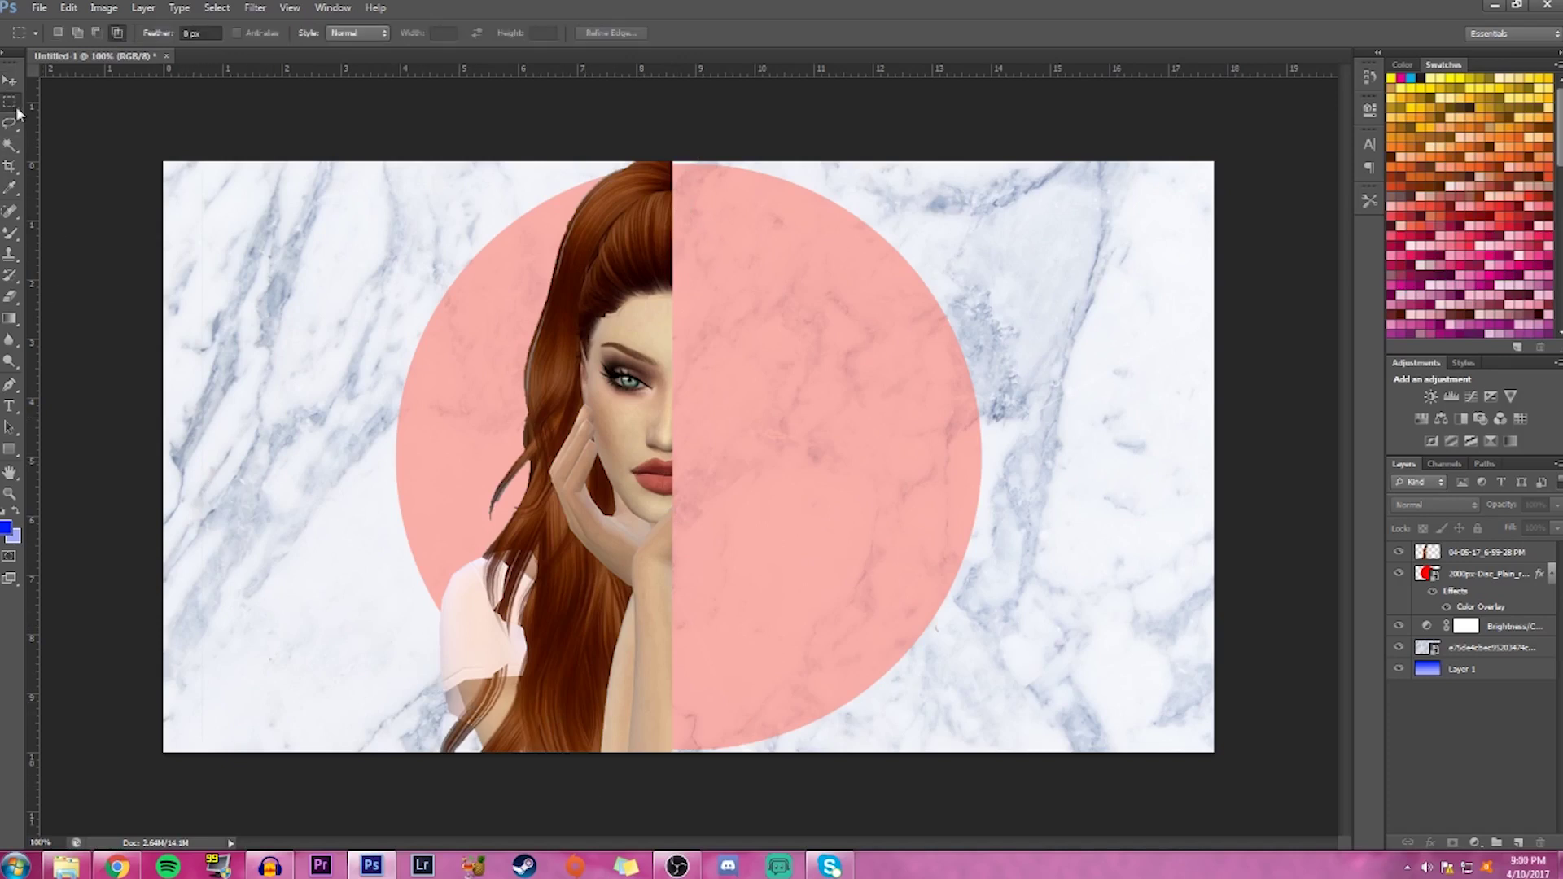
left_click(1517, 672)
left_click_drag(1043, 196, 1092, 755)
left_click(1100, 765)
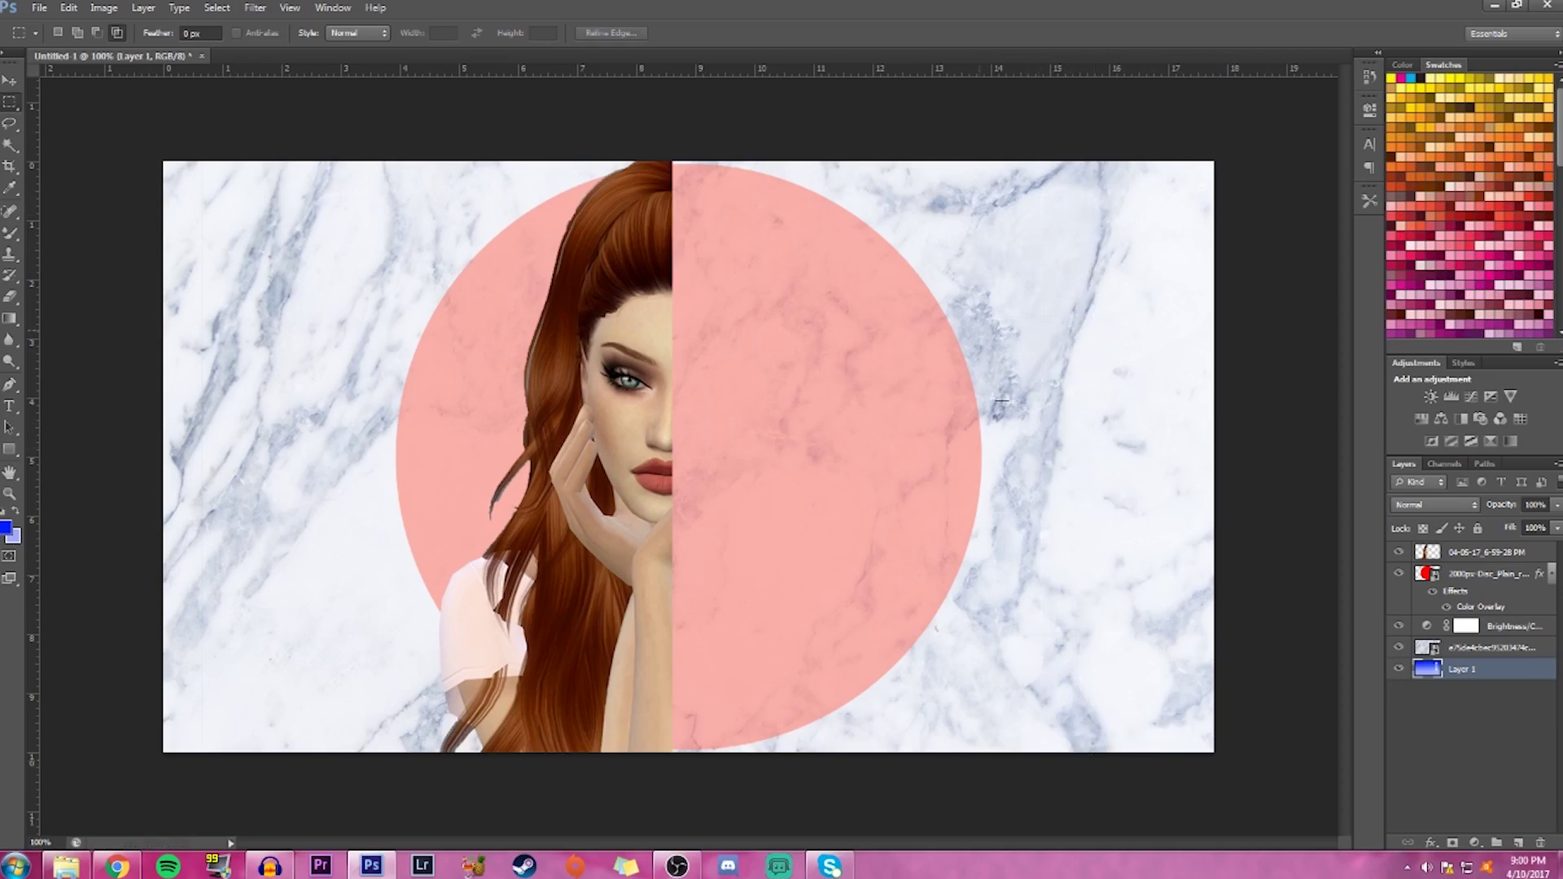
left_click(1502, 553)
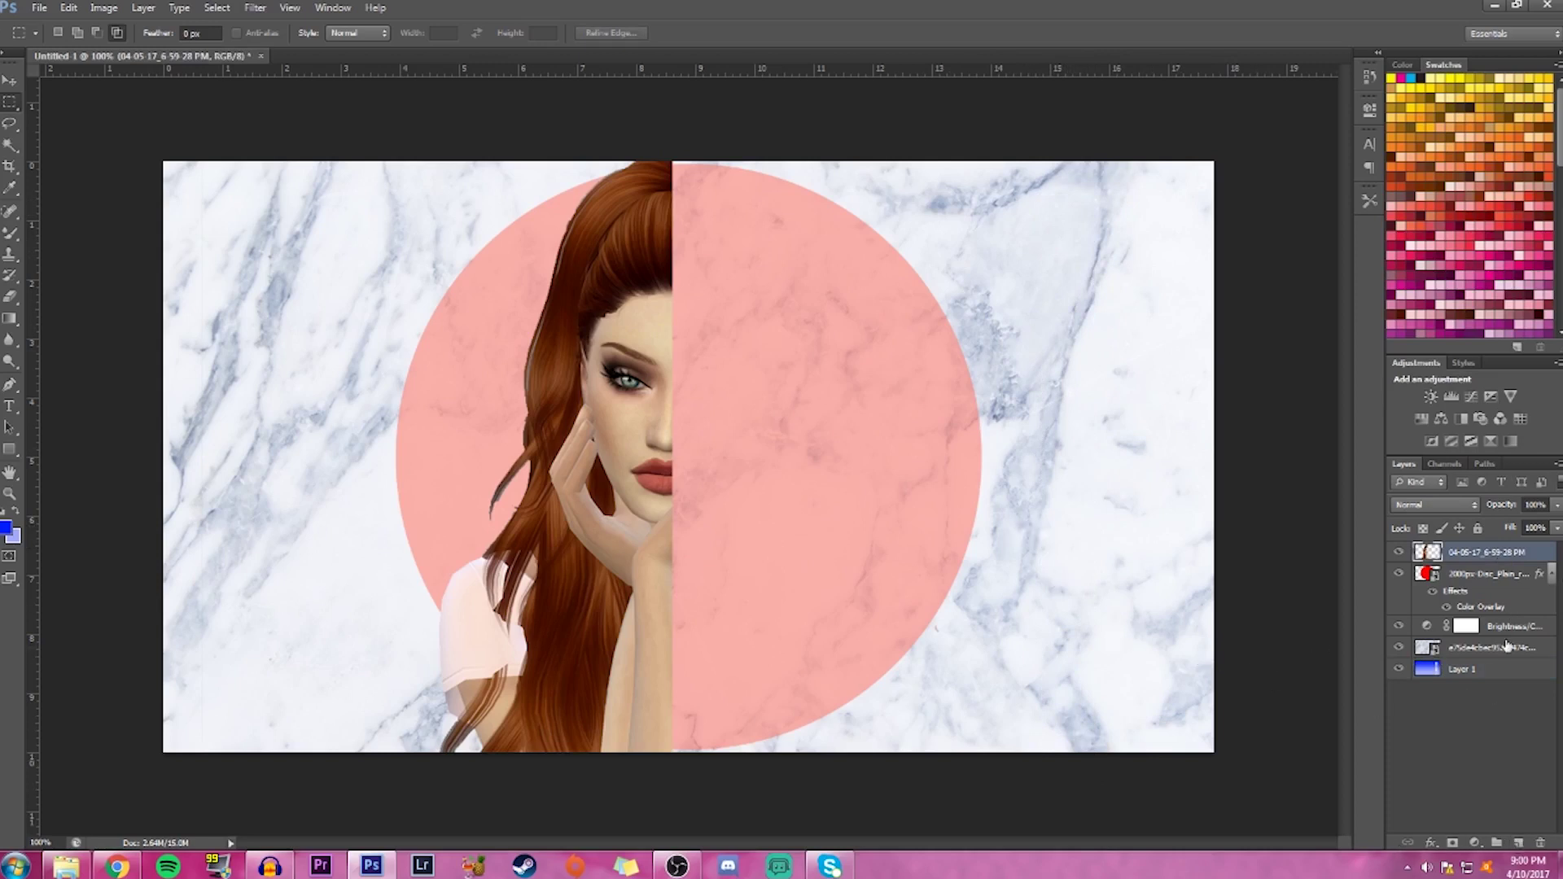
Hide the blue gradient Layer 1, create a new empty layer and move it to the top of the layer stack
left_click(1530, 675)
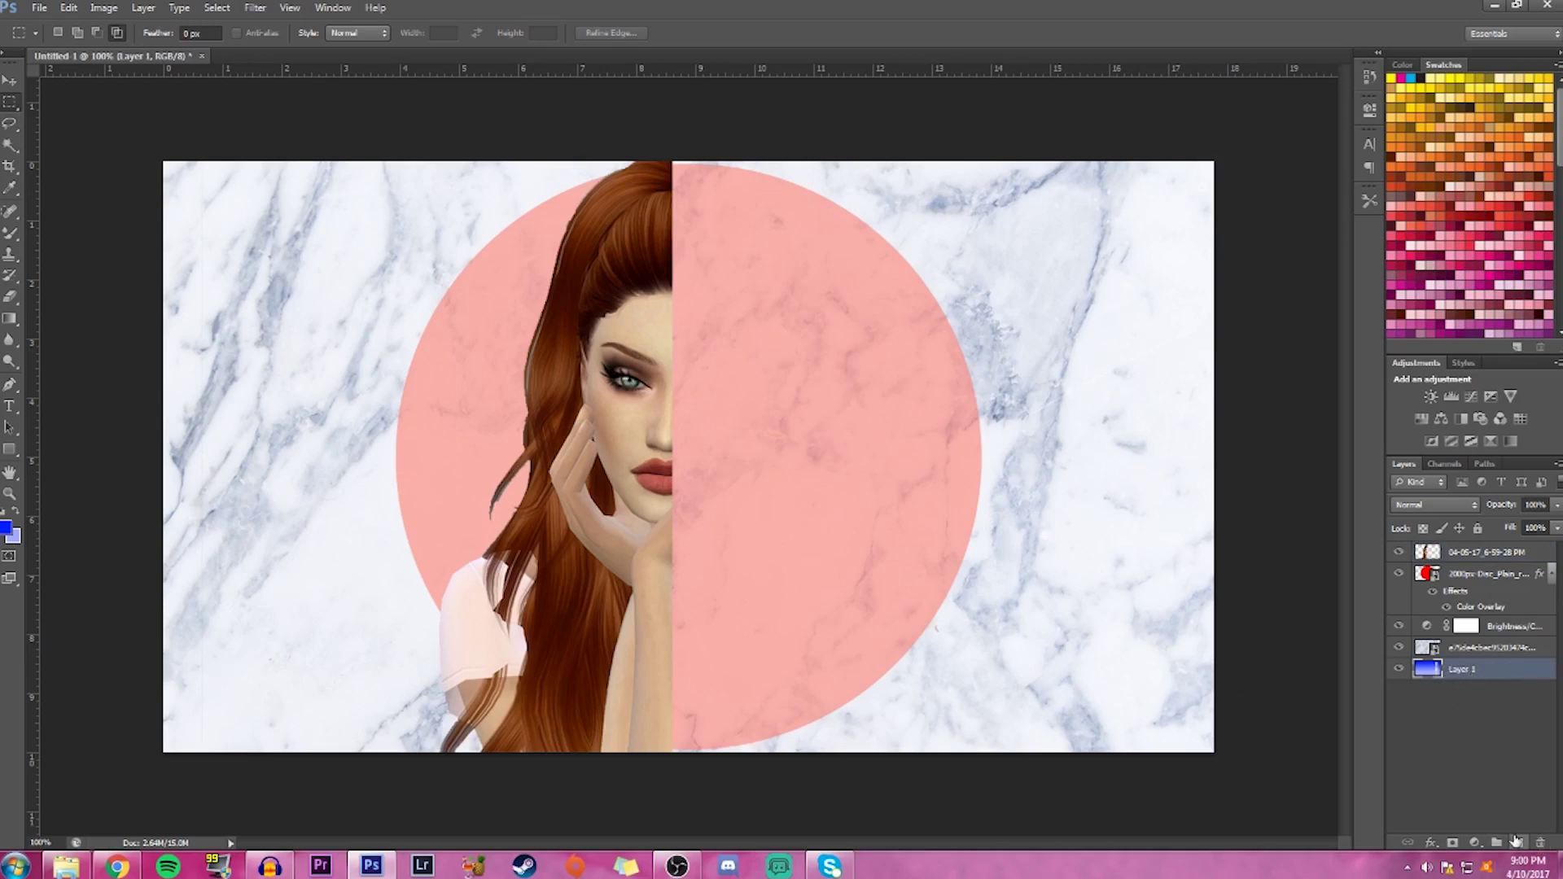
left_click(1398, 671)
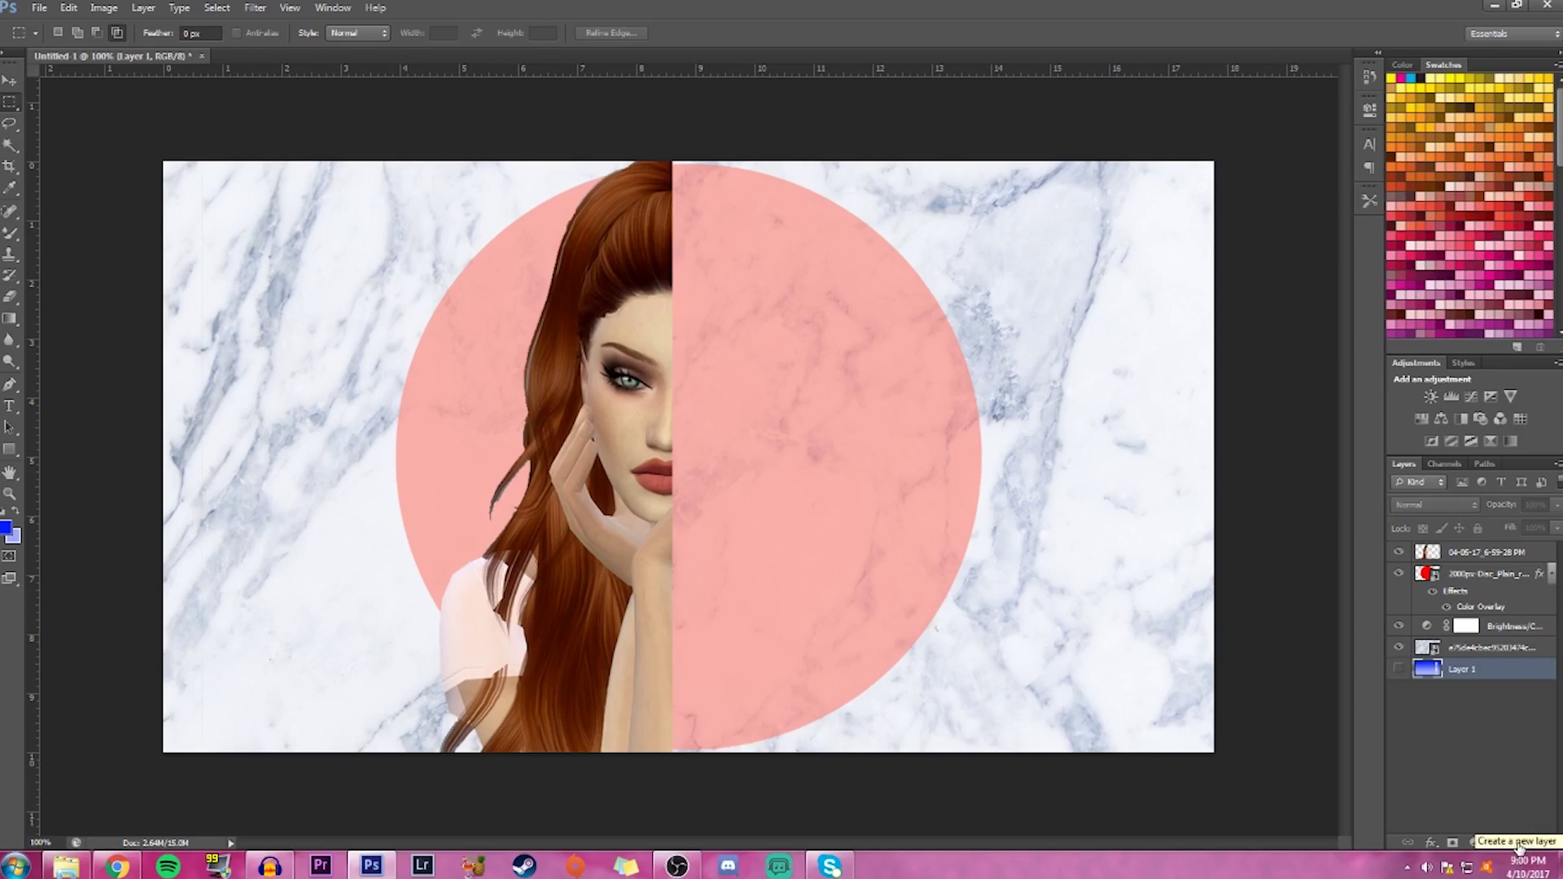
left_click(1518, 843)
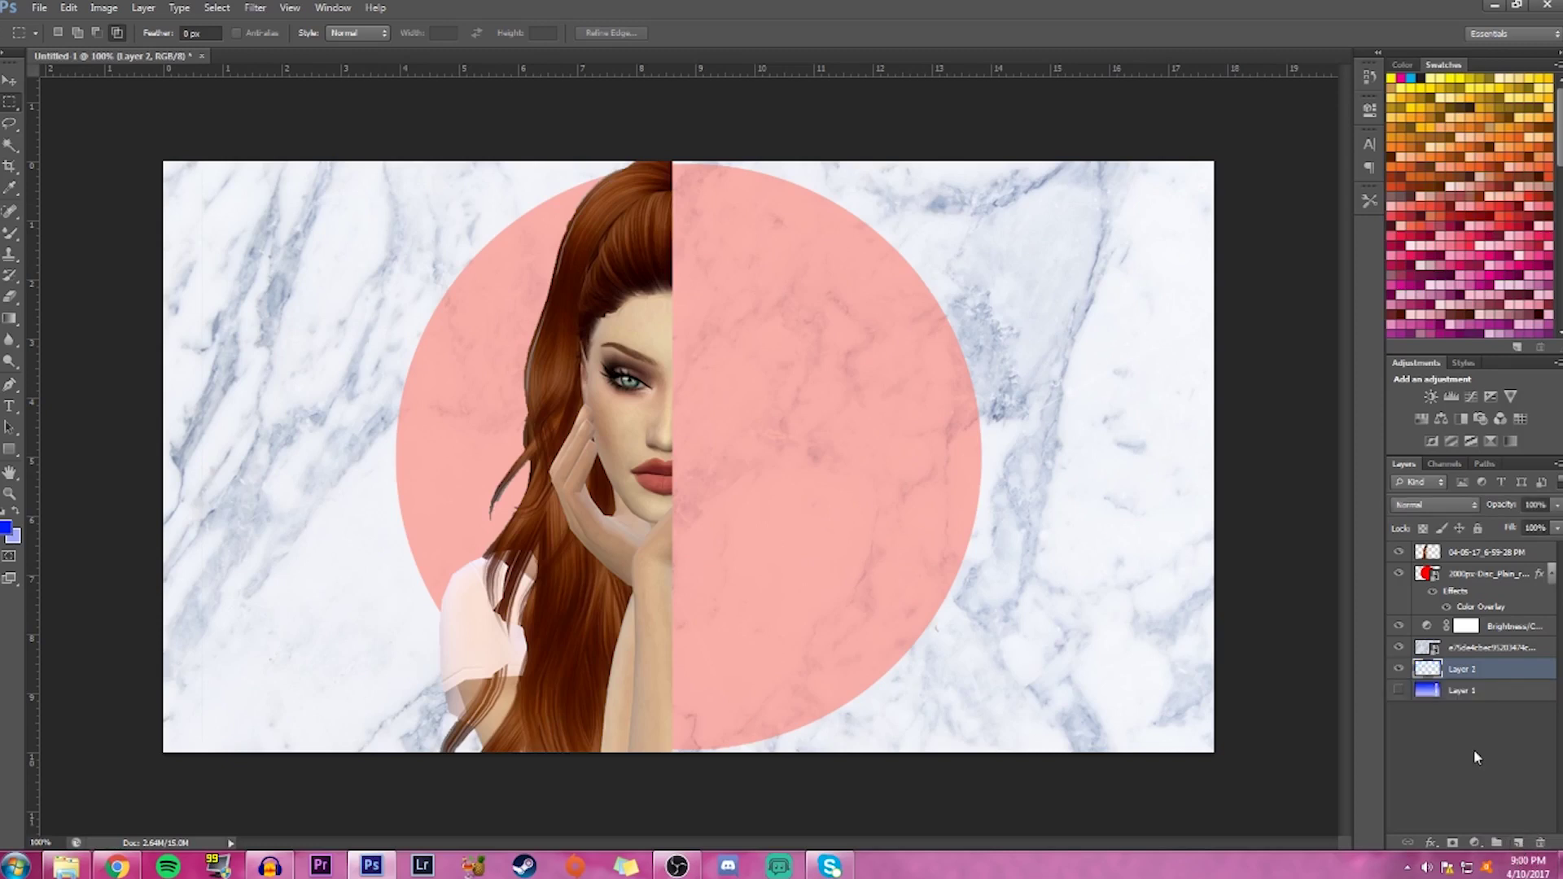
left_click_drag(1504, 673, 1498, 551)
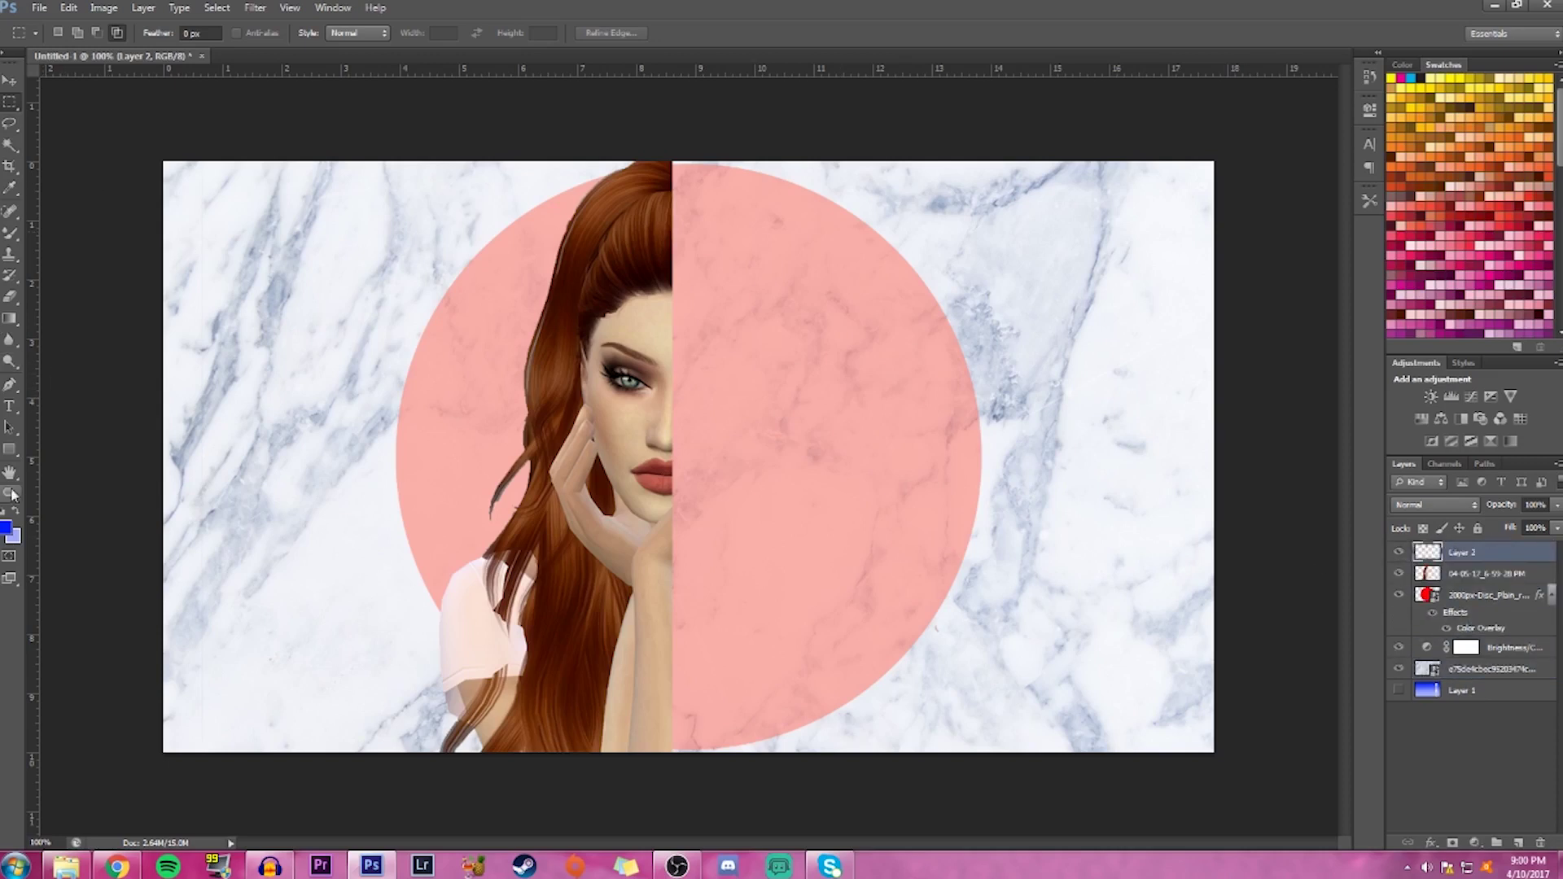
Set the foreground color to white (ffffff) and fill the new top layer with the Paint Bucket tool
left_click(10, 318)
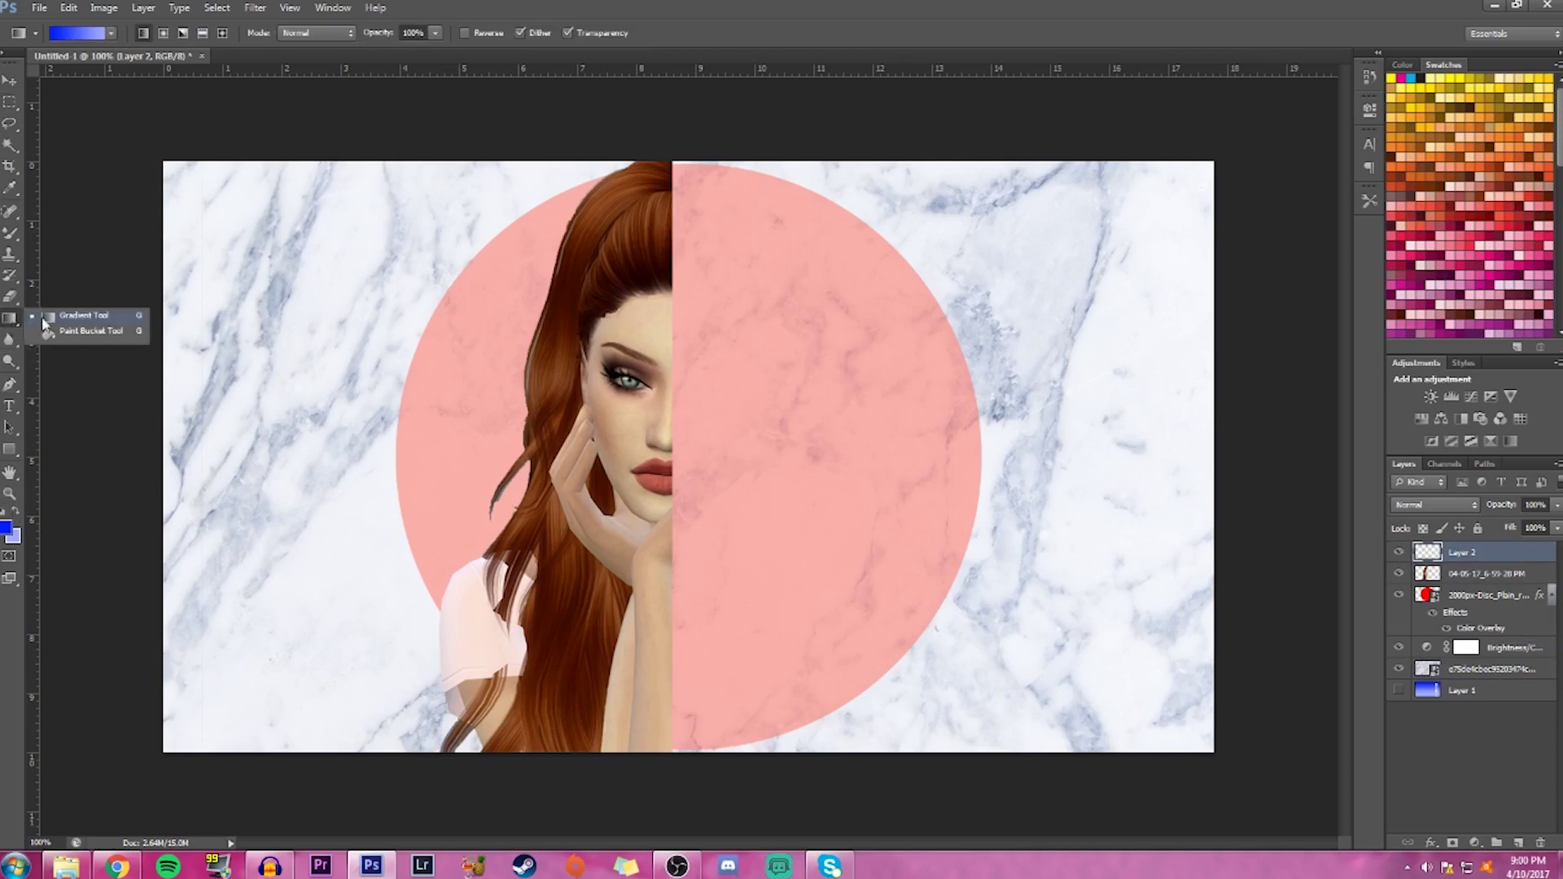
left_click(83, 332)
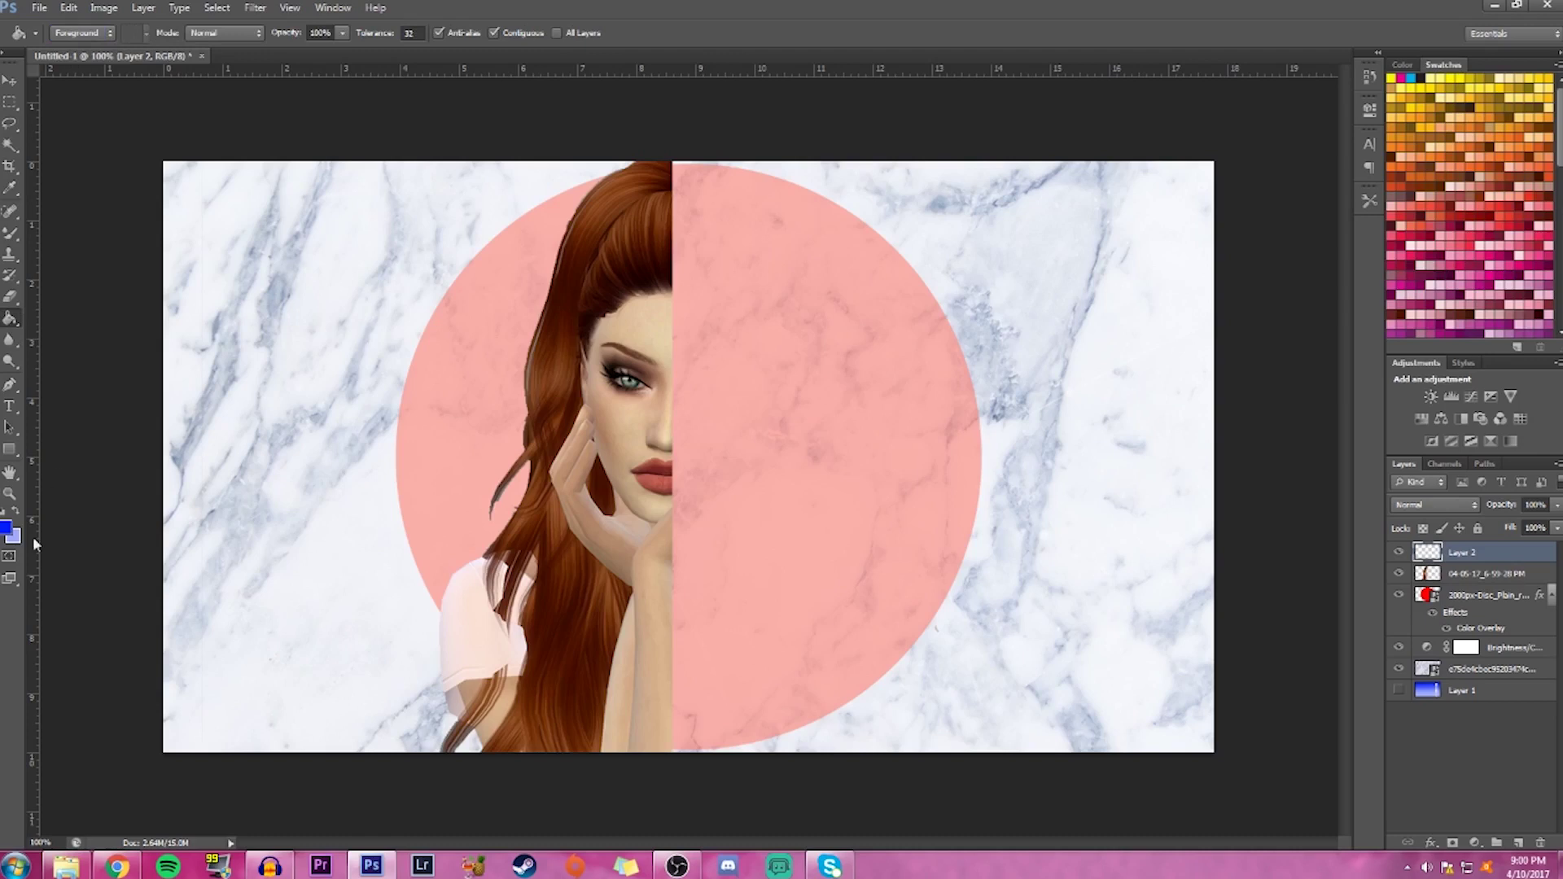
left_click(11, 531)
left_click_drag(967, 561, 816, 507)
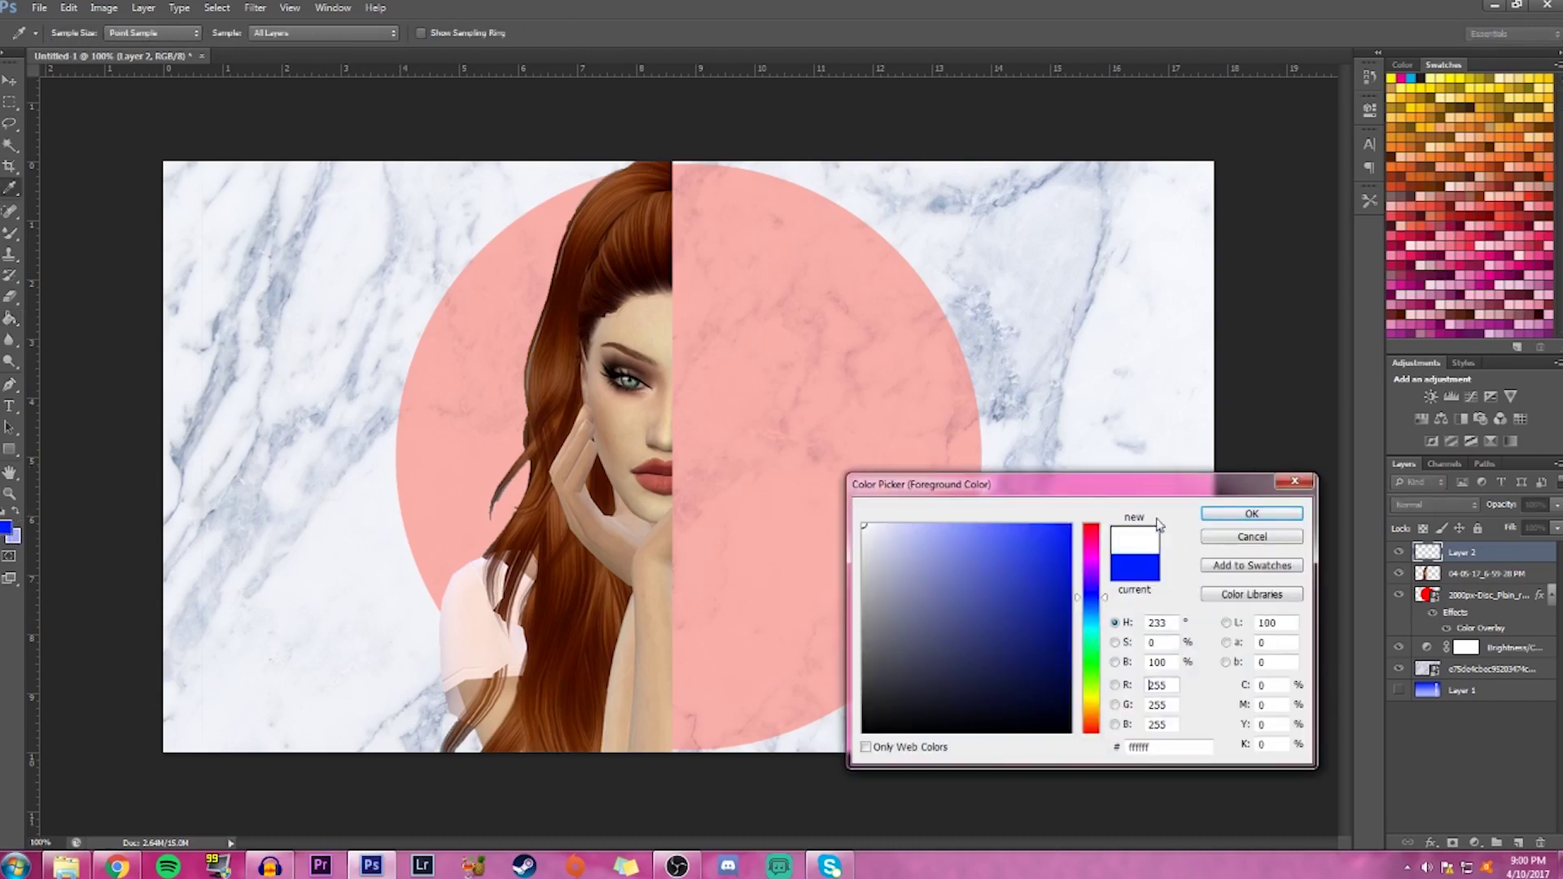
left_click(1252, 513)
left_click(274, 393)
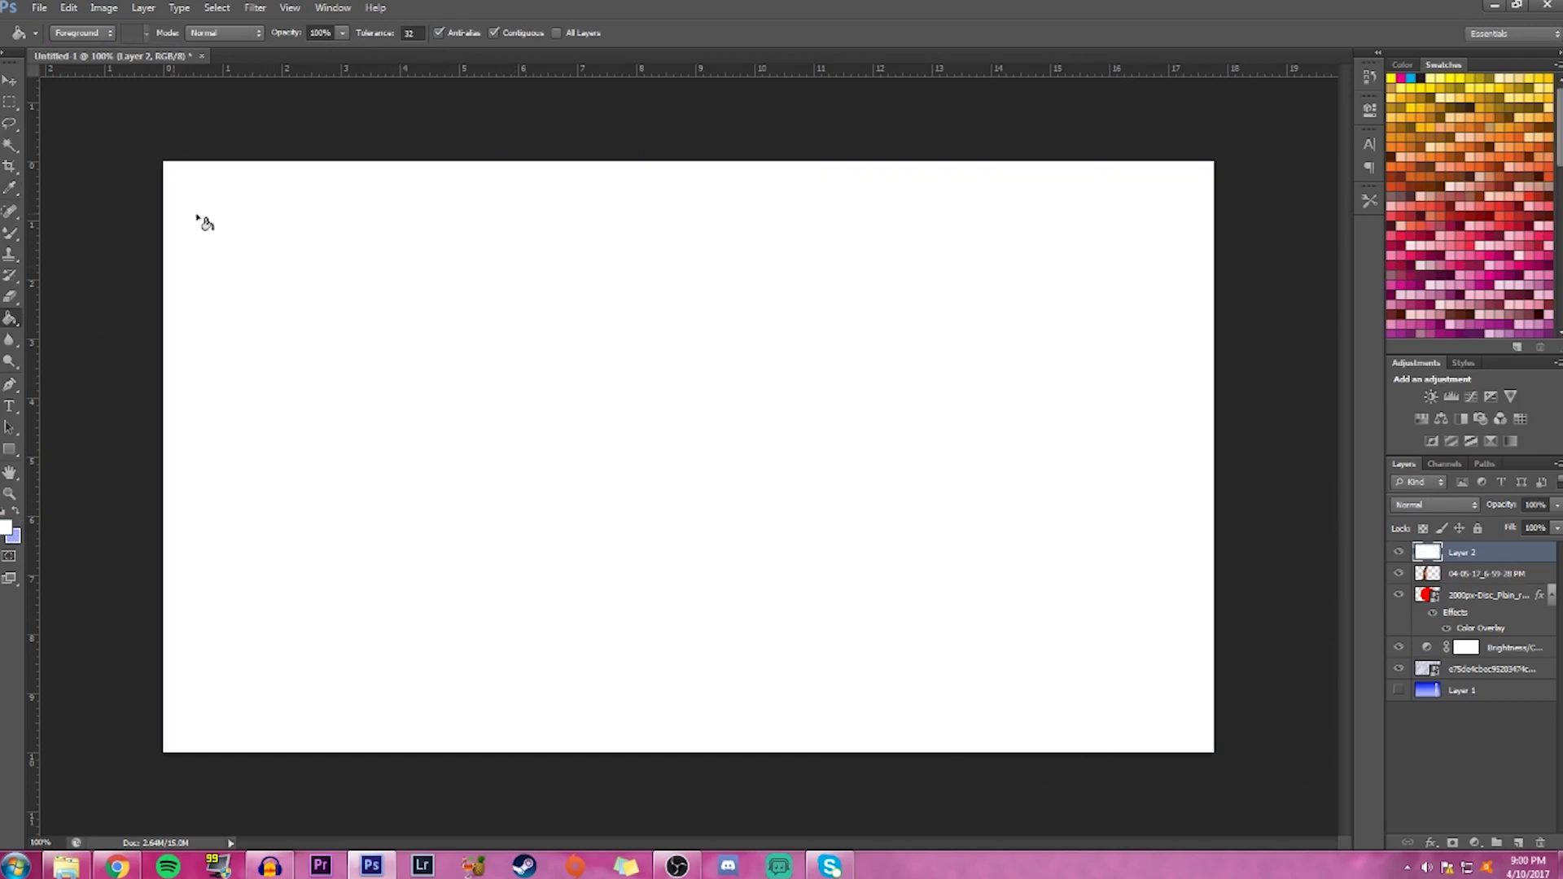
Cut a narrow, nearly full-height strip from the white layer, hide that layer and paste the strip above the character layer
left_click(11, 104)
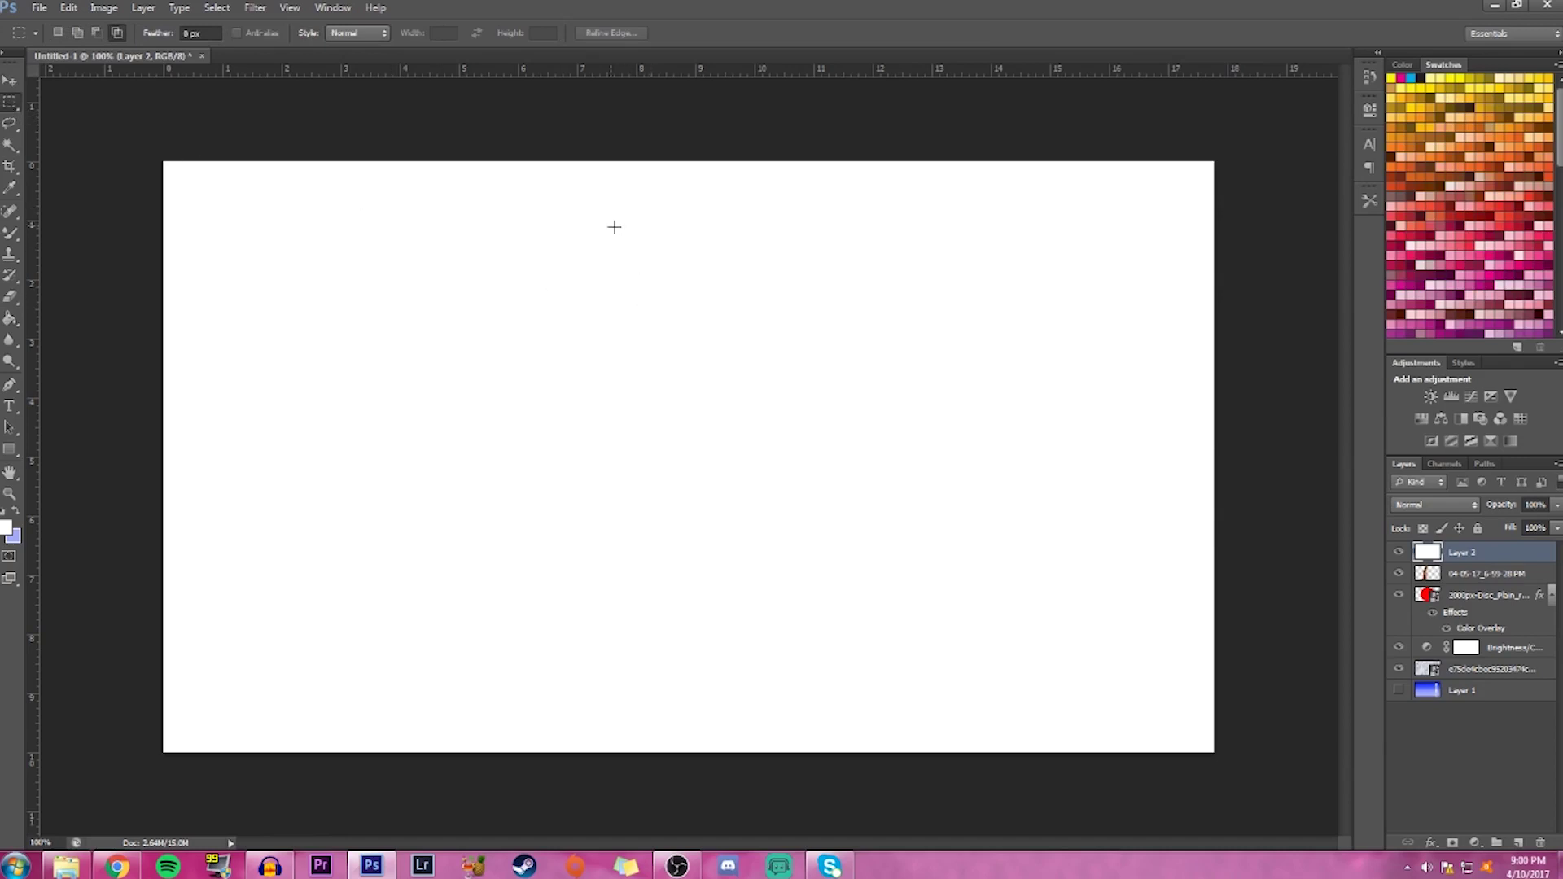
left_click_drag(629, 204, 647, 745)
key("ctrl+x")
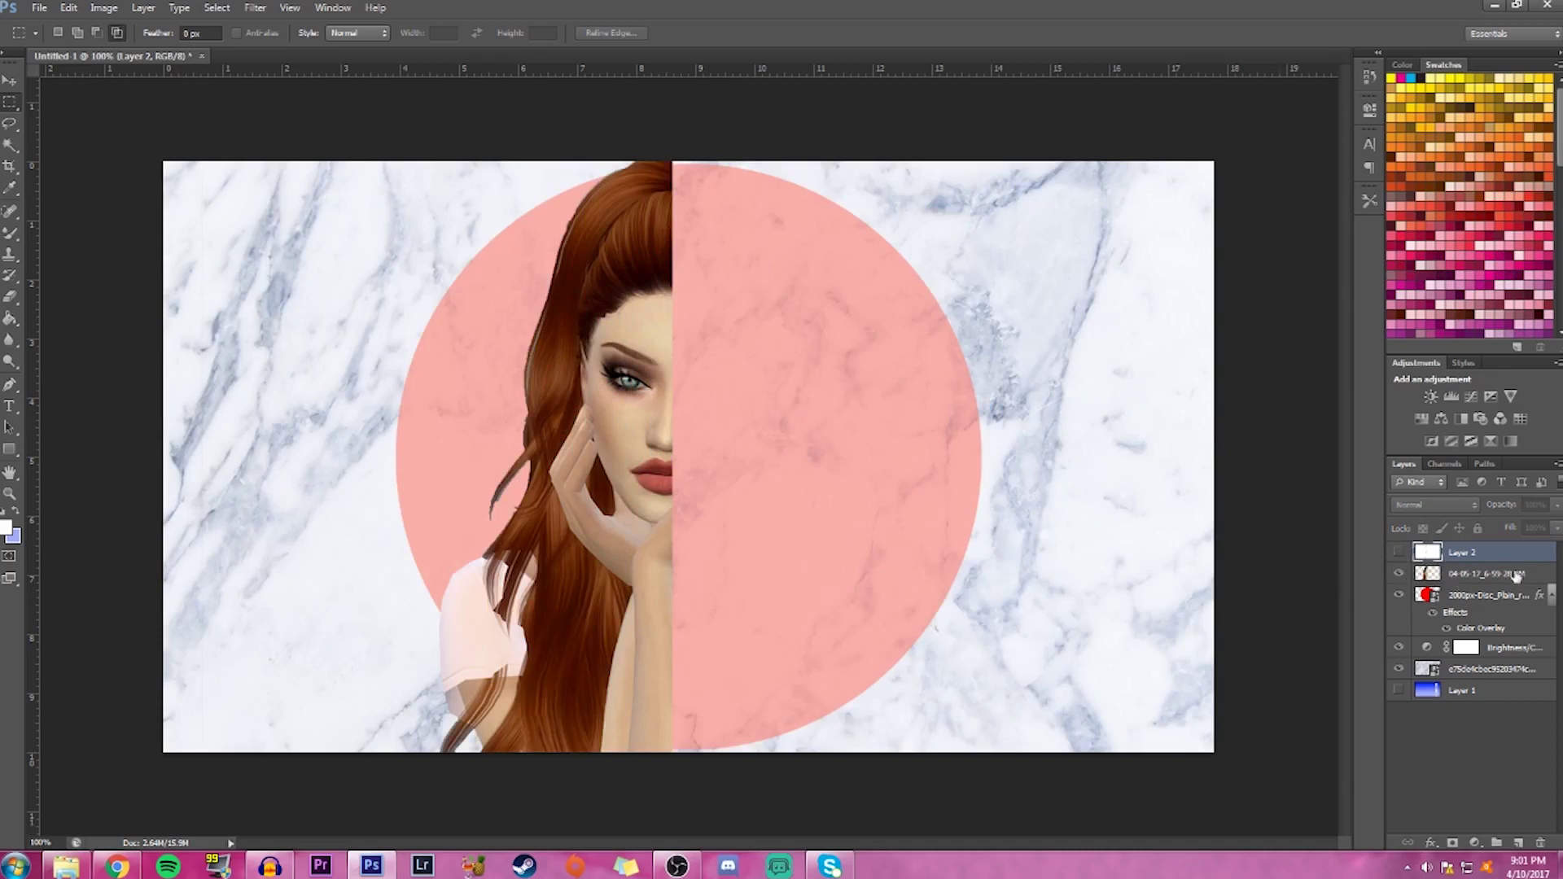
left_click(1474, 576)
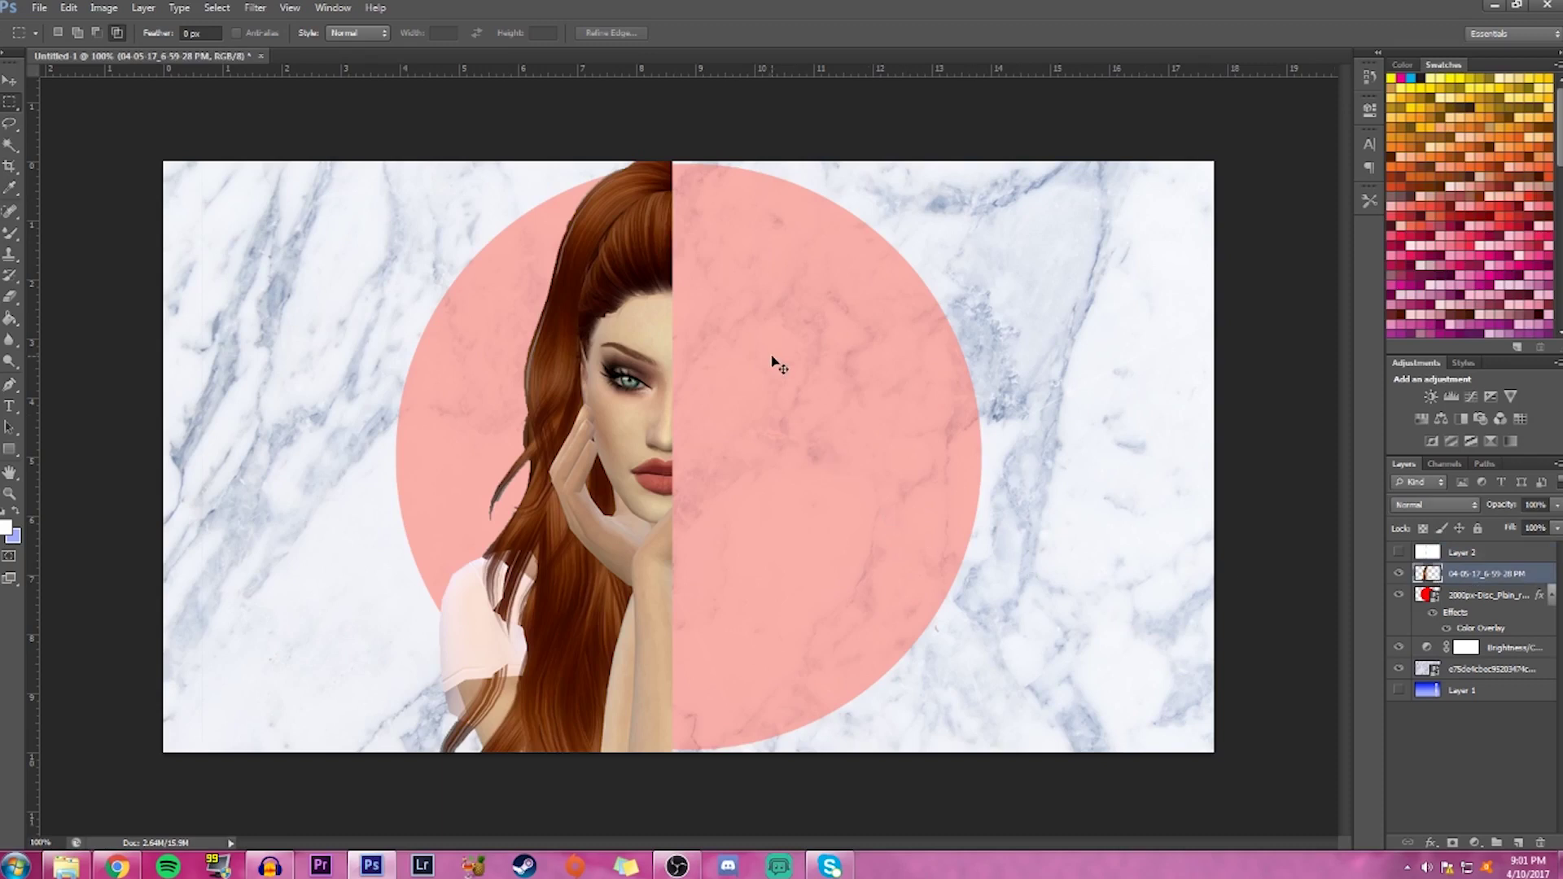
key("ctrl+v")
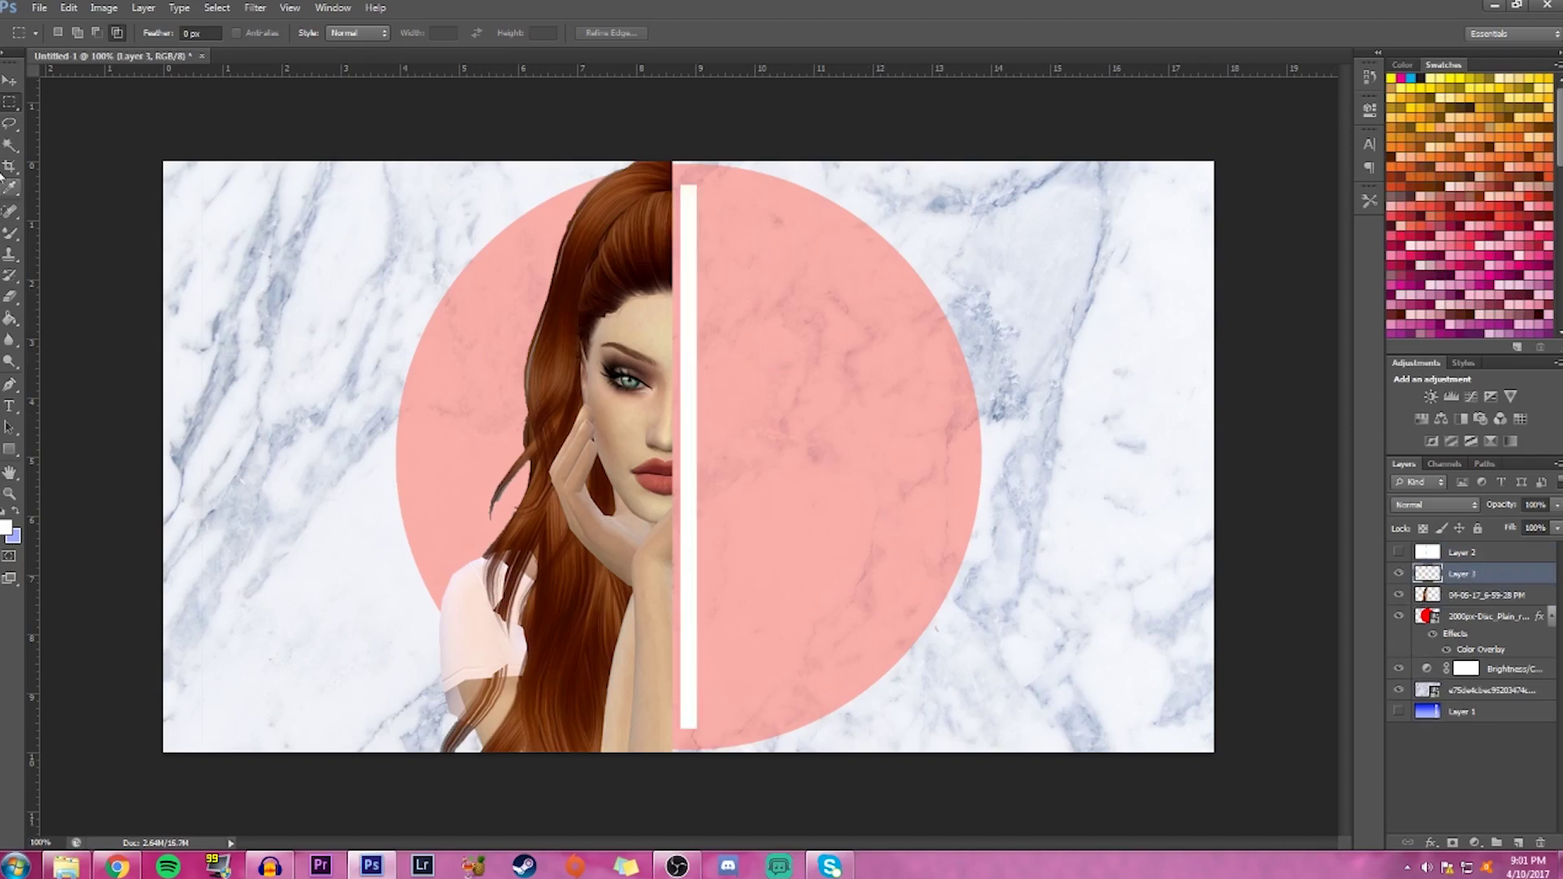
Transform the white strip to 70% width and about 112.5% height, apply it and move it over the character's cut edge
left_click(11, 81)
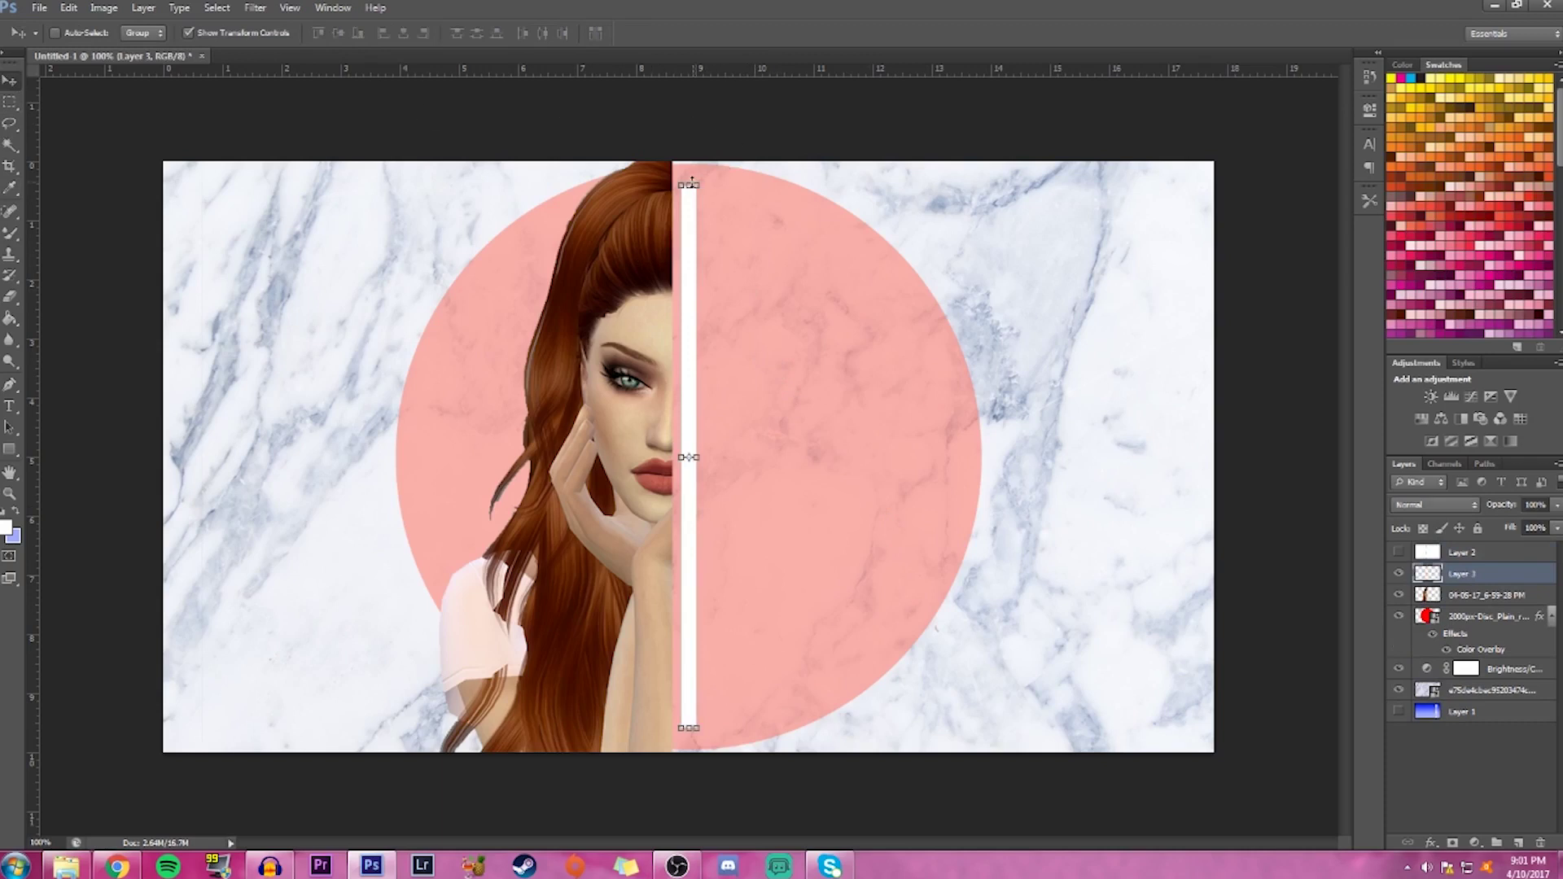
left_click_drag(680, 184, 682, 152)
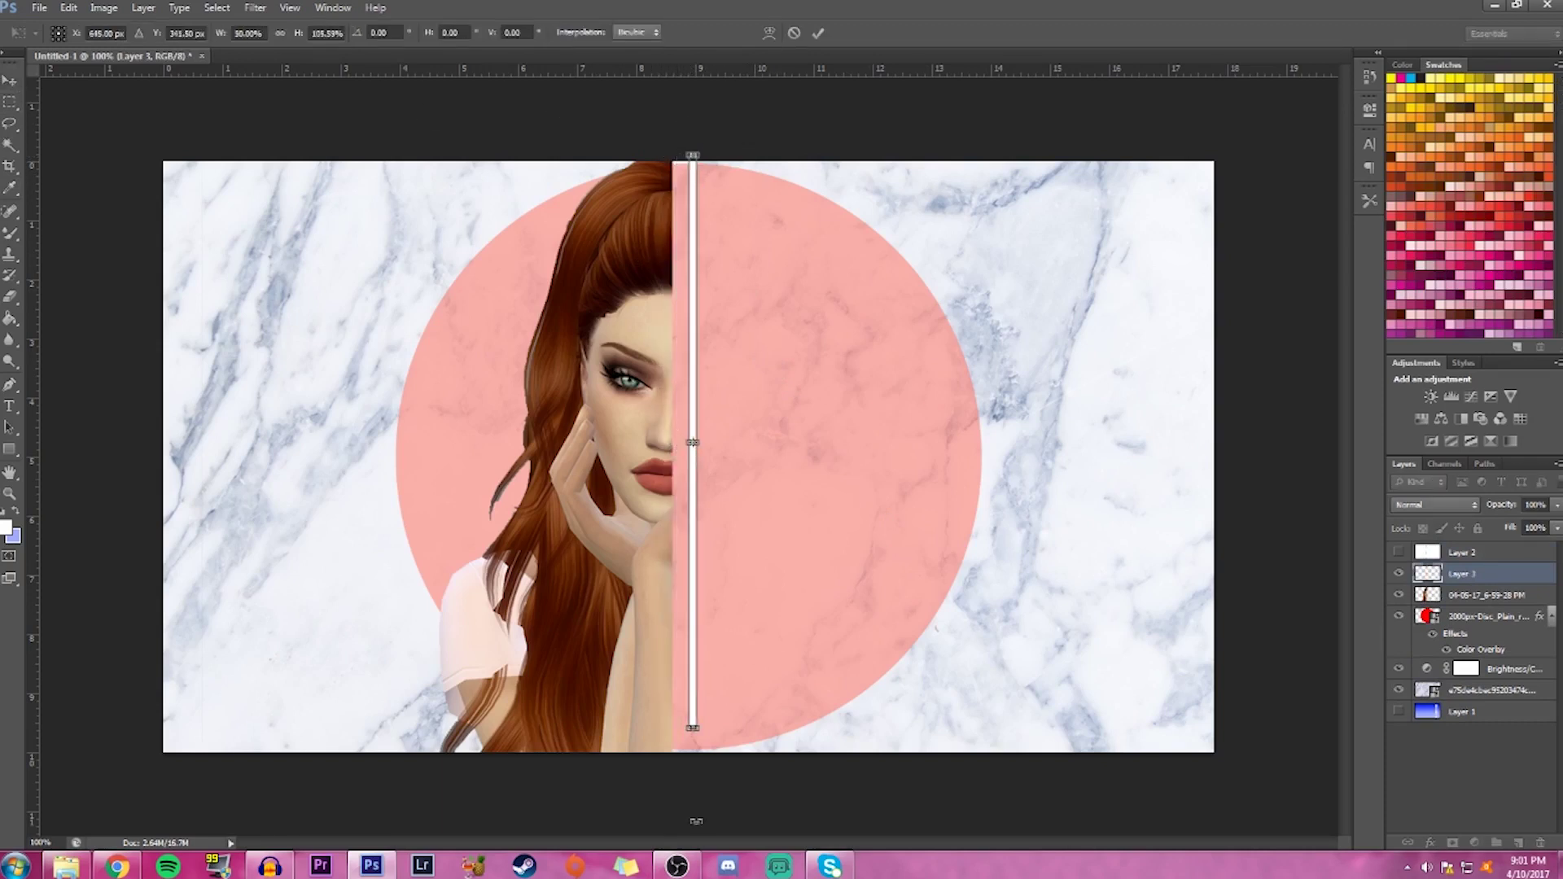
left_click_drag(697, 729, 695, 765)
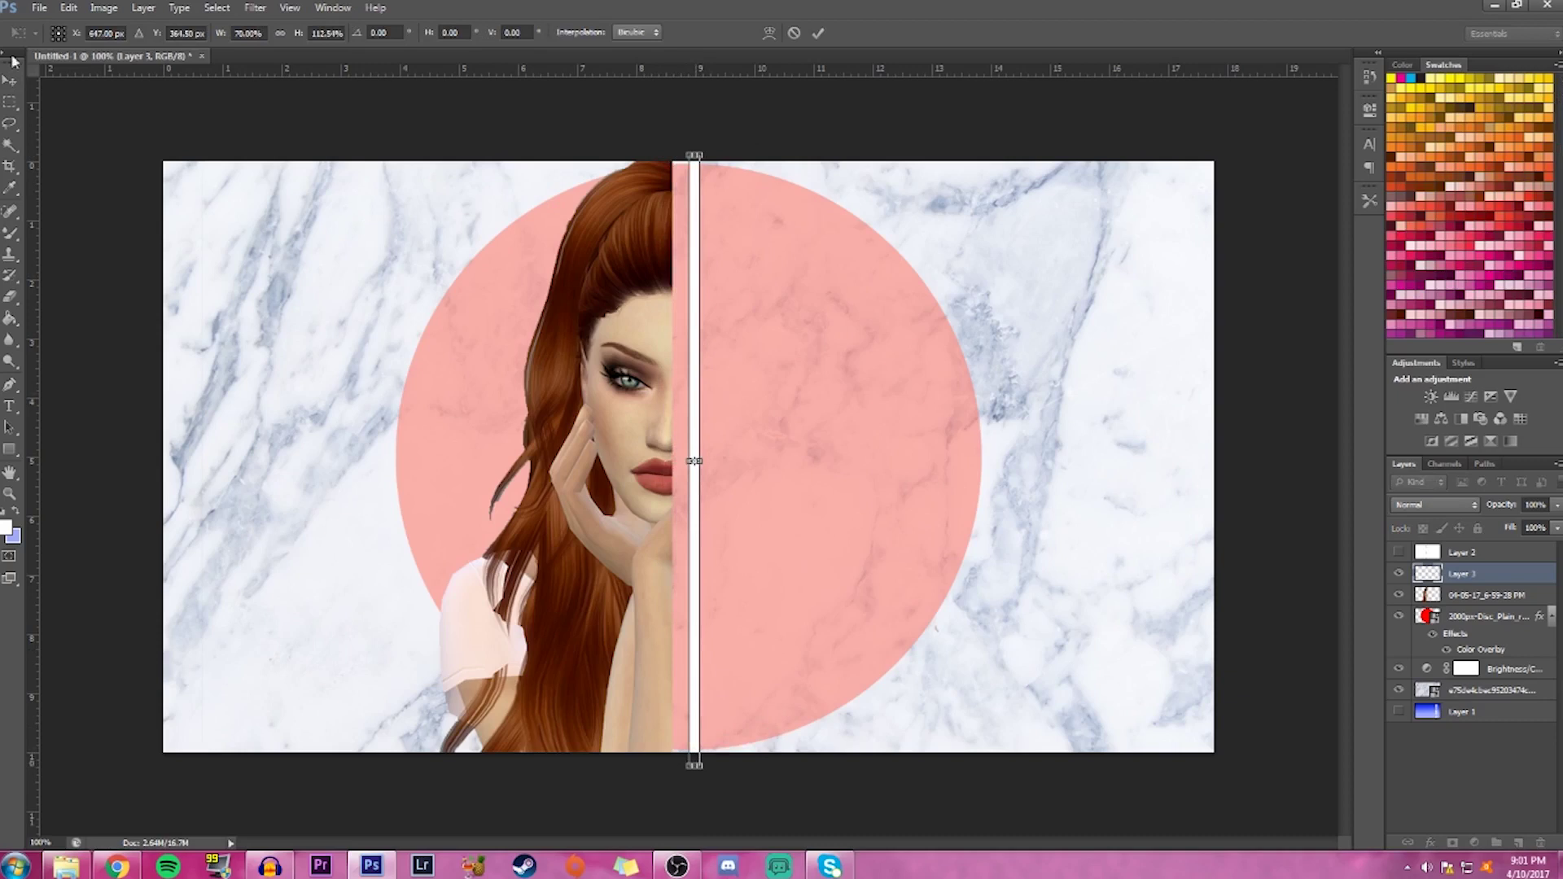
left_click(820, 36)
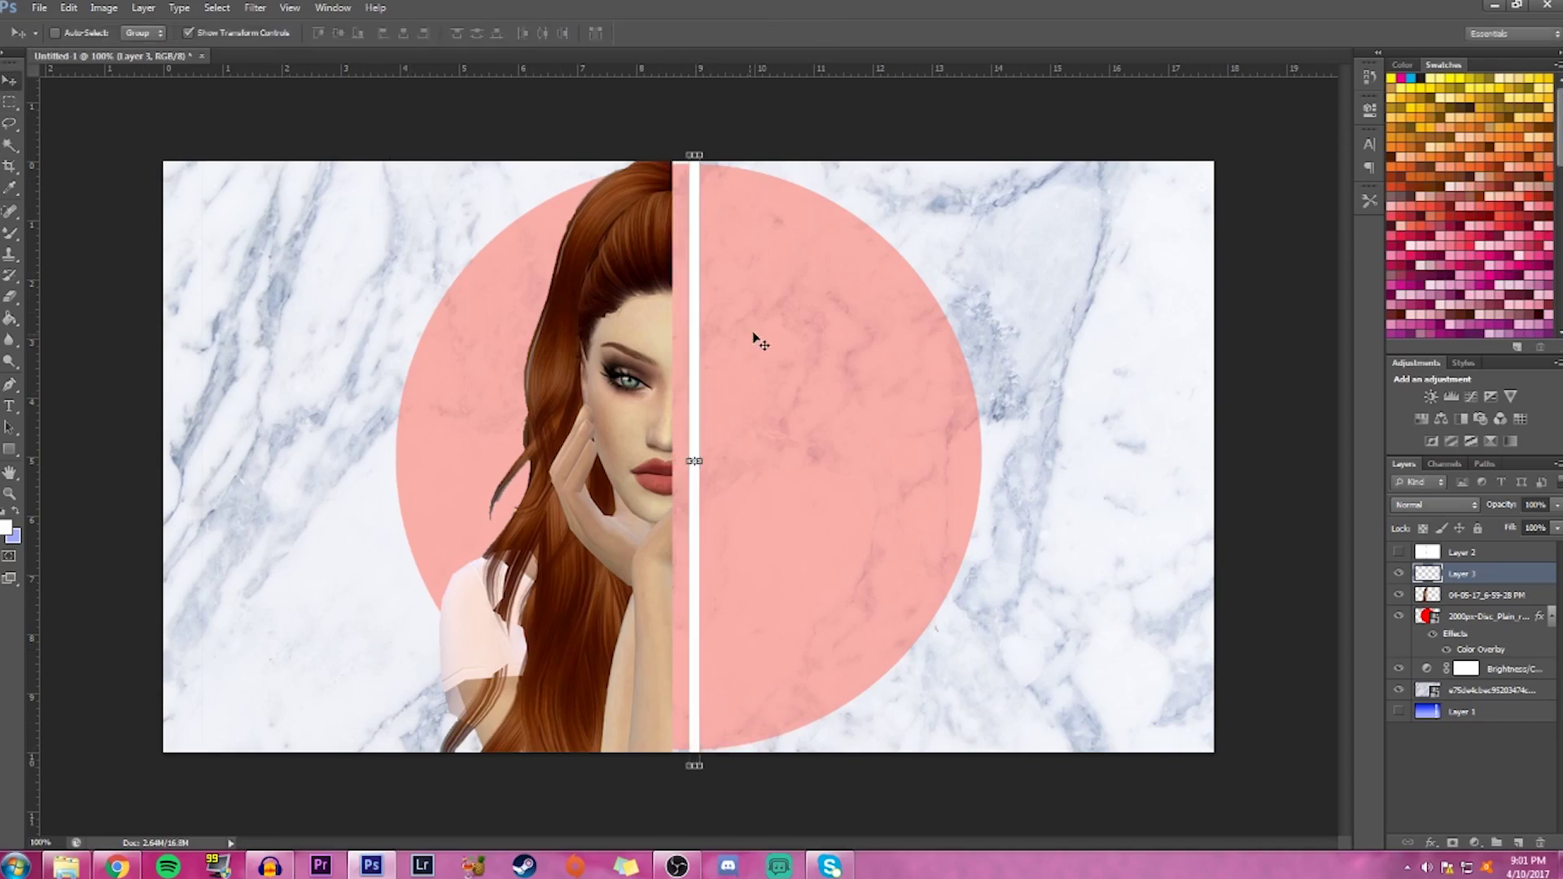
left_click_drag(692, 328, 666, 324)
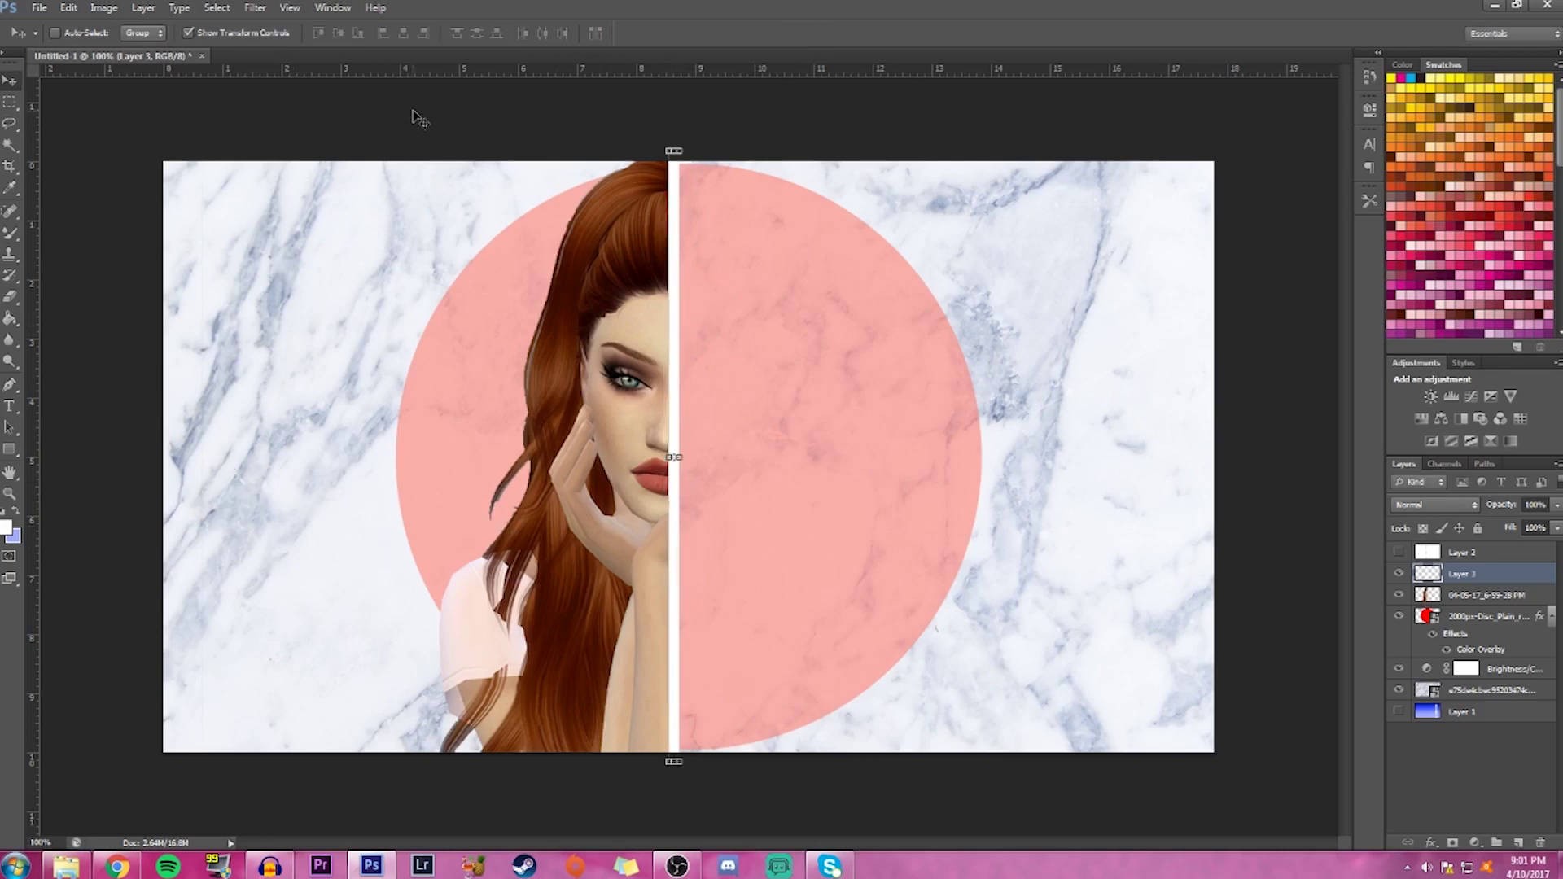
left_click(1440, 811)
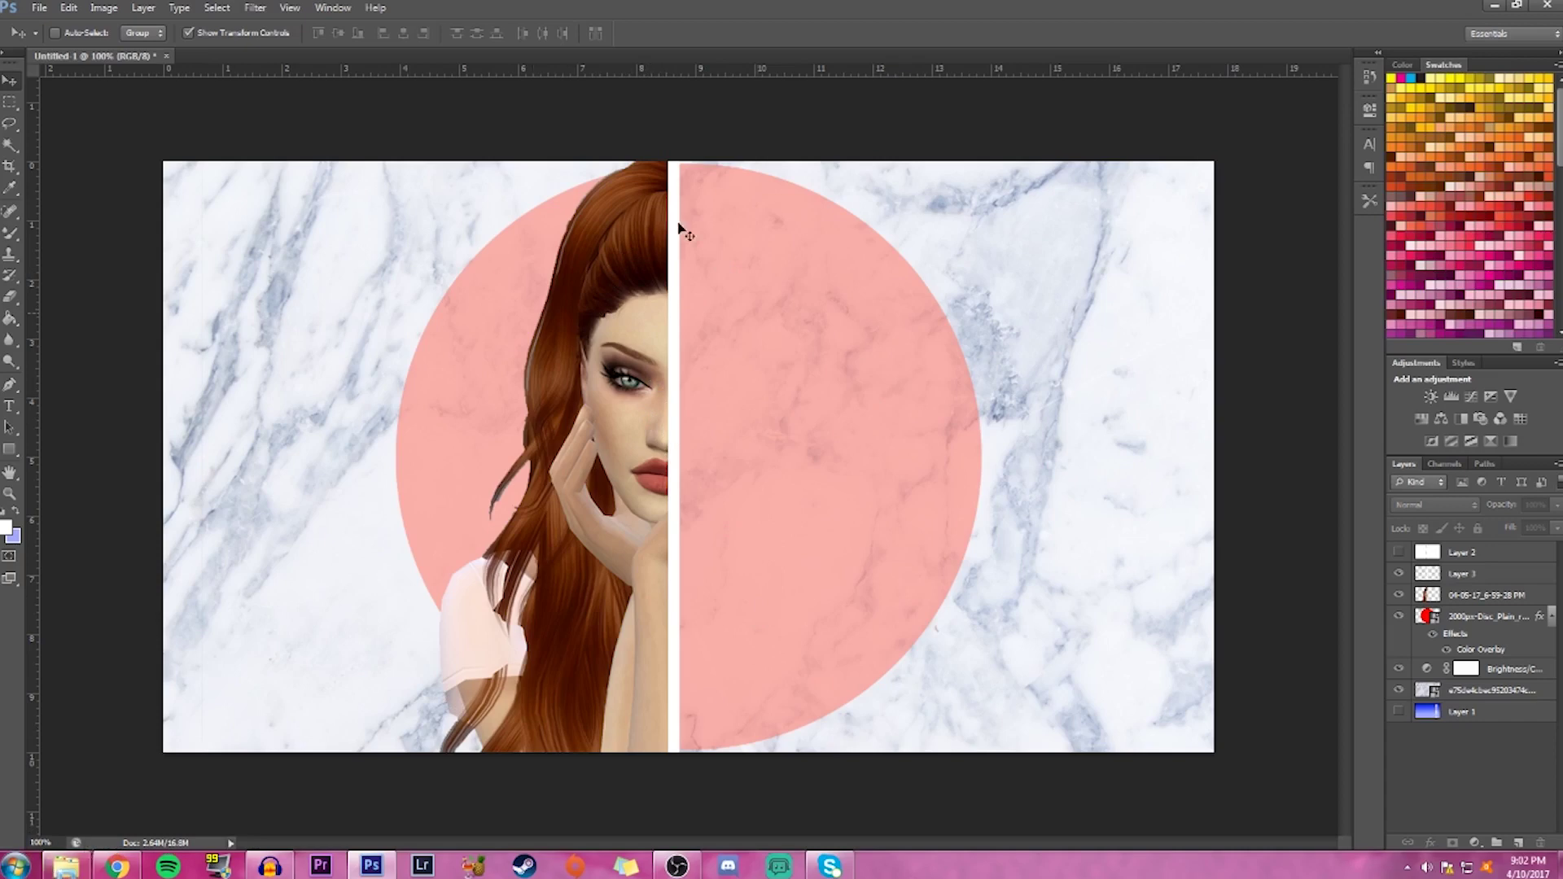
Place the screenshot 04-05-17_7-00-12 PM from the Sims 4 Screenshots folder as a full-canvas top layer
left_click(66, 865)
scroll(1204, 401, "down", 4)
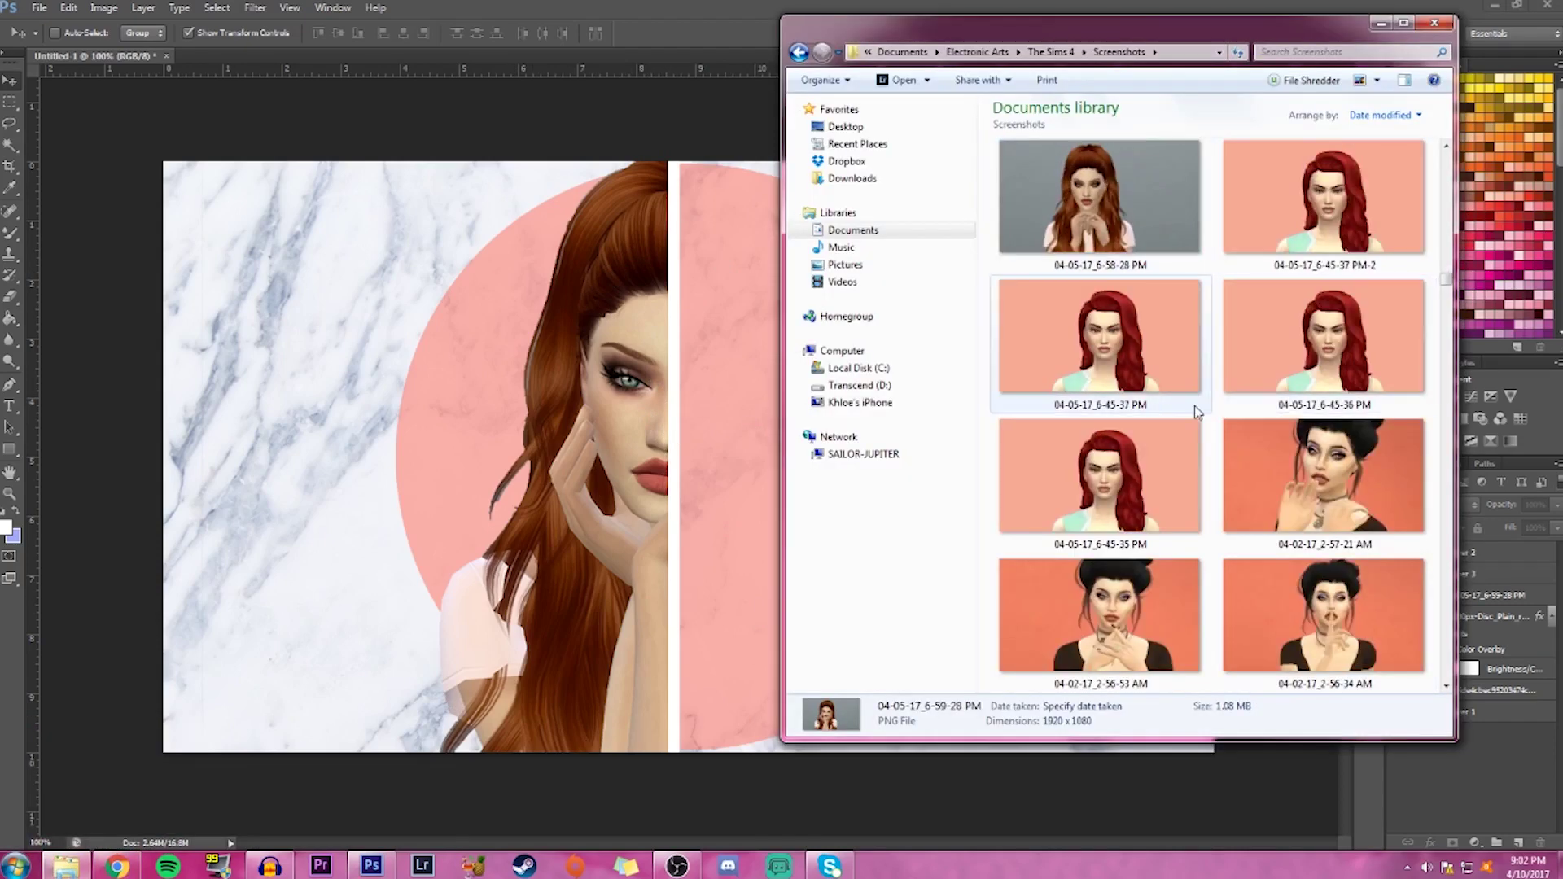
scroll(1218, 396, "up", 4)
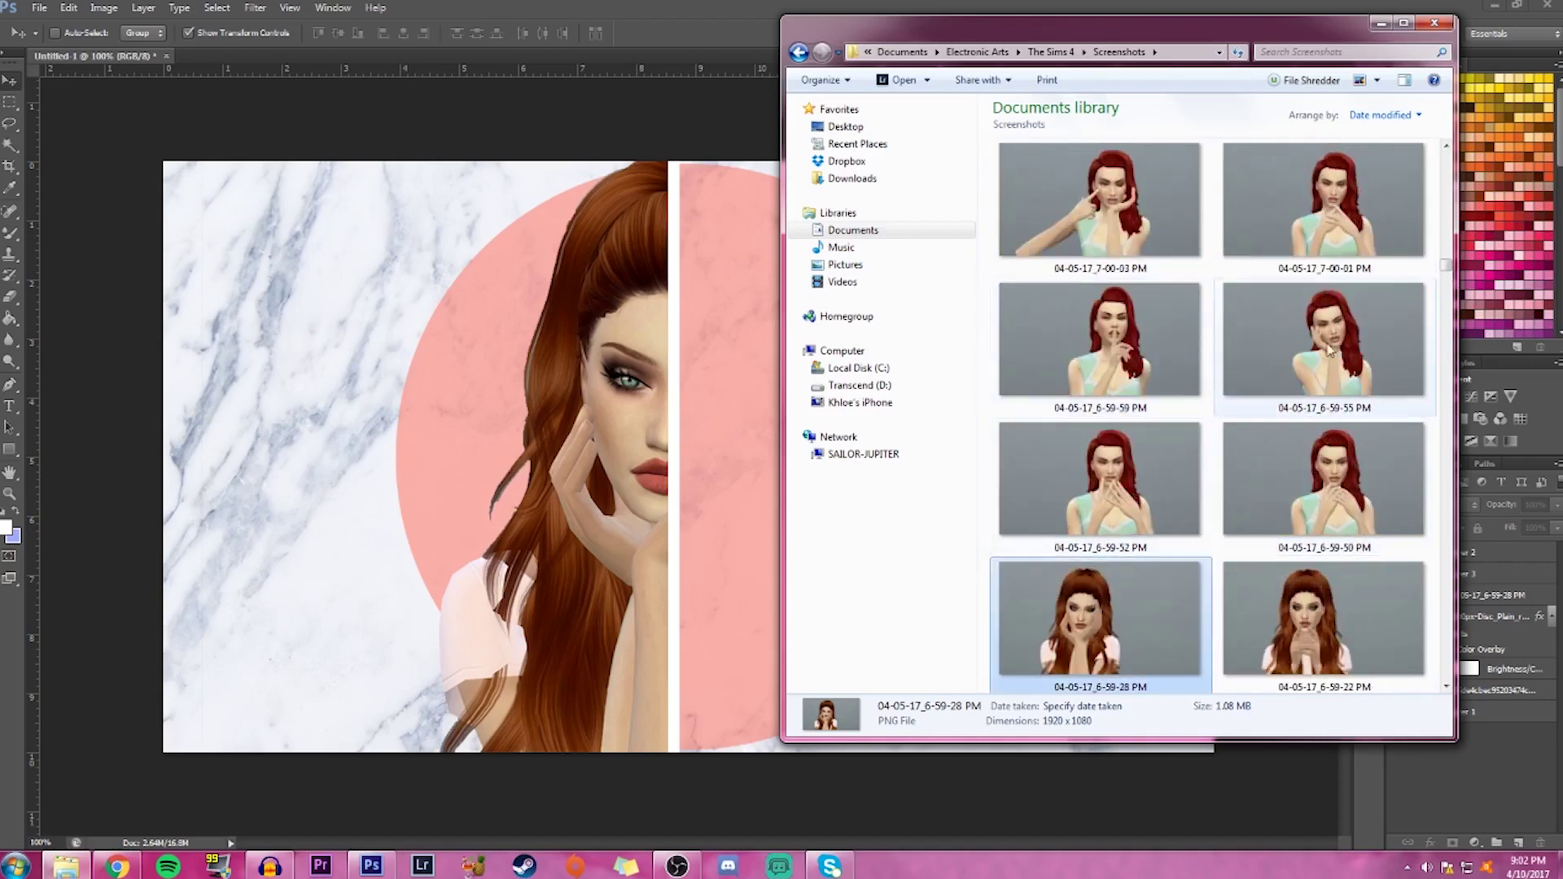
scroll(1258, 308, "up", 2)
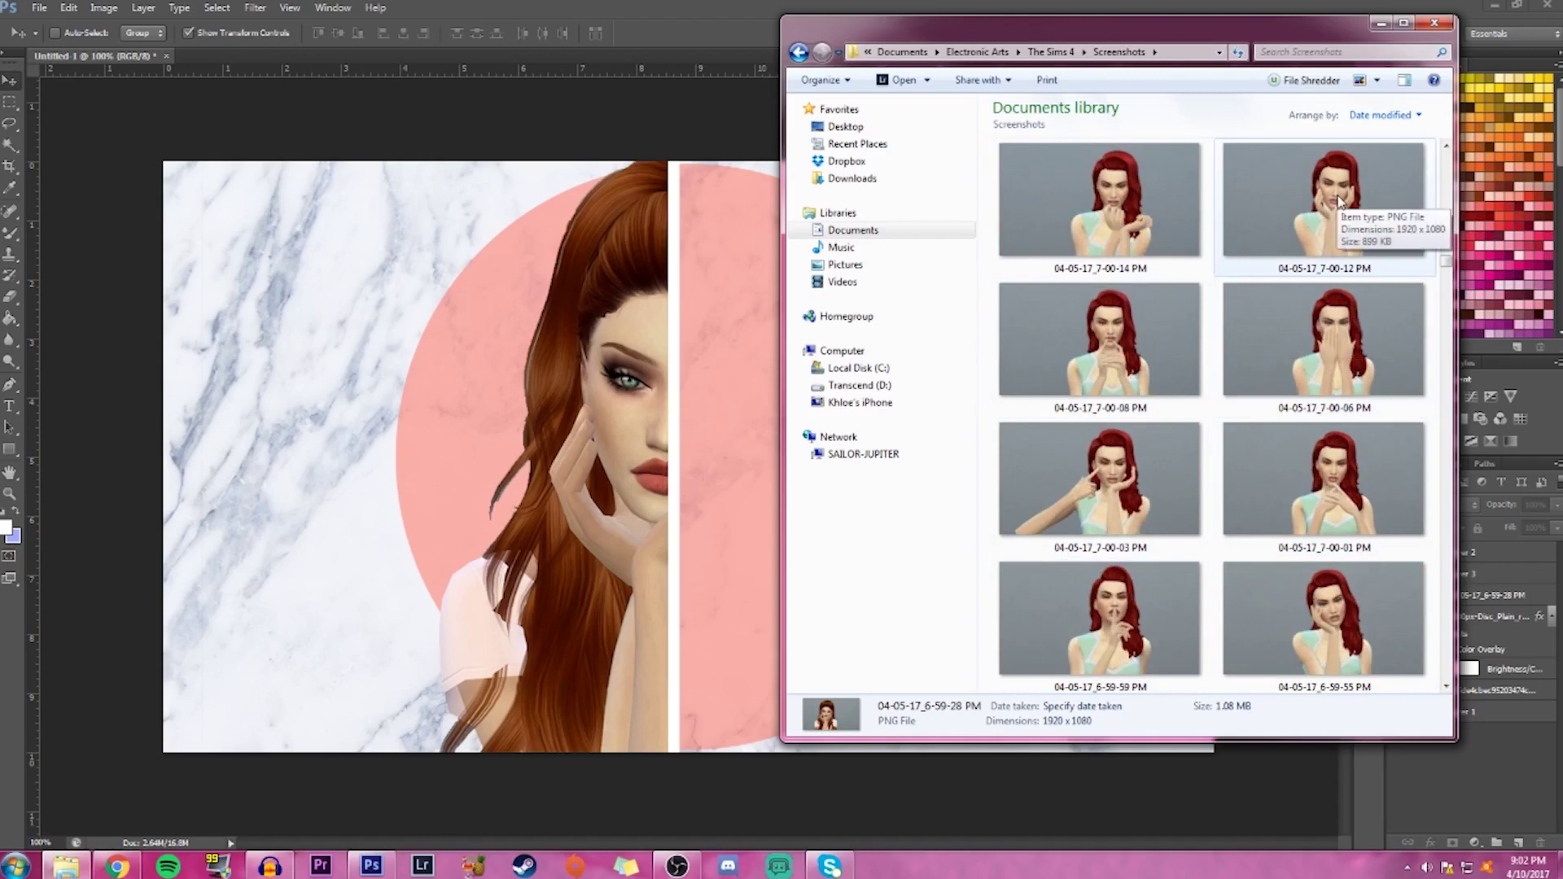
left_click_drag(1340, 201, 655, 394)
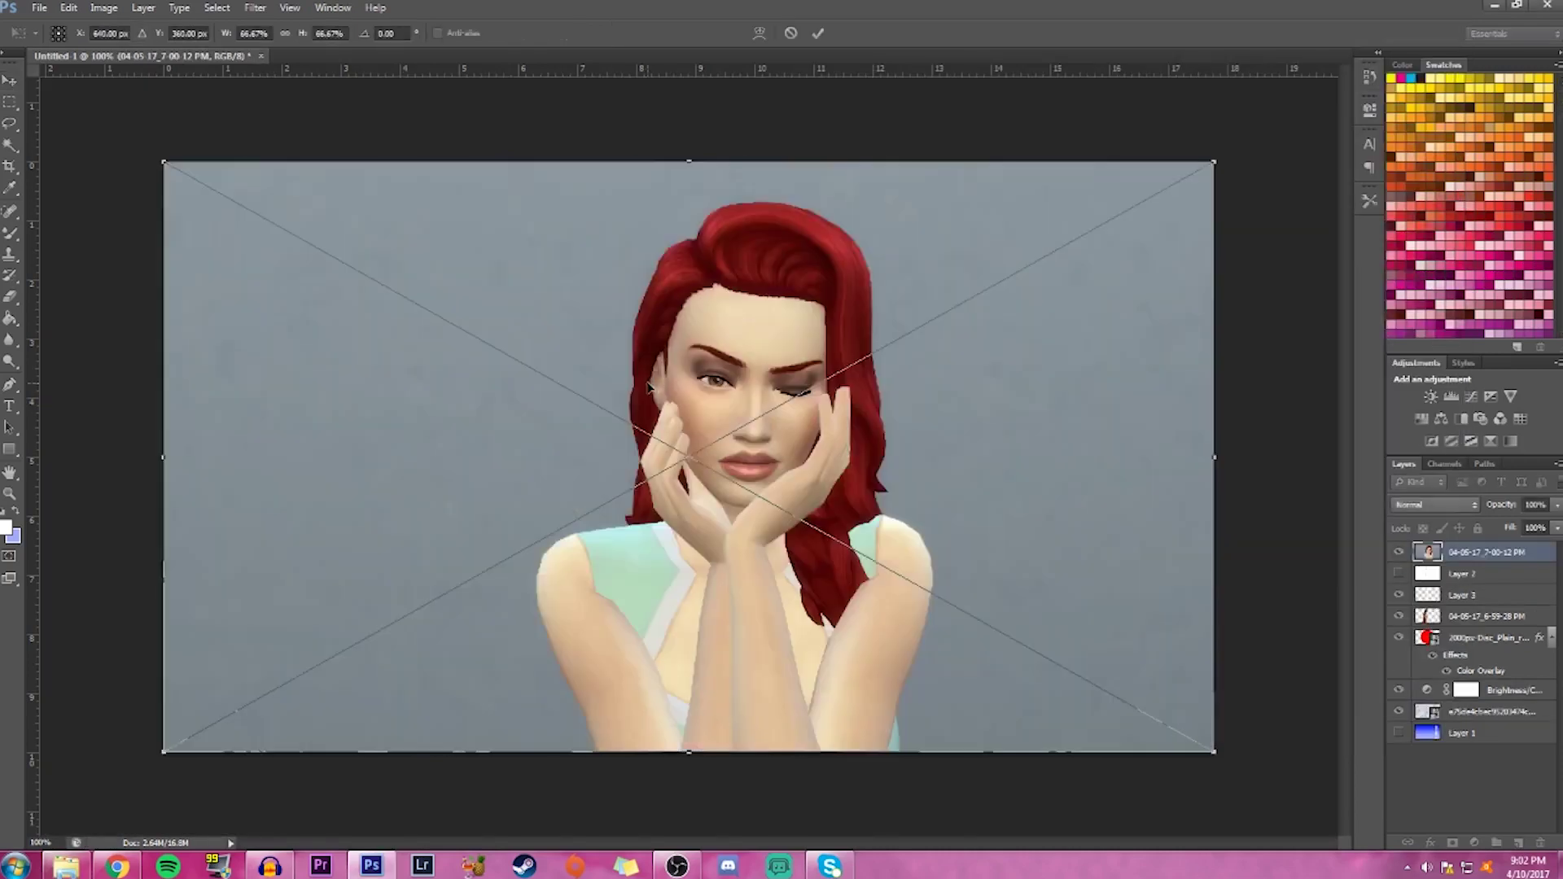
left_click(819, 34)
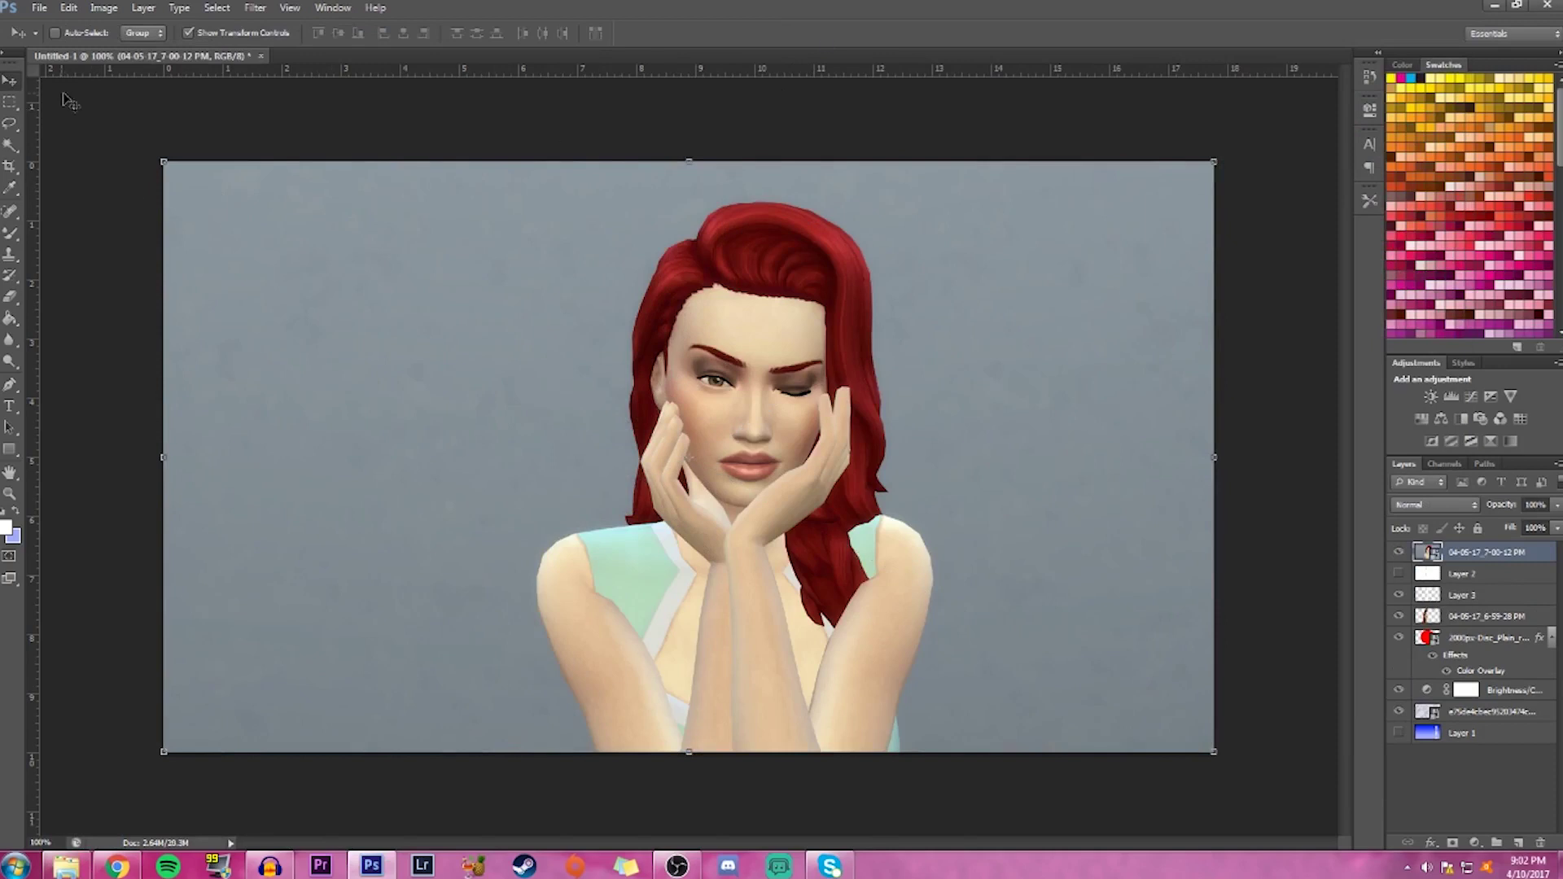
Rasterize the placed red-haired character layer and activate the Rectangular Marquee tool
right_click(1528, 556)
left_click(1405, 447)
left_click(9, 102)
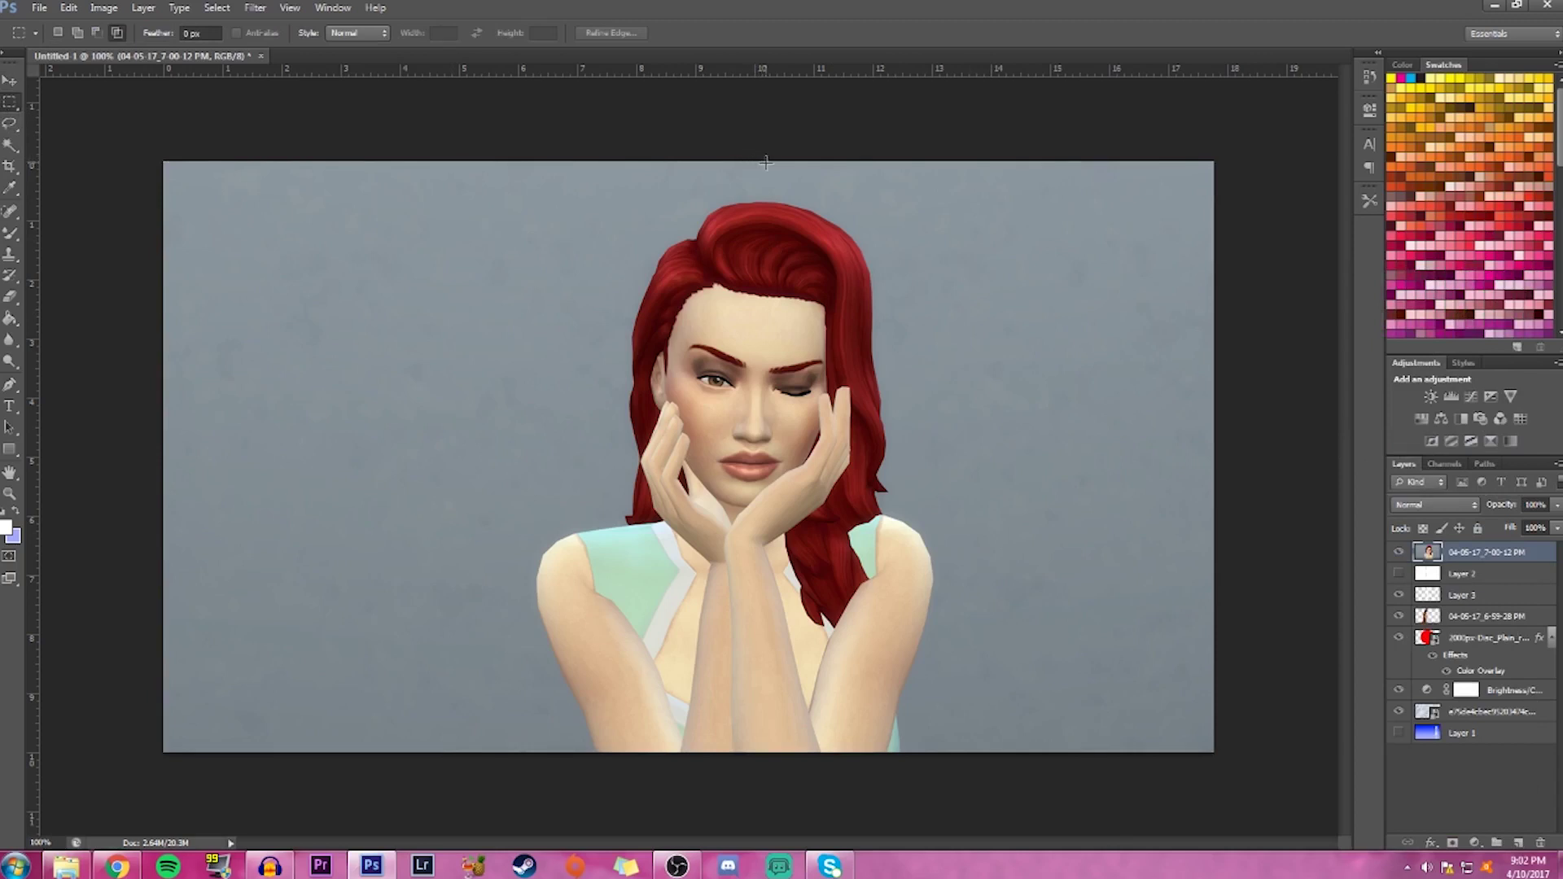
mouse_move(765, 163)
left_mouse_down()
mouse_move(752, 452)
mouse_move(773, 173)
mouse_move(751, 169)
mouse_move(764, 163)
left_mouse_up()
left_click(692, 175)
left_click_drag(749, 160, 743, 462)
key("ctrl+d")
left_click(1400, 554)
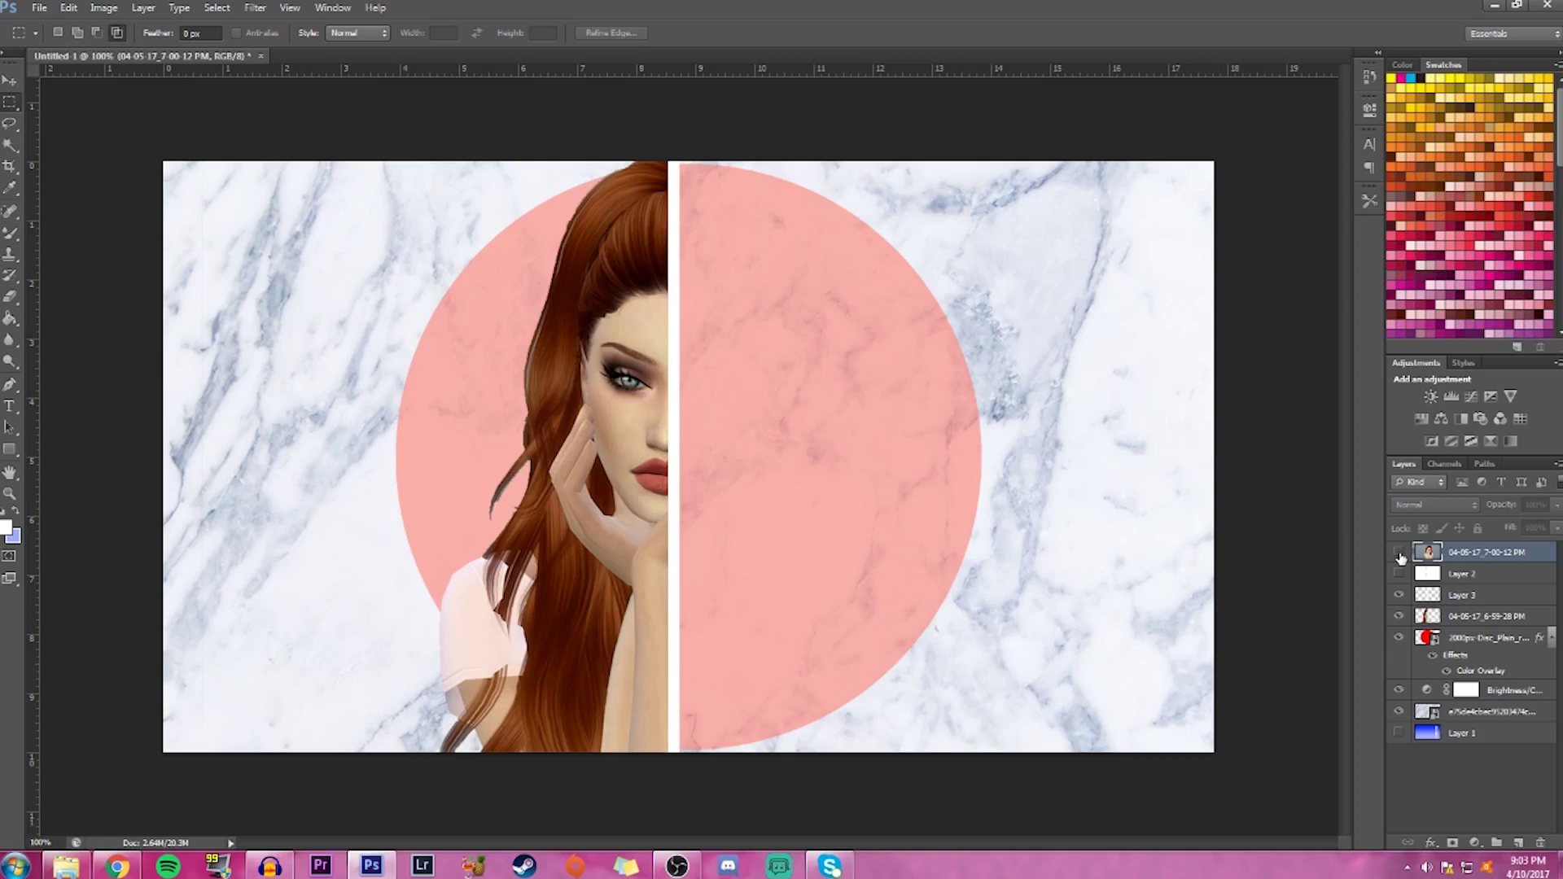
left_click(1399, 554)
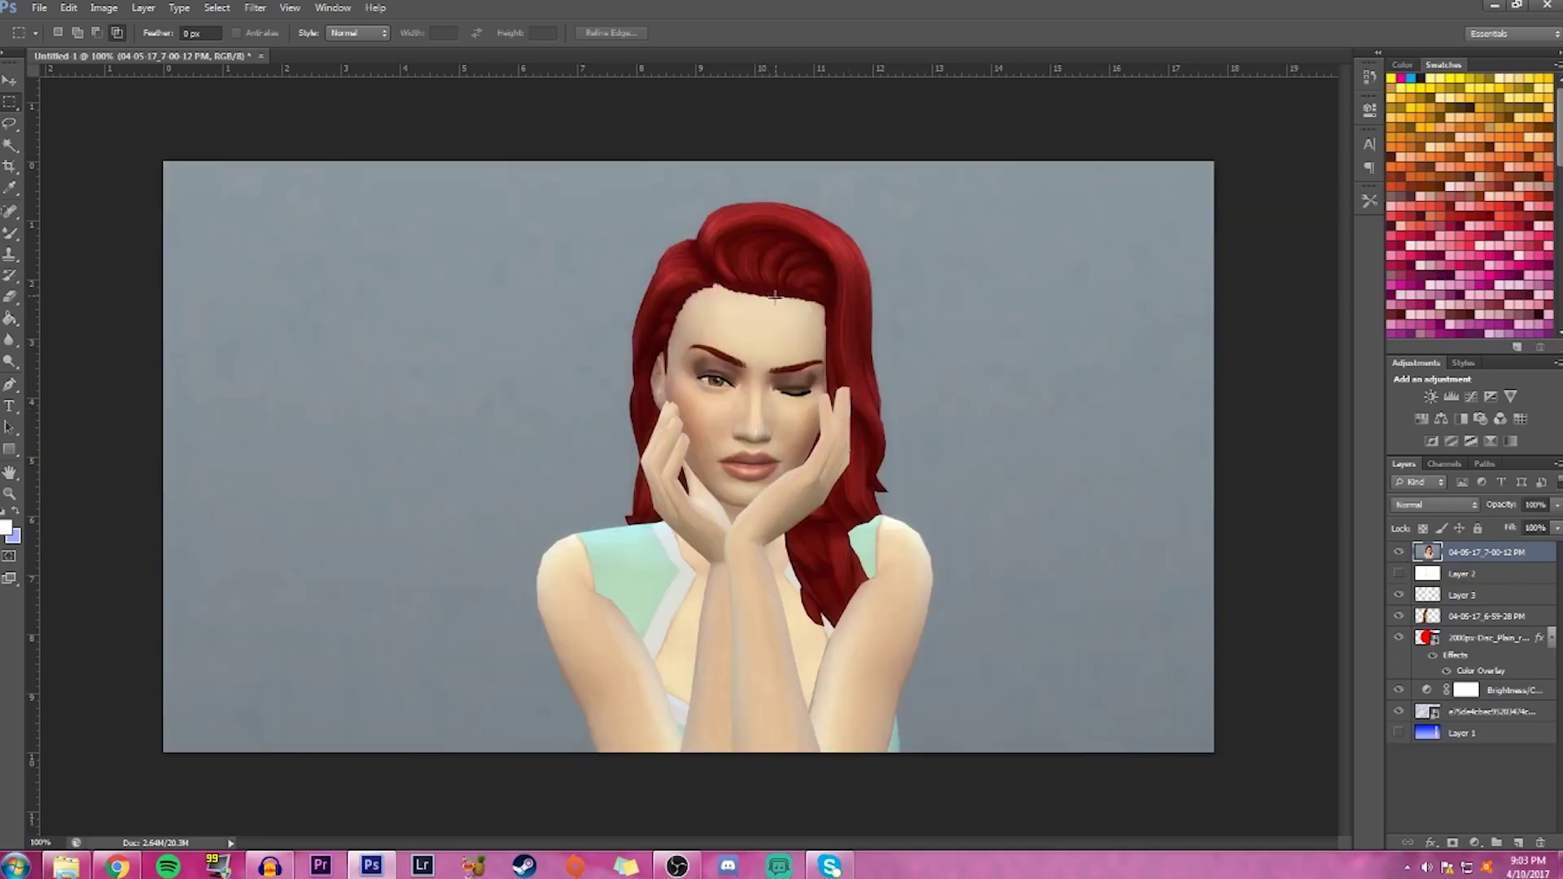
left_click_drag(762, 161, 756, 476)
left_click(752, 161)
left_click_drag(762, 161, 717, 450)
left_click(762, 179)
left_click_drag(746, 161, 736, 449)
left_click(759, 189)
Delete the red-haired layer's left part up to the middle of the face and its remaining gray background, using the Magic Wand at tolerance 32
left_click_drag(756, 162, 138, 765)
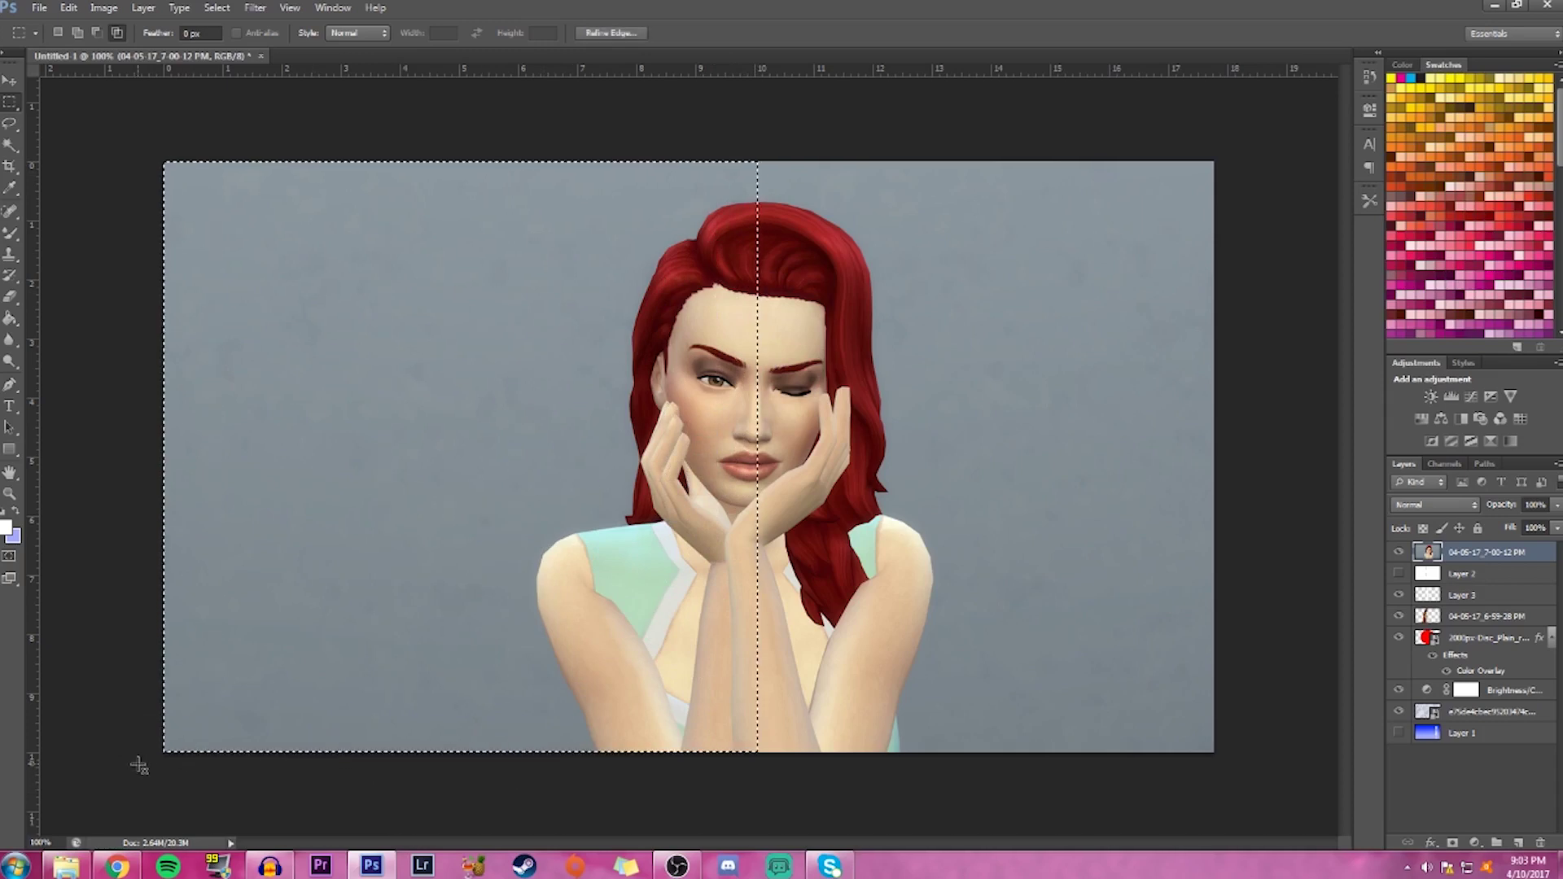
key("Delete")
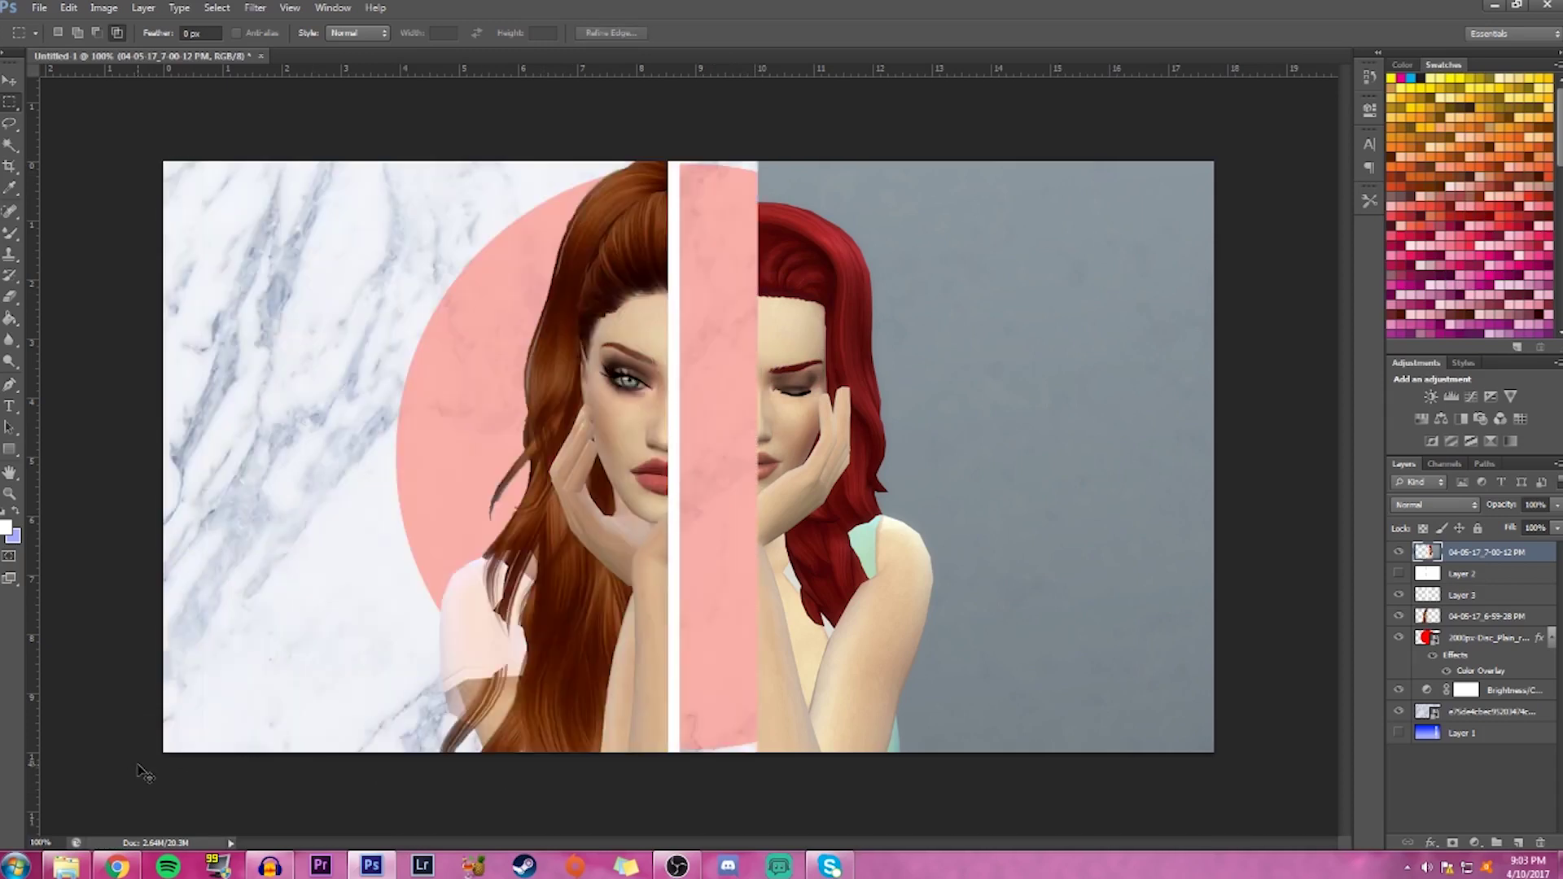
left_click(11, 145)
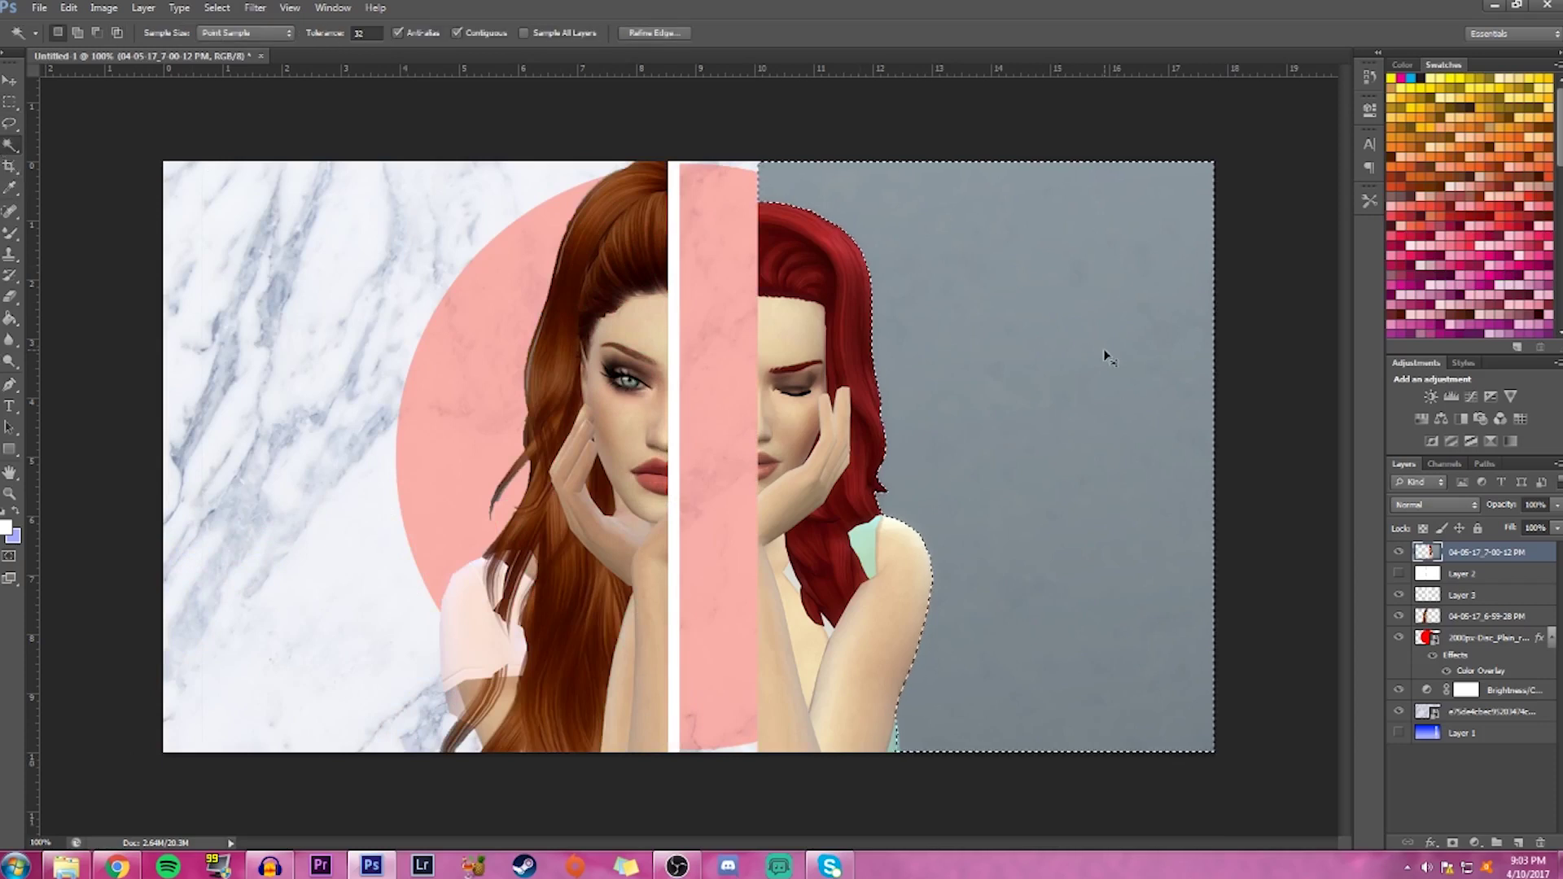
key("Delete")
key("ctrl+d")
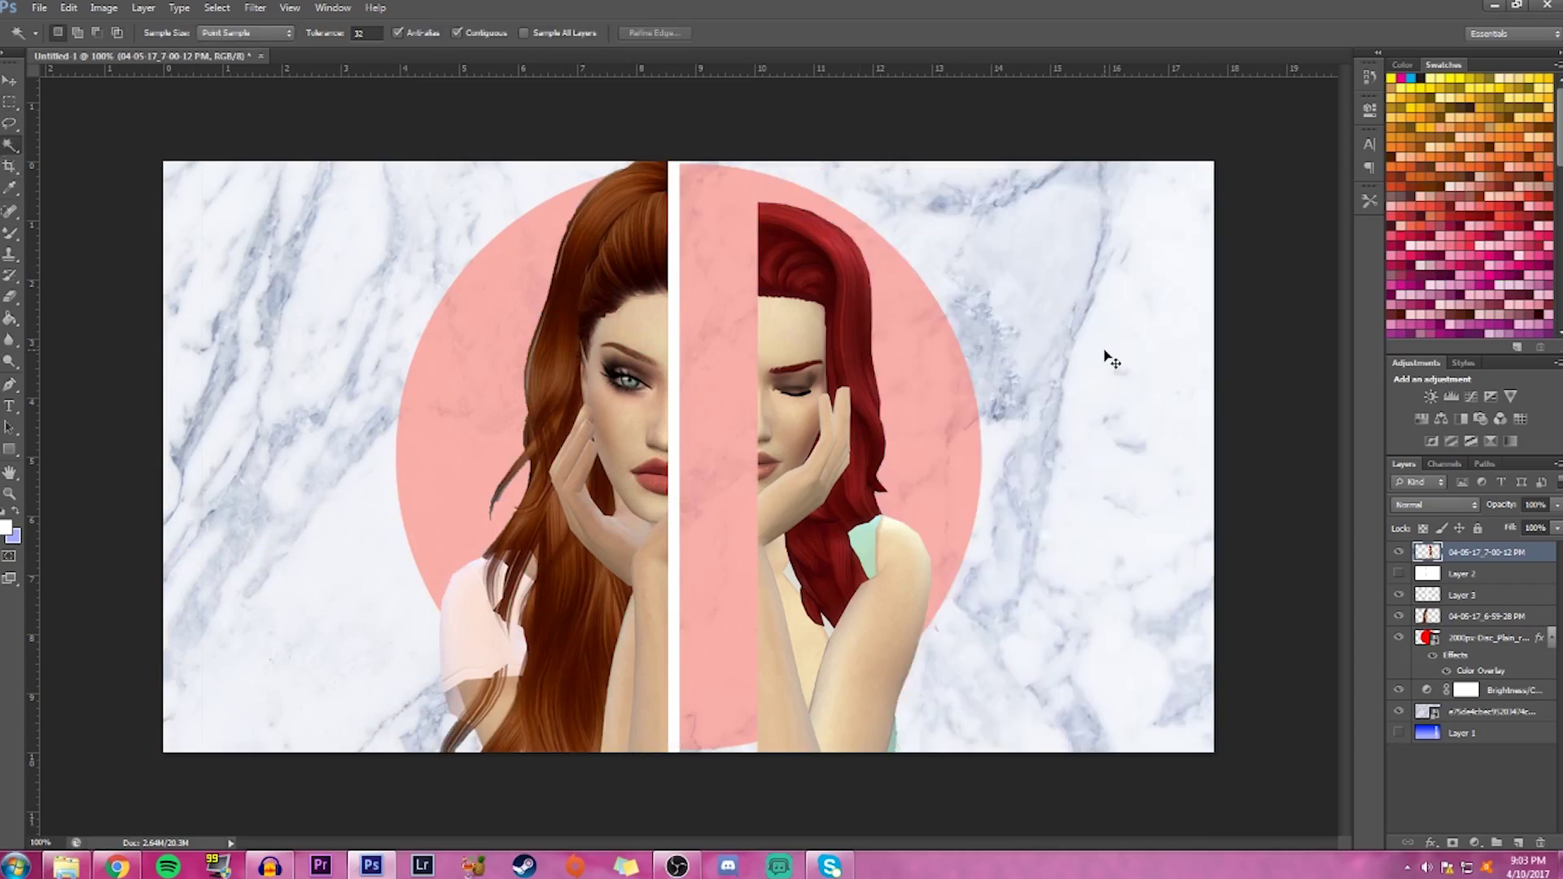
Scale the red-haired half to about 108%, apply the transformation and move its cut edge against the white line
left_click(10, 80)
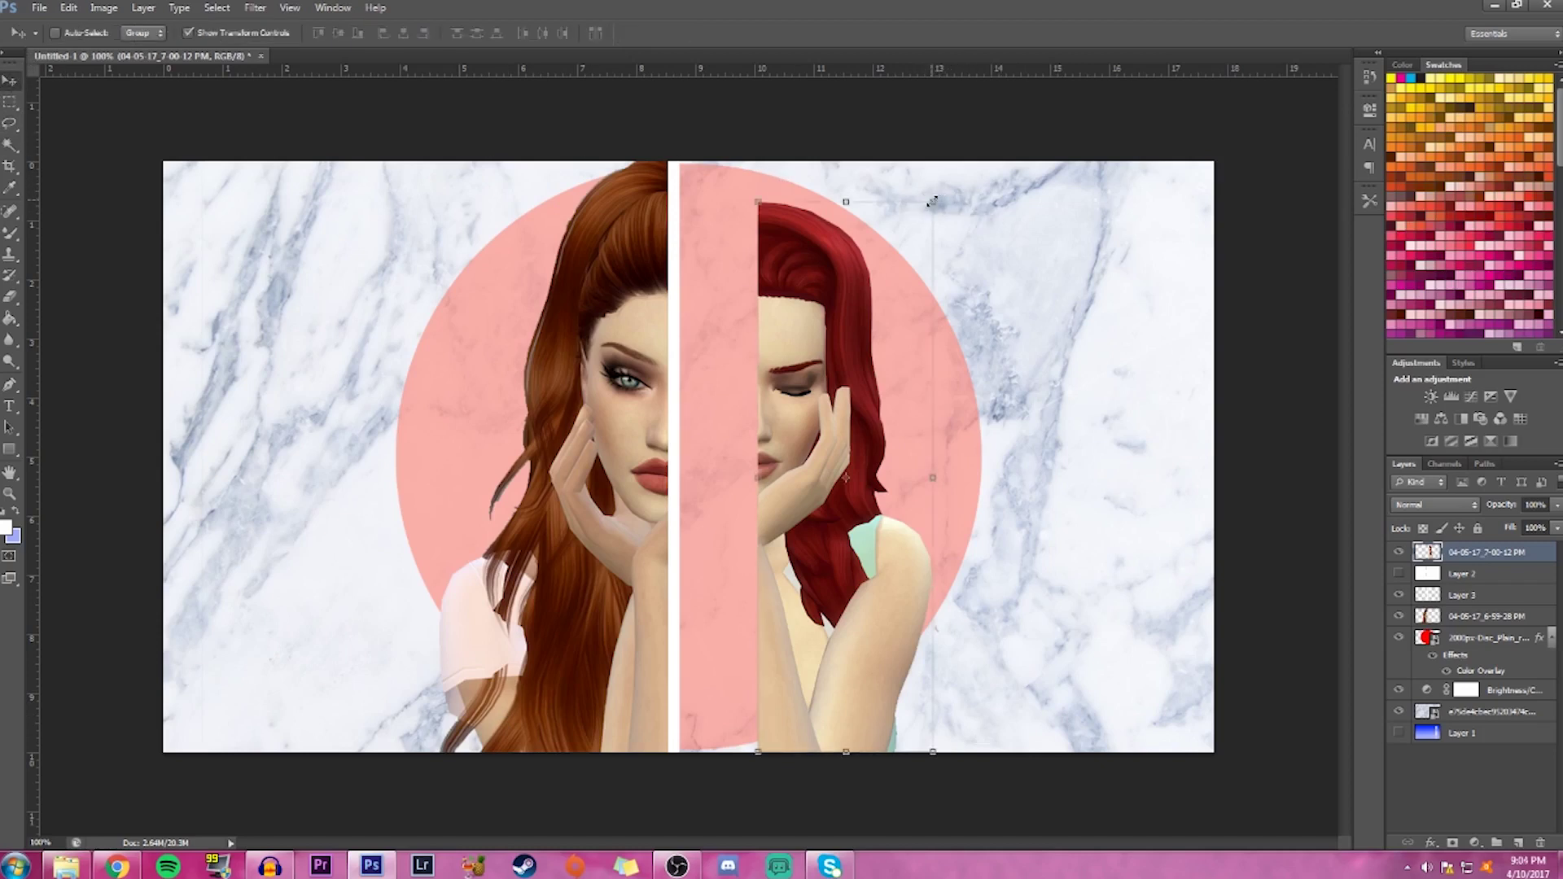
left_click_drag(931, 201, 947, 158)
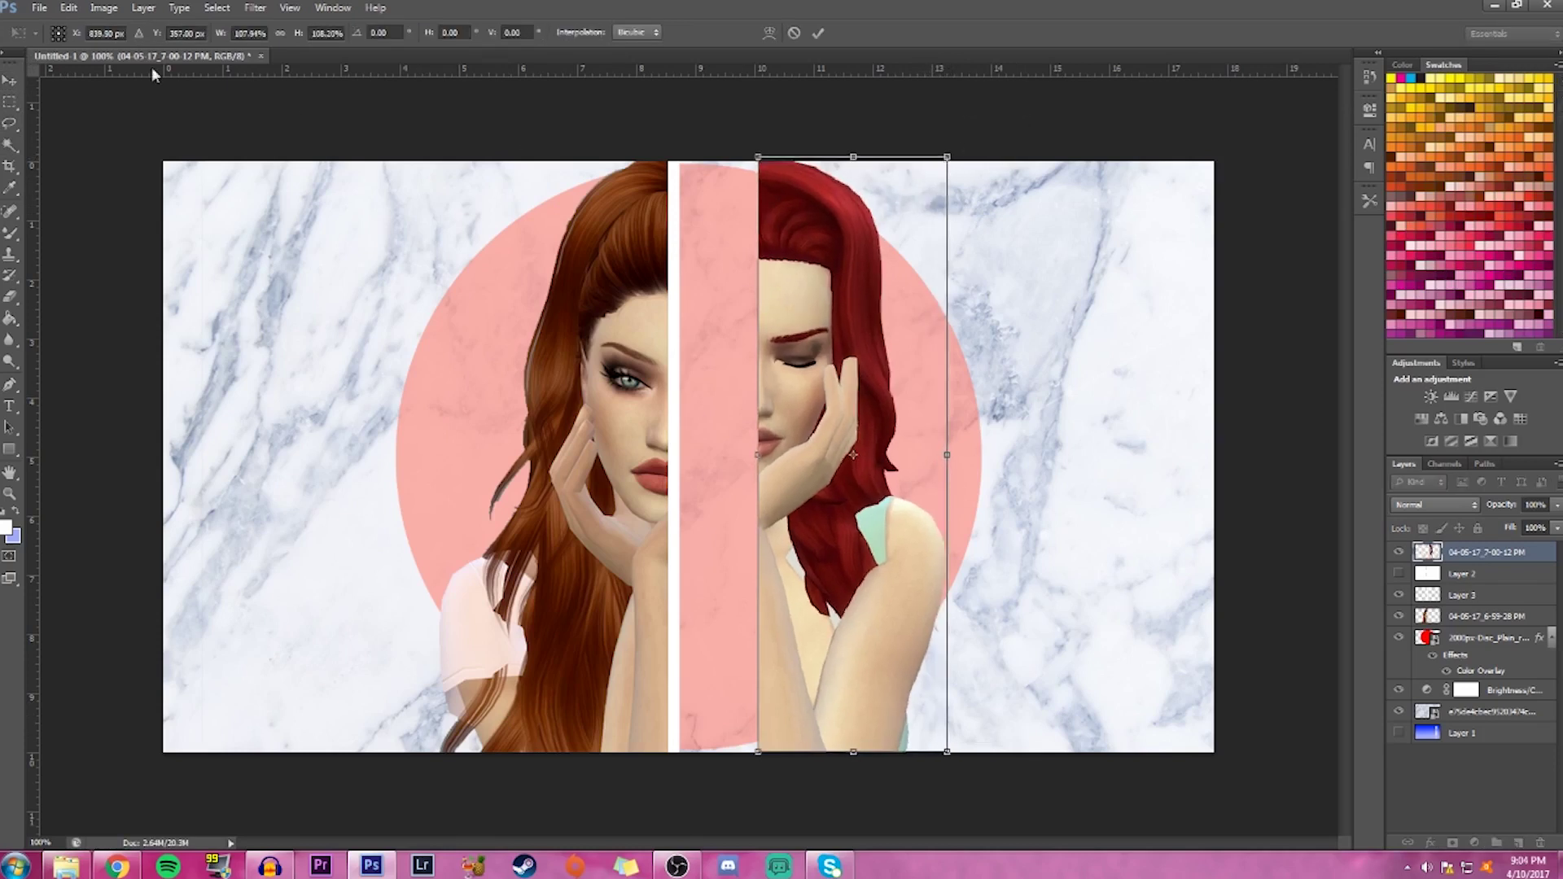
left_click(10, 80)
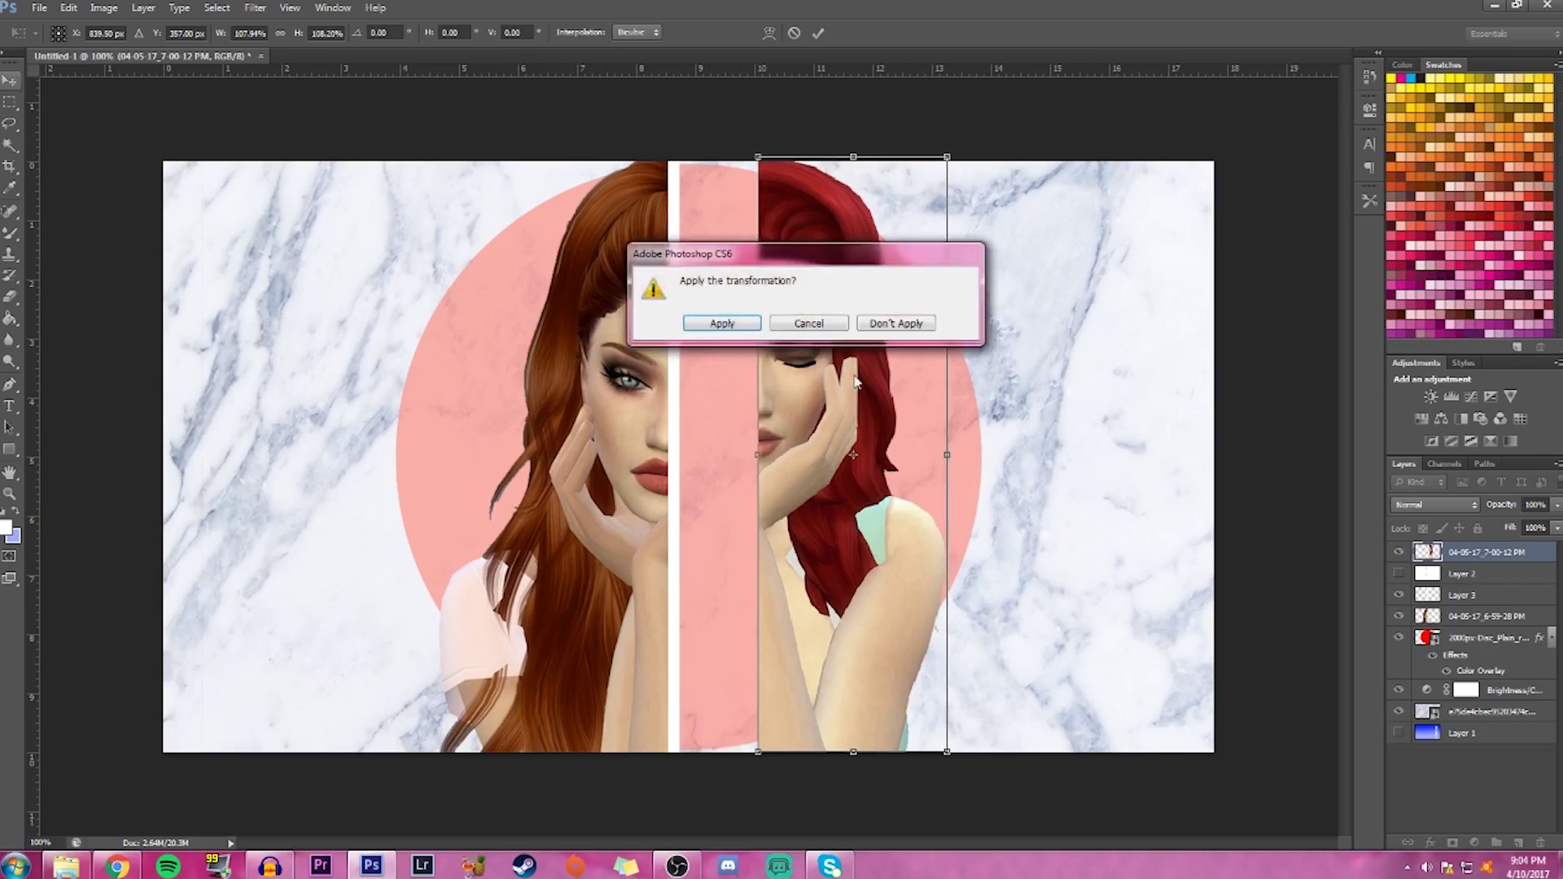
left_click(715, 324)
left_click_drag(814, 379, 747, 411)
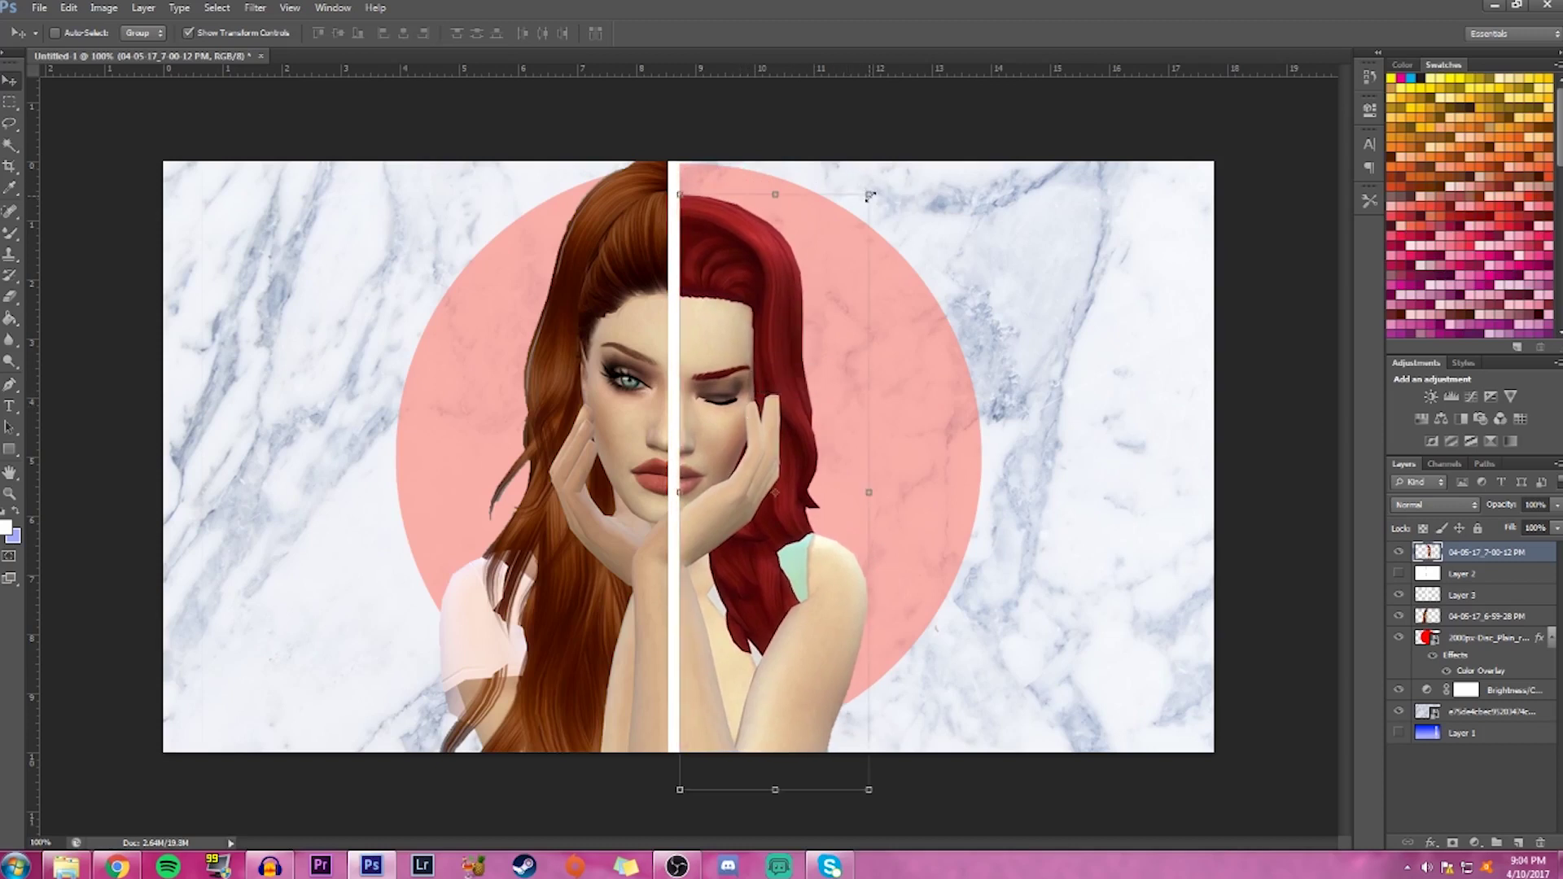
Enlarge the red-haired half again to about 112%, line its face up with the other half along the white line and apply
left_click_drag(869, 197, 920, 168)
left_click_drag(773, 299, 771, 320)
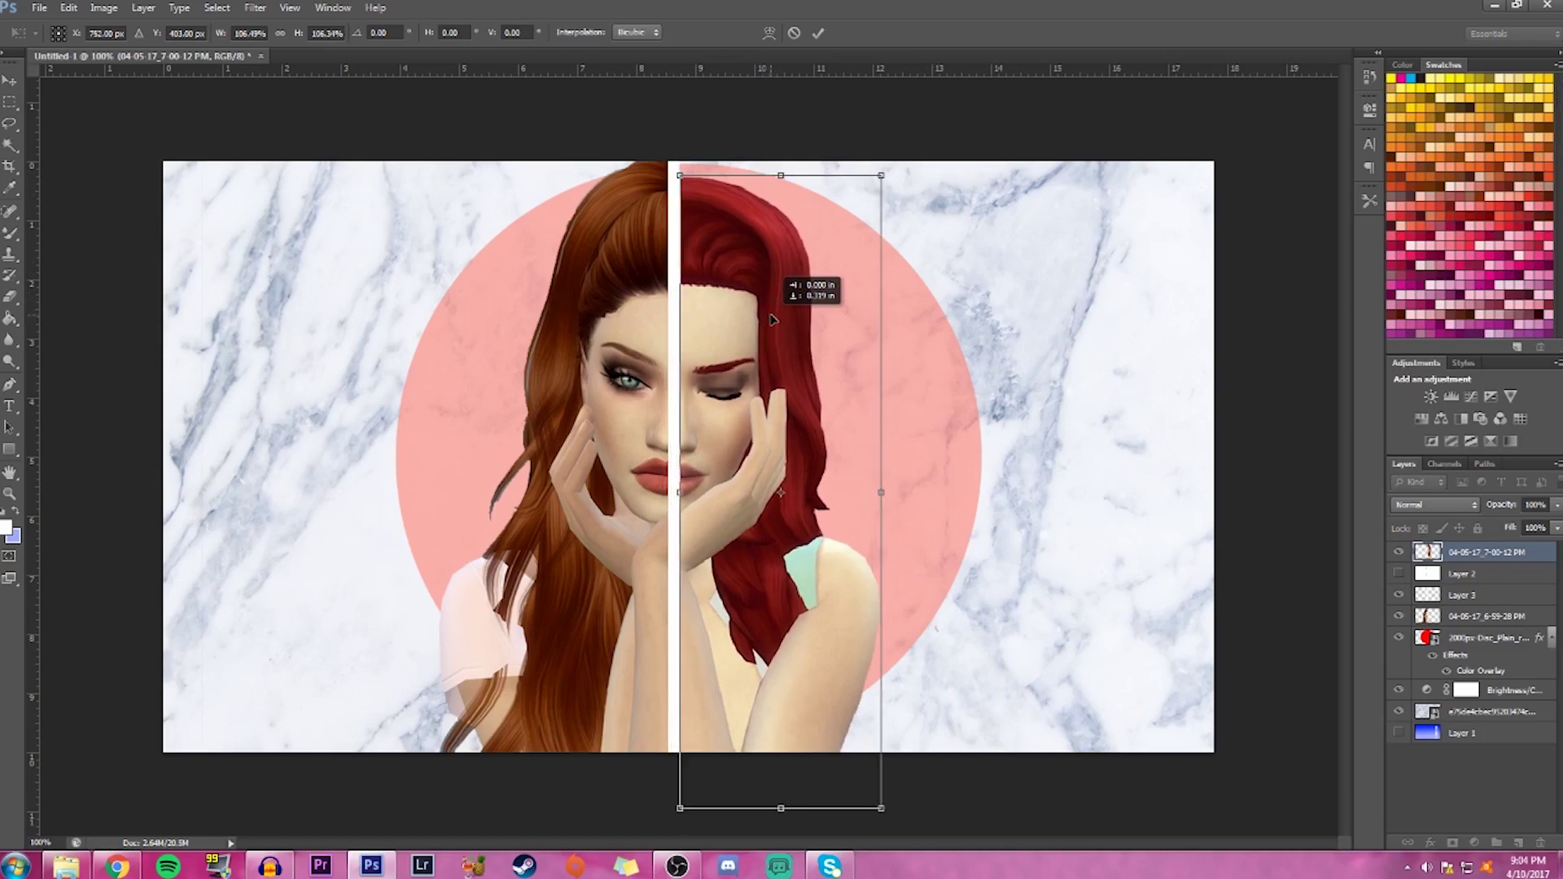
left_click_drag(772, 320, 774, 320)
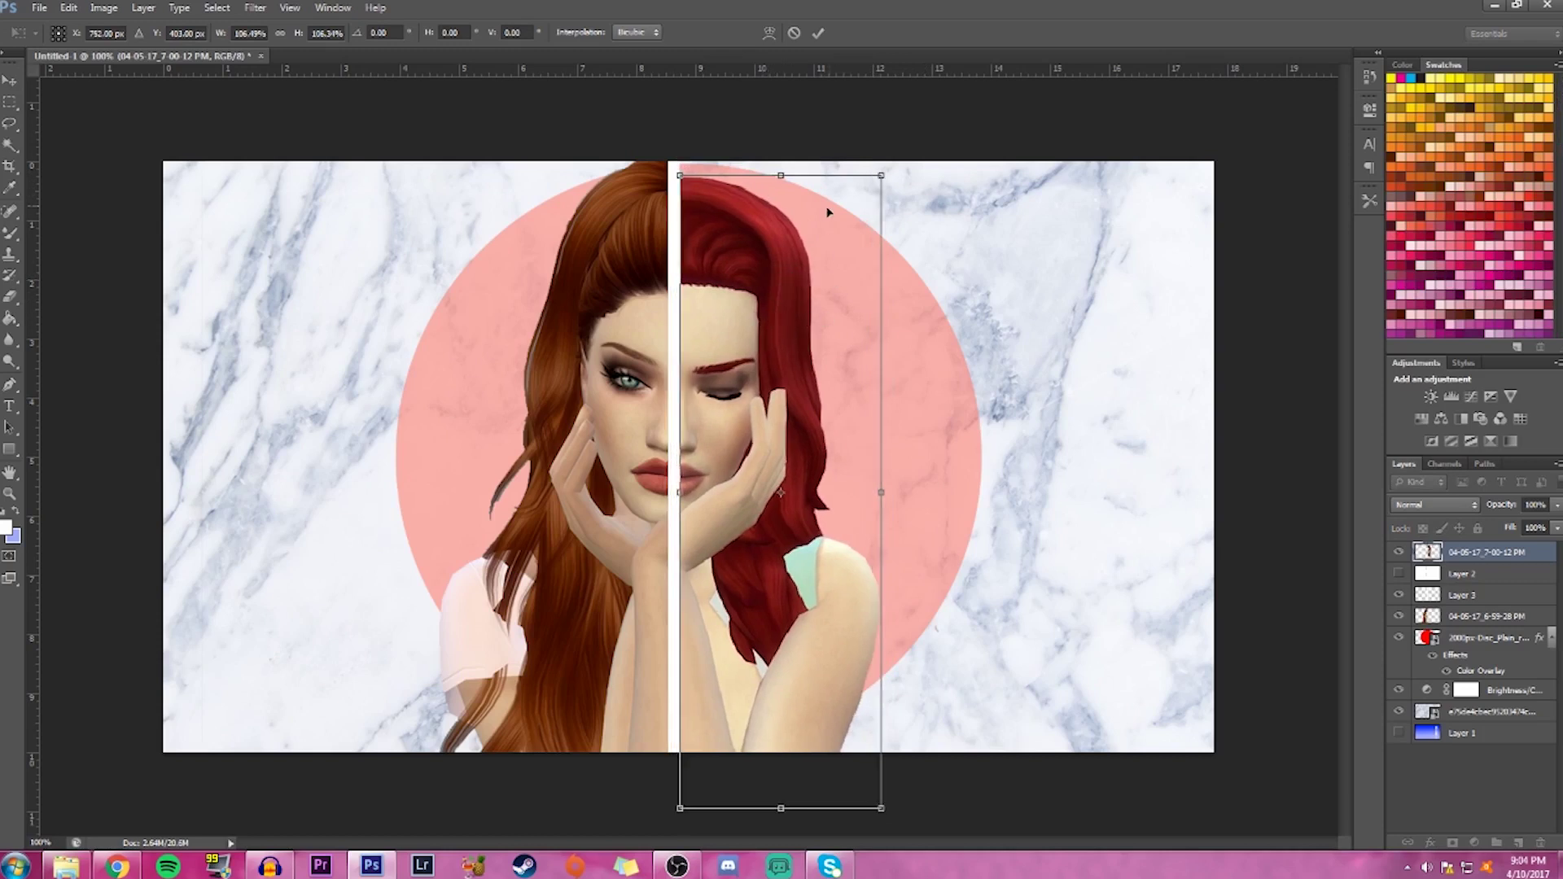
left_click_drag(881, 176, 916, 142)
mouse_move(730, 300)
left_mouse_down()
mouse_move(740, 331)
mouse_move(733, 315)
left_mouse_up()
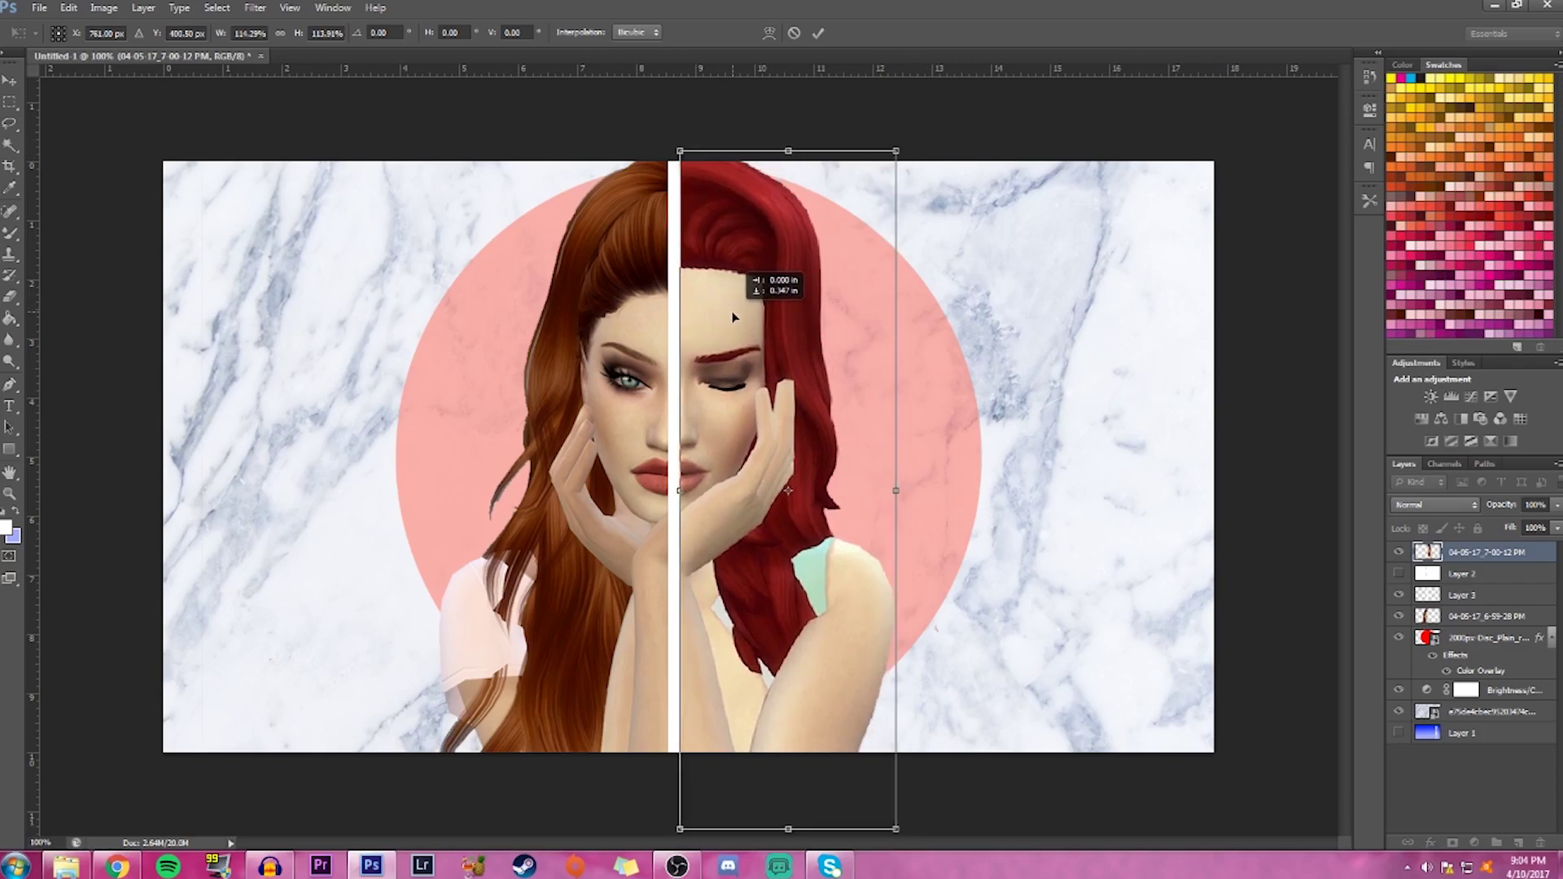
left_click_drag(732, 317, 734, 319)
left_click_drag(895, 149, 883, 152)
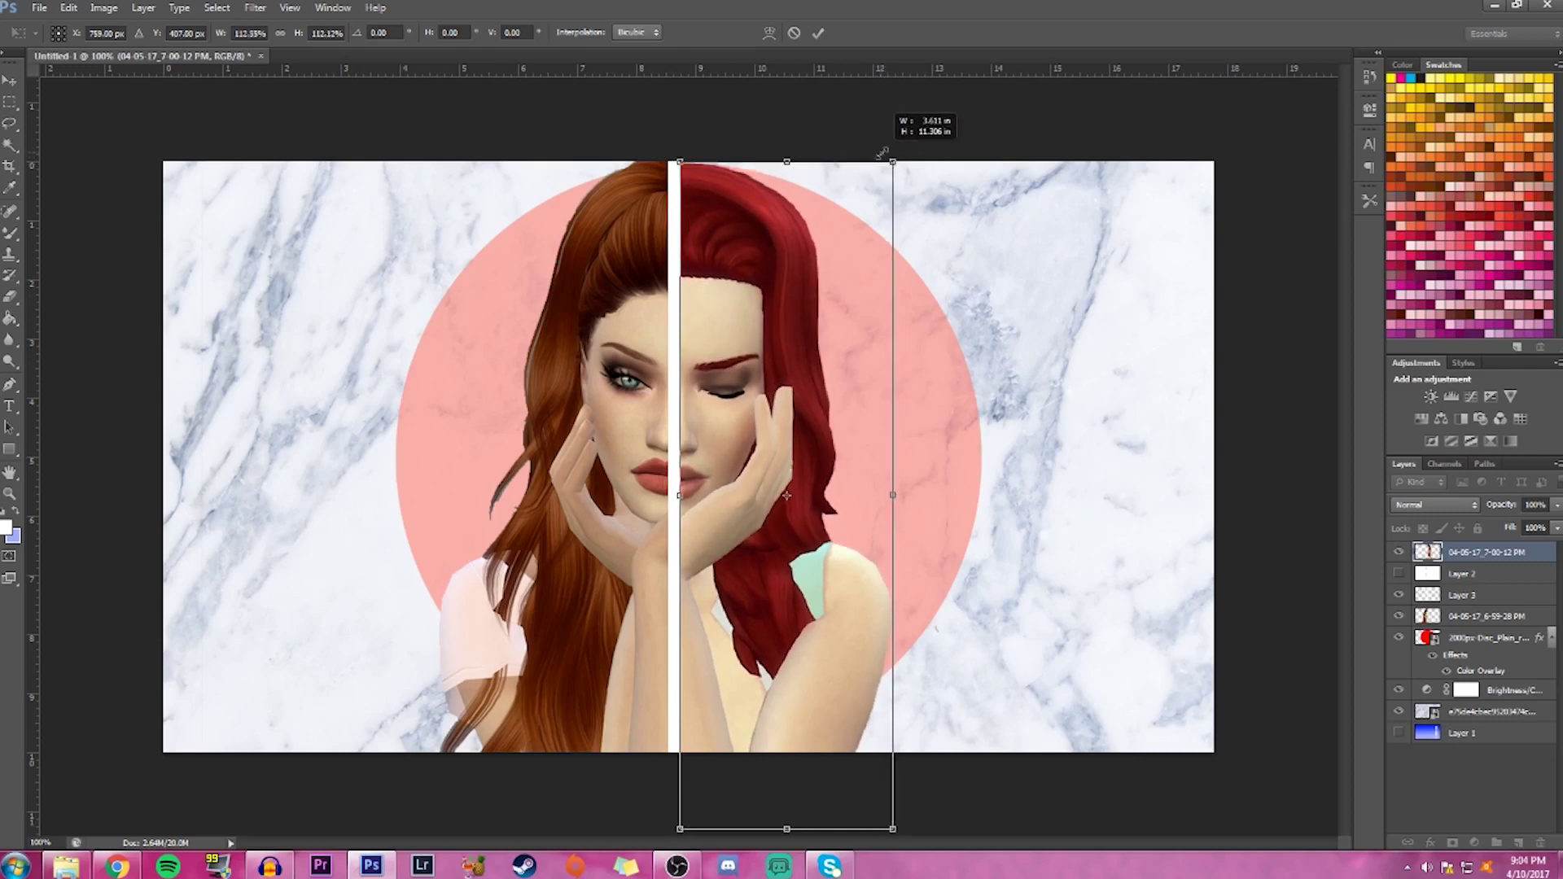
left_click_drag(883, 152, 890, 160)
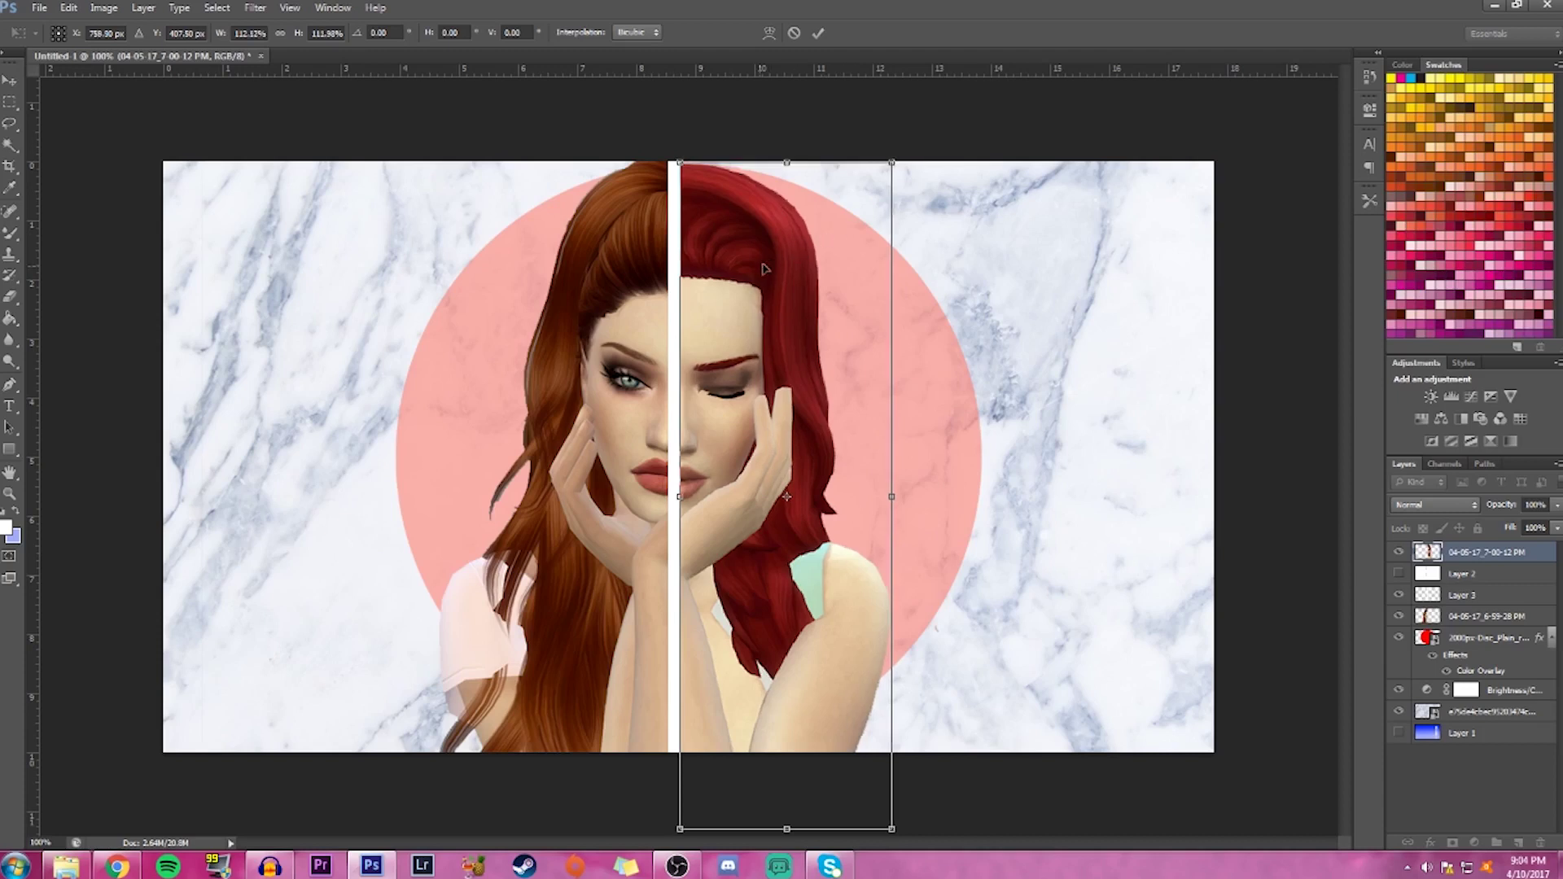
left_click_drag(730, 317, 733, 310)
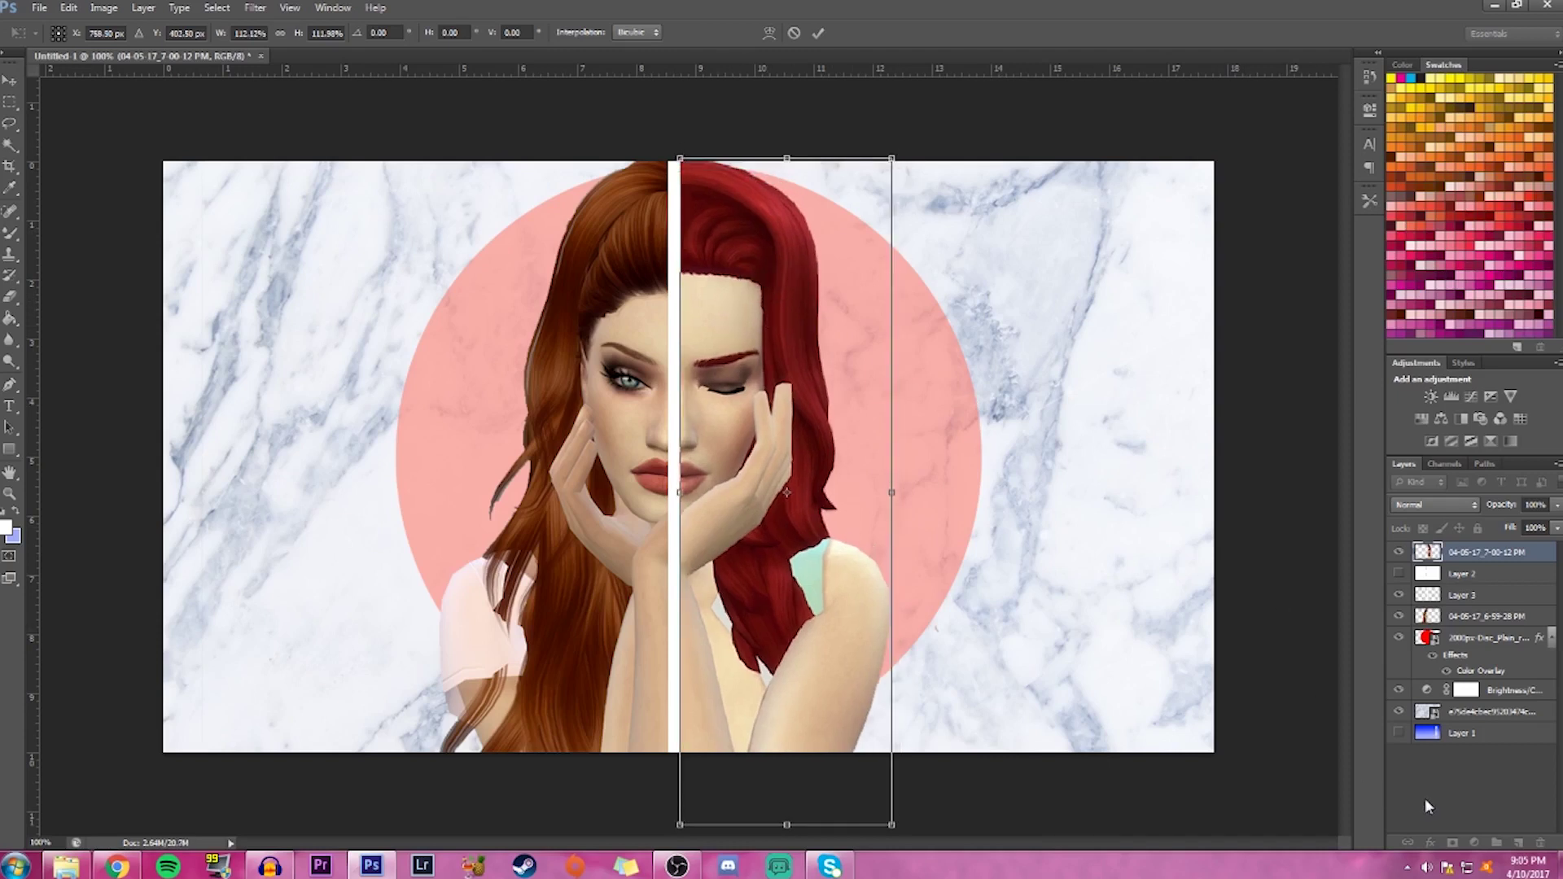
left_click(819, 33)
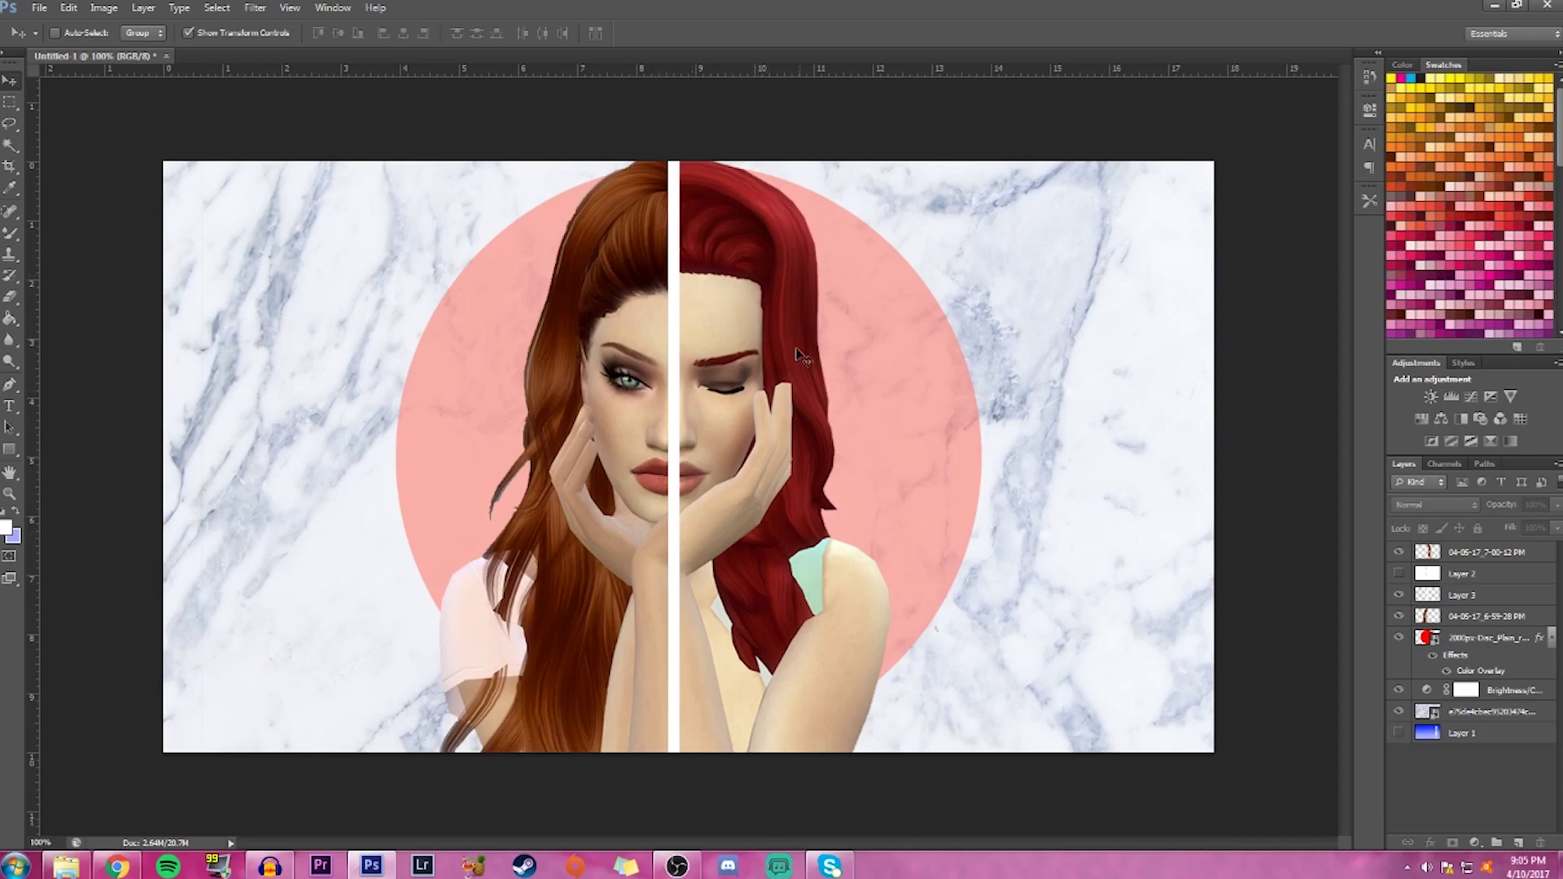
Reselect the red-haired character layer and shift it vertically along the white line to match the other face
left_click(726, 288)
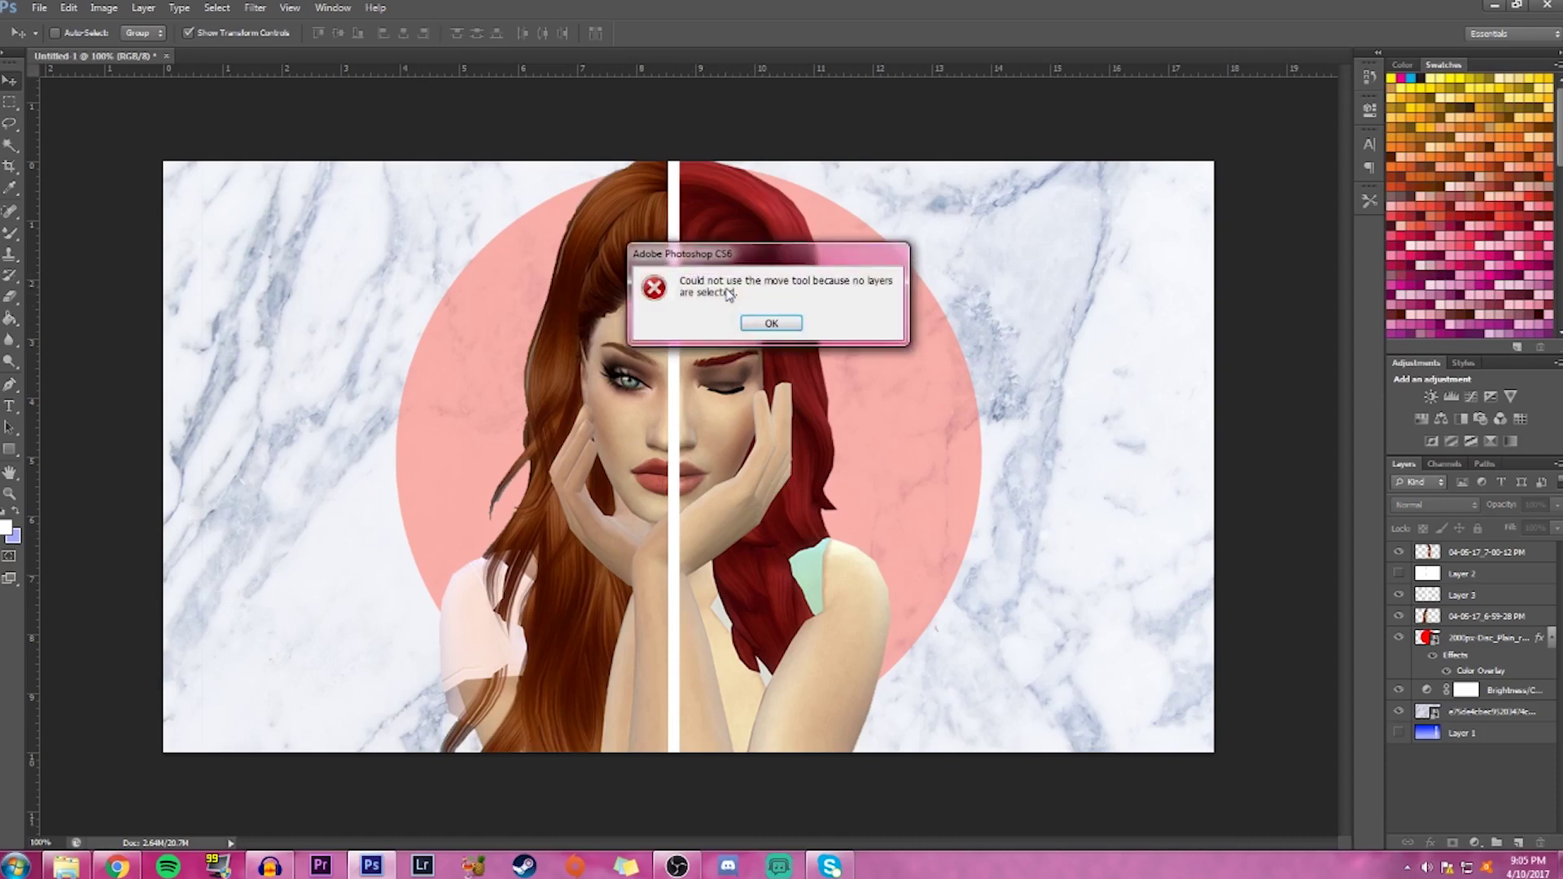
left_click(771, 322)
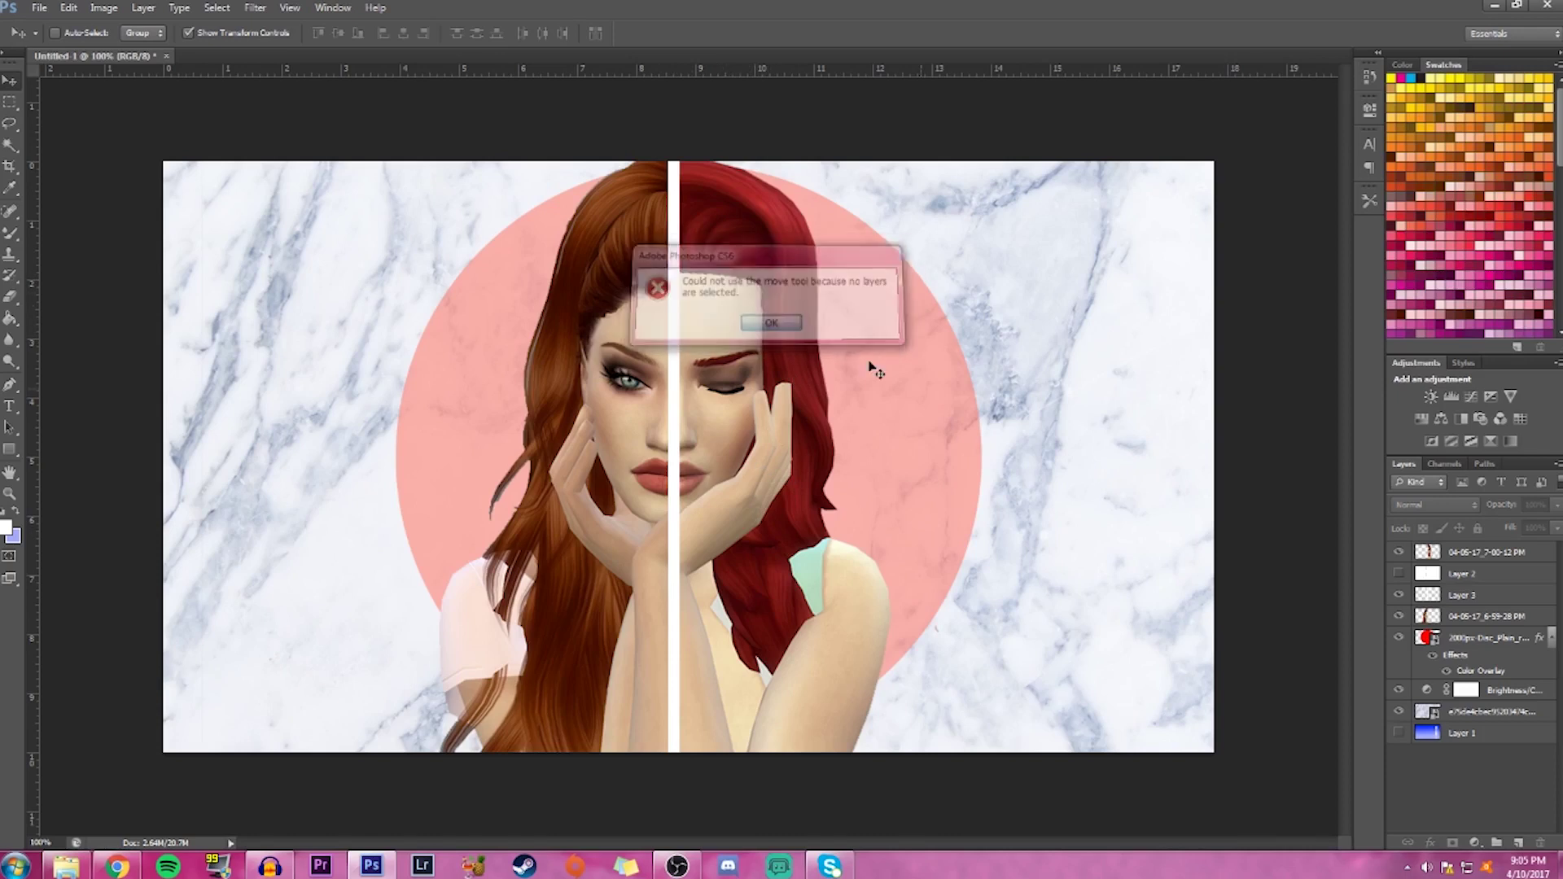
left_click(1515, 555)
mouse_move(756, 344)
left_mouse_down()
mouse_move(777, 367)
mouse_move(777, 348)
mouse_move(732, 380)
mouse_move(765, 363)
mouse_move(753, 356)
left_mouse_up()
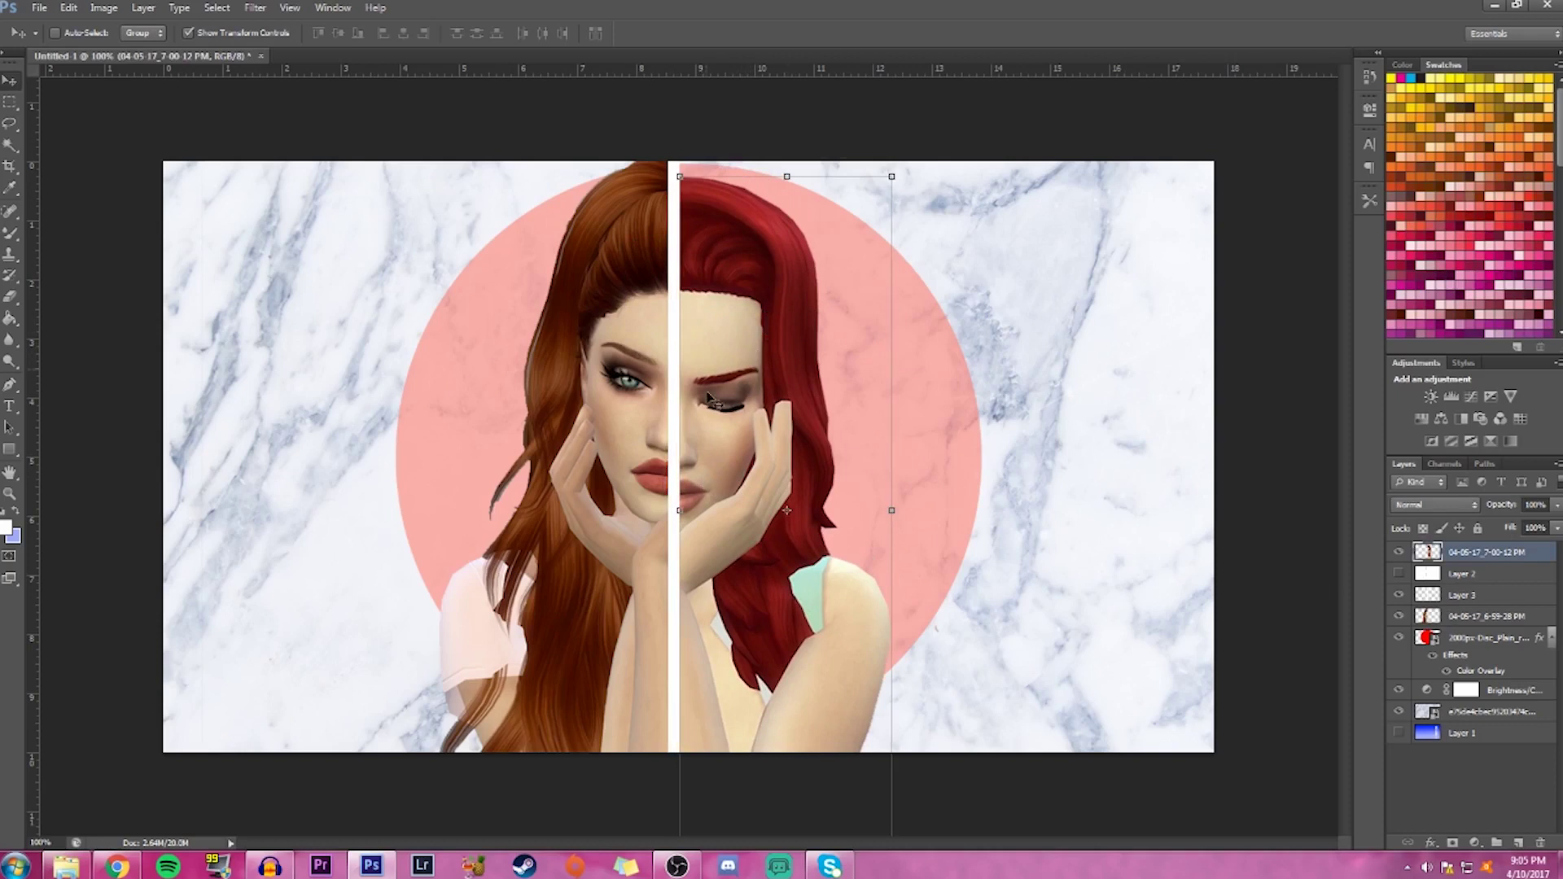
left_click_drag(742, 379, 738, 346)
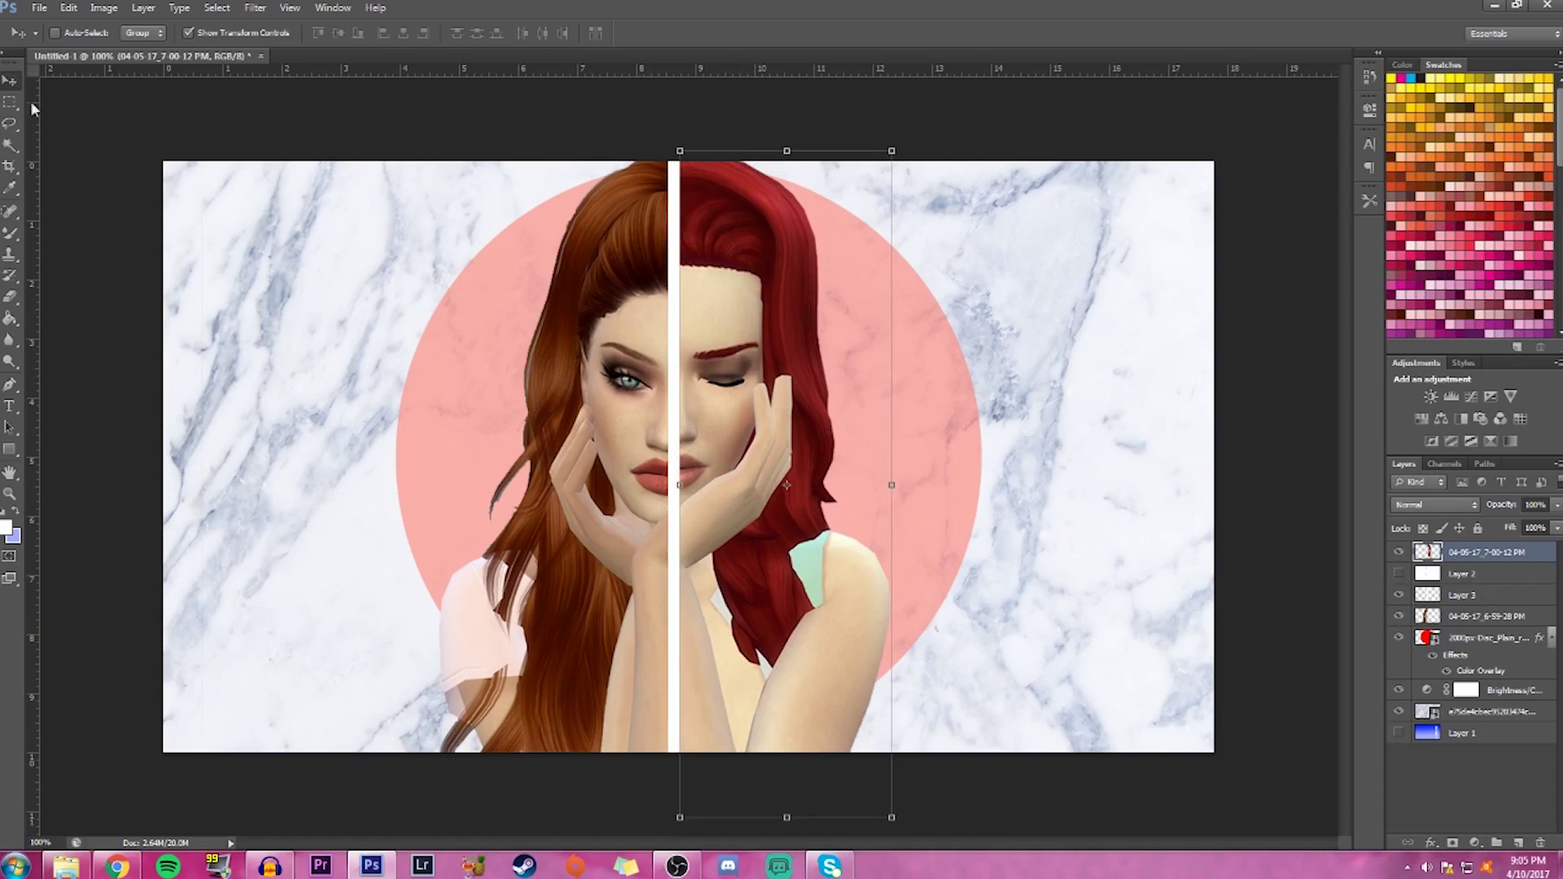
Hide the white strip on Layer 3 and move the red-haired half directly against the other character's cut edge
left_click(1512, 576)
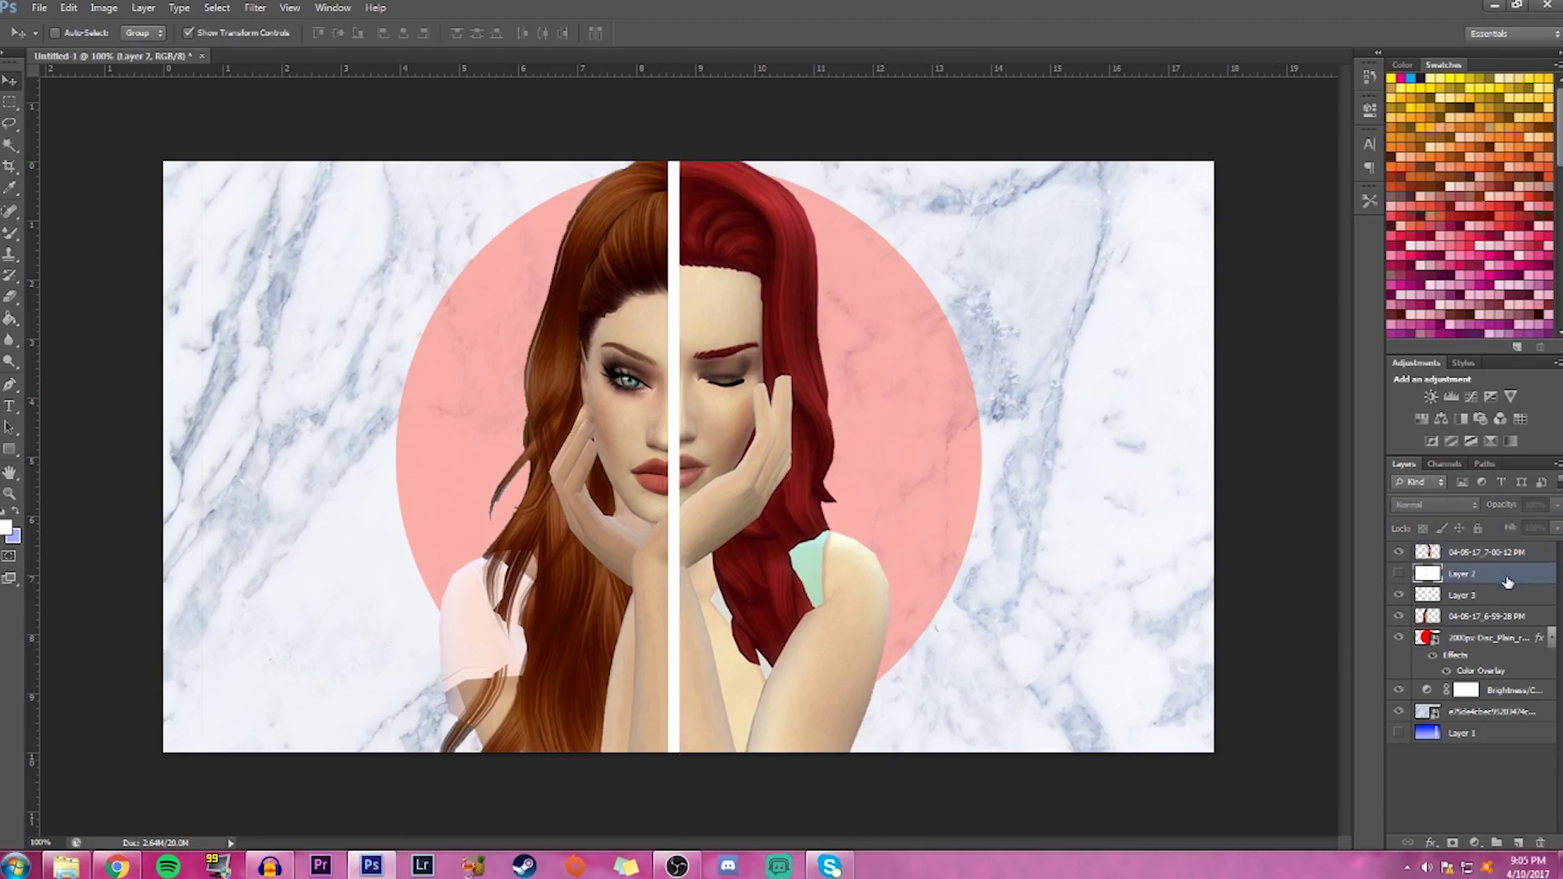
left_click(1509, 600)
left_click(1398, 595)
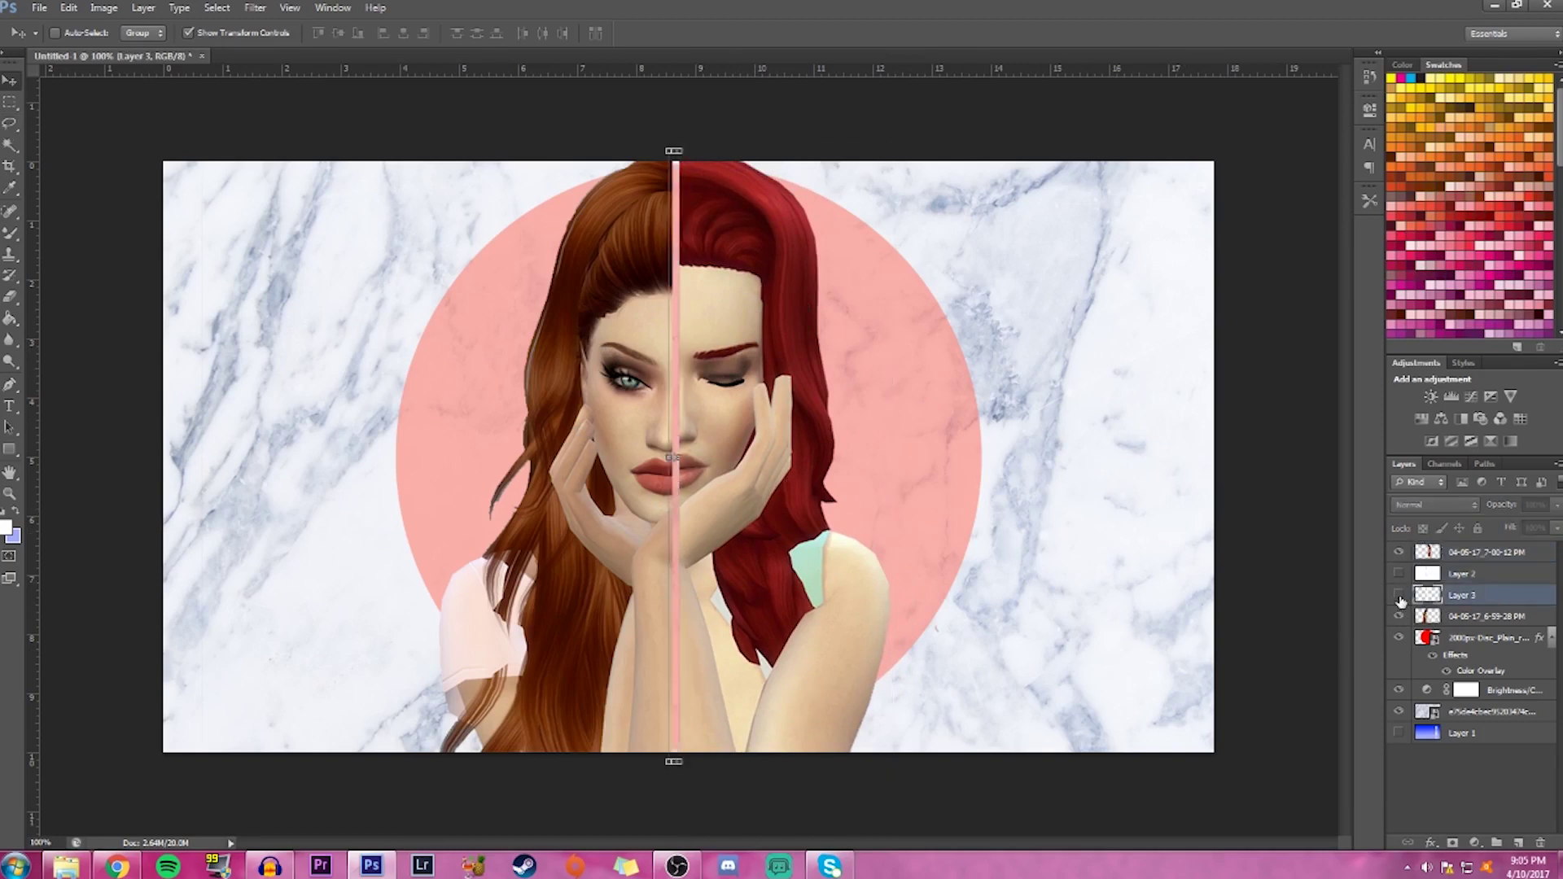
left_click(1508, 553)
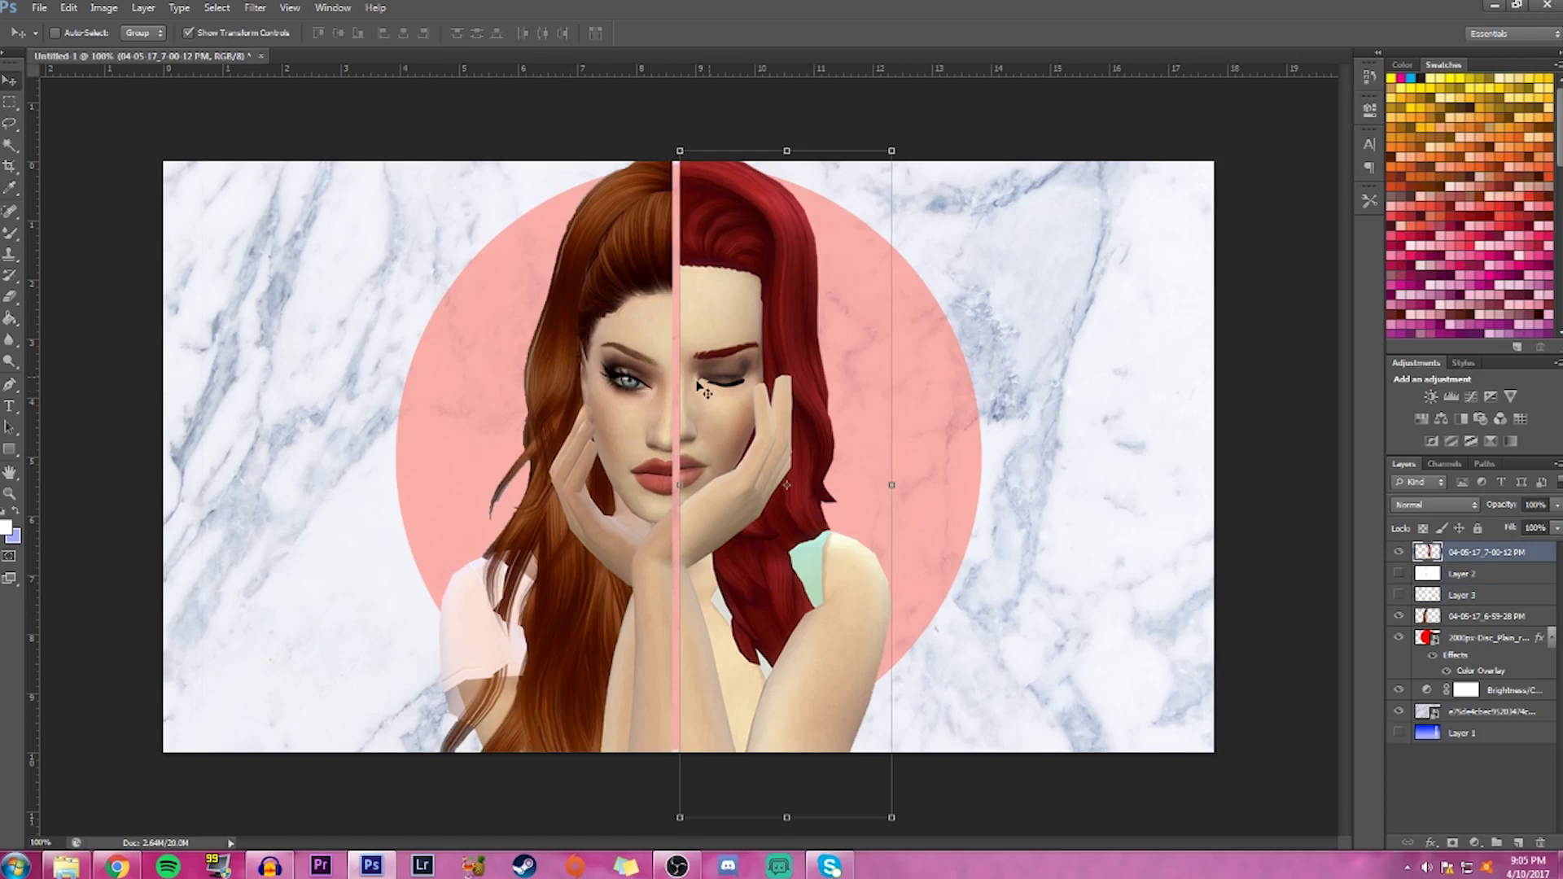
left_click_drag(760, 394, 747, 396)
left_click(1539, 843)
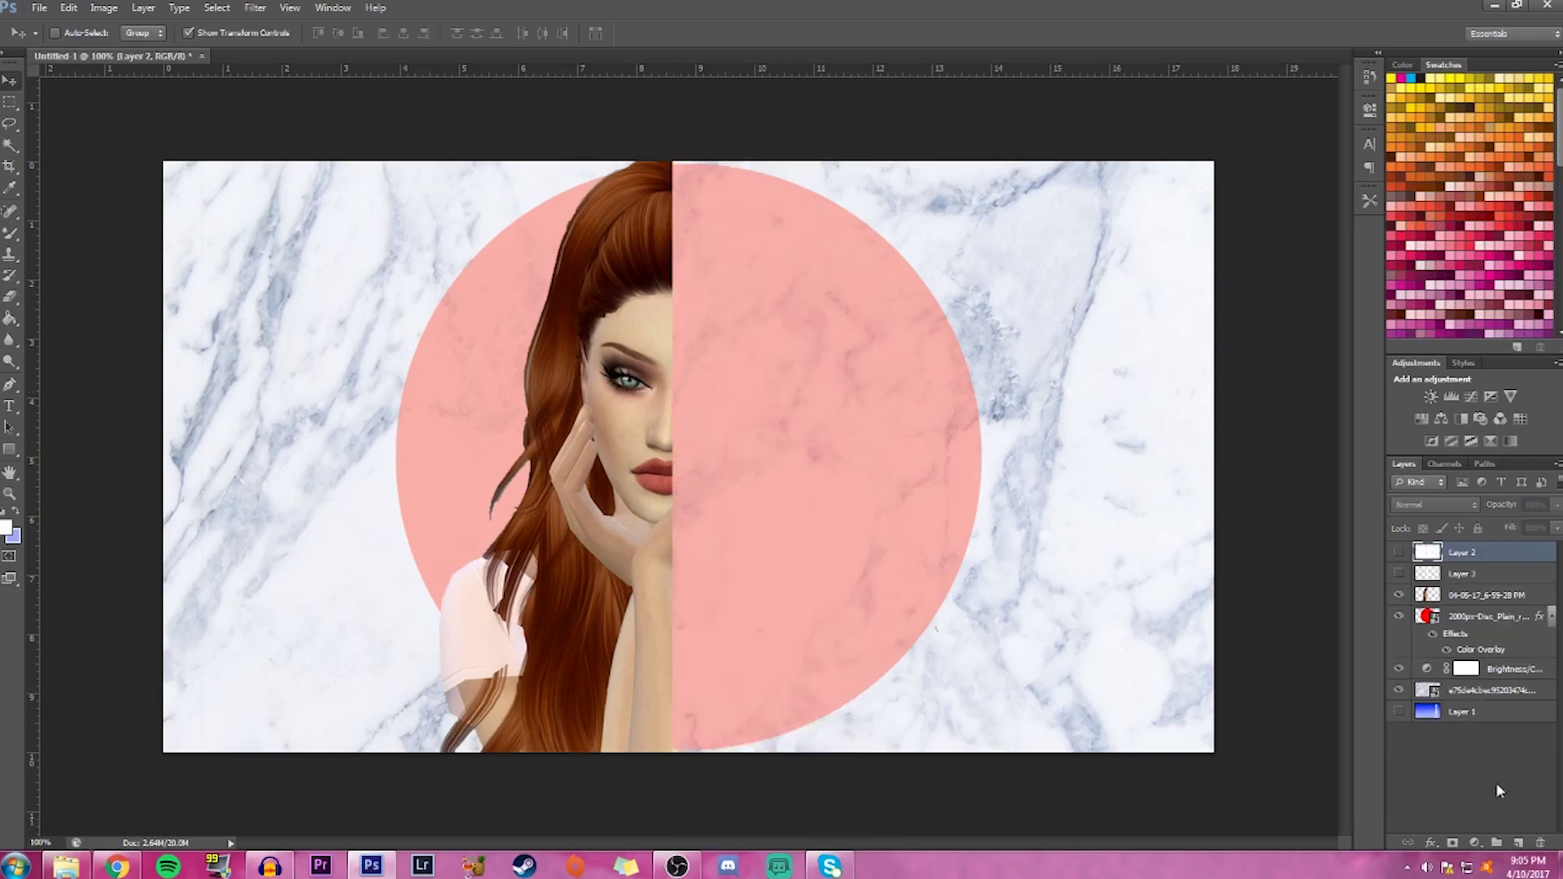
key("ctrl+z")
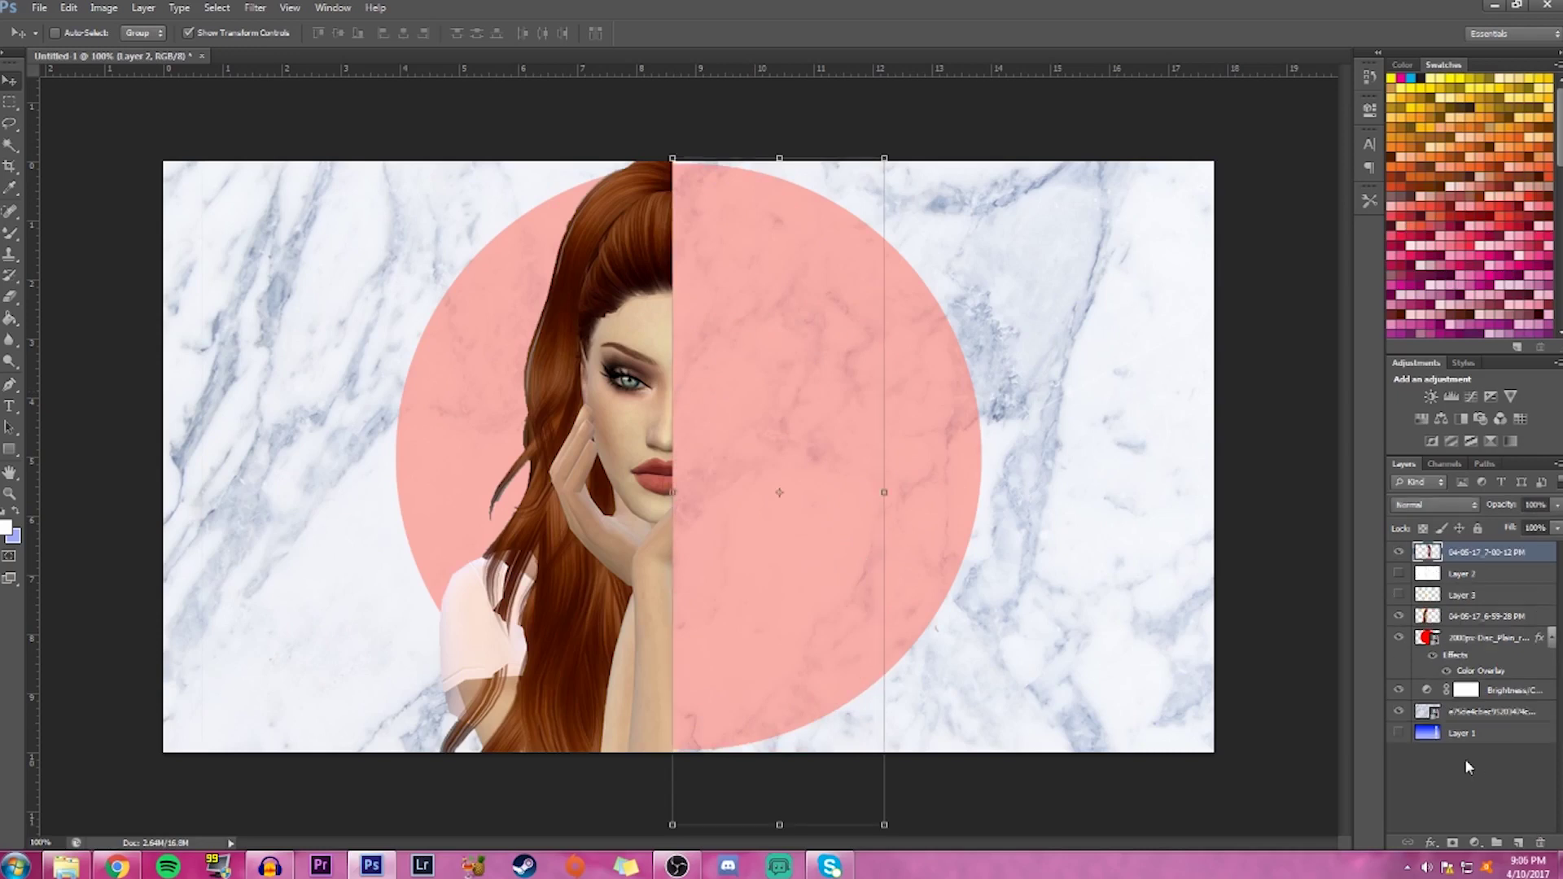
left_click(1457, 759)
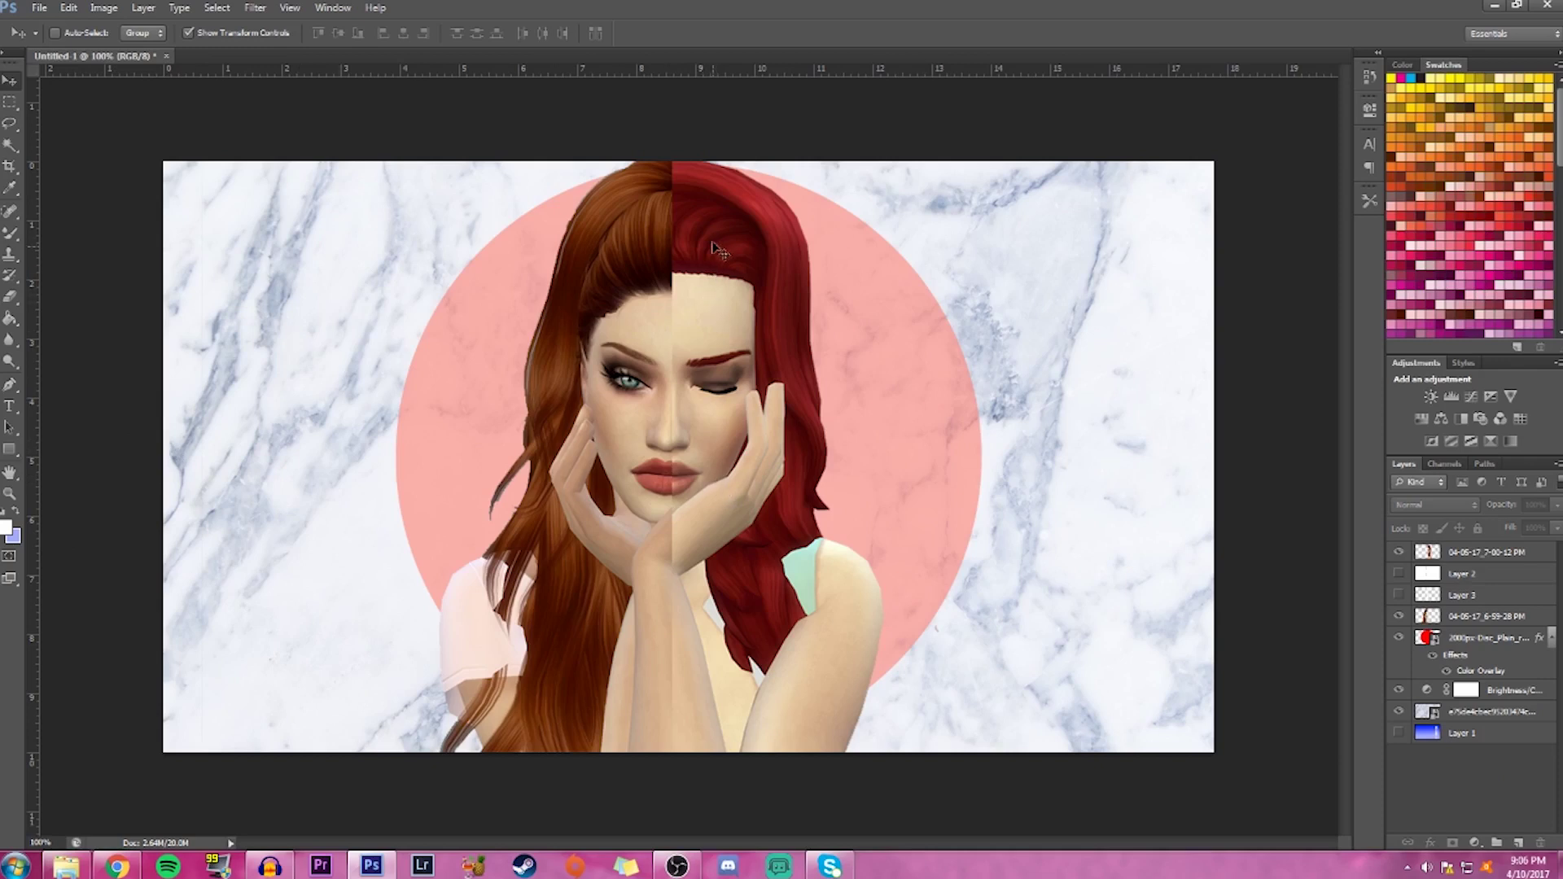
left_click(741, 522)
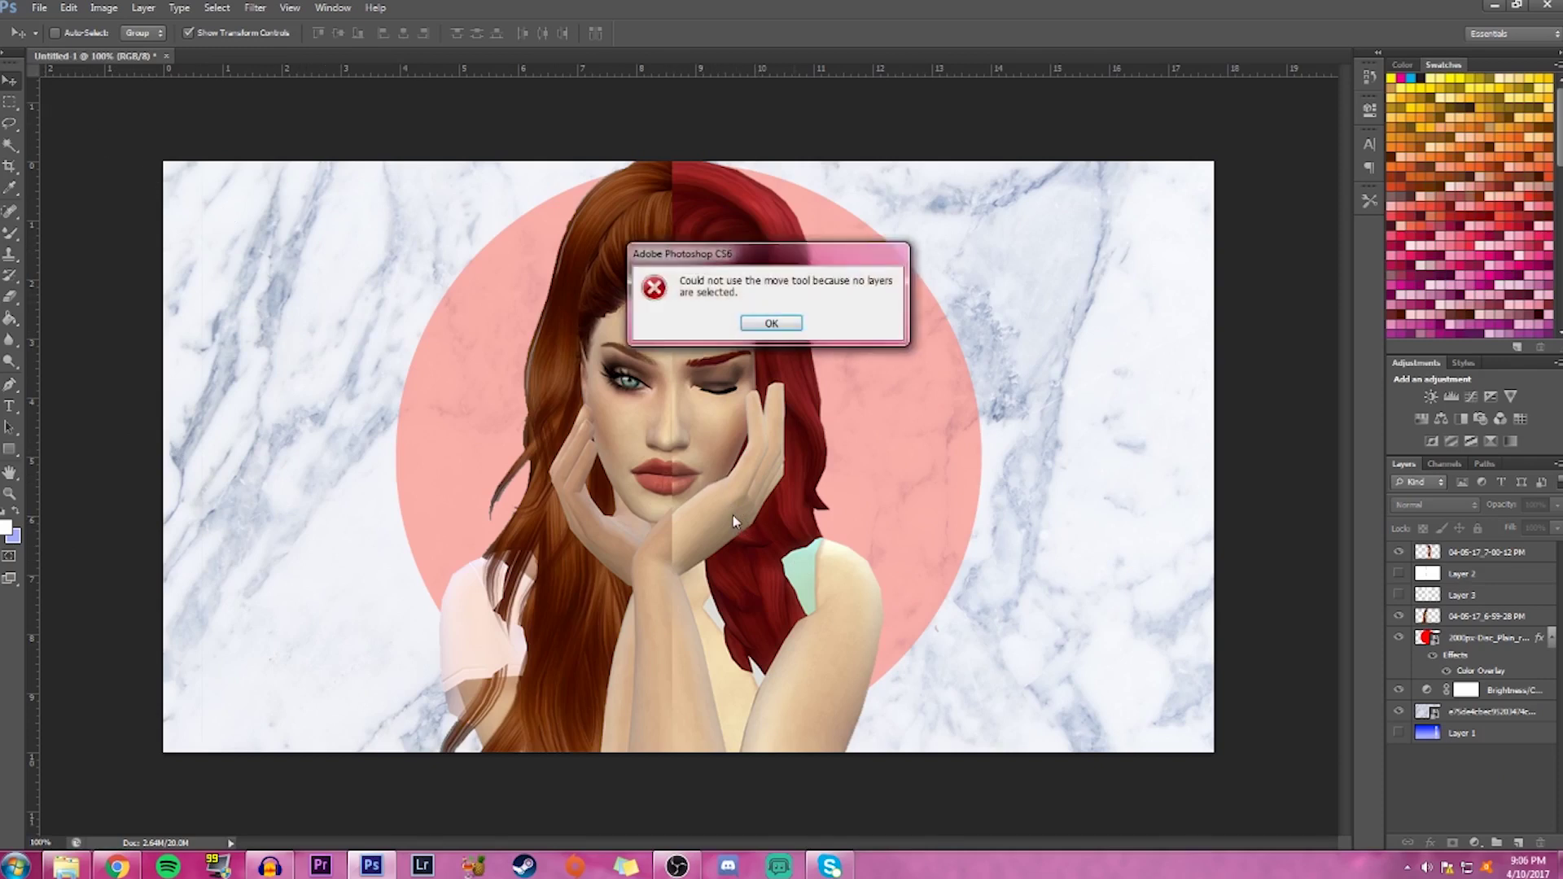
left_click(772, 325)
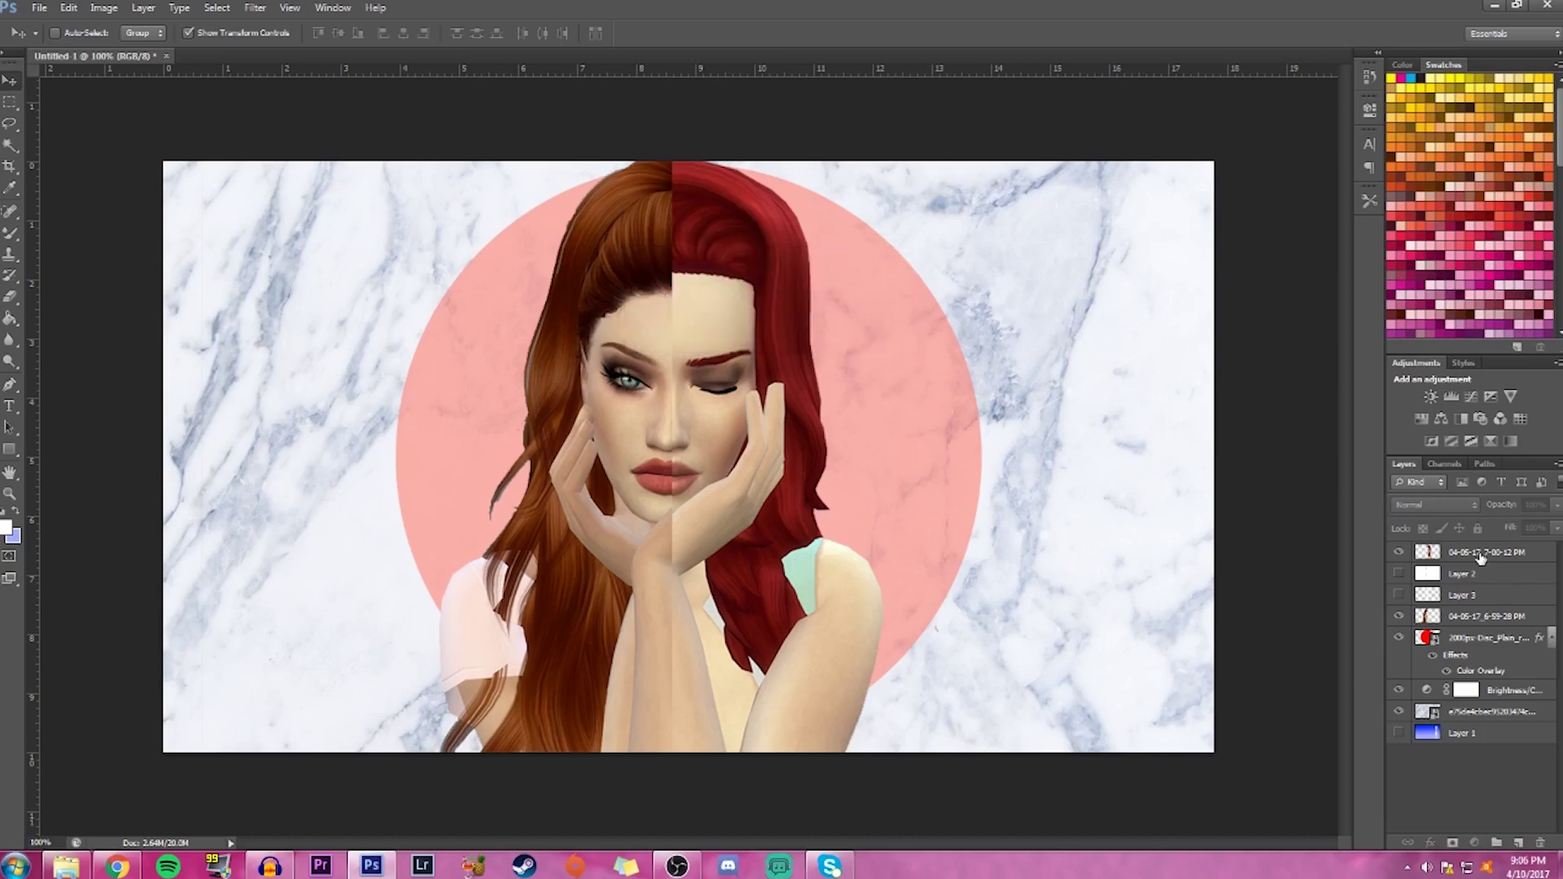
Reselect the red-haired character half, scale it down to about 93%, line its face up with the other half and apply
left_click(1498, 554)
left_click_drag(800, 502, 799, 493)
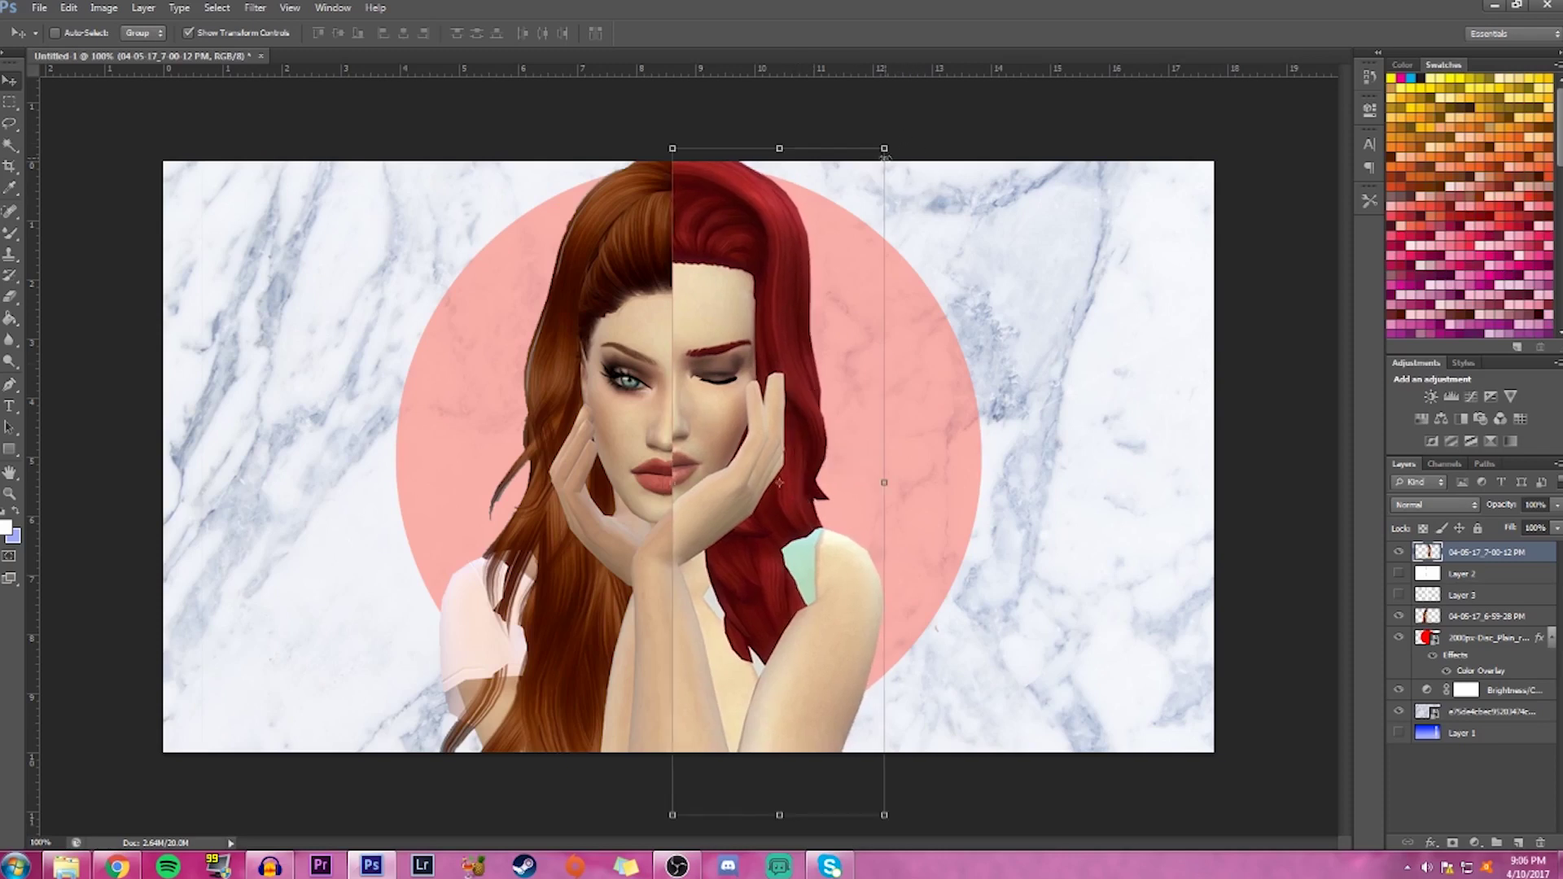
mouse_move(885, 153)
left_mouse_down()
mouse_move(879, 169)
mouse_move(902, 154)
left_mouse_up()
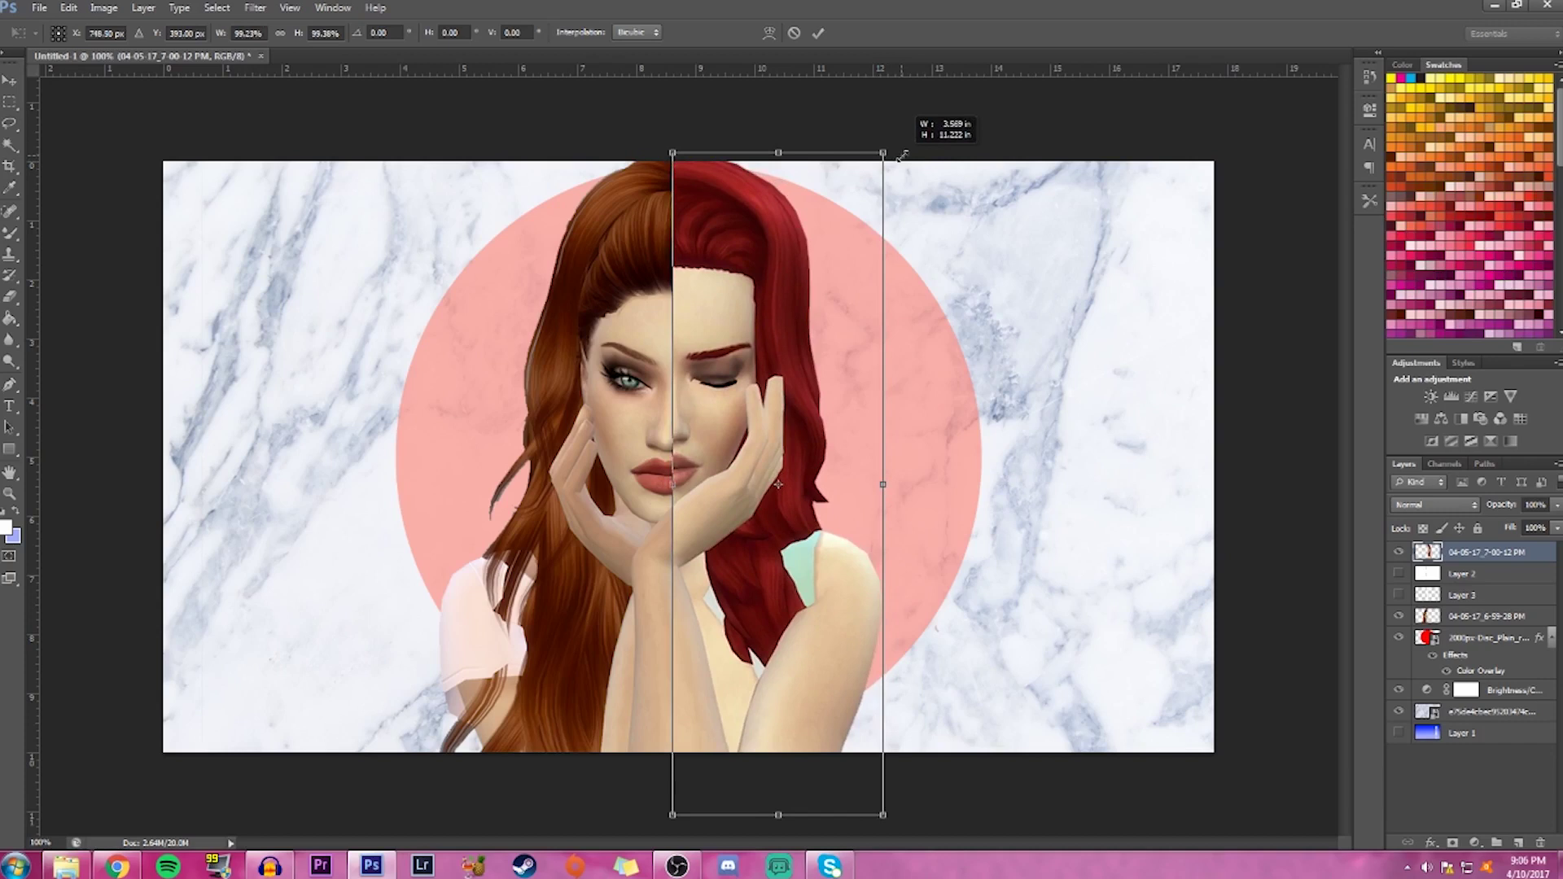
left_click_drag(902, 154, 887, 200)
mouse_move(784, 430)
left_mouse_down()
mouse_move(787, 377)
mouse_move(787, 405)
left_mouse_up()
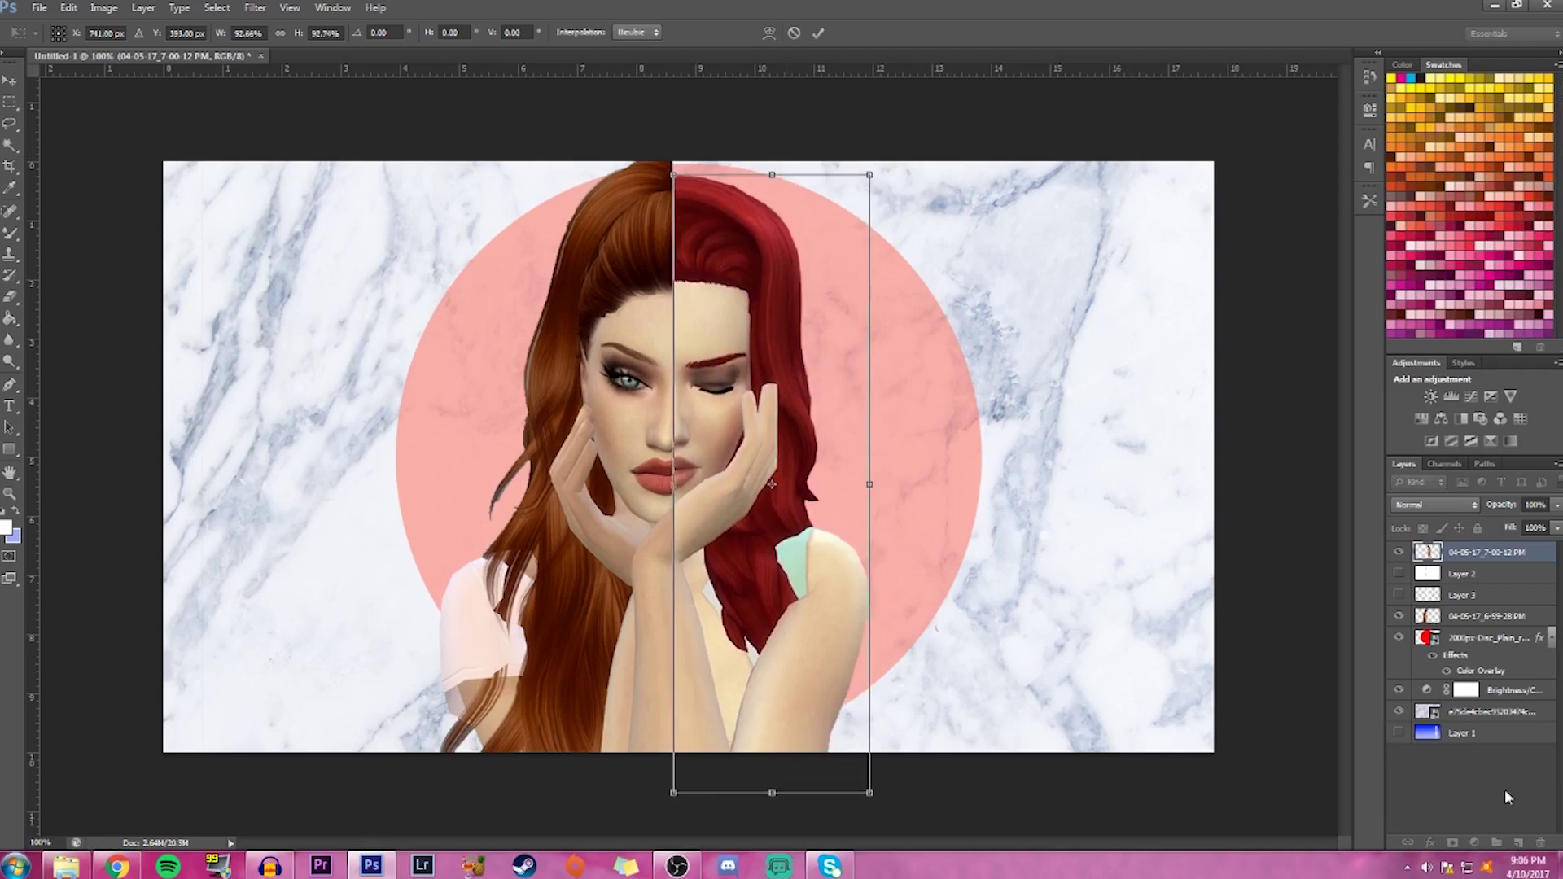
left_click(817, 34)
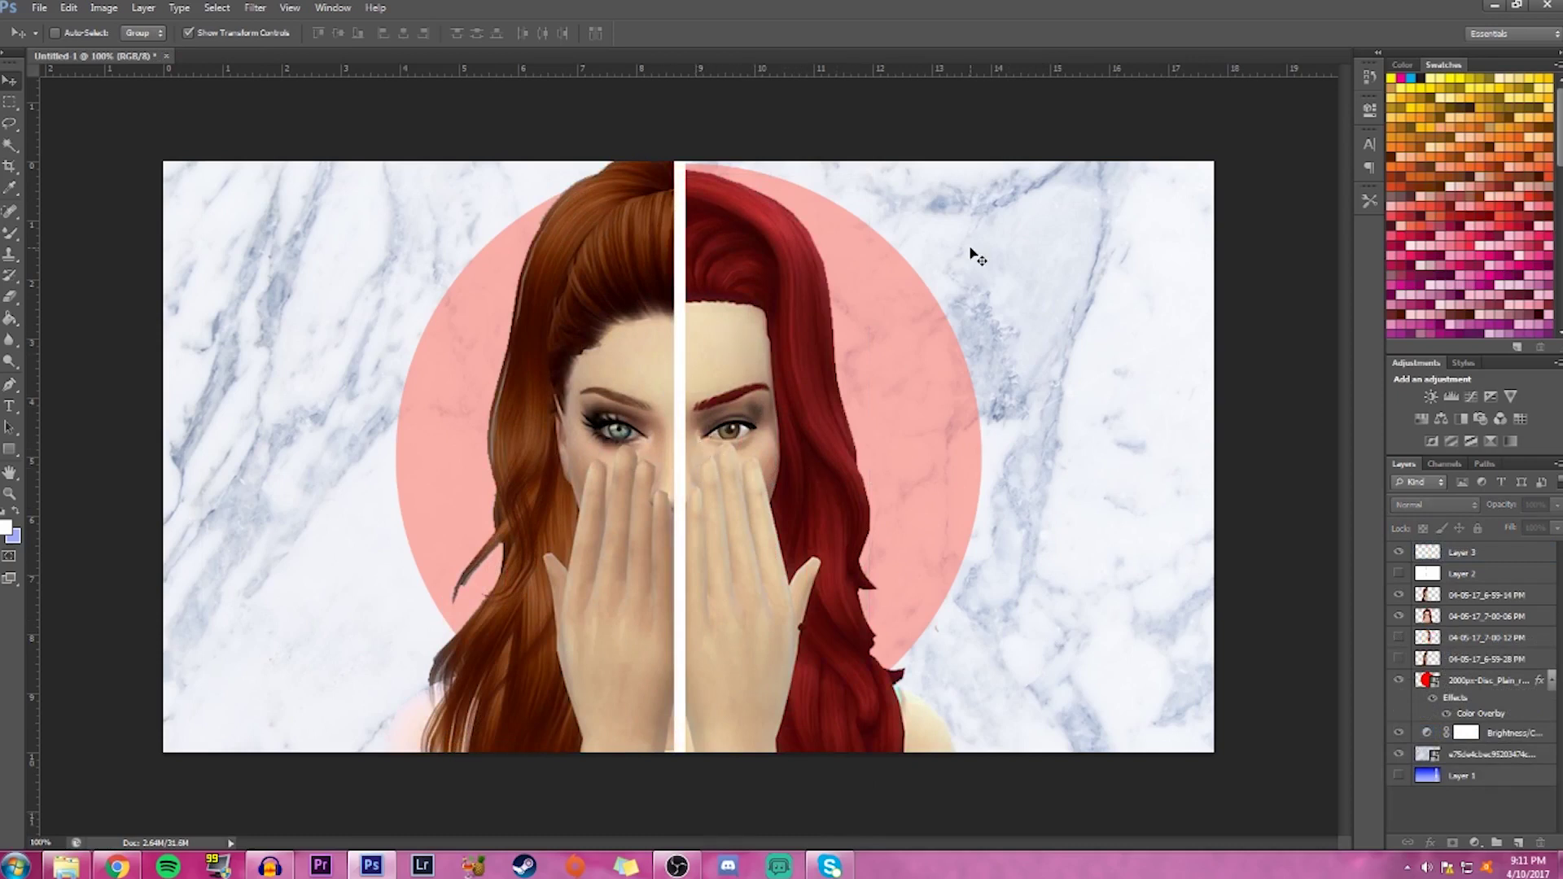
left_click(6, 495)
left_click(57, 34)
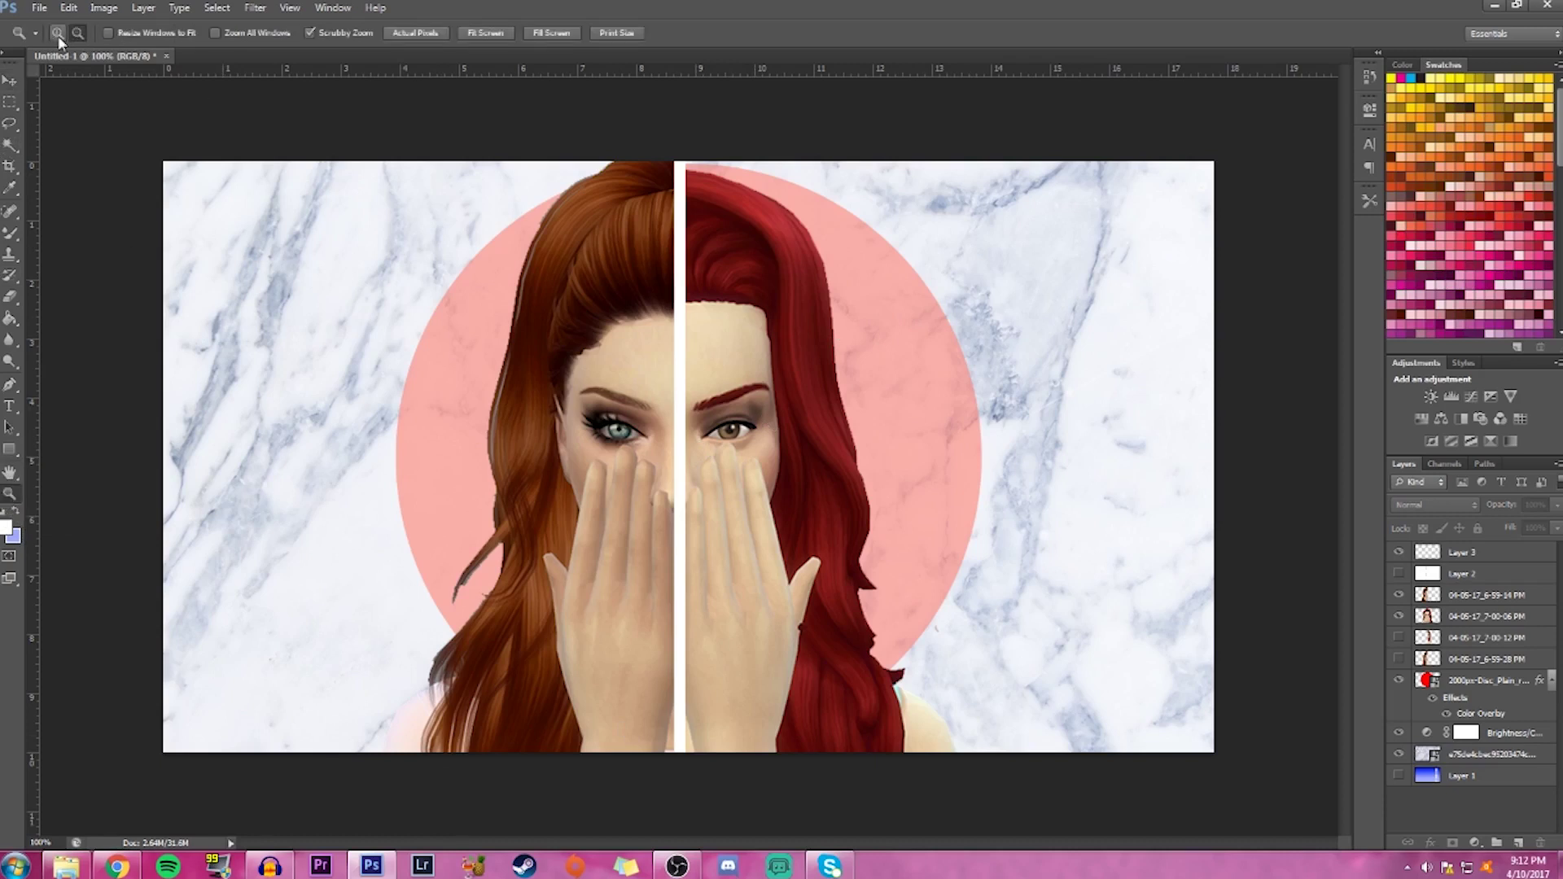
left_click(72, 34)
left_click_drag(307, 401, 308, 399)
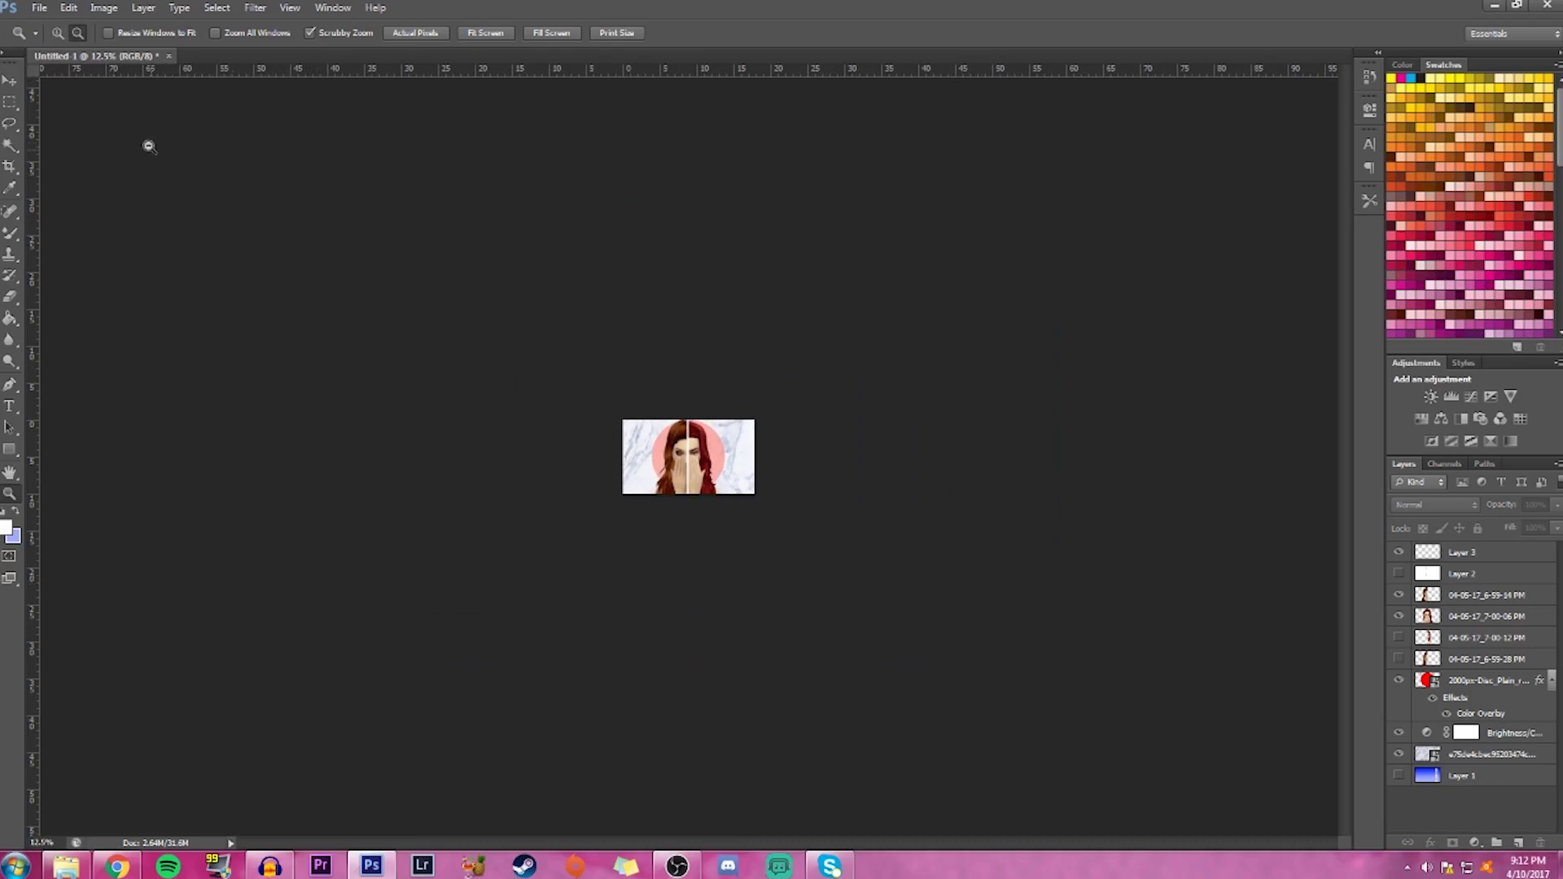
left_click_drag(661, 486, 721, 435)
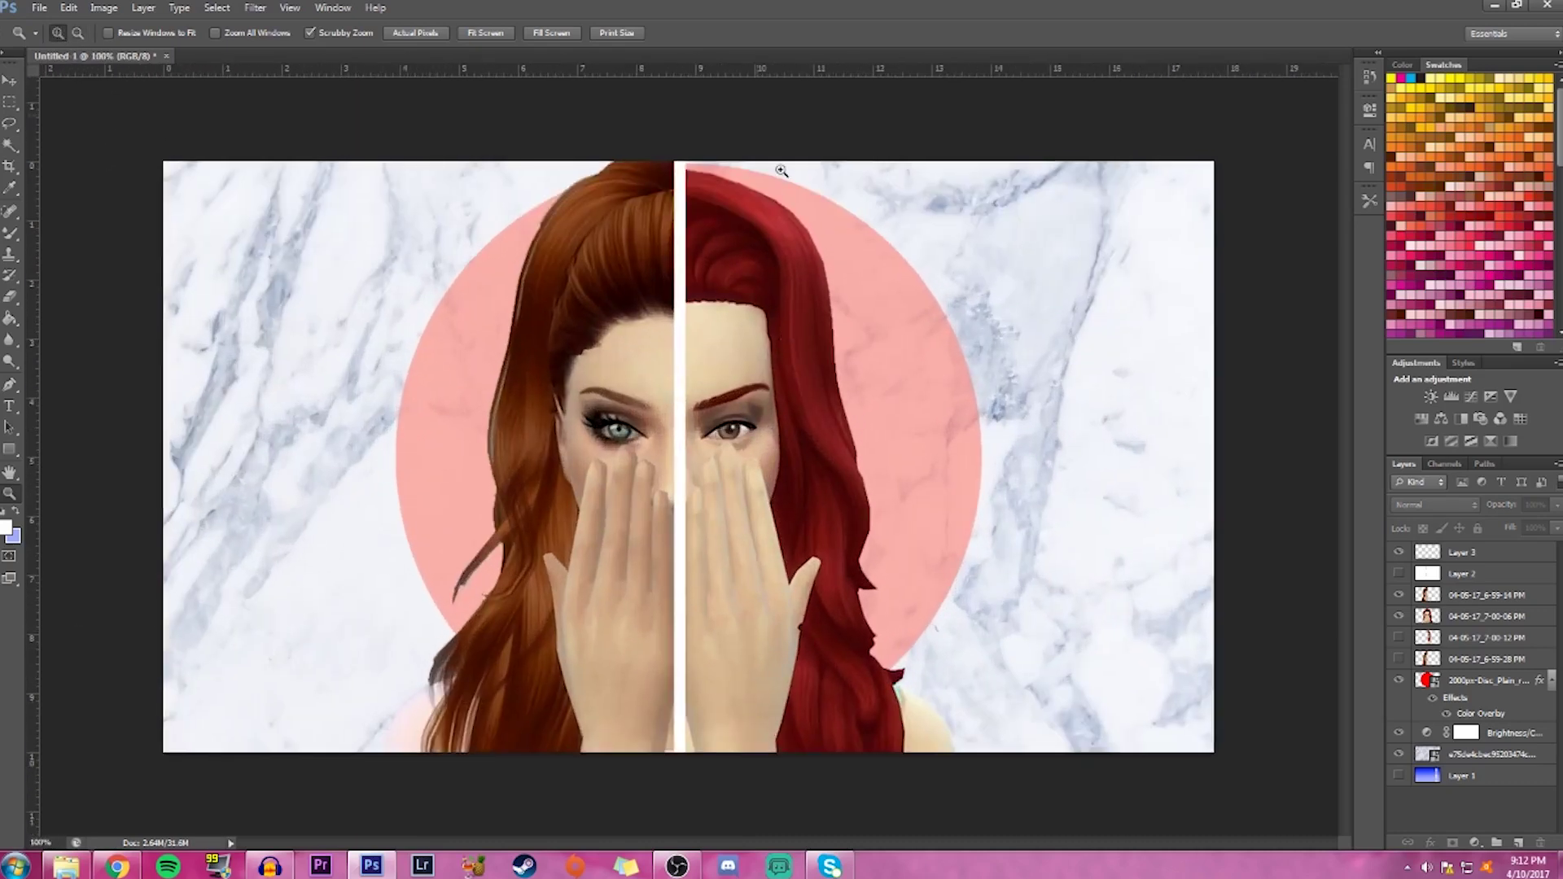
Merge all layers from Layer 3 down to the coral disc layer into one
left_click(1491, 558)
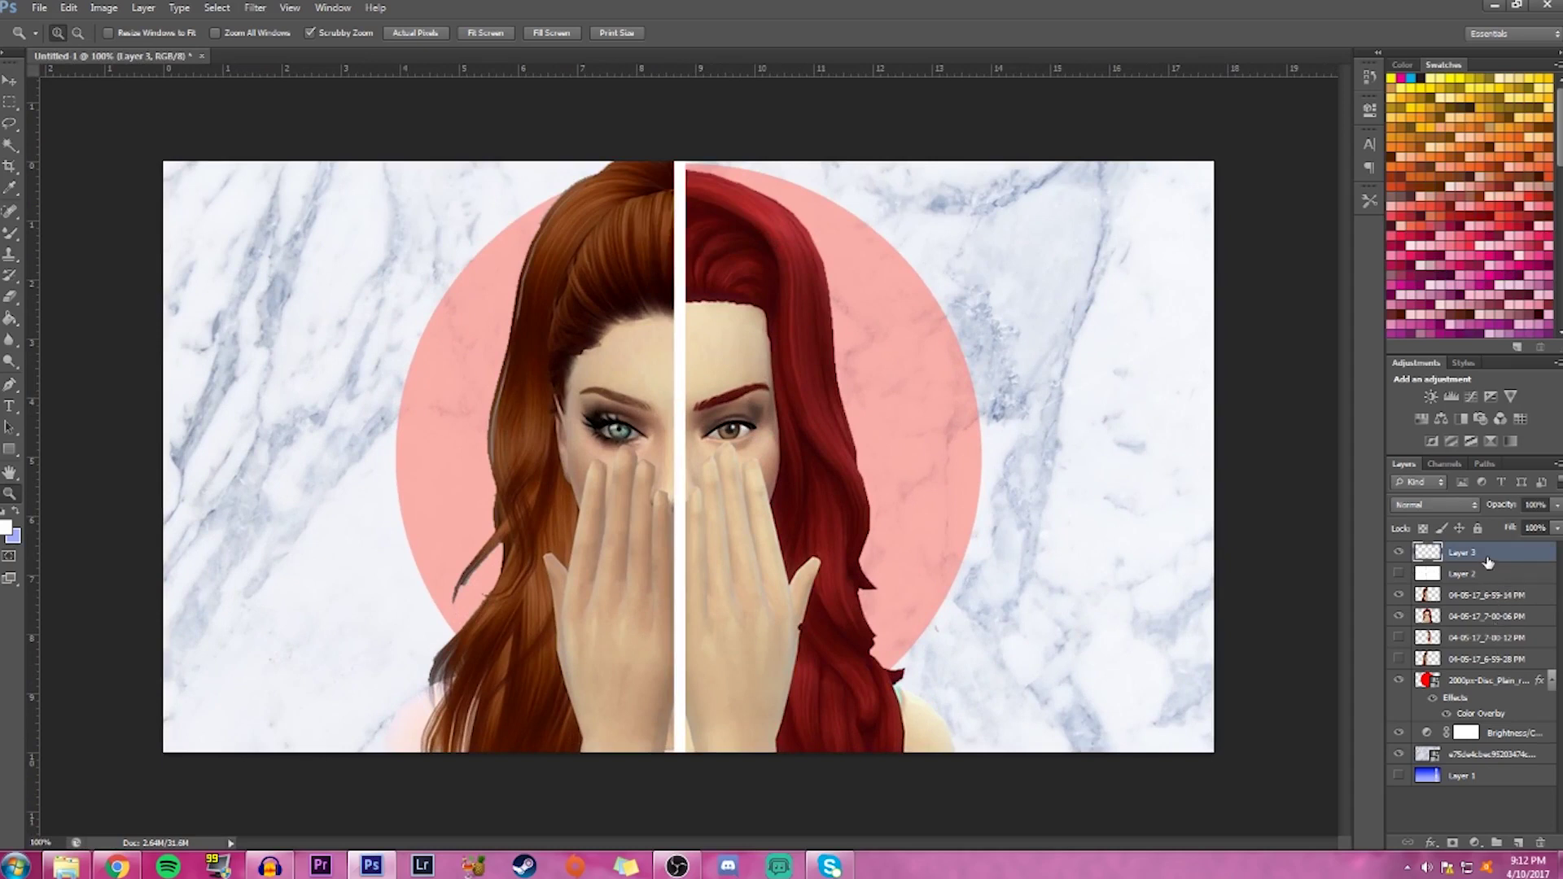
left_click(1492, 688, "shift")
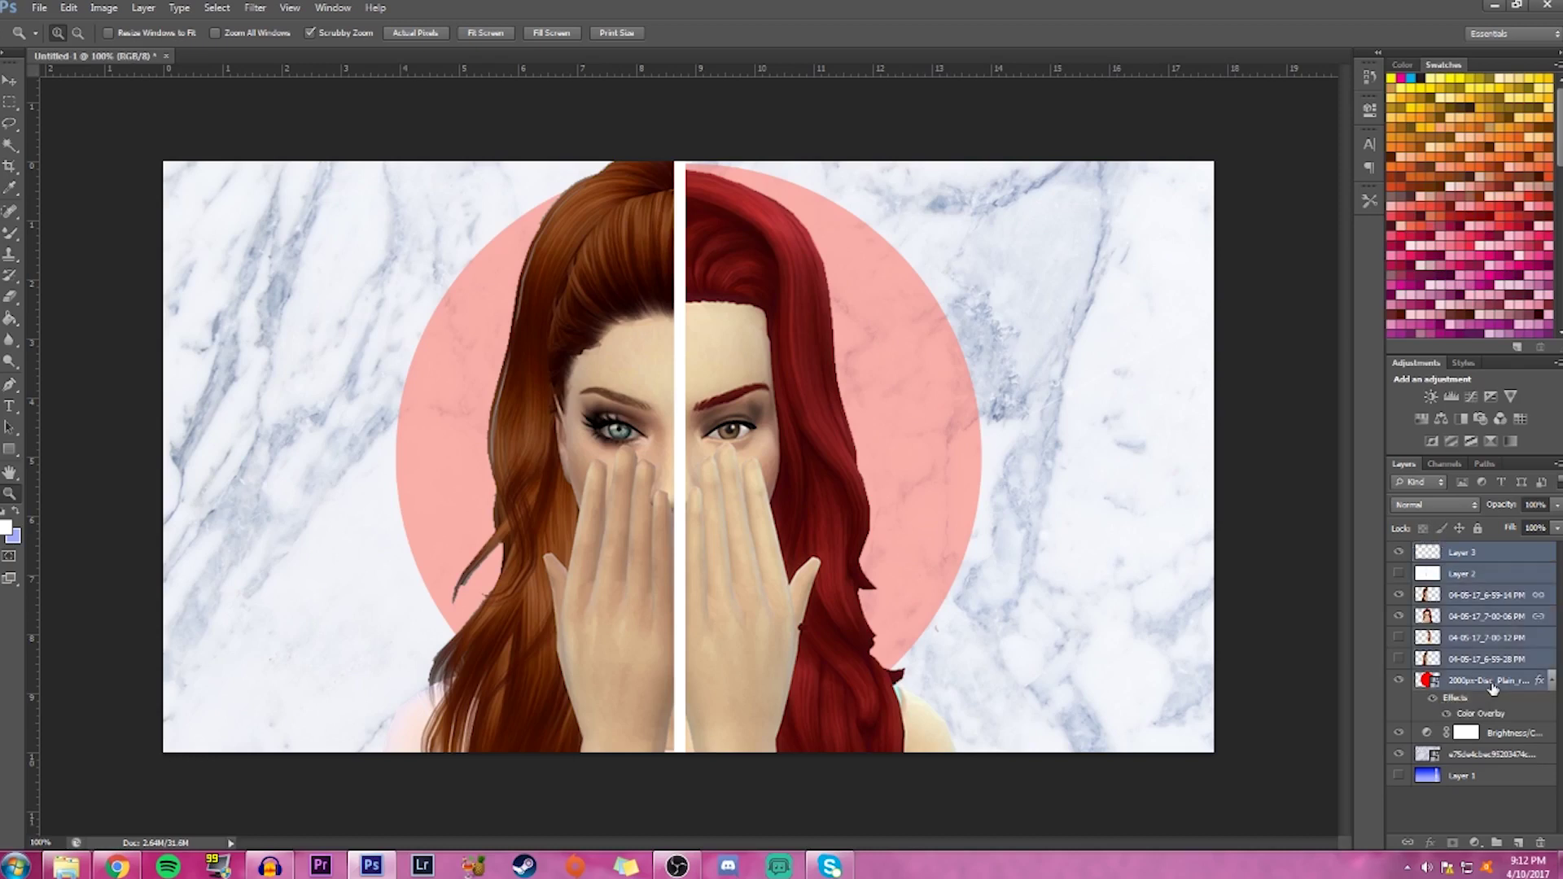
right_click(1516, 636)
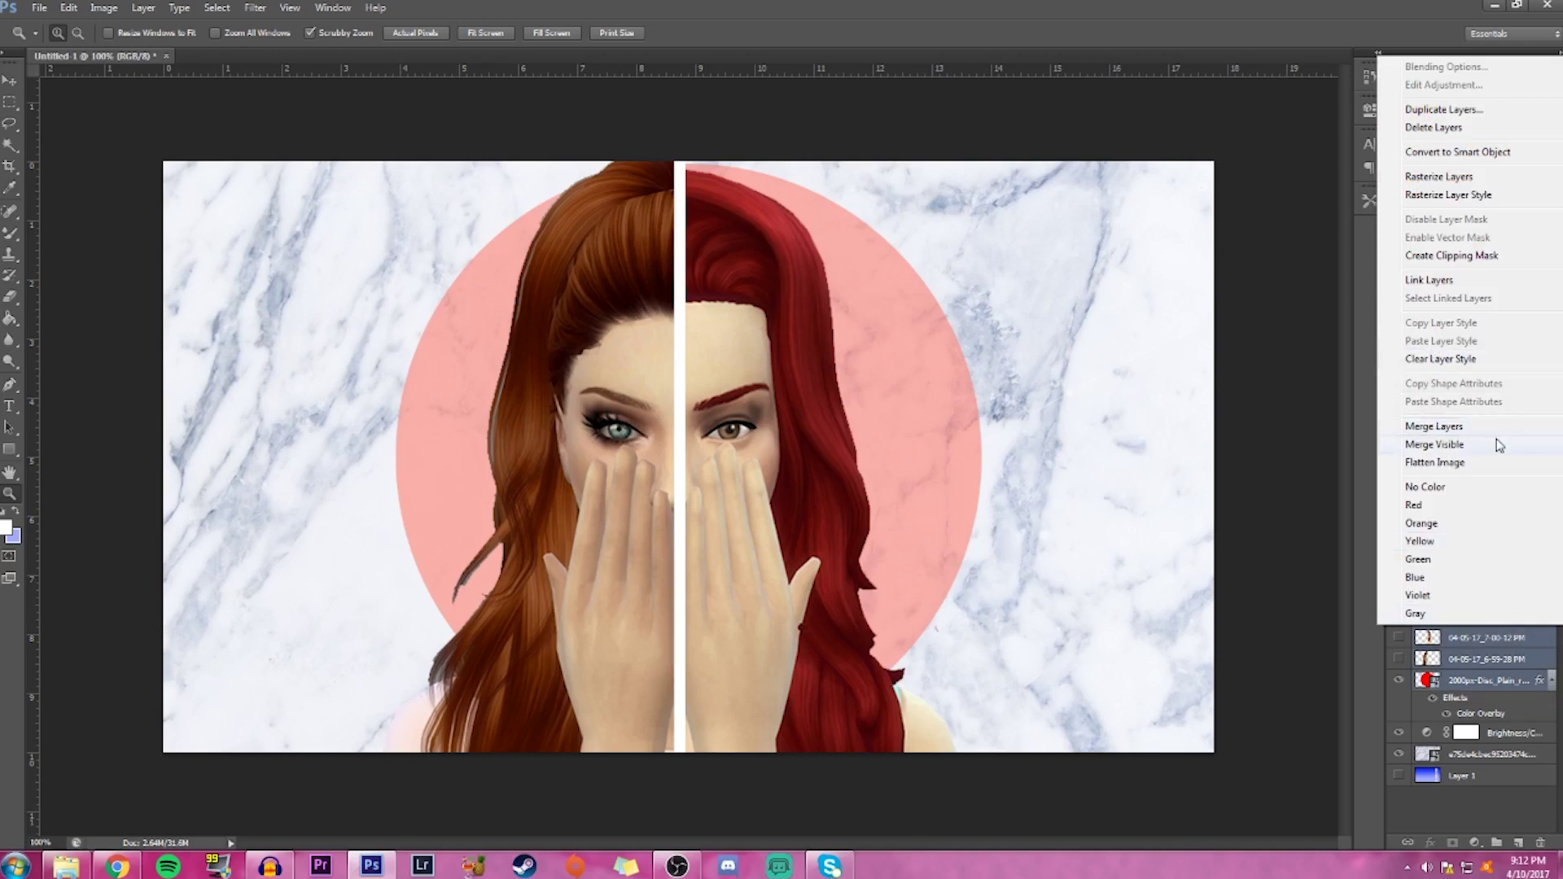
left_click(1434, 426)
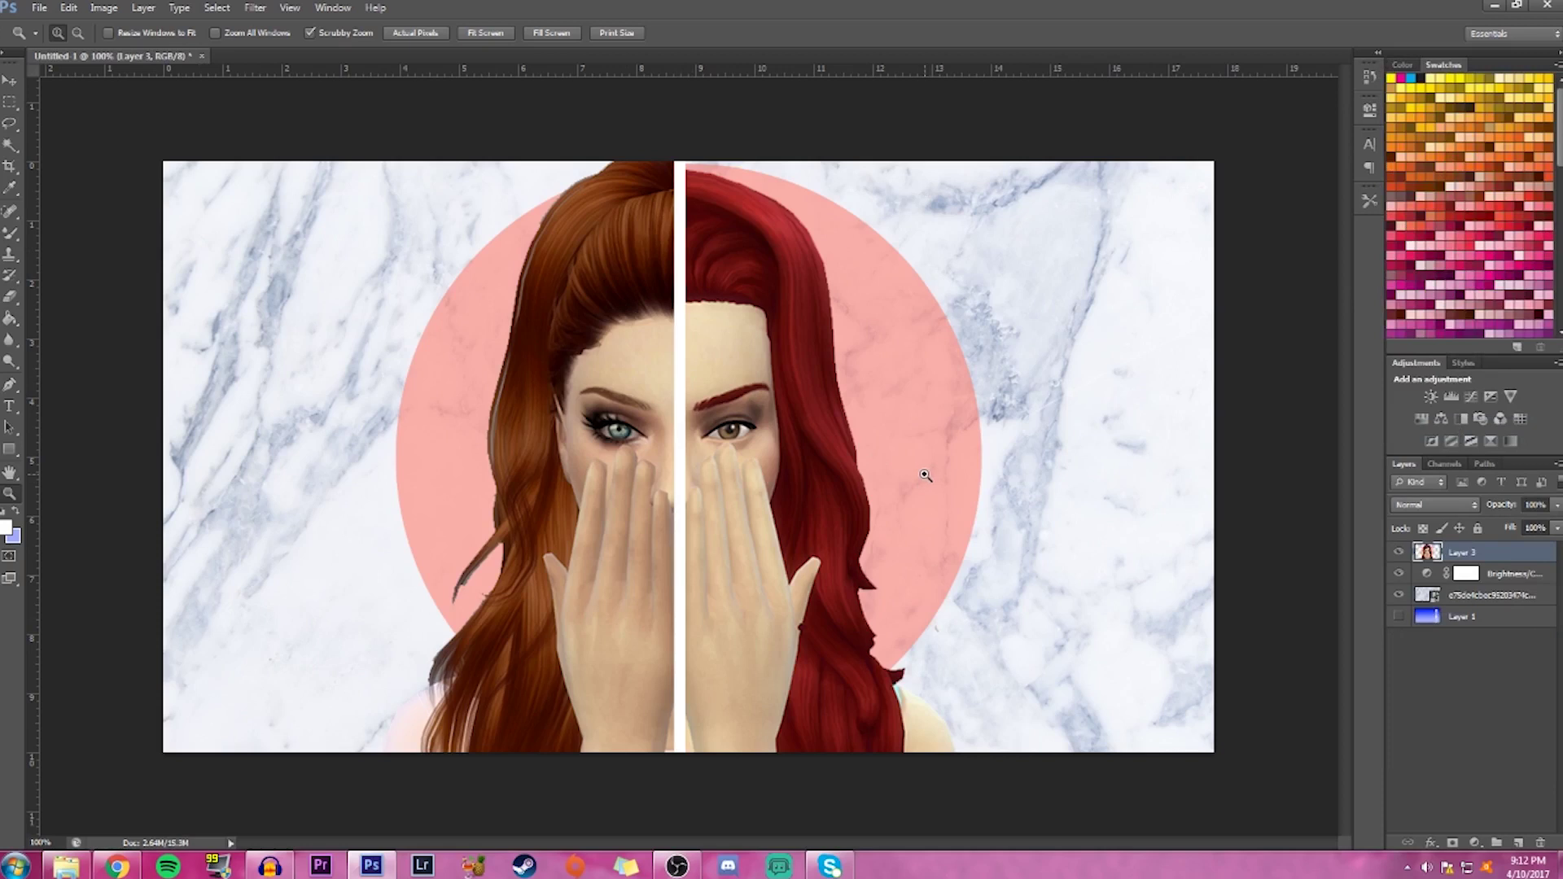
Add Brightness/Contrast and Hue/Saturation adjustment layers above the merged artwork, slightly raising brightness and saturation
left_click(1430, 396)
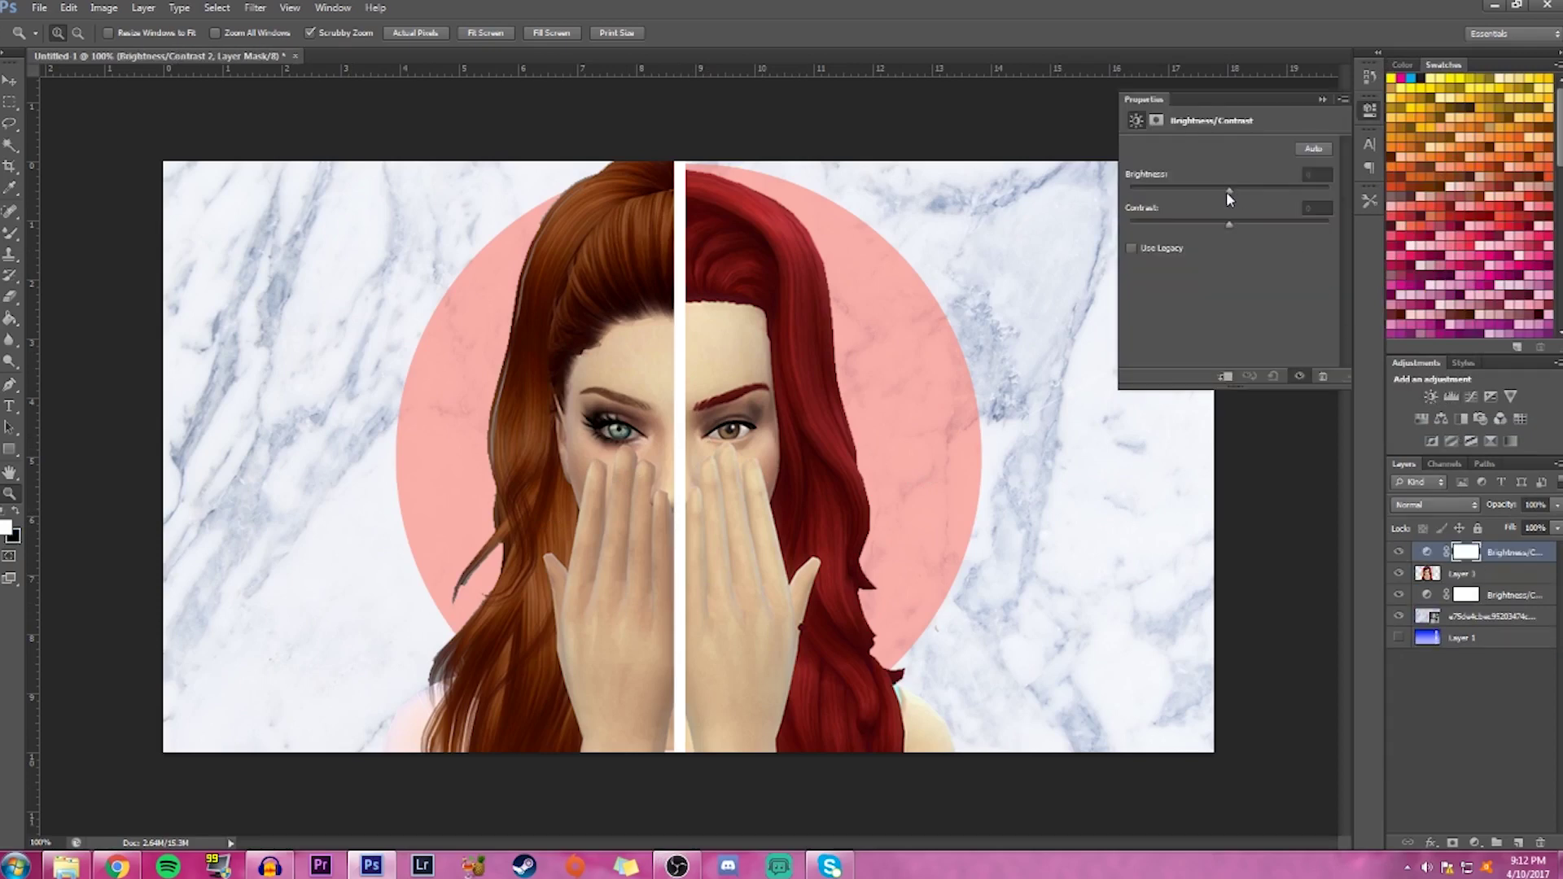
left_click_drag(1228, 192, 1240, 191)
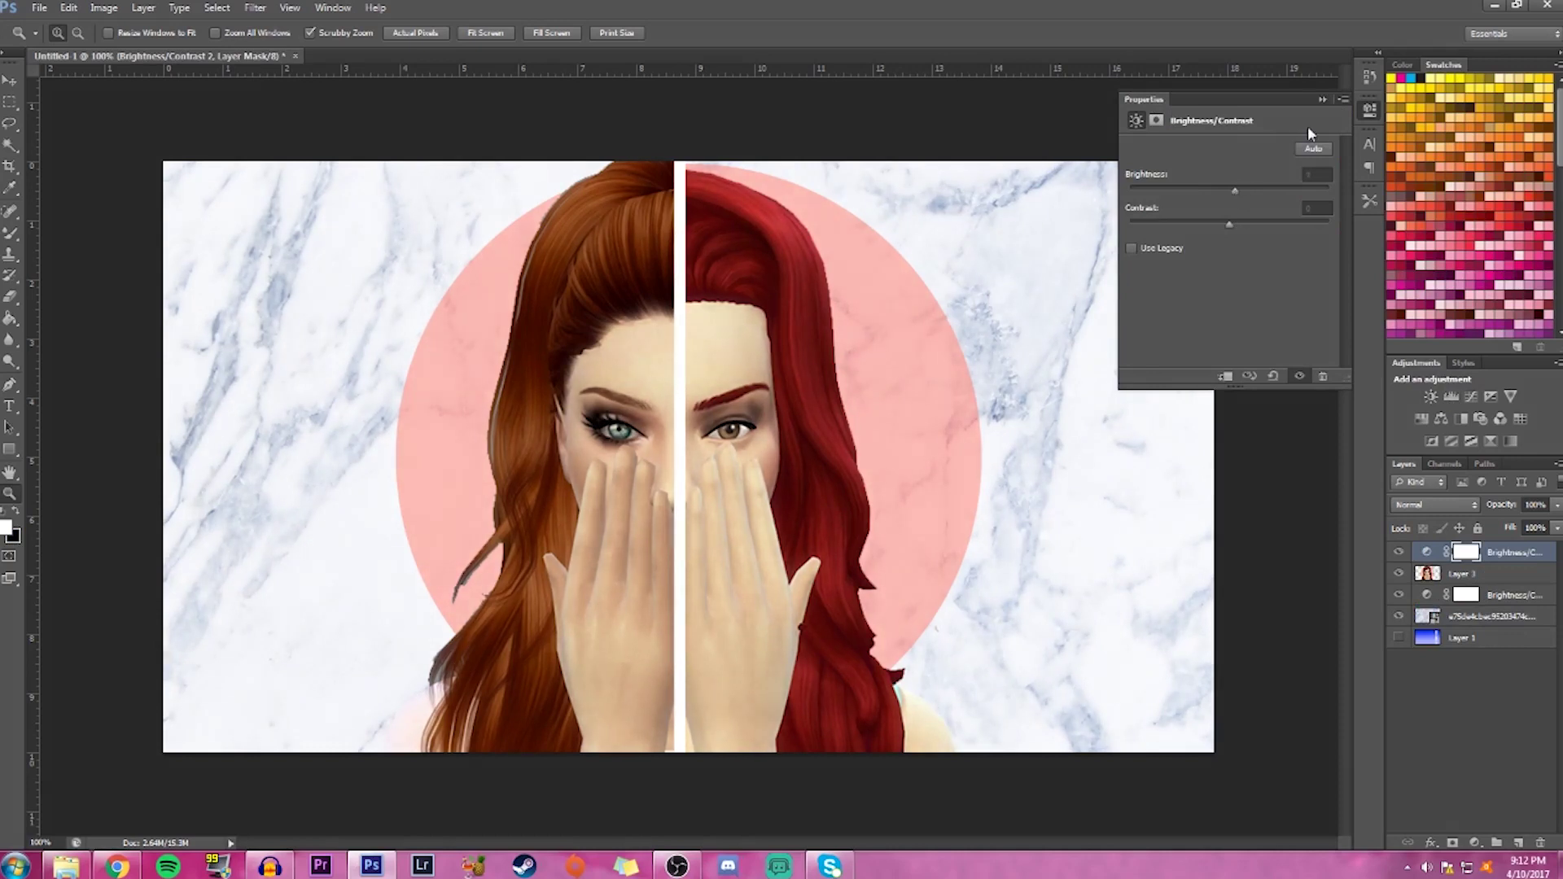
left_click(1322, 99)
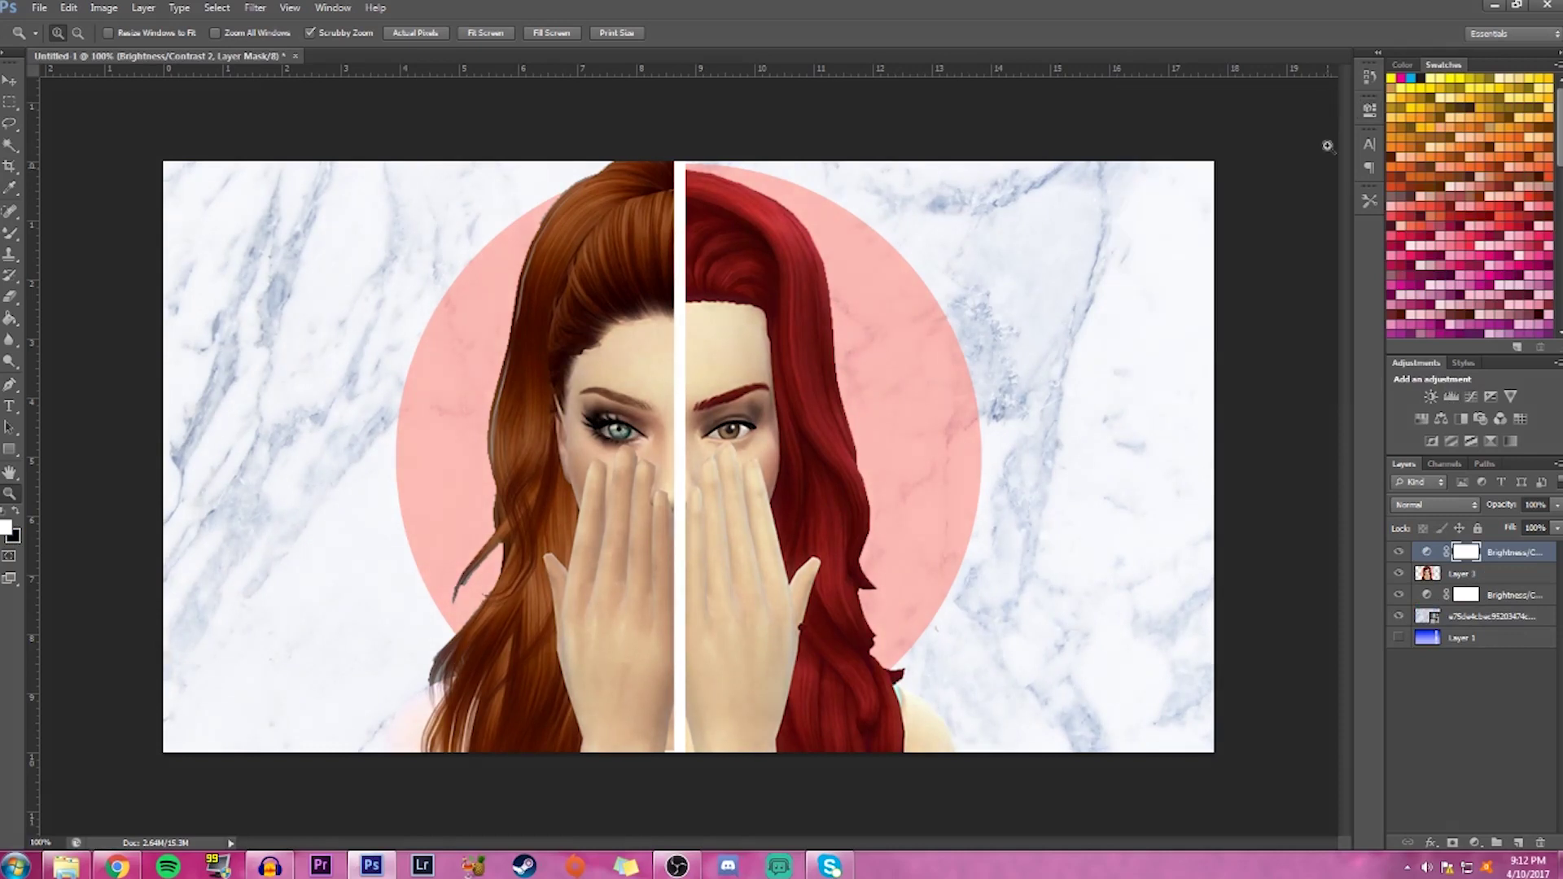
left_click(1421, 420)
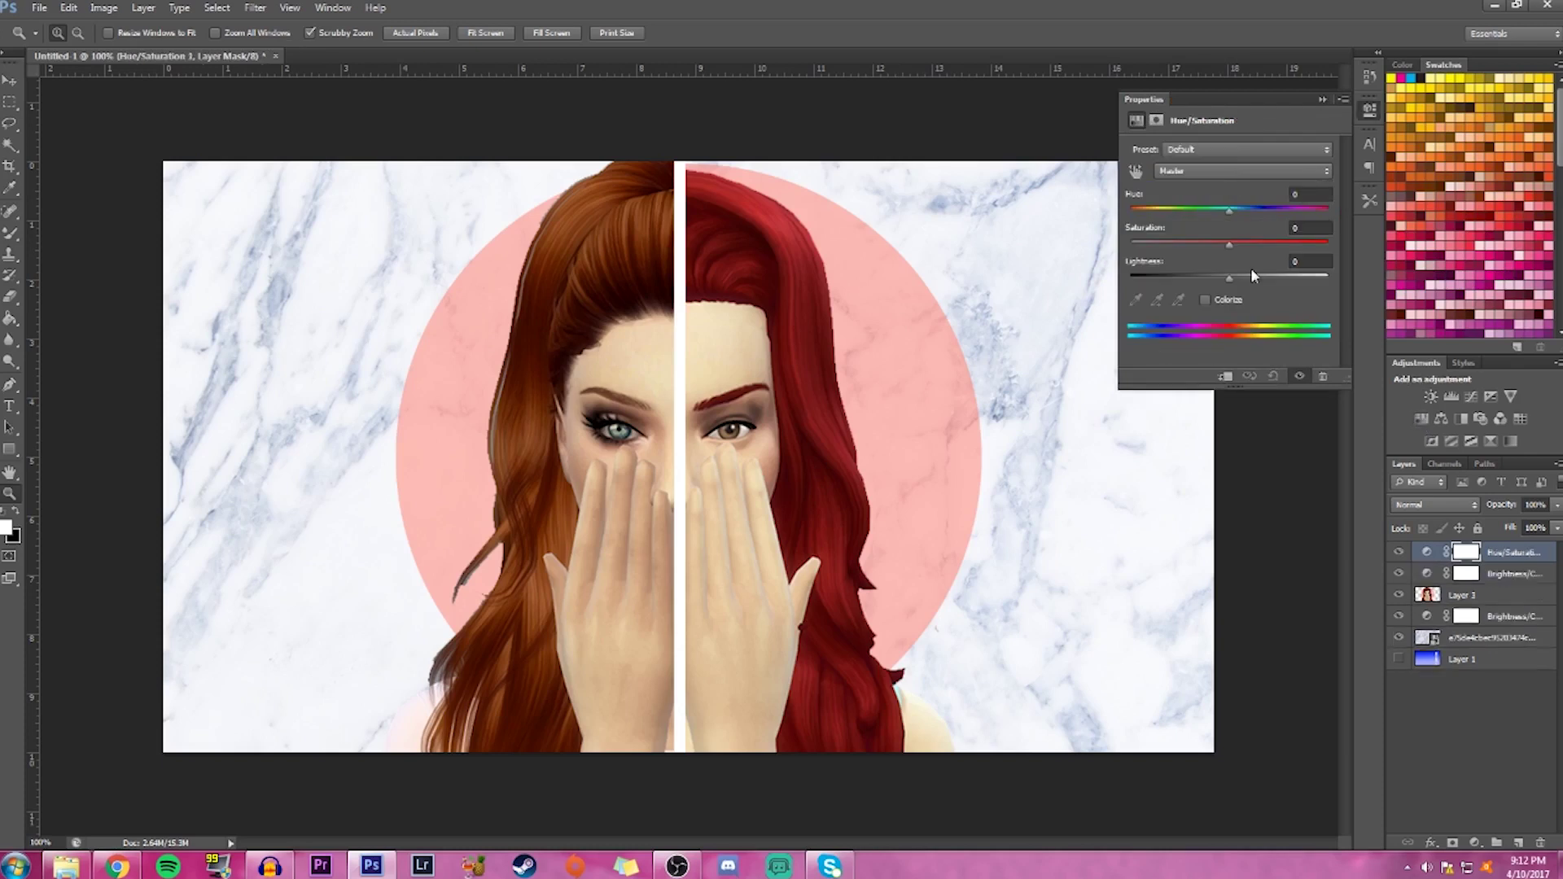
left_click_drag(1231, 250, 1233, 250)
left_click_drag(1246, 244, 1240, 246)
left_click(1320, 100)
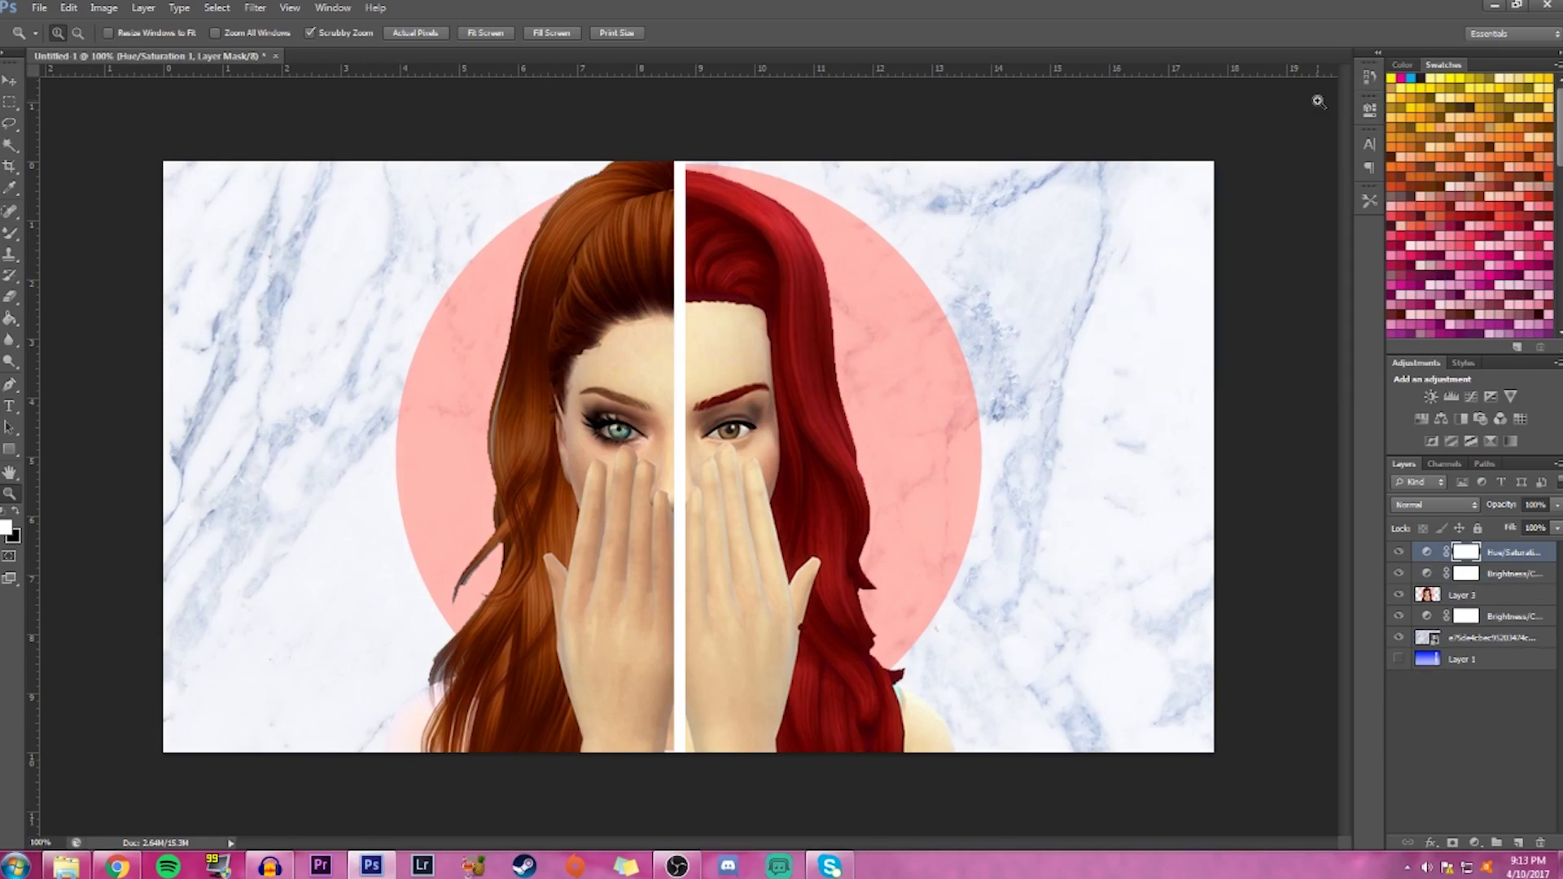
Merge the two new adjustment layers with the character artwork on Layer 3
left_click(1498, 597, "shift")
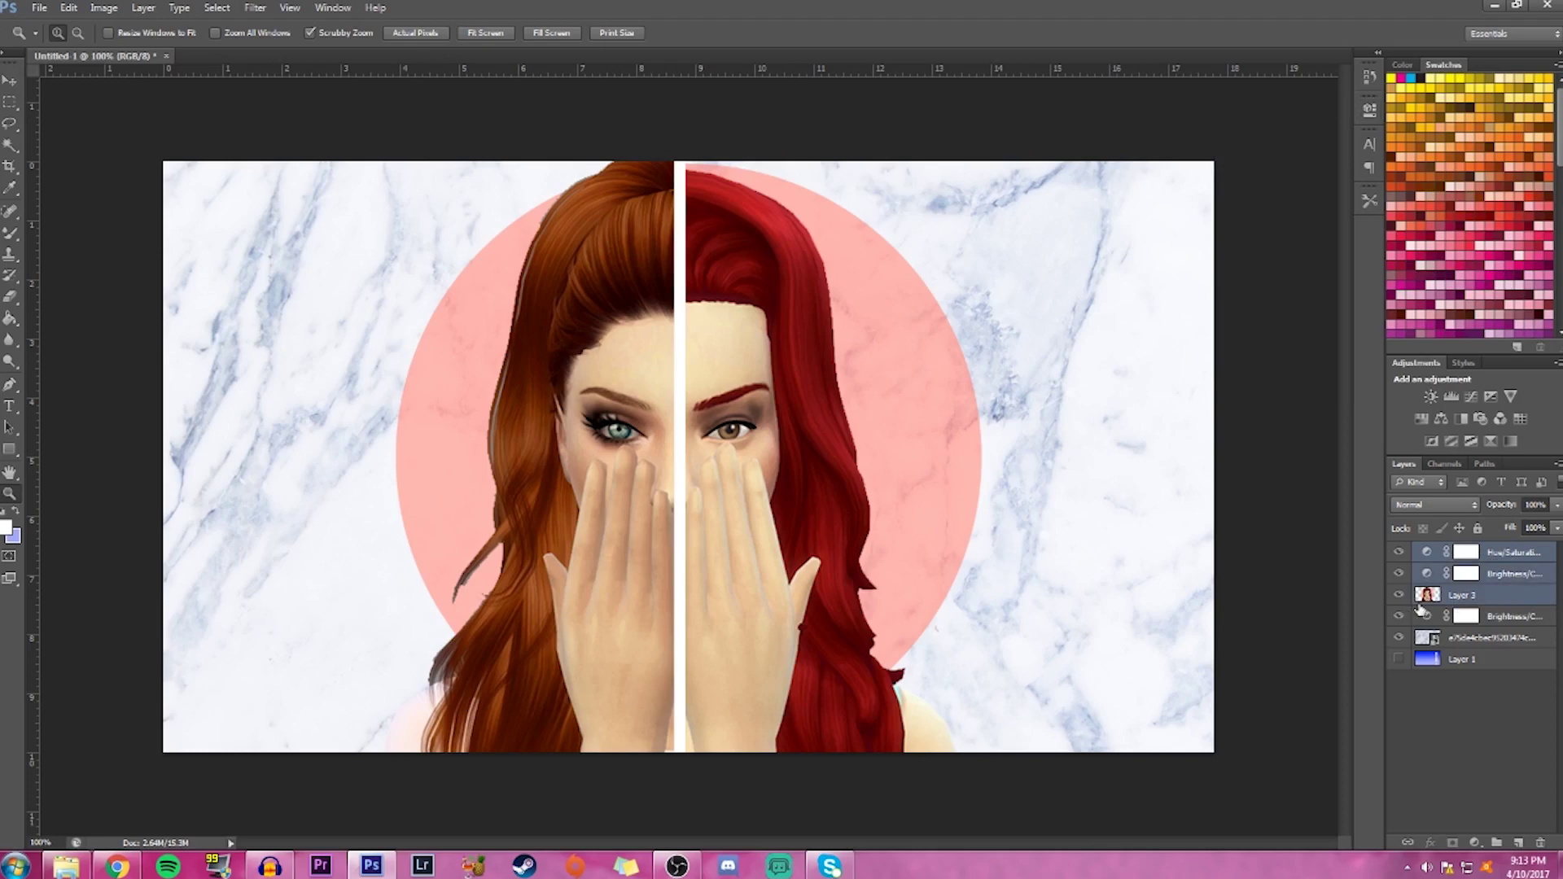
right_click(1524, 594)
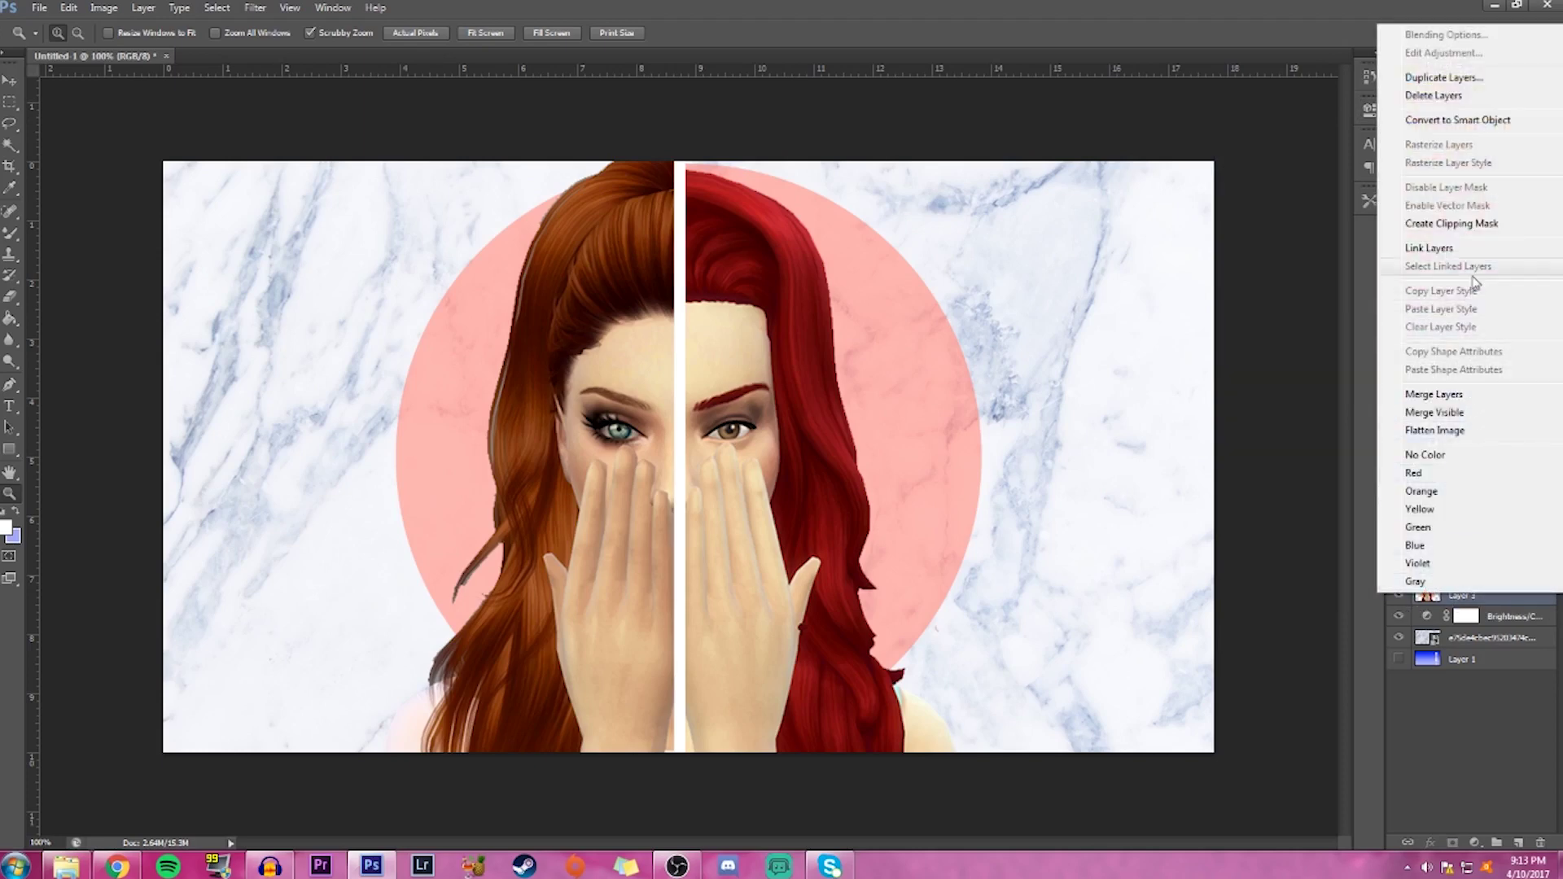
left_click(1437, 394)
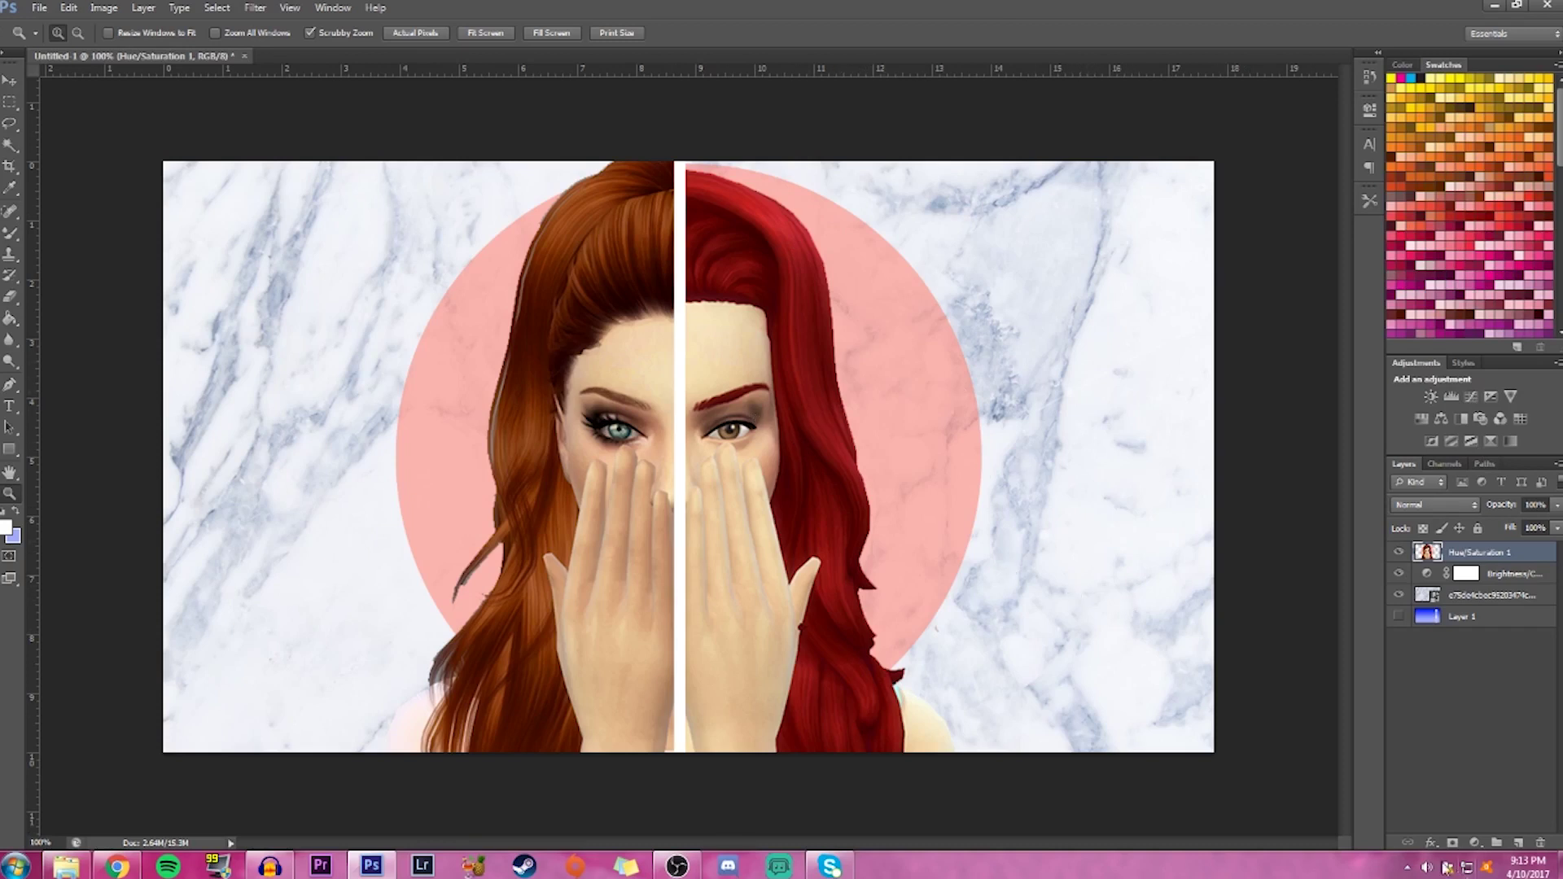
Exit the f.lux screen-tinting utility running in the background
left_click(1406, 867)
right_click(1393, 782)
left_click(1343, 759)
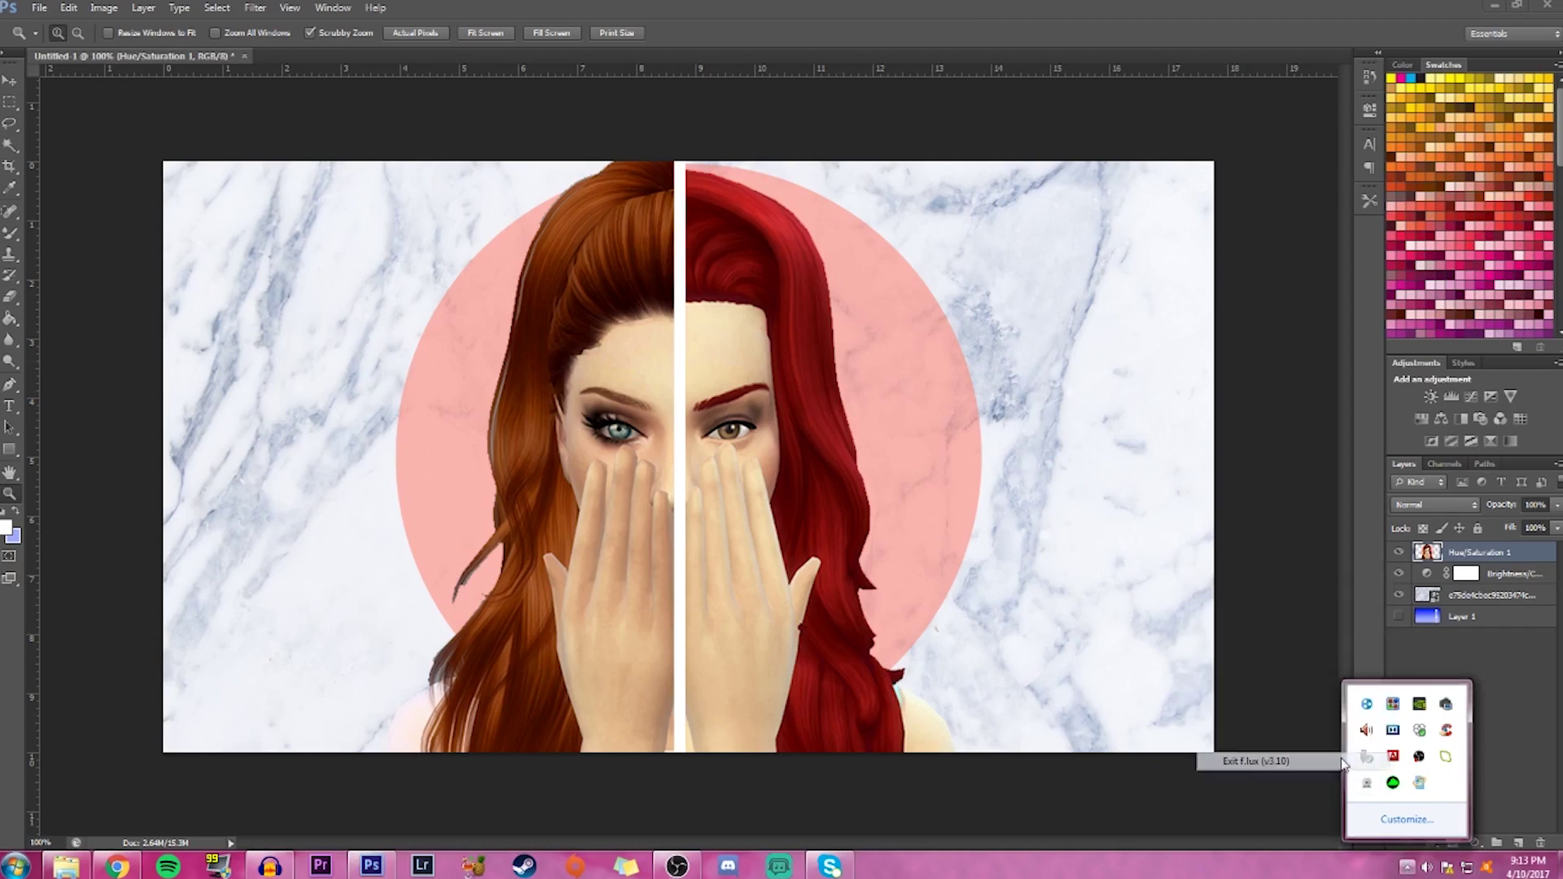
left_click(1207, 792)
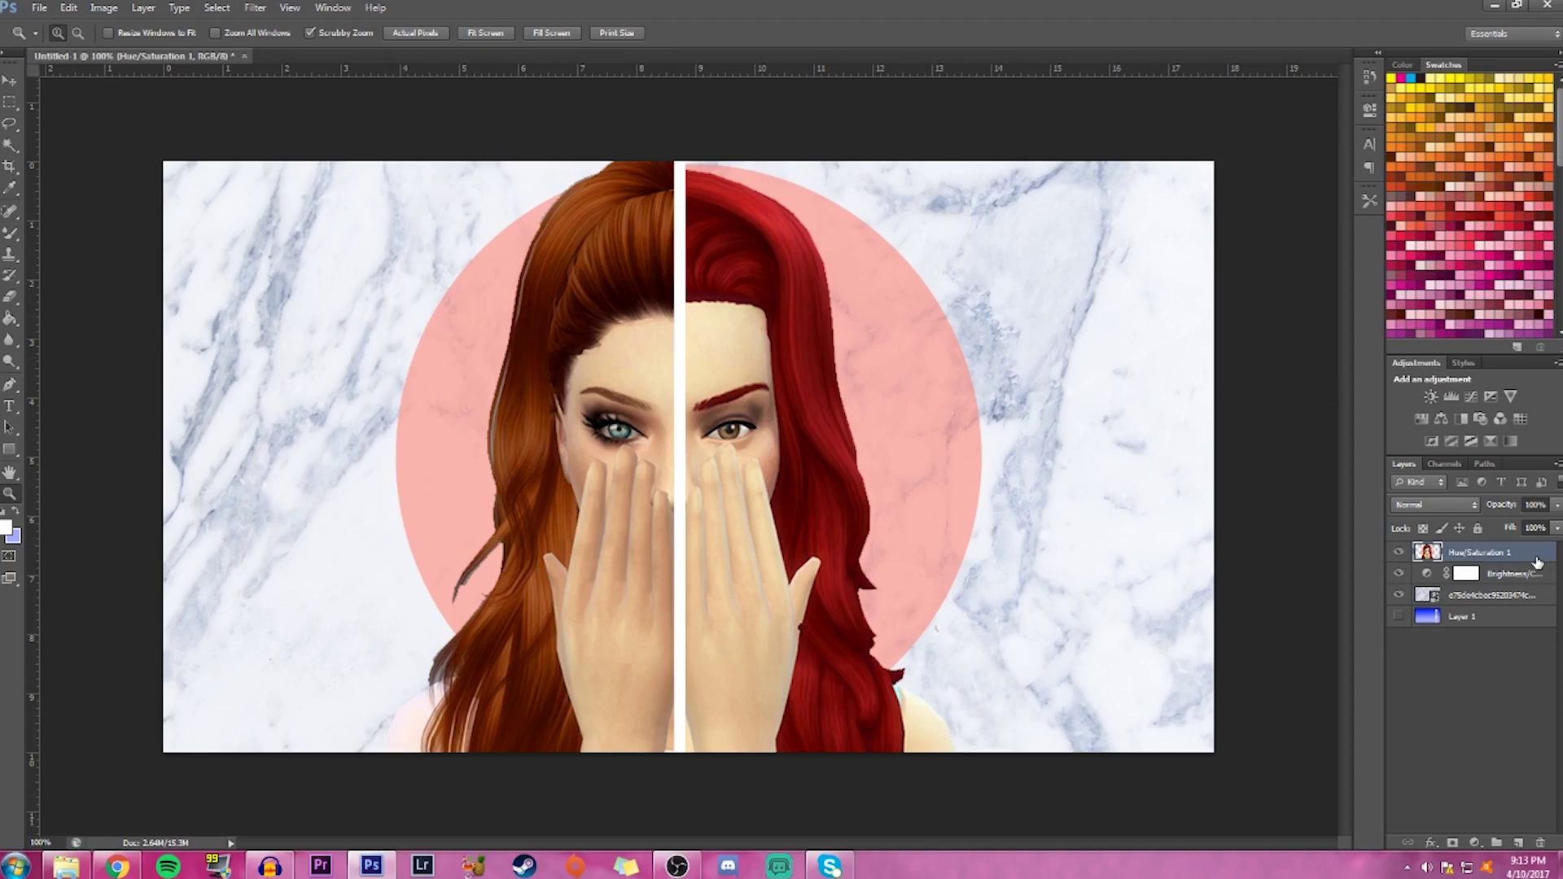
Undo the merge of the adjustment layers with the character artwork
left_click(67, 8)
left_click(68, 9)
left_click(68, 9)
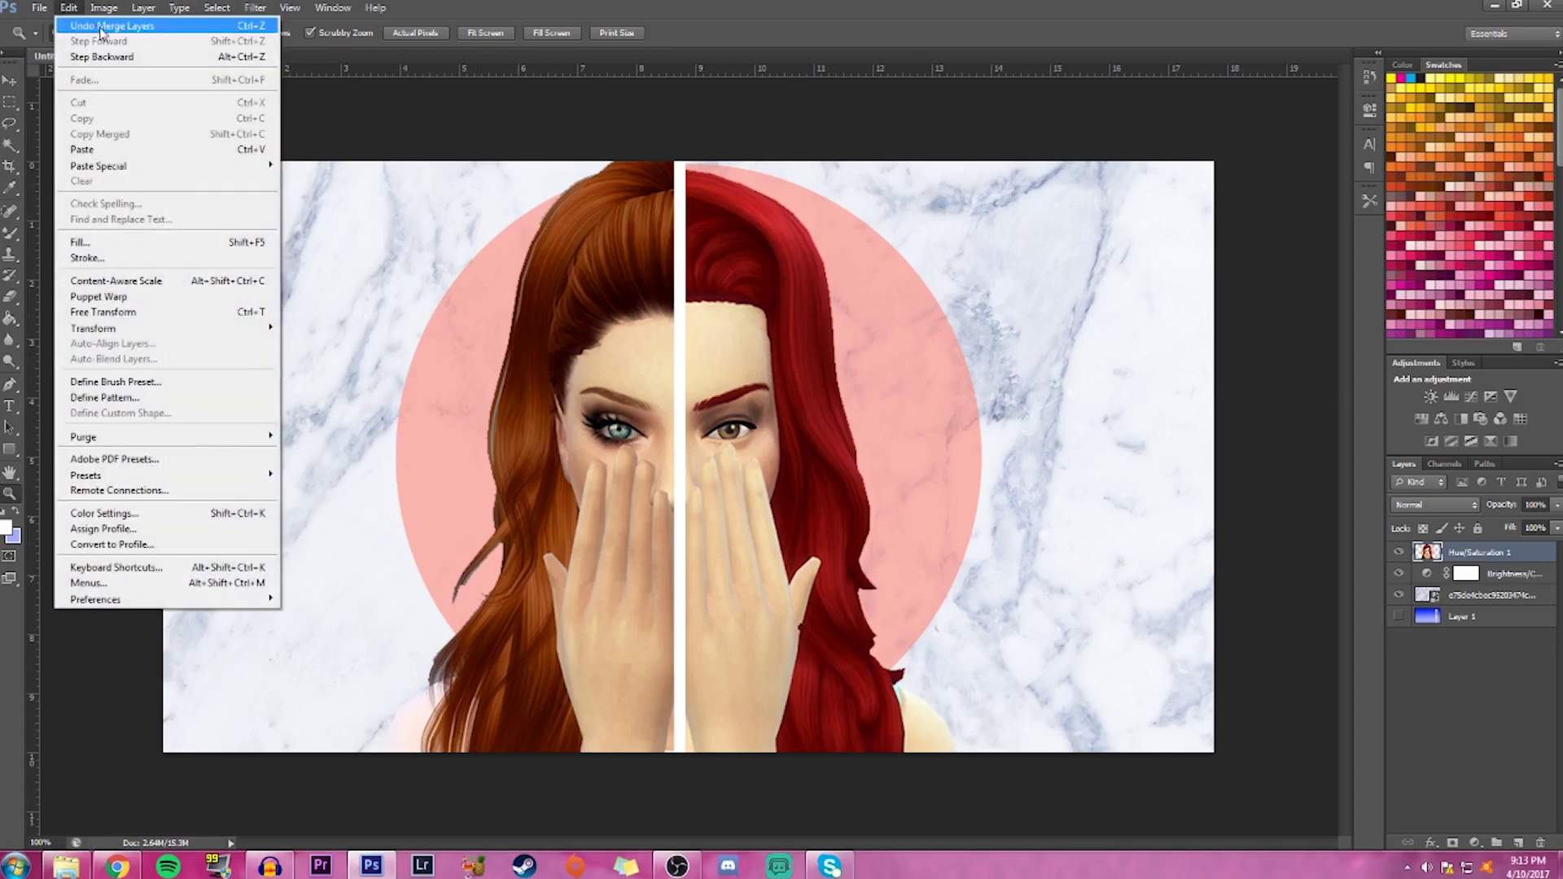
left_click(111, 25)
left_click(68, 8)
left_click(104, 27)
left_click(68, 8)
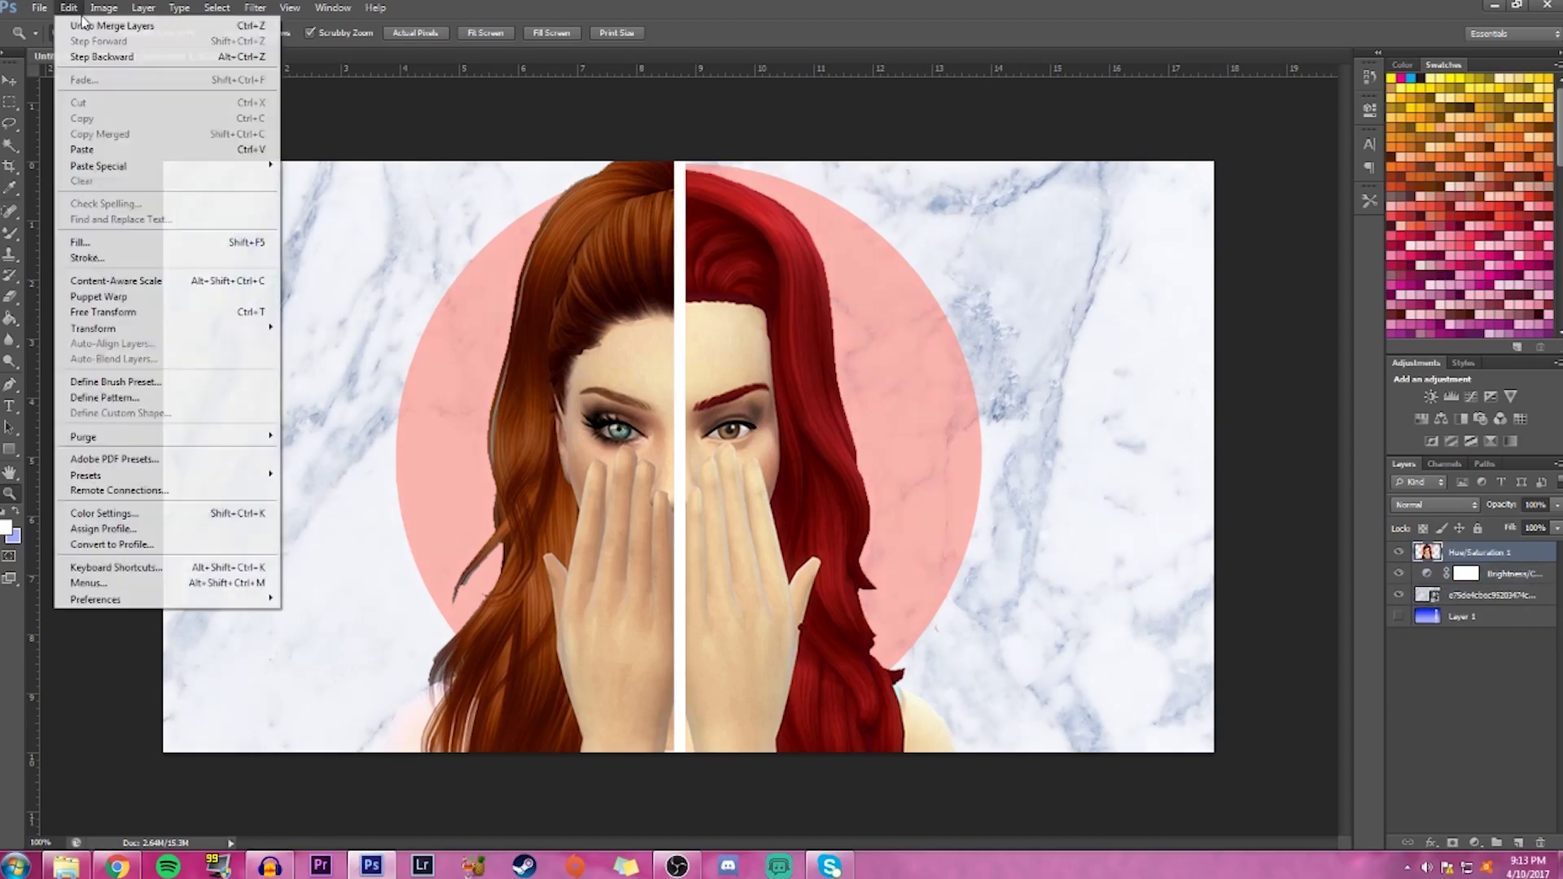
left_click(104, 27)
left_click(67, 8)
left_click(101, 57)
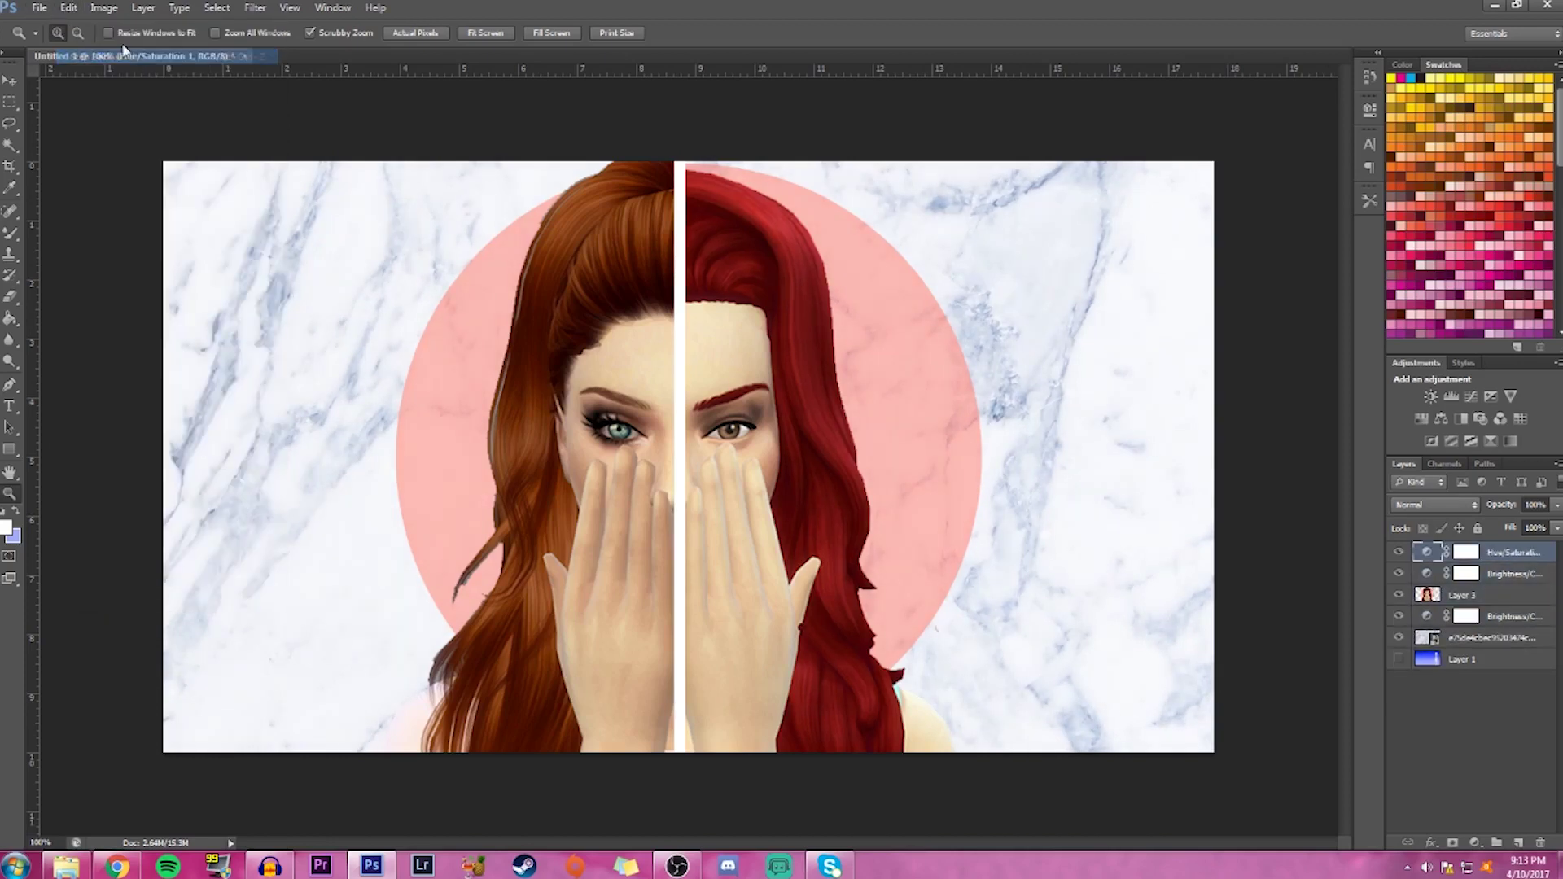
Step back through the history past both adjustments and the first merge, restoring the separate character and disc layers
left_click(67, 8)
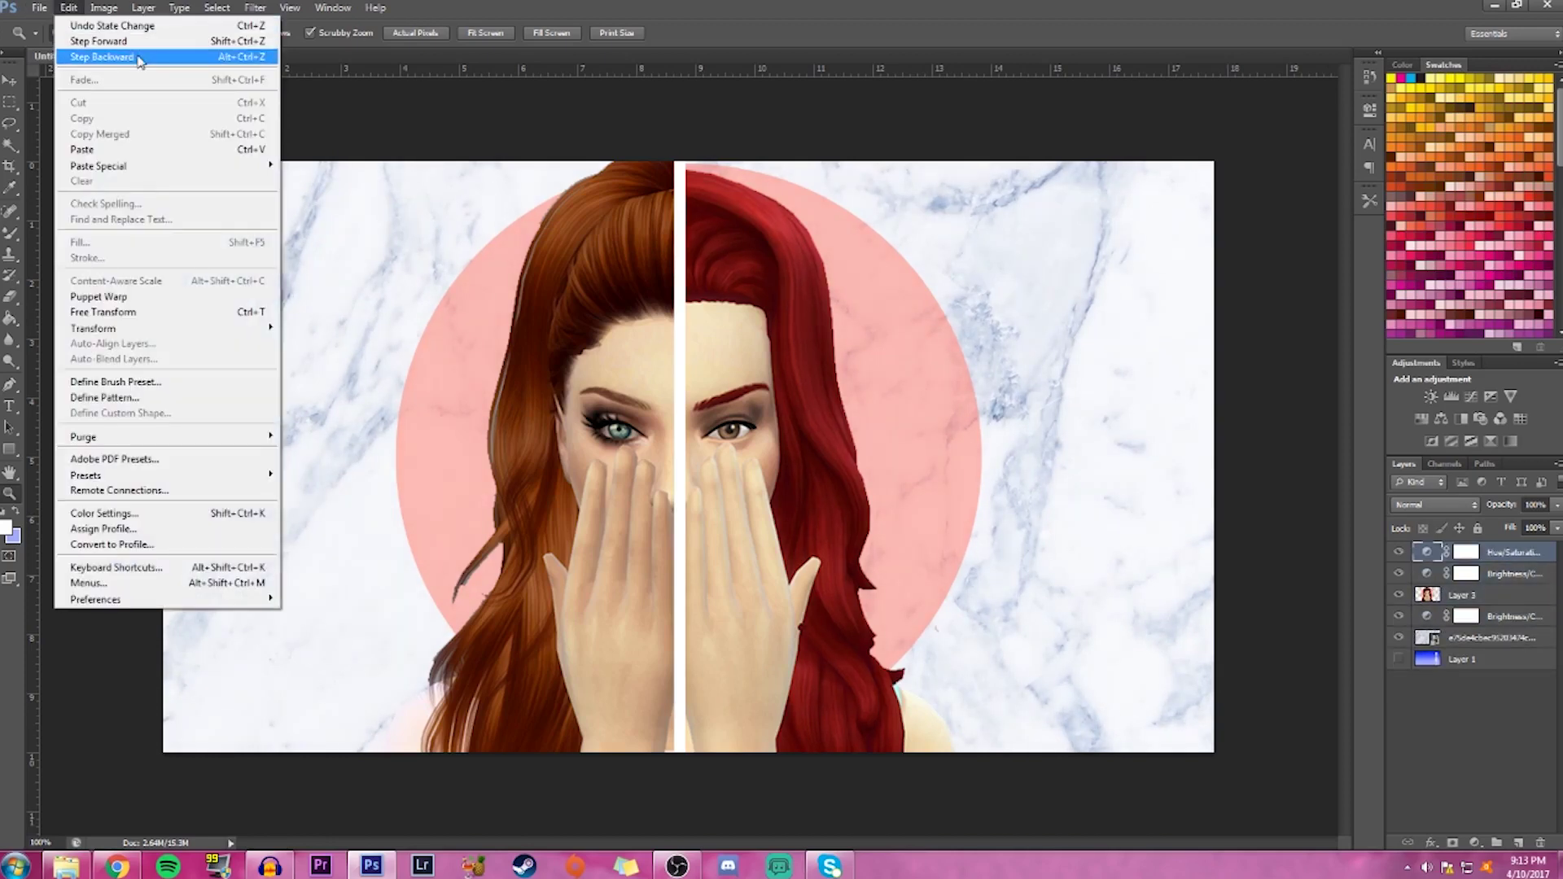
left_click(135, 55)
left_click(67, 8)
left_click(102, 56)
left_click(63, 10)
left_click(102, 57)
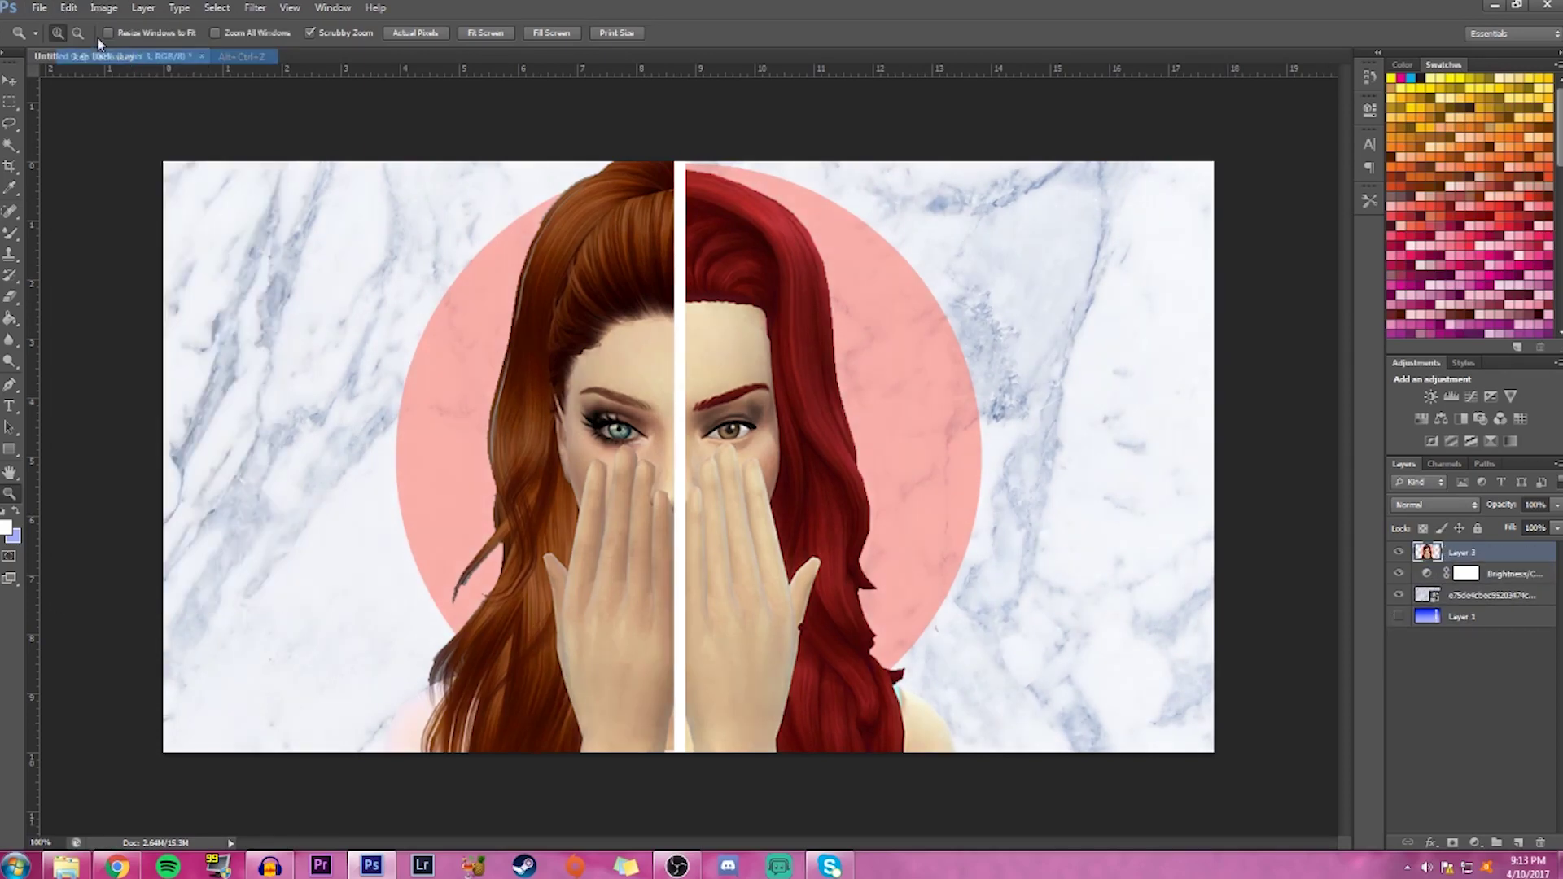
left_click(67, 8)
left_click(102, 57)
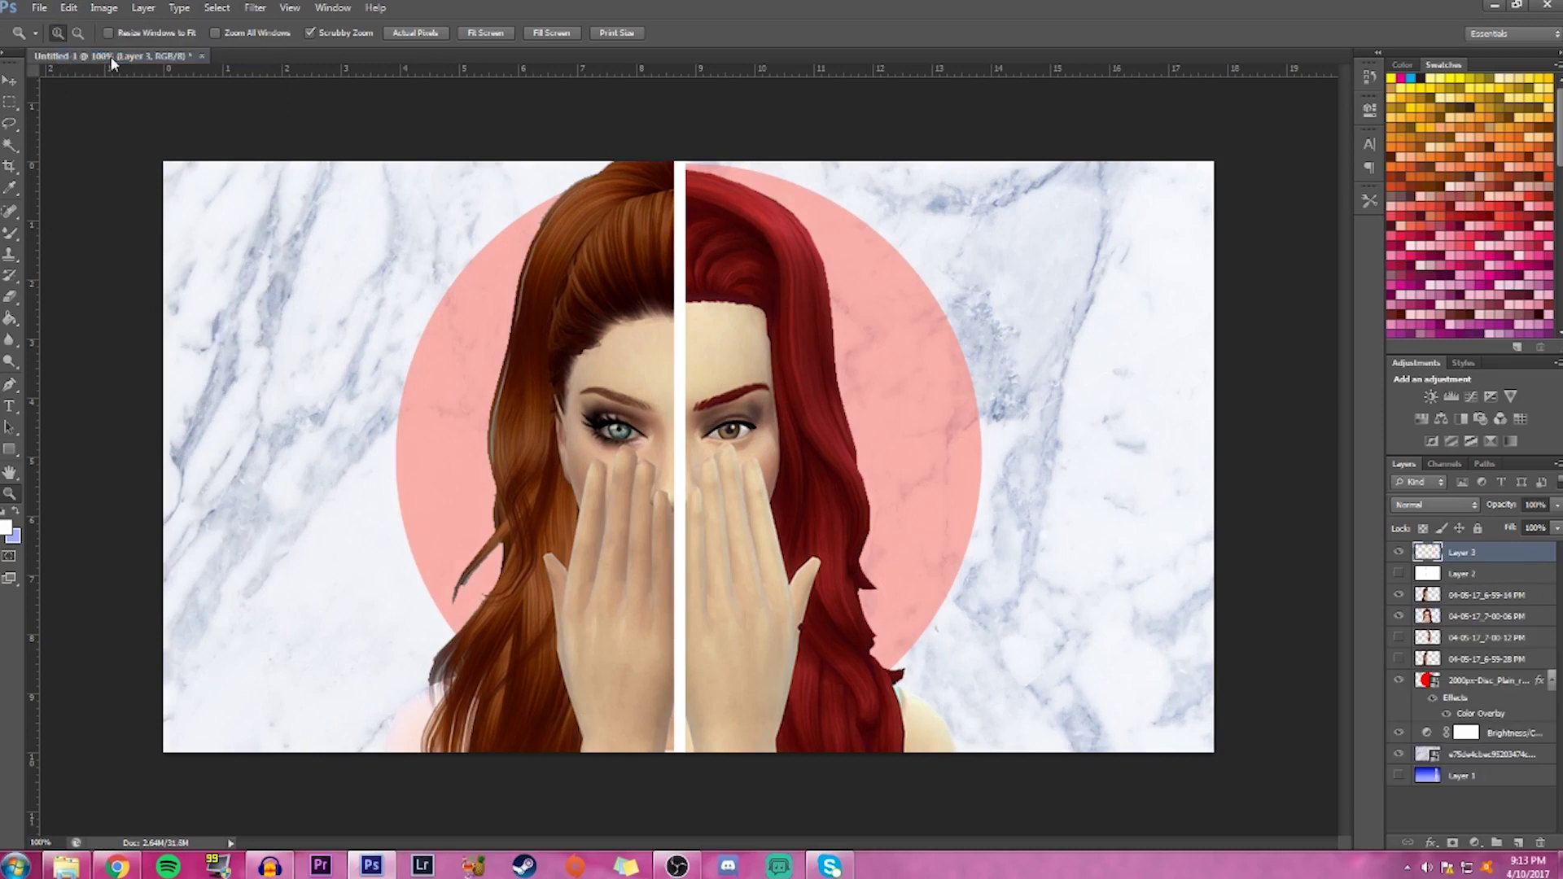
Merge Layer 3 and the layers below it down to 04-05-17_6-59-28 PM, leaving out the coral disc layer
left_click(1483, 682)
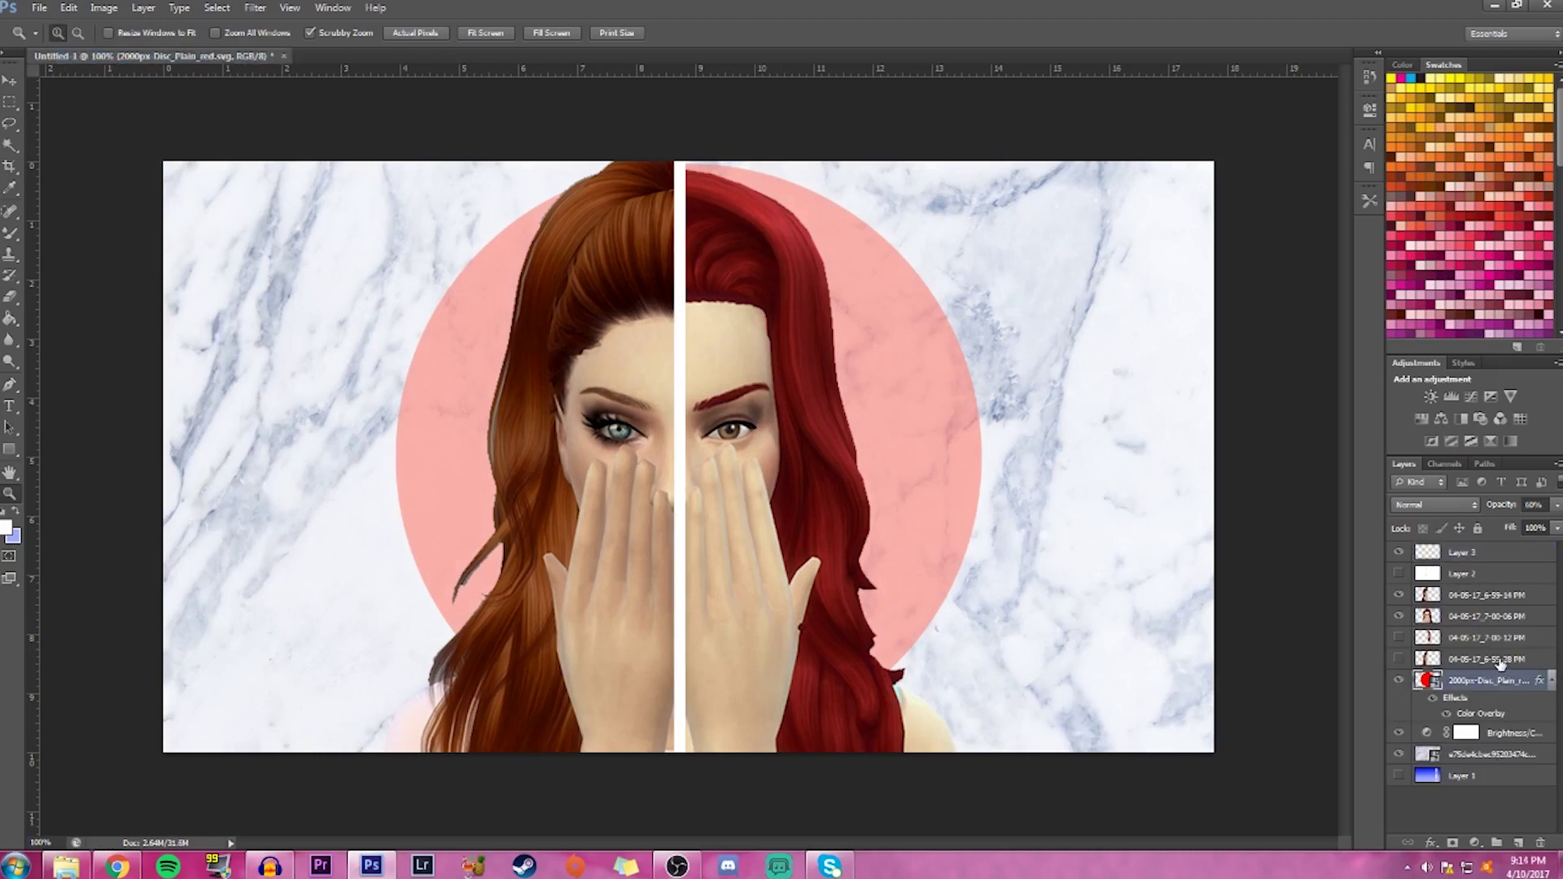
key("alt+period")
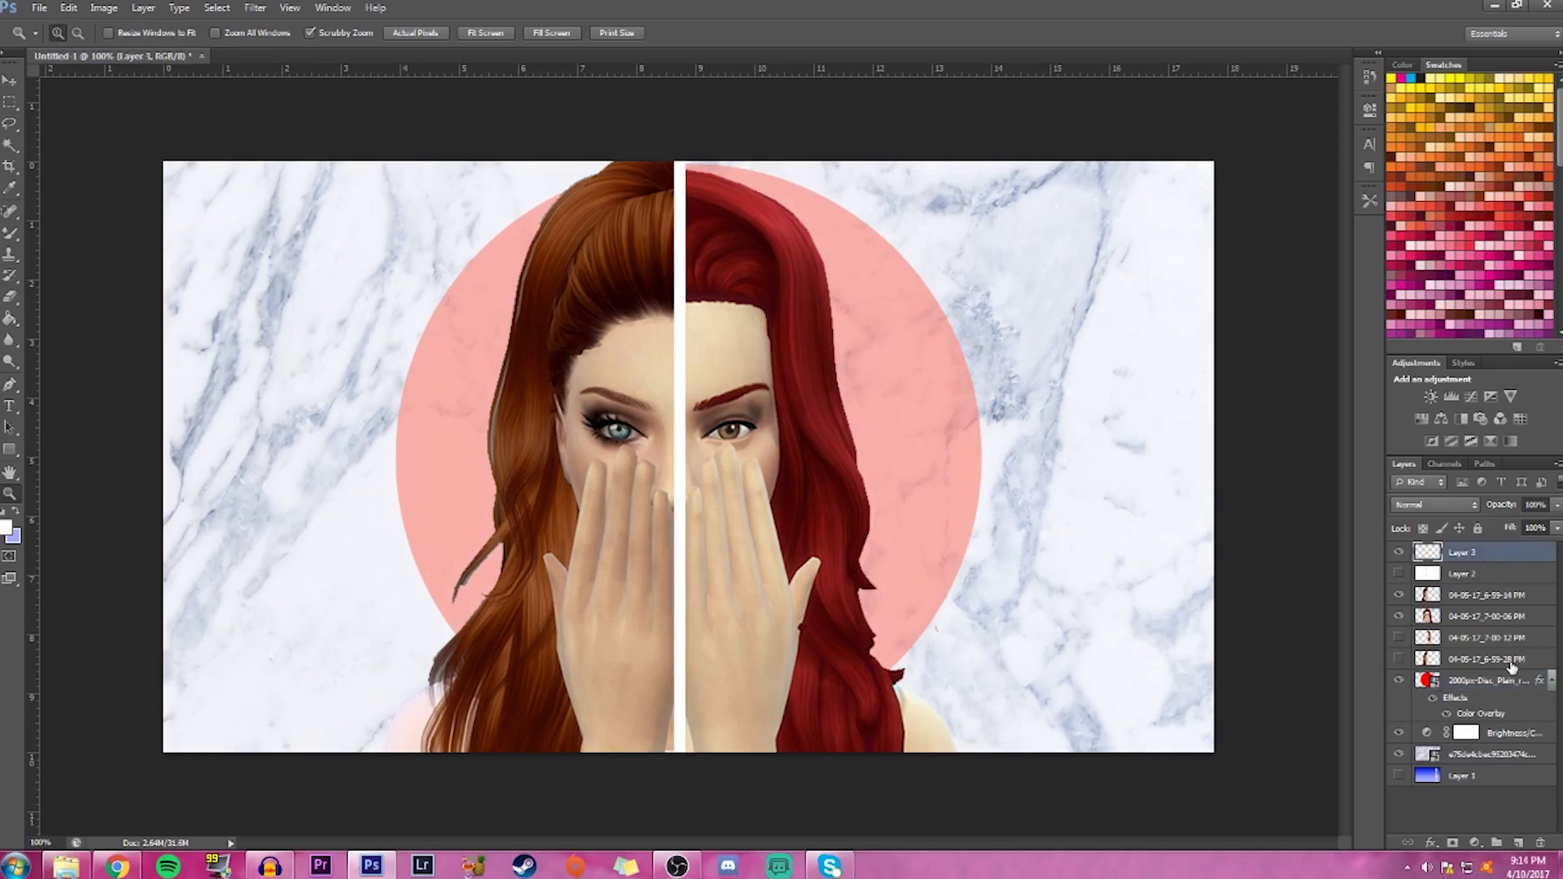
left_click(1511, 666, "shift")
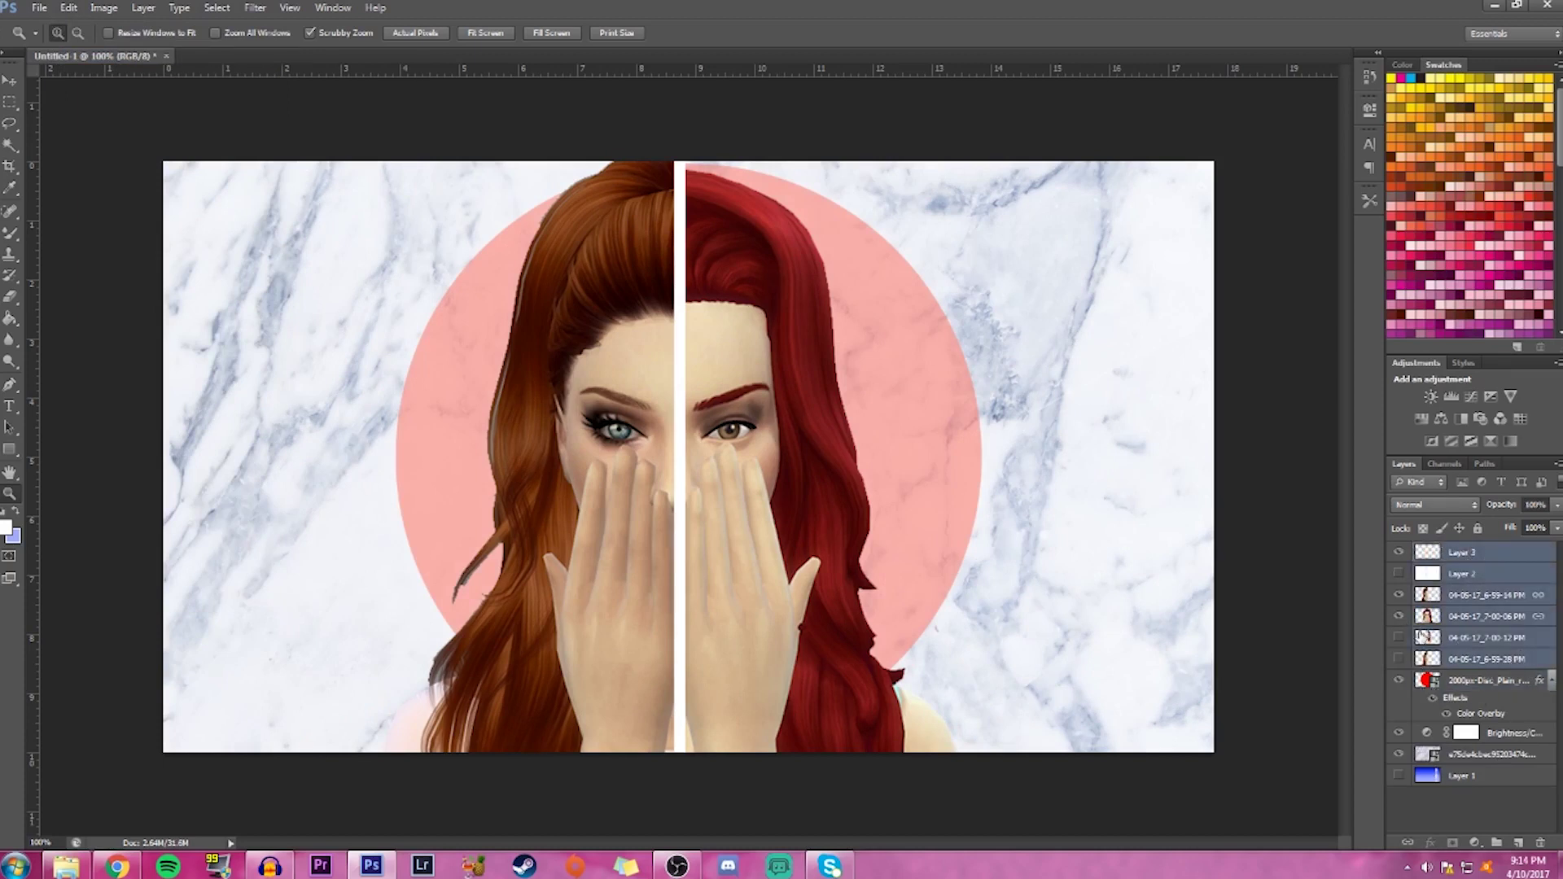
right_click(1469, 659)
left_click(1463, 461)
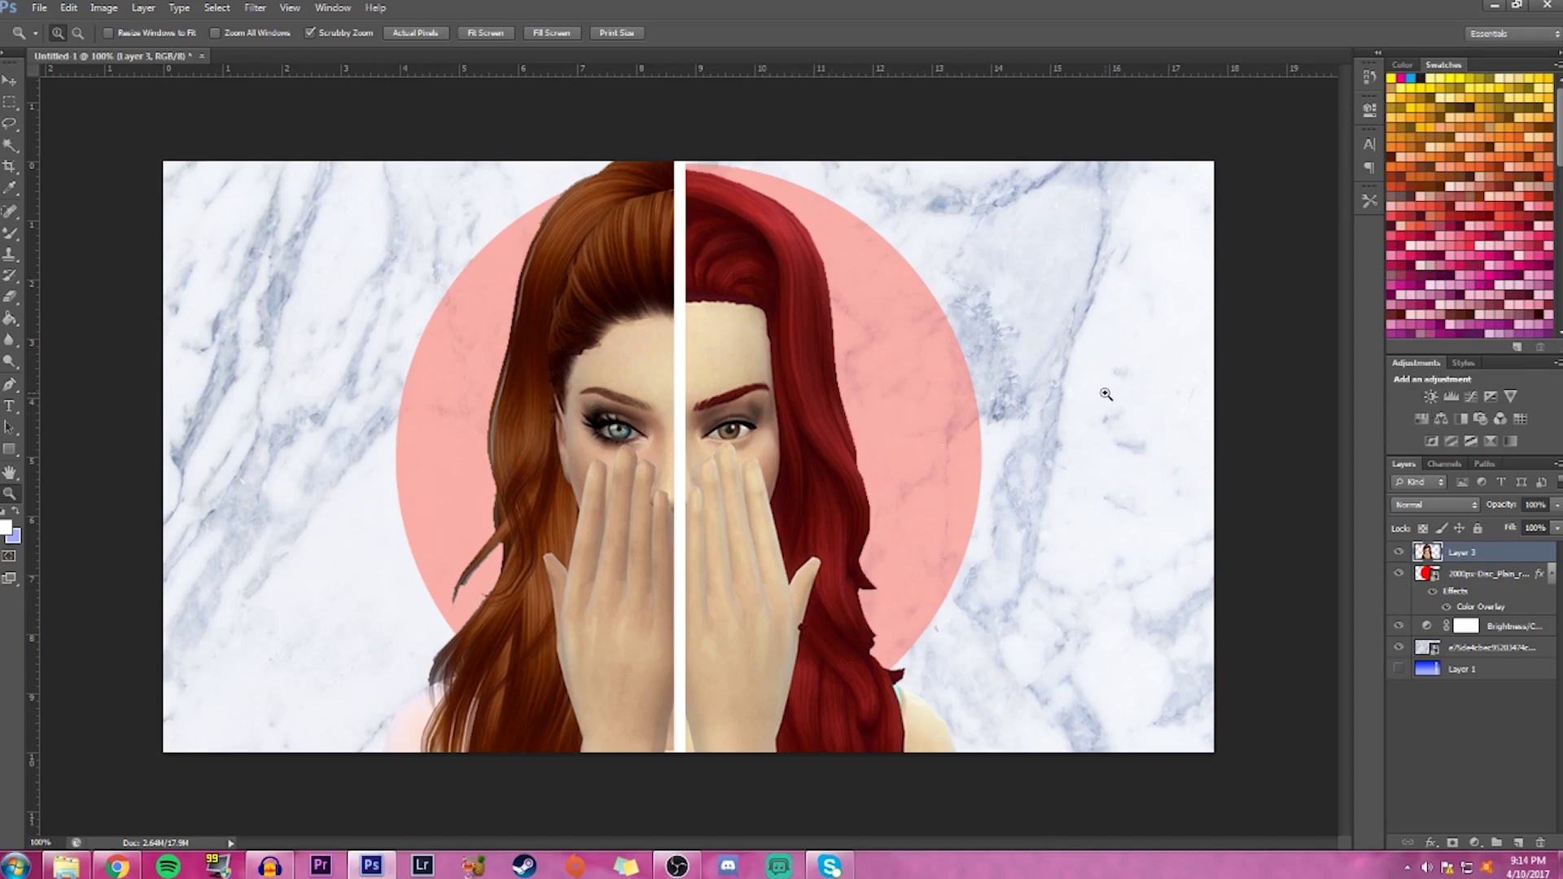
Add a Brightness/Contrast adjustment layer above the merged characters and raise the brightness slightly
left_click(1431, 397)
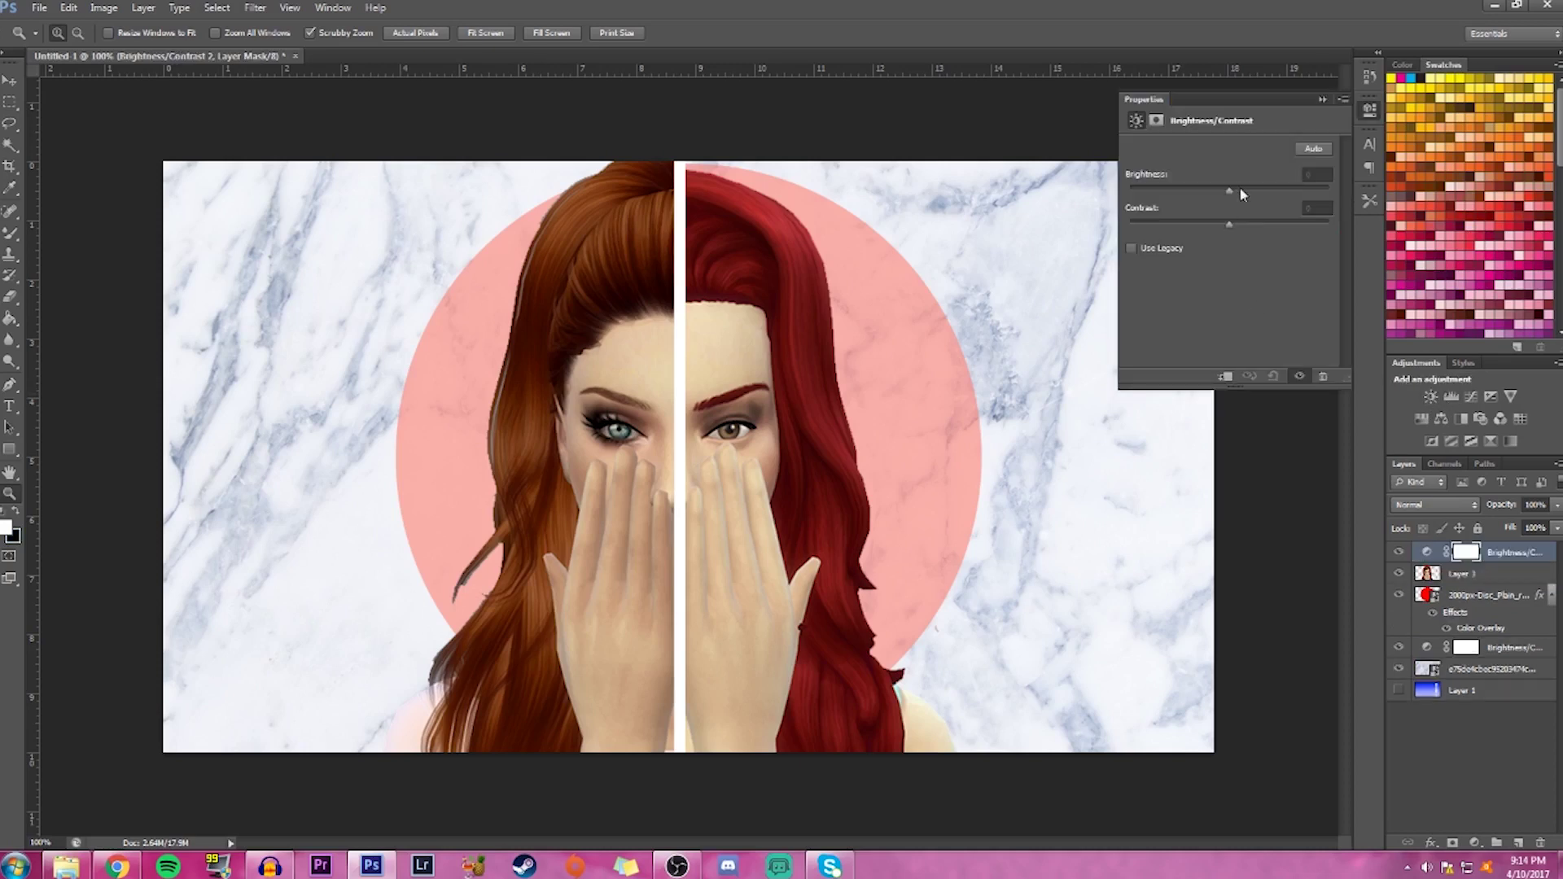
left_click_drag(1230, 189, 1244, 188)
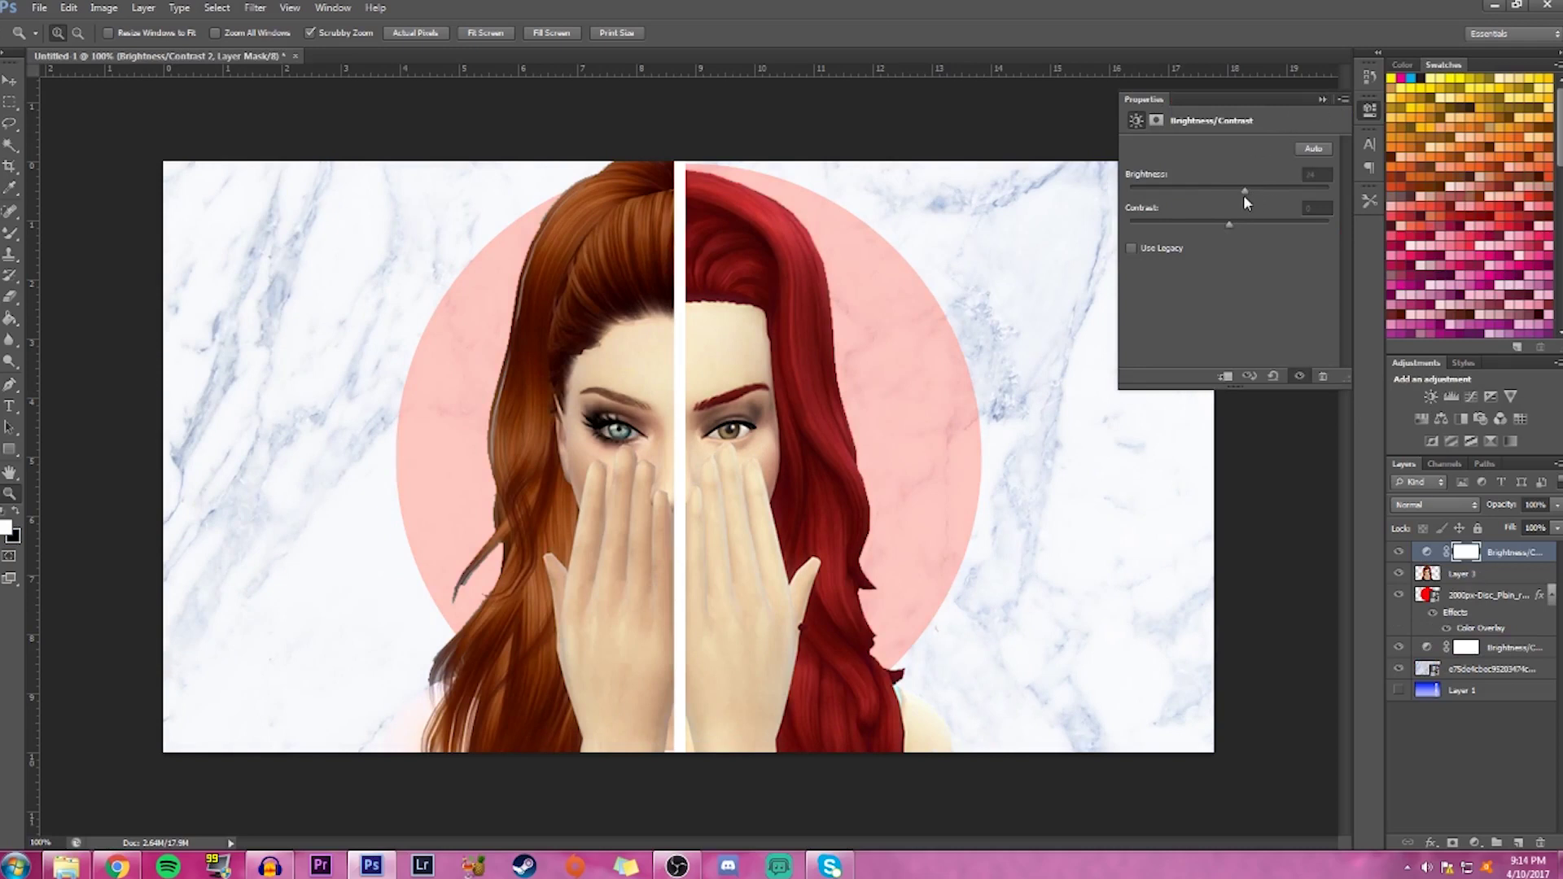
left_click_drag(1243, 189, 1239, 189)
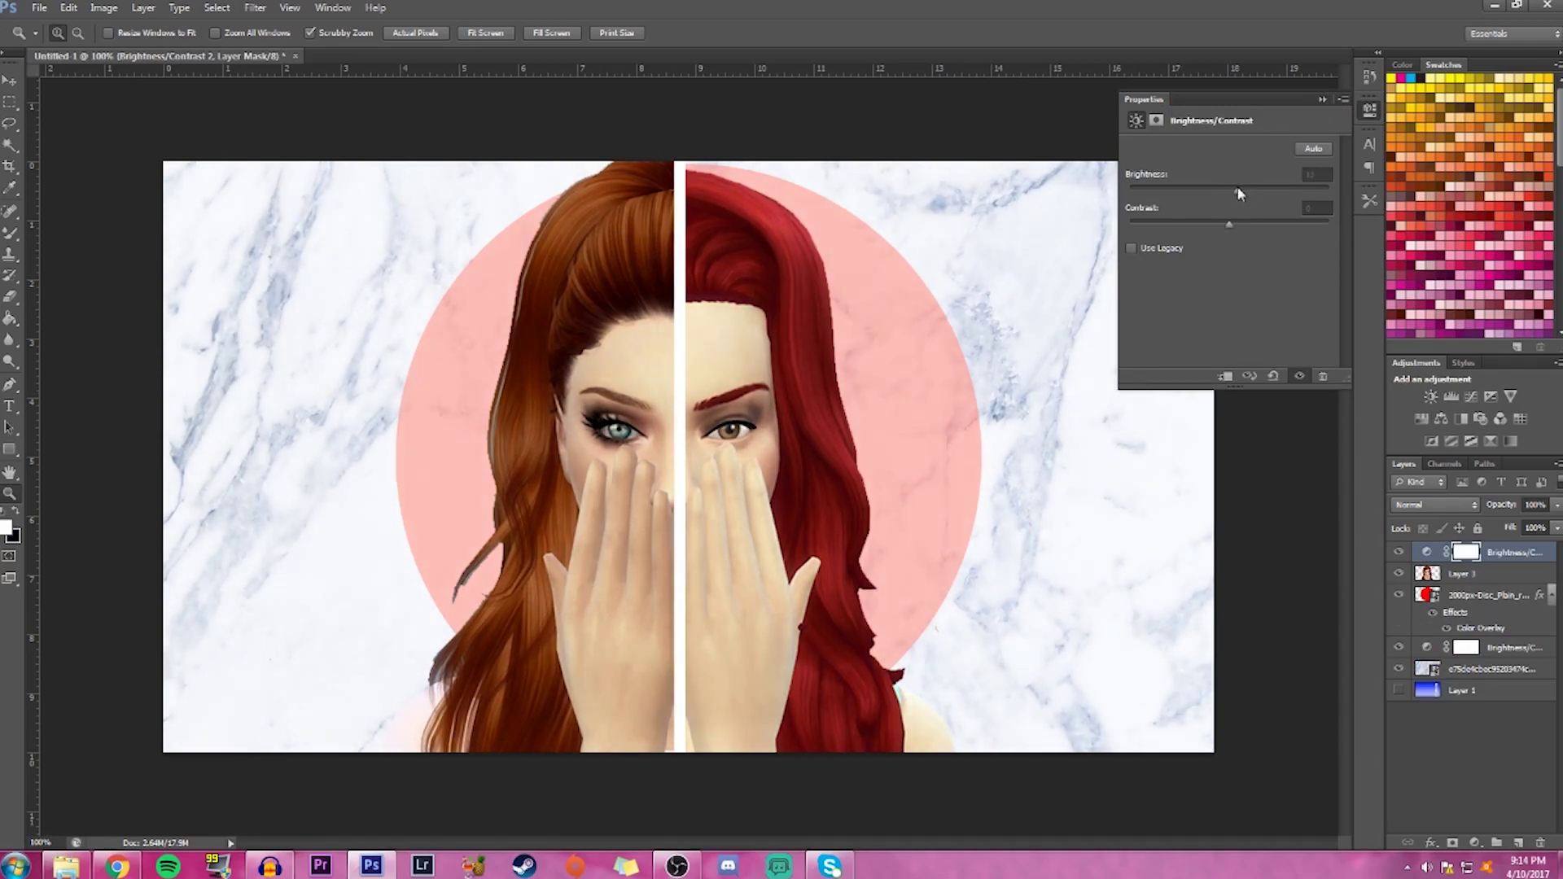
left_click(1321, 101)
Add a Hue/Saturation adjustment layer above the brightness adjustment and raise the saturation slightly
left_click(1421, 419)
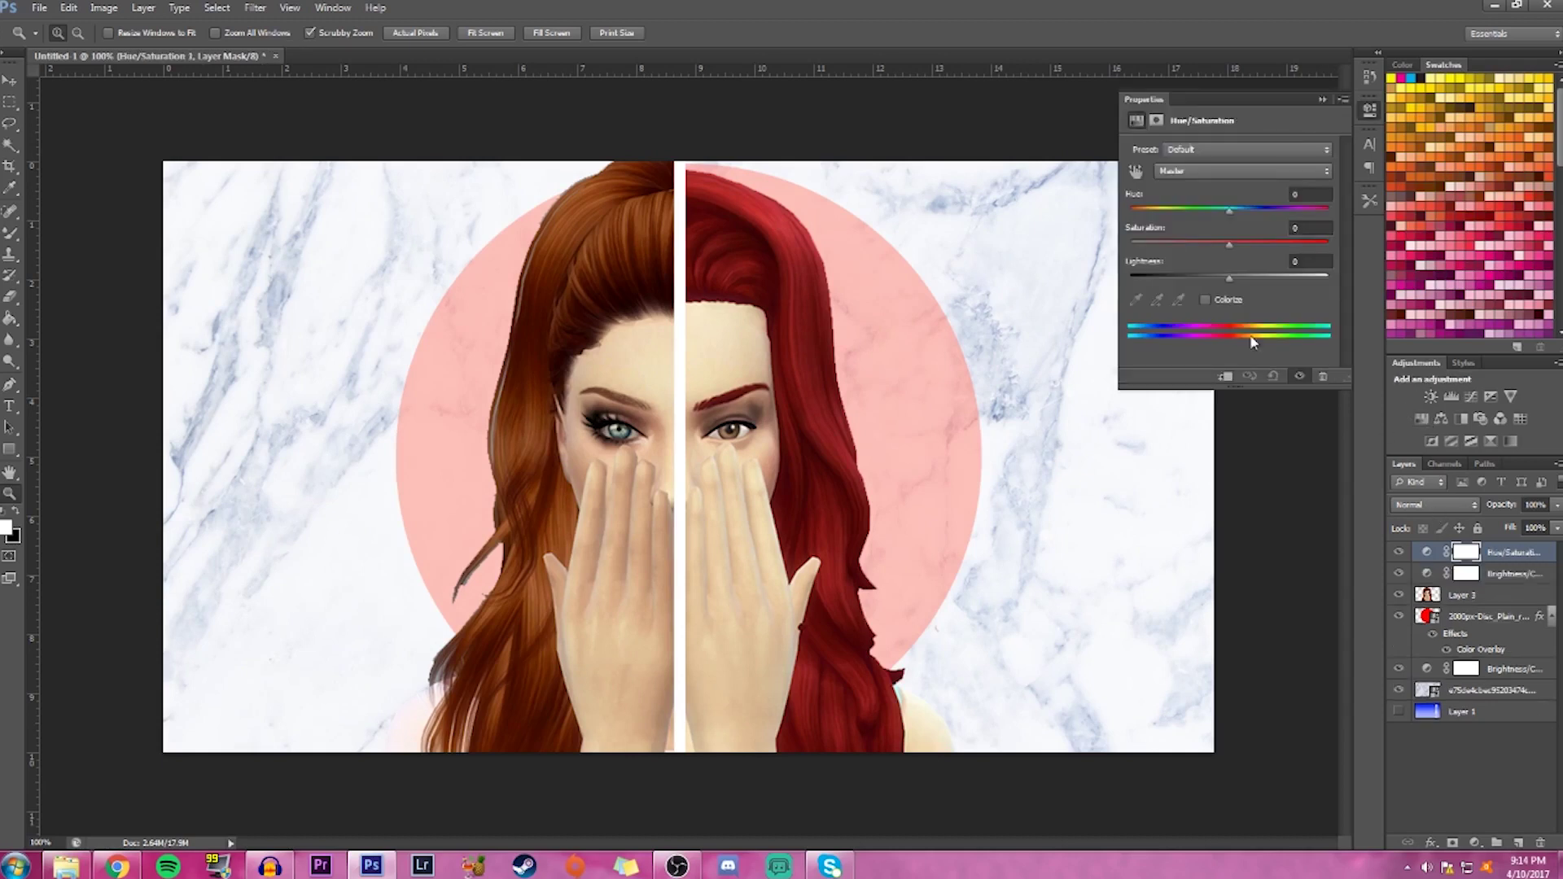
left_click_drag(1229, 247, 1240, 251)
left_click(1321, 100)
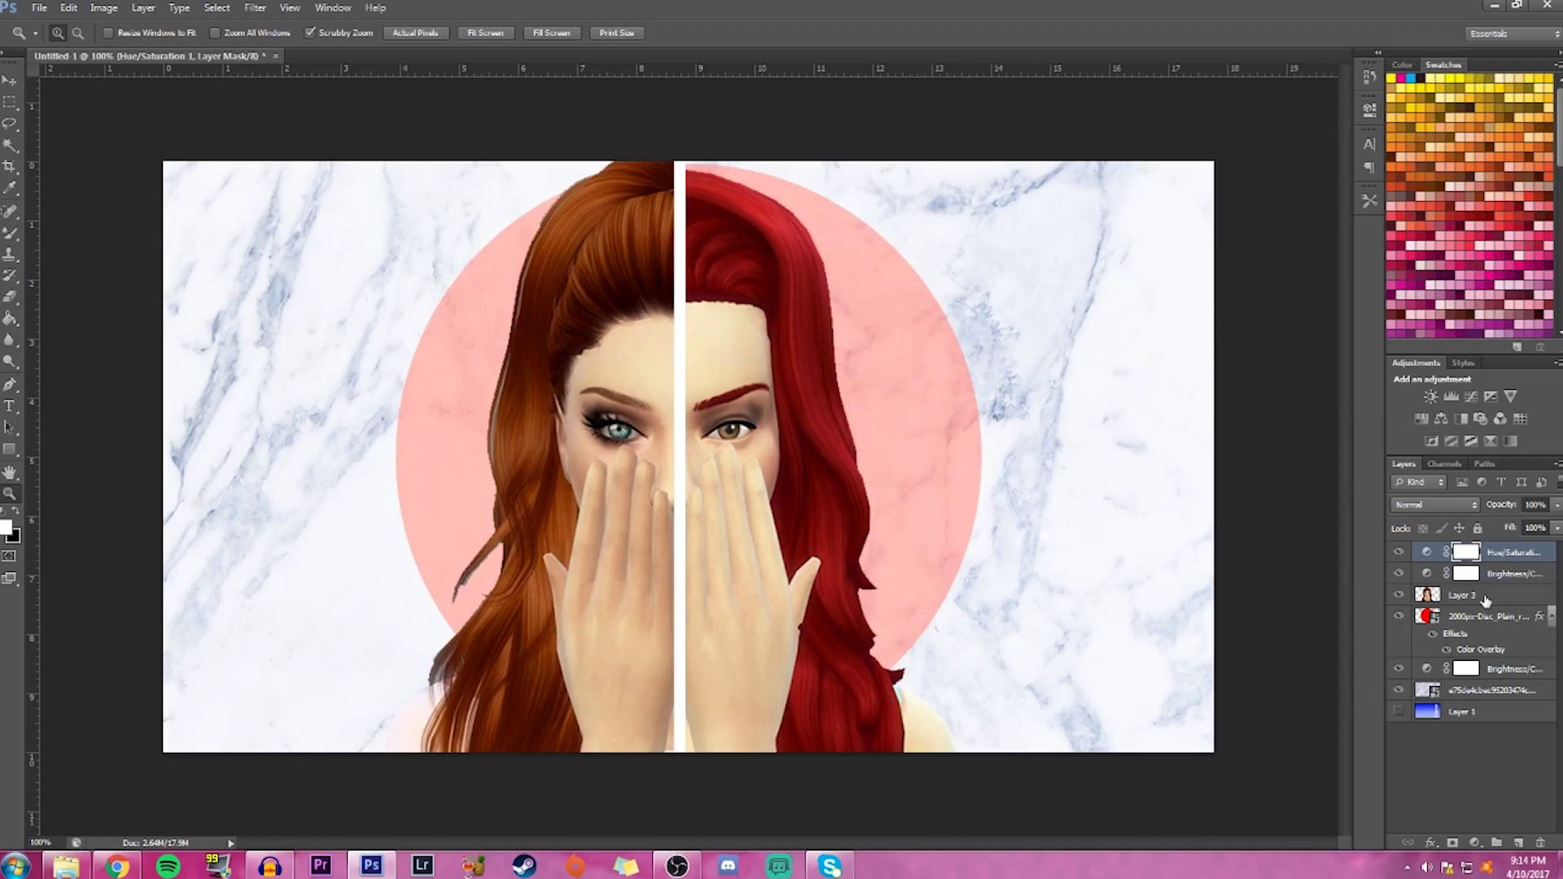
Merge the Hue/Saturation and upper Brightness/Contrast adjustment layers with Layer 3 into one character layer
left_click(1486, 599, "shift")
right_click(1487, 594)
left_click(1428, 395)
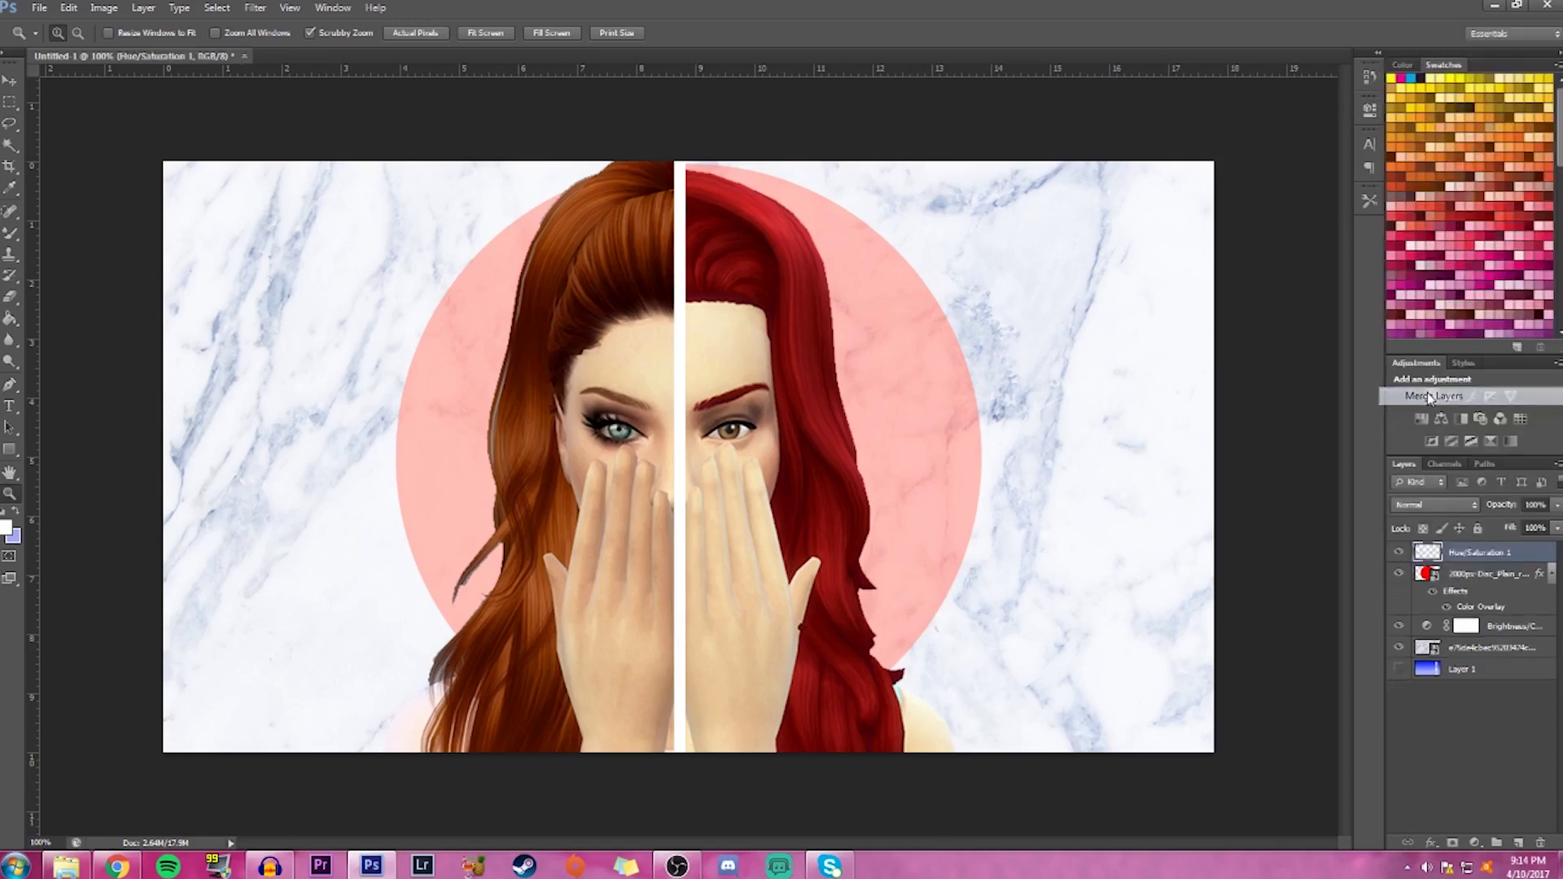
double_click(1529, 556)
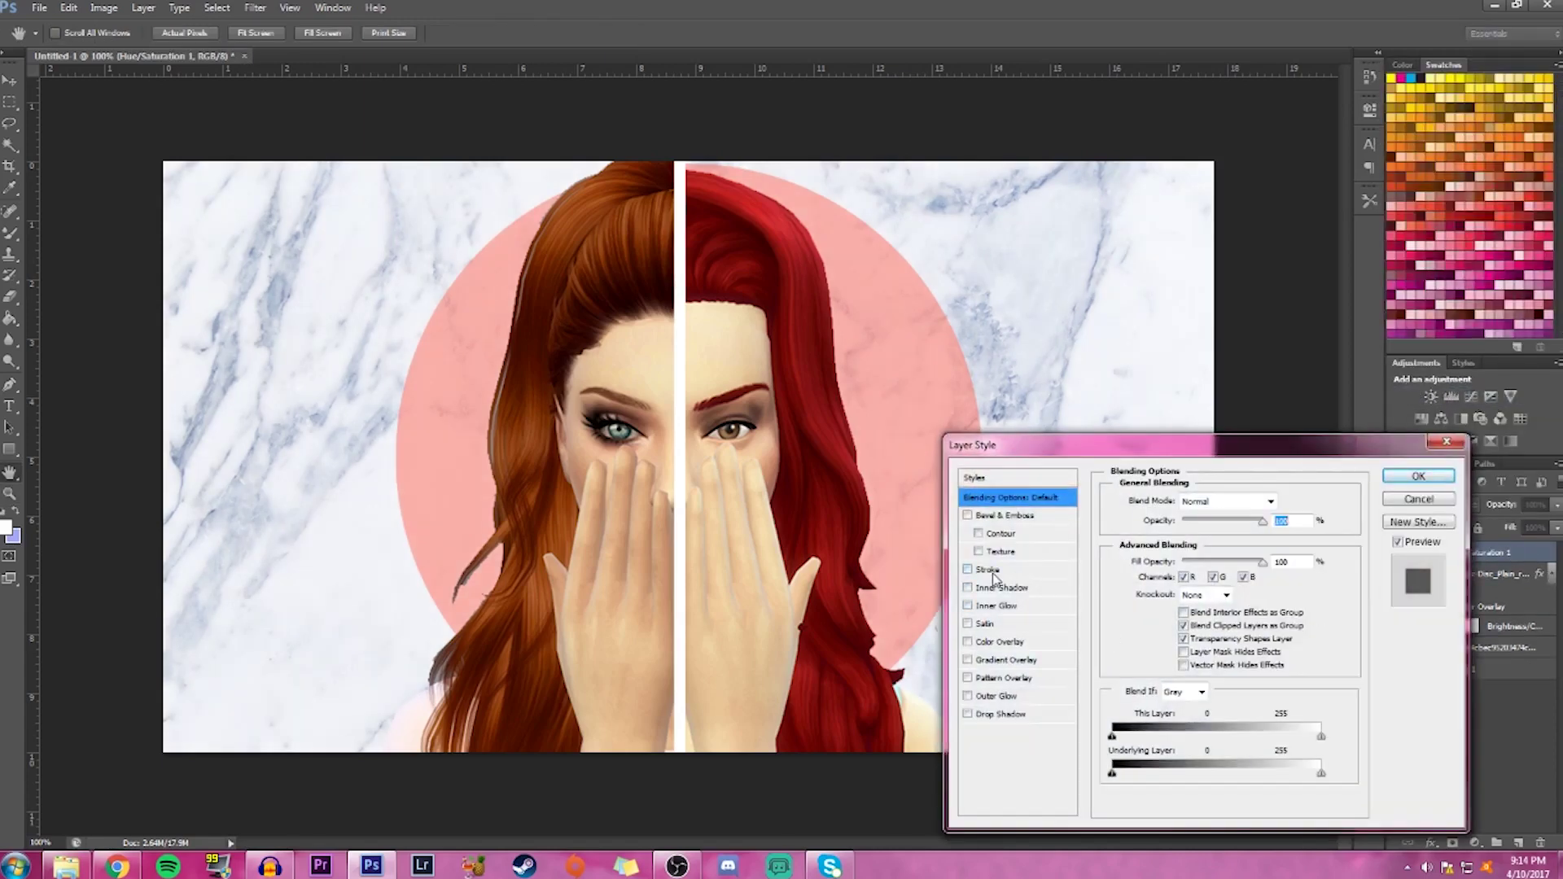
left_click(987, 570)
left_click(1160, 615)
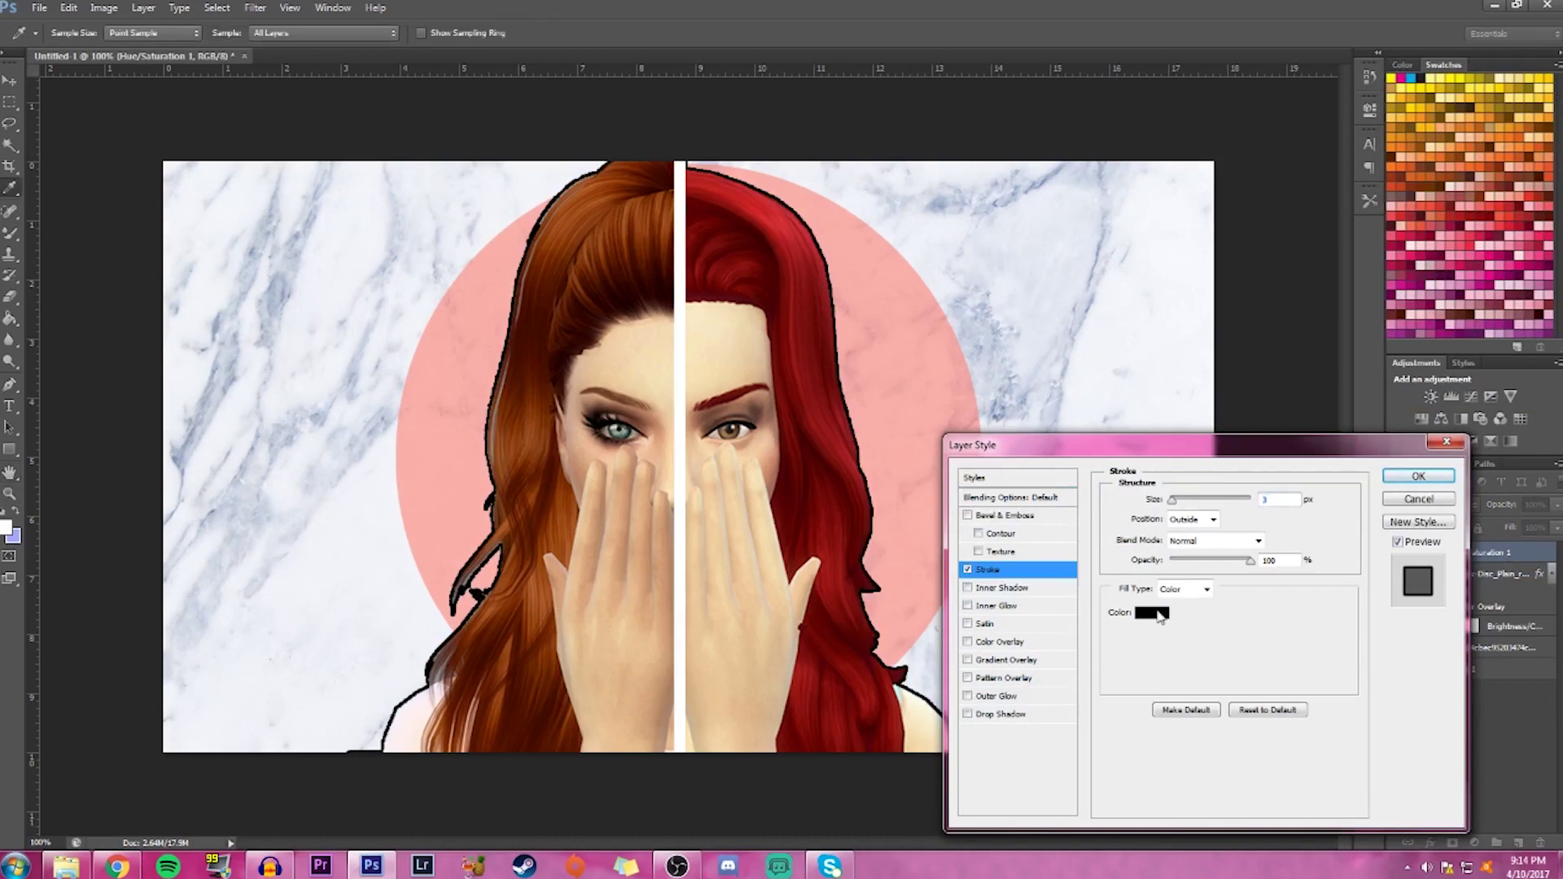
left_click(1247, 540)
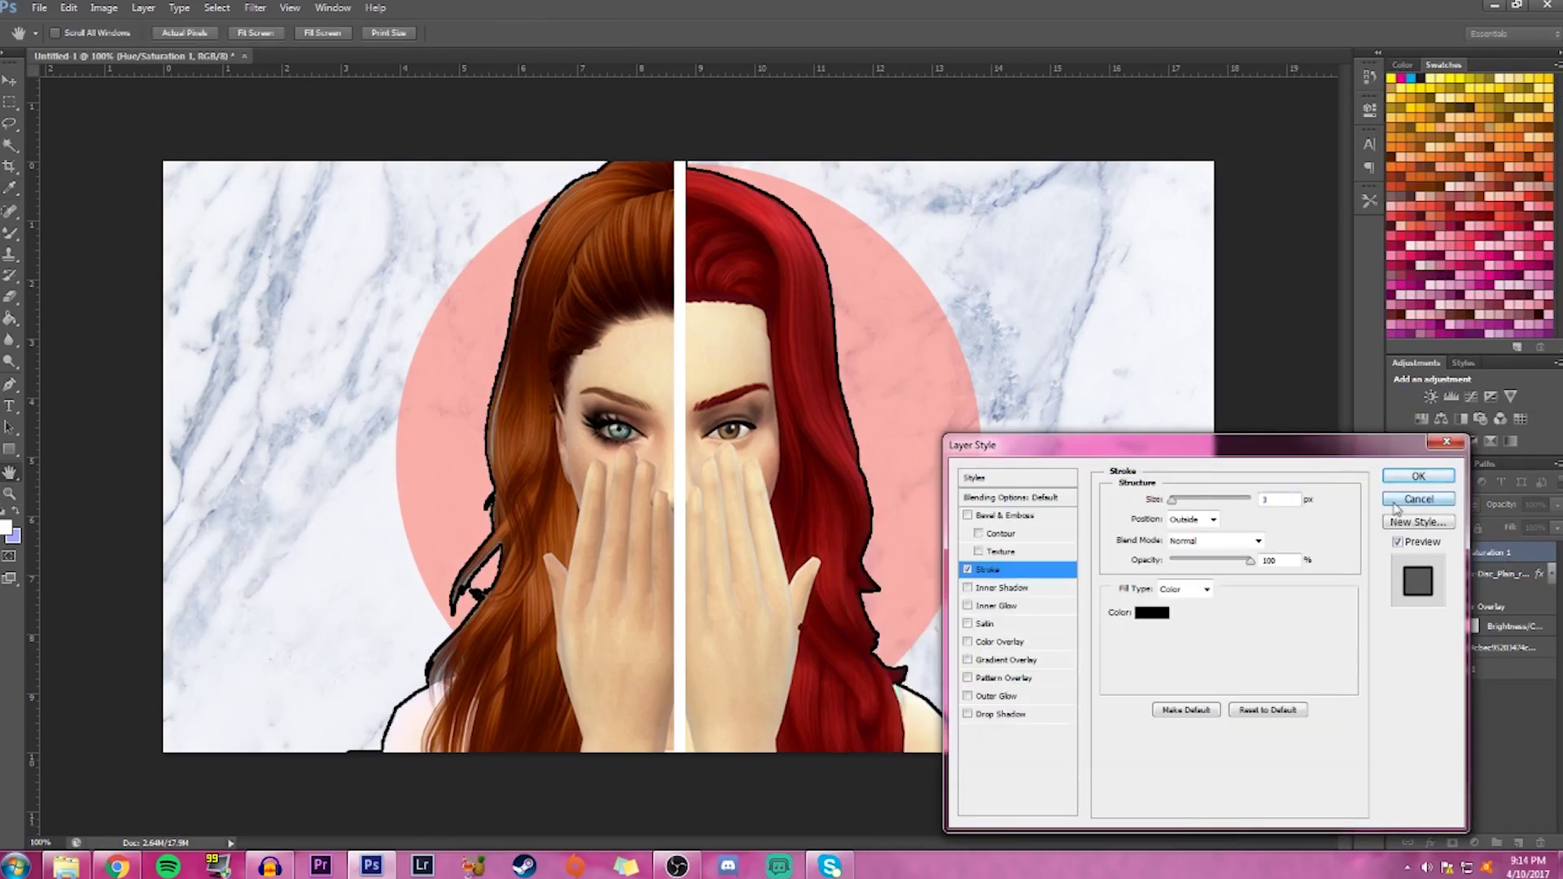
left_click(1406, 500)
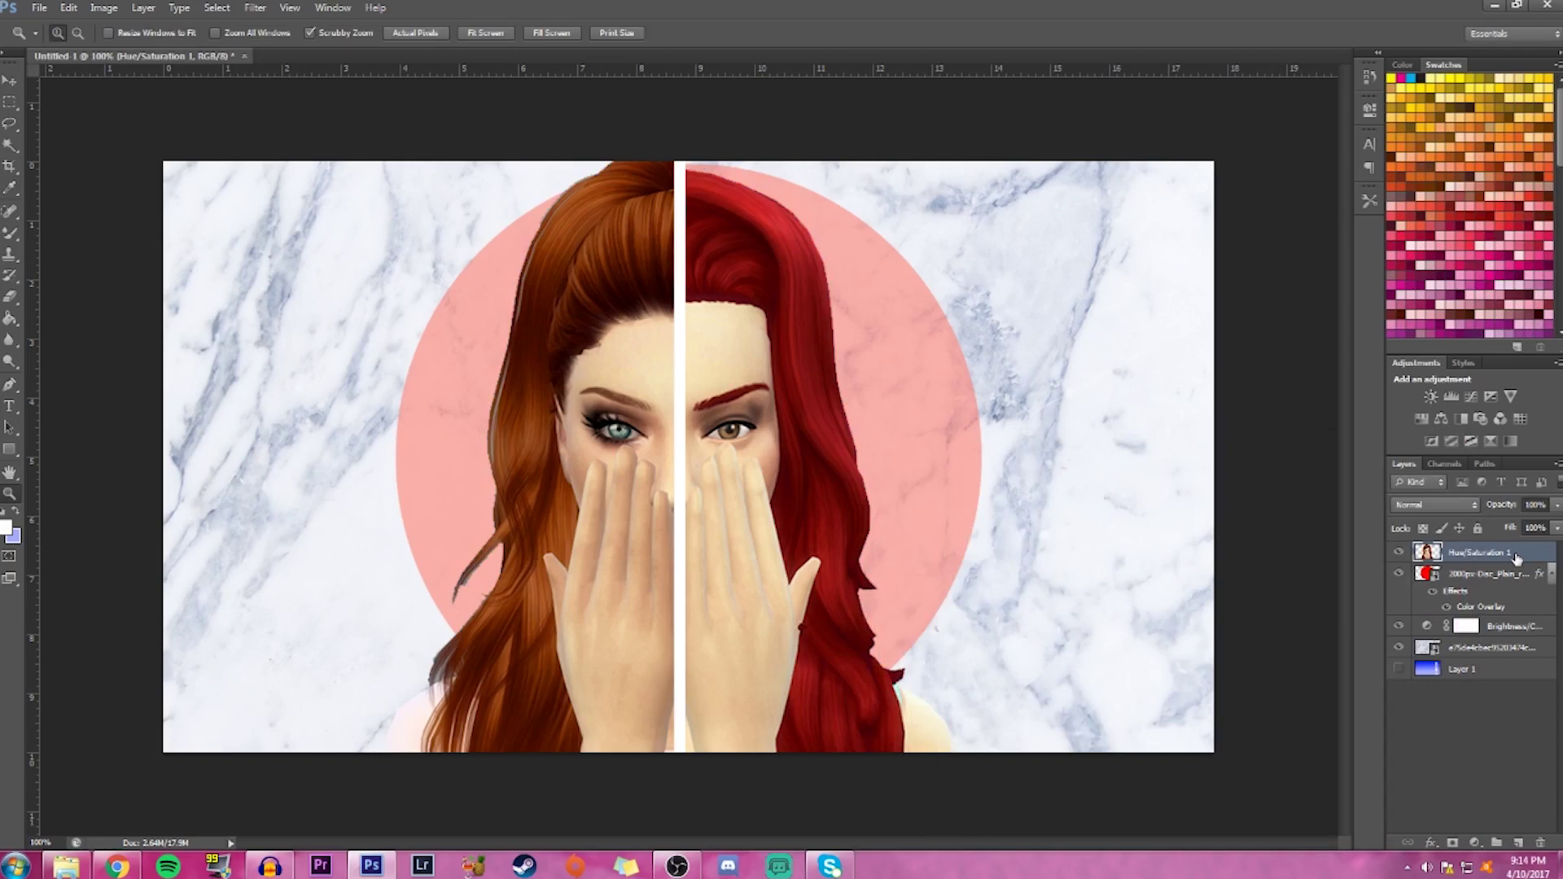
right_click(1516, 556)
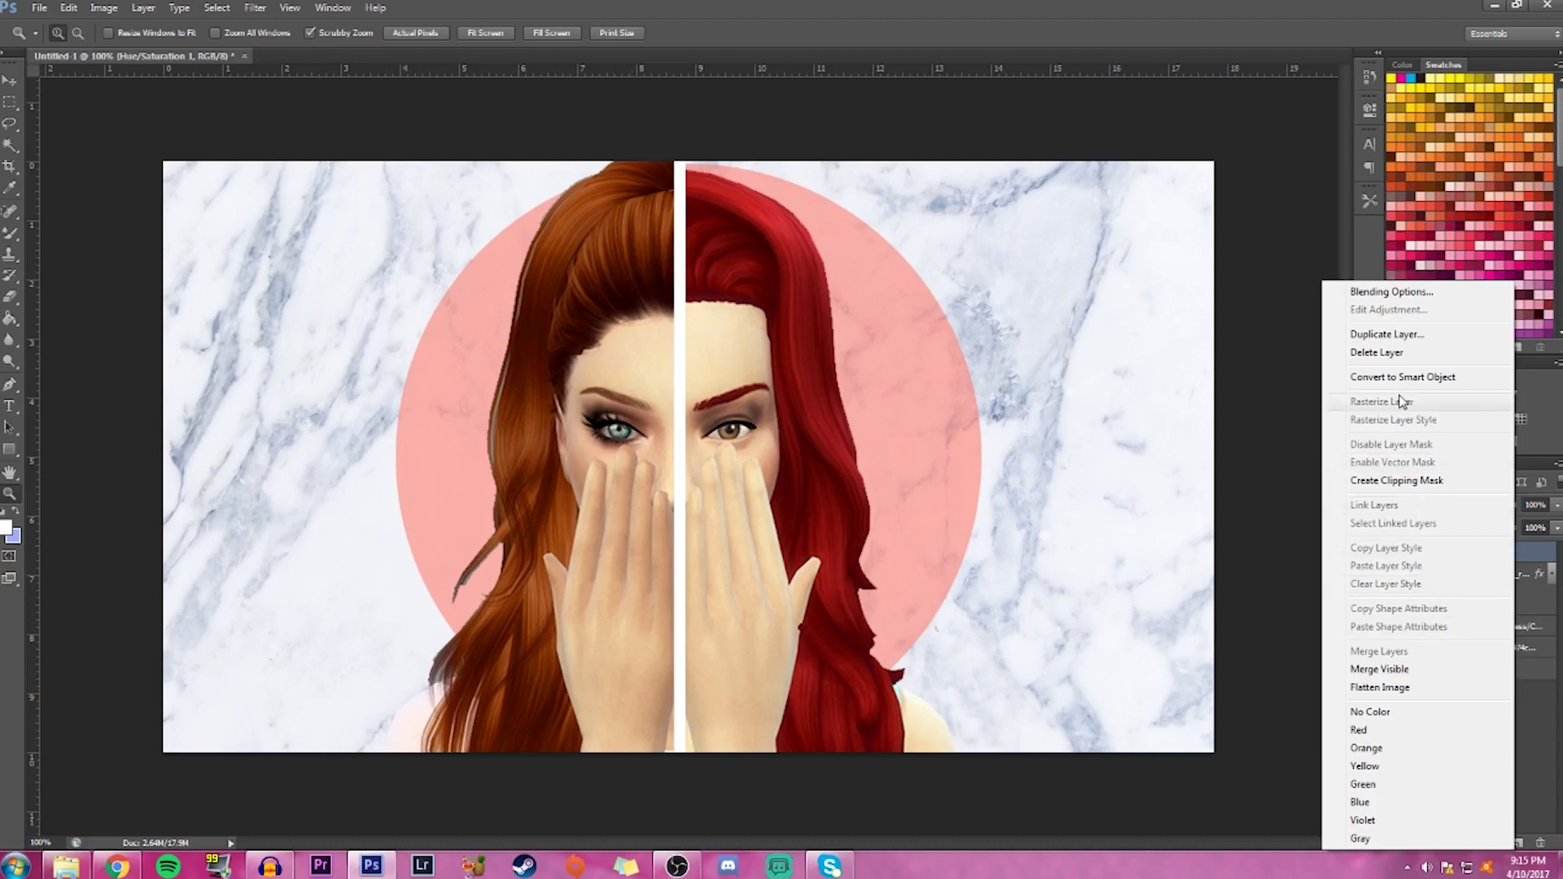
left_click(1541, 721)
right_click(1528, 562)
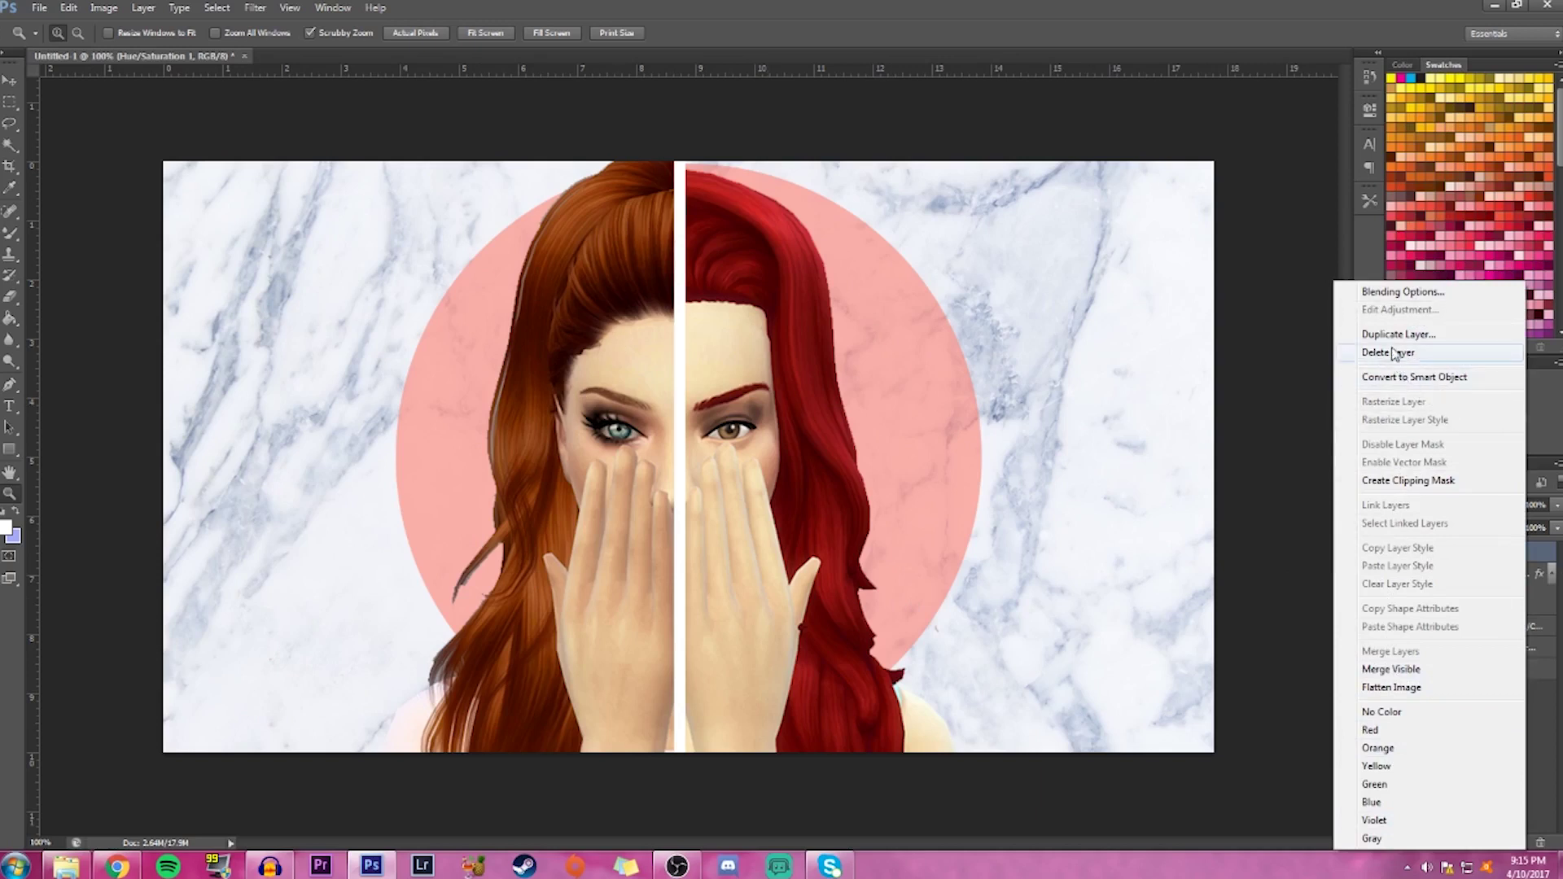
left_click(1534, 741)
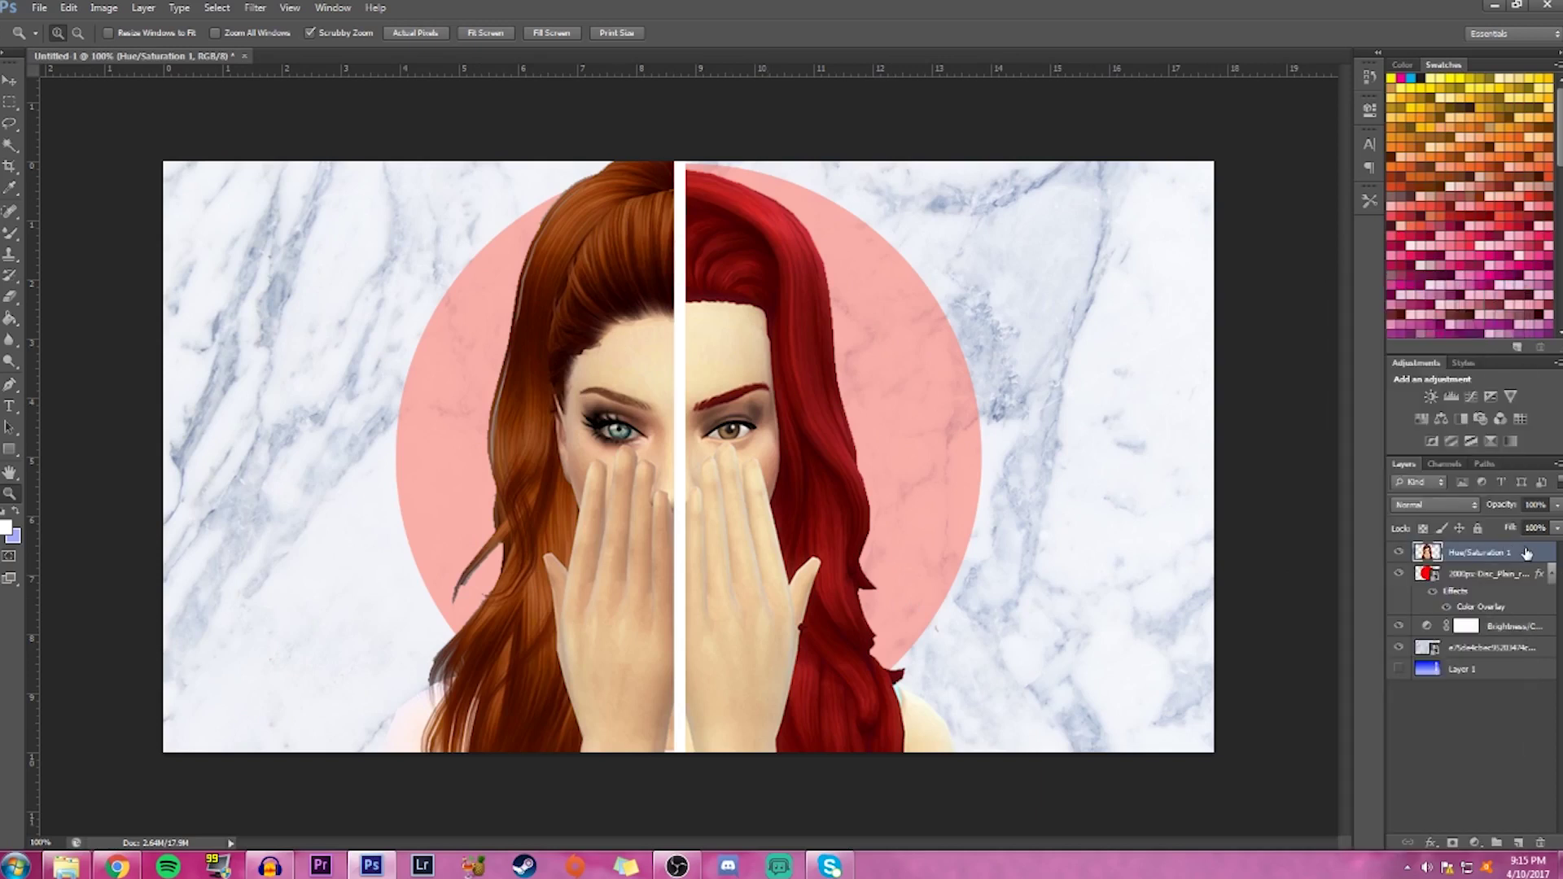
Apply a white (ffffff) outside Stroke to the merged character layer and increase its size to form a thicker outline
double_click(1534, 558)
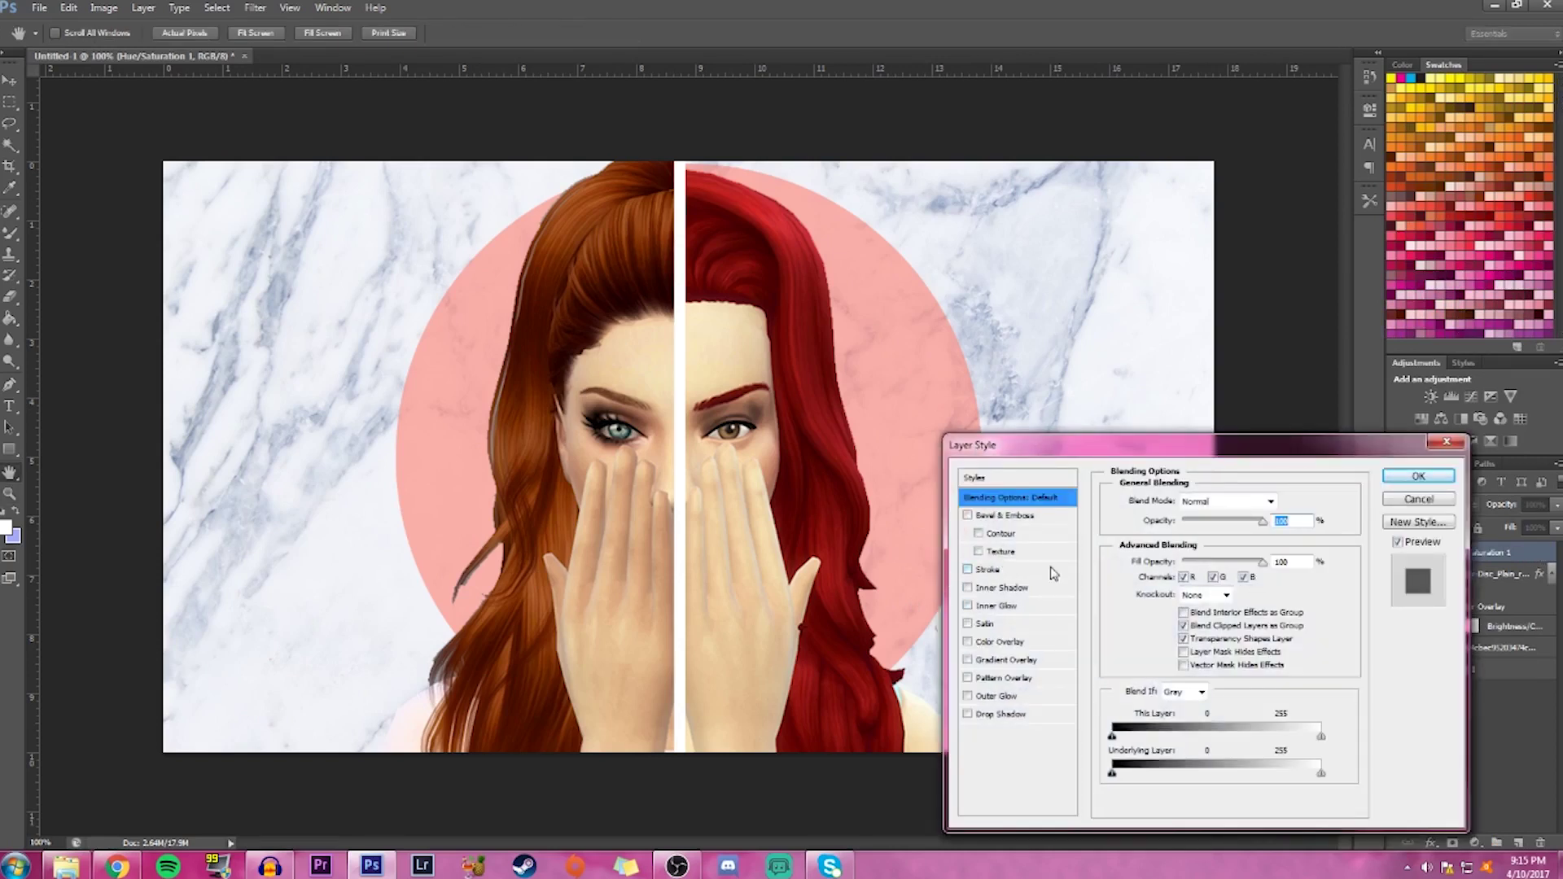
left_click(994, 569)
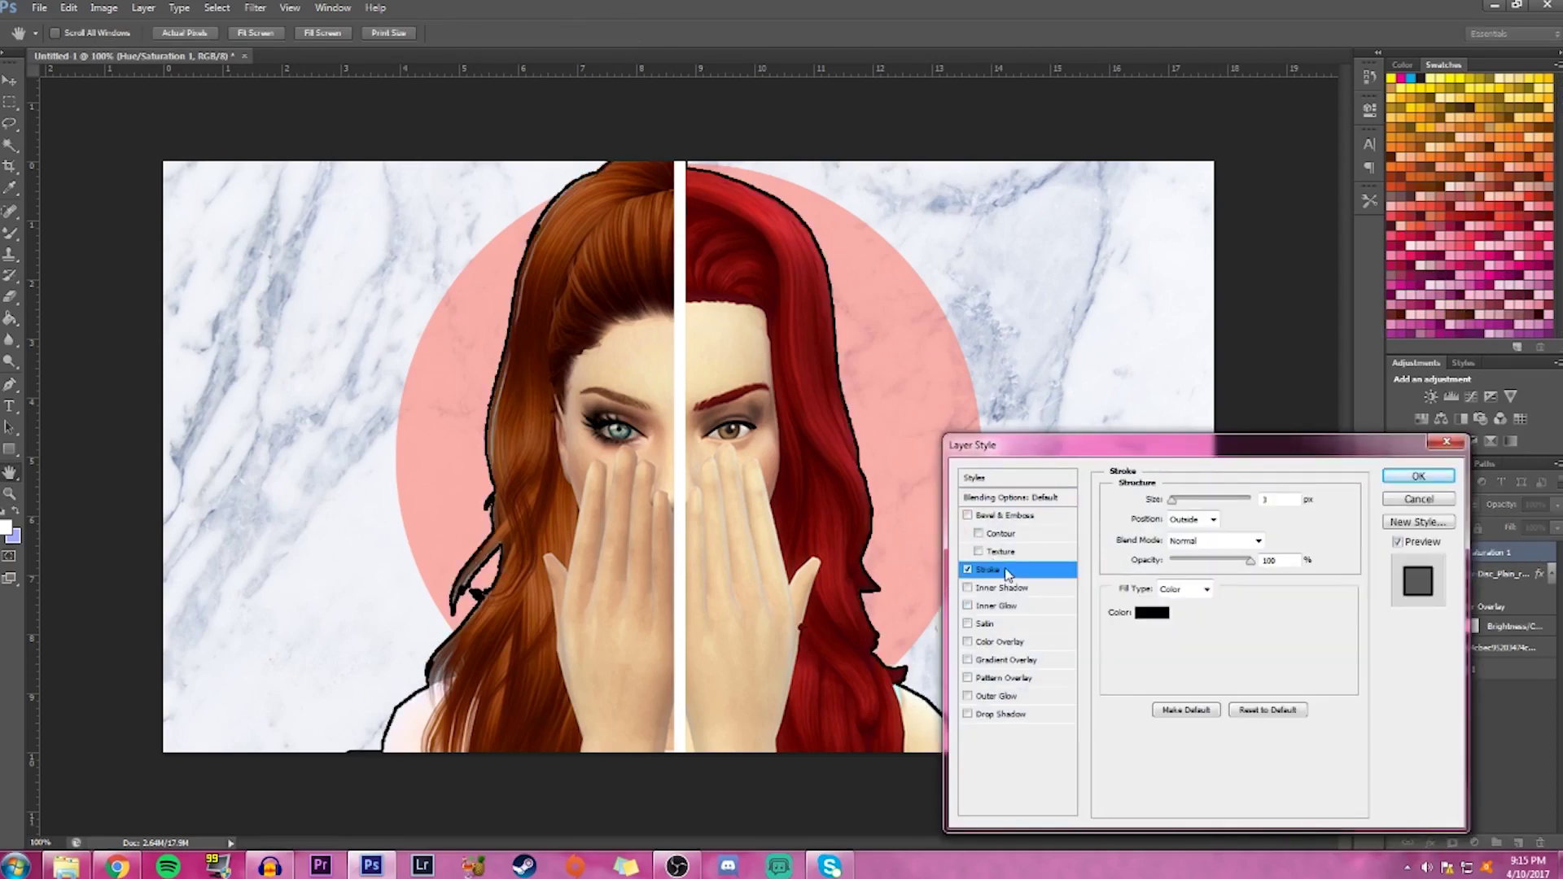
left_click(1154, 614)
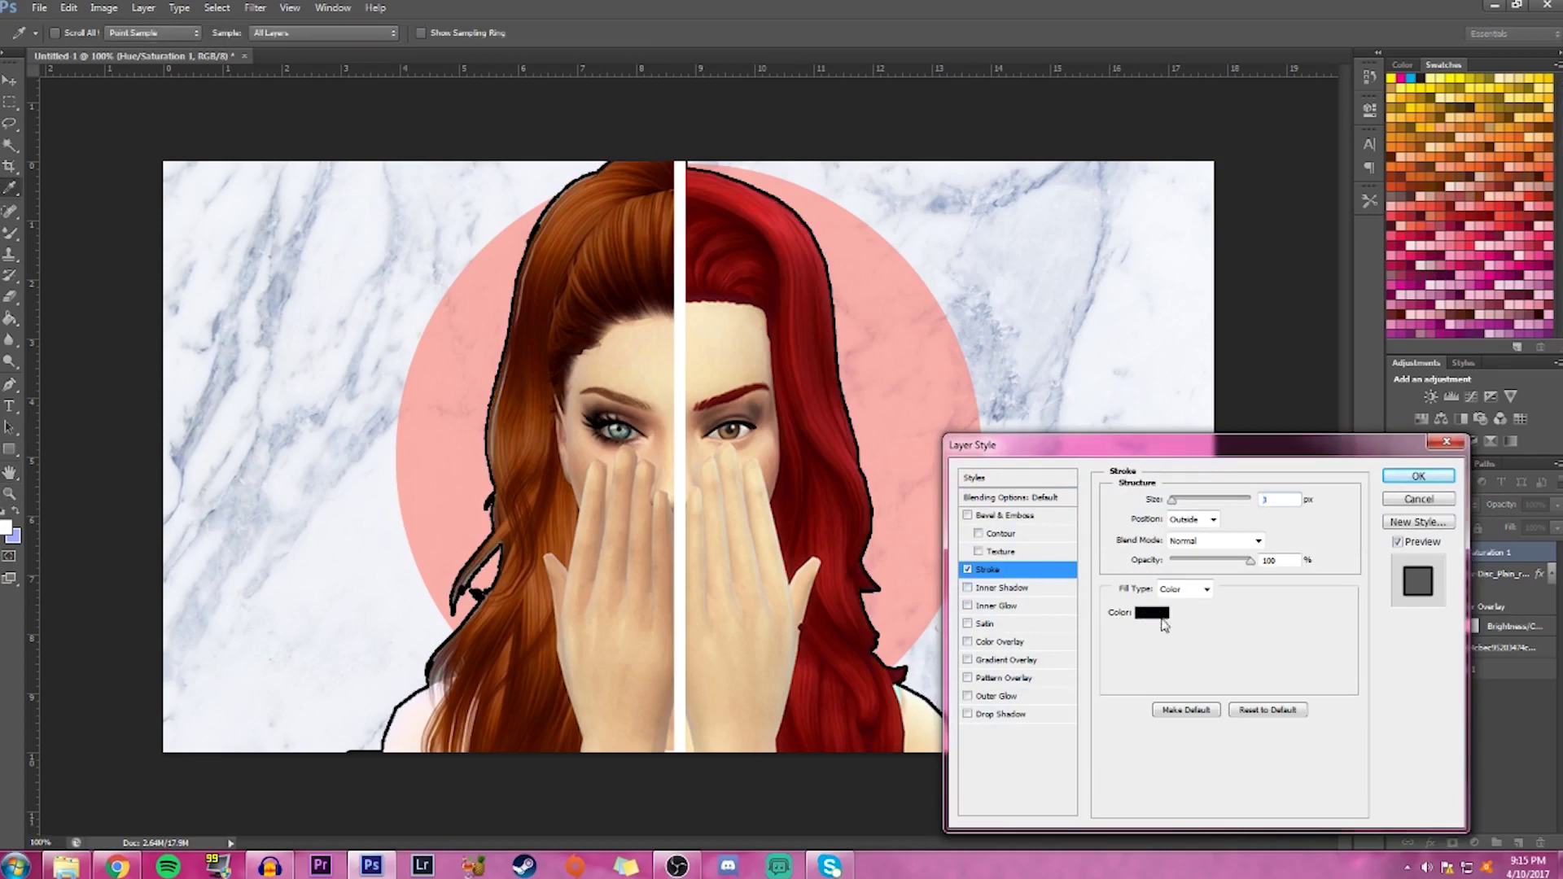
left_click_drag(866, 529, 847, 514)
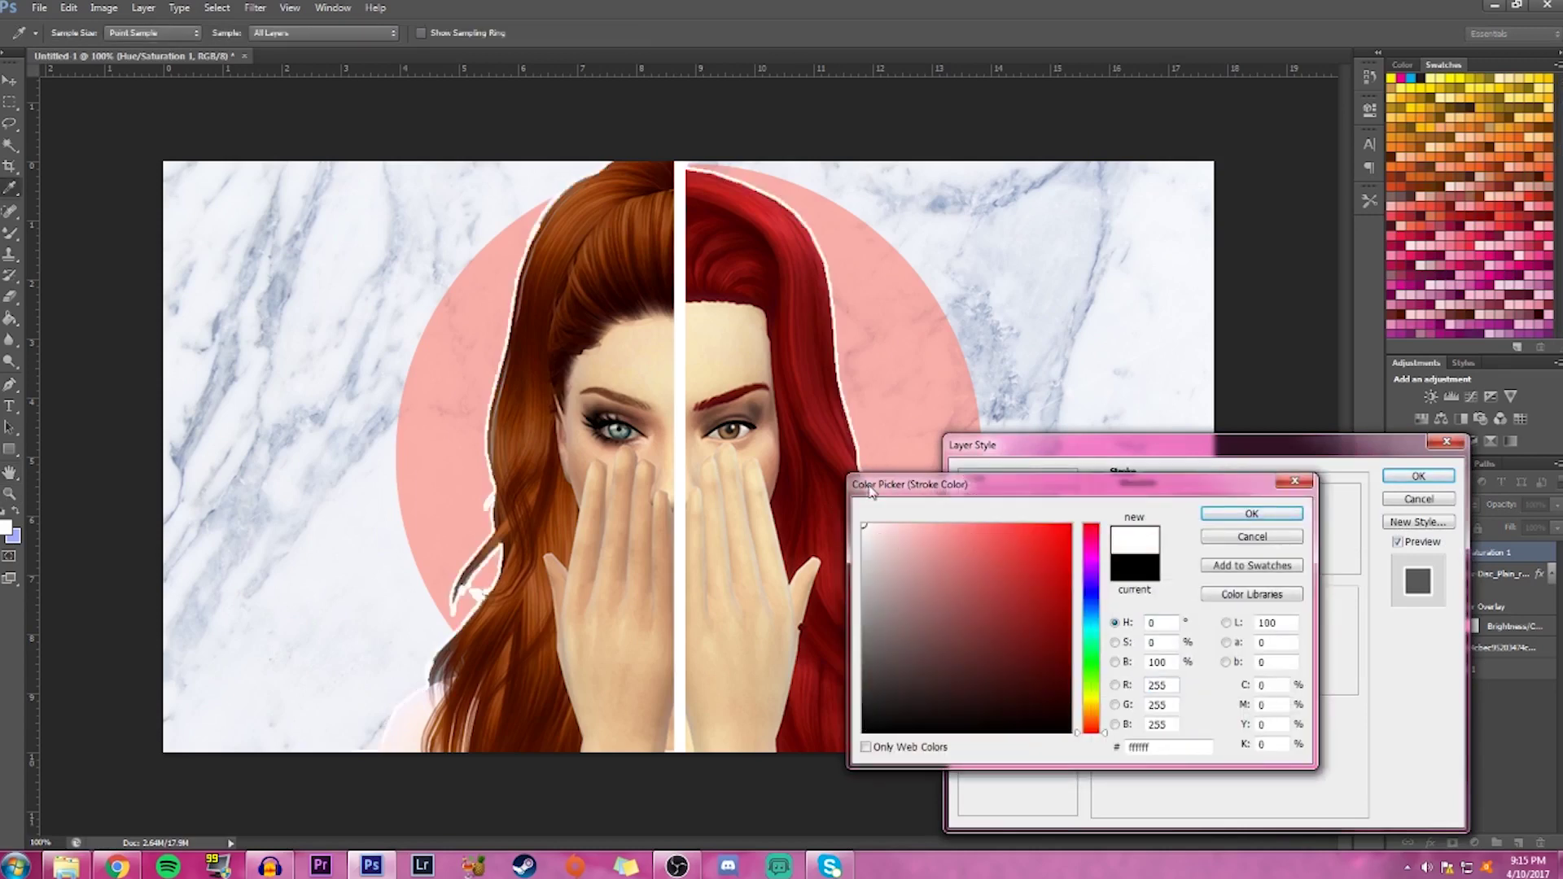
left_click(1250, 513)
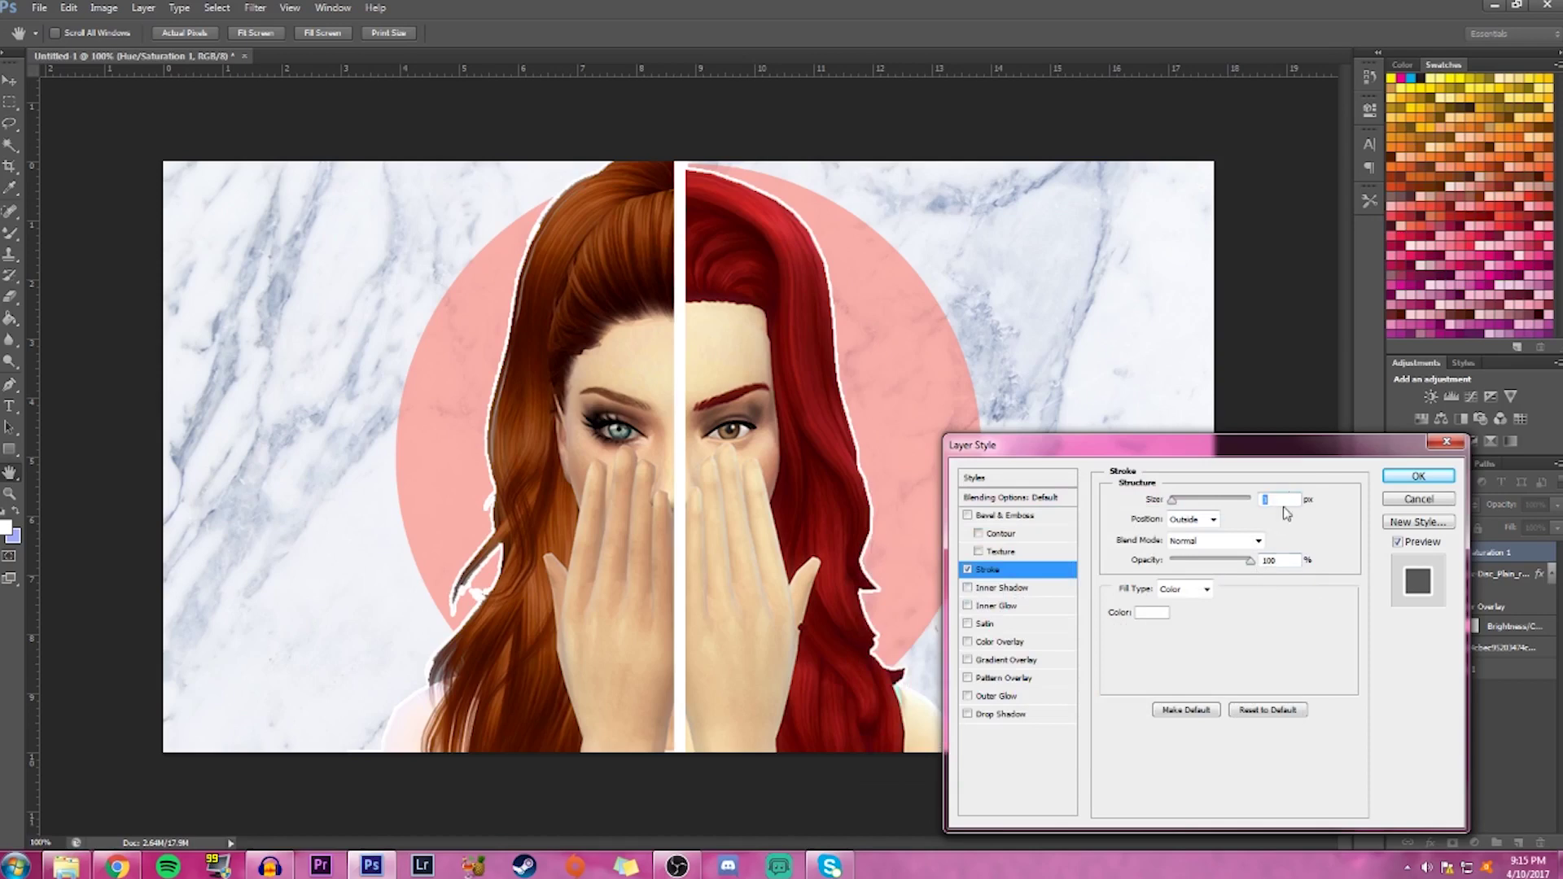
left_click(1150, 616)
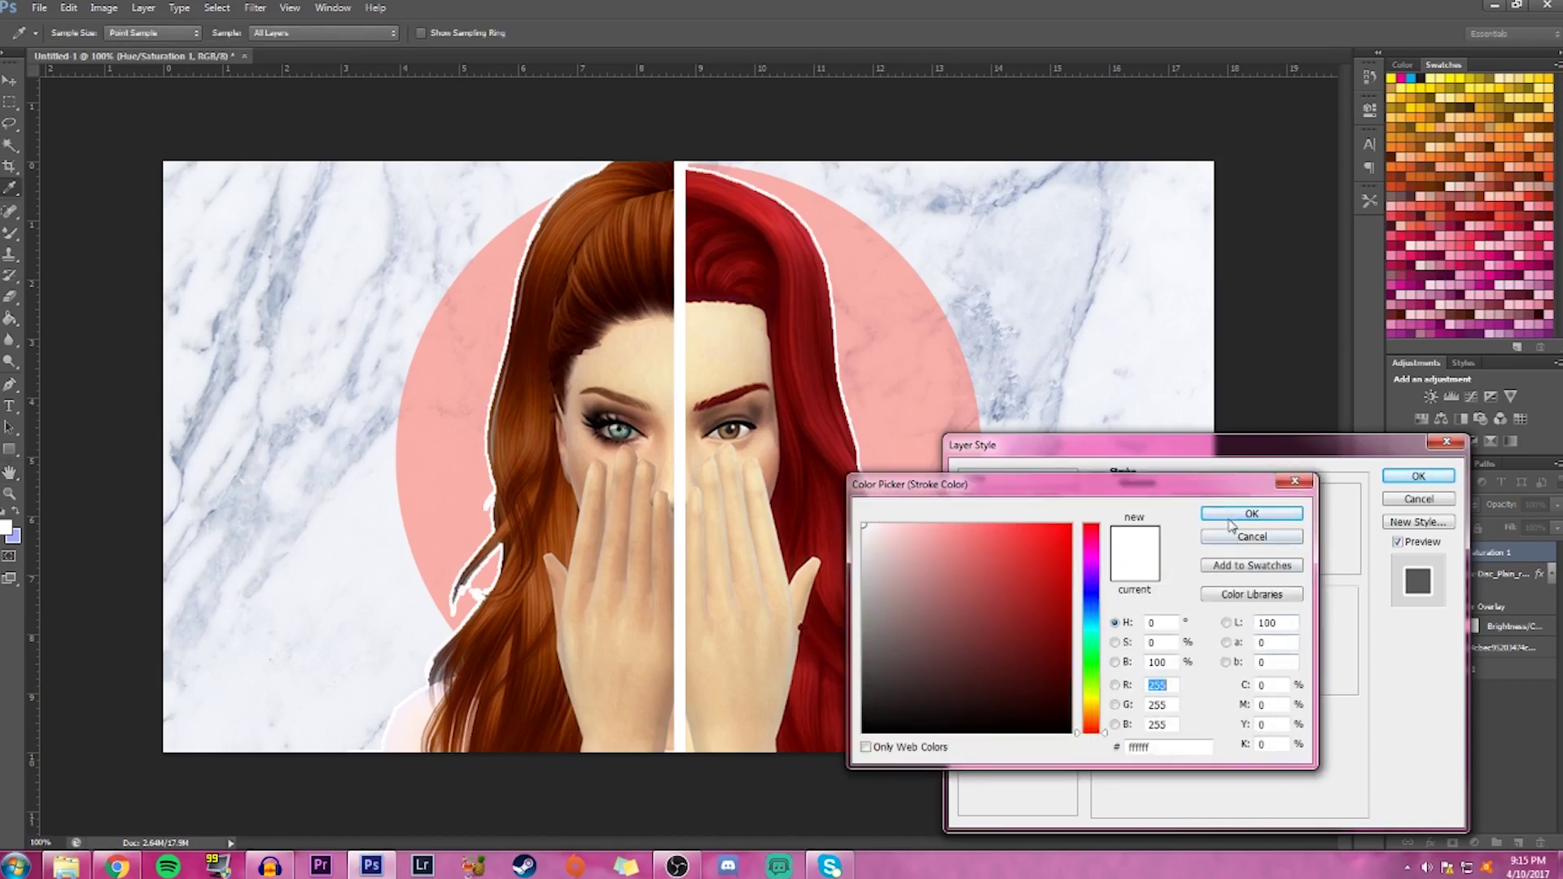
left_click(1251, 513)
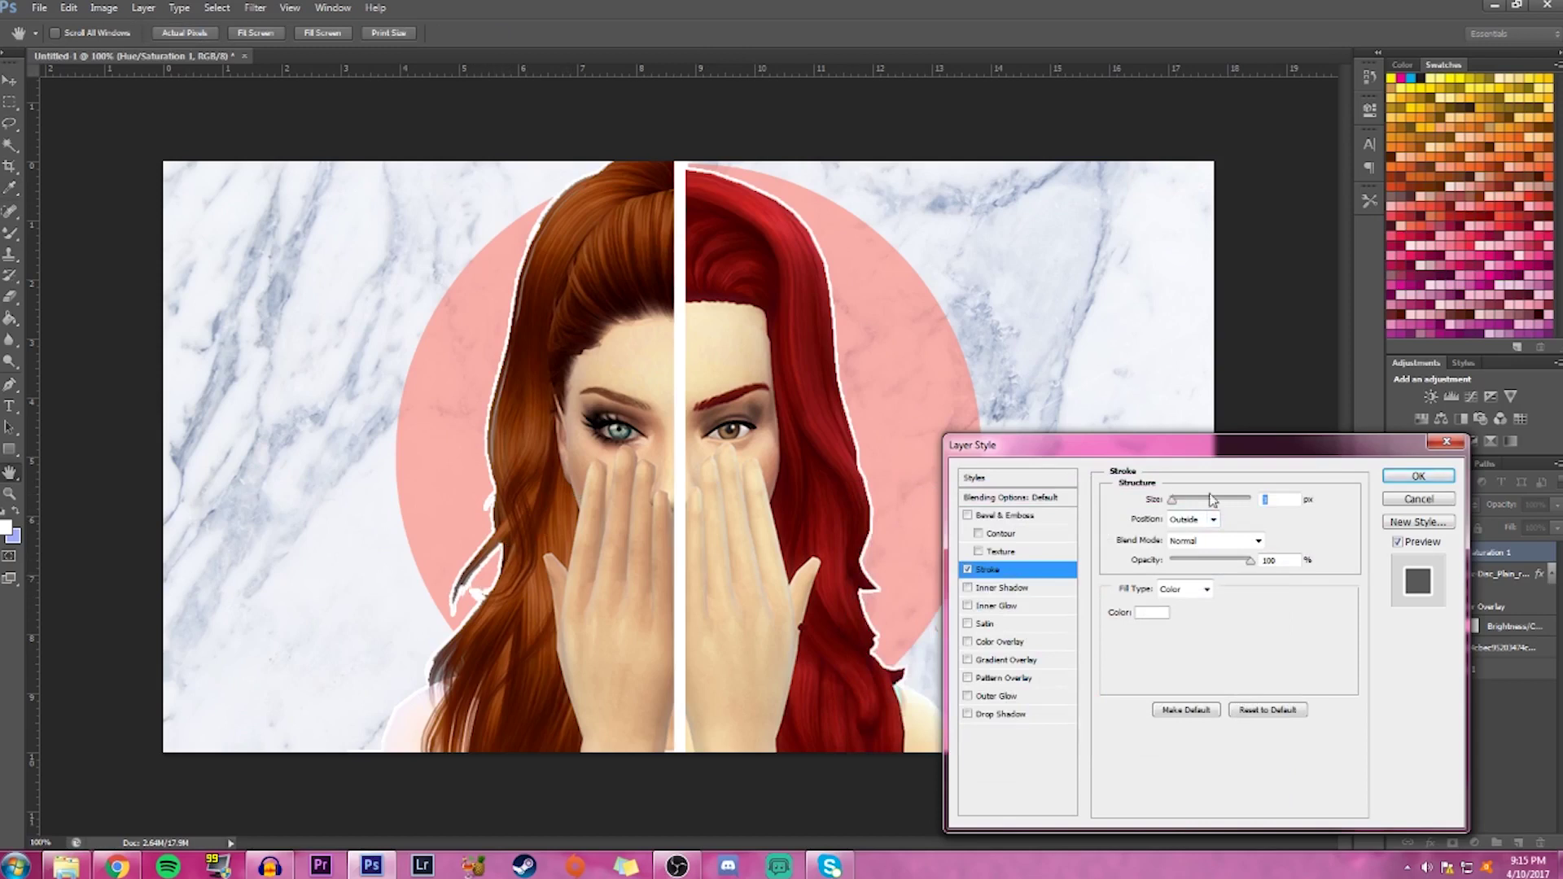
left_click_drag(1172, 504, 1178, 503)
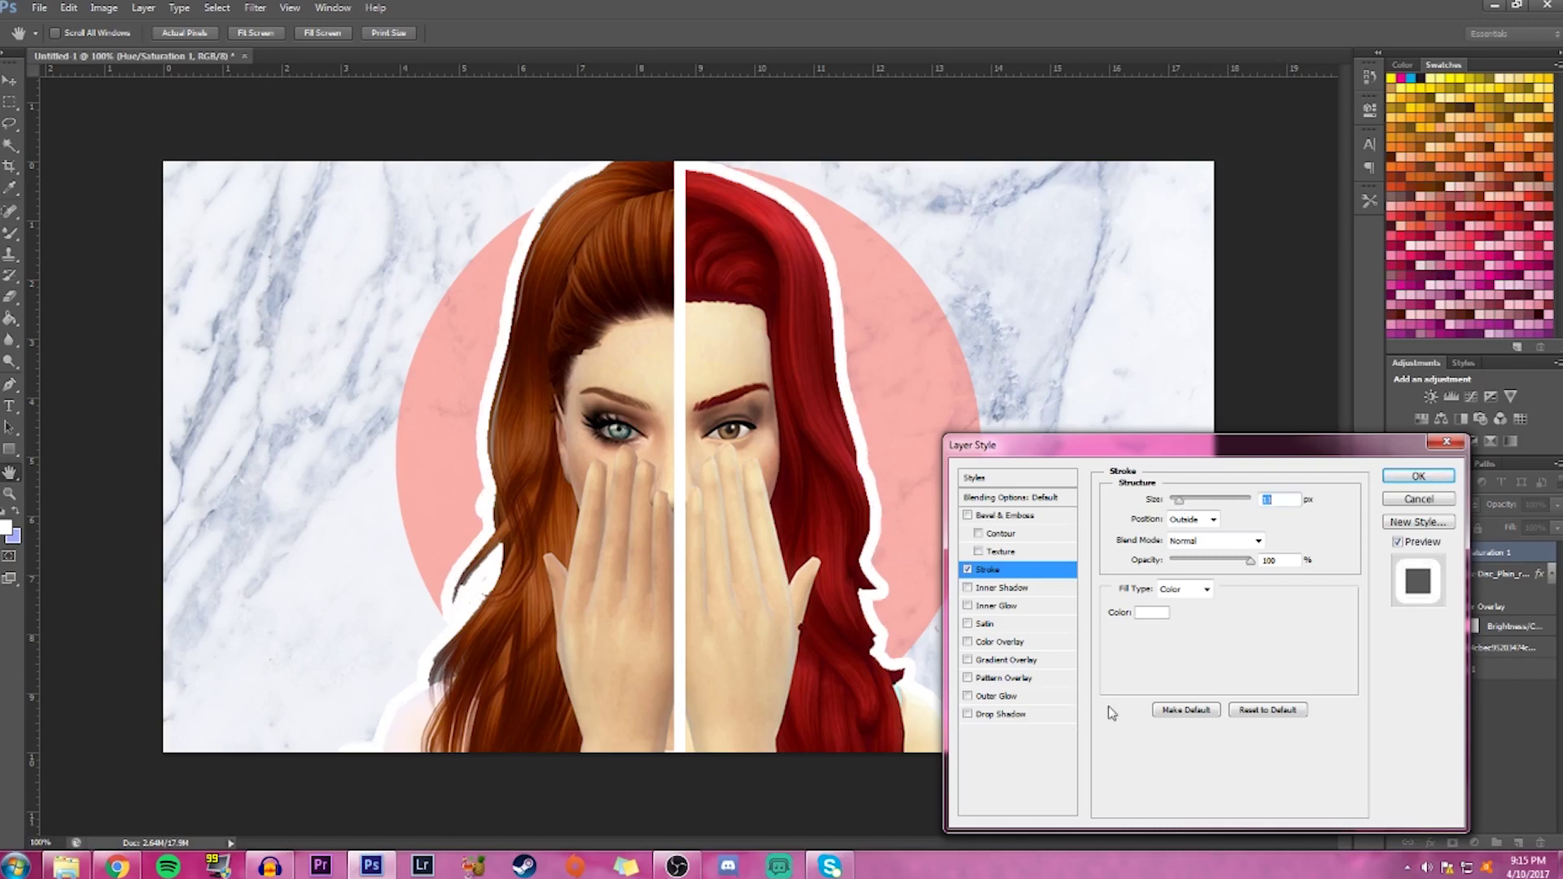
left_click(1406, 477)
Try a white Outer Glow at 100% opacity, 23% spread and 62 px size instead of the stroke, and switch back to the stroke
double_click(1524, 567)
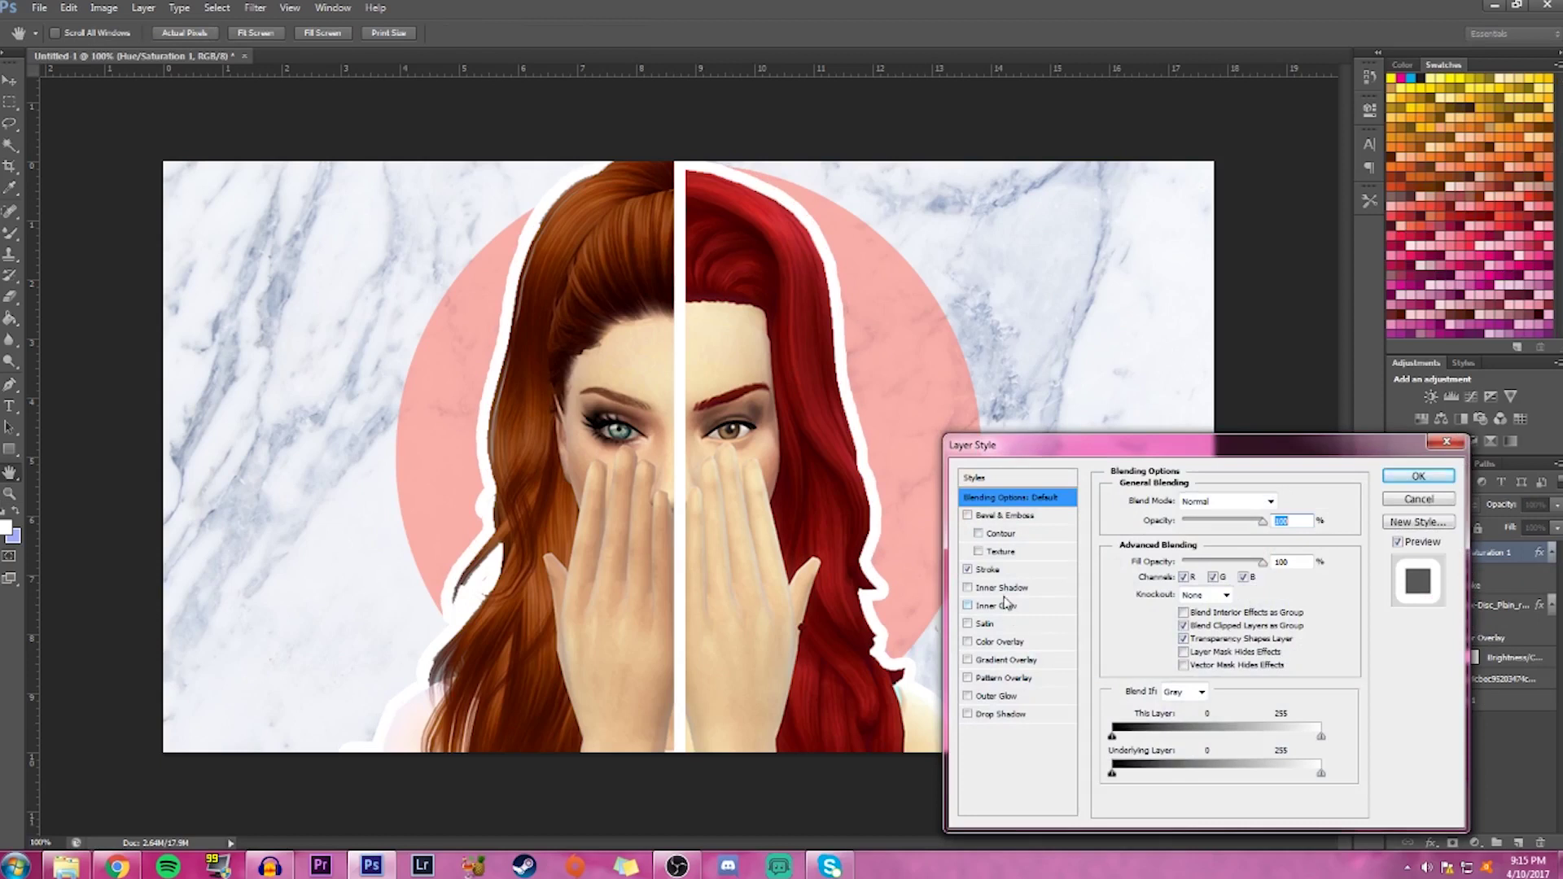
left_click(968, 570)
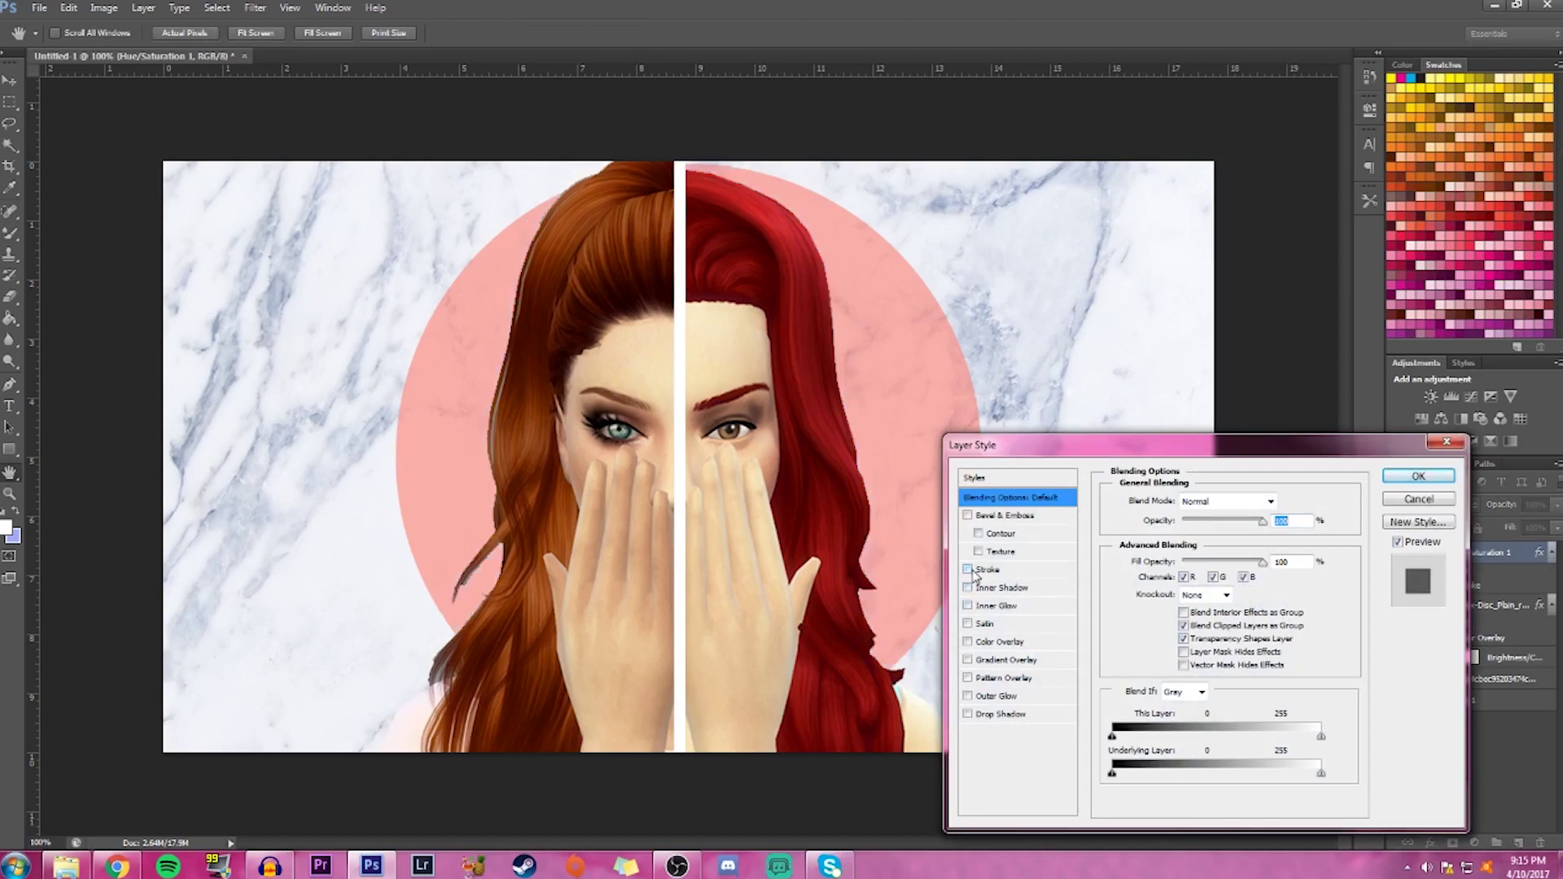
left_click(997, 696)
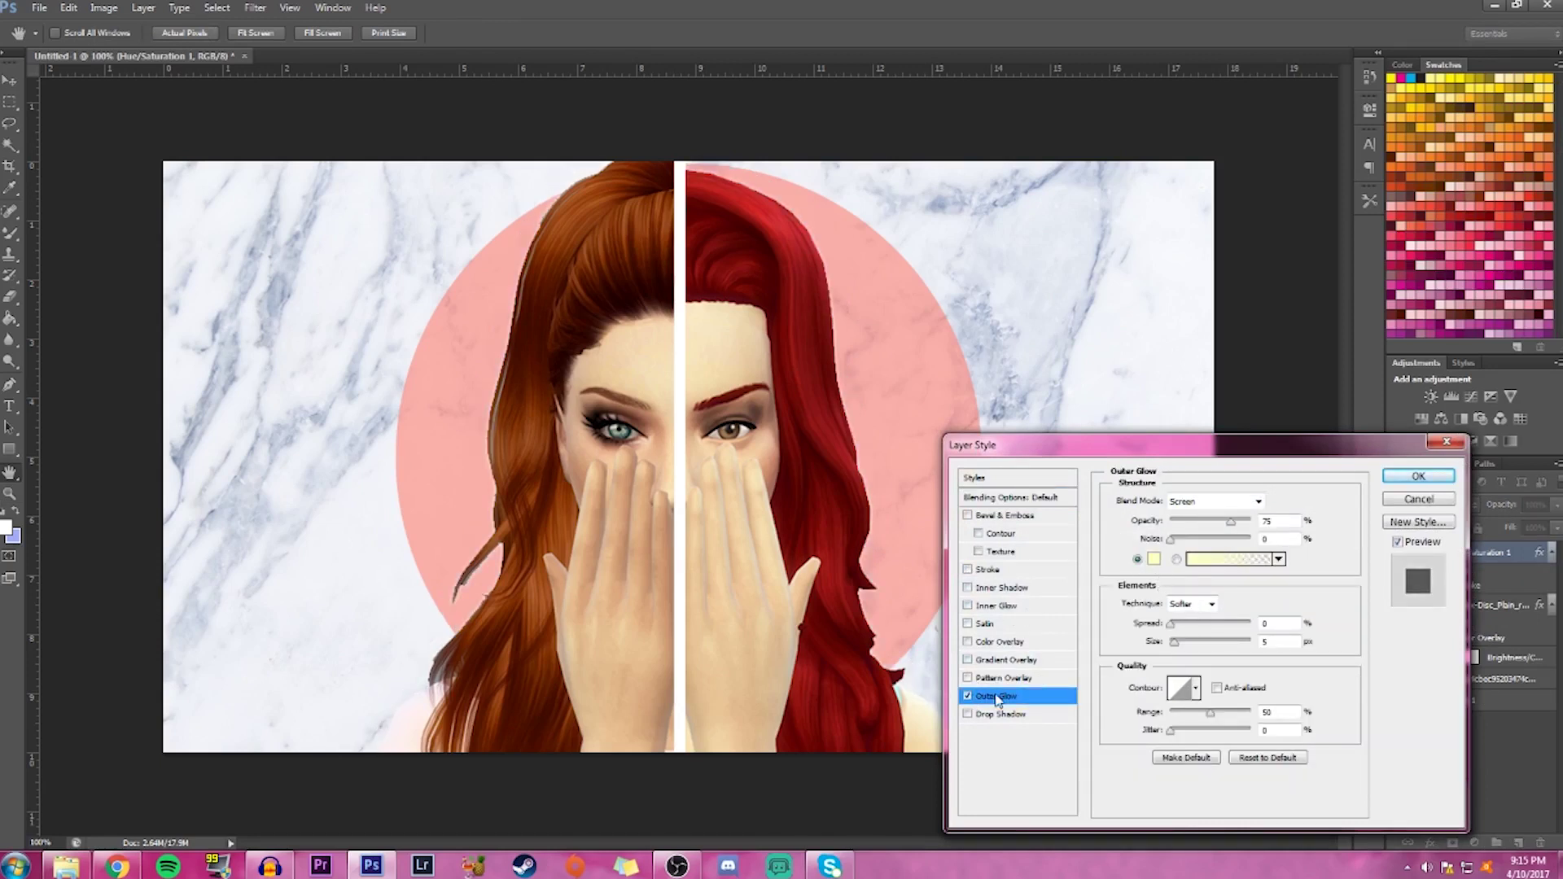
left_click(1153, 560)
left_click(863, 526)
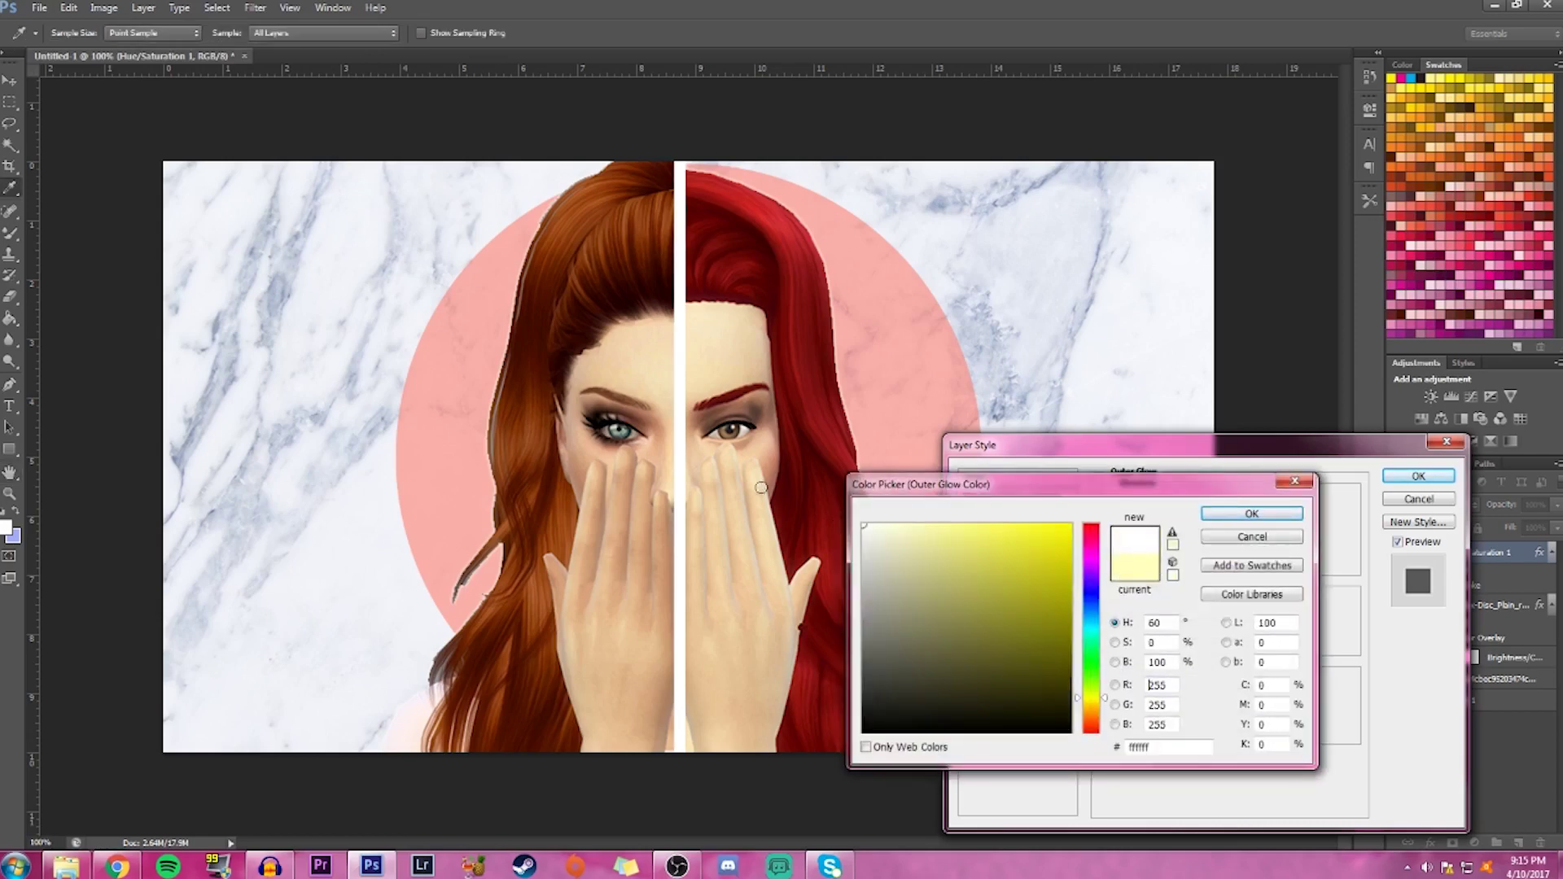
left_click(1215, 516)
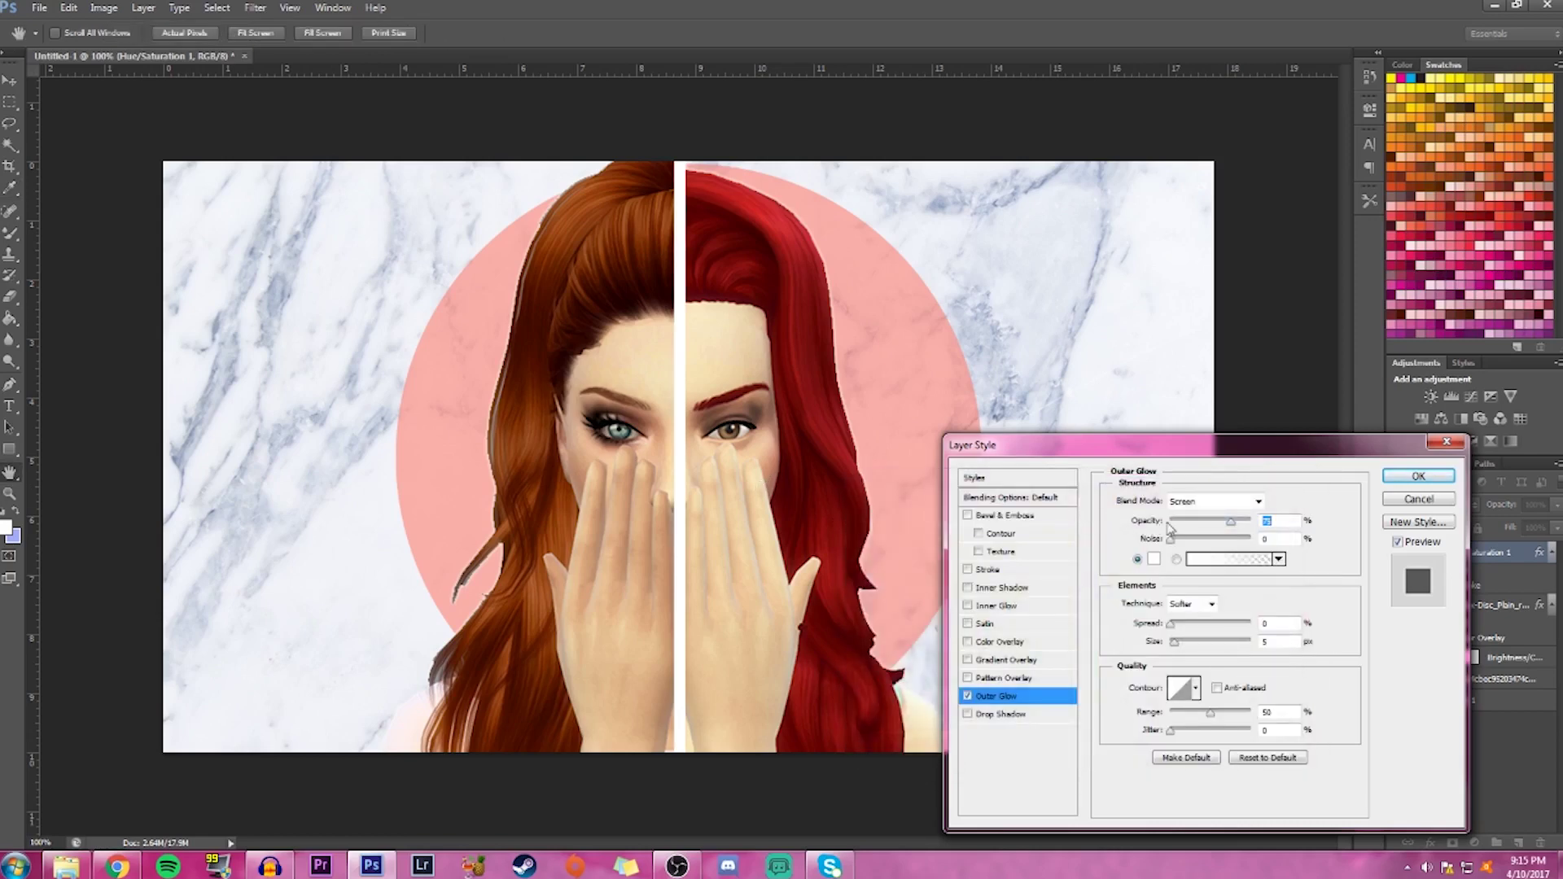
mouse_move(1176, 630)
left_mouse_down()
mouse_move(1201, 625)
mouse_move(1194, 647)
left_mouse_up()
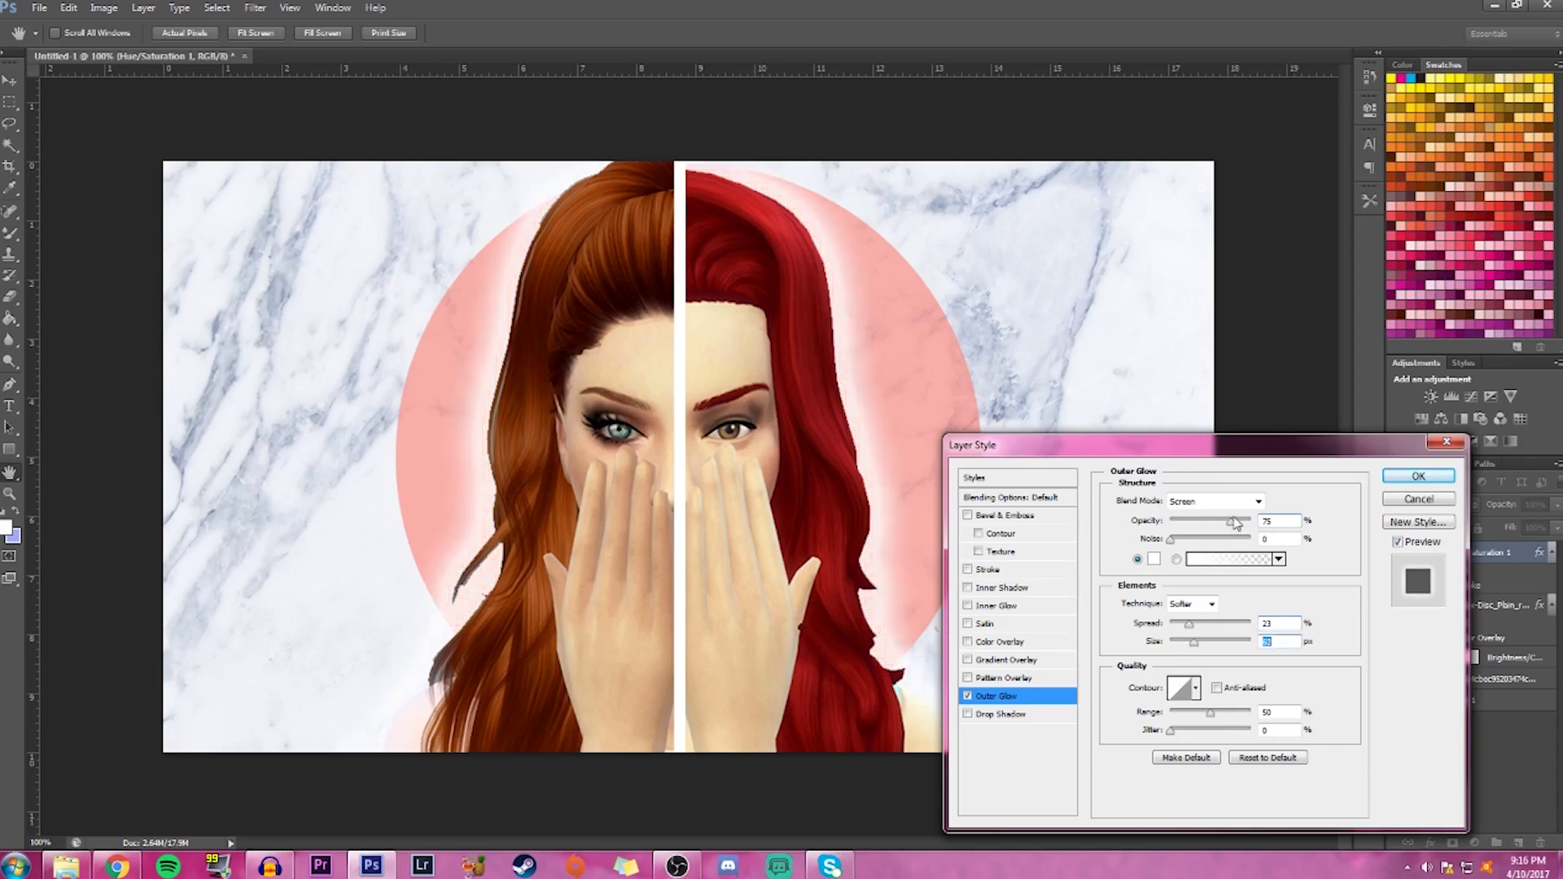
left_click_drag(1230, 528, 1251, 526)
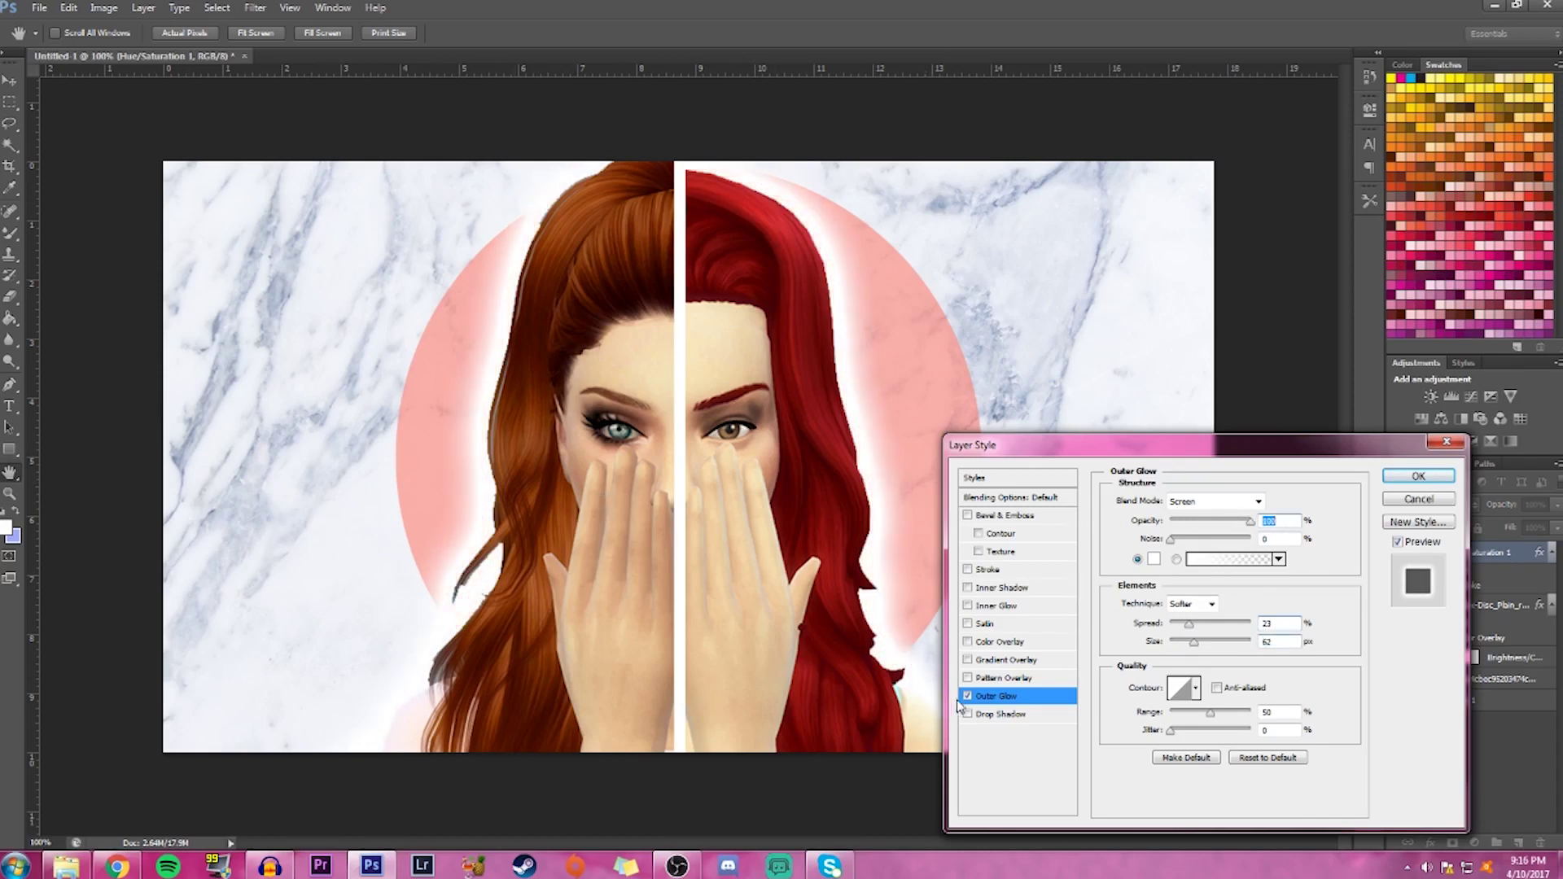
left_click(968, 569)
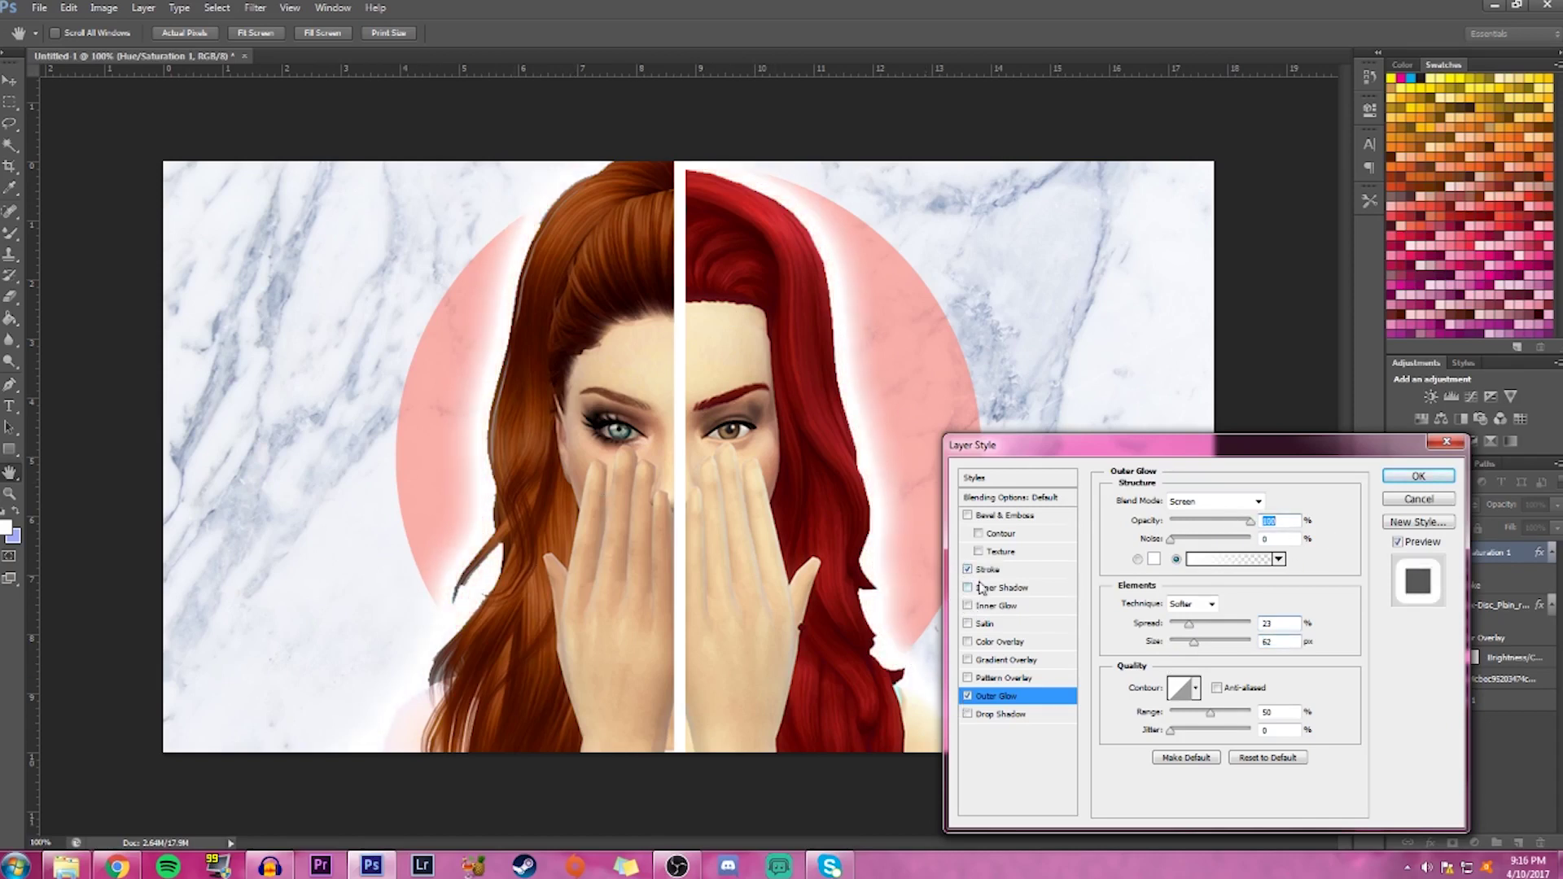
left_click(968, 696)
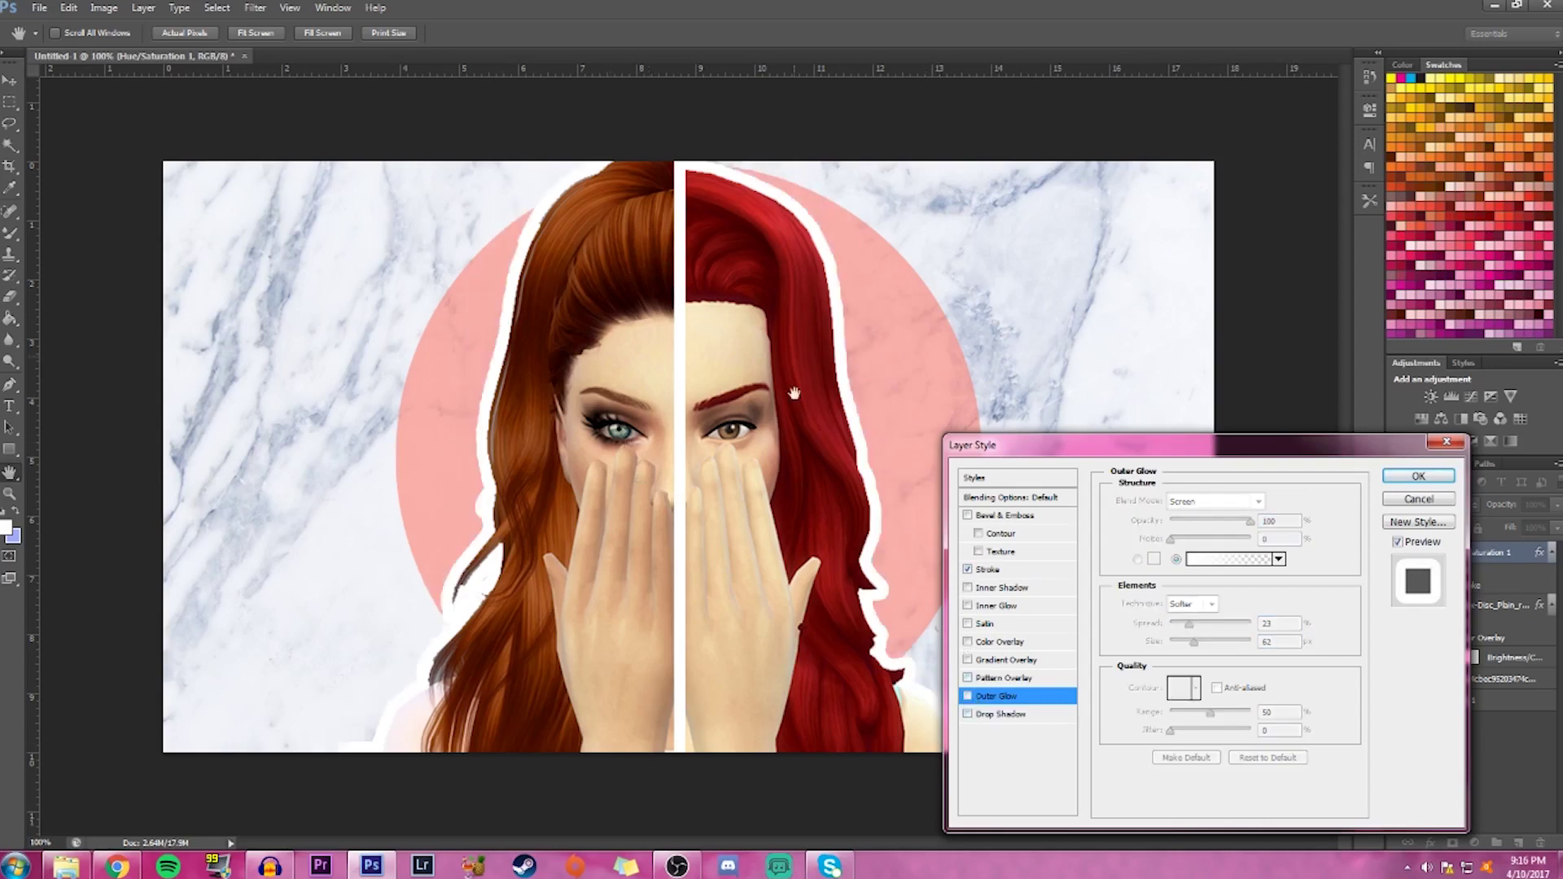
Add a Drop Shadow to the character layer at 100% opacity and 36 px distance, angled to fall right of the characters
left_click(1019, 718)
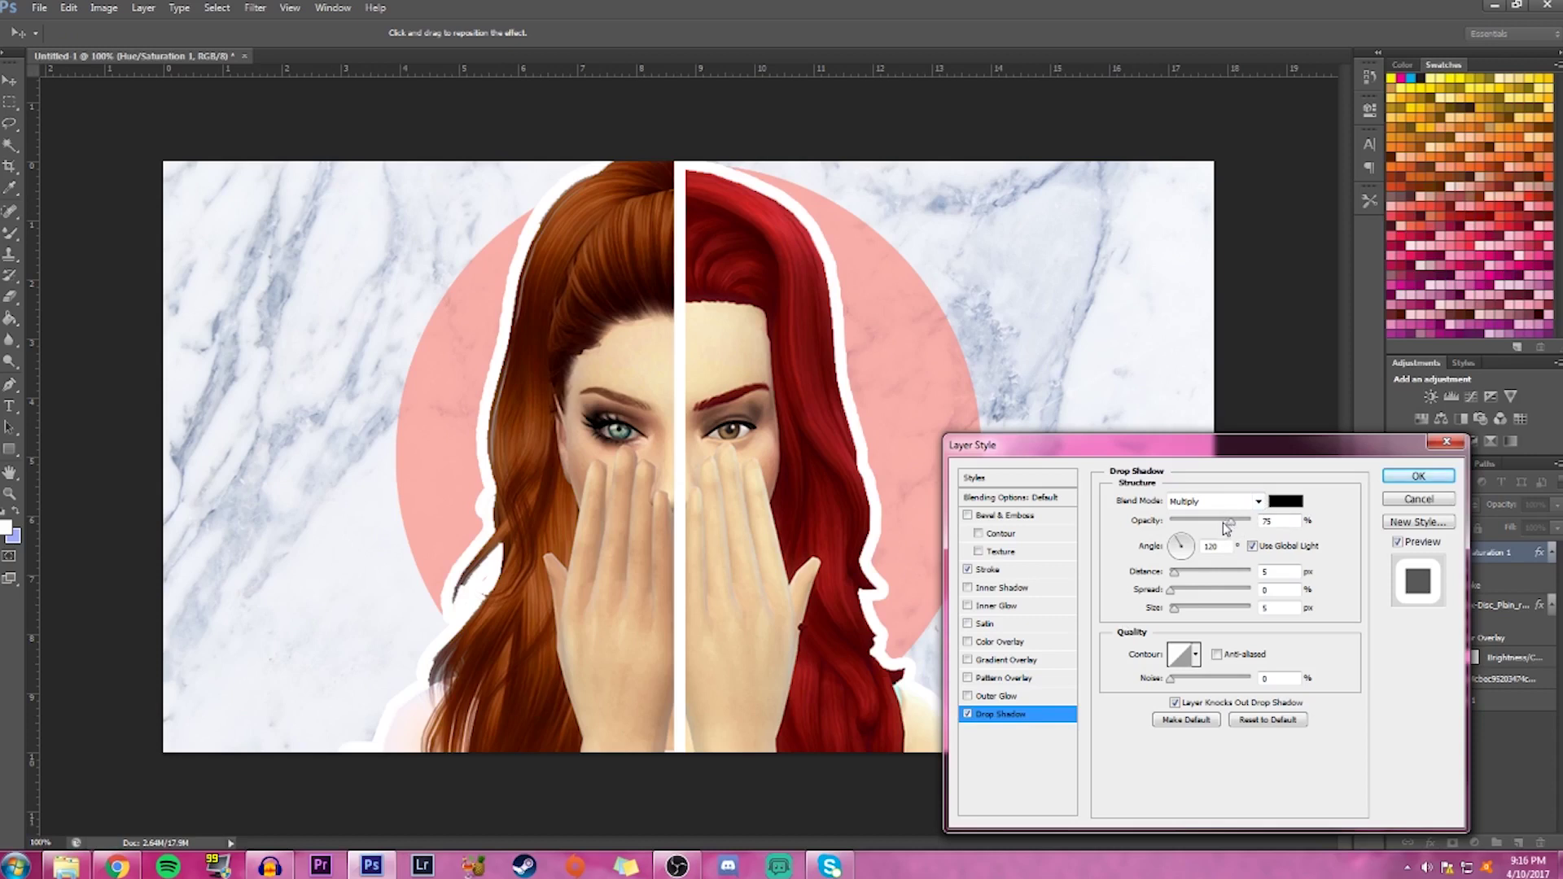
left_click_drag(1235, 524, 1249, 523)
mouse_move(1173, 573)
left_mouse_down()
mouse_move(1238, 576)
mouse_move(1199, 578)
left_mouse_up()
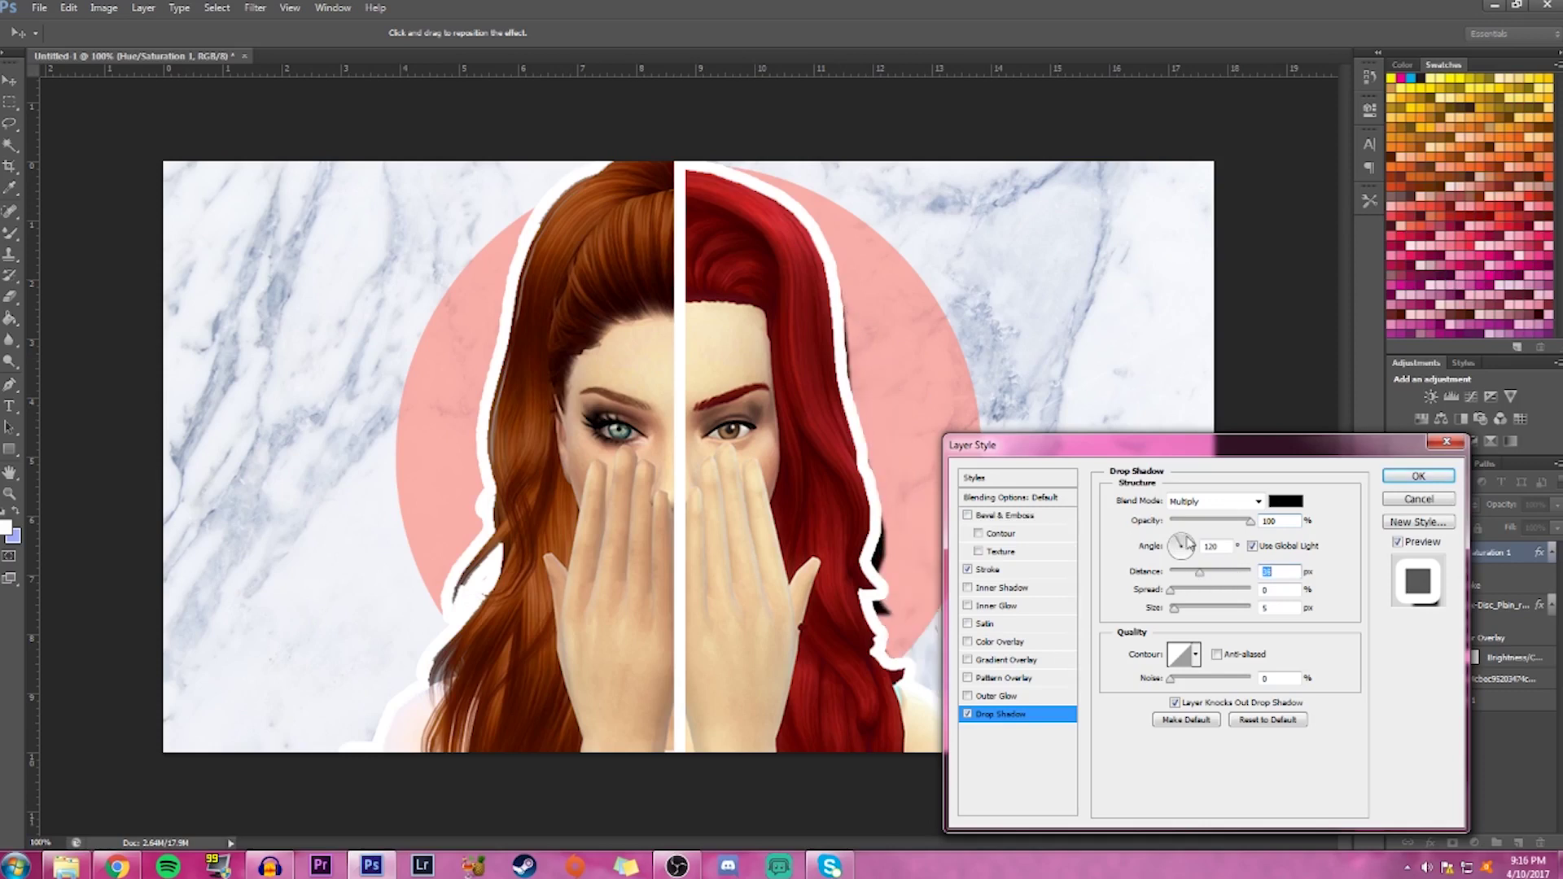
left_click(1187, 545)
mouse_move(1187, 543)
left_mouse_down()
mouse_move(1181, 565)
mouse_move(1174, 552)
left_mouse_up()
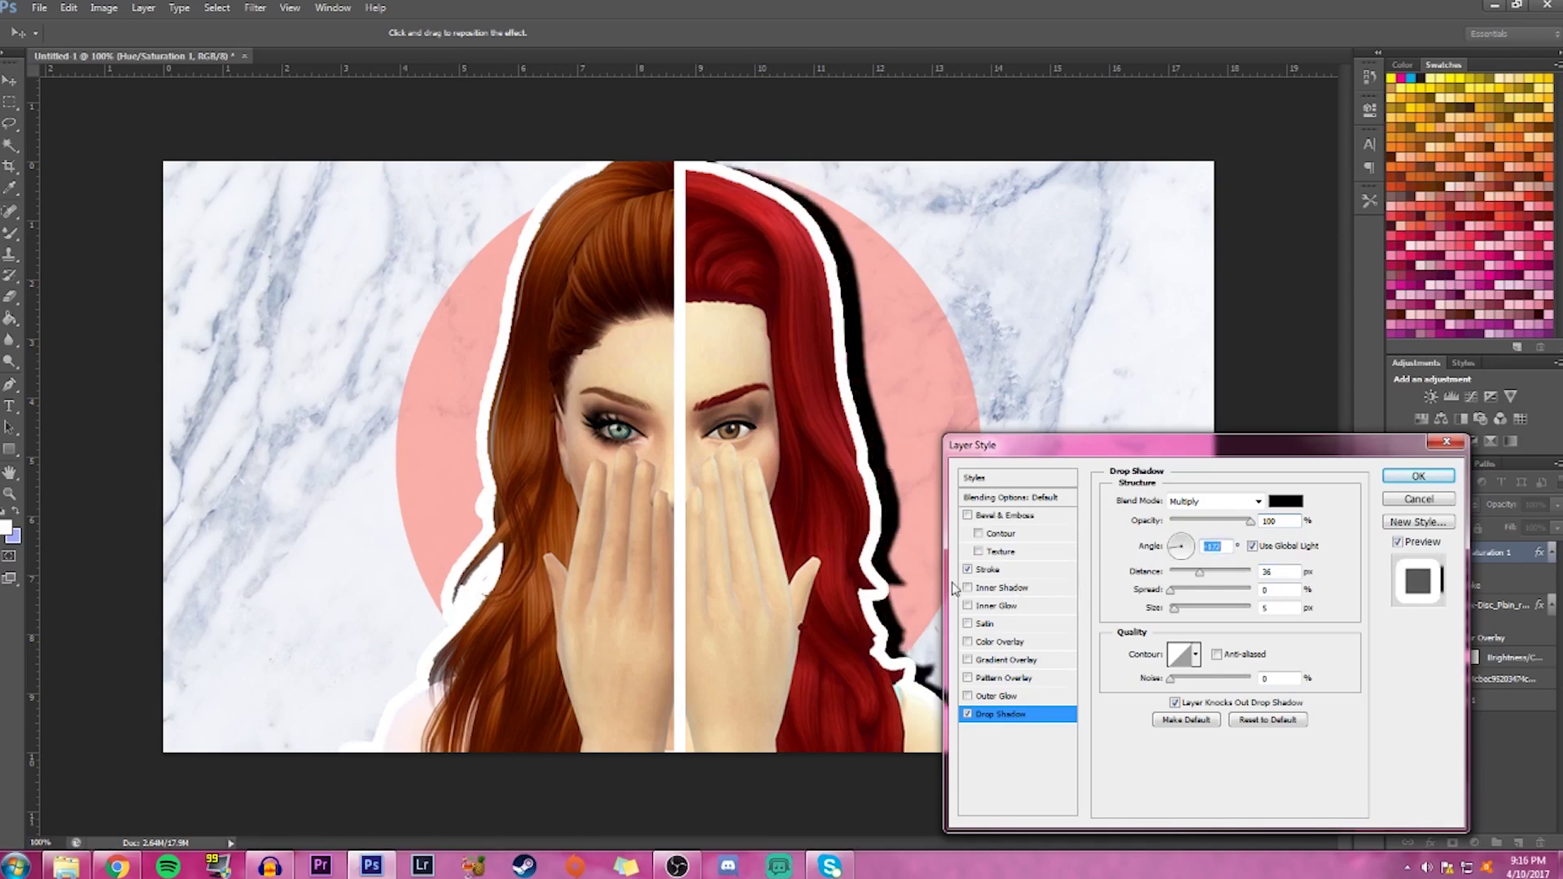
Try blue and magenta for the drop shadow and set its colour to turquoise 00ffea
left_click(1290, 501)
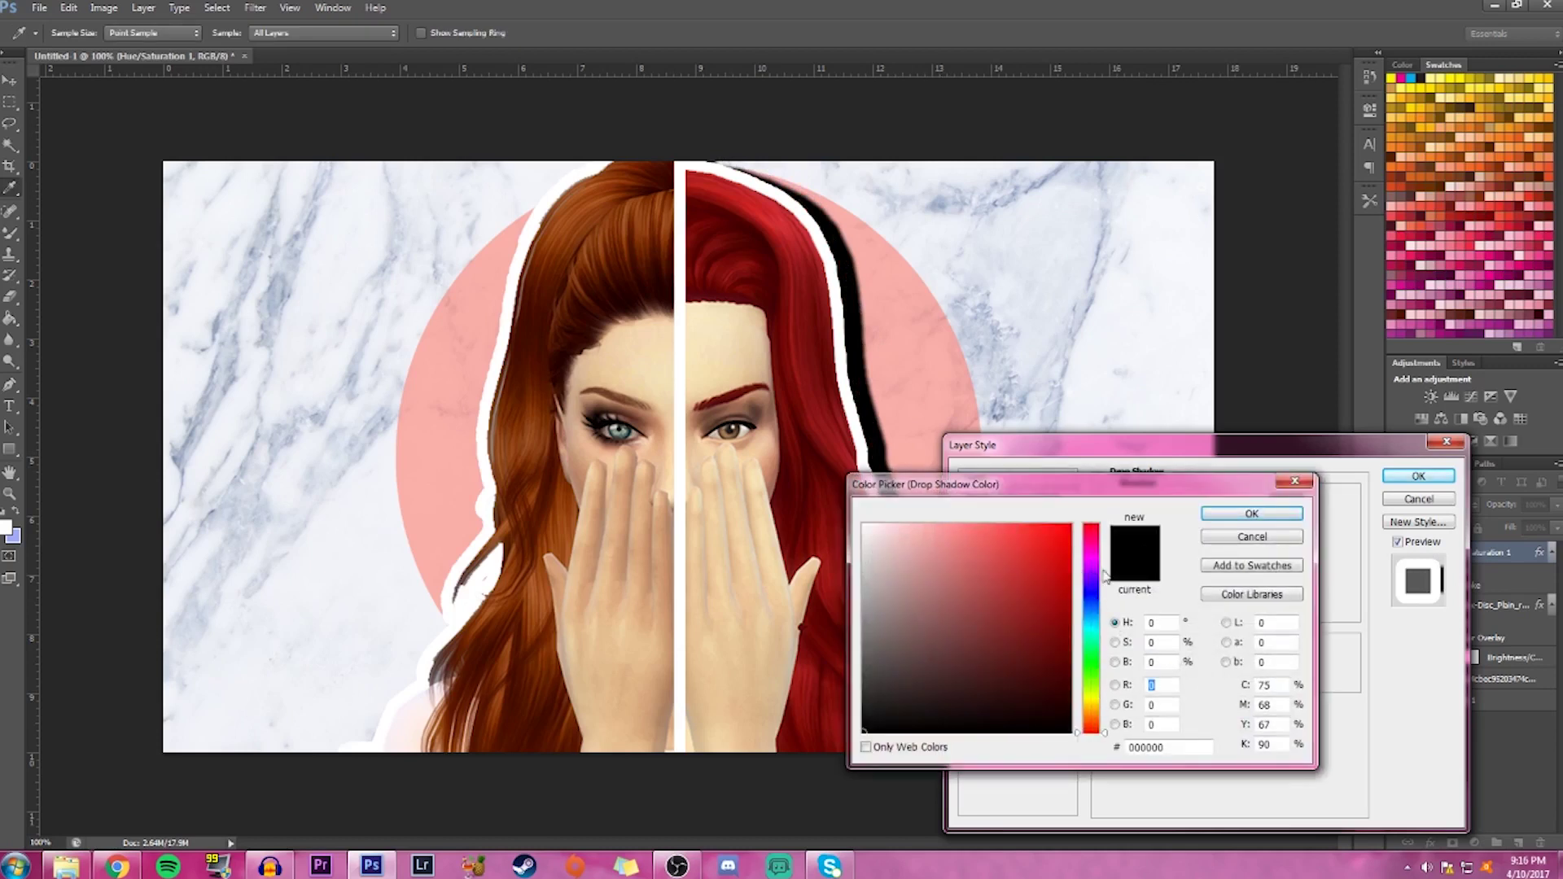
left_click(1095, 601)
left_click_drag(1043, 547, 1073, 522)
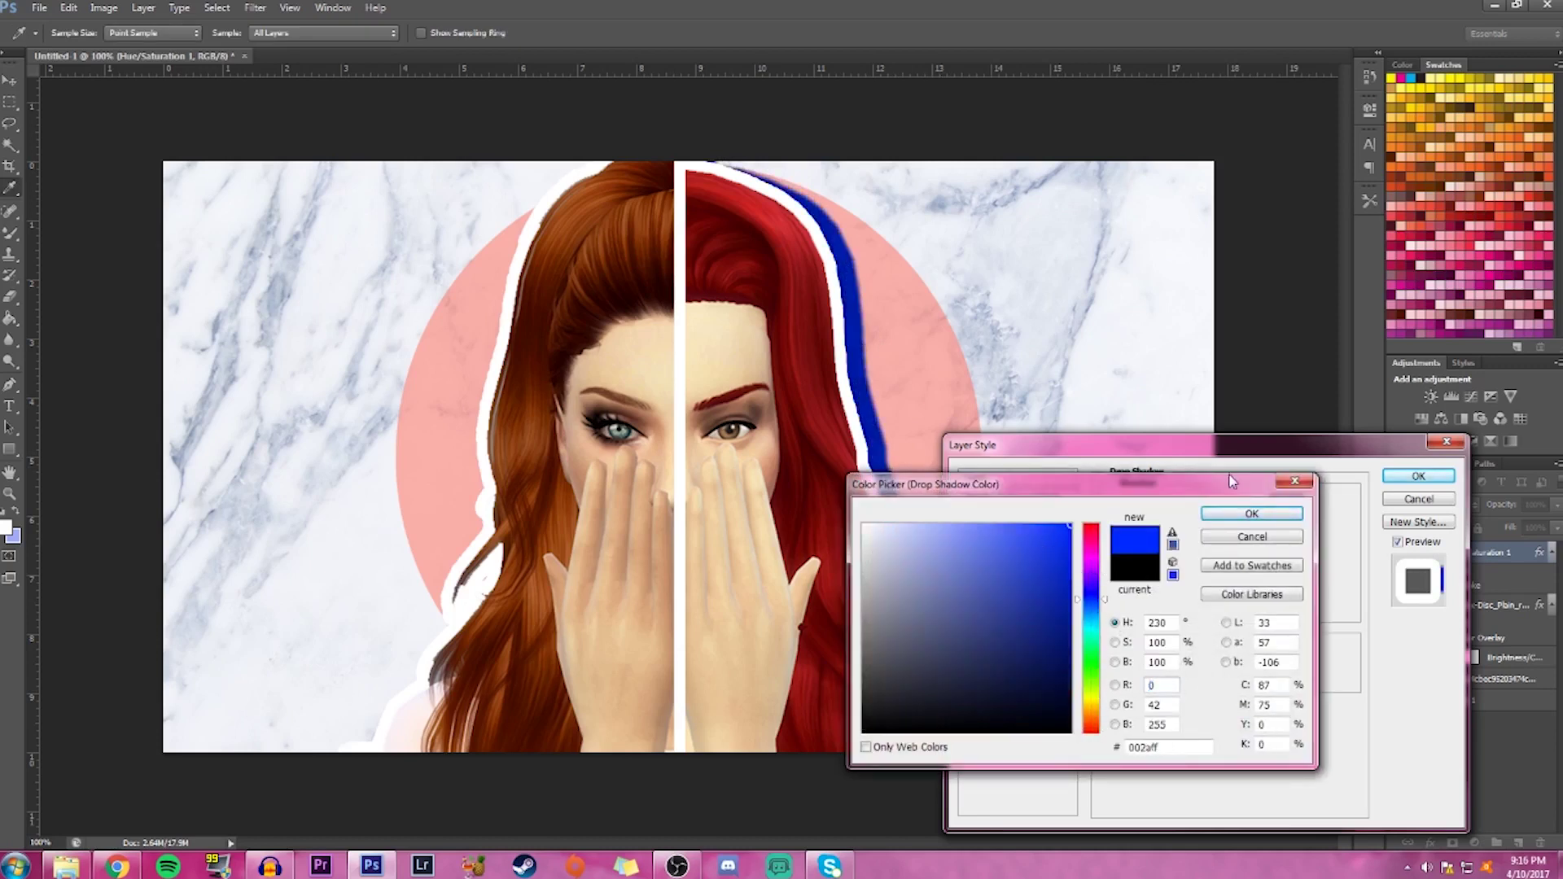
left_click(1095, 561)
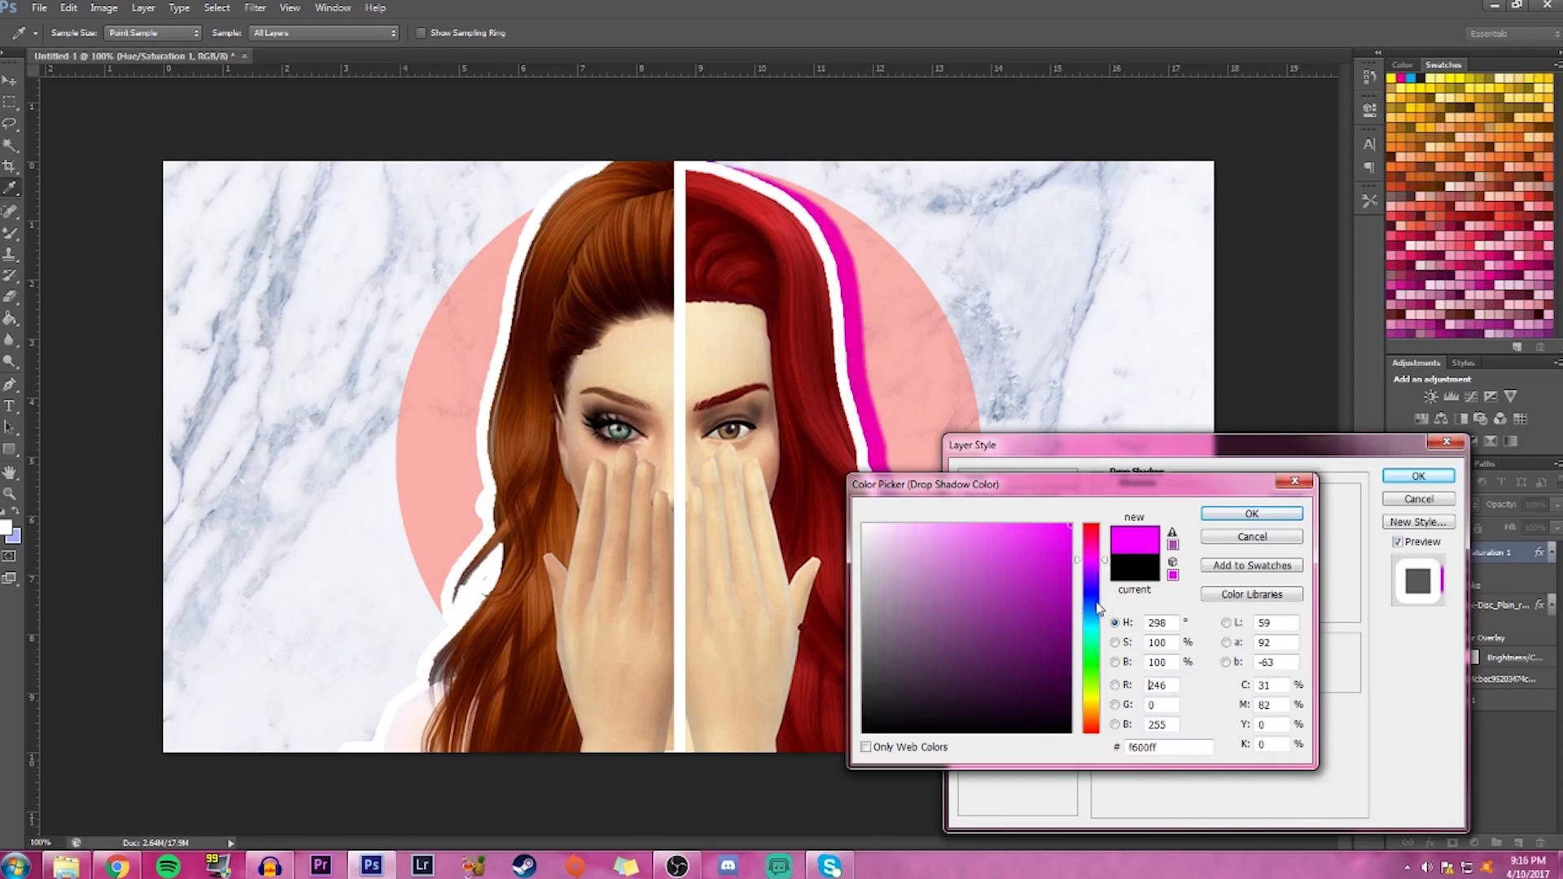
left_click(1095, 631)
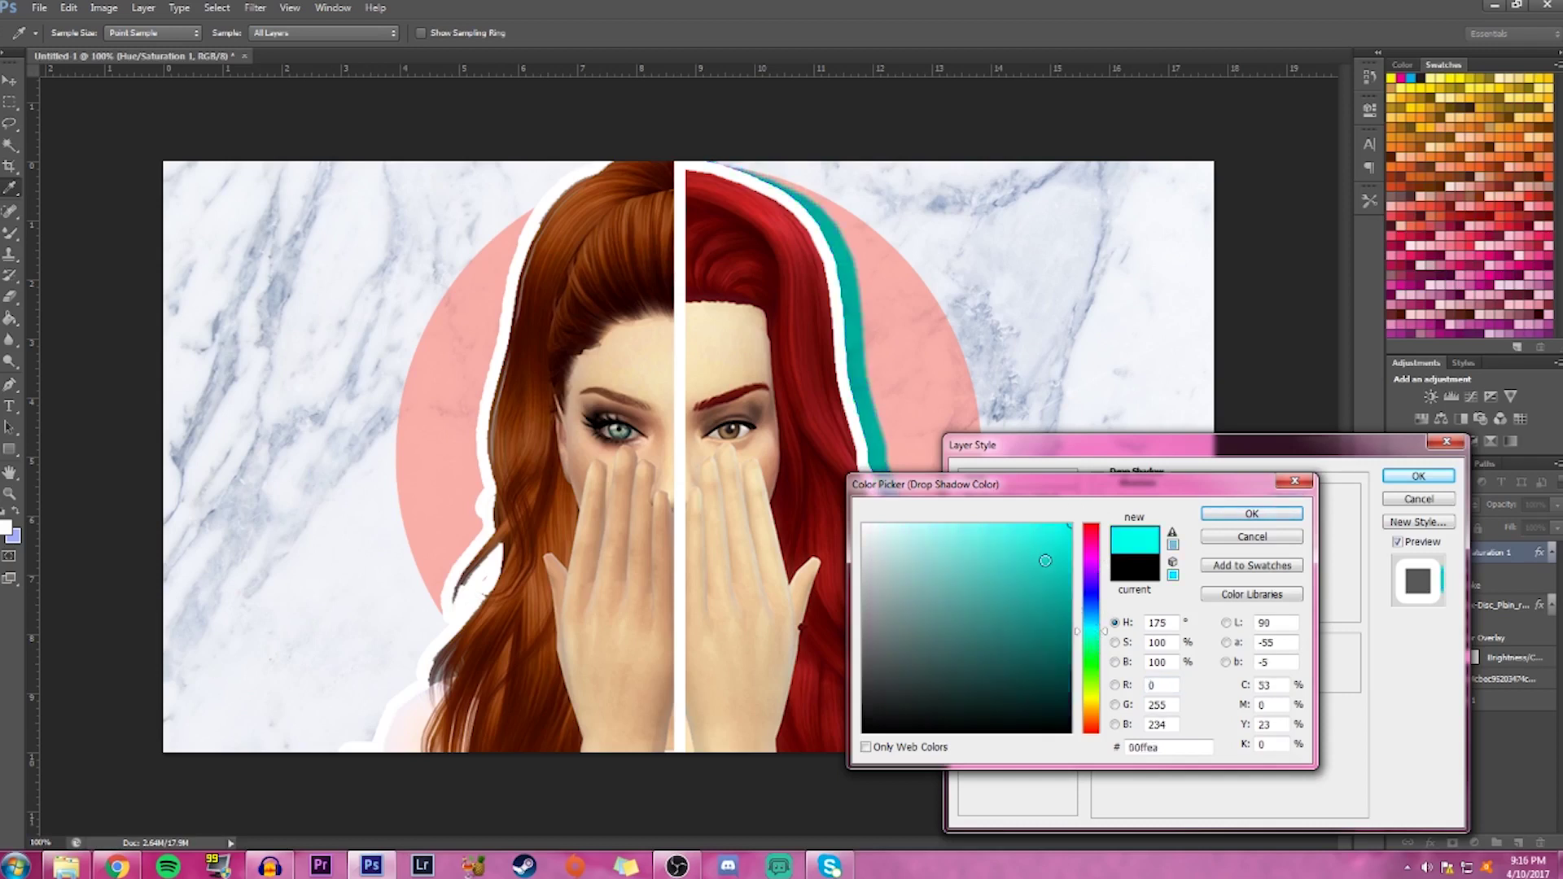
left_click(1250, 513)
left_click_drag(1149, 453, 1057, 376)
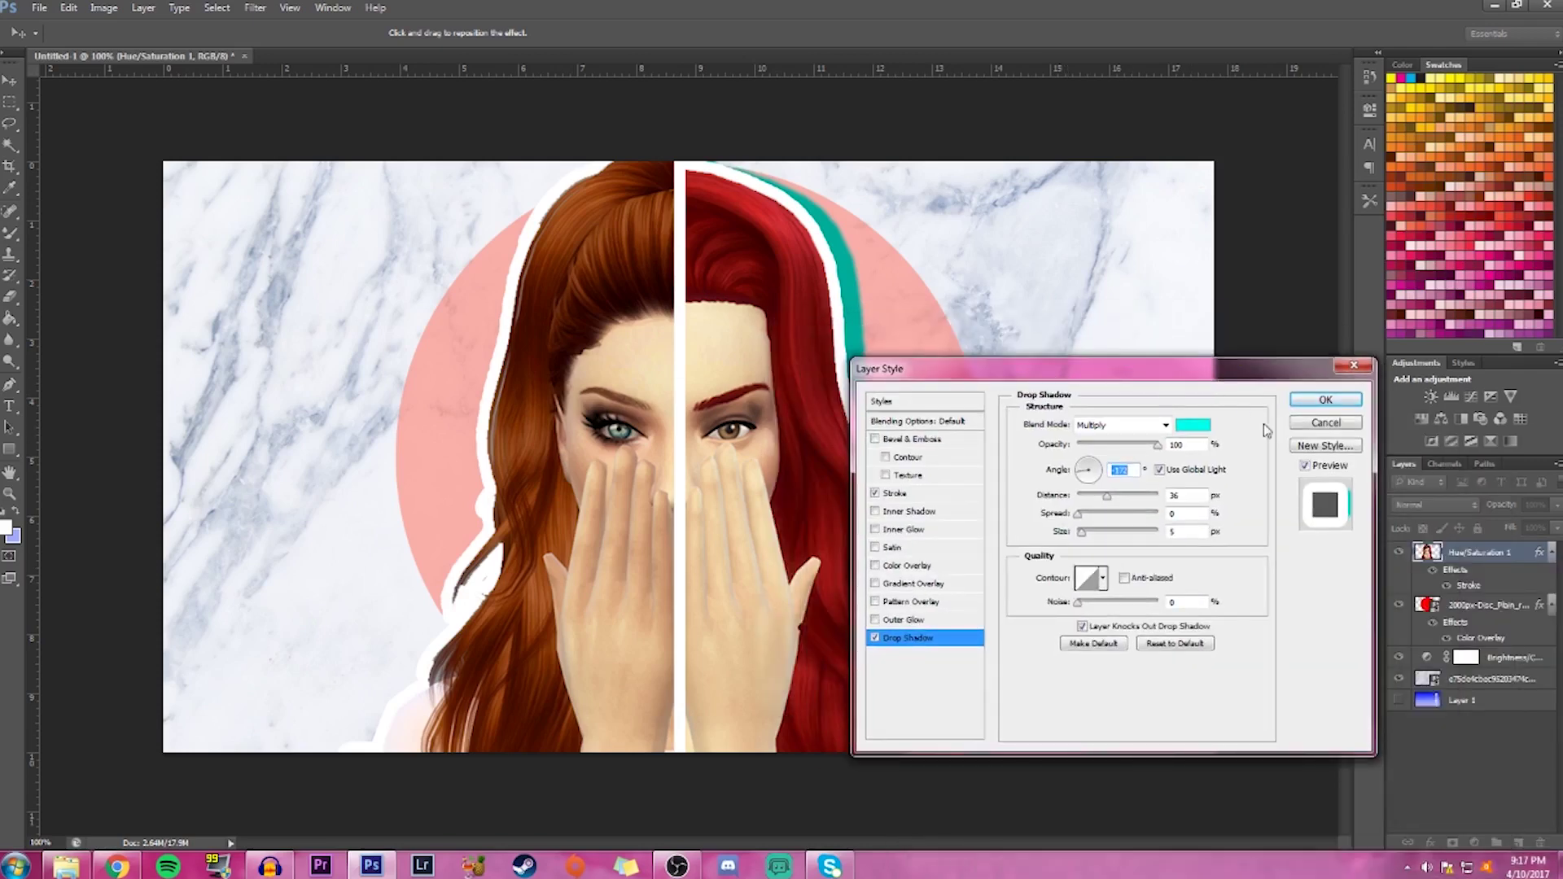
Apply the turquoise drop shadow settings to the merged character layer and duplicate that layer within the same document
left_click(1325, 399)
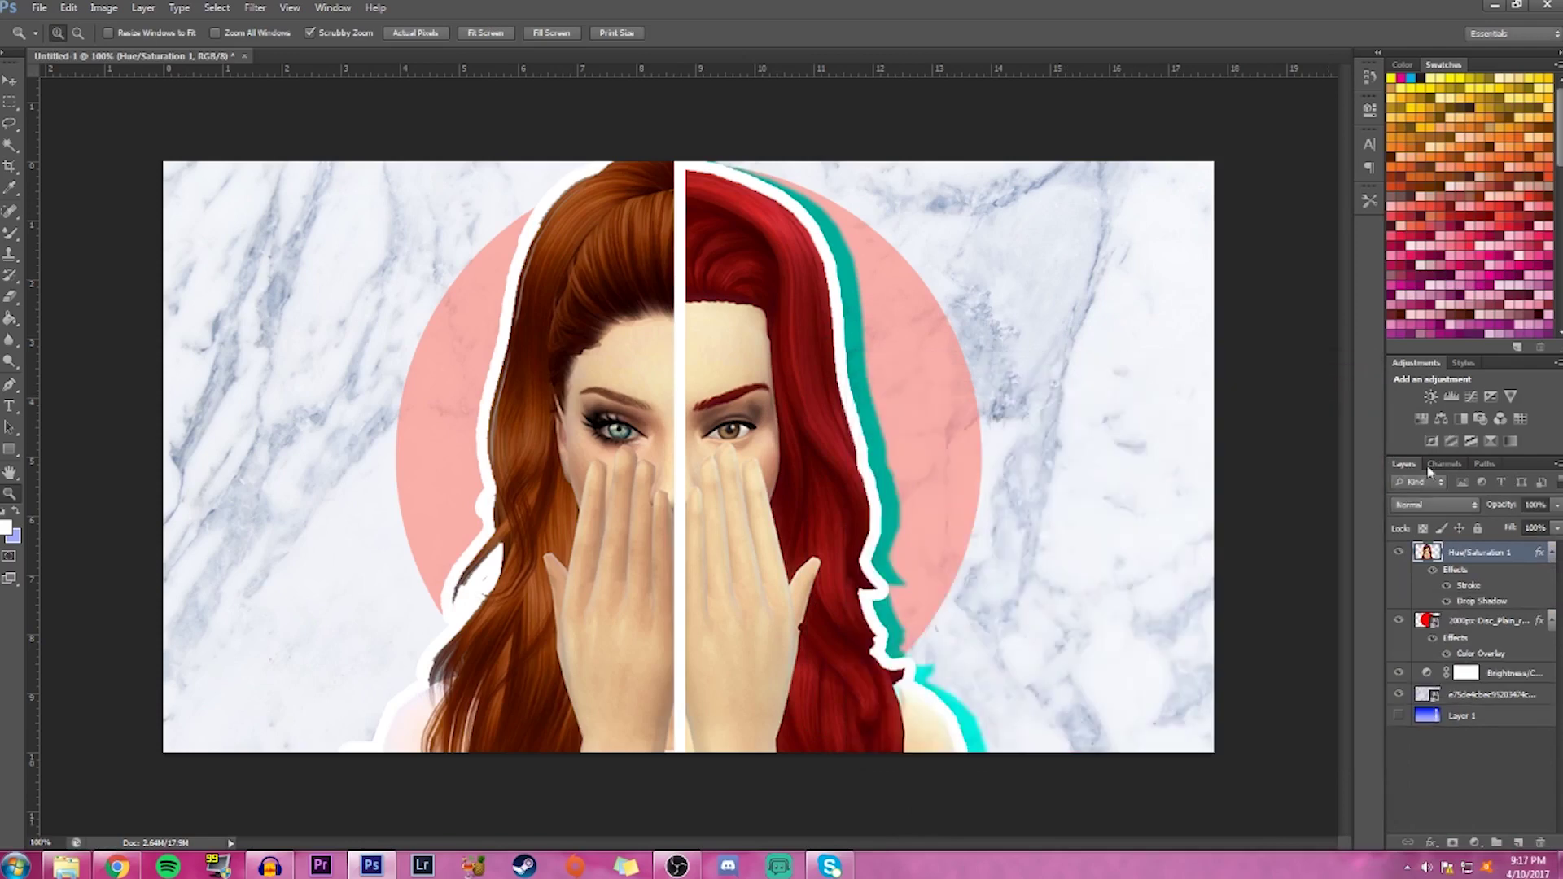
right_click(1470, 606)
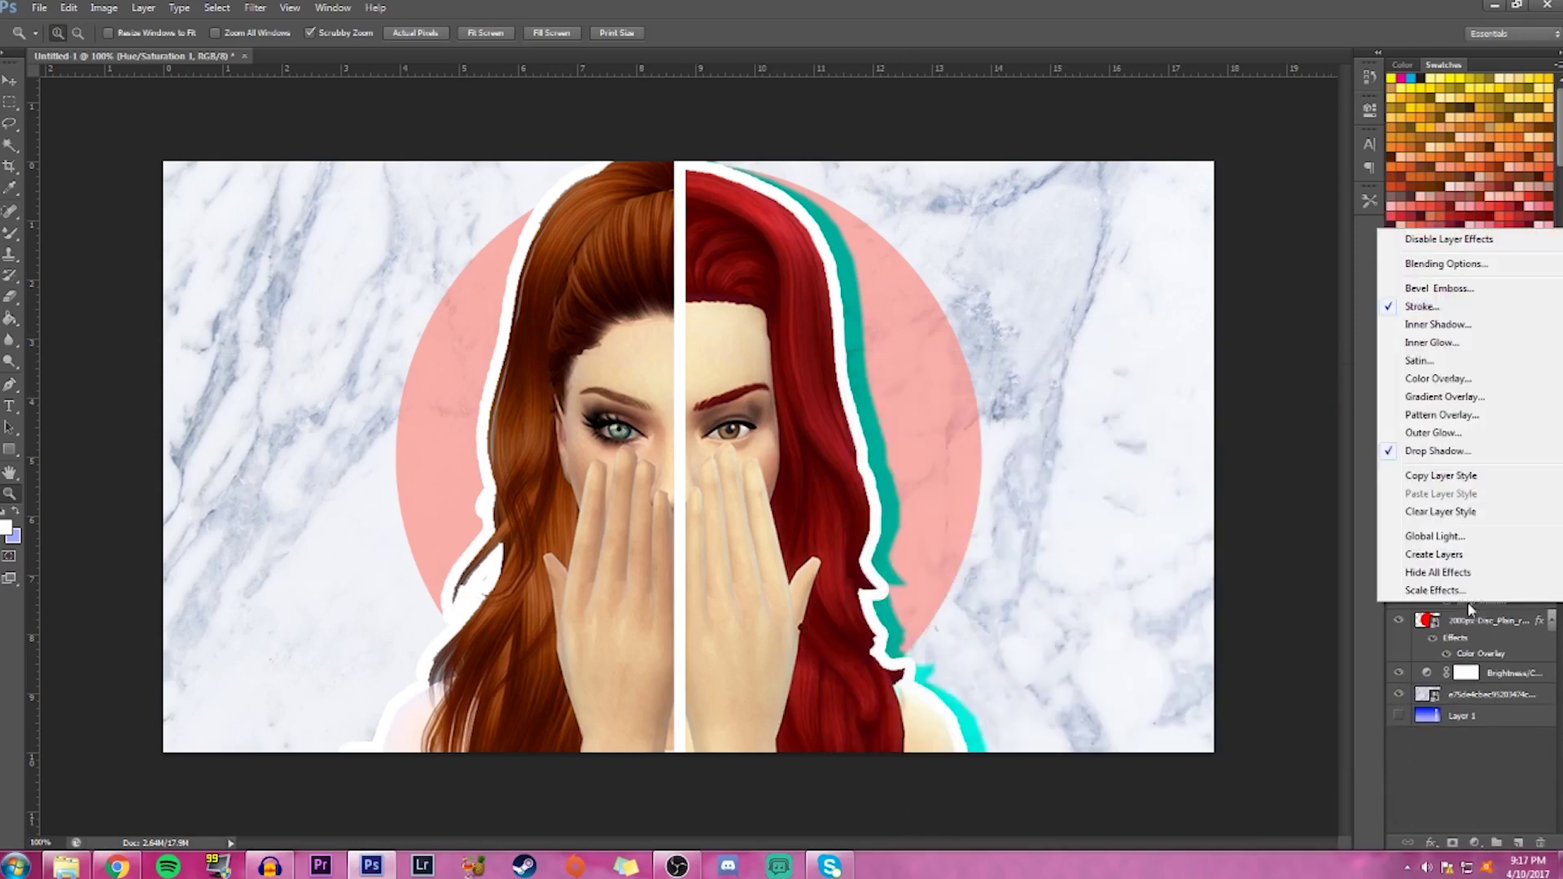
left_click(1439, 770)
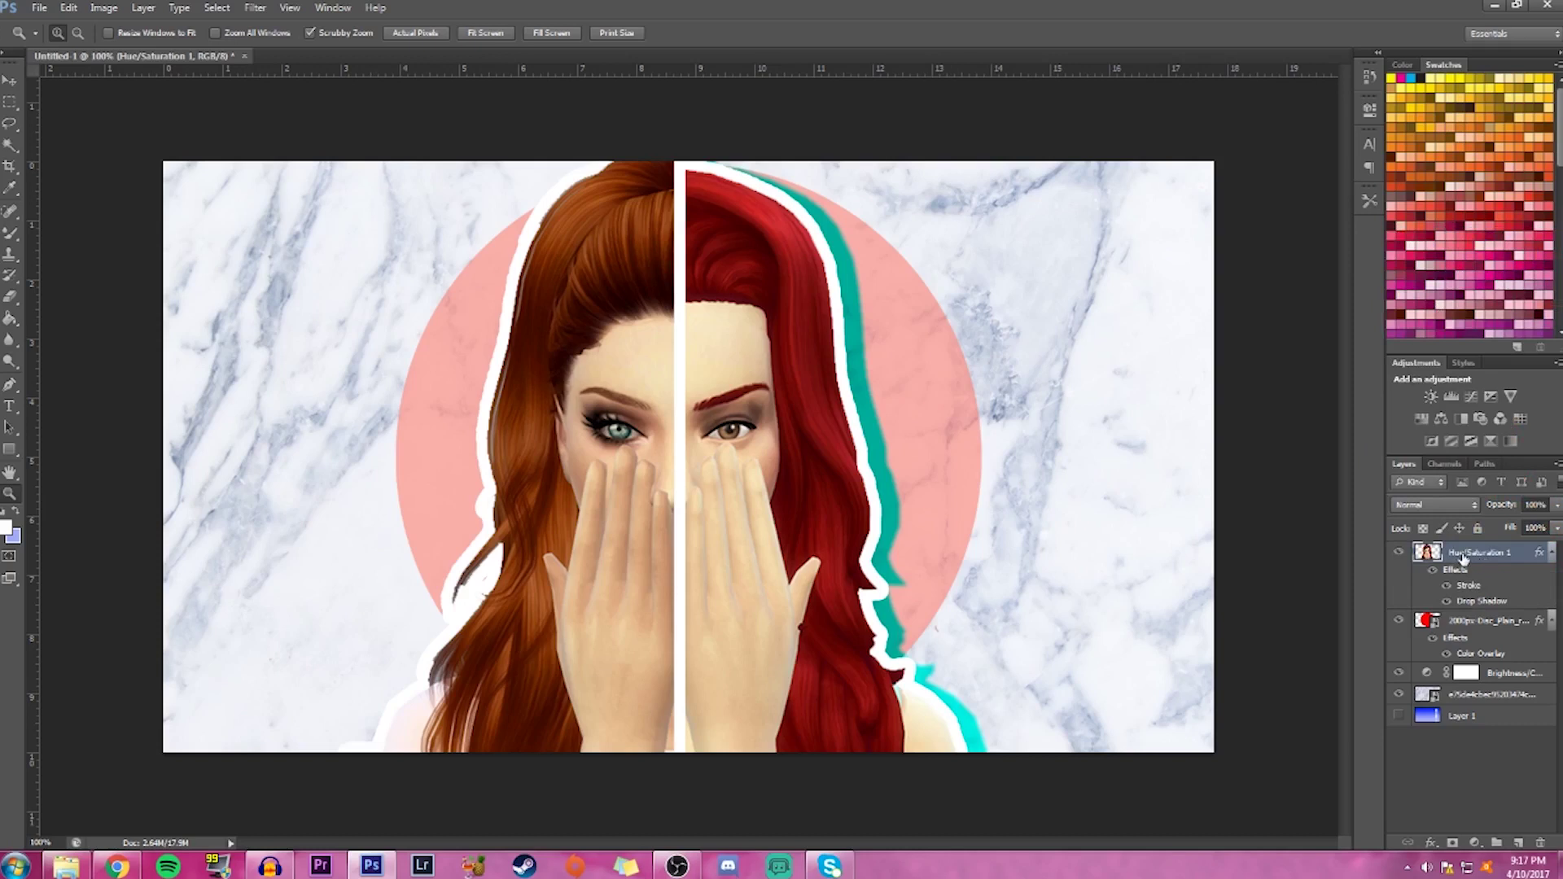
right_click(1439, 558)
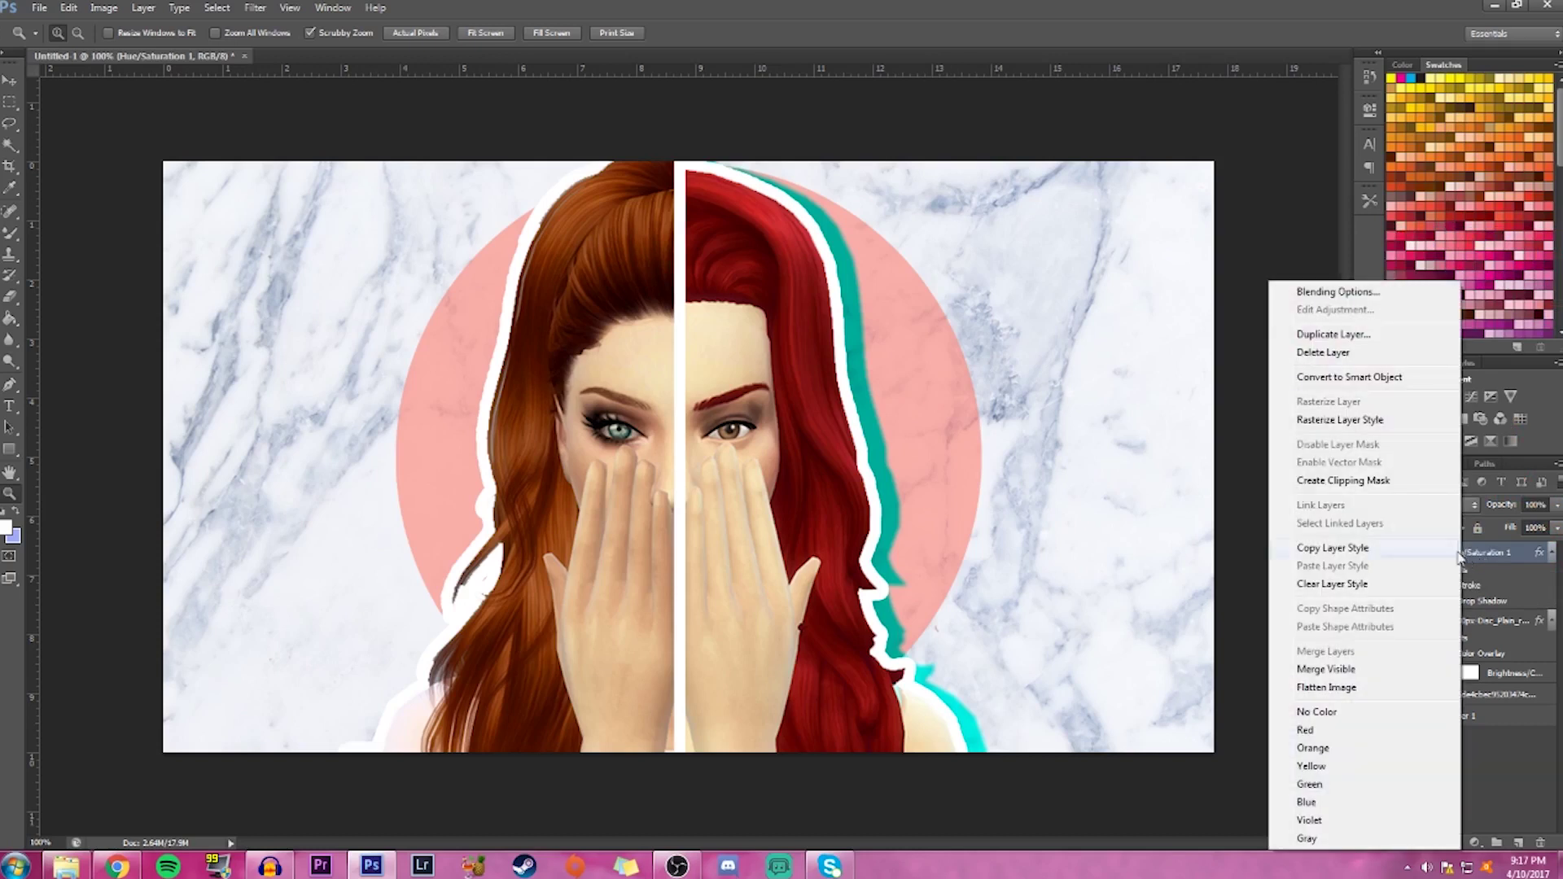
left_click(1332, 335)
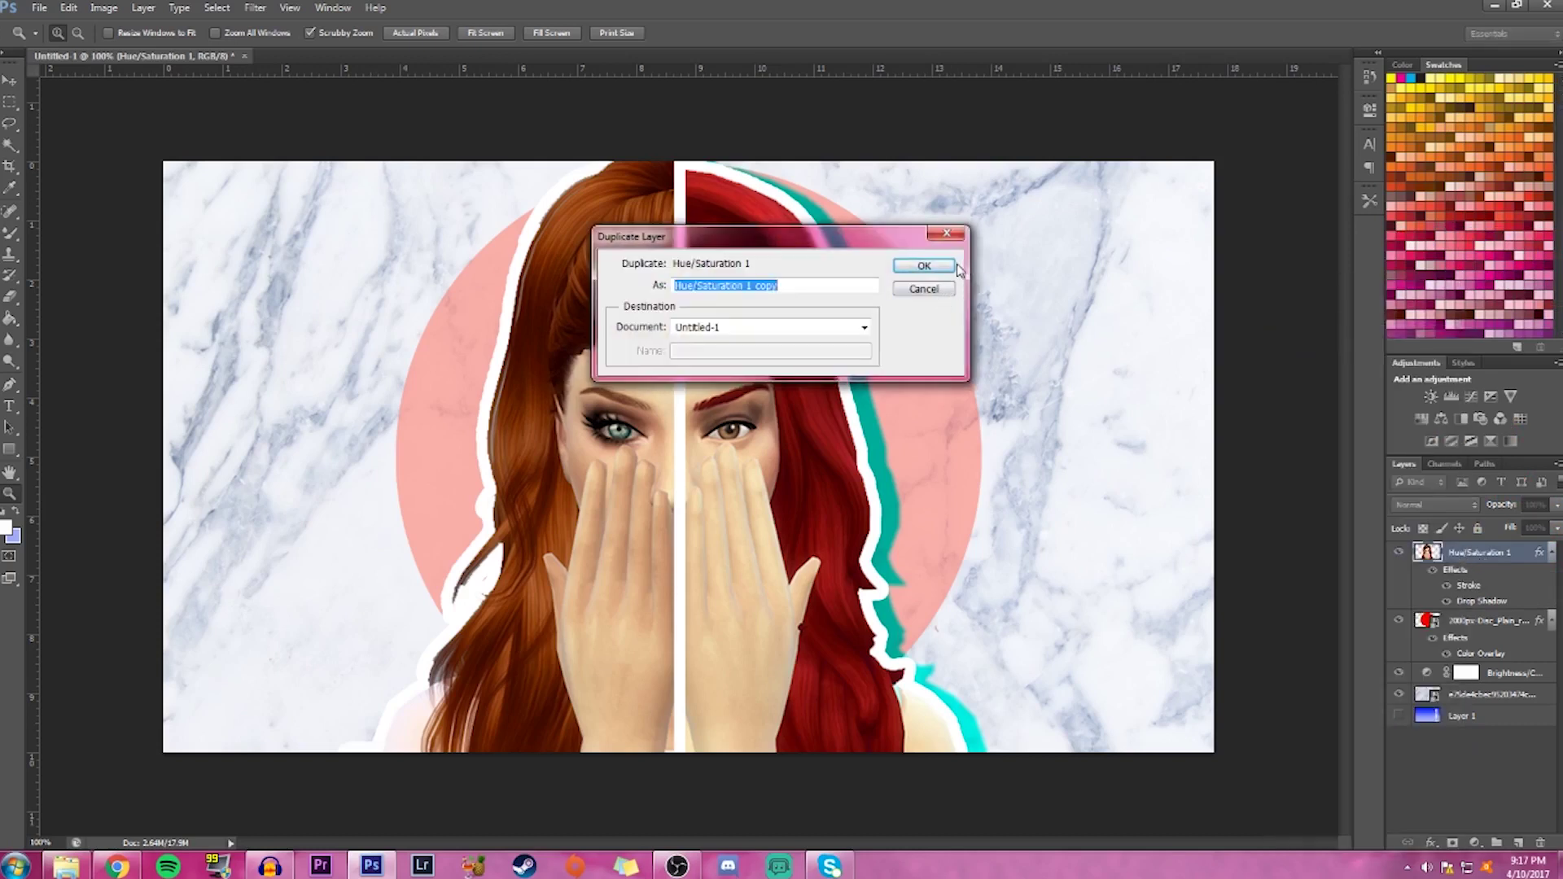
left_click(928, 268)
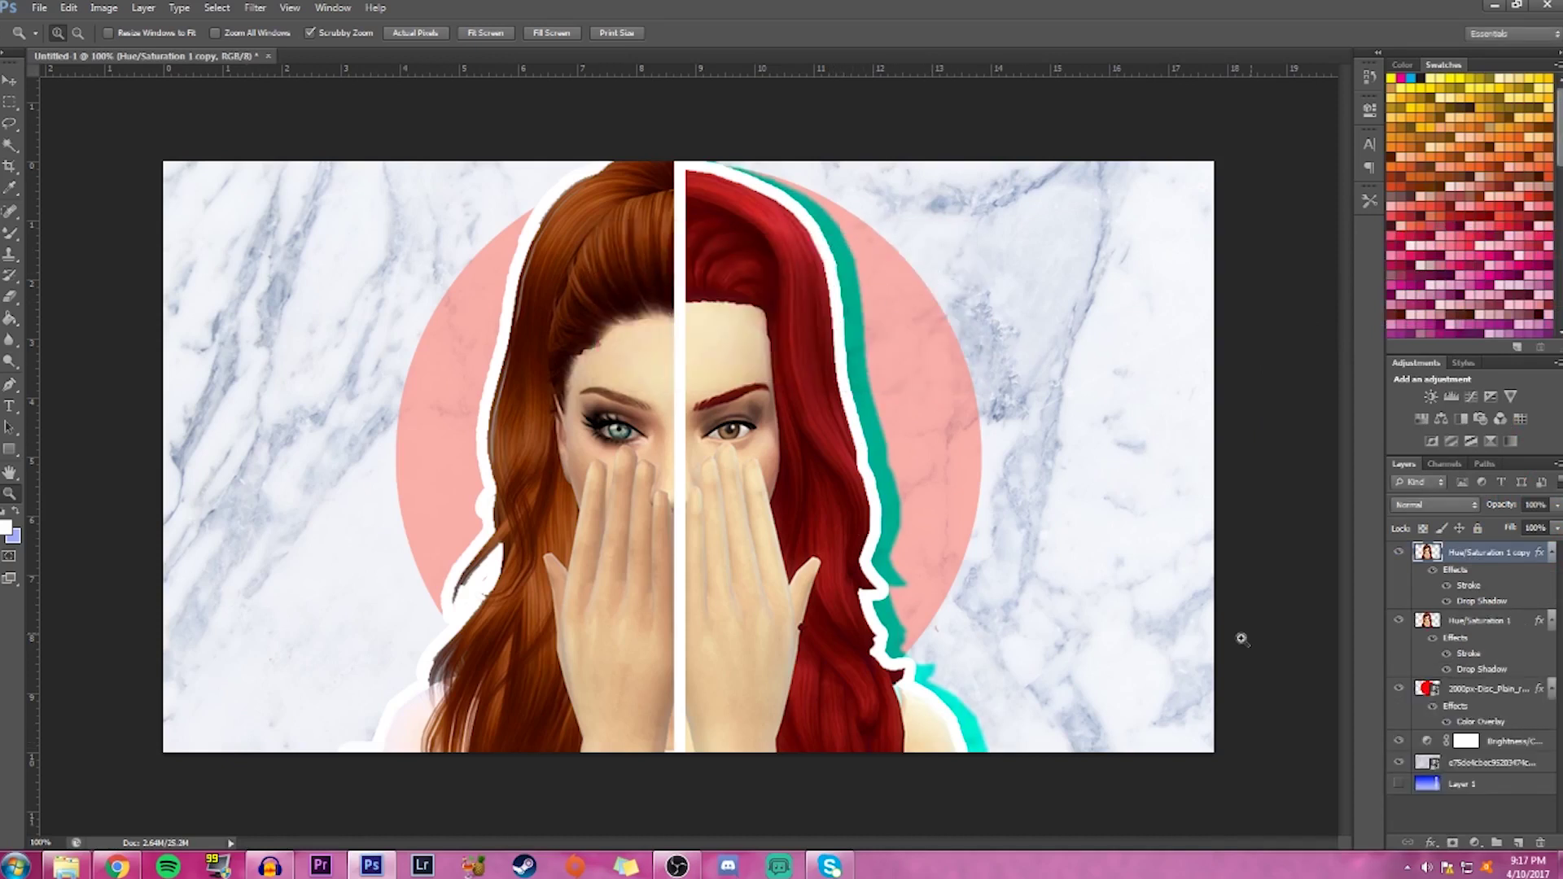
Hide the Hue/Saturation 1 copy layer and link the Hue/Saturation 1 layer with the disc layer beneath it
left_click(1397, 553)
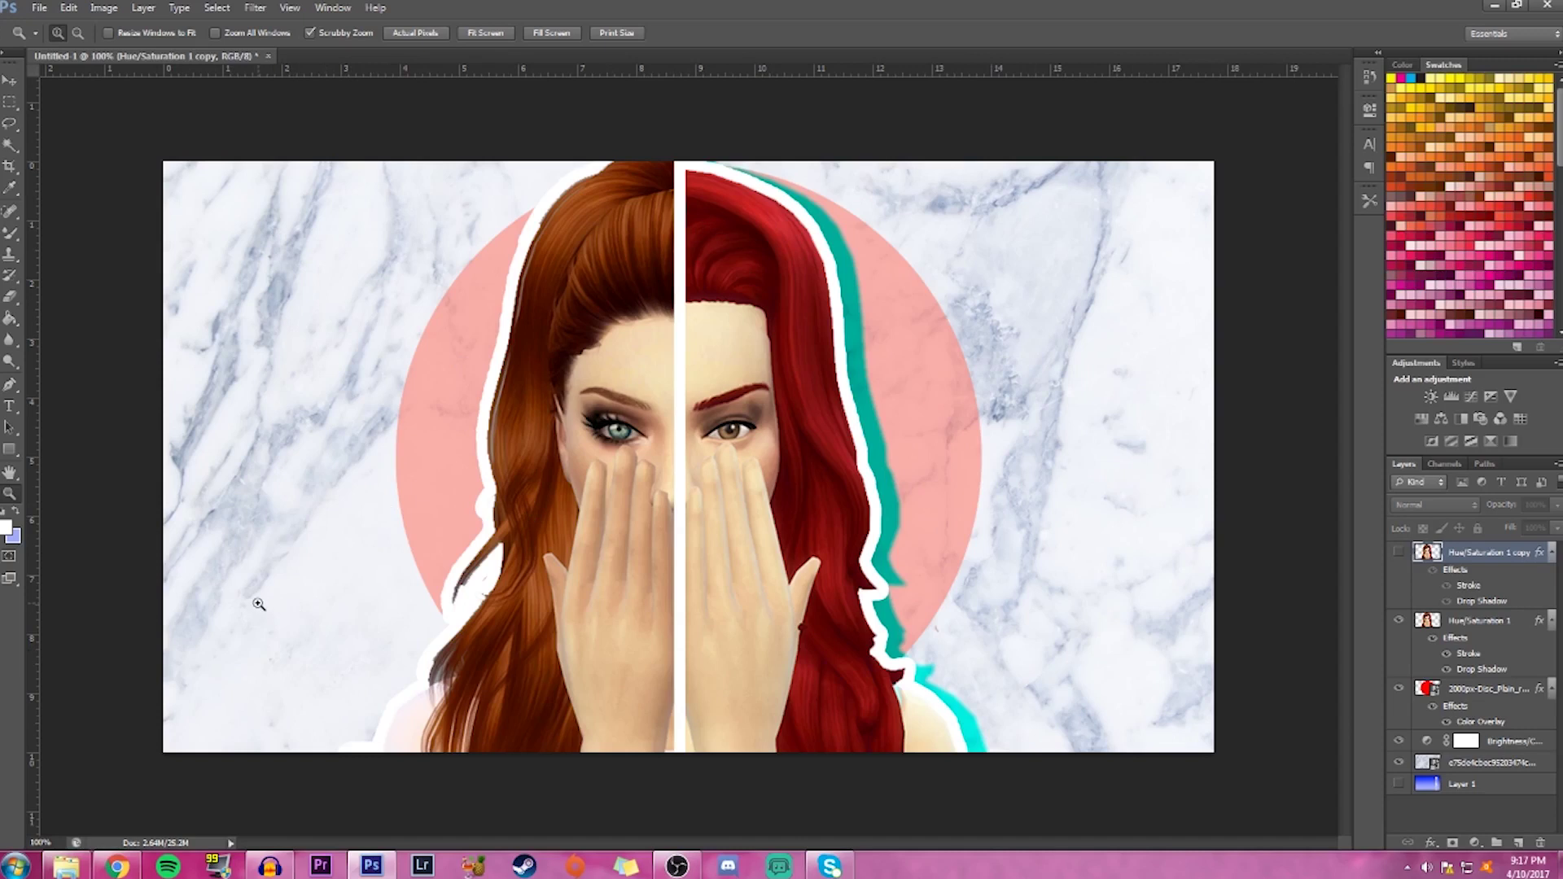
left_click(1476, 621)
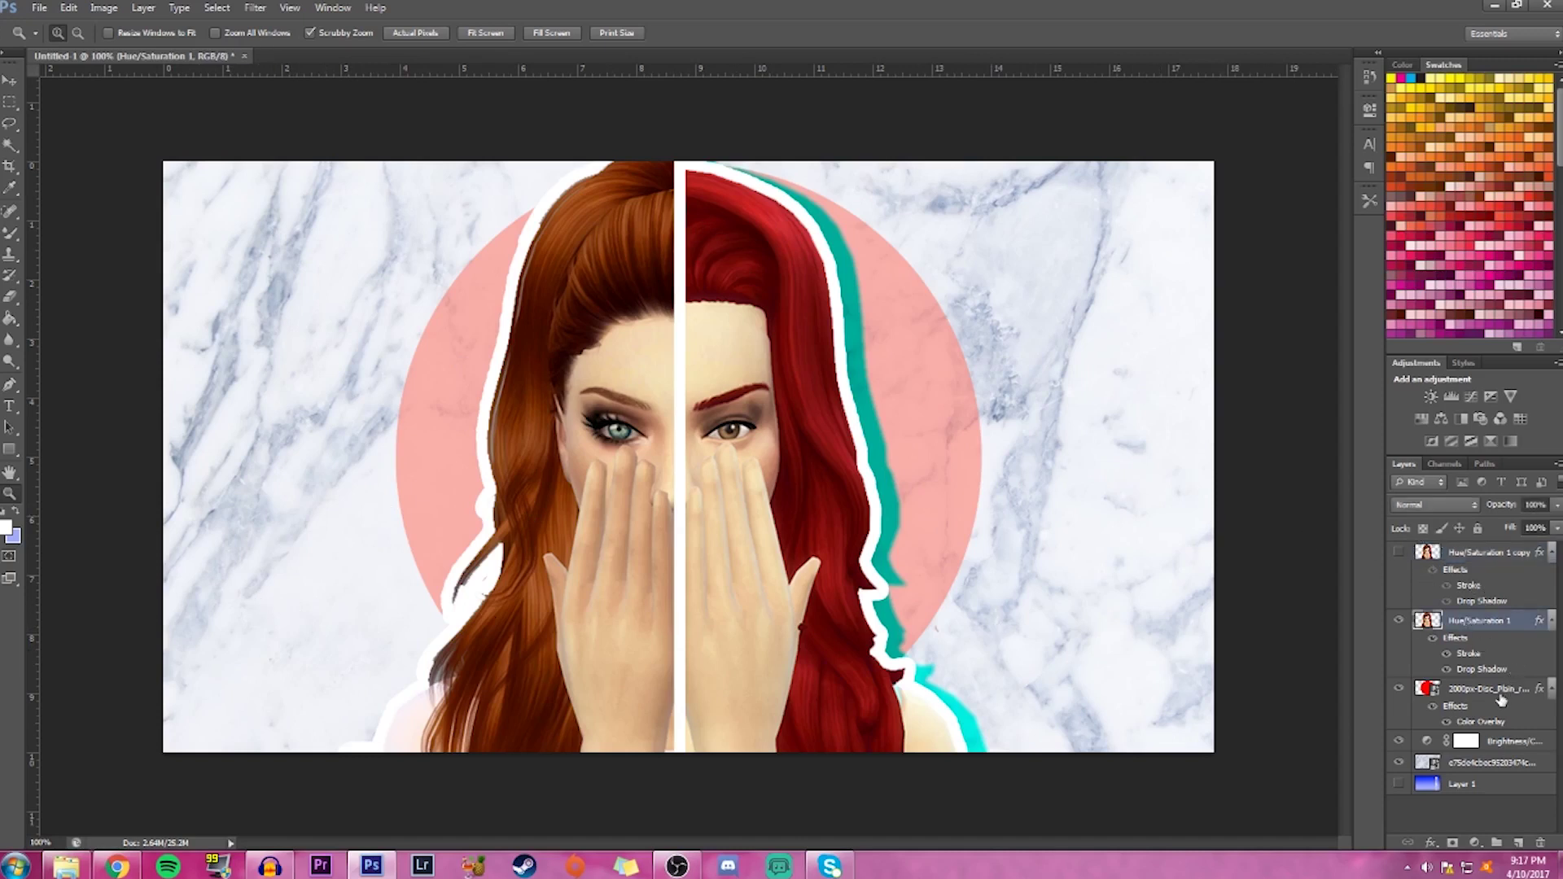
left_click(1485, 690, "ctrl")
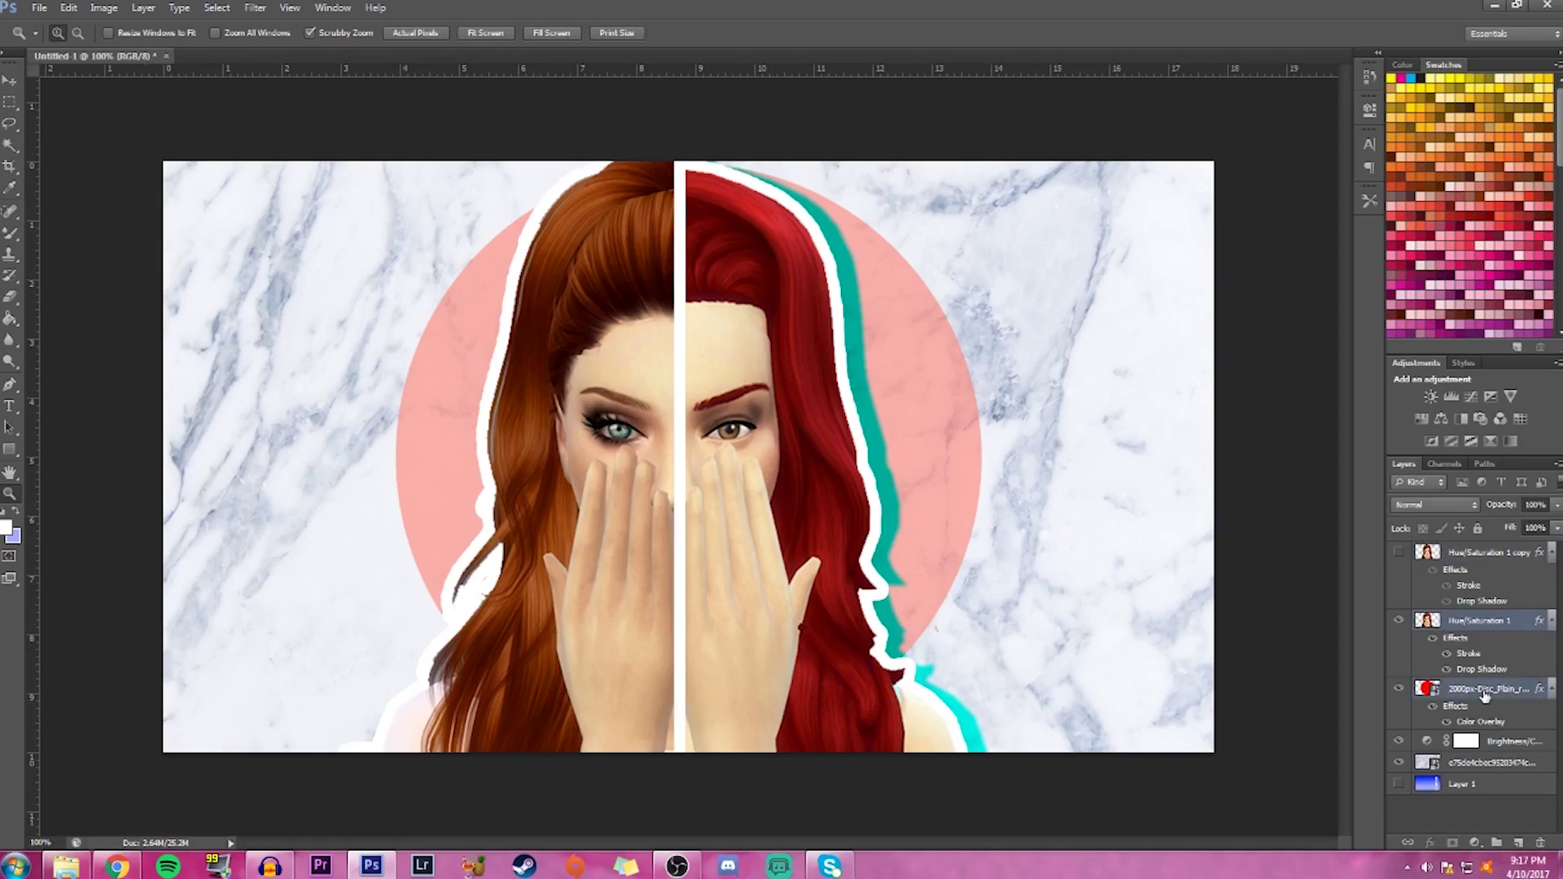
right_click(1483, 693)
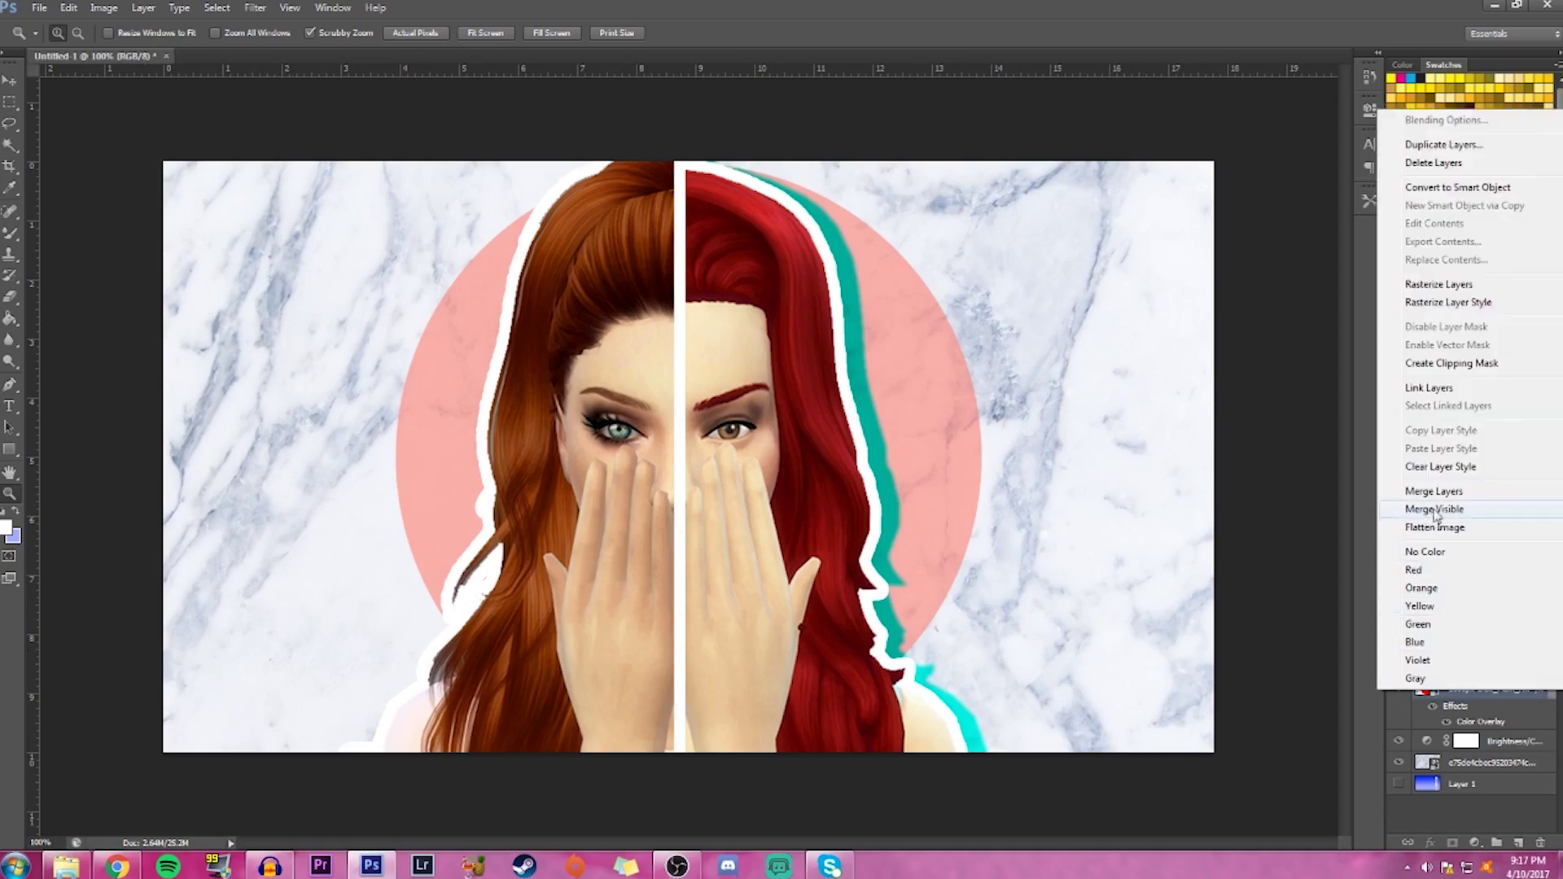
left_click(1453, 389)
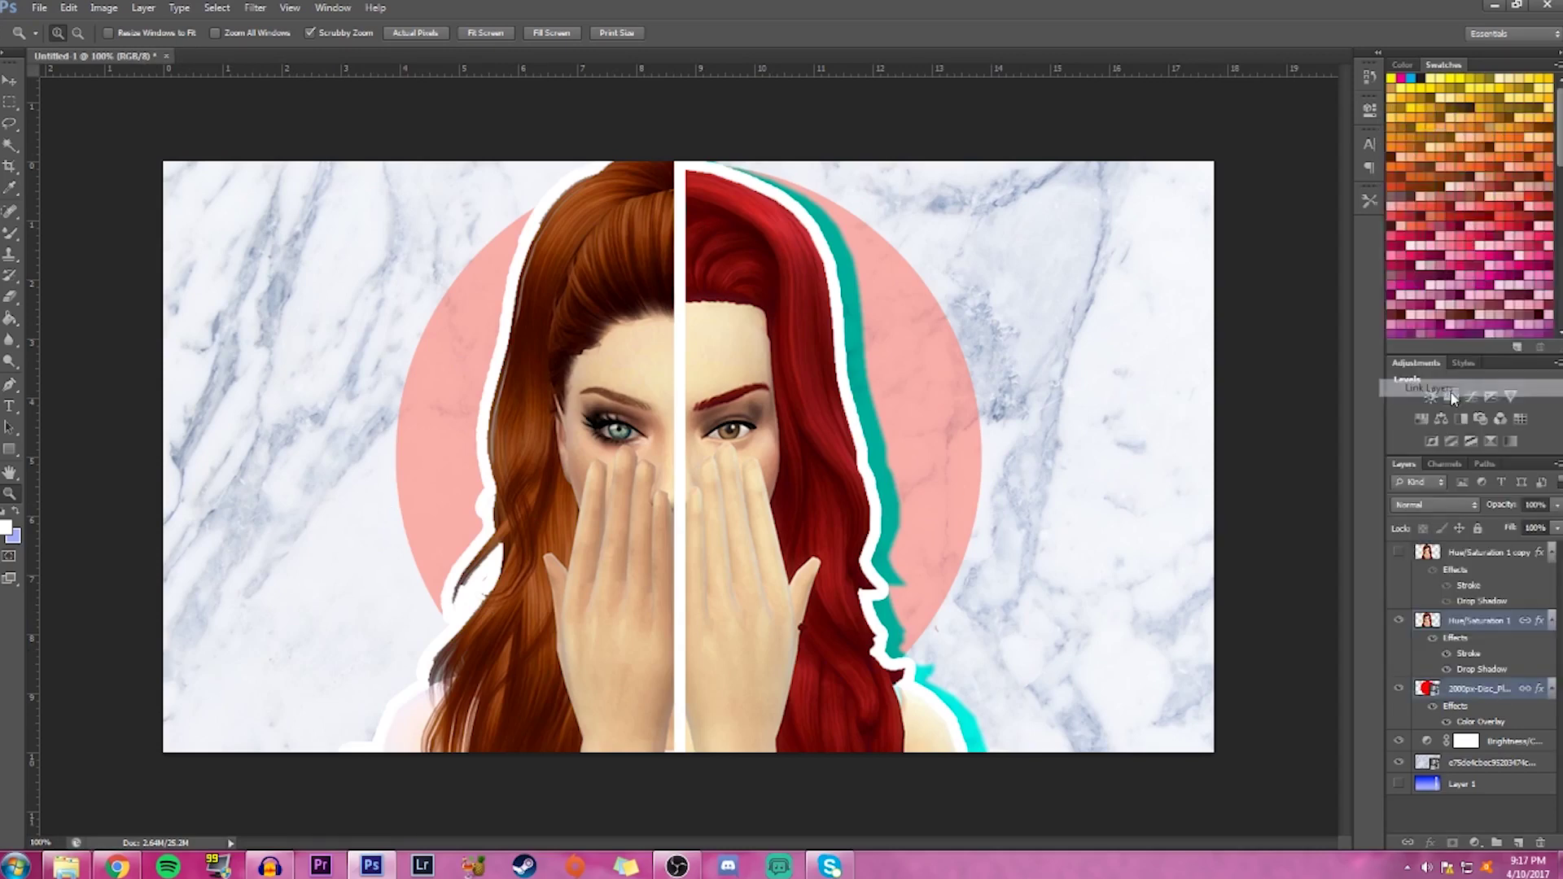
Move the linked portrait and pink circle to the right, leaving the left half of the canvas free
left_click(1493, 629)
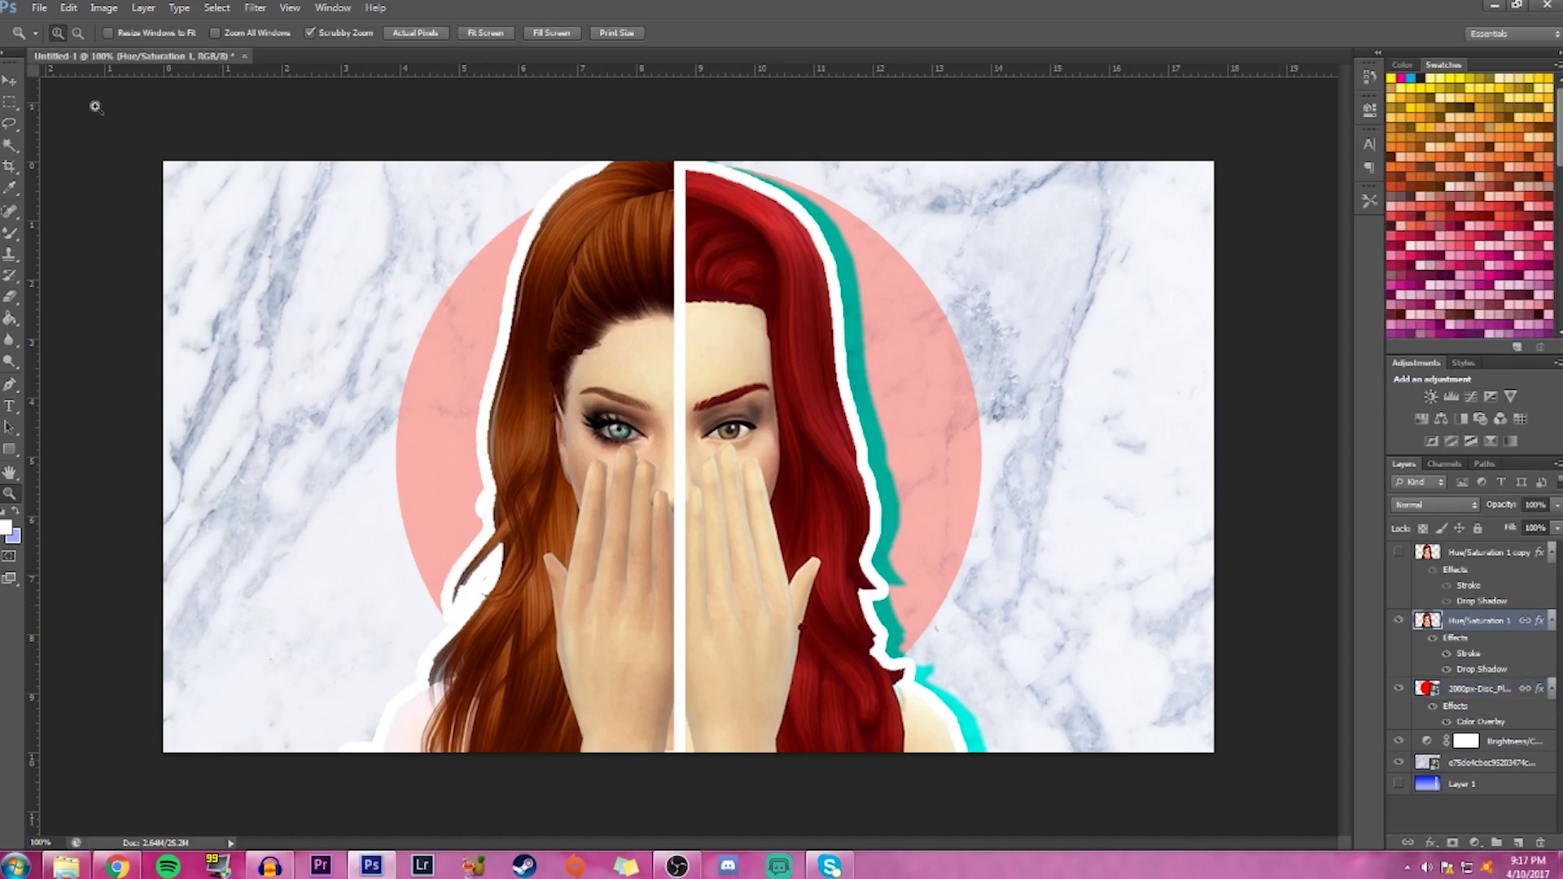
left_click(7, 82)
left_click_drag(649, 448, 830, 444)
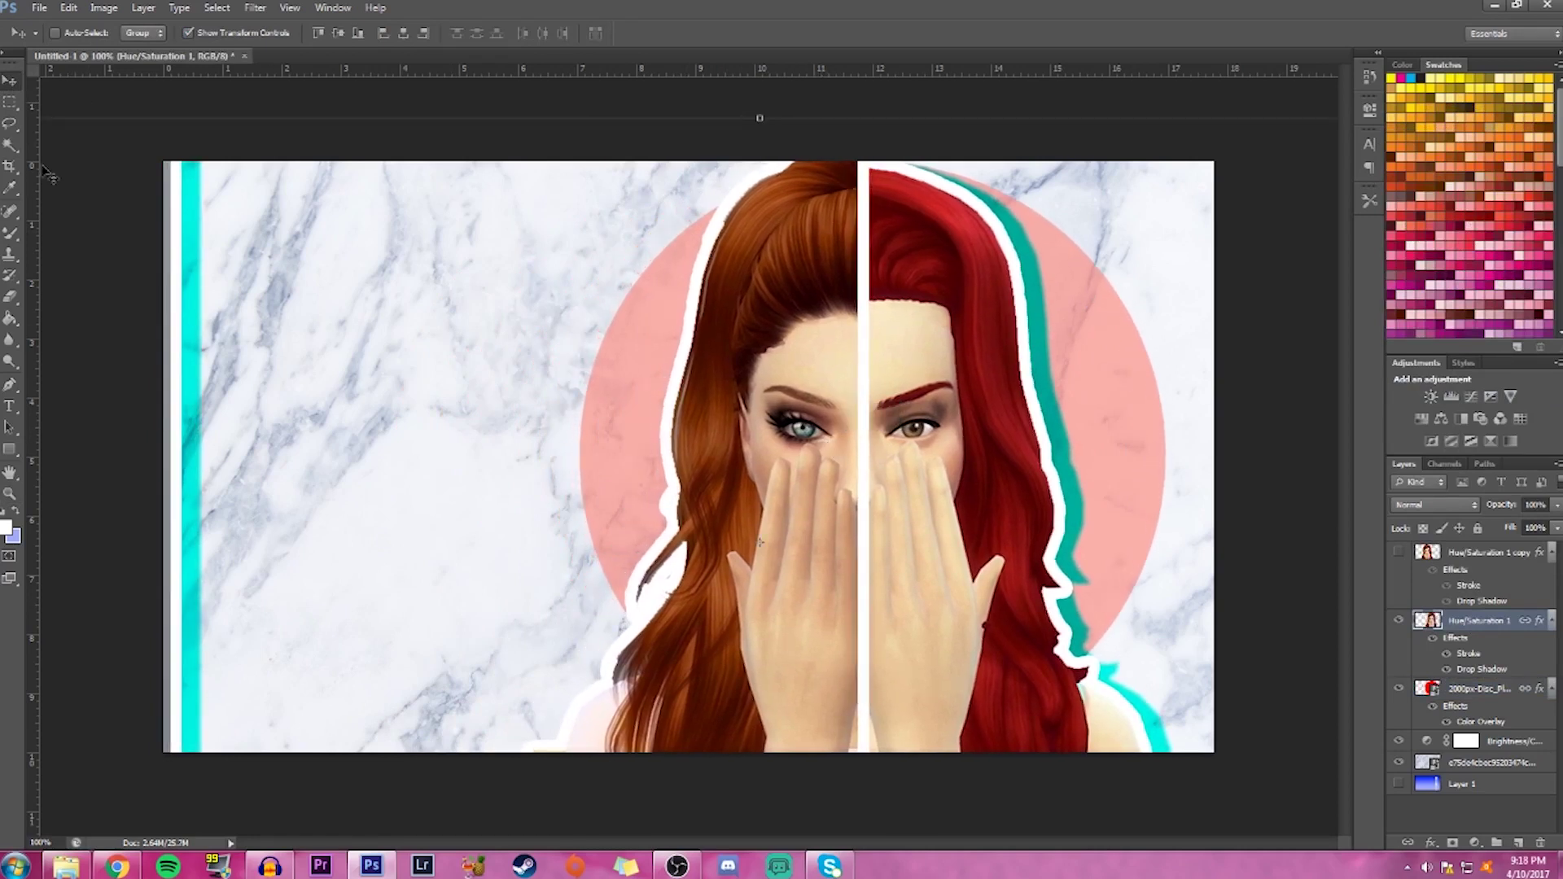
Erase the stray white and turquoise strip along the canvas's left edge and the leftover outline near the left shoulder
left_click(10, 144)
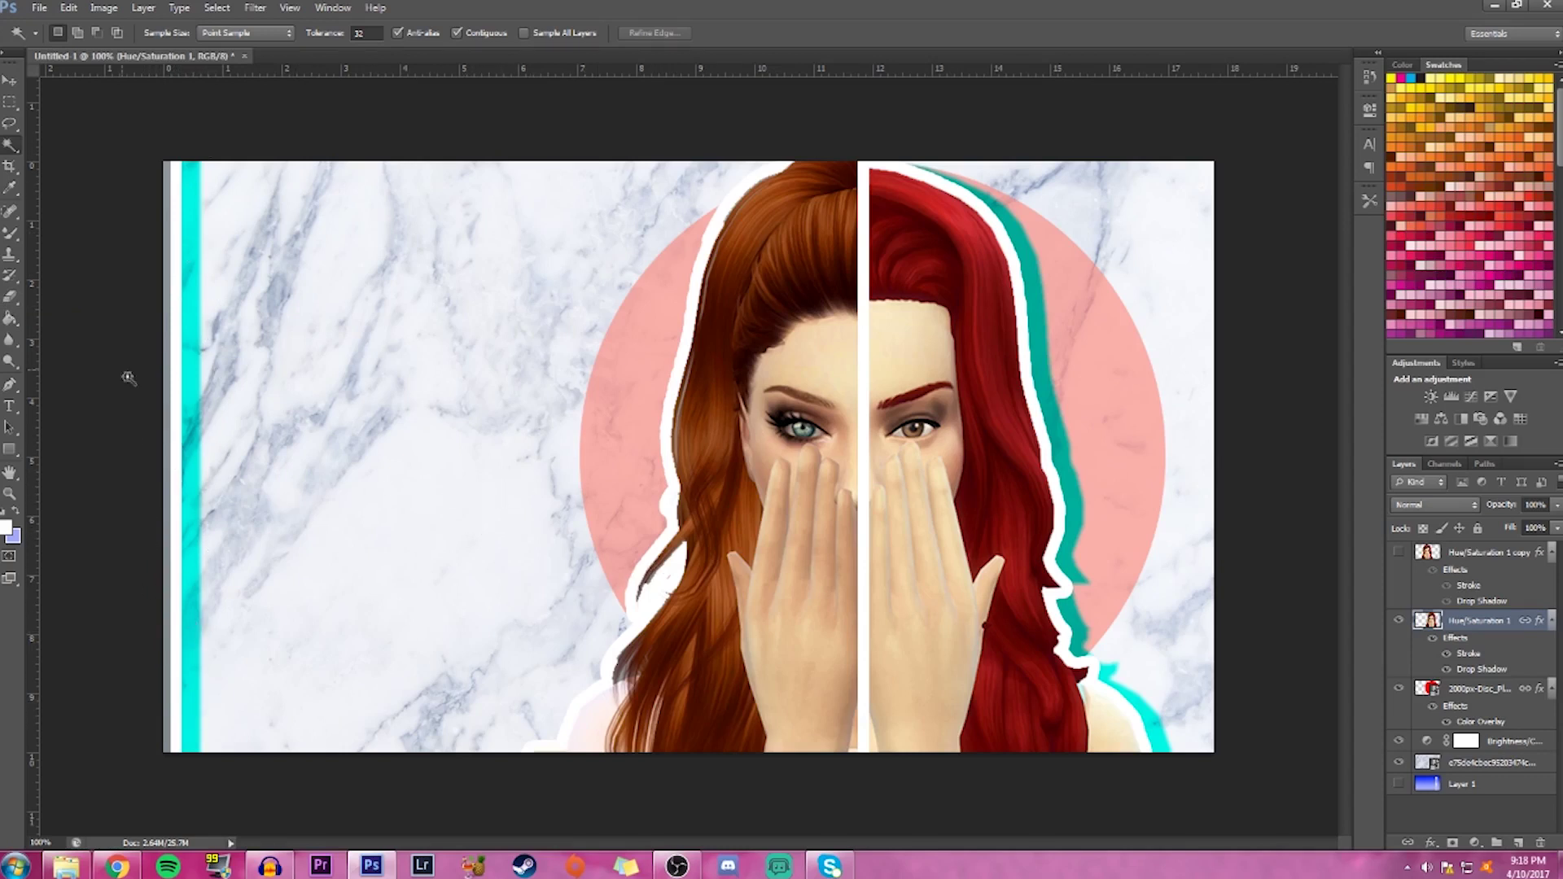
left_click(11, 299)
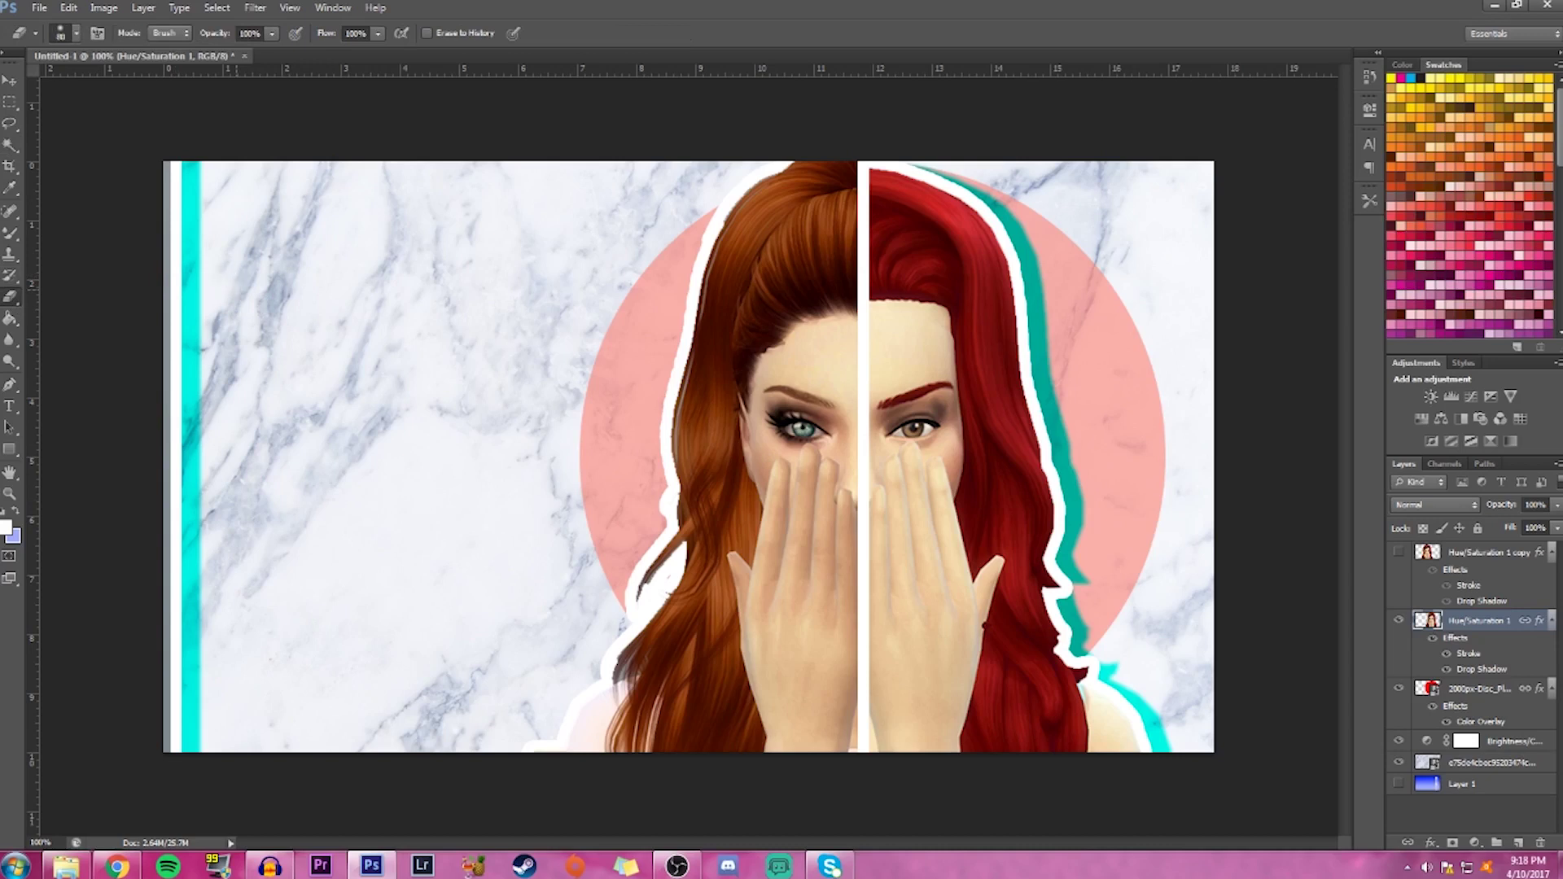
mouse_move(177, 220)
left_mouse_down()
mouse_move(183, 277)
mouse_move(182, 171)
left_mouse_up()
mouse_move(180, 350)
left_mouse_down()
mouse_move(183, 610)
mouse_move(173, 456)
mouse_move(175, 564)
mouse_move(143, 730)
left_mouse_up()
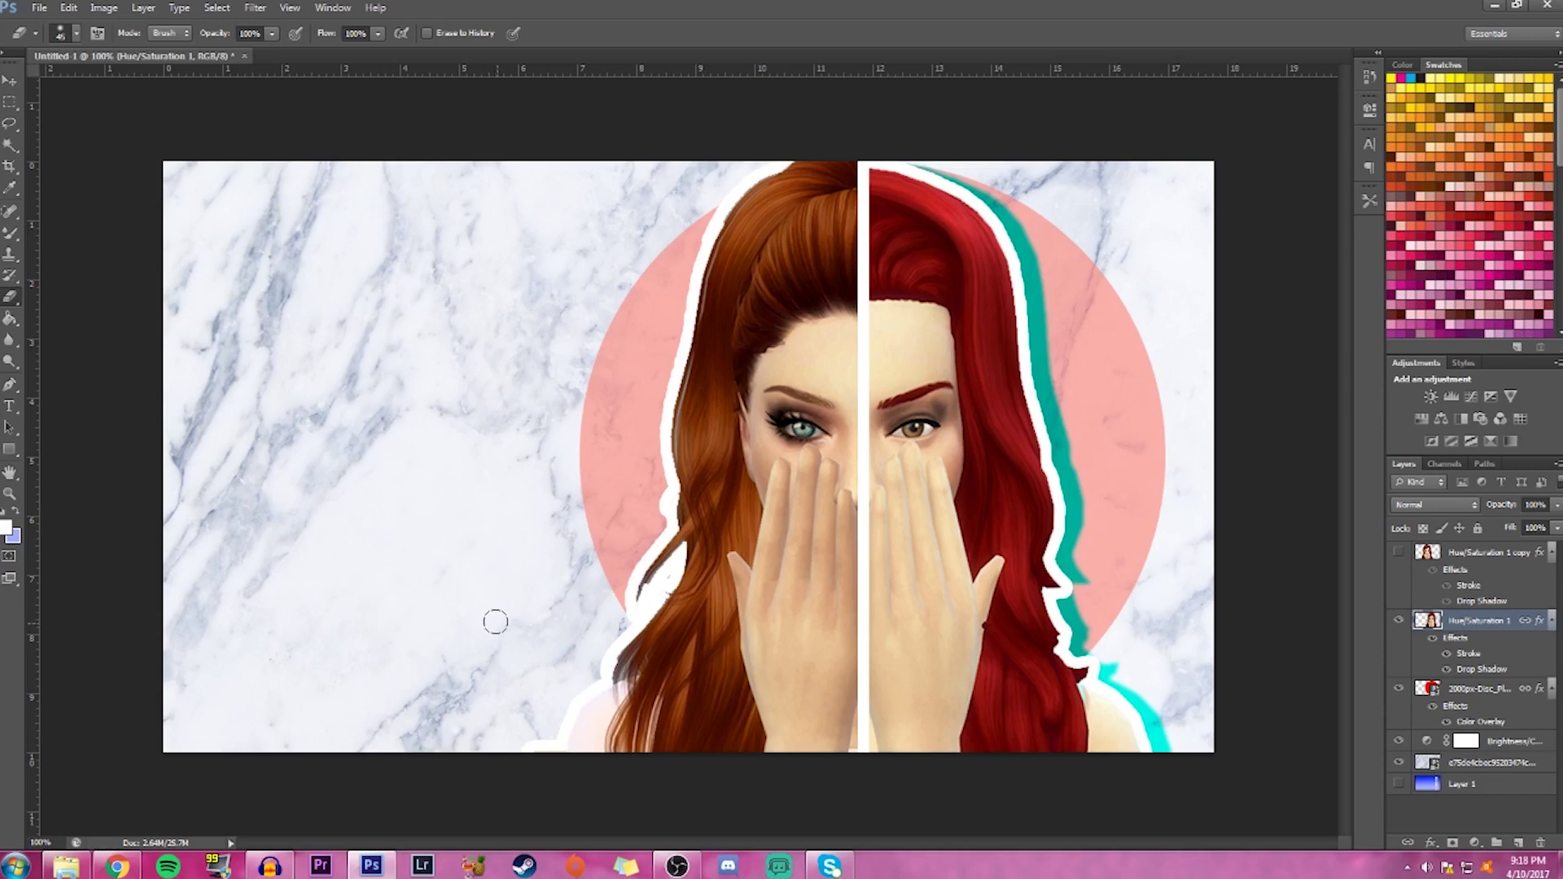
key("bracketleft")
key("bracketleft")
key("bracketleft")
Add the white 200 pt text "The" in Bebas Neue at the upper left of the canvas
left_click(6, 407)
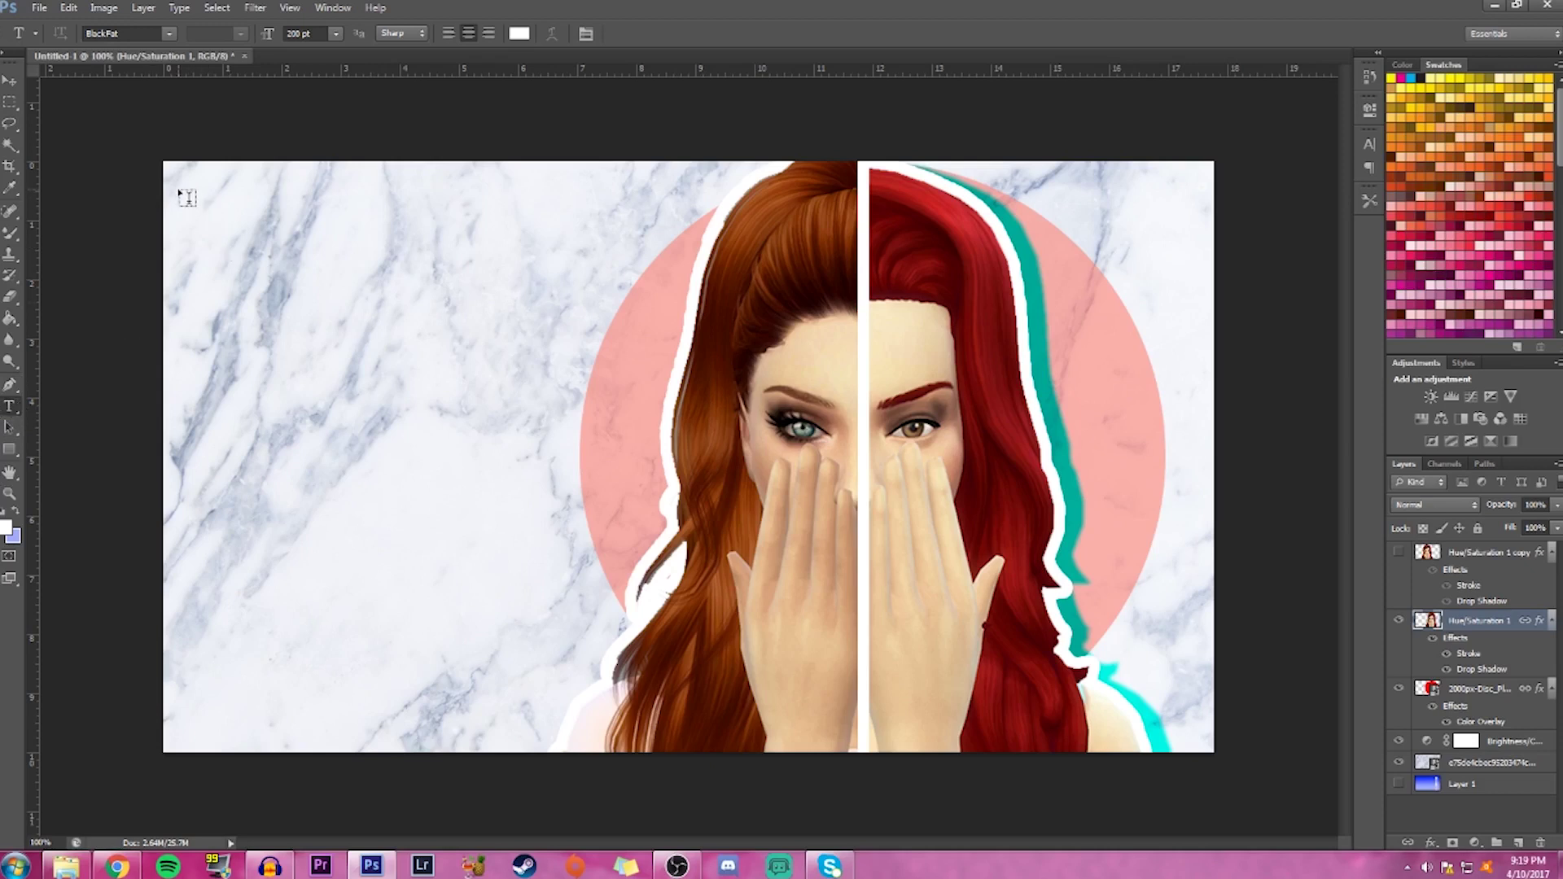
left_click_drag(179, 190, 639, 377)
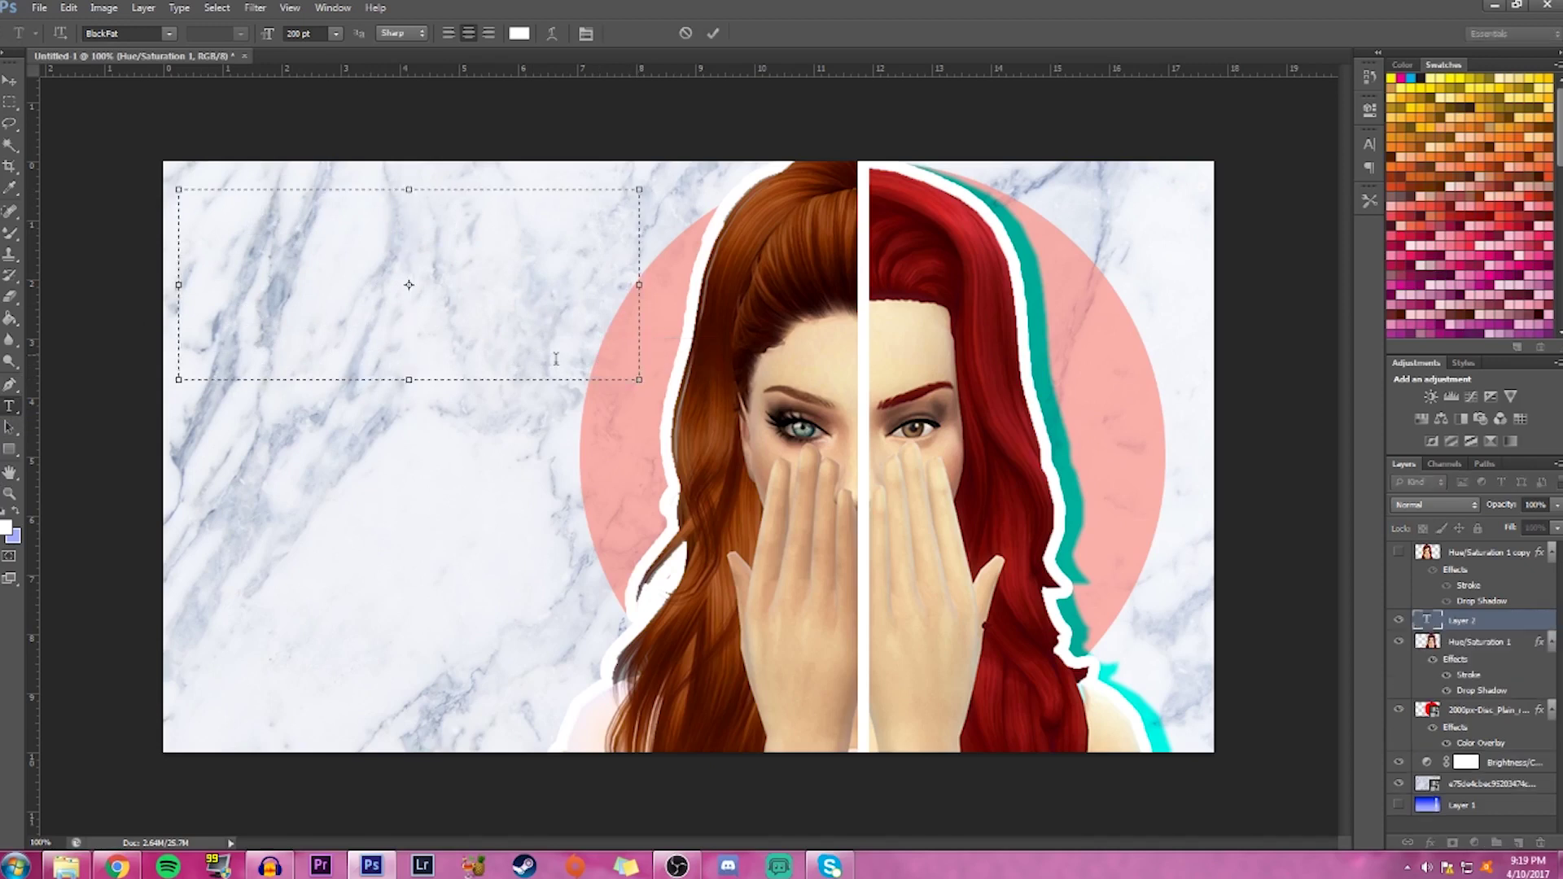
left_click(169, 34)
scroll(256, 187, "up", 4)
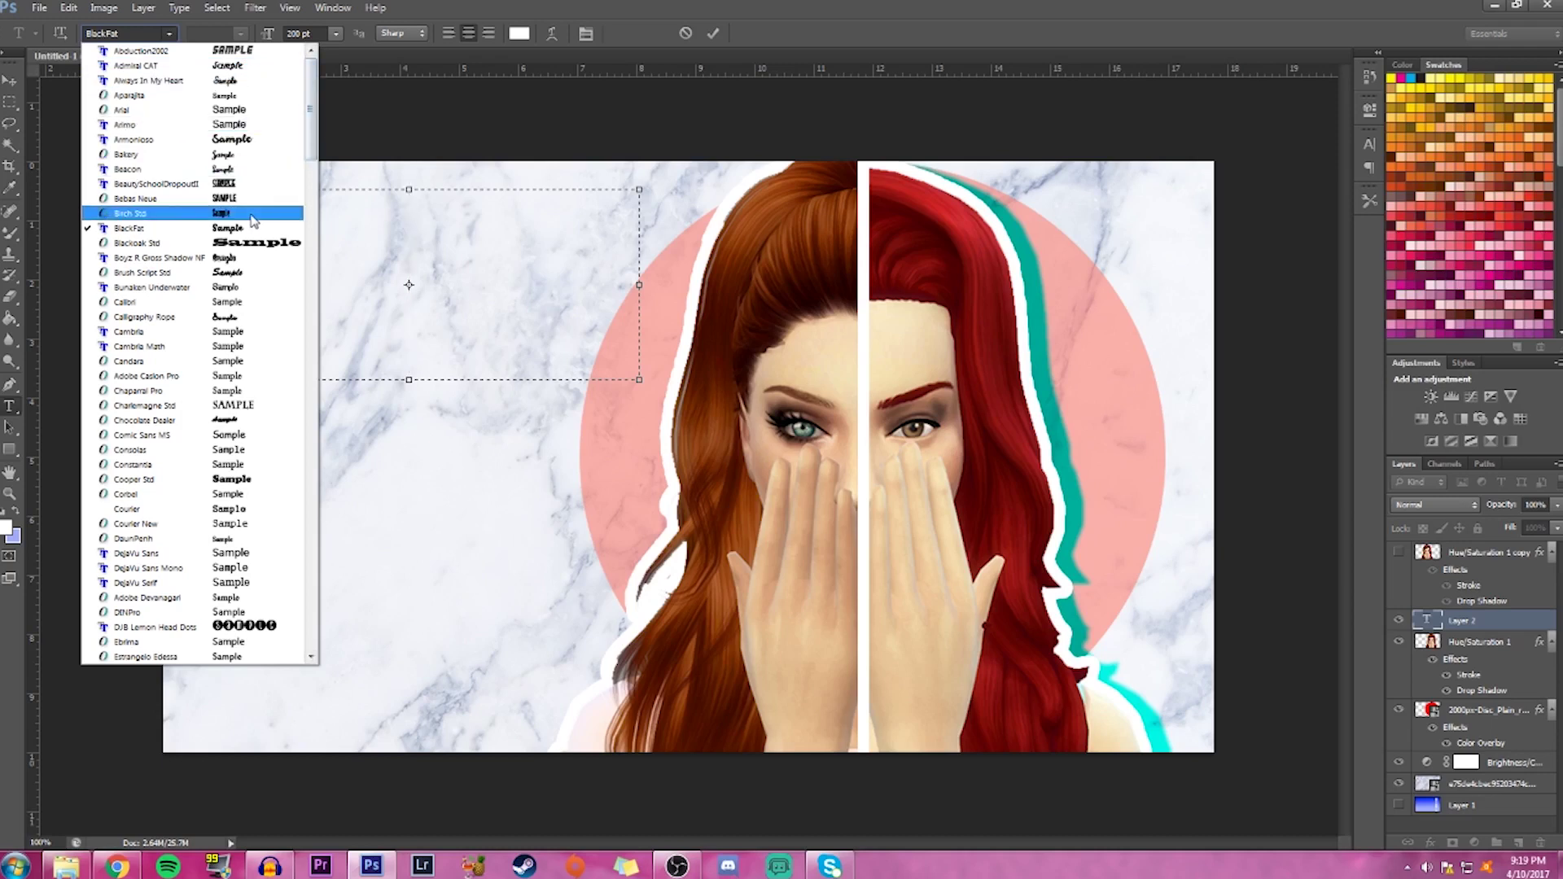
left_click(143, 199)
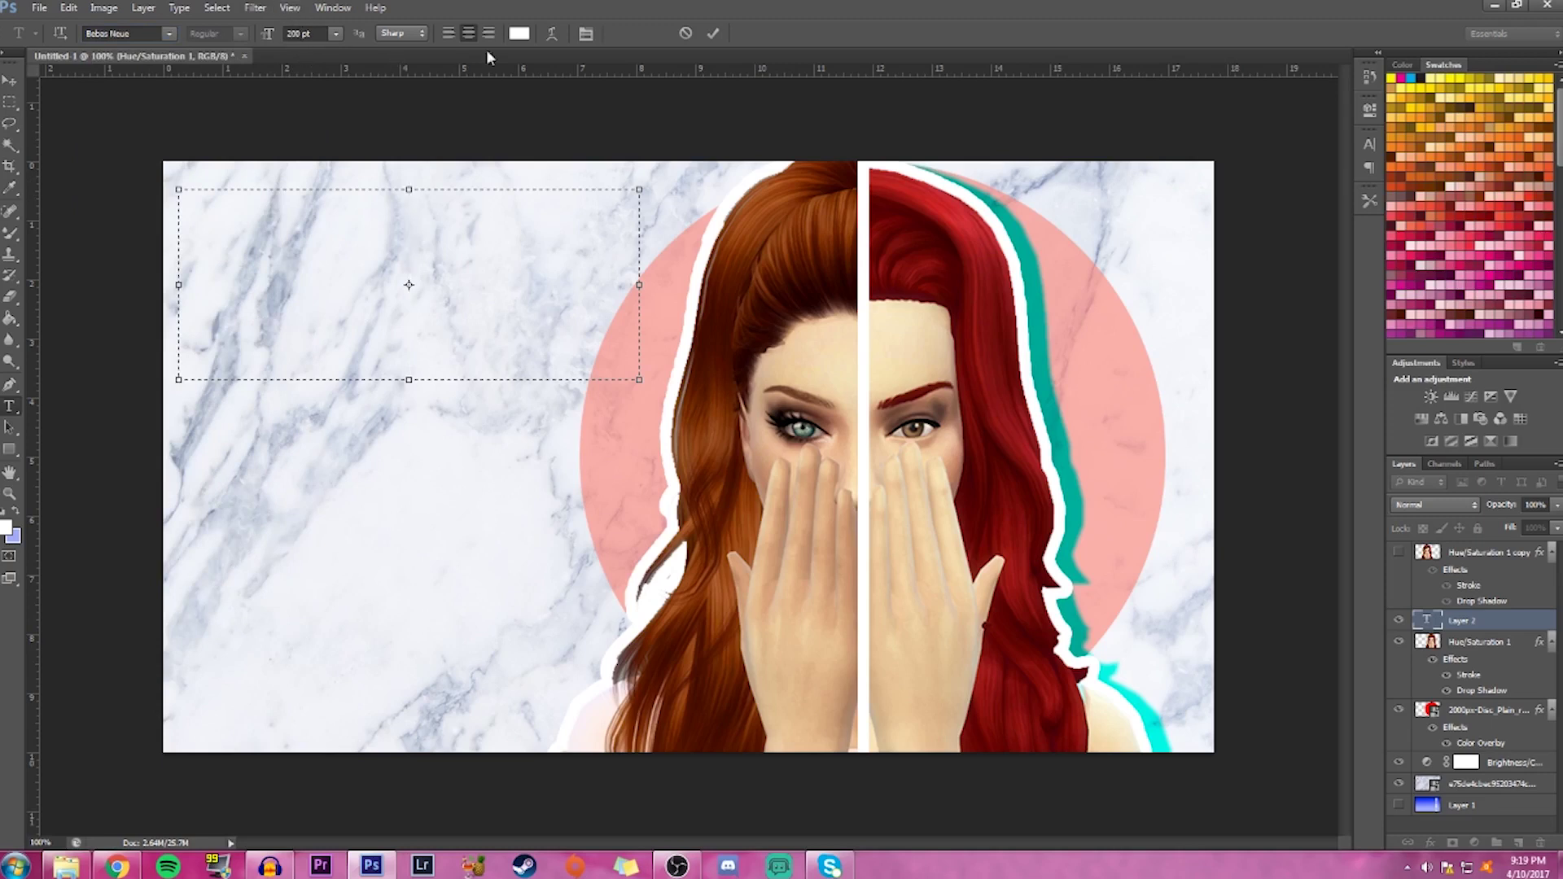
type("THE")
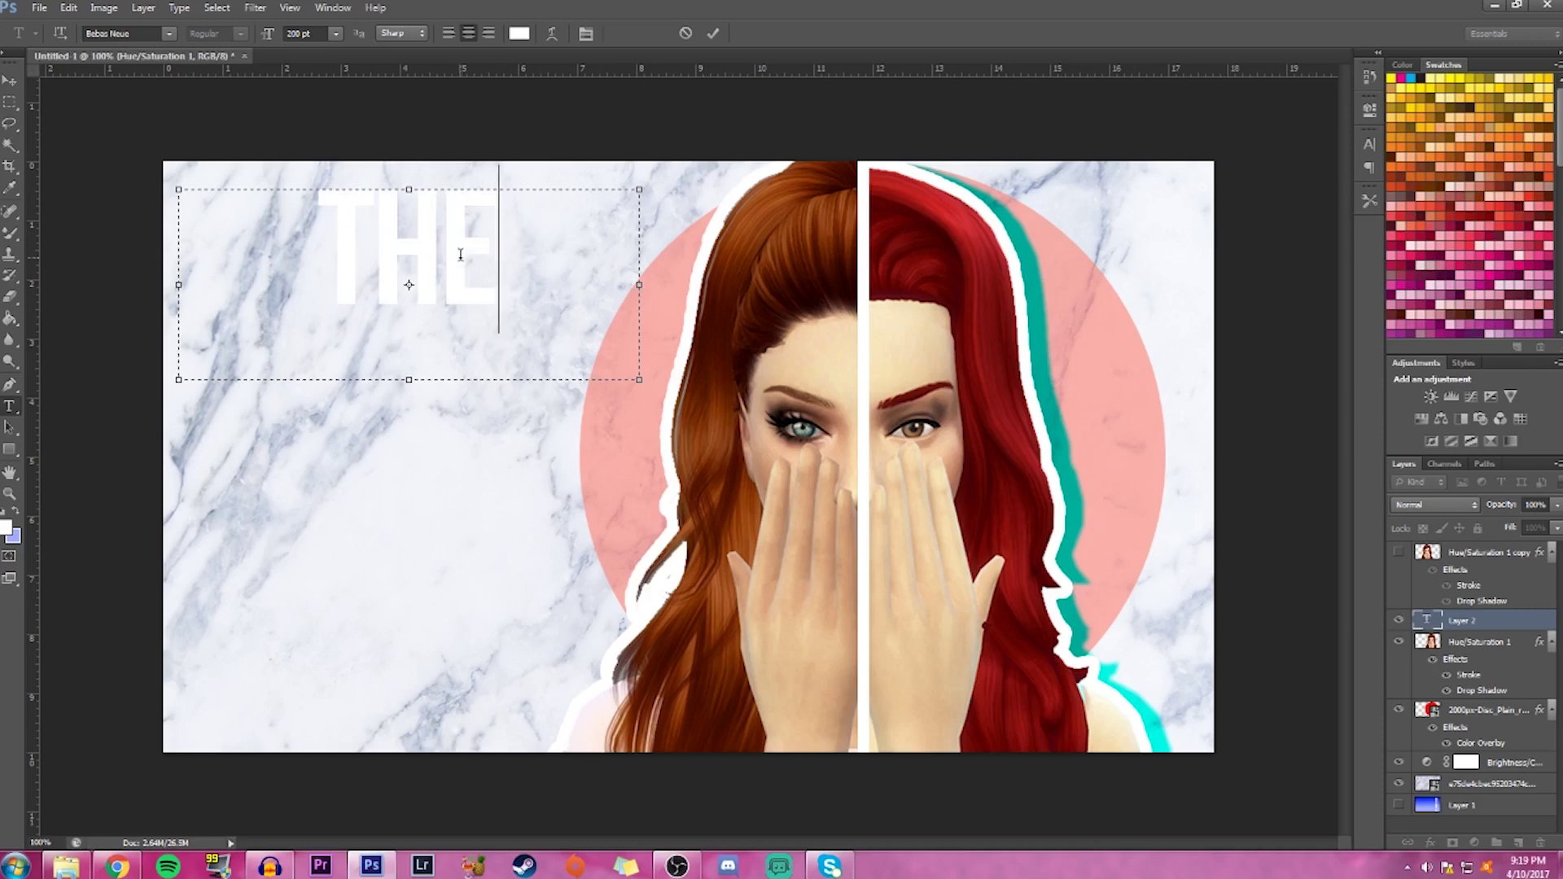
left_click_drag(523, 253, 207, 228)
left_click(561, 251)
left_click(715, 32)
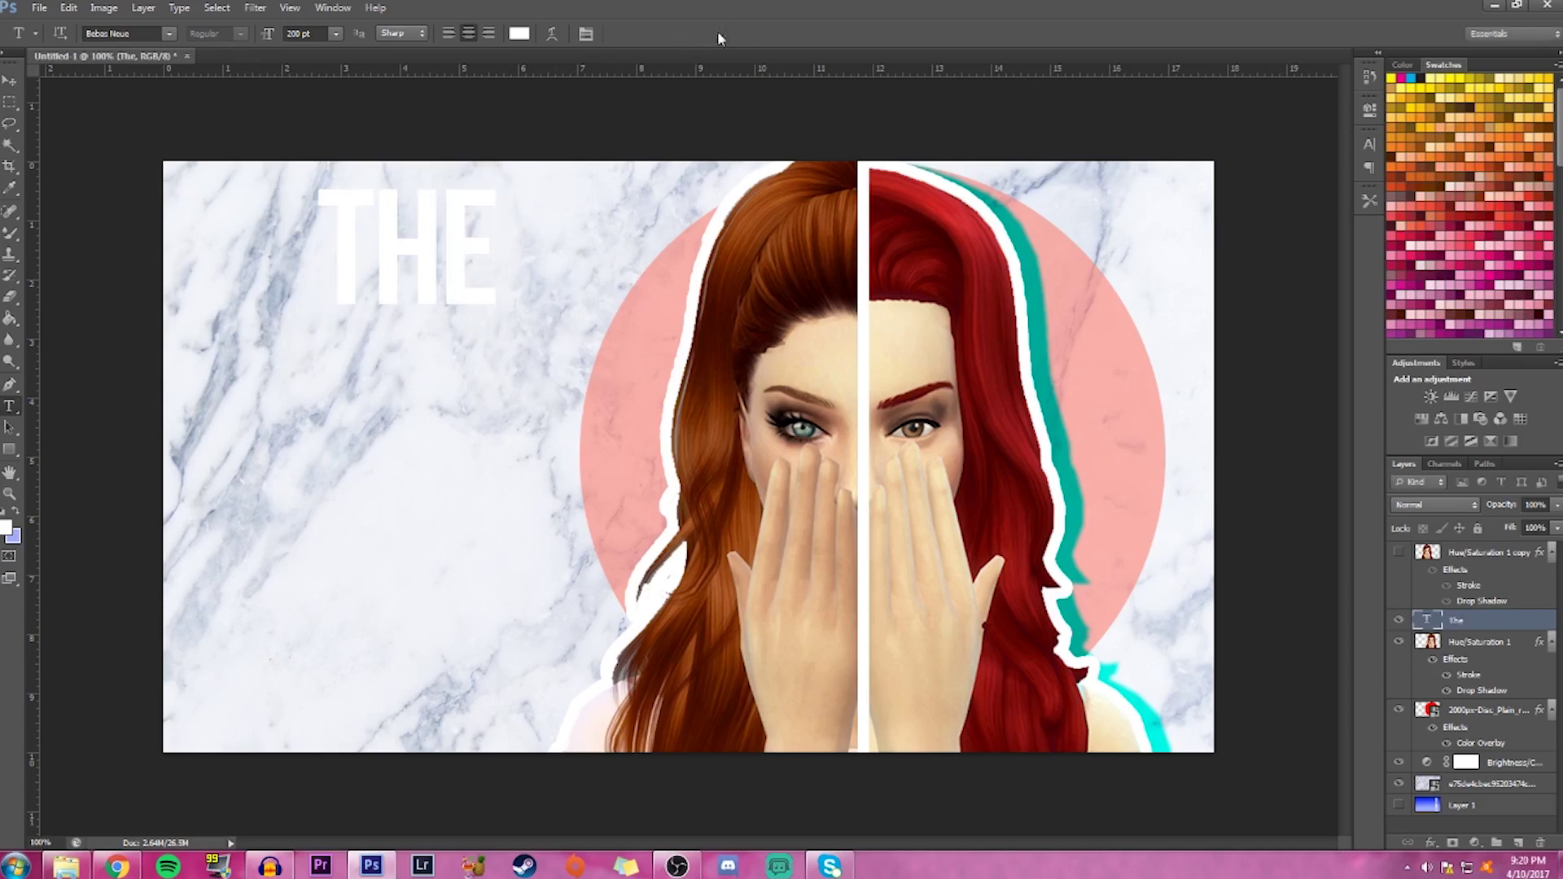
Add a second text box reading "Power" below "The" and colour its text black
left_click_drag(178, 369, 639, 553)
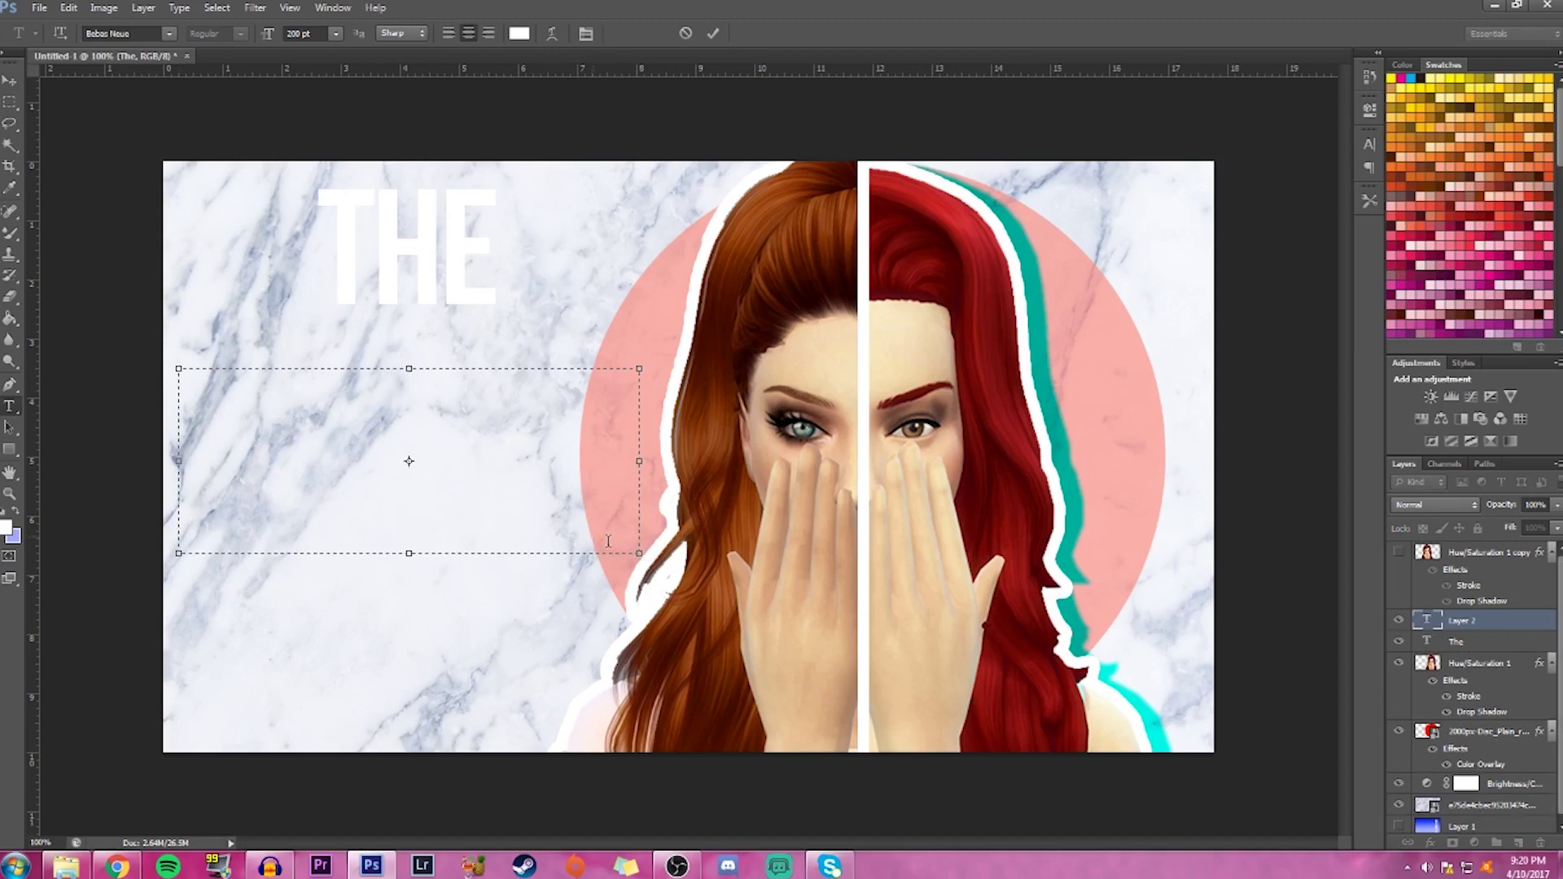
type("POWER")
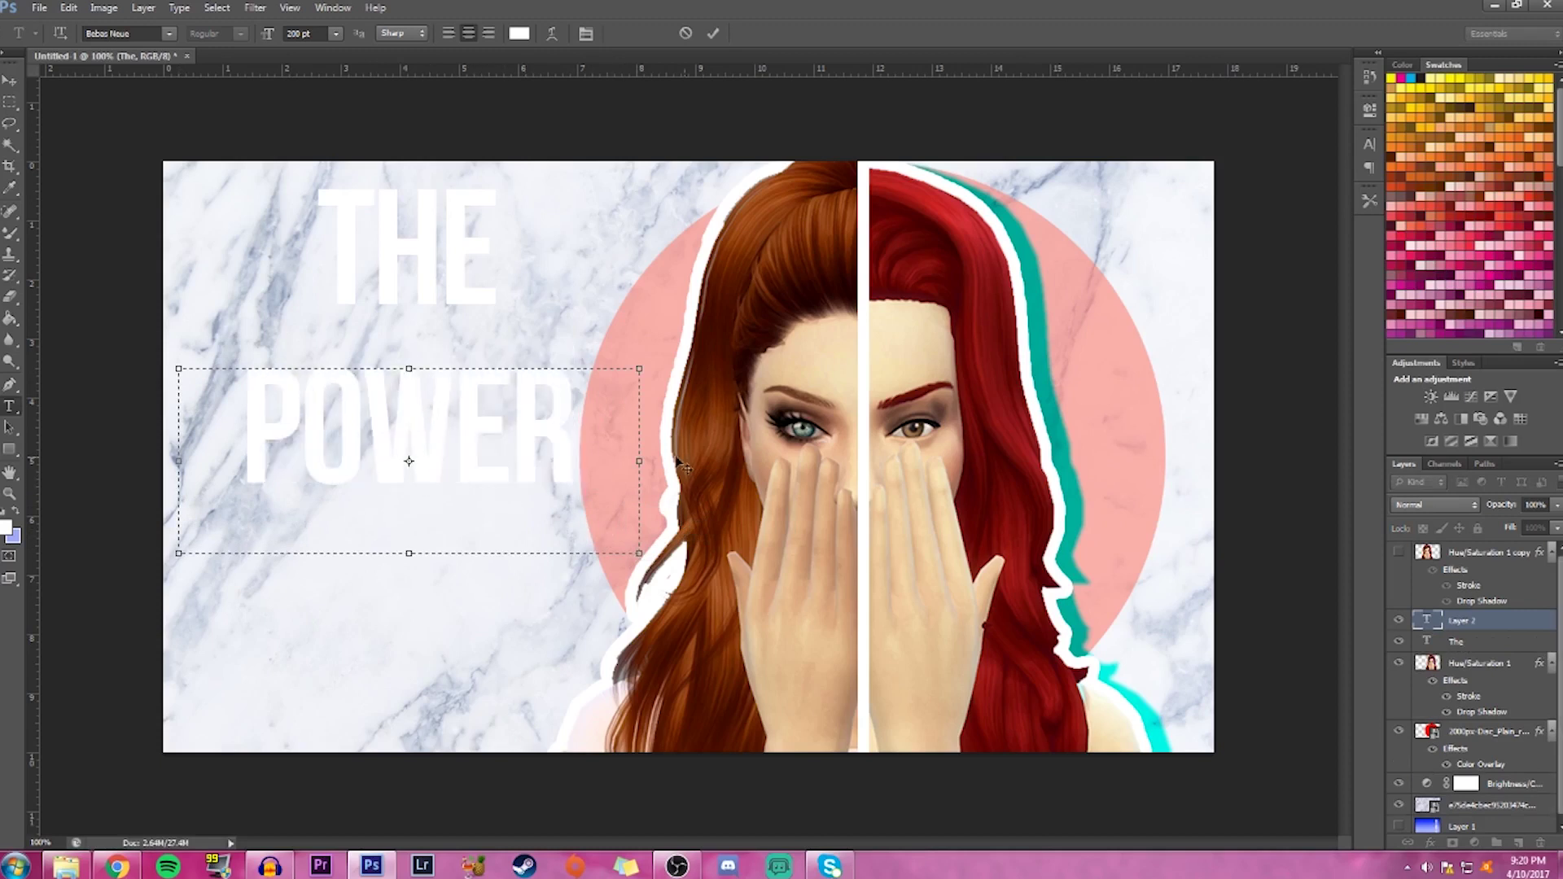
left_click_drag(565, 458, 189, 469)
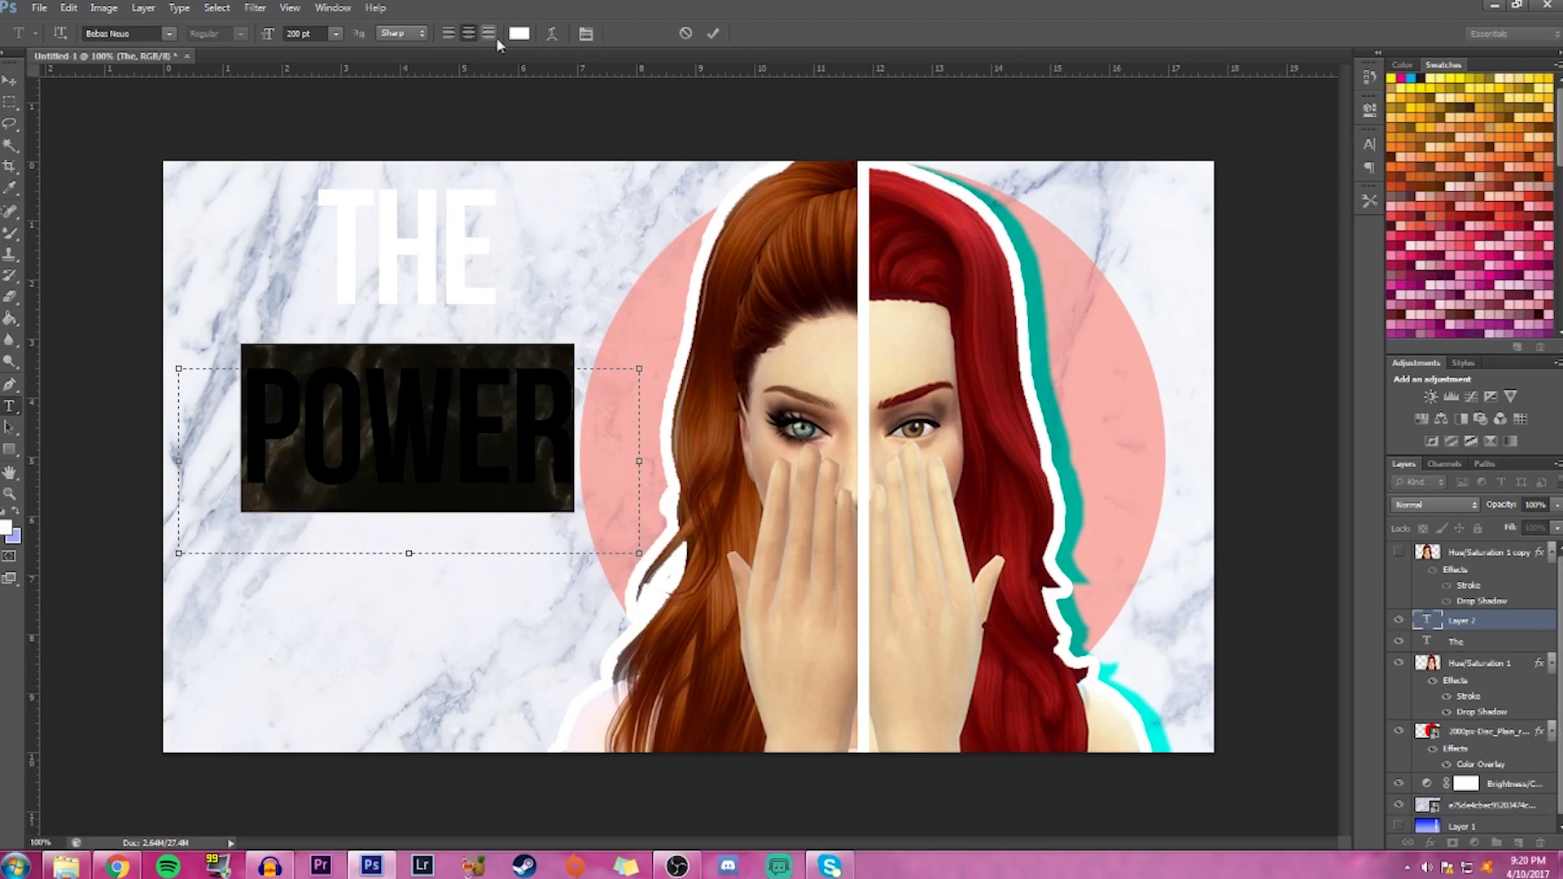
left_click(517, 41)
left_click_drag(920, 651, 834, 761)
left_click(1269, 516)
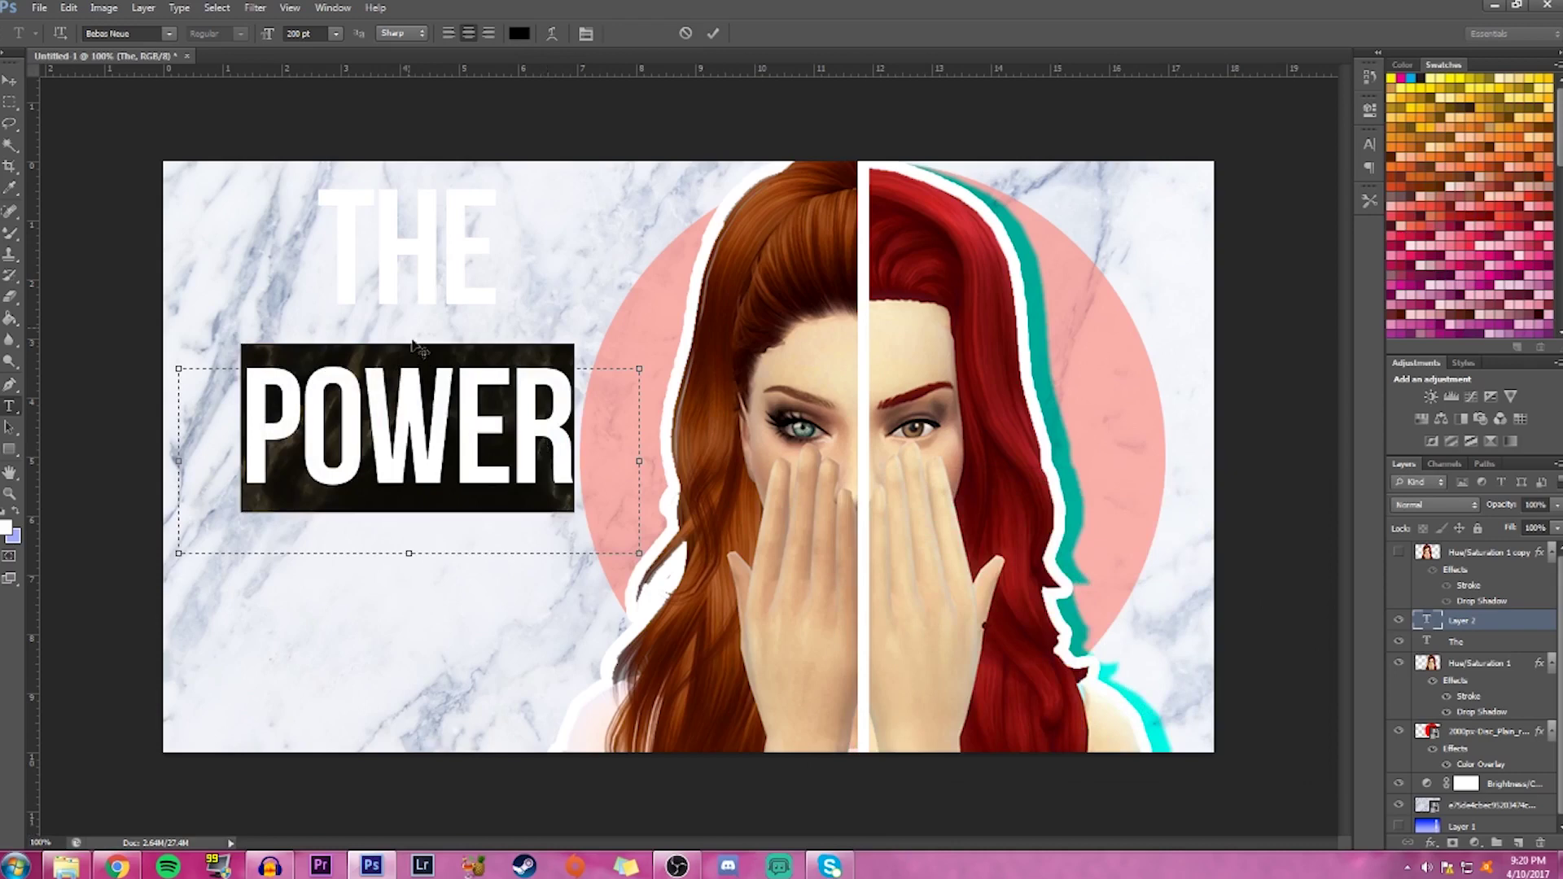
Set the font of the "Power" text to BlackFat and commit the text
left_click(167, 34)
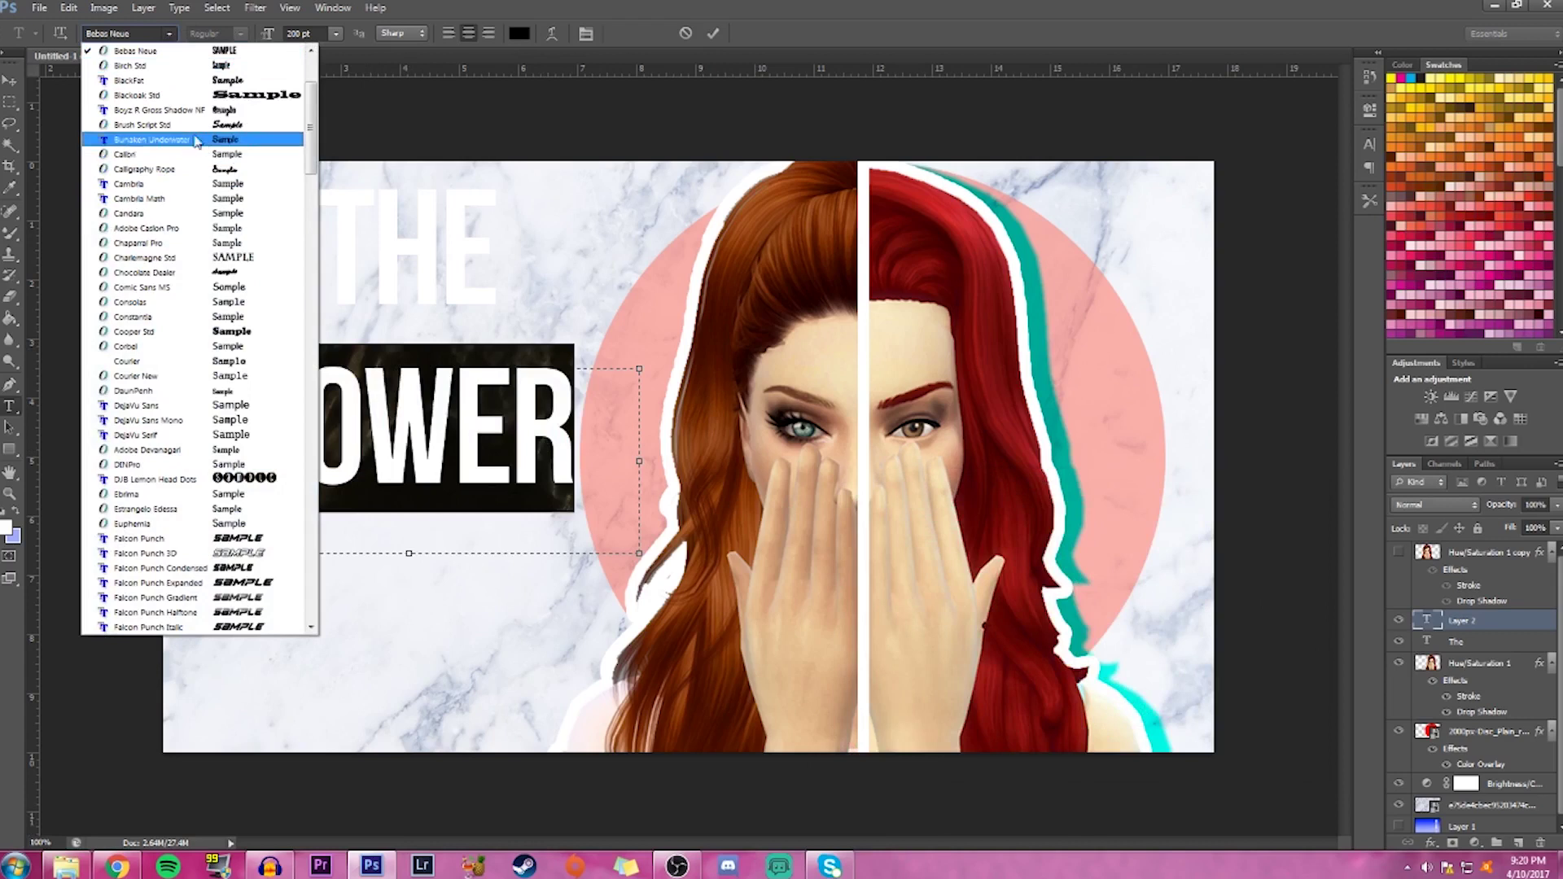
left_click(140, 82)
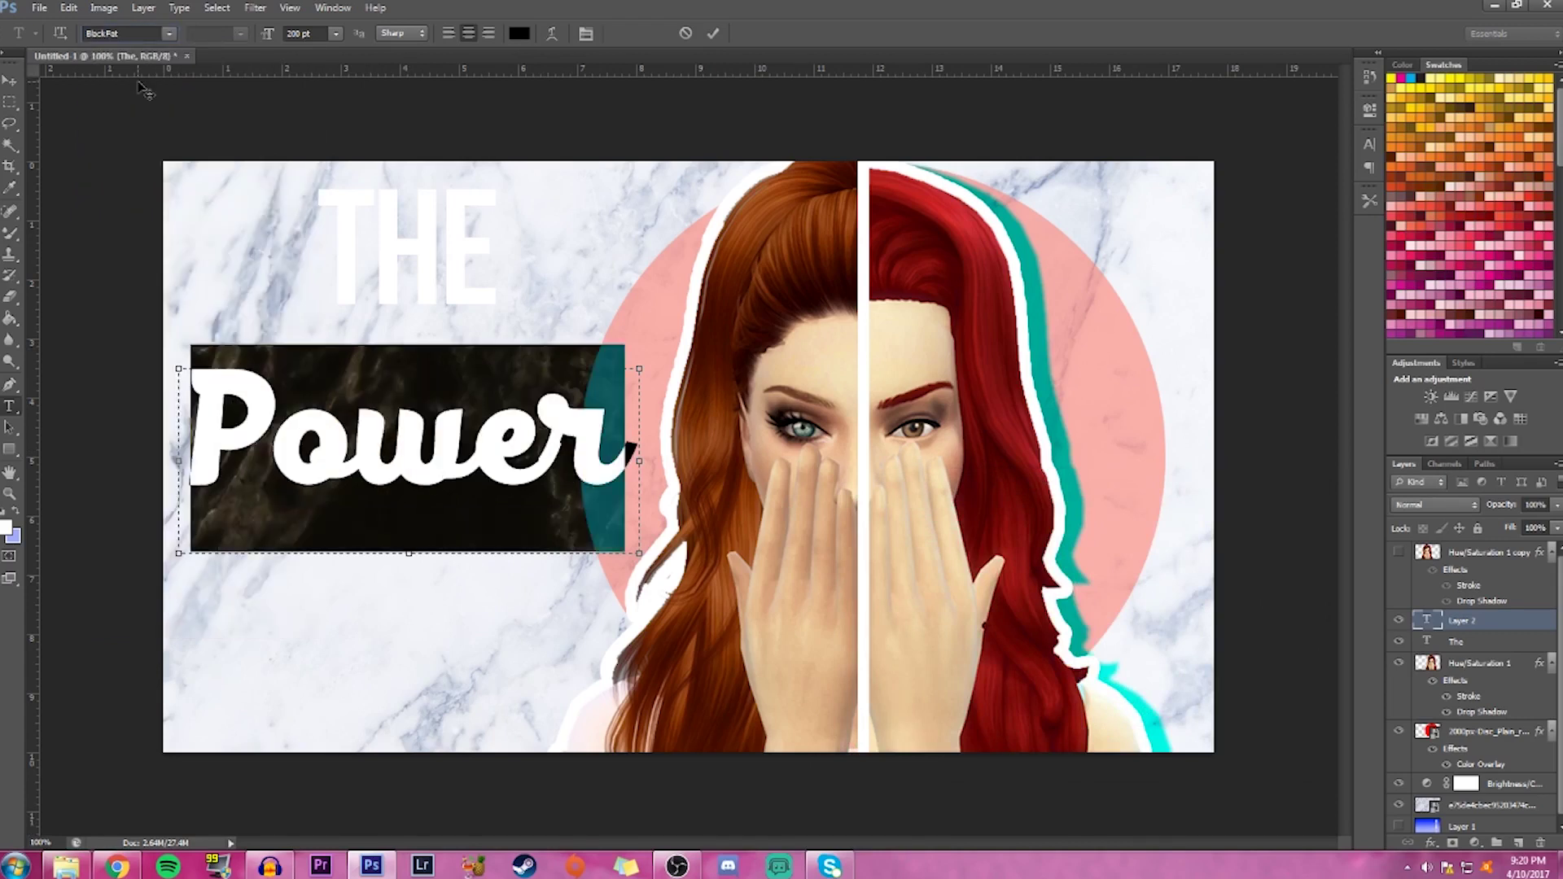
left_click(529, 509)
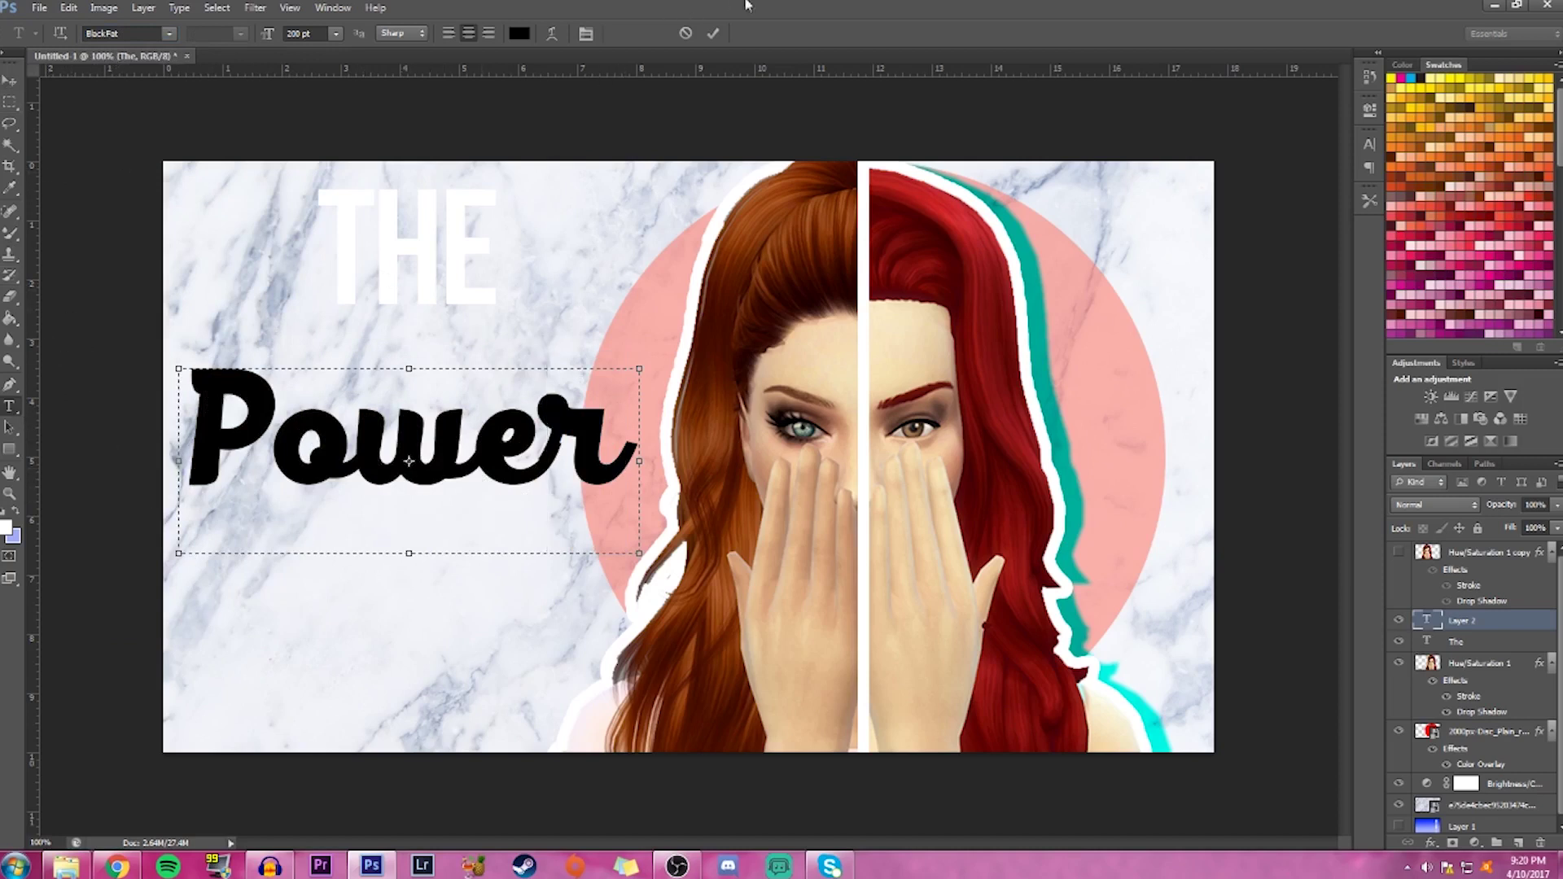
left_click(714, 33)
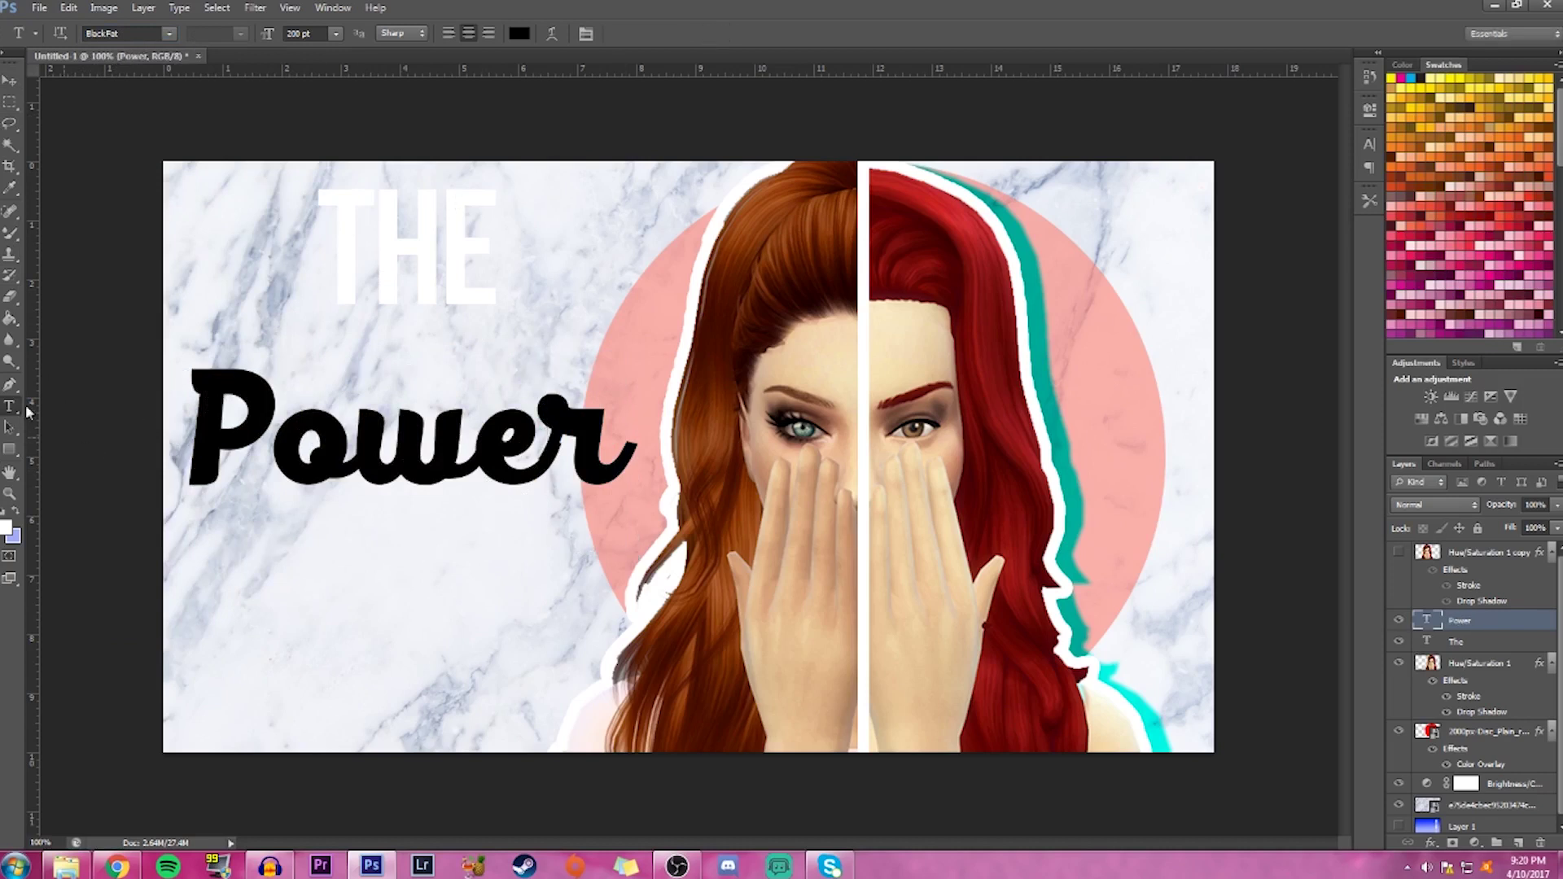
Add a third text box reading "Of CC" below "Power" and colour its text white (ffffff)
left_click_drag(190, 567, 803, 746)
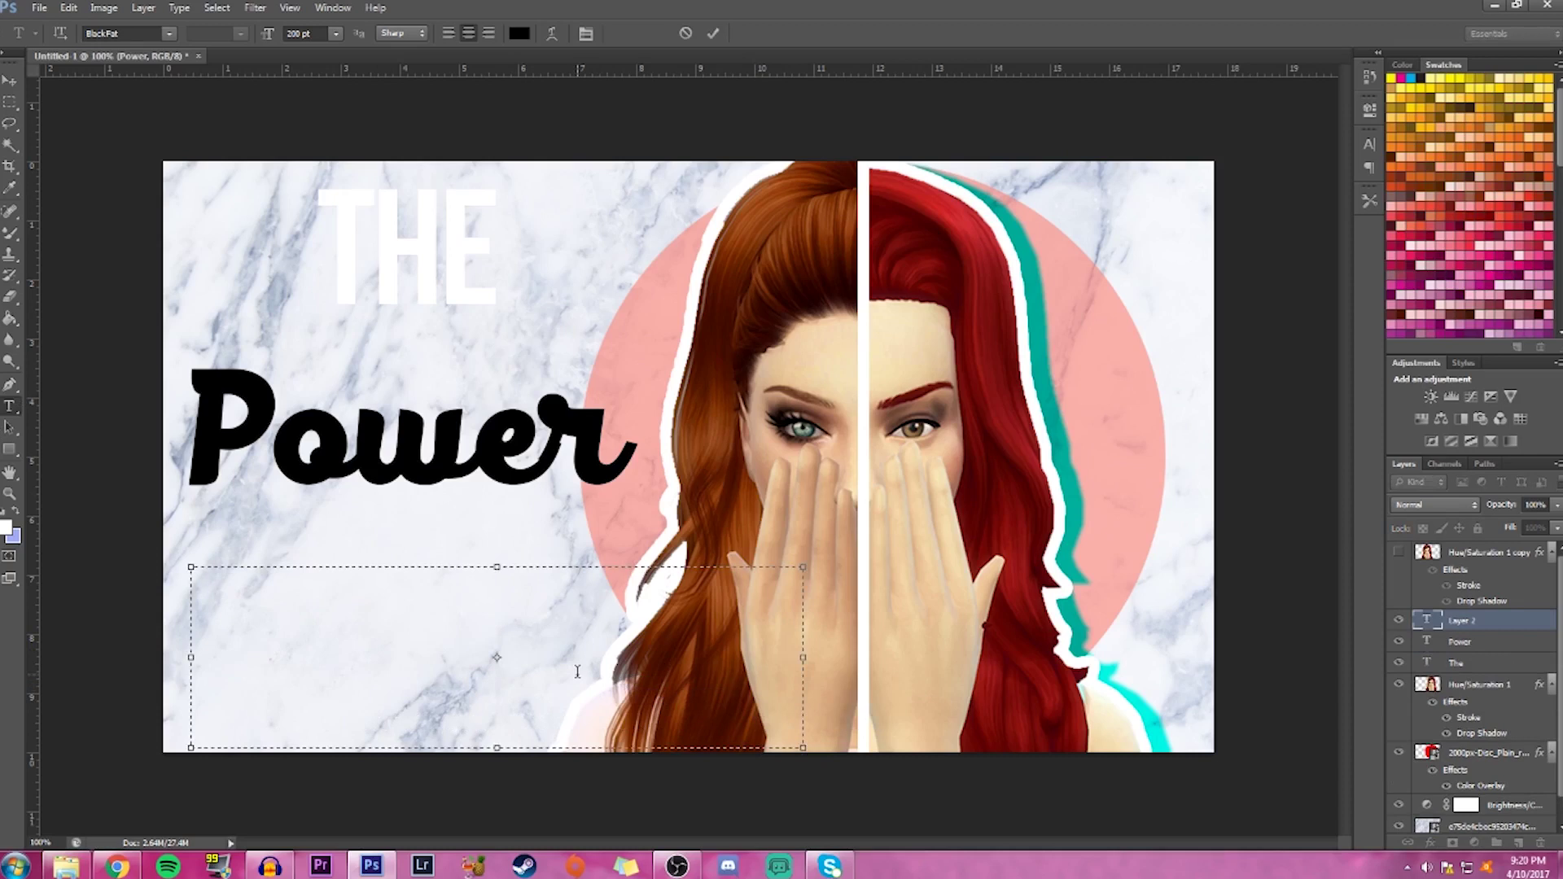
type("Of CC")
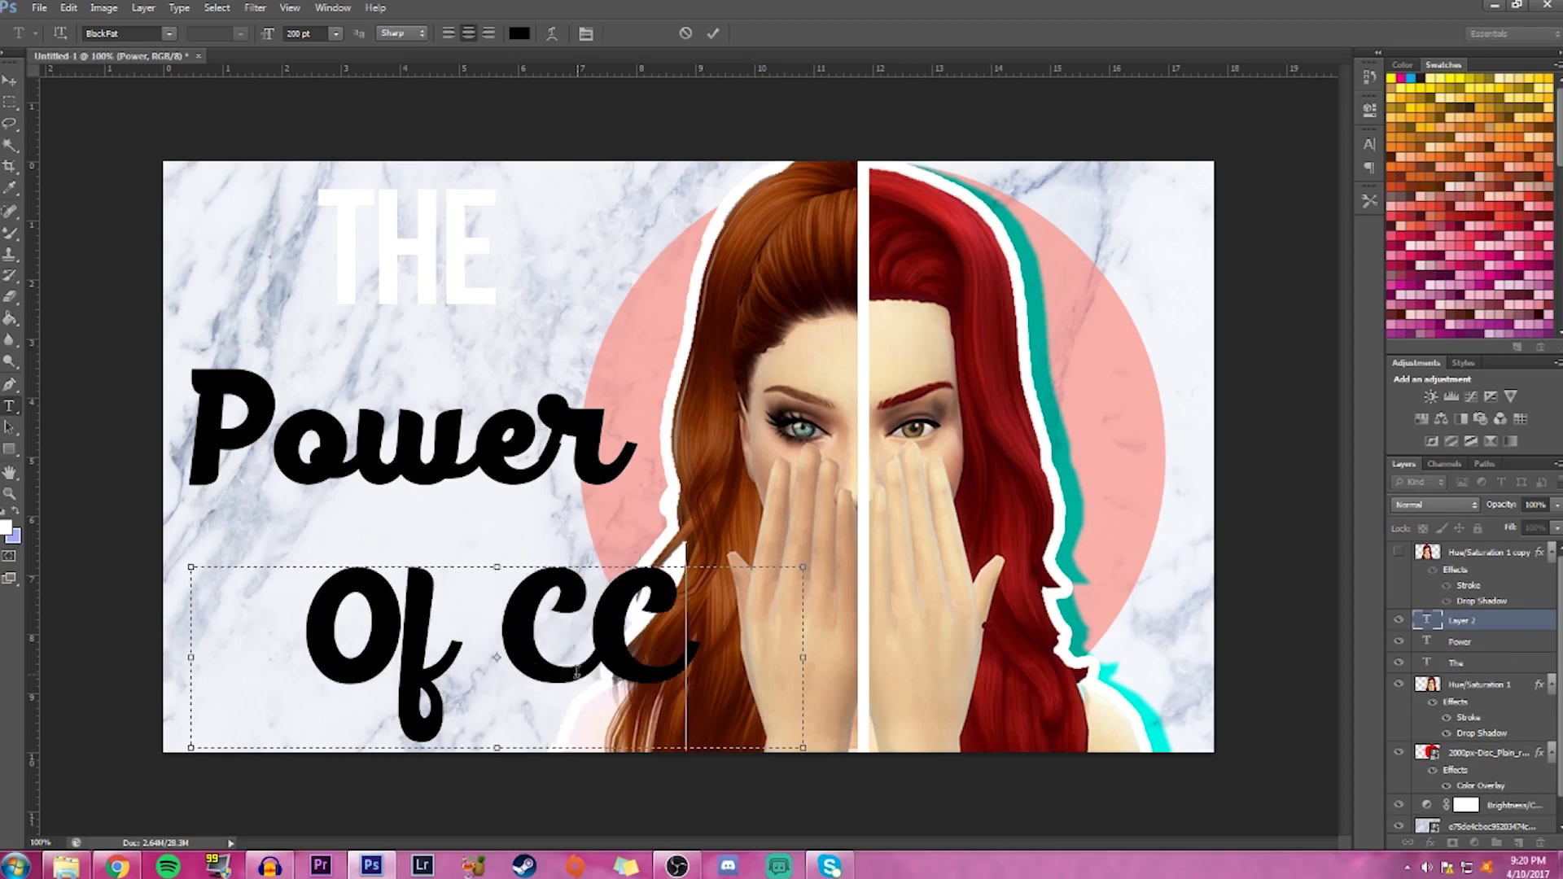
key("ctrl+shift+Left")
key("ctrl+shift+Left")
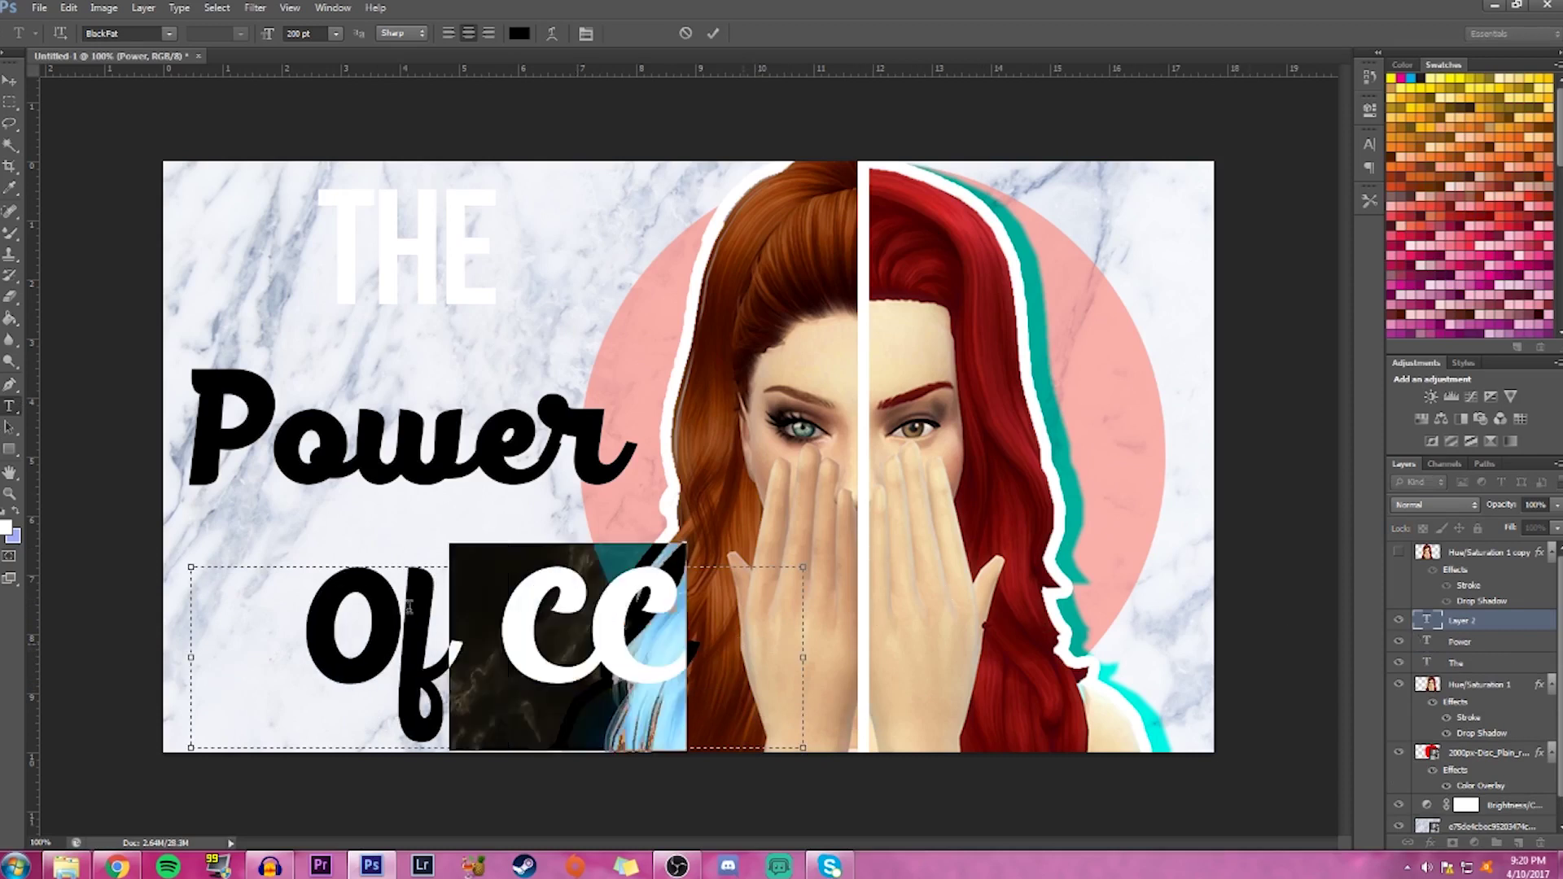
left_click(519, 33)
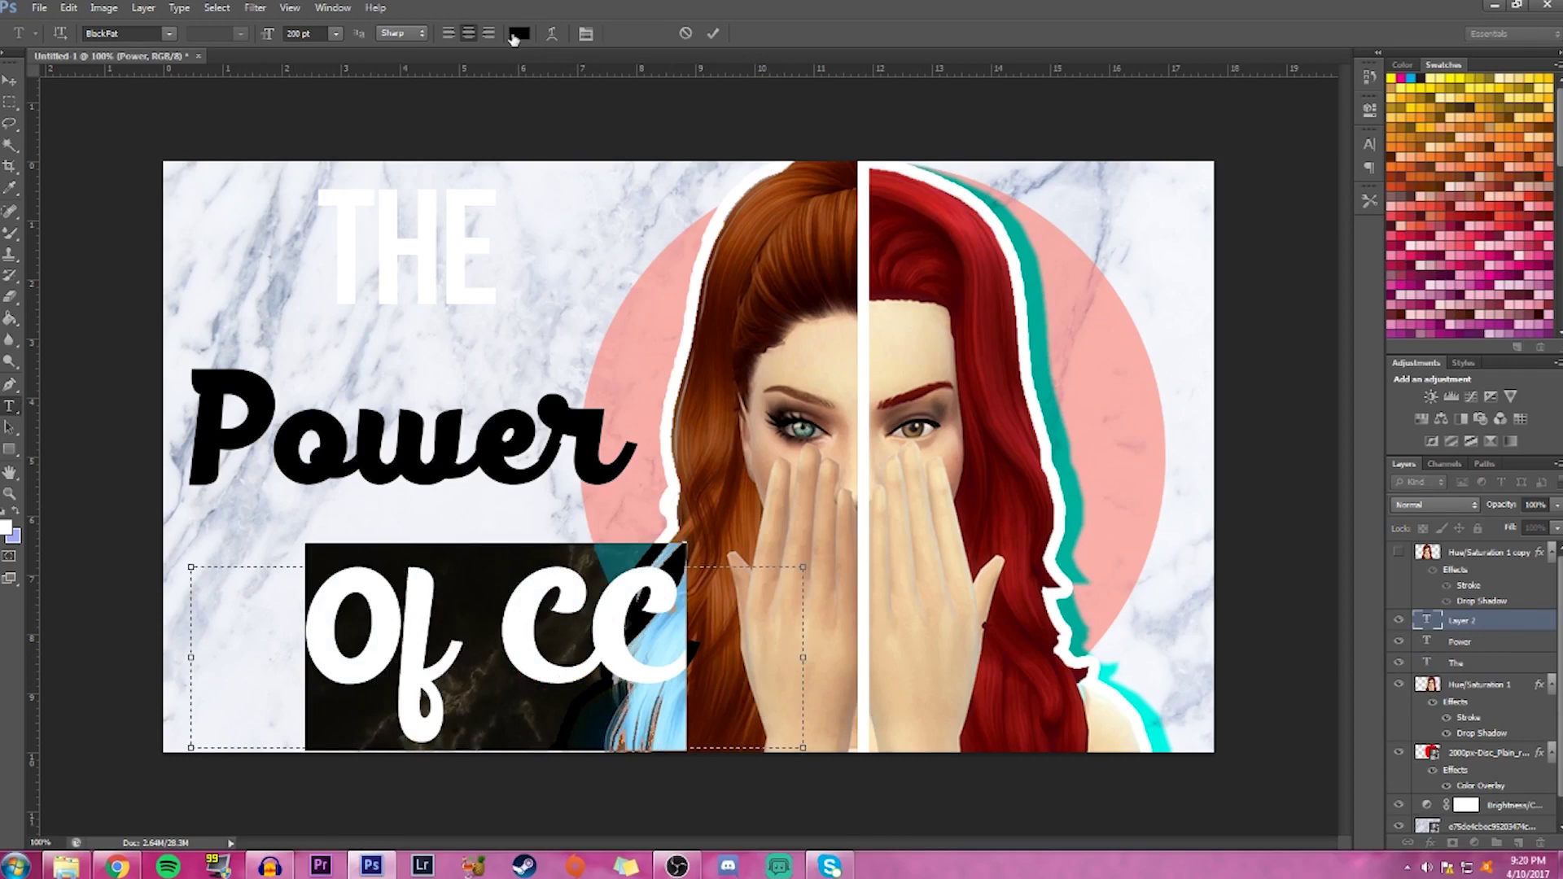
left_click(1017, 677)
left_click(864, 526)
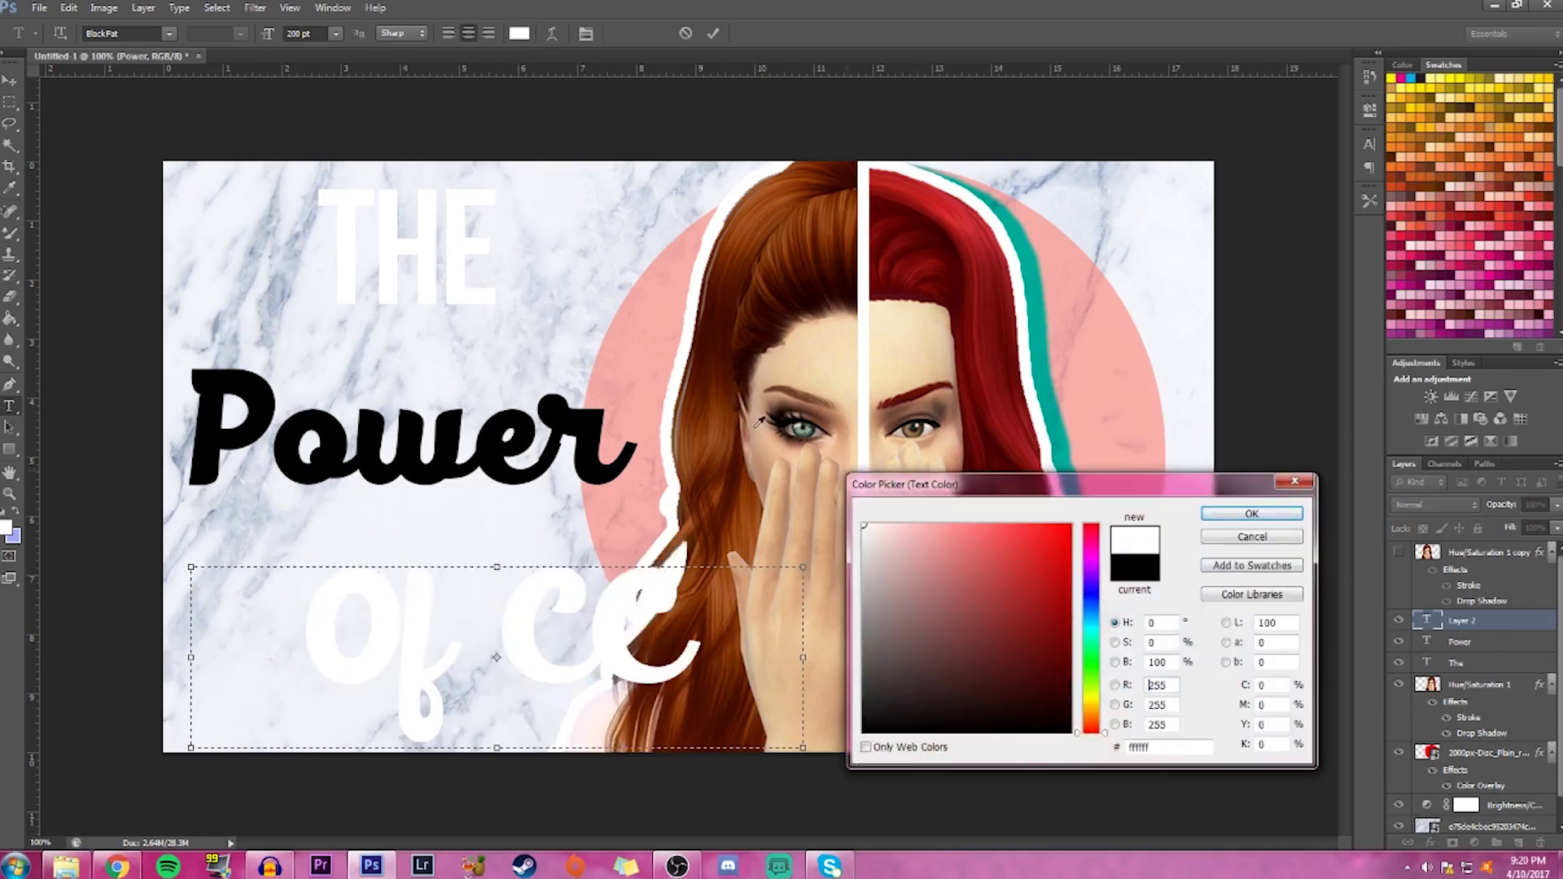
left_click(1251, 513)
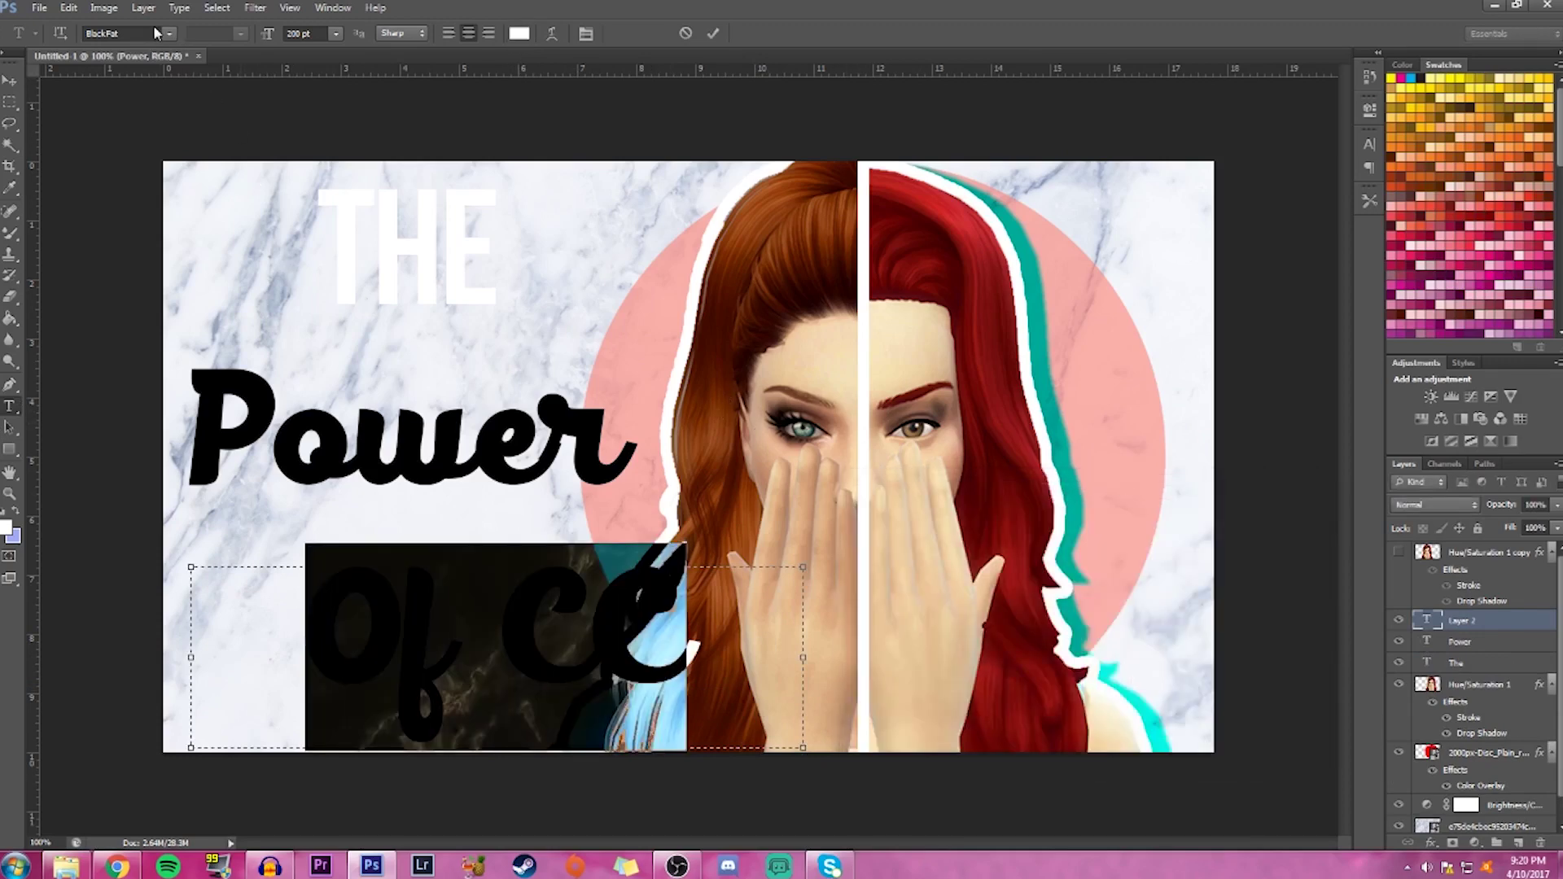
Set the "Of CC" text to Bebas Neue and move it left, clear of the hair and under "Power"
left_click(169, 35)
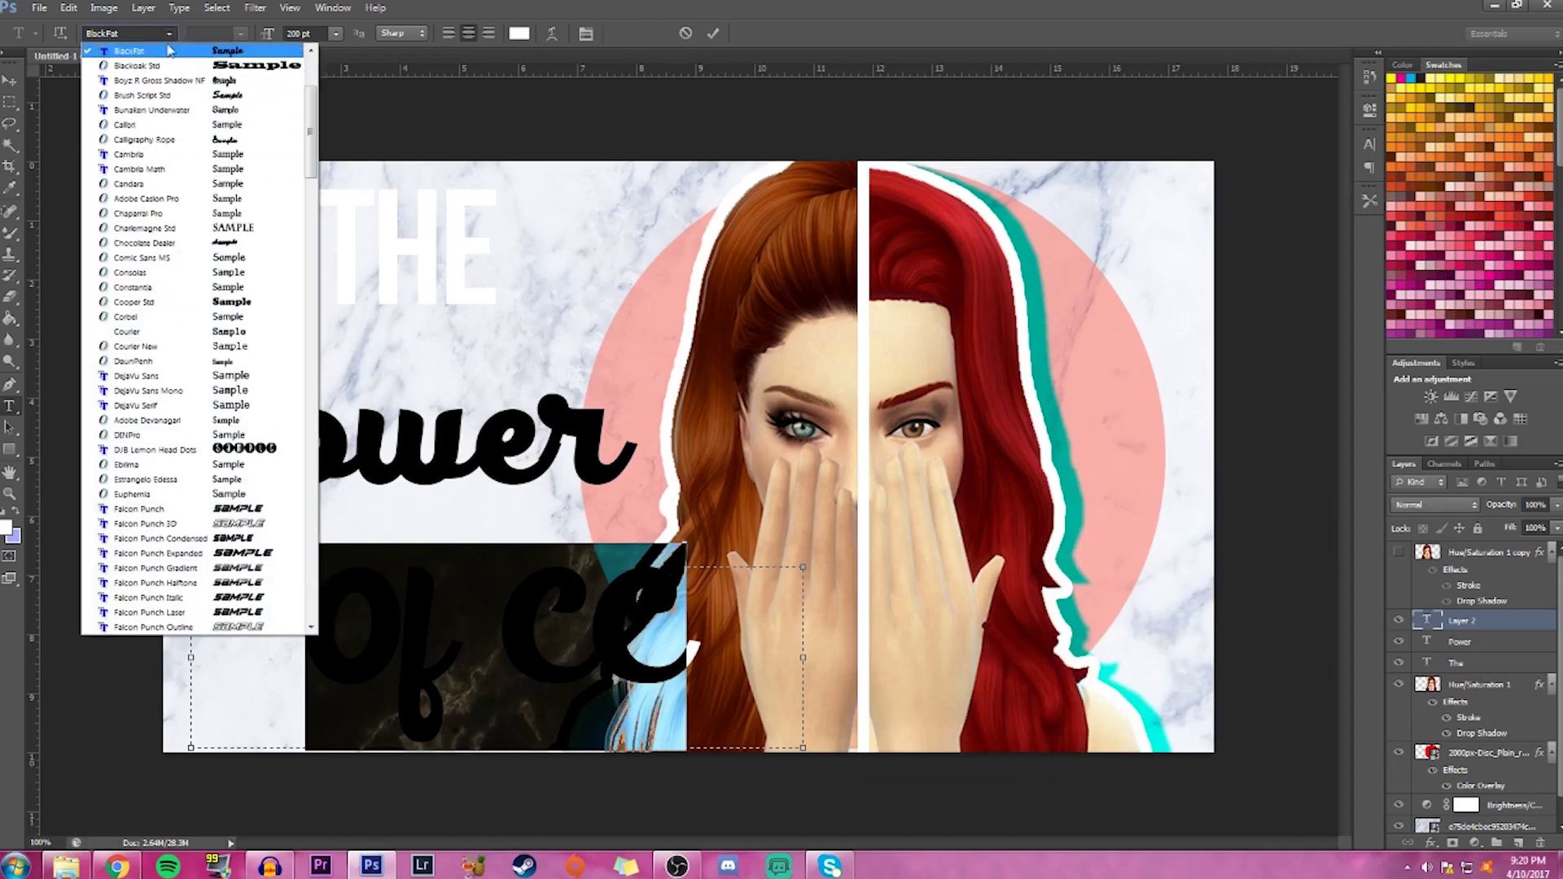
scroll(169, 50, "up", 1)
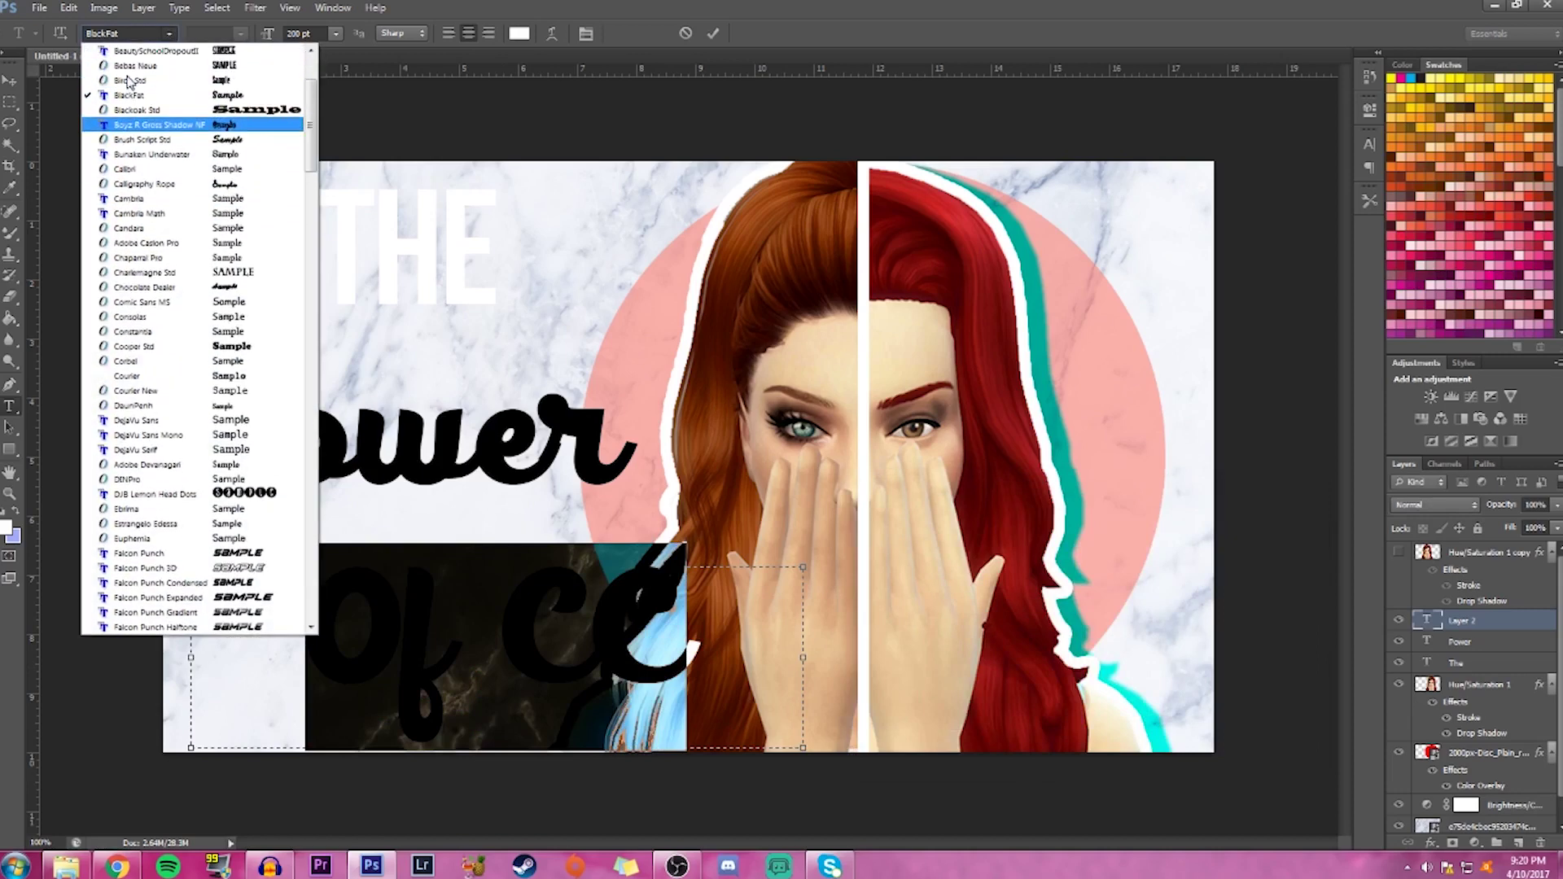
left_click(186, 65)
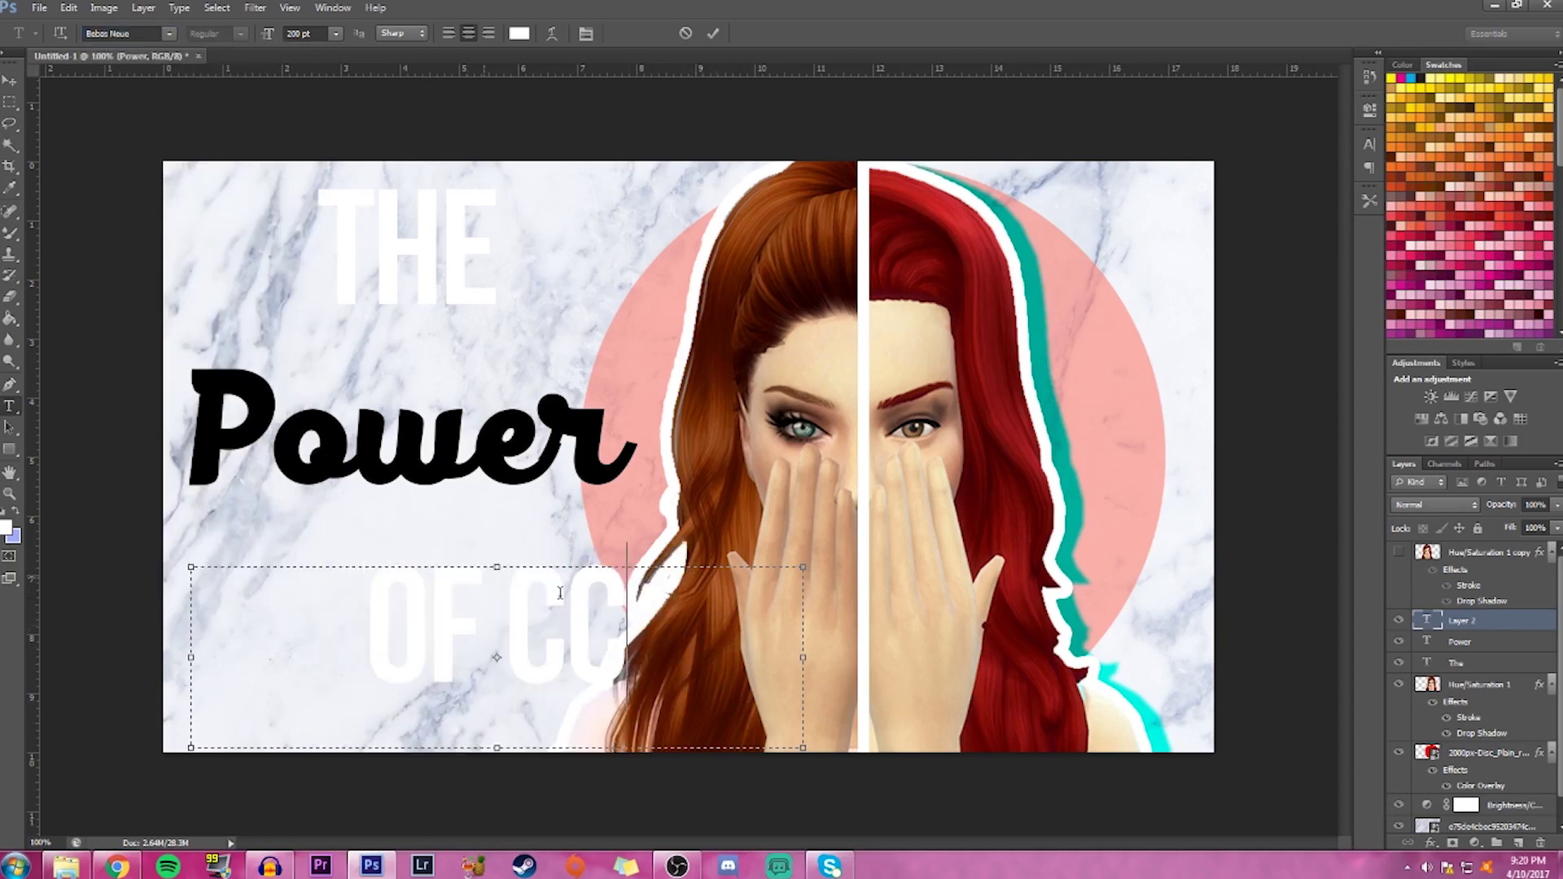
left_click(14, 81)
left_click_drag(476, 622, 391, 616)
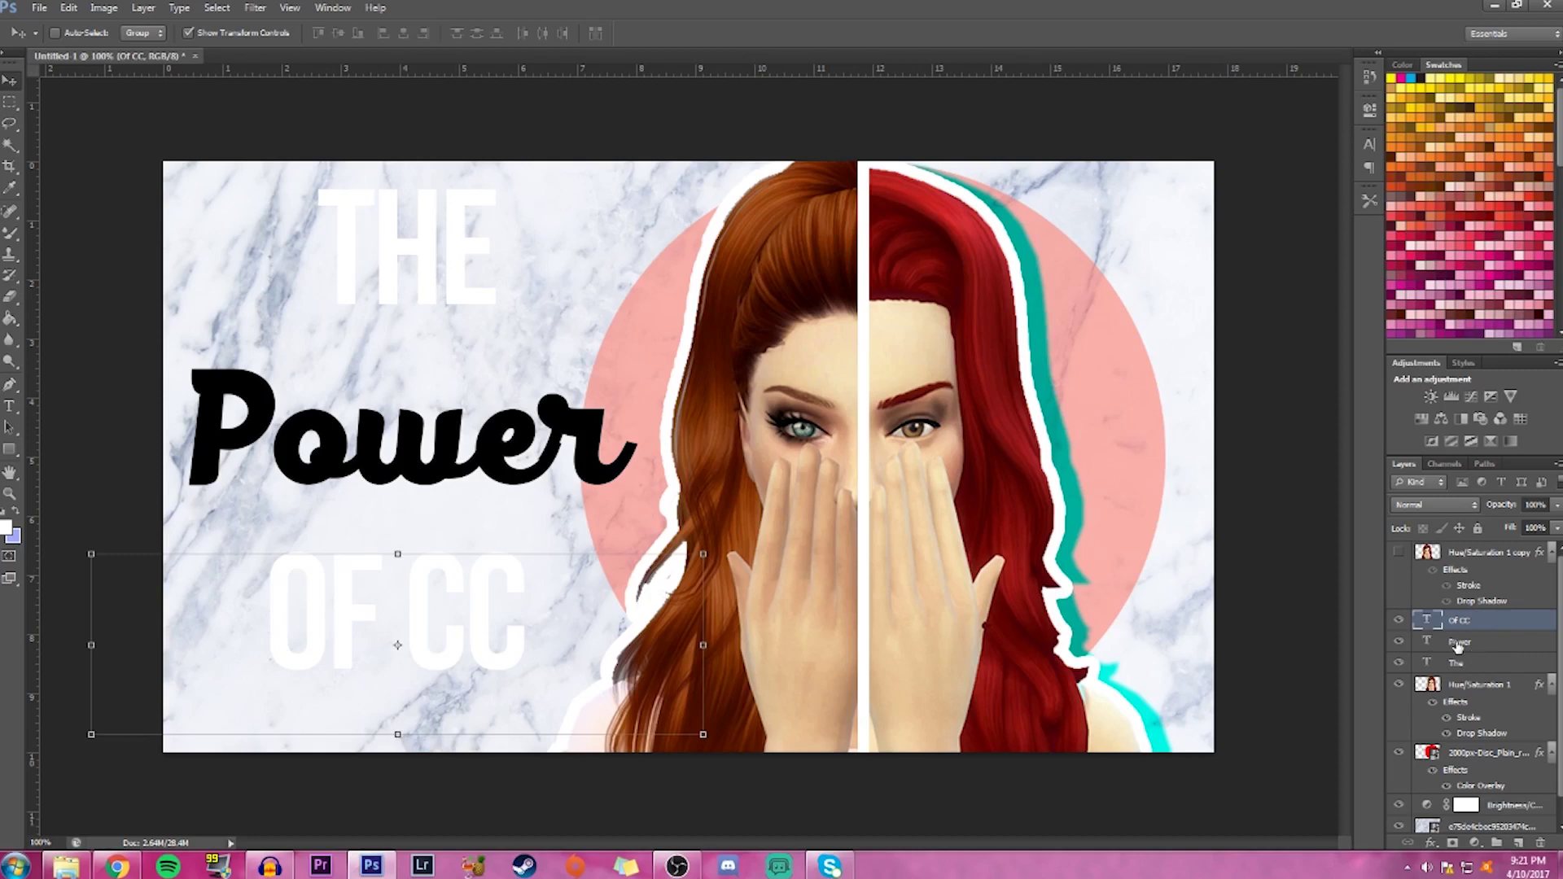
Tilt the "Power" text about 11.5° counter-clockwise and enlarge it to about 115%, placed between "The" and "Of CC"
left_click(1458, 643)
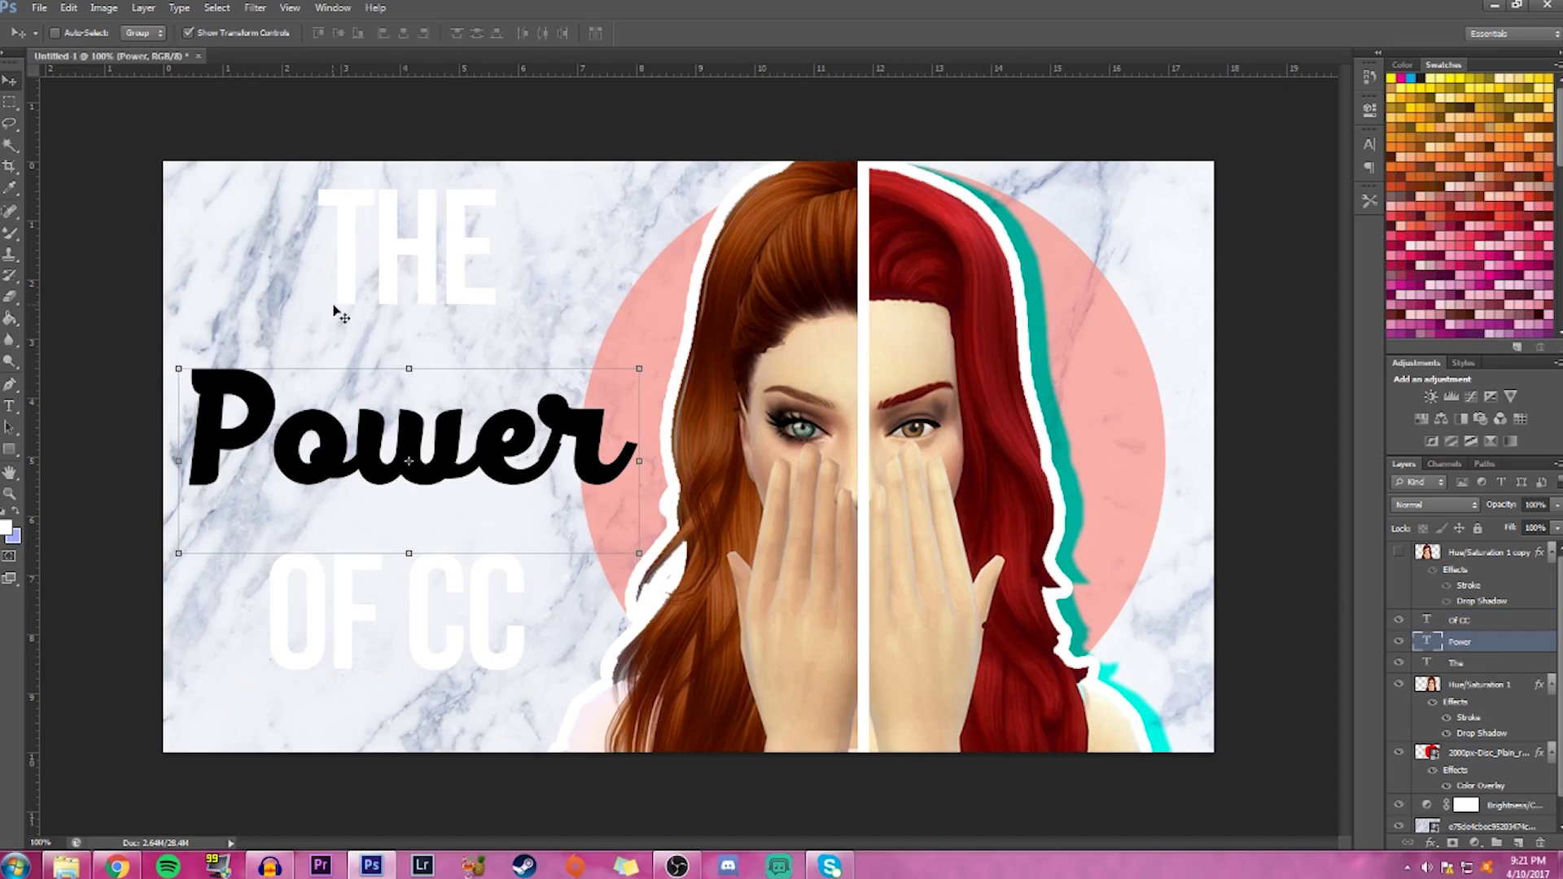
left_click_drag(411, 358, 425, 359)
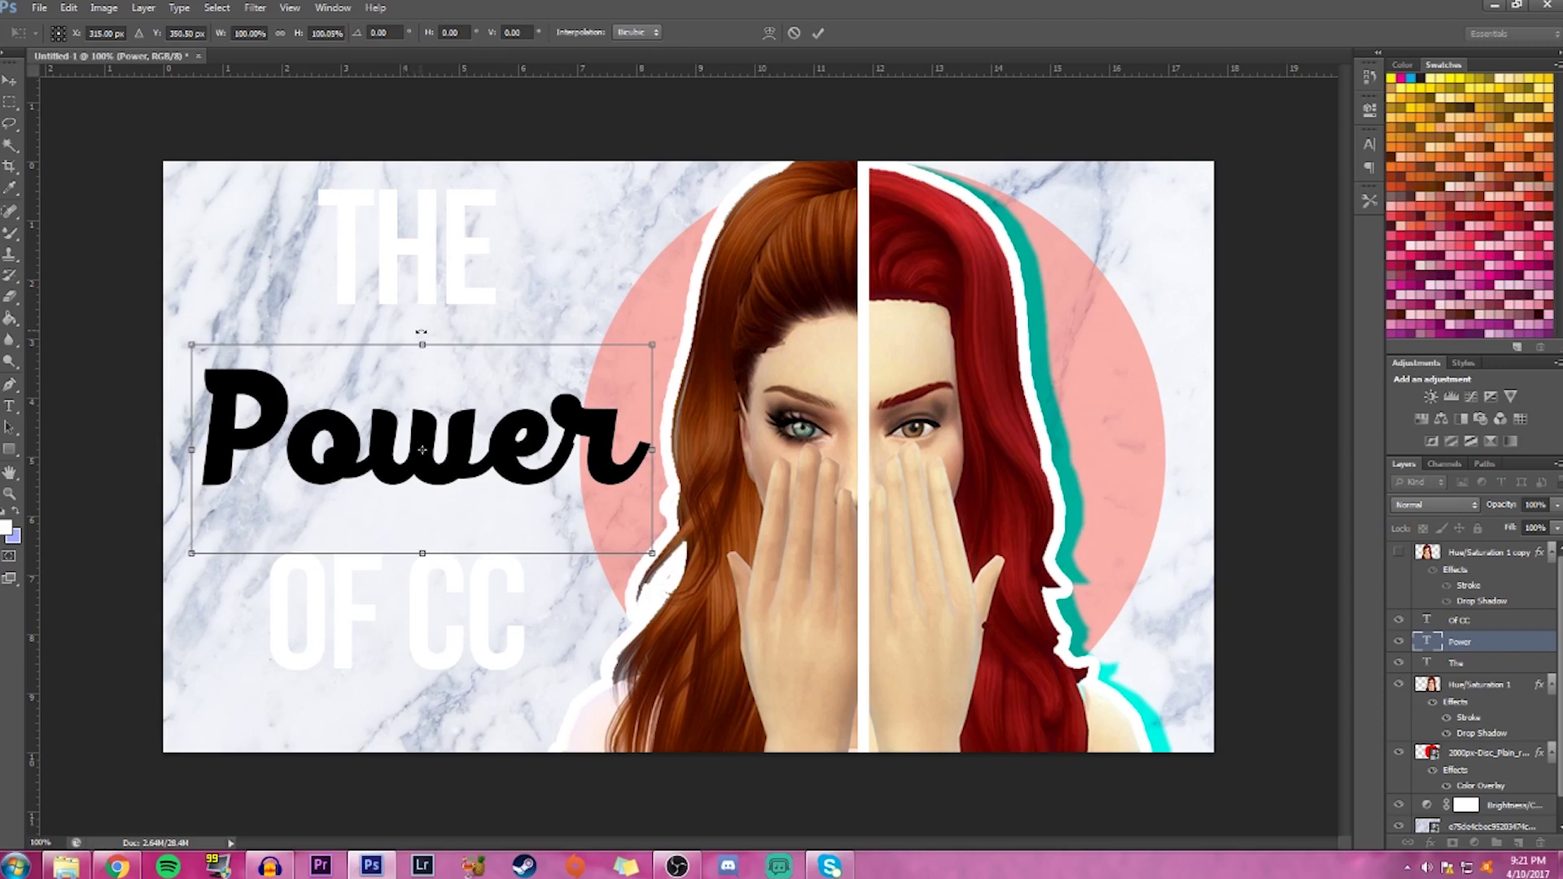
left_click_drag(422, 333, 399, 335)
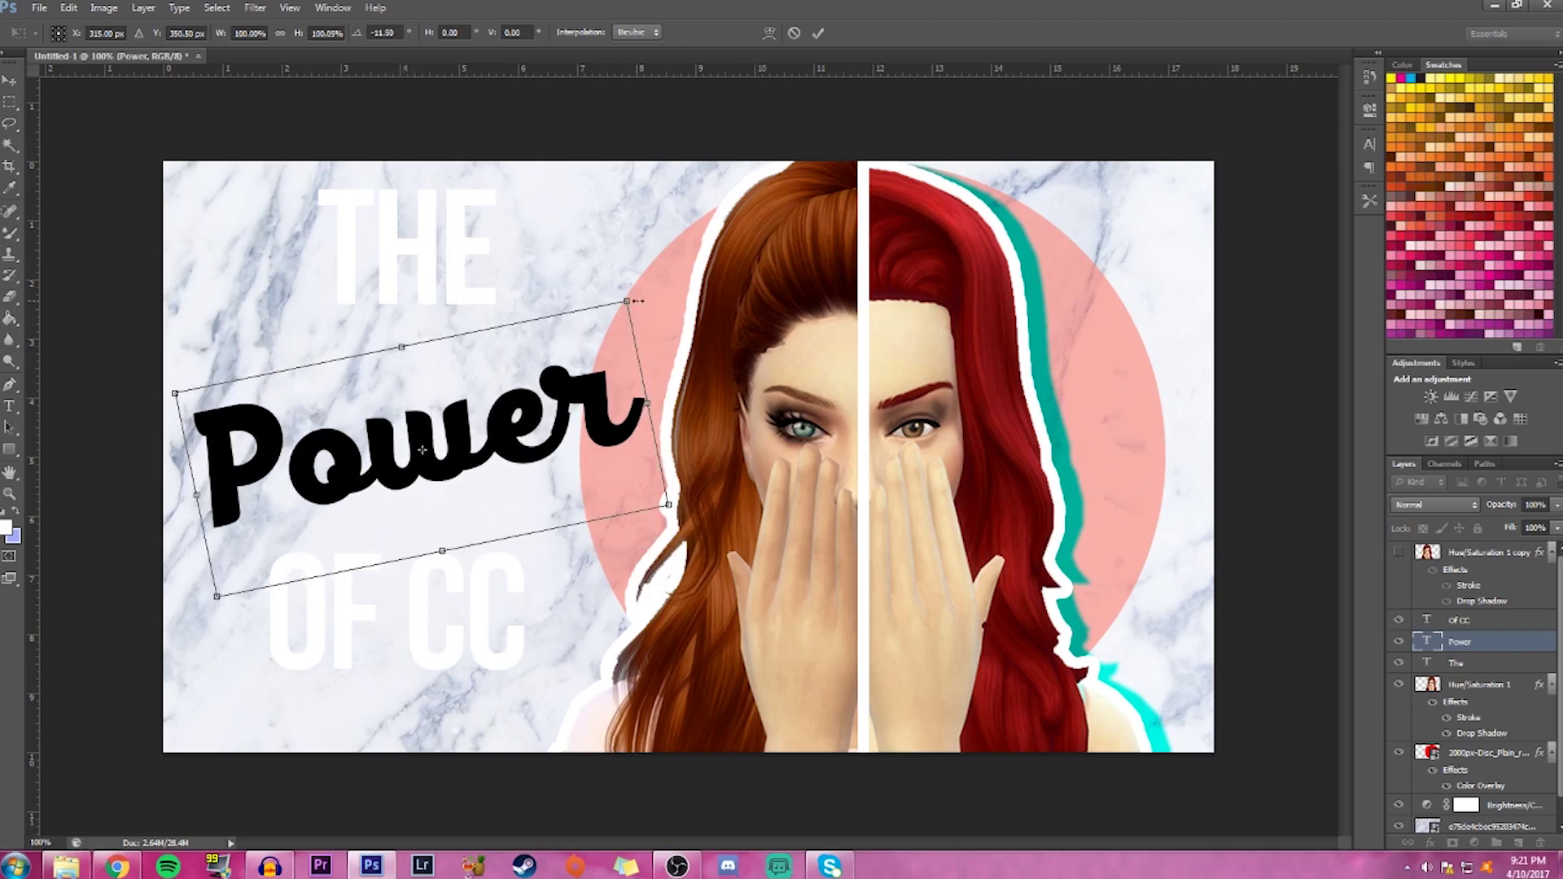
left_click_drag(626, 301, 682, 257)
left_click_drag(463, 445, 460, 445)
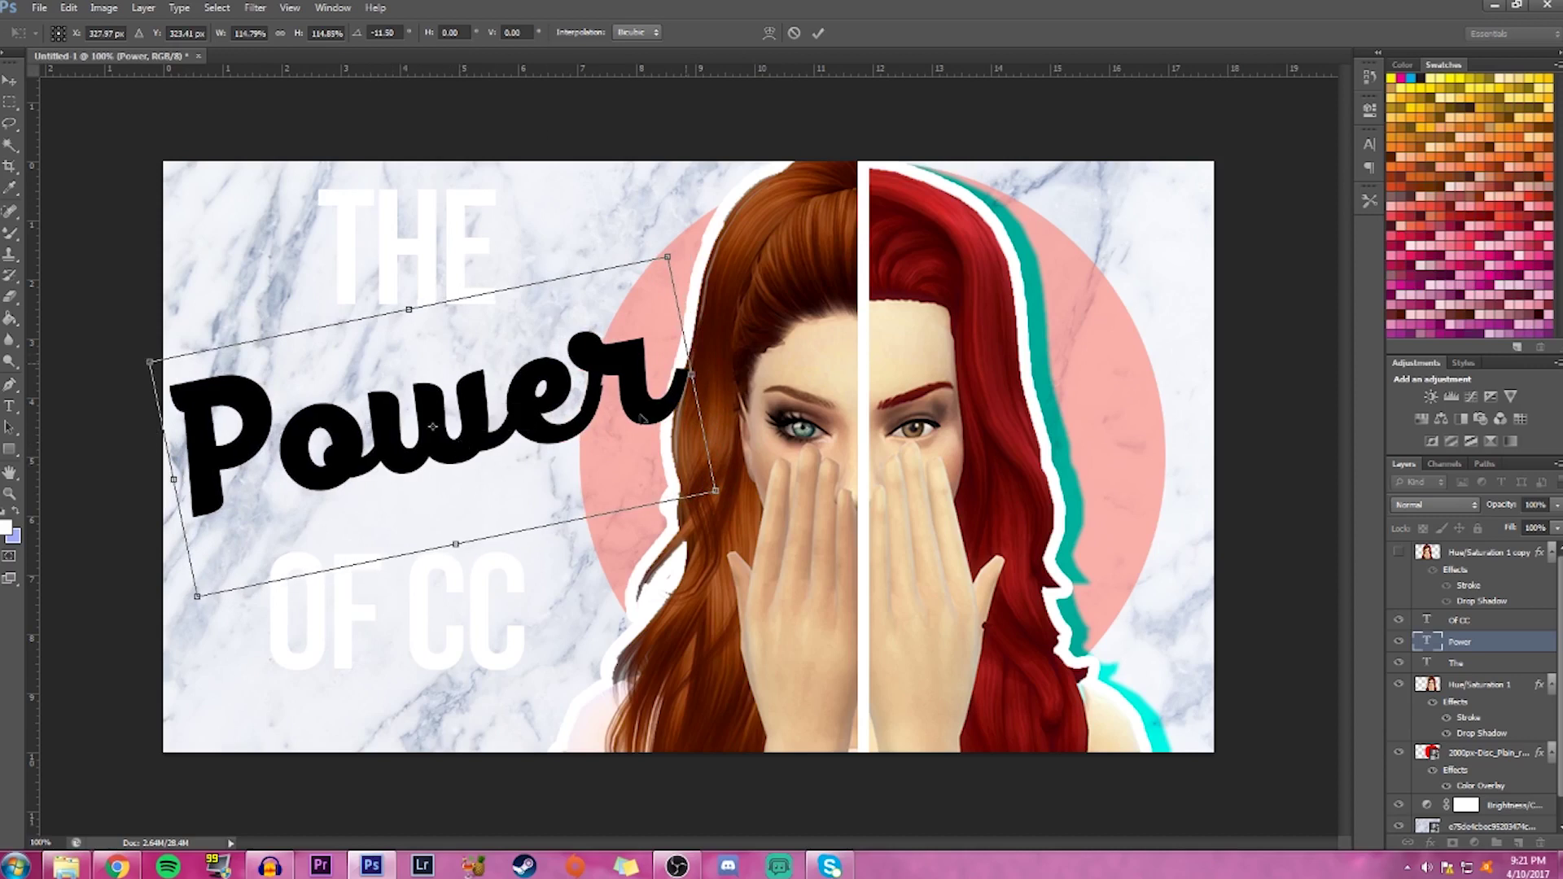
left_click(818, 32)
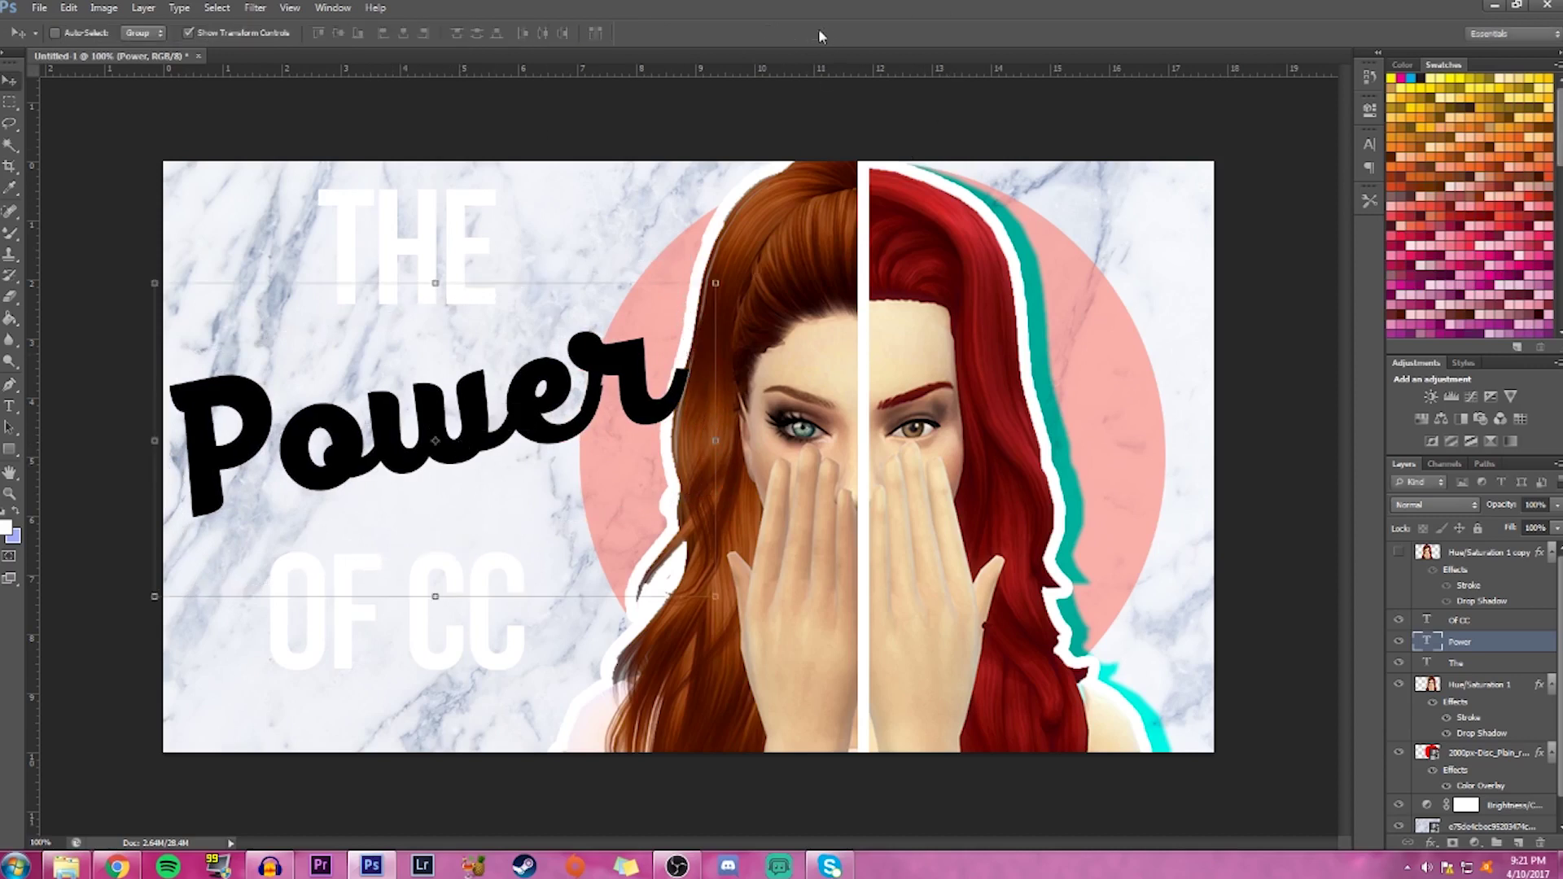
Give the "Power" text a white (ffffff) outside stroke of 6 px
double_click(1519, 649)
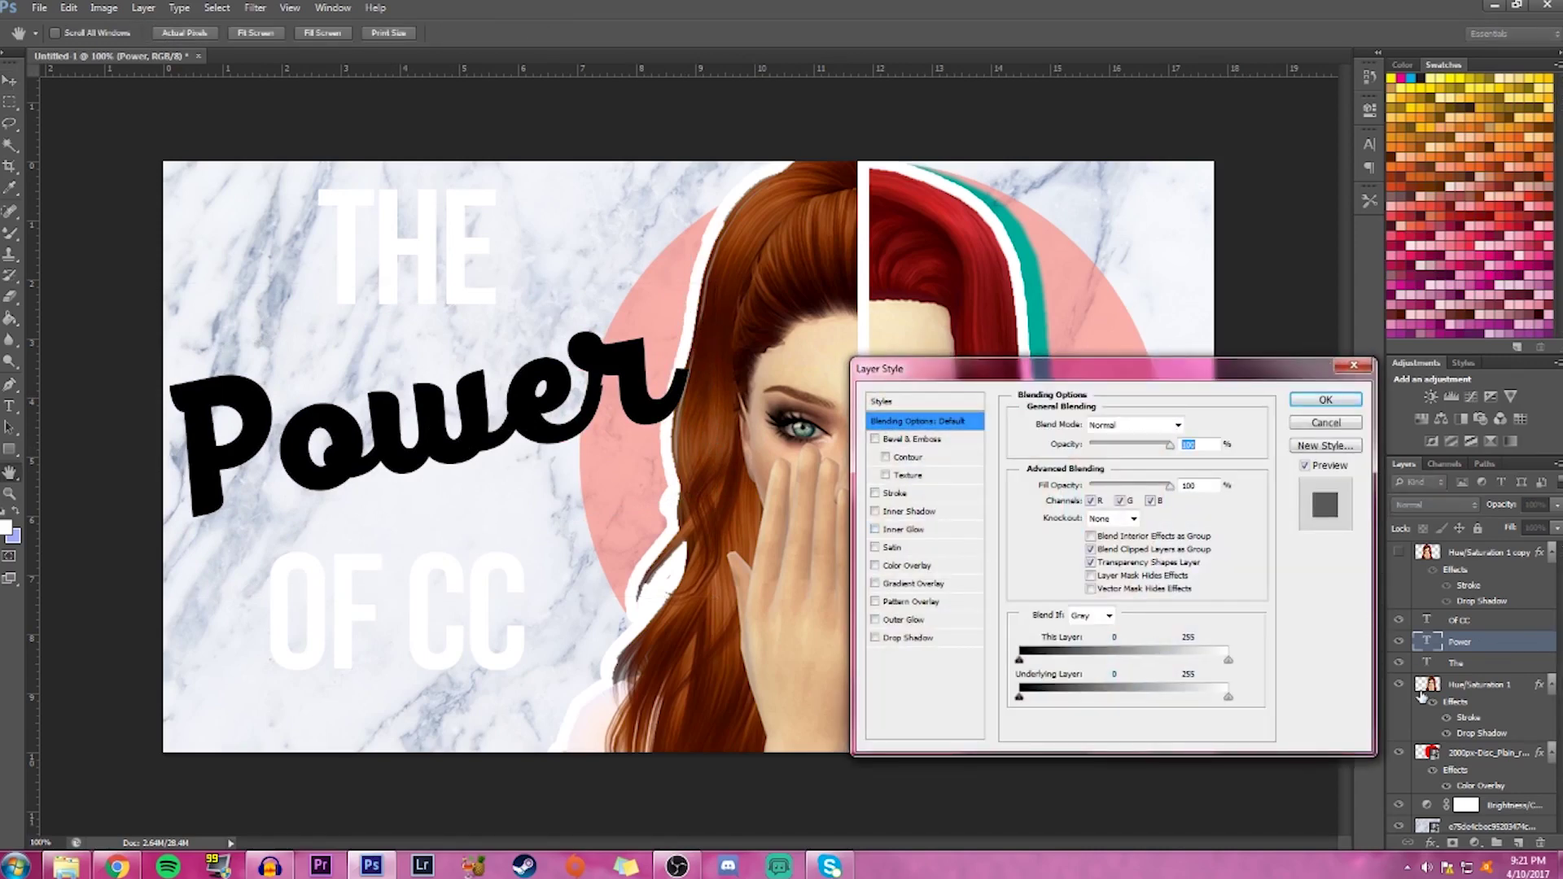
left_click(898, 493)
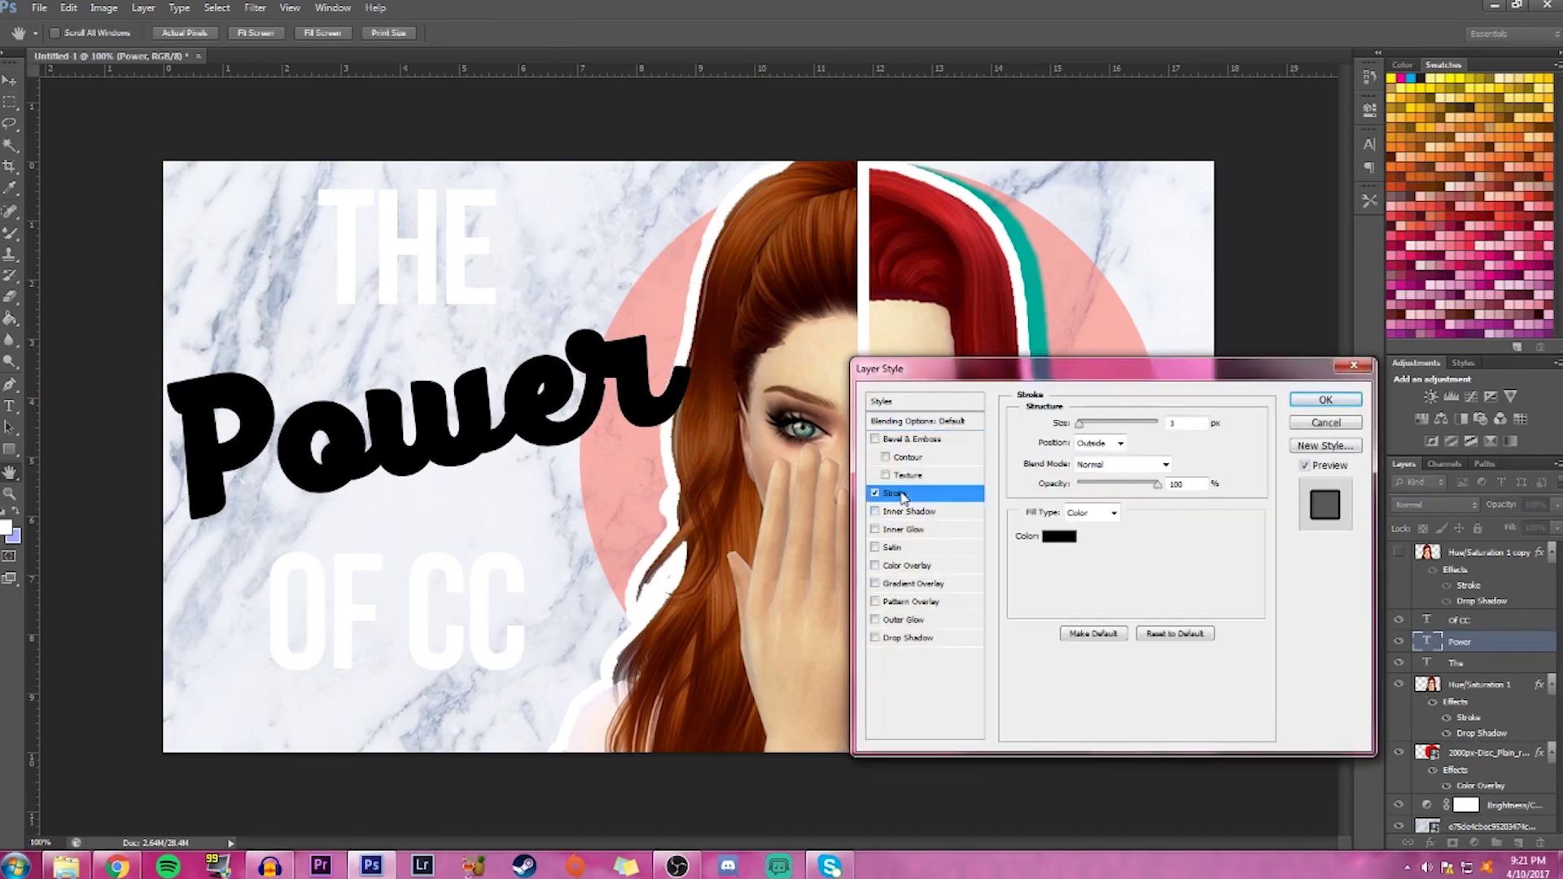
left_click(1057, 540)
left_click(672, 515)
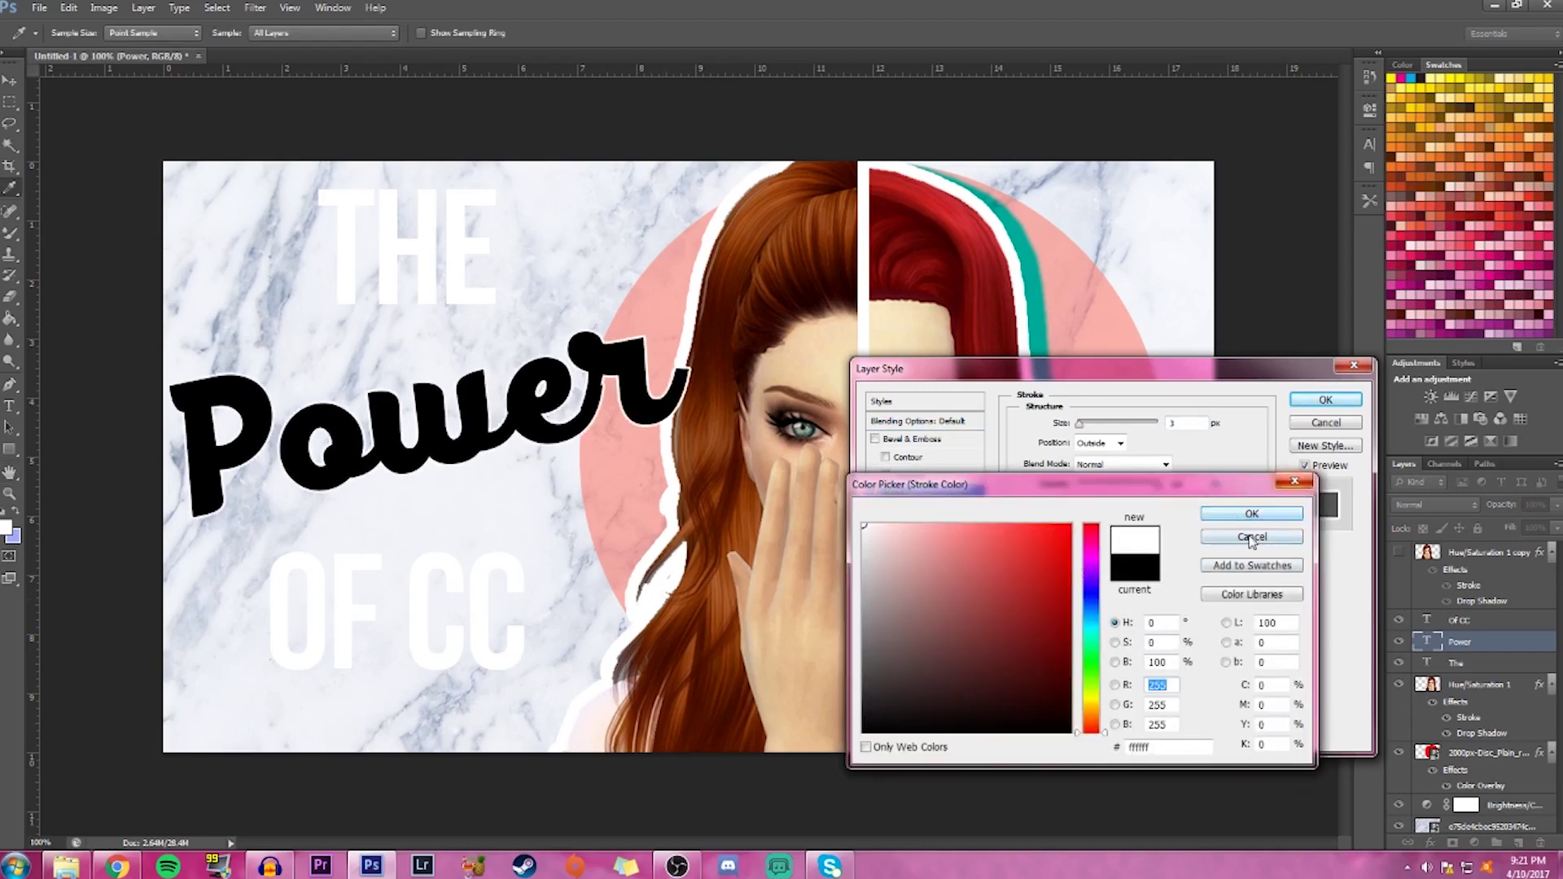
left_click(1218, 521)
left_click_drag(1086, 426, 1081, 428)
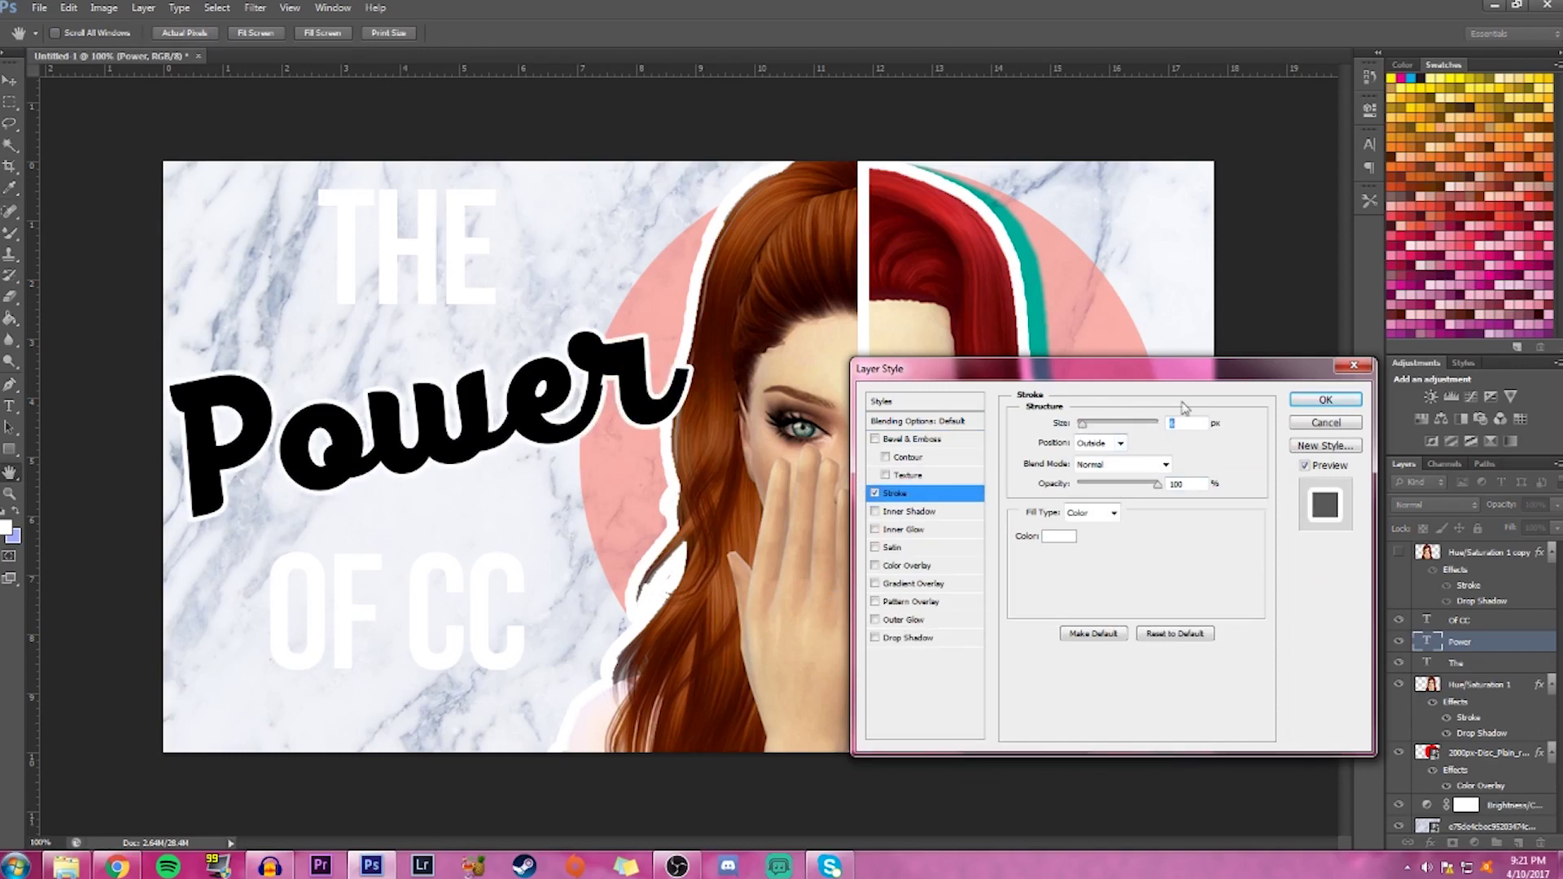
Add a drop shadow to the "Power" text with a distance of 17 px and 100% opacity, and apply the layer style
left_click(936, 639)
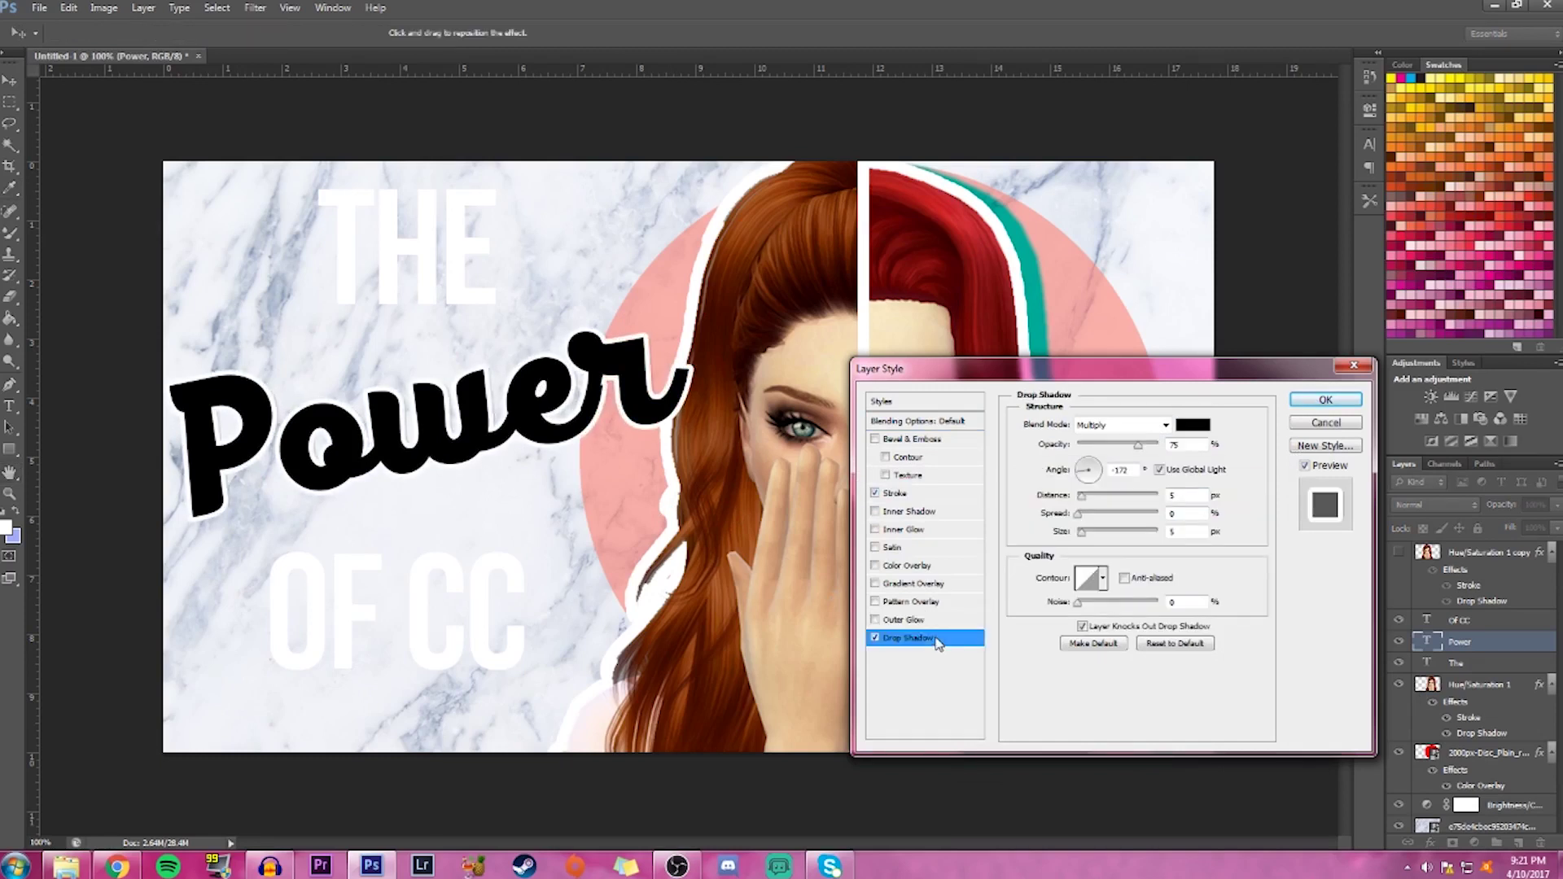
left_click_drag(1086, 498, 1095, 500)
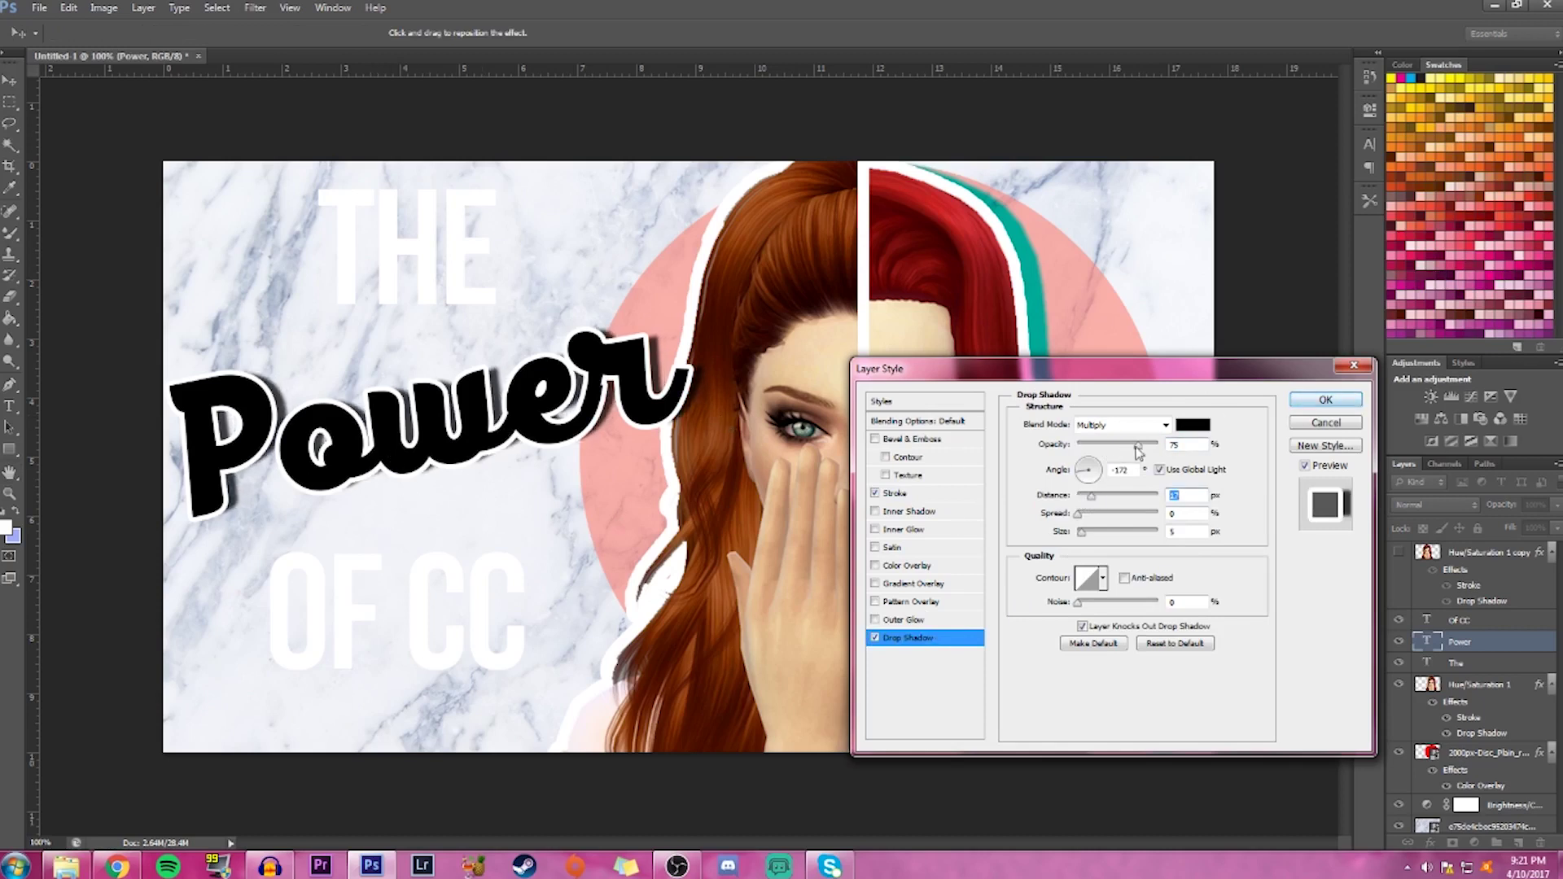
left_click_drag(1143, 446, 1159, 446)
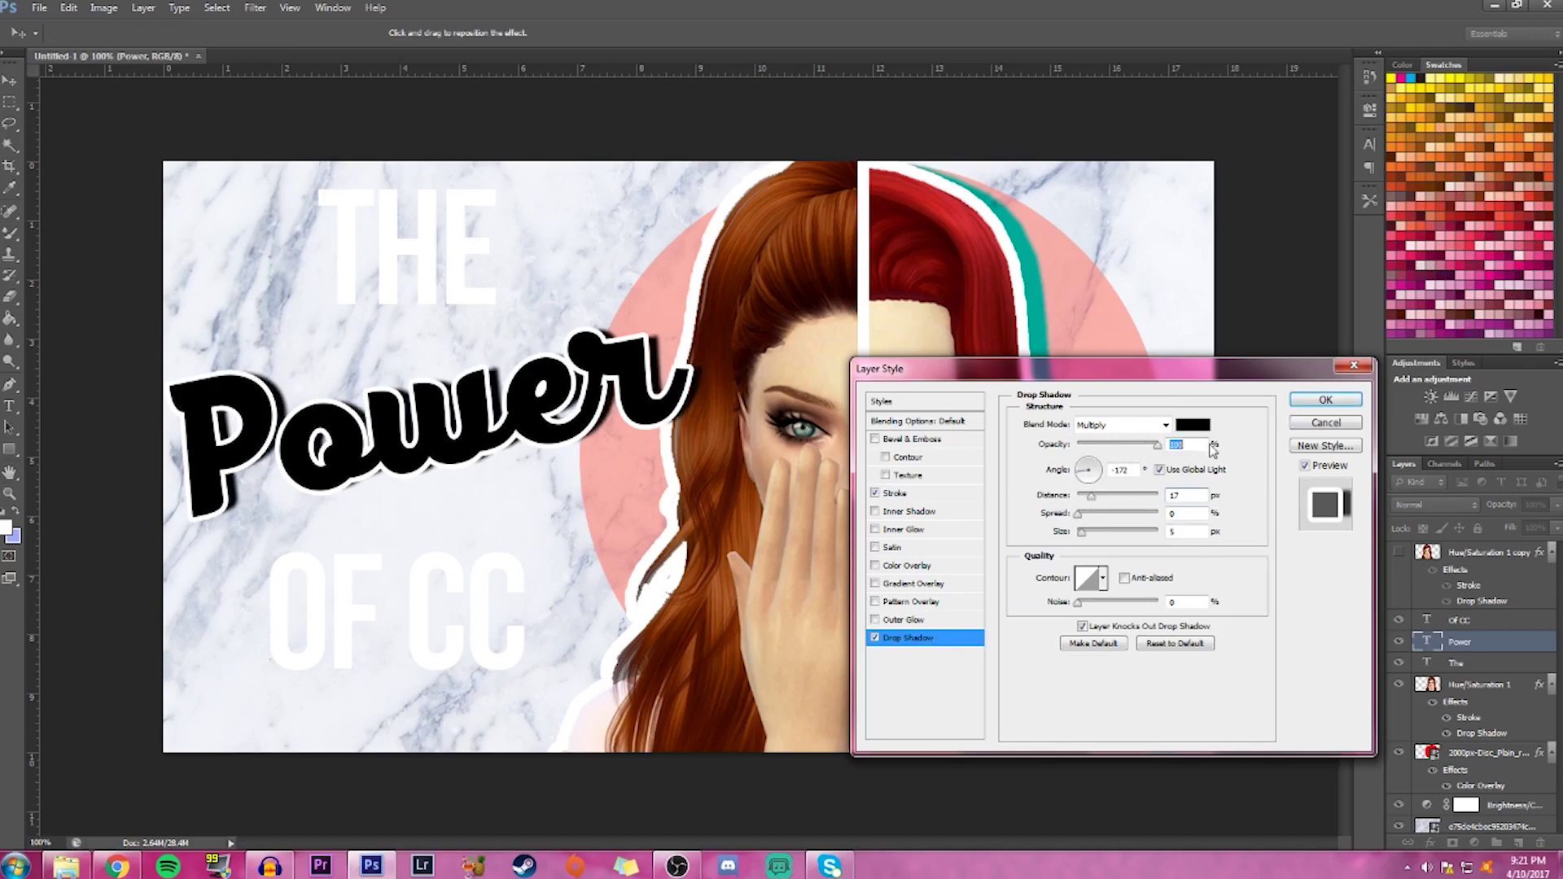
left_click(1324, 401)
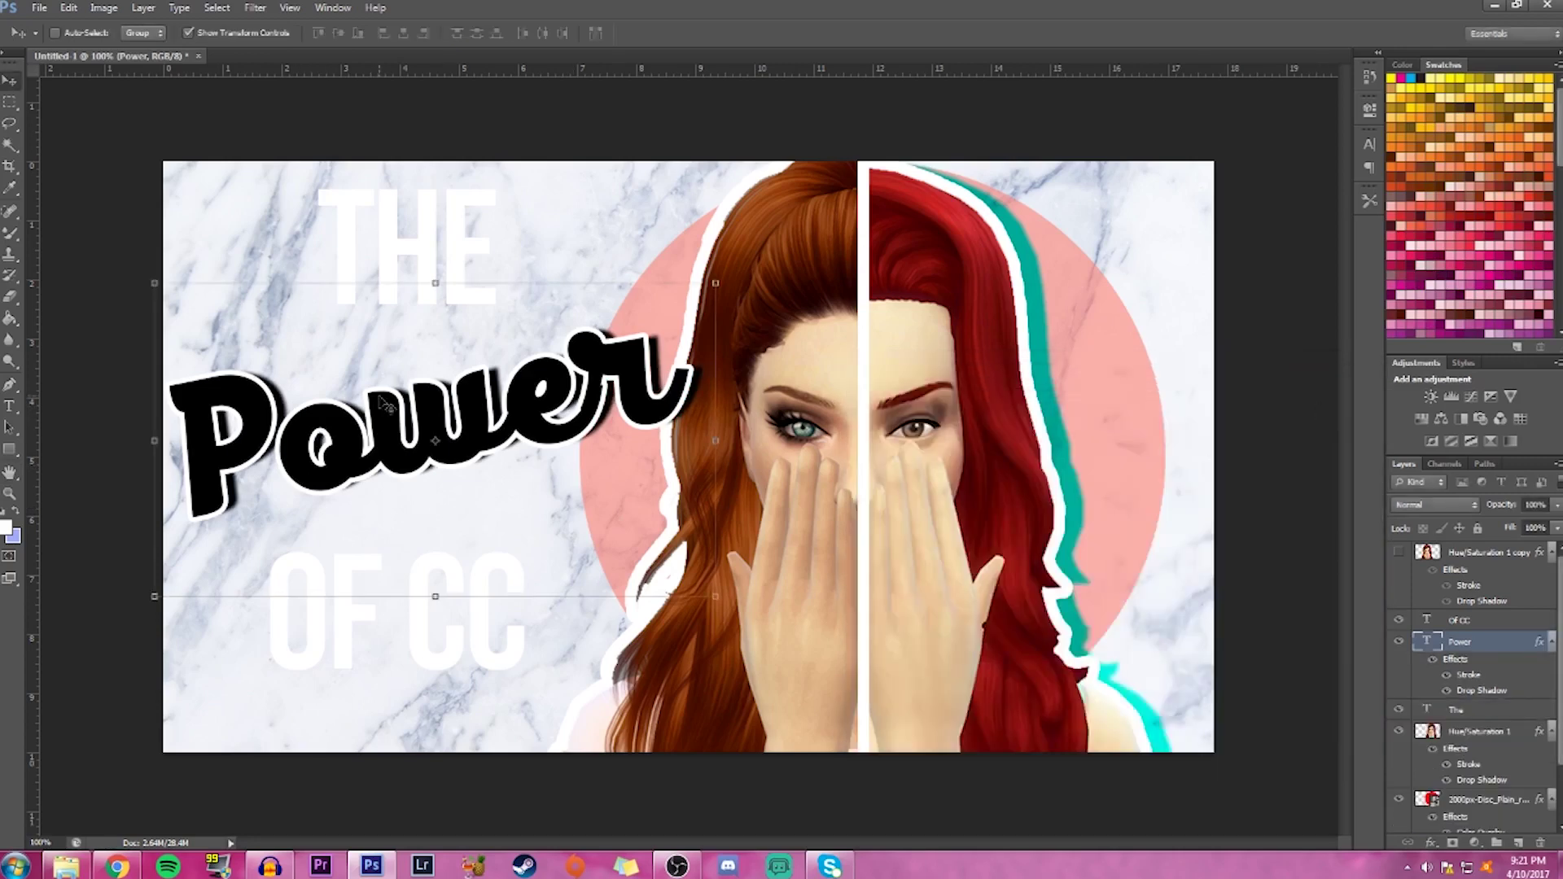
Add a Pattern Overlay to the "Power" text, try the glitter patterns, and choose the pastel rainbow gradient pattern
double_click(1494, 648)
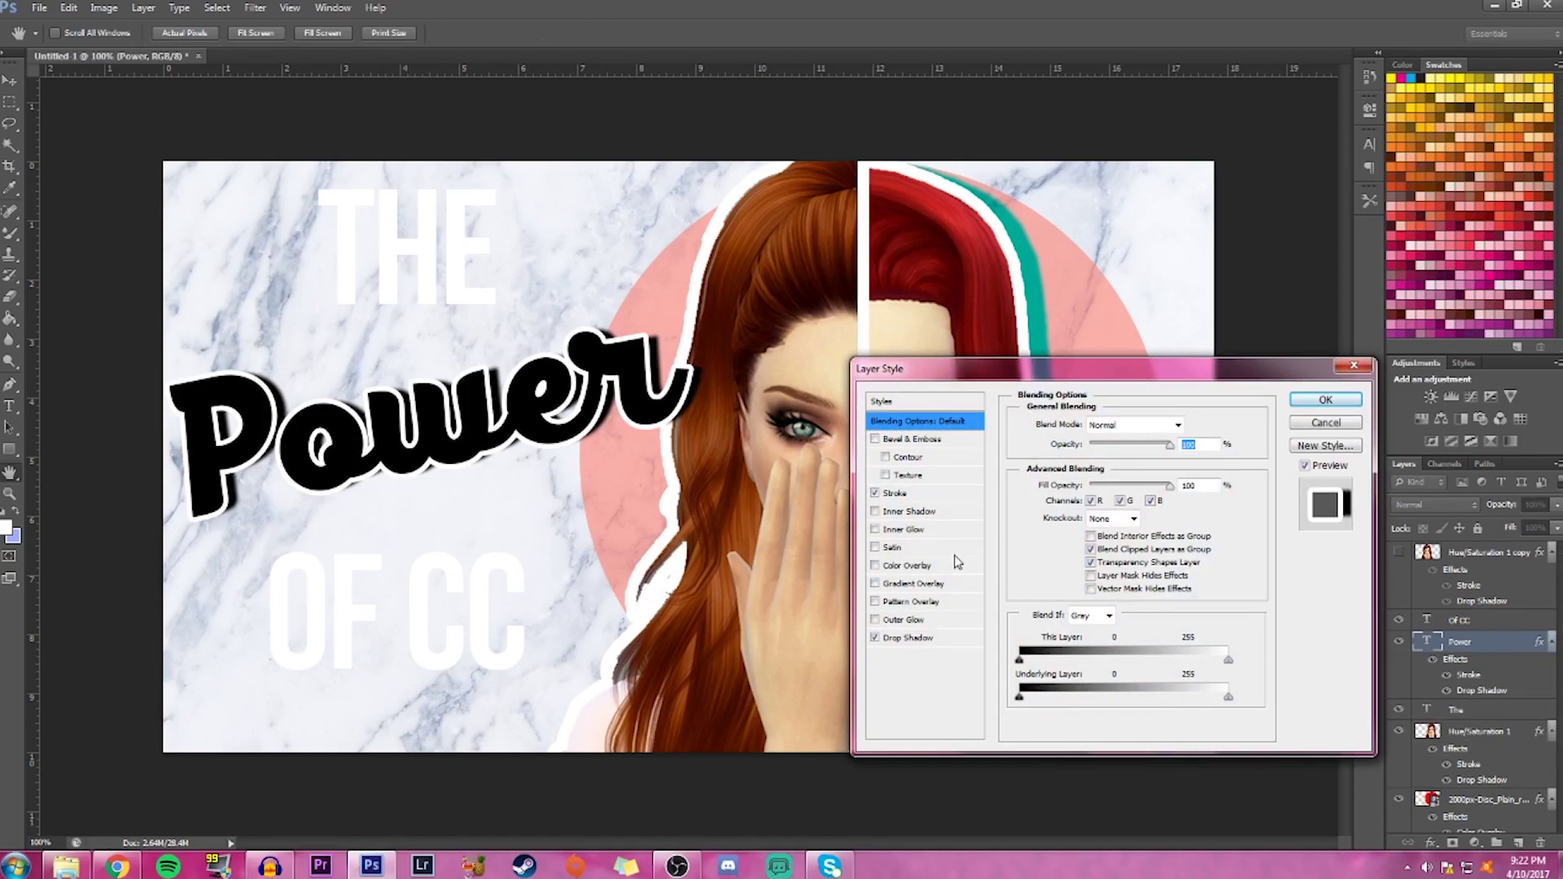
left_click(892, 604)
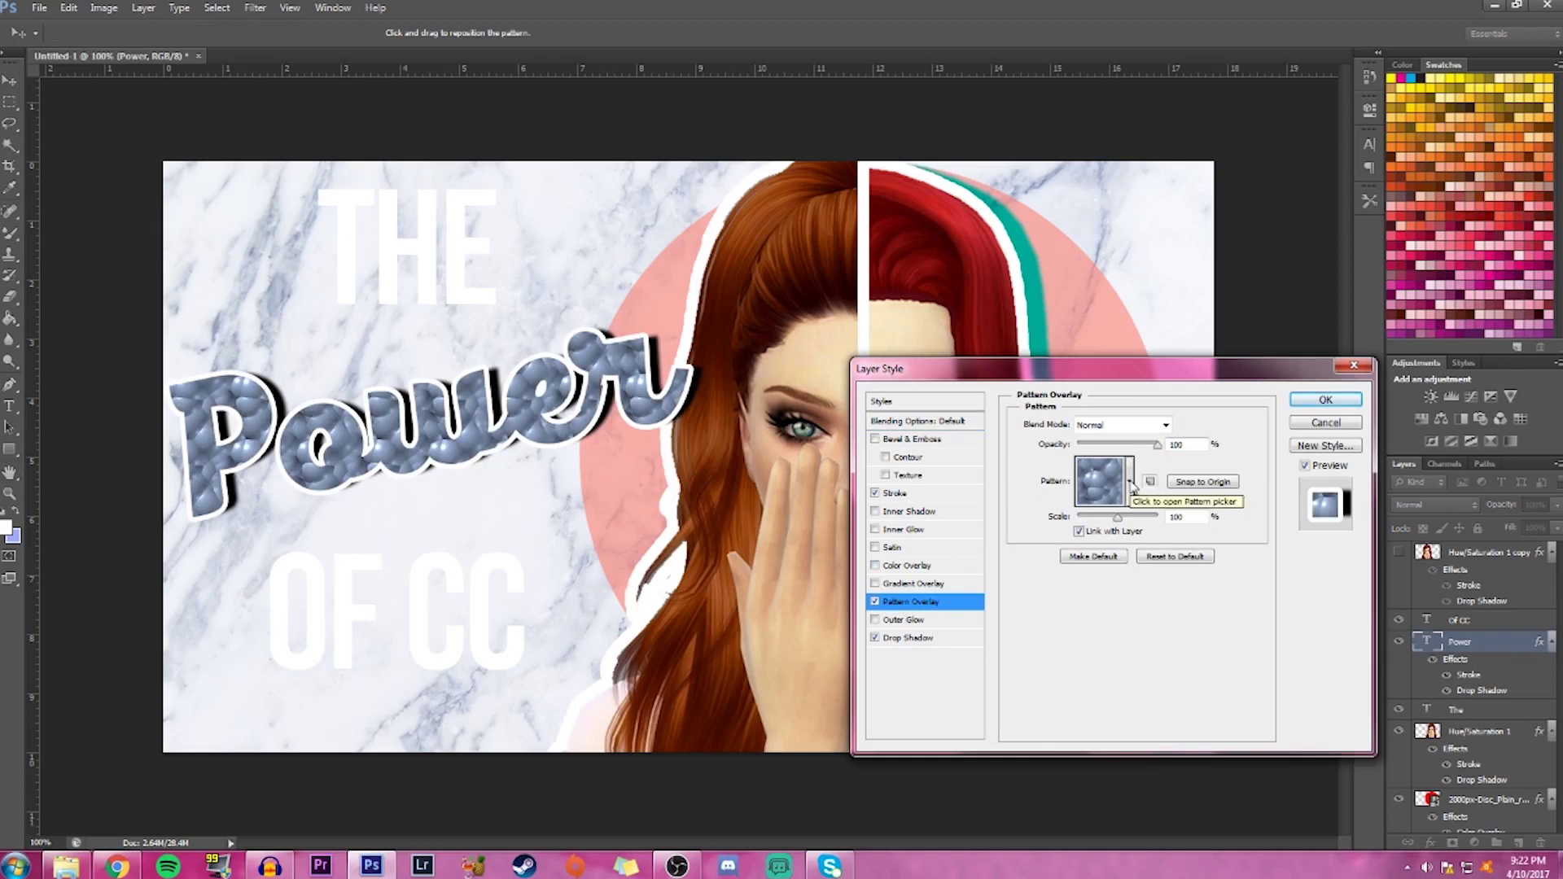
left_click(1129, 482)
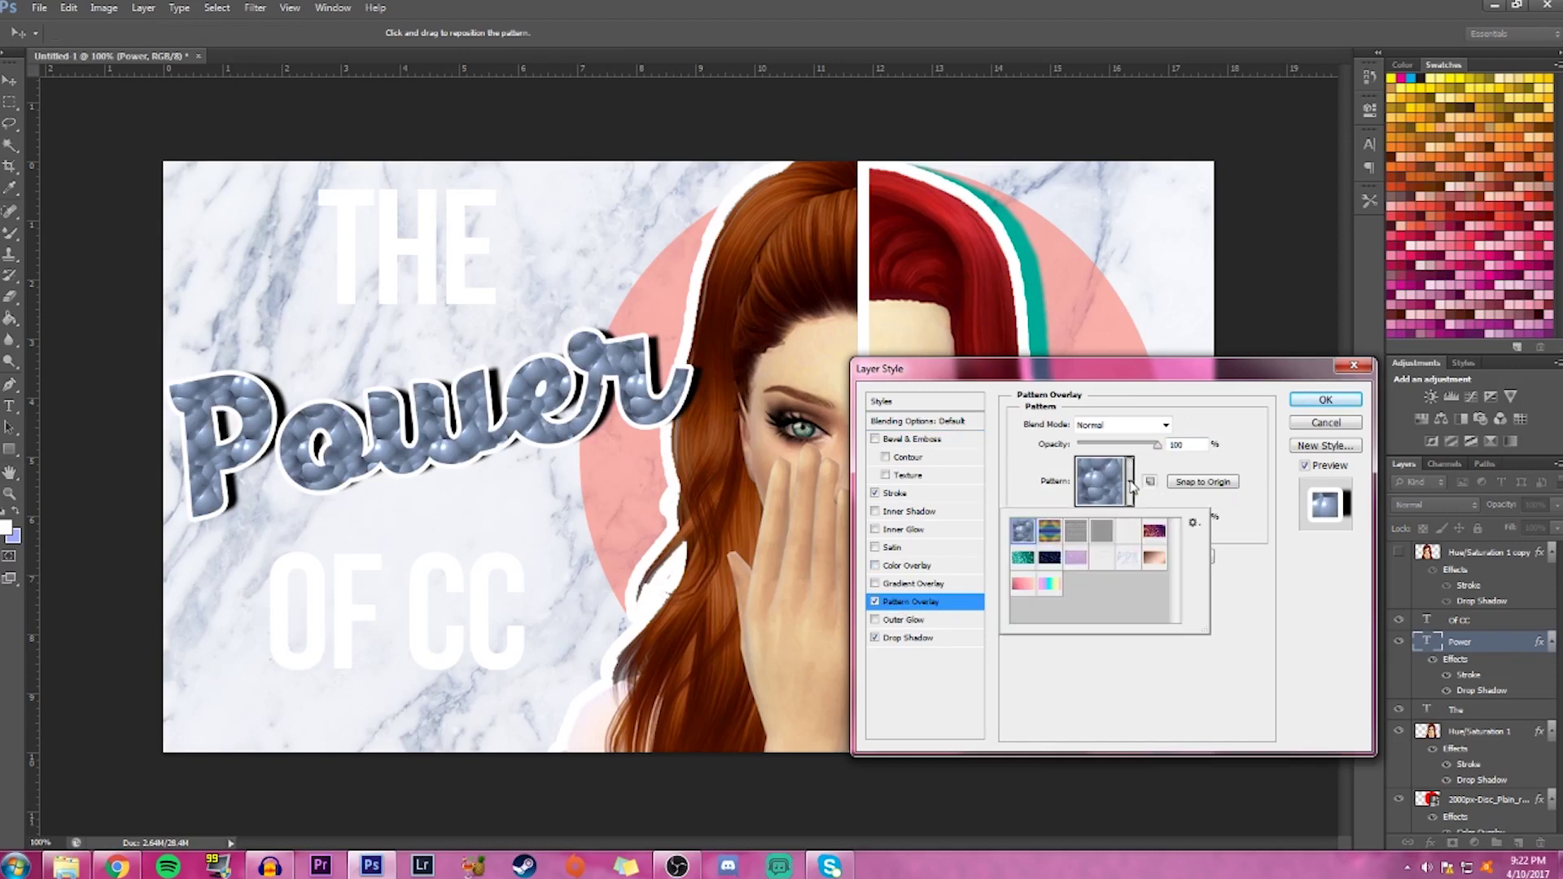
left_click(1076, 559)
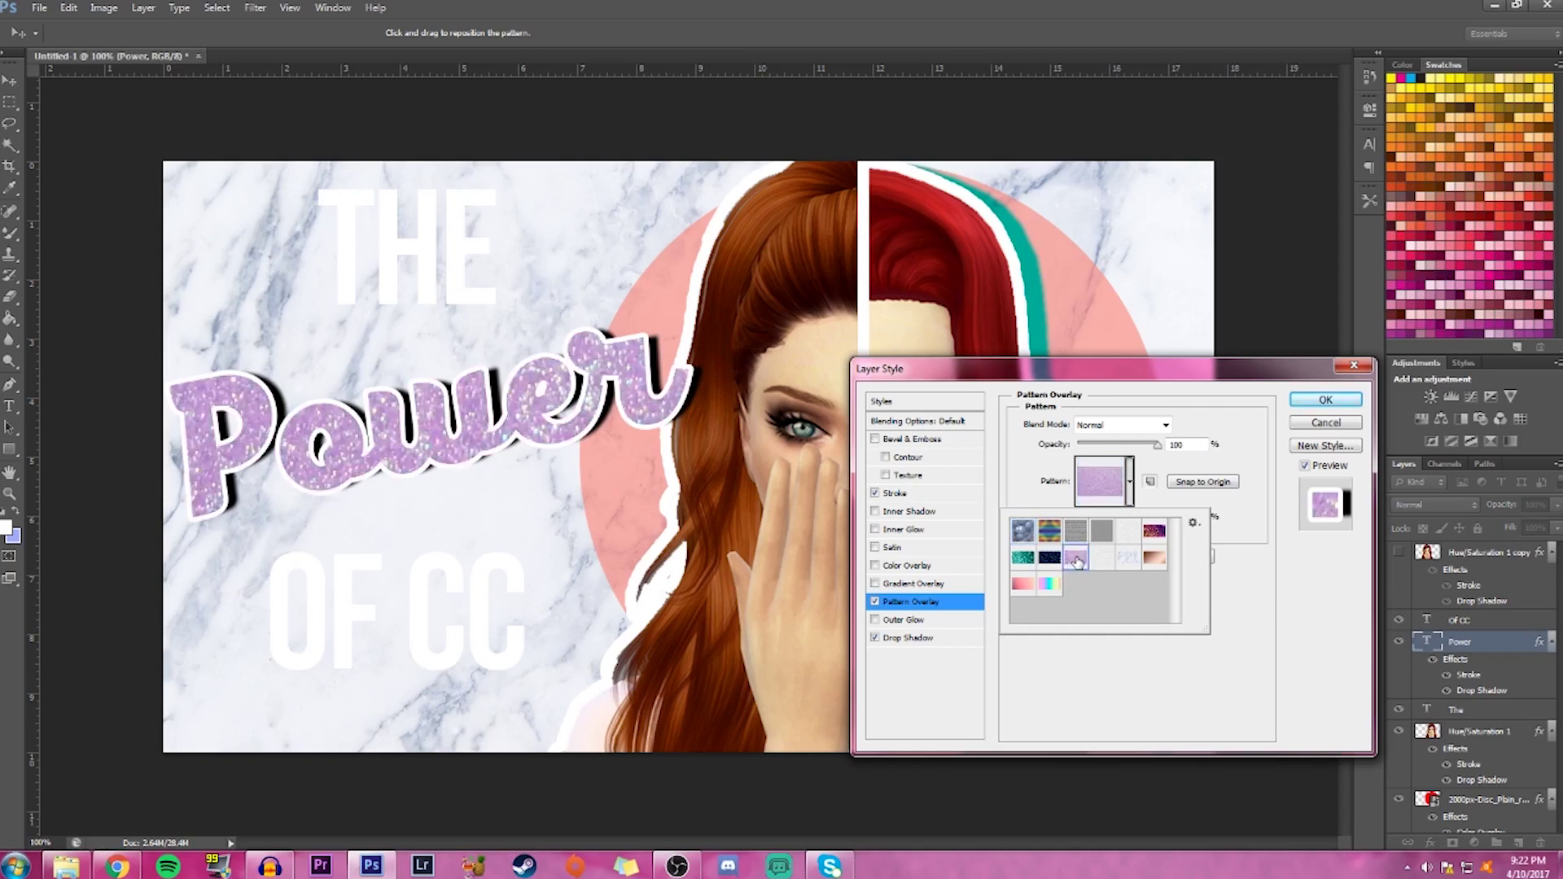
left_click(1023, 559)
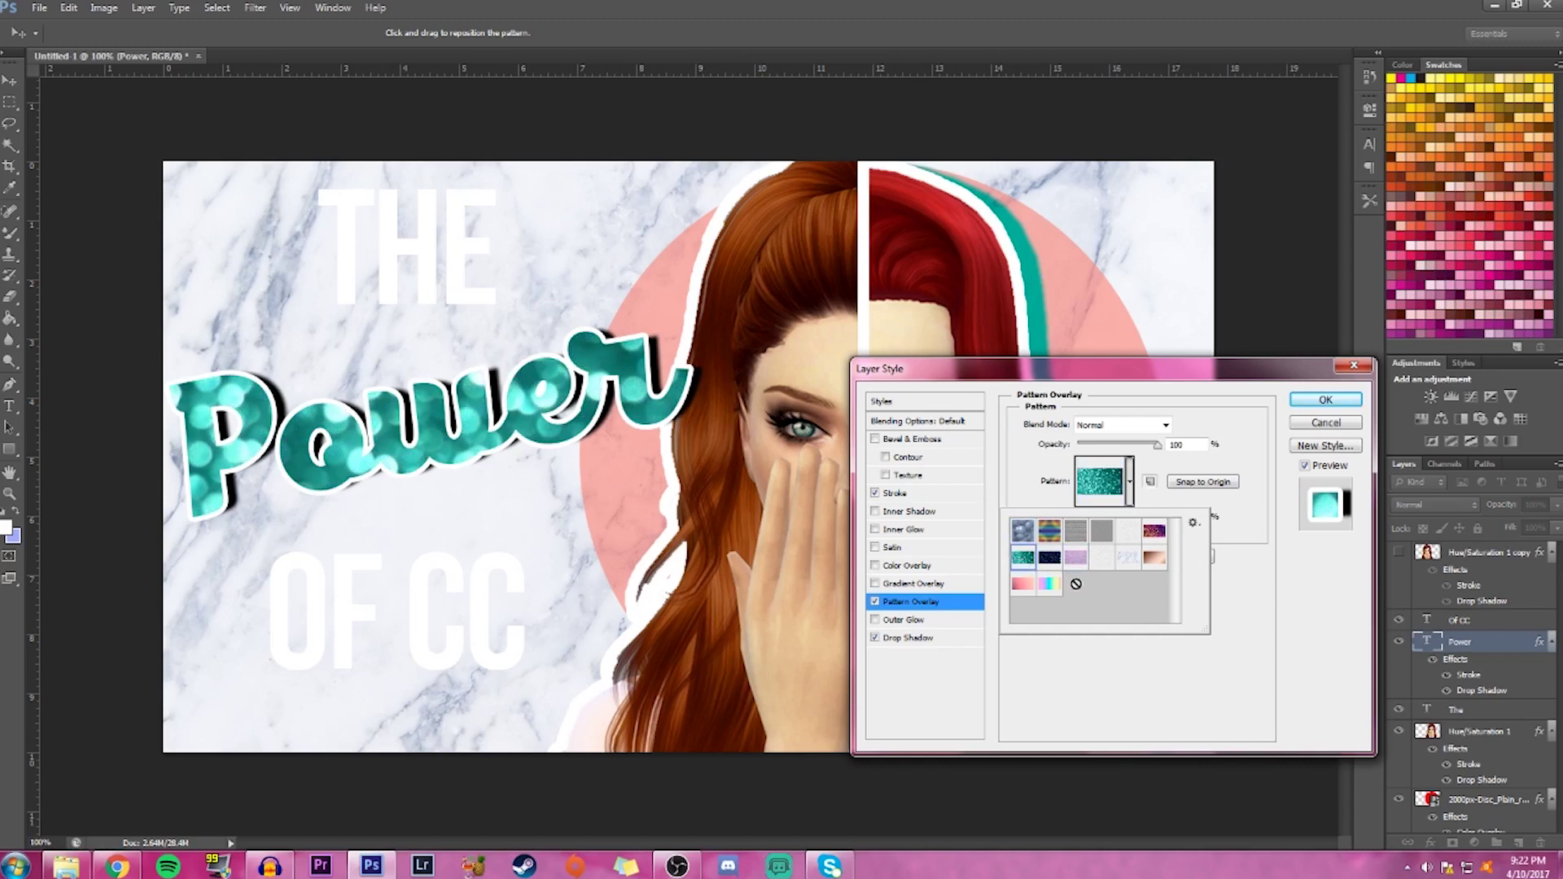
left_click(1050, 558)
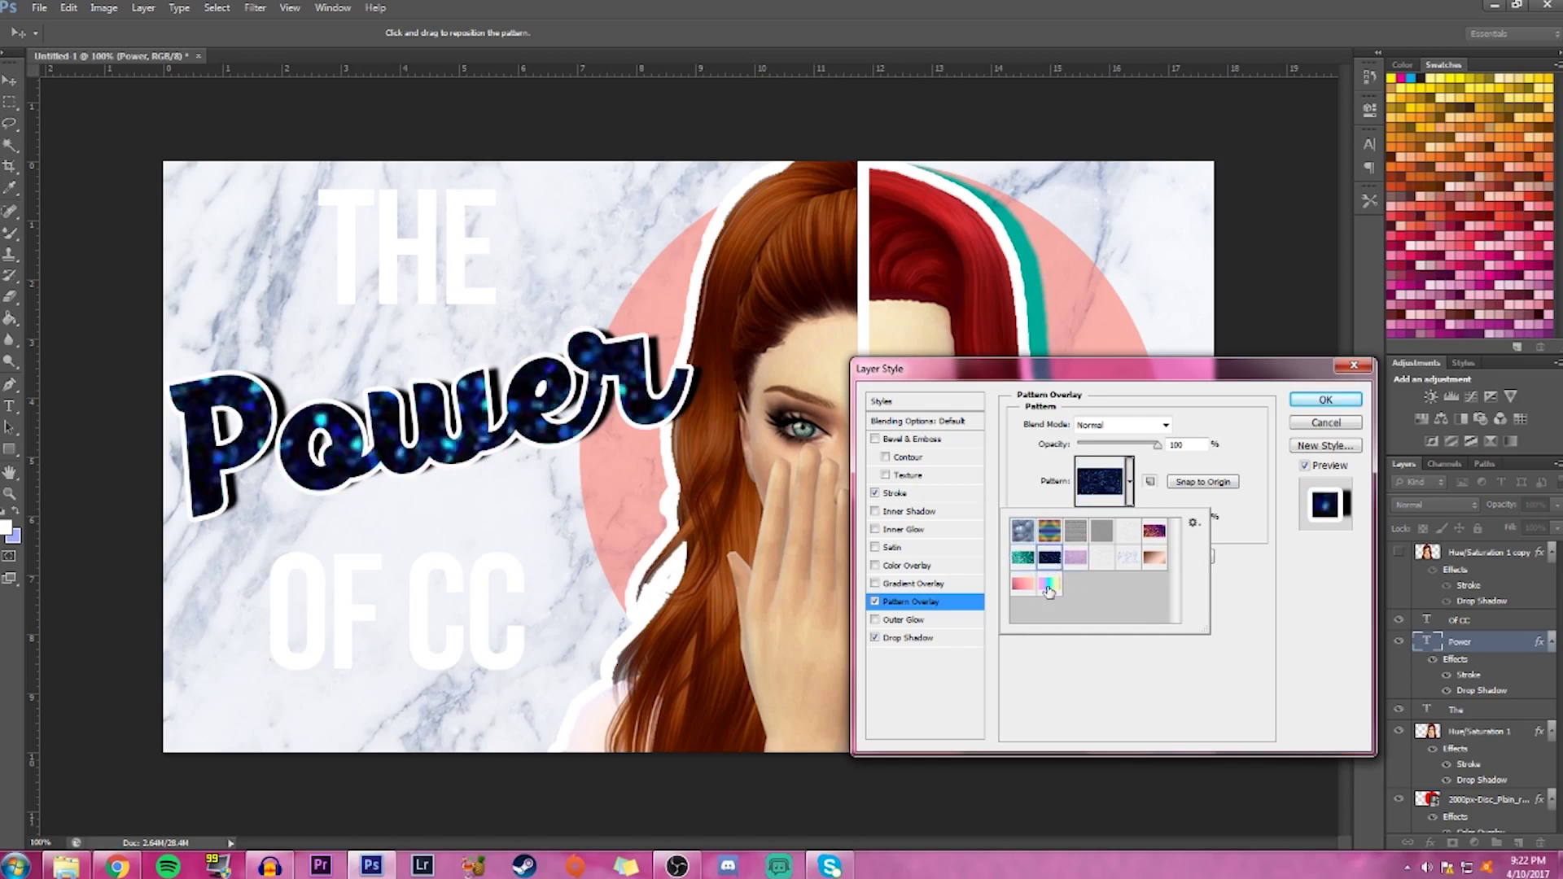
left_click(1047, 587)
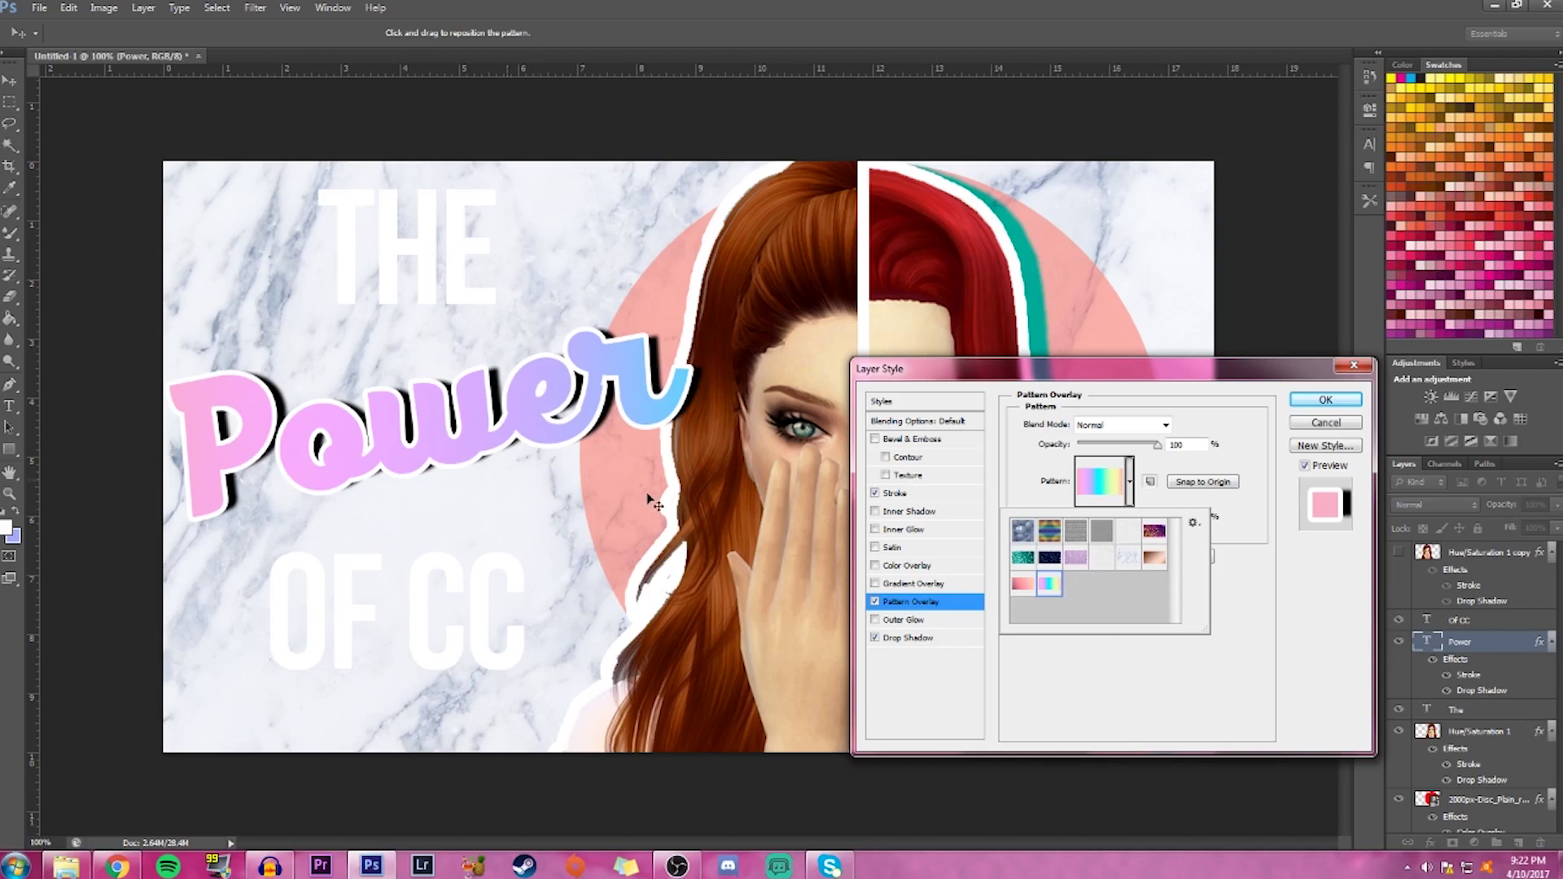
Shift the rainbow pattern across the "Power" lettering and reduce its scale so pink through yellow spans the word
left_click(522, 440)
left_click_drag(487, 442, 135, 481)
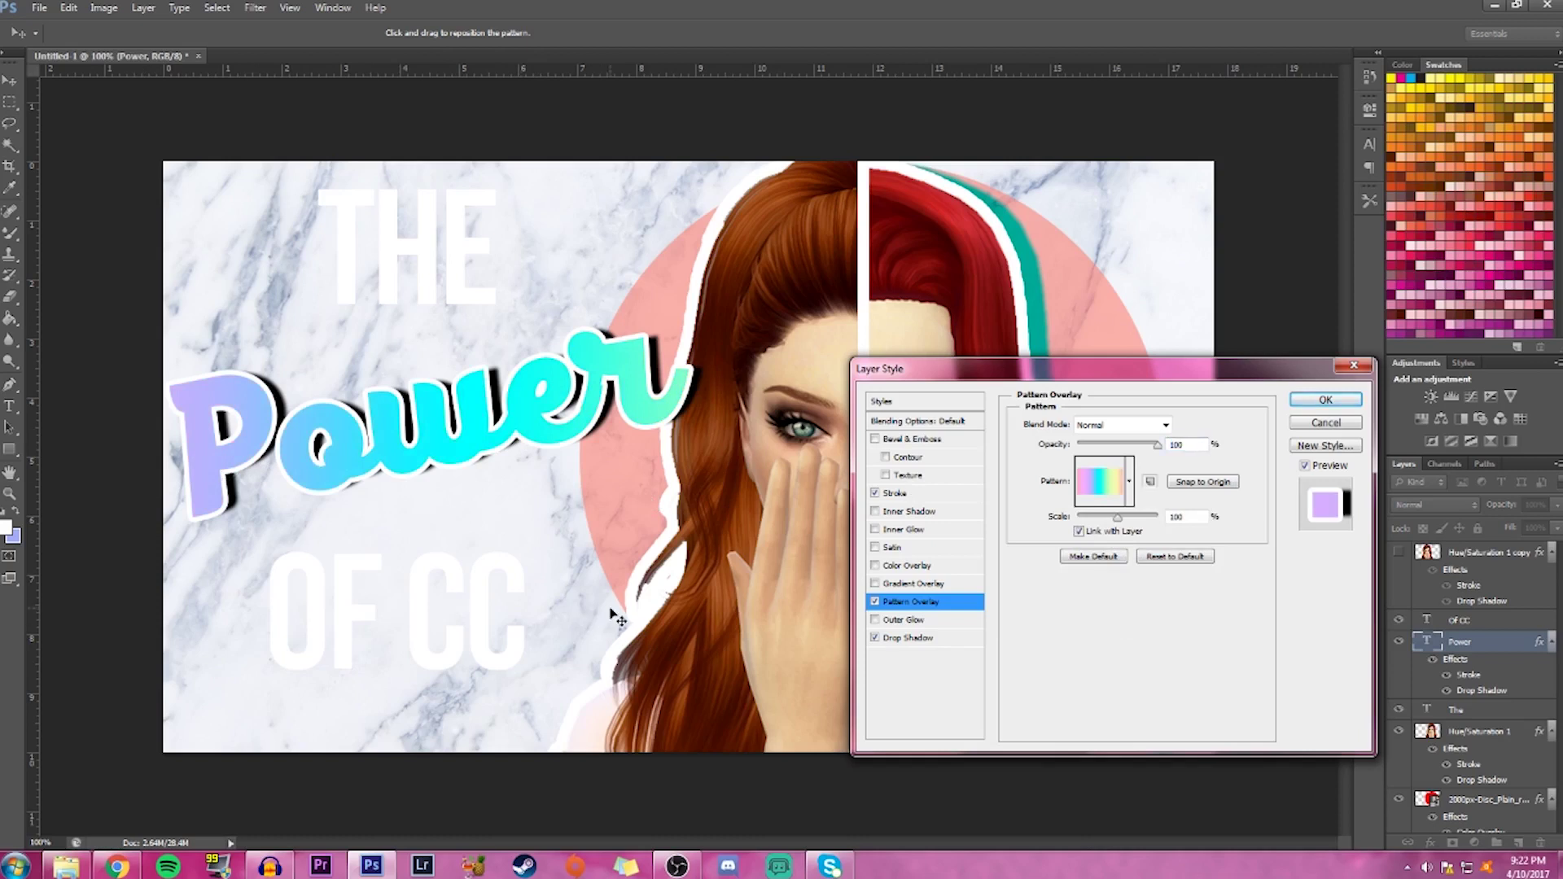
left_click_drag(492, 444, 416, 460)
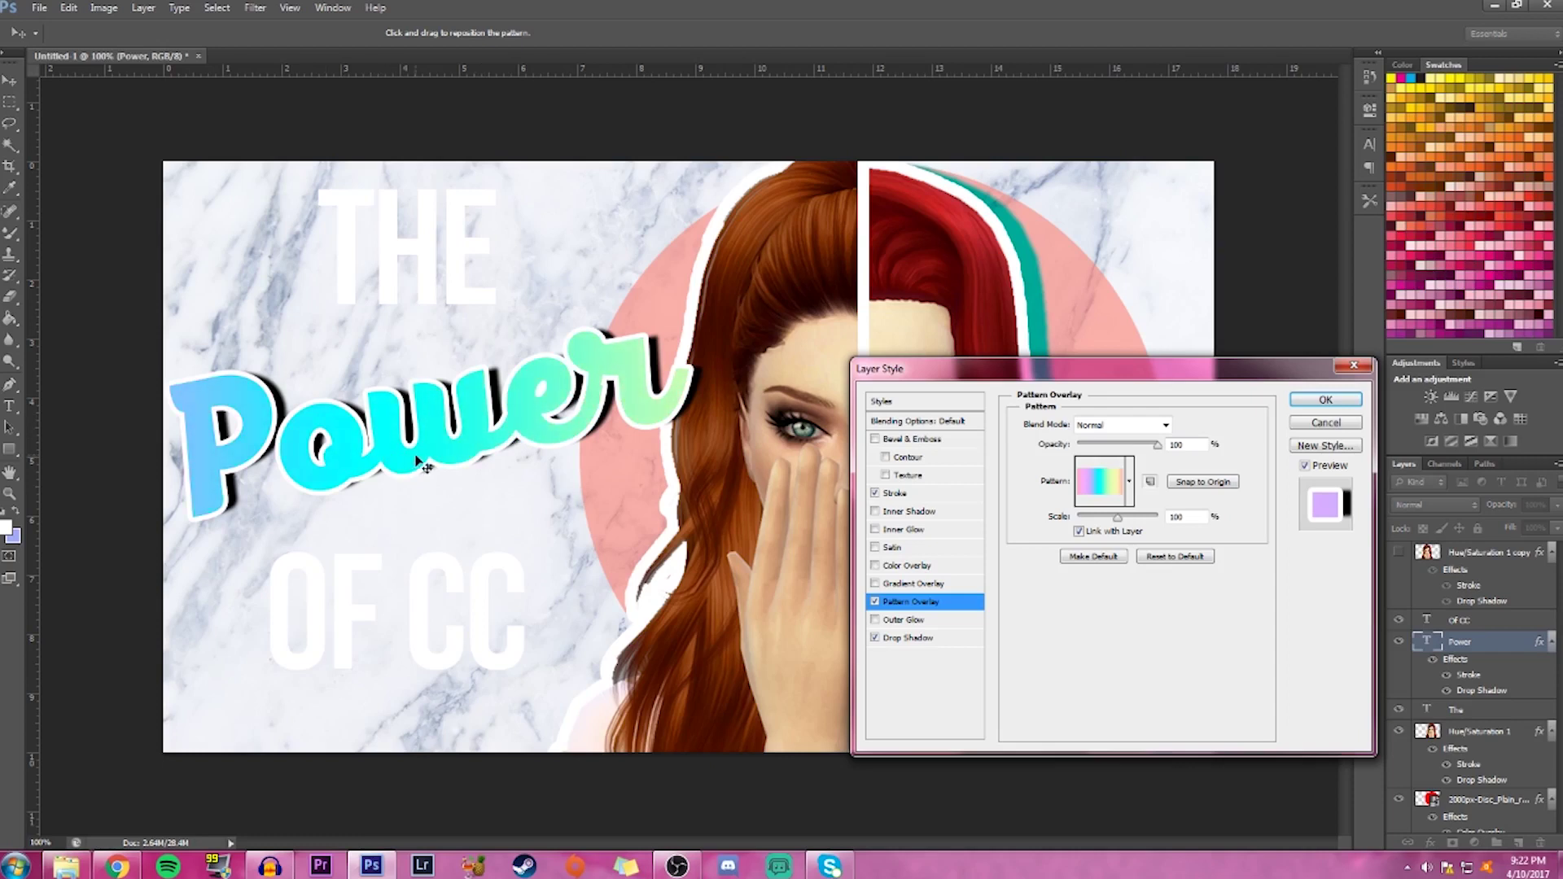
mouse_move(1116, 519)
left_mouse_down()
mouse_move(1066, 525)
mouse_move(1092, 521)
left_mouse_up()
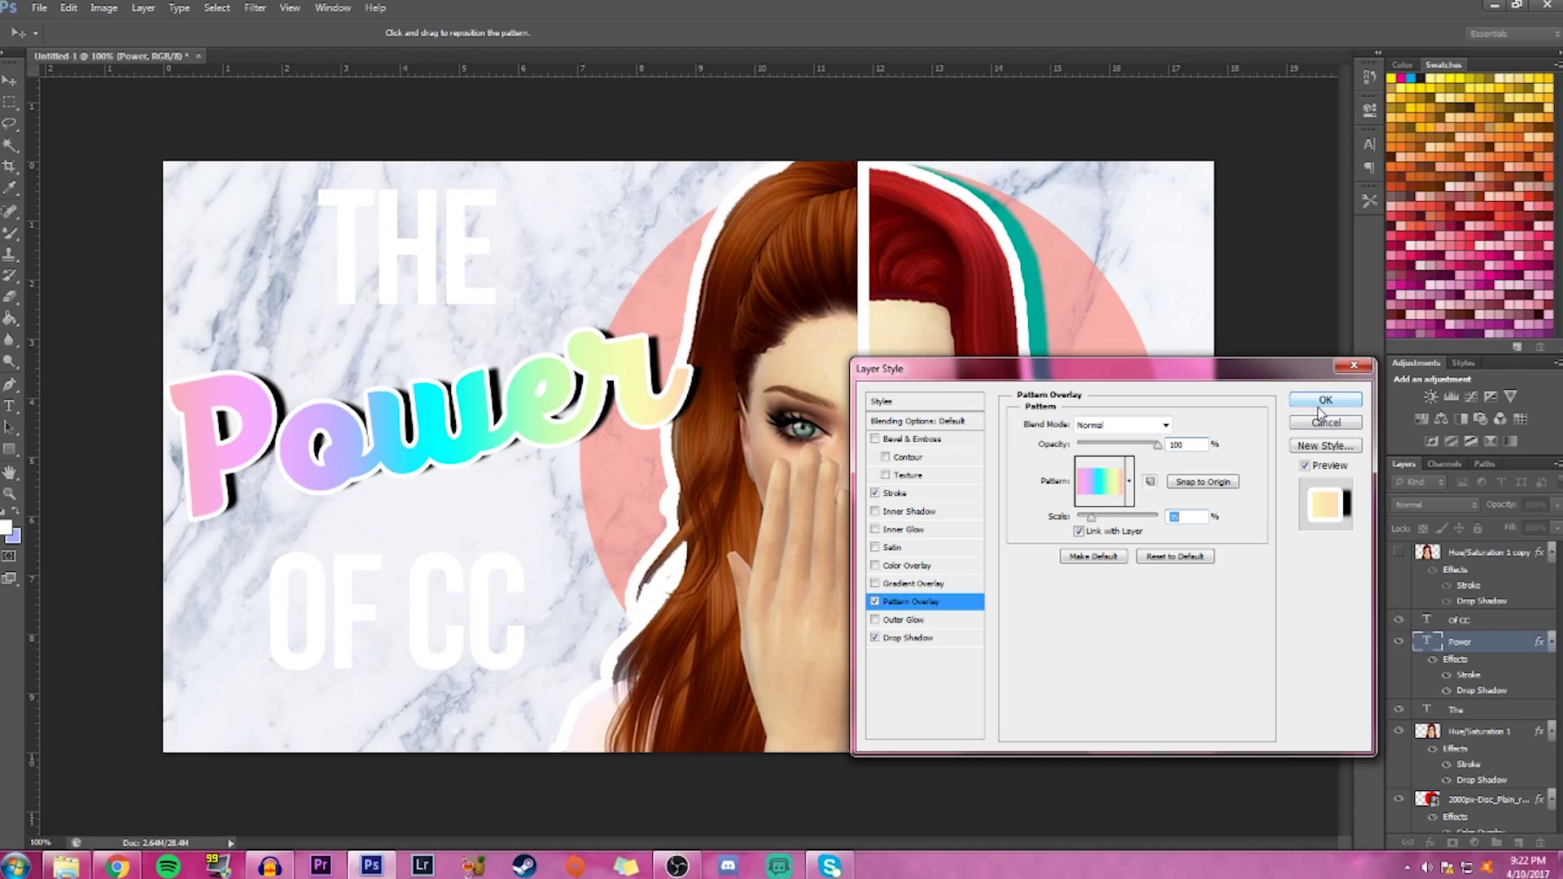
Change the stroke colour of the "Power" text to black (000000) and apply the layer style
left_click(936, 495)
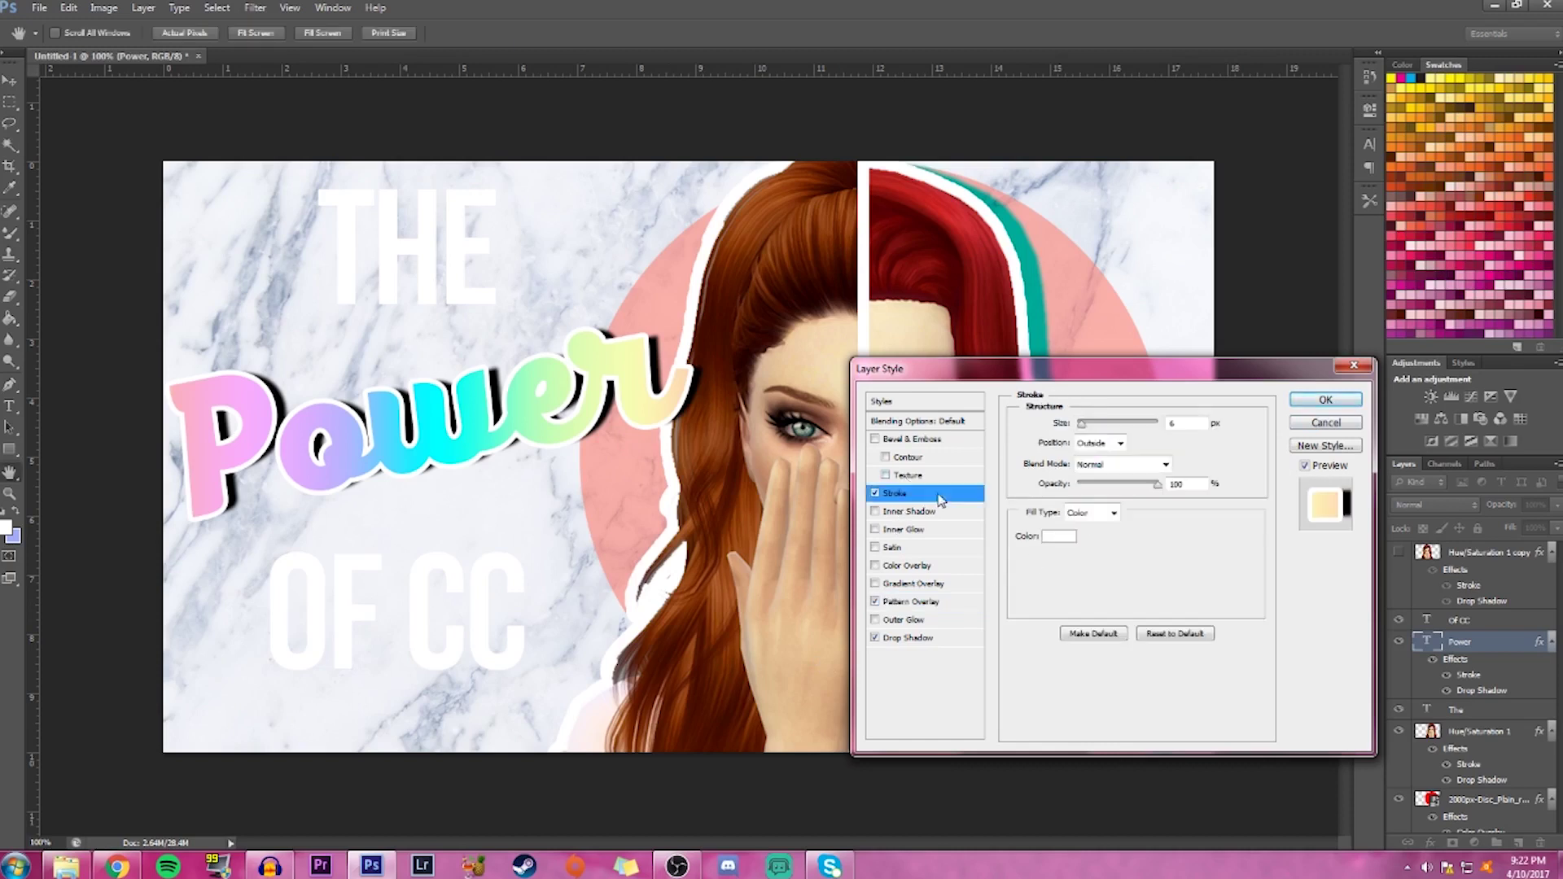
left_click(1058, 536)
left_click(987, 576)
left_click_drag(987, 575, 827, 802)
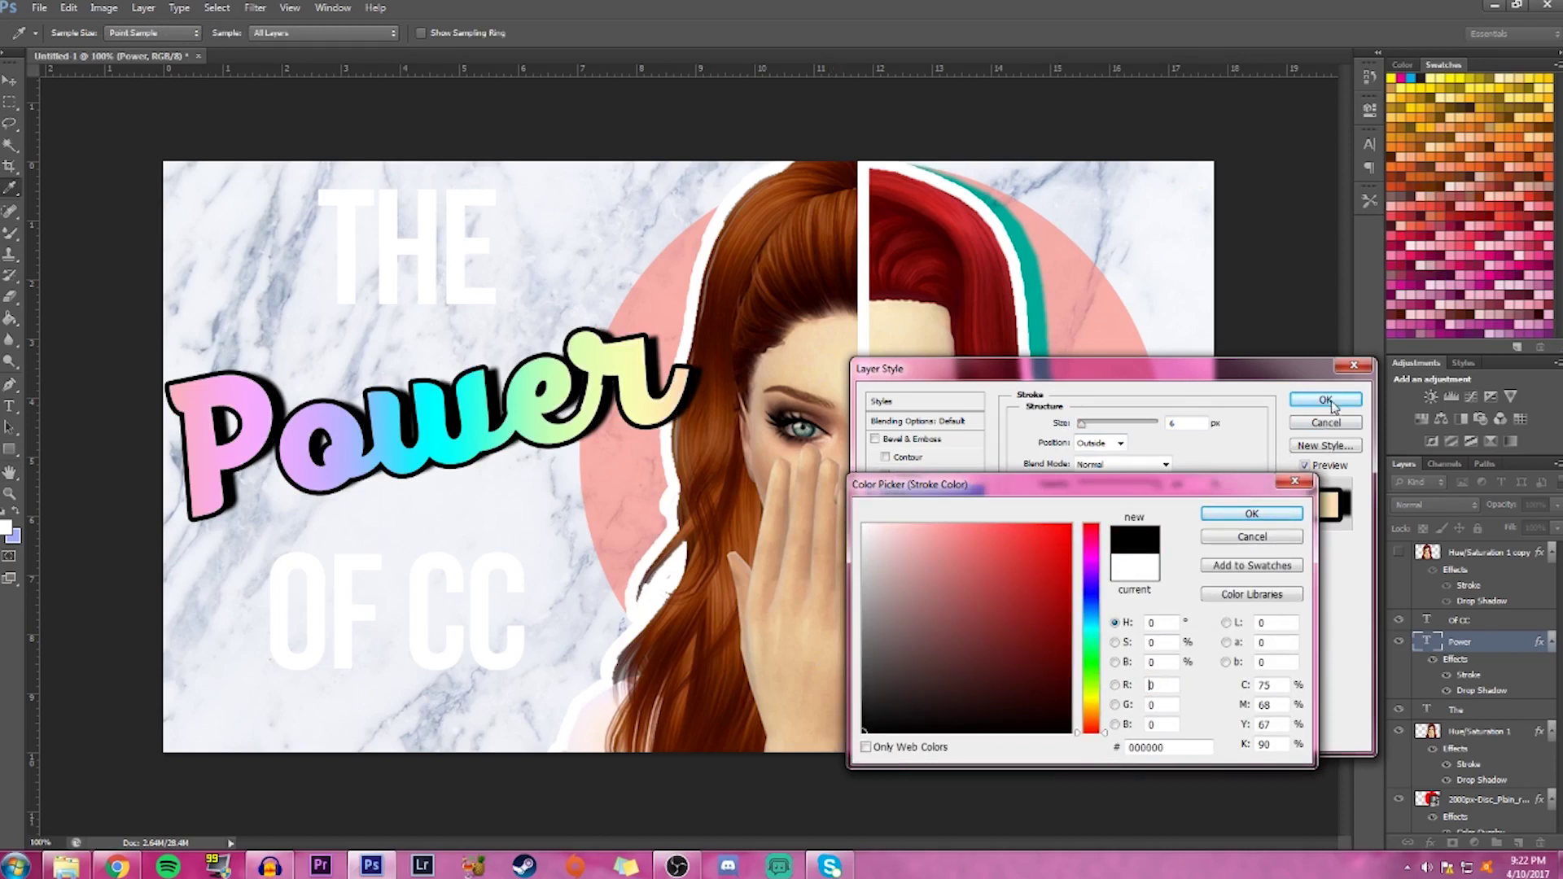
left_click(1231, 516)
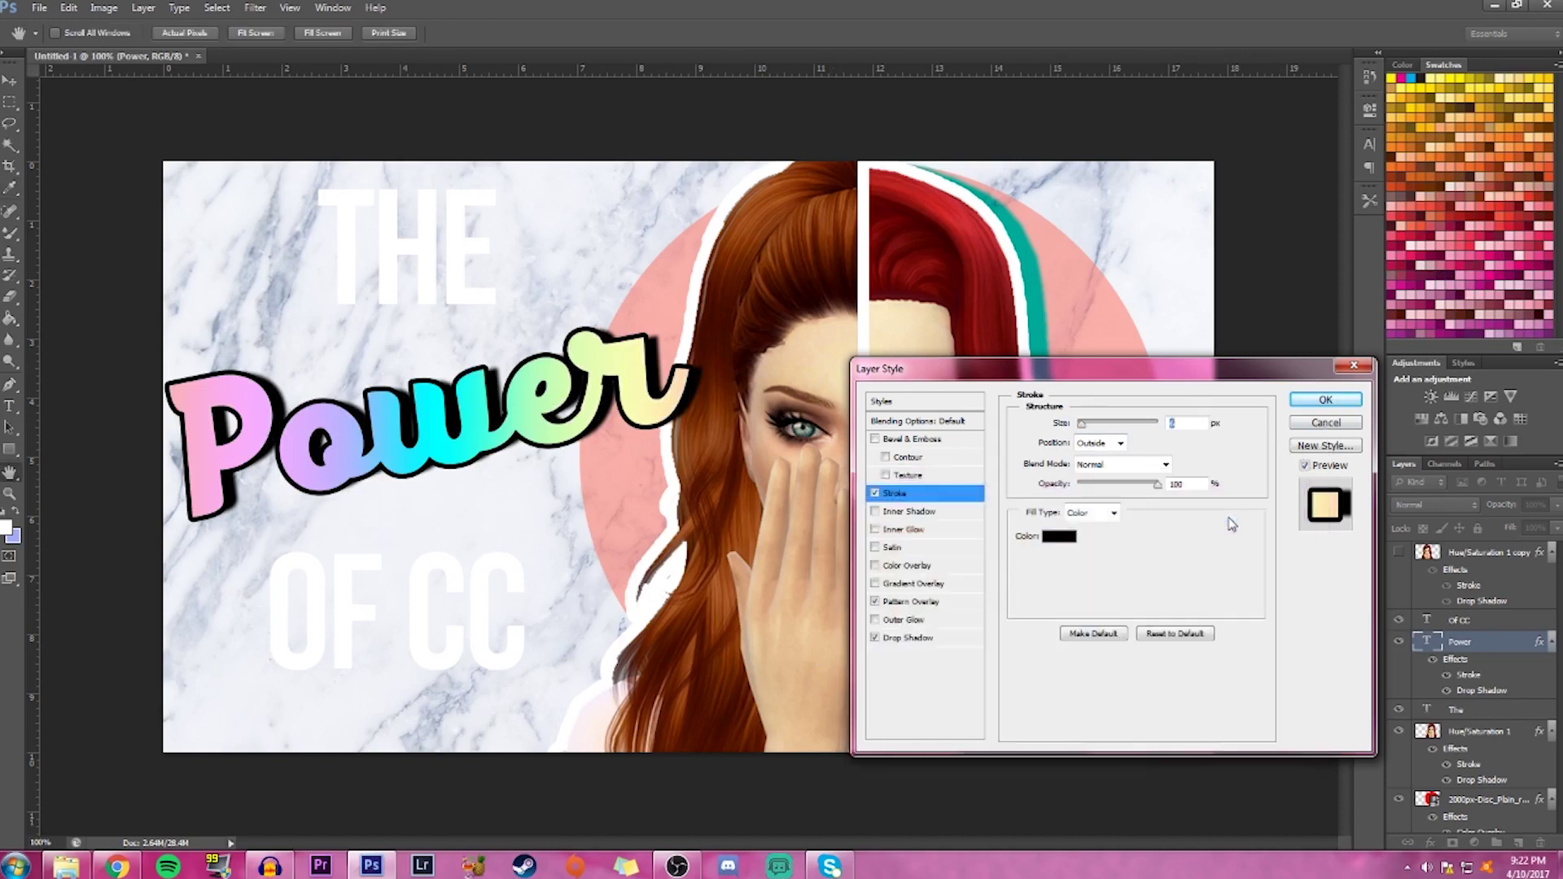
left_click(1347, 401)
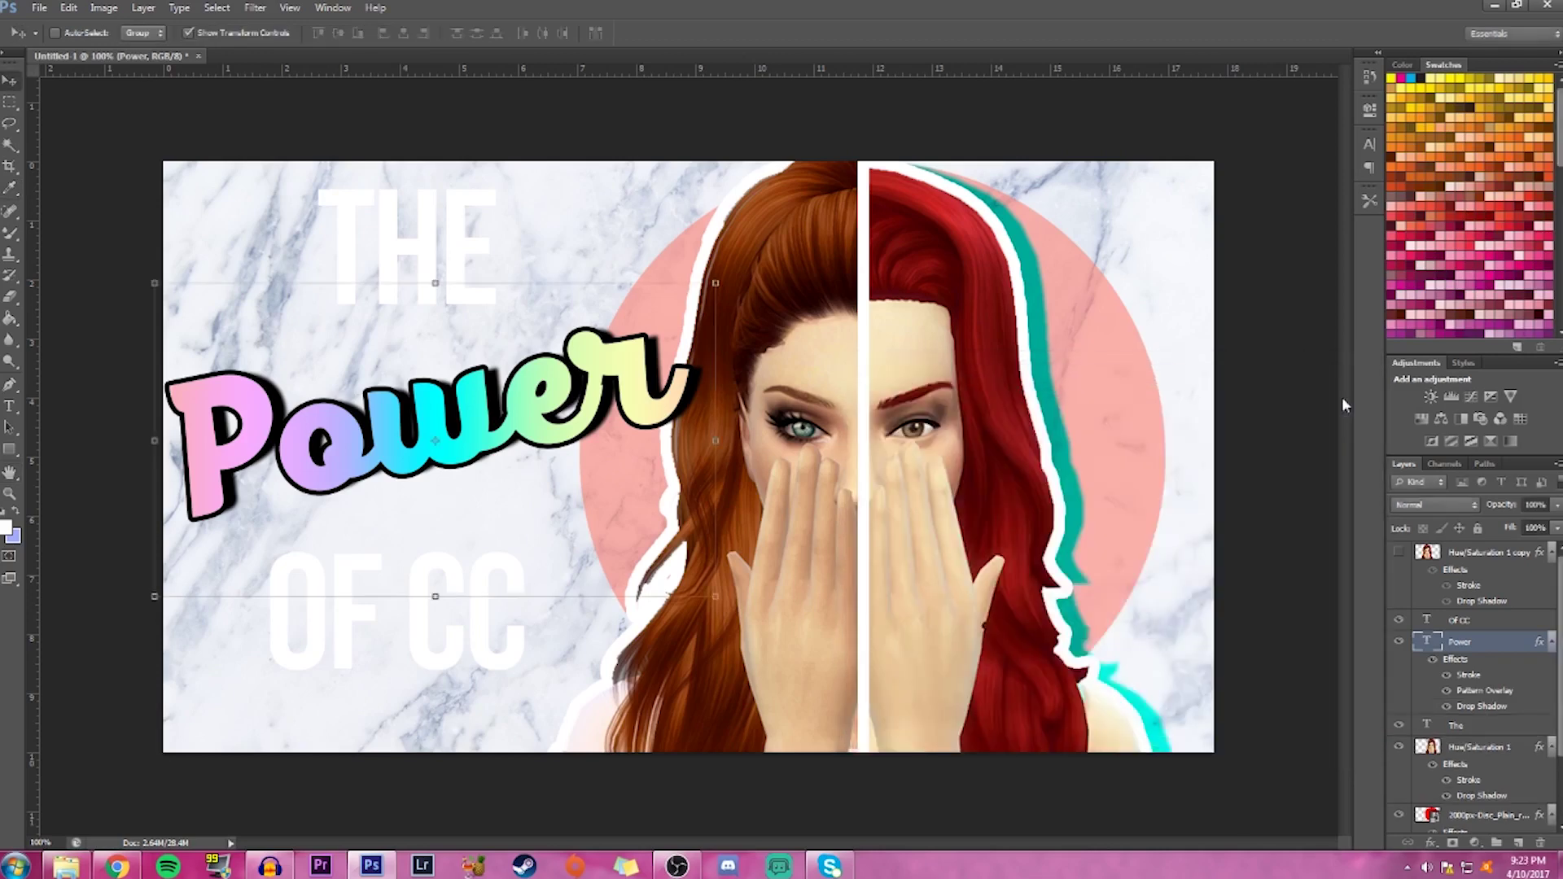
Create a new tall transparent document and place the blue-purple galaxy image in it, fitted to the canvas width
left_click(39, 7)
left_click(49, 24)
left_click(937, 226)
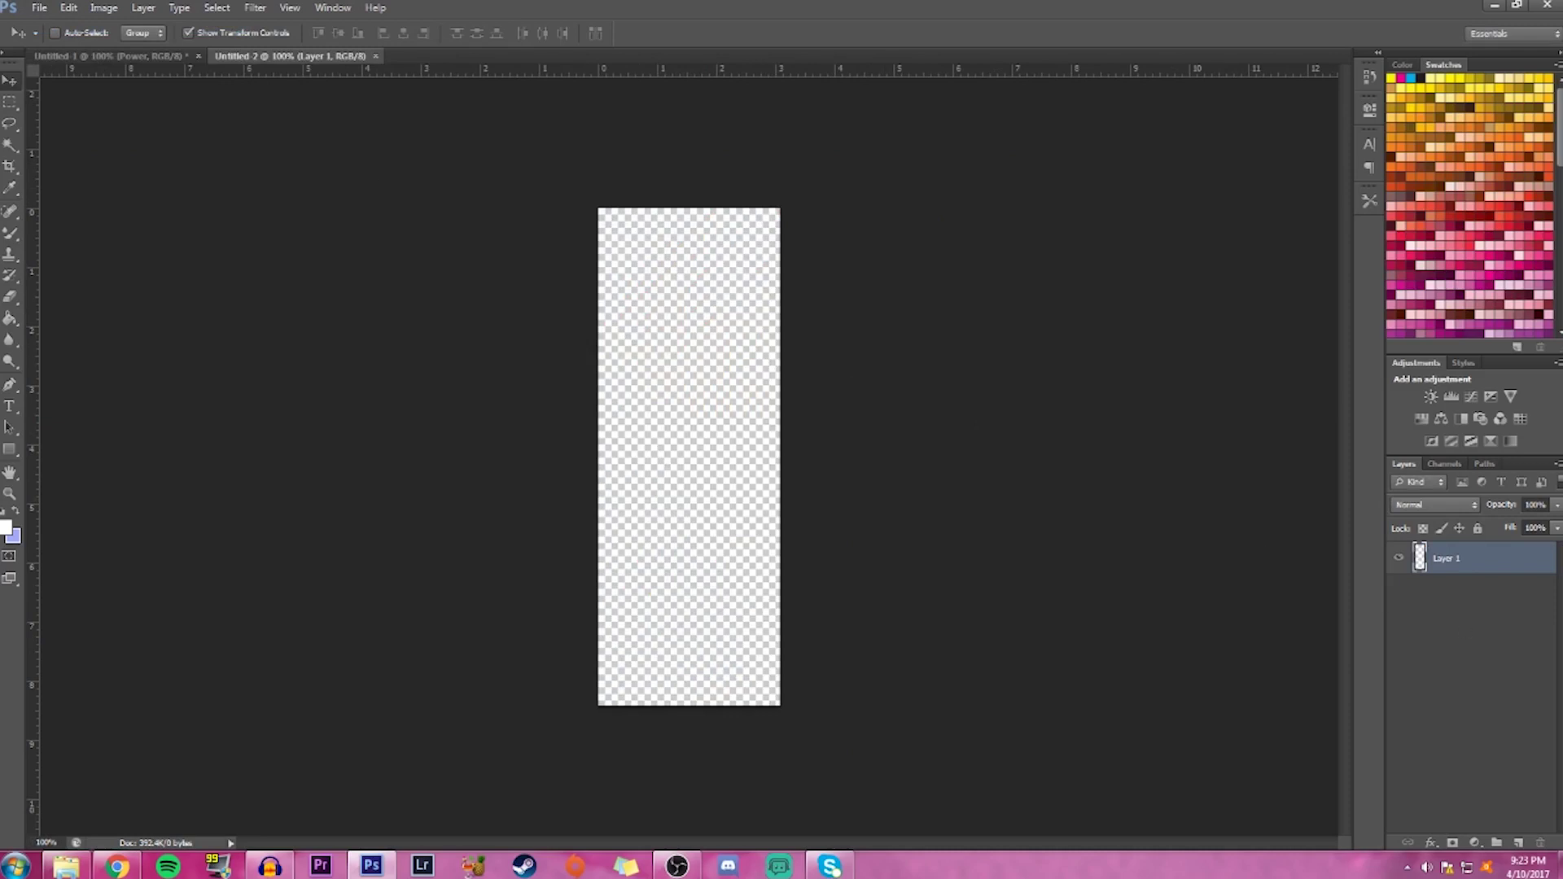
left_click_drag(1343, 656, 645, 413)
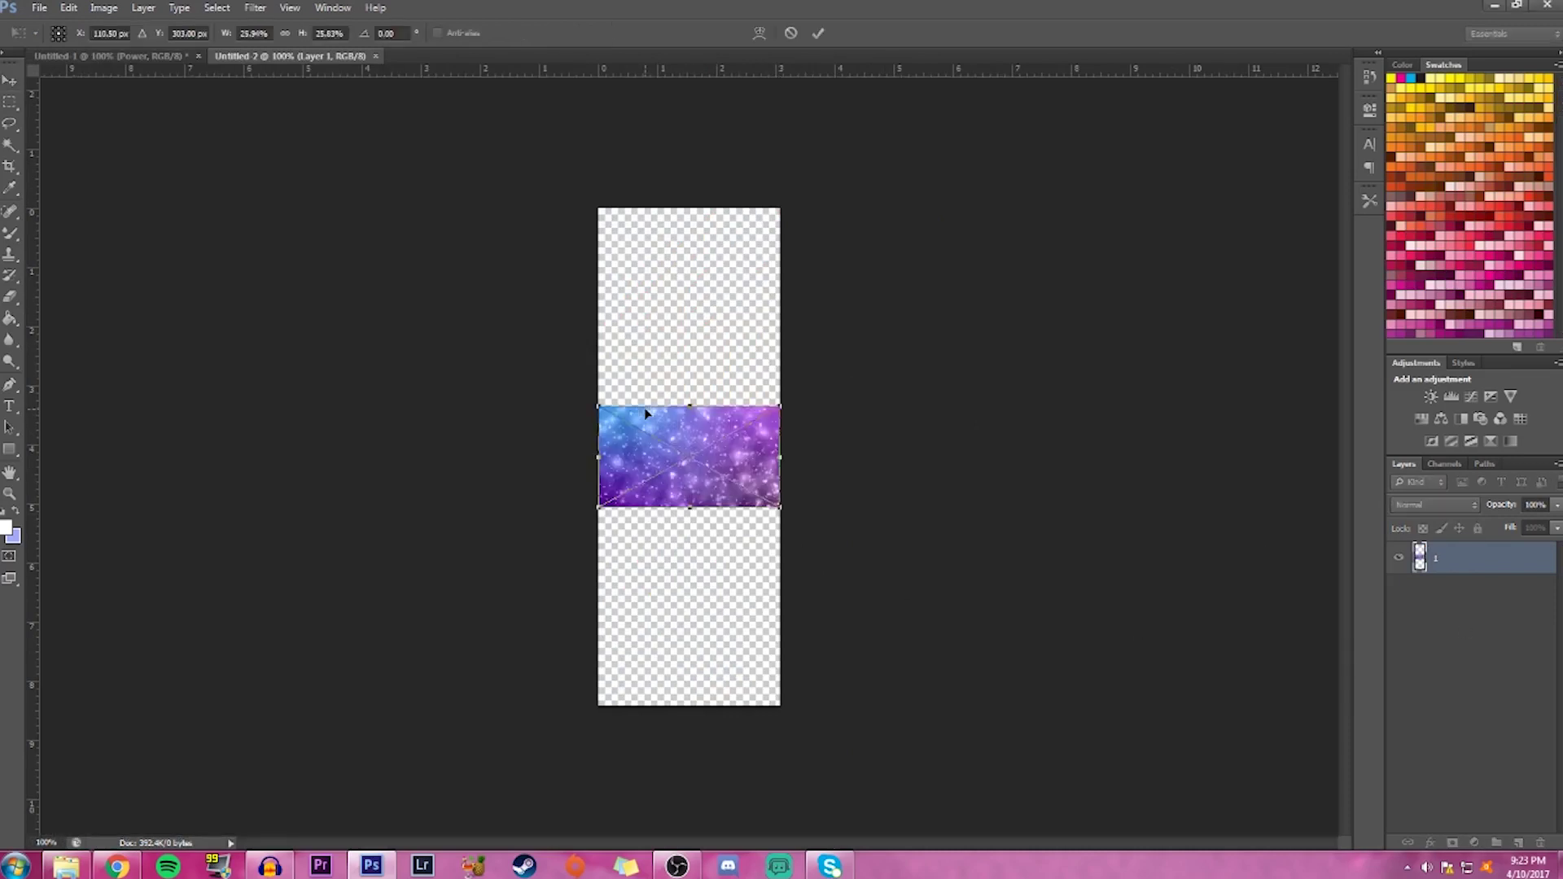
left_click(818, 33)
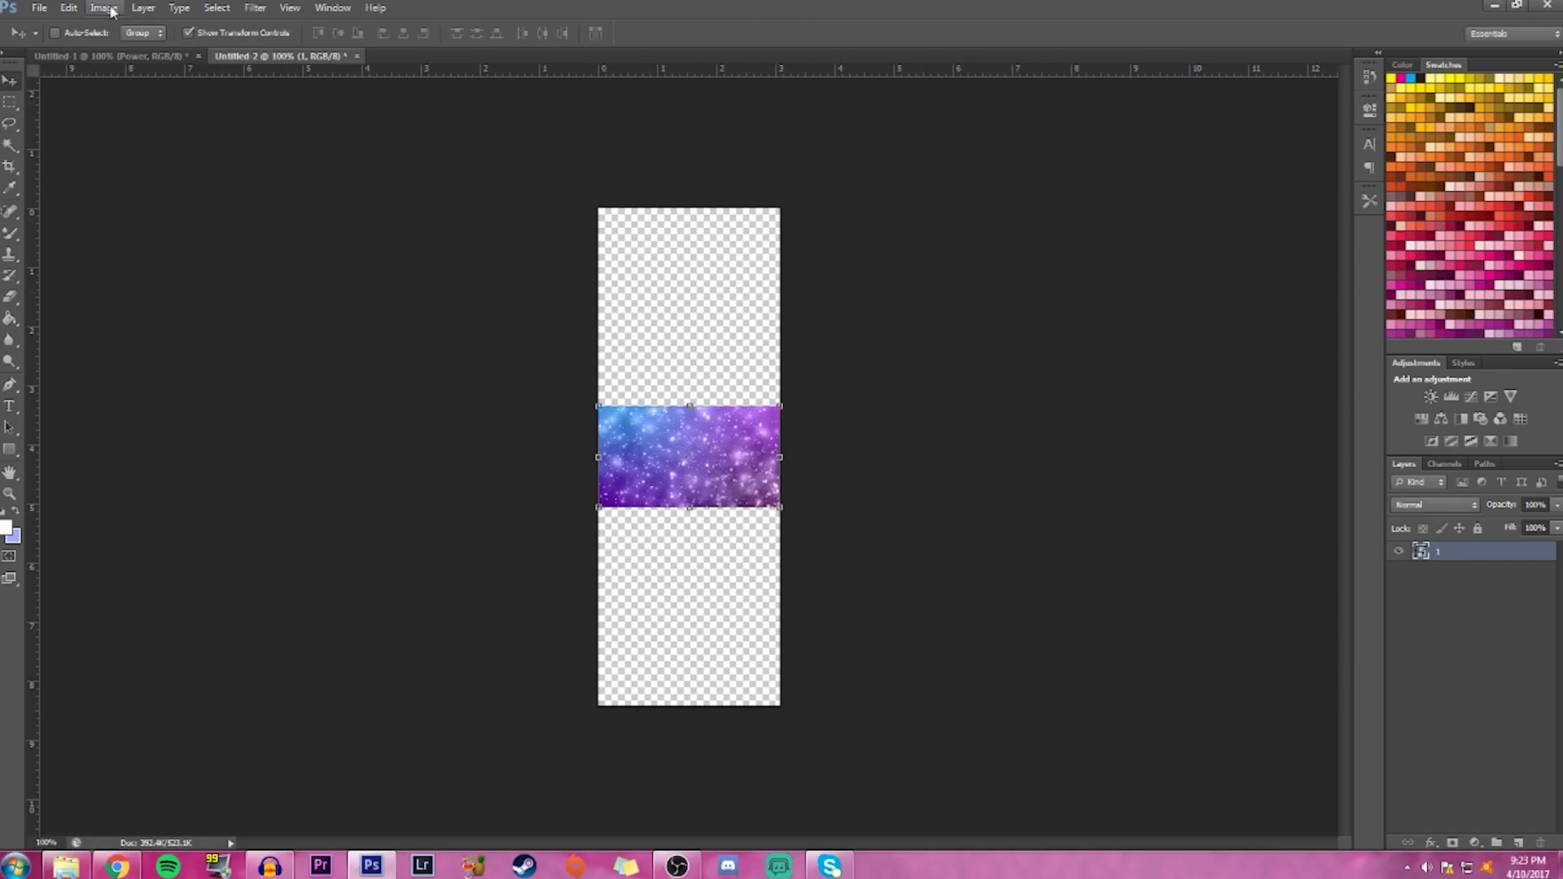
left_click(73, 8)
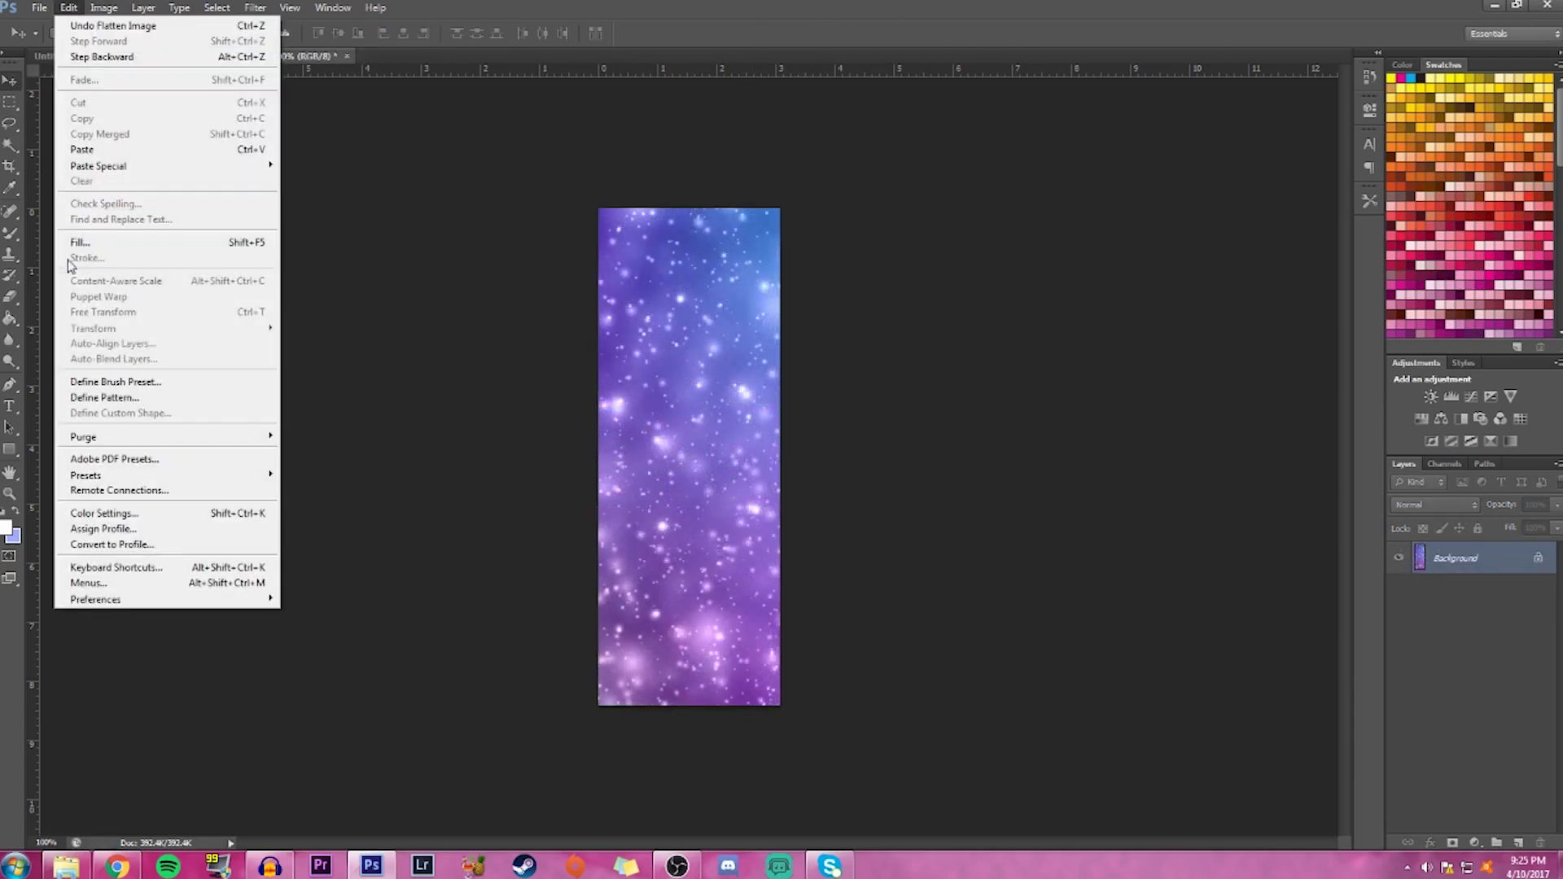
left_click(152, 399)
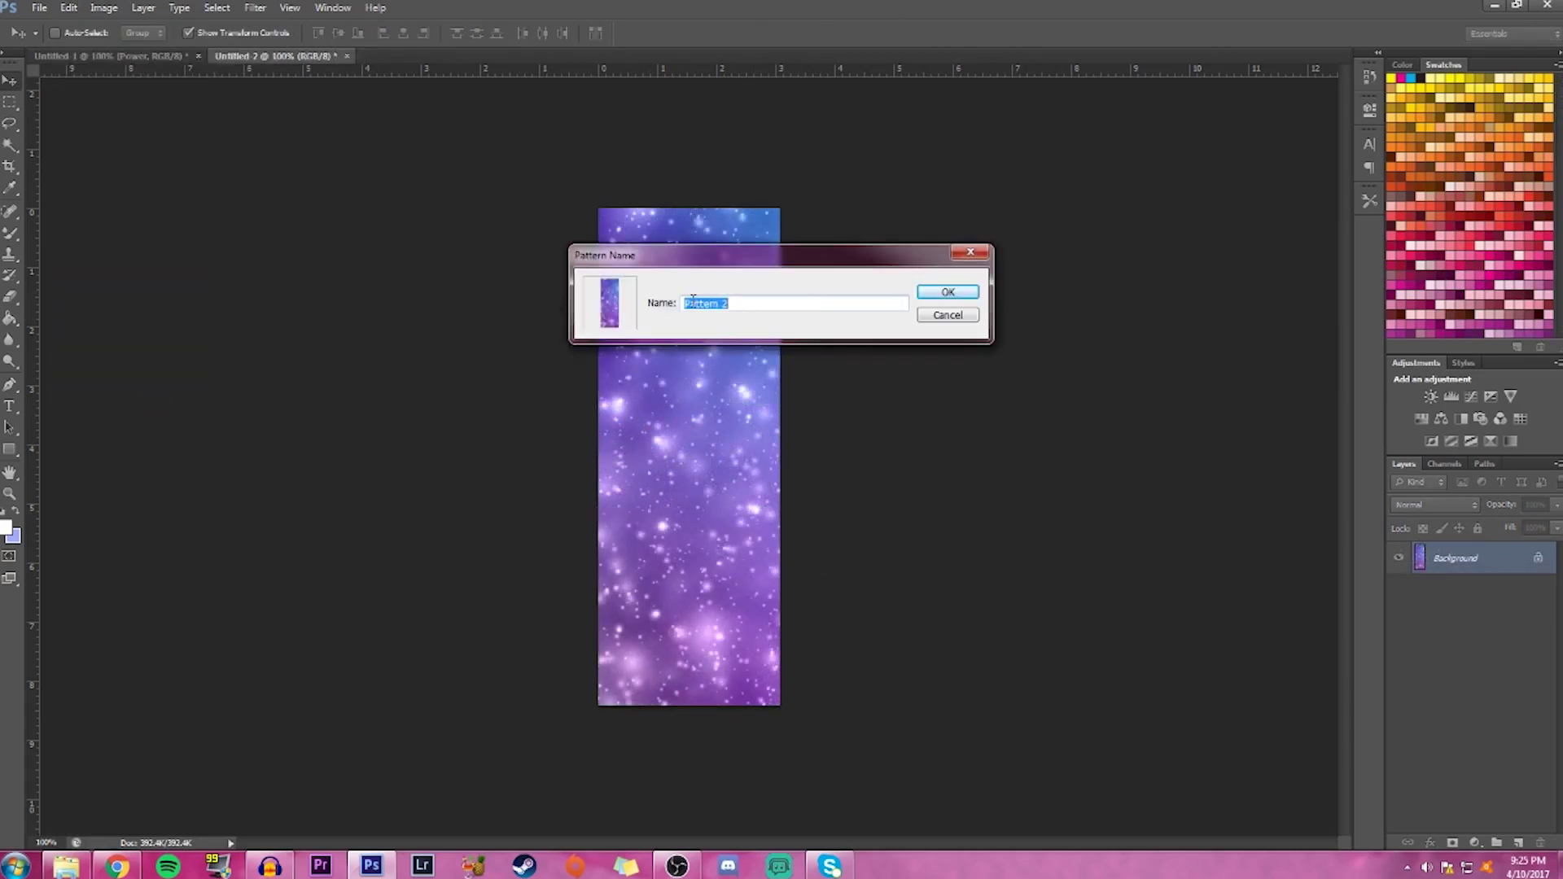
left_click(928, 315)
Define the galaxy image as a pattern named "gaLAXY"
left_click(137, 10)
mouse_move(107, 8)
mouse_move(53, 4)
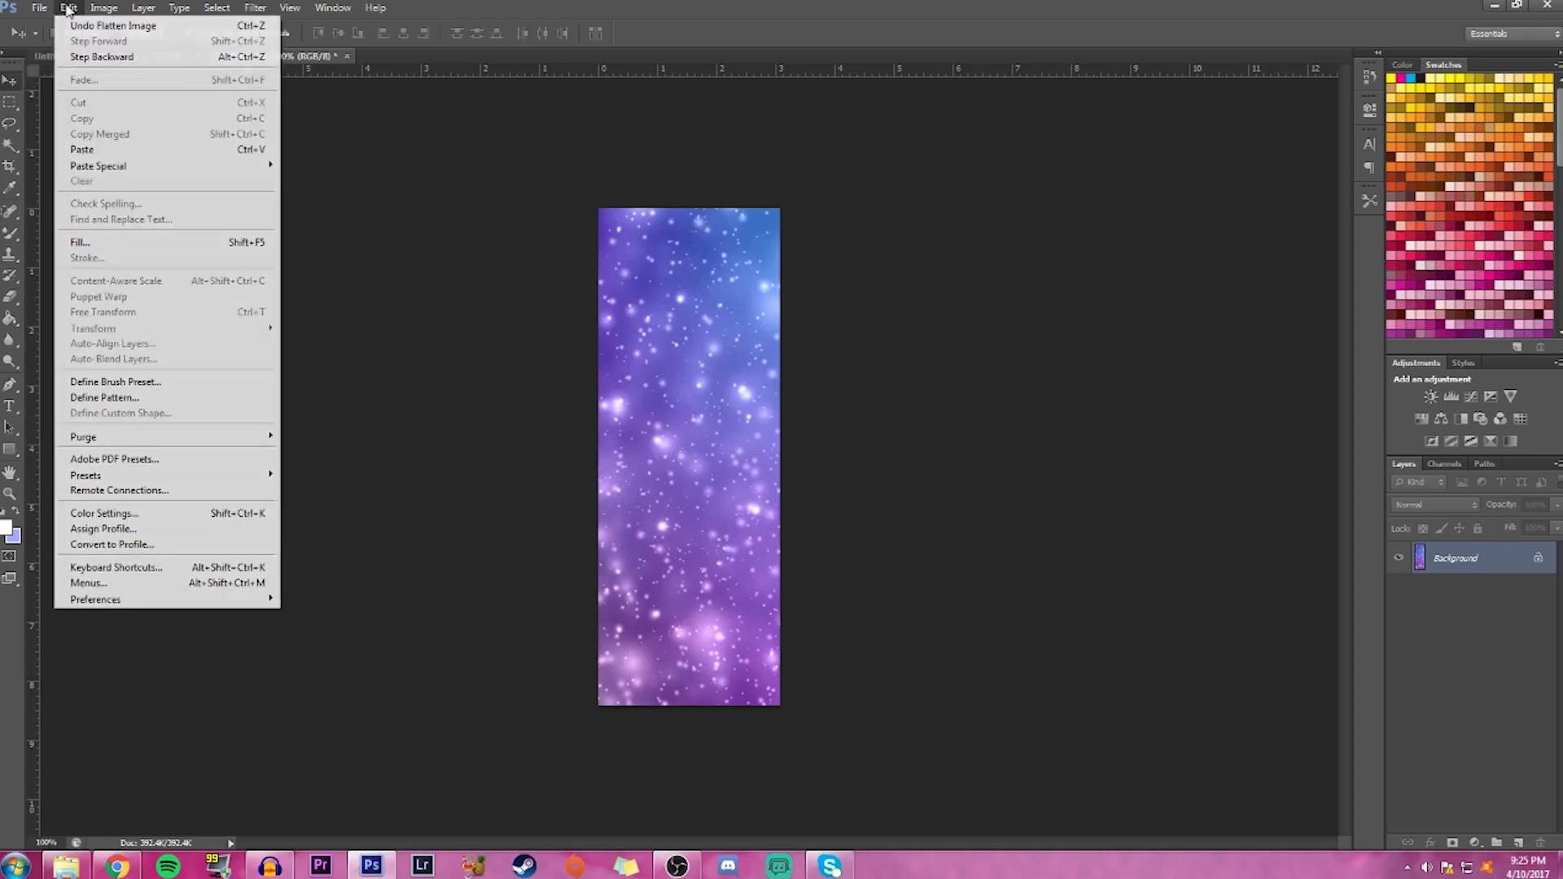
left_click(144, 398)
type("gaLAXY")
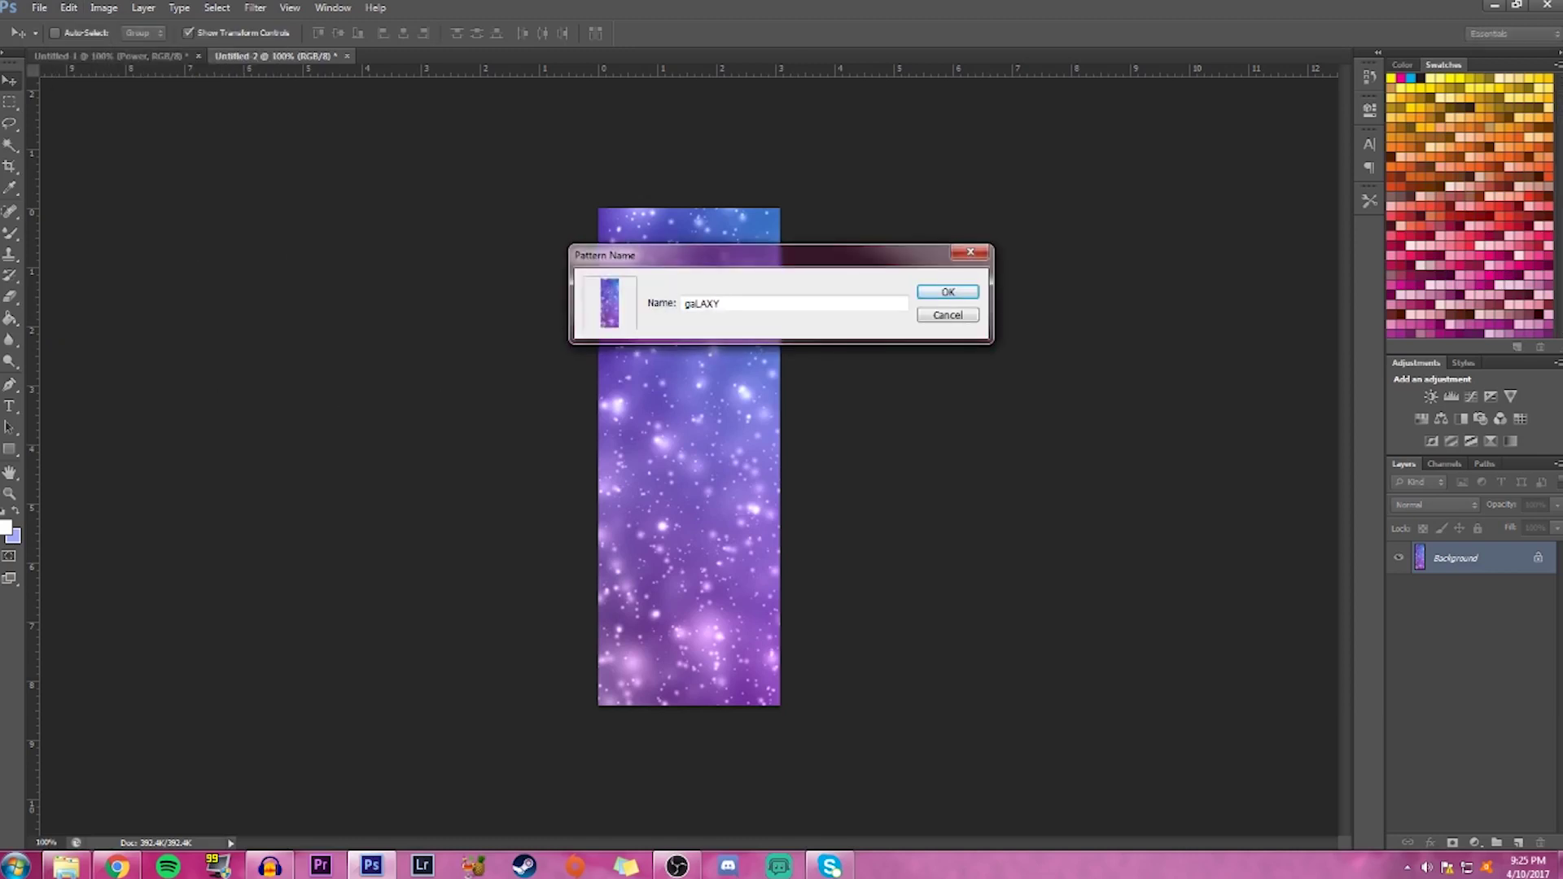
left_click(944, 293)
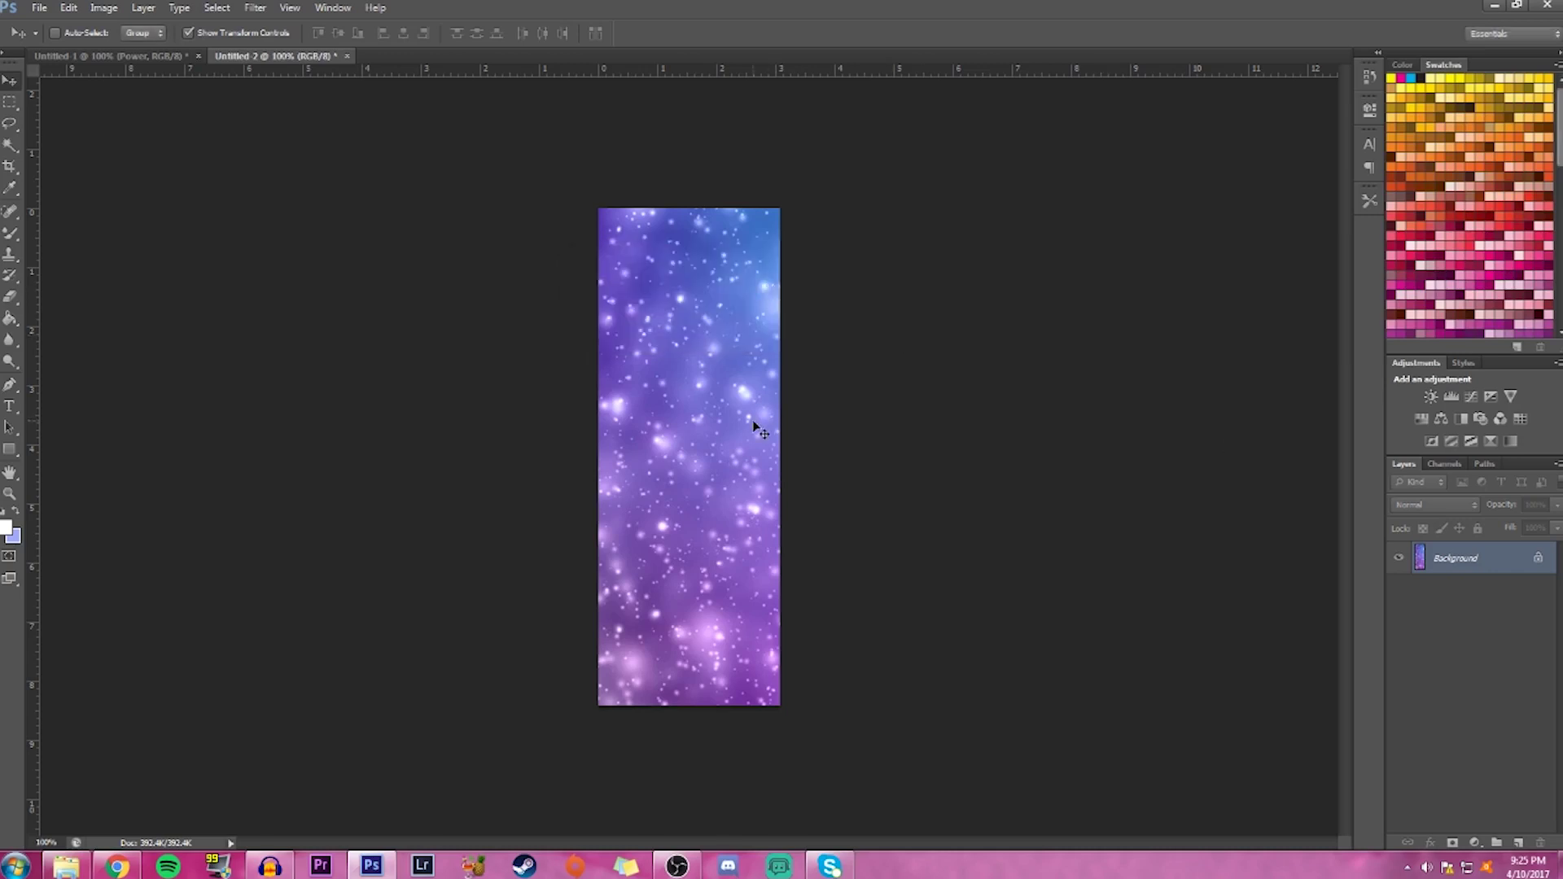
Return to the thumbnail document and view the patterns available for the "Power" text's Pattern Overlay, keeping the rainbow pattern
left_click(49, 57)
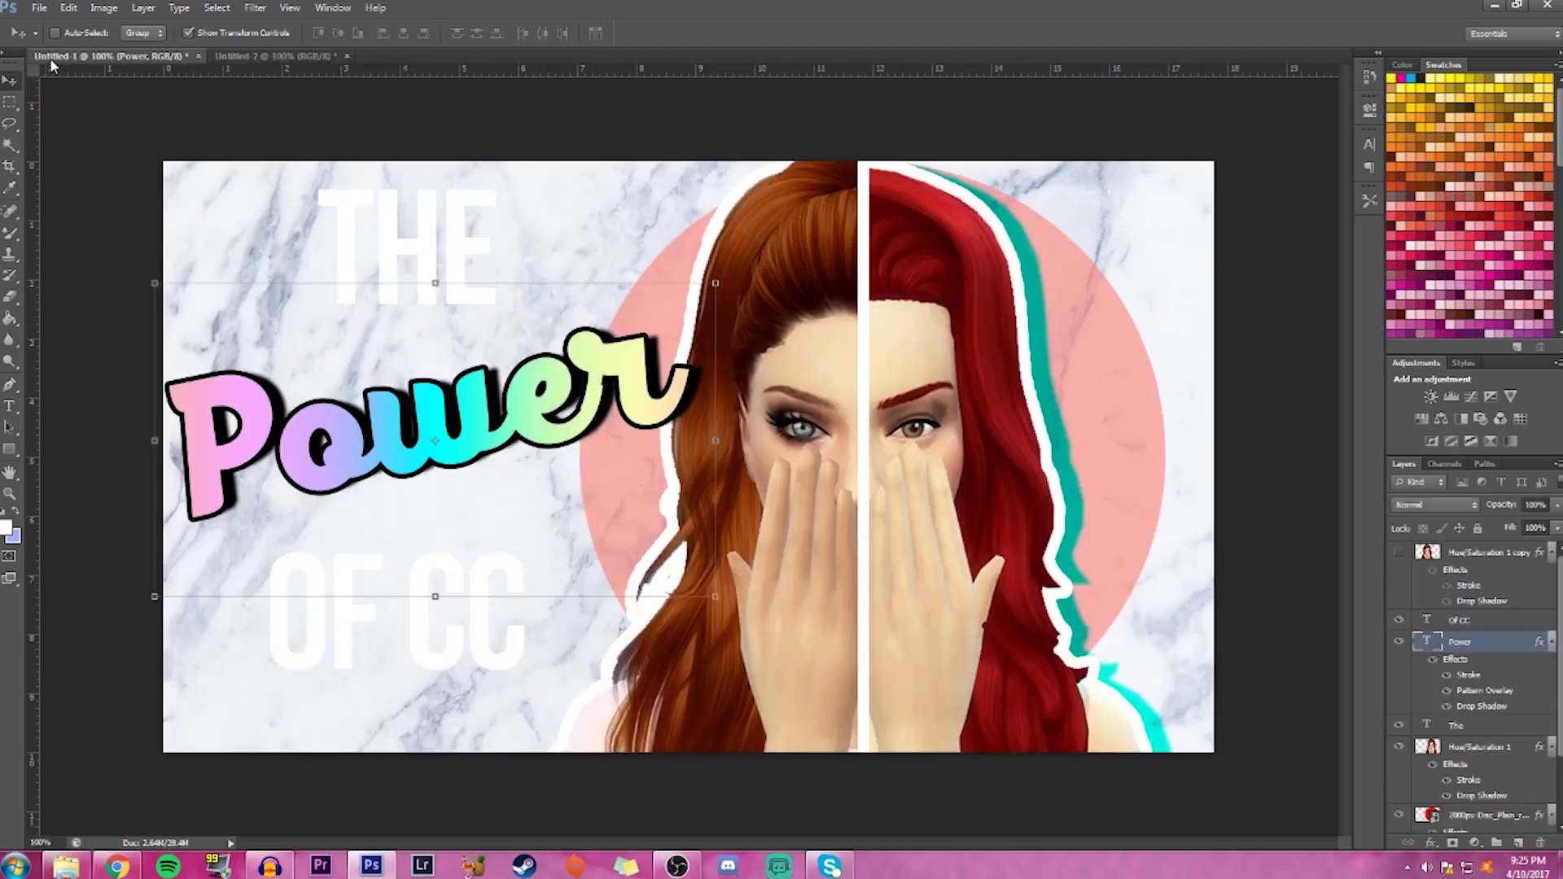
double_click(1516, 658)
left_click(875, 601)
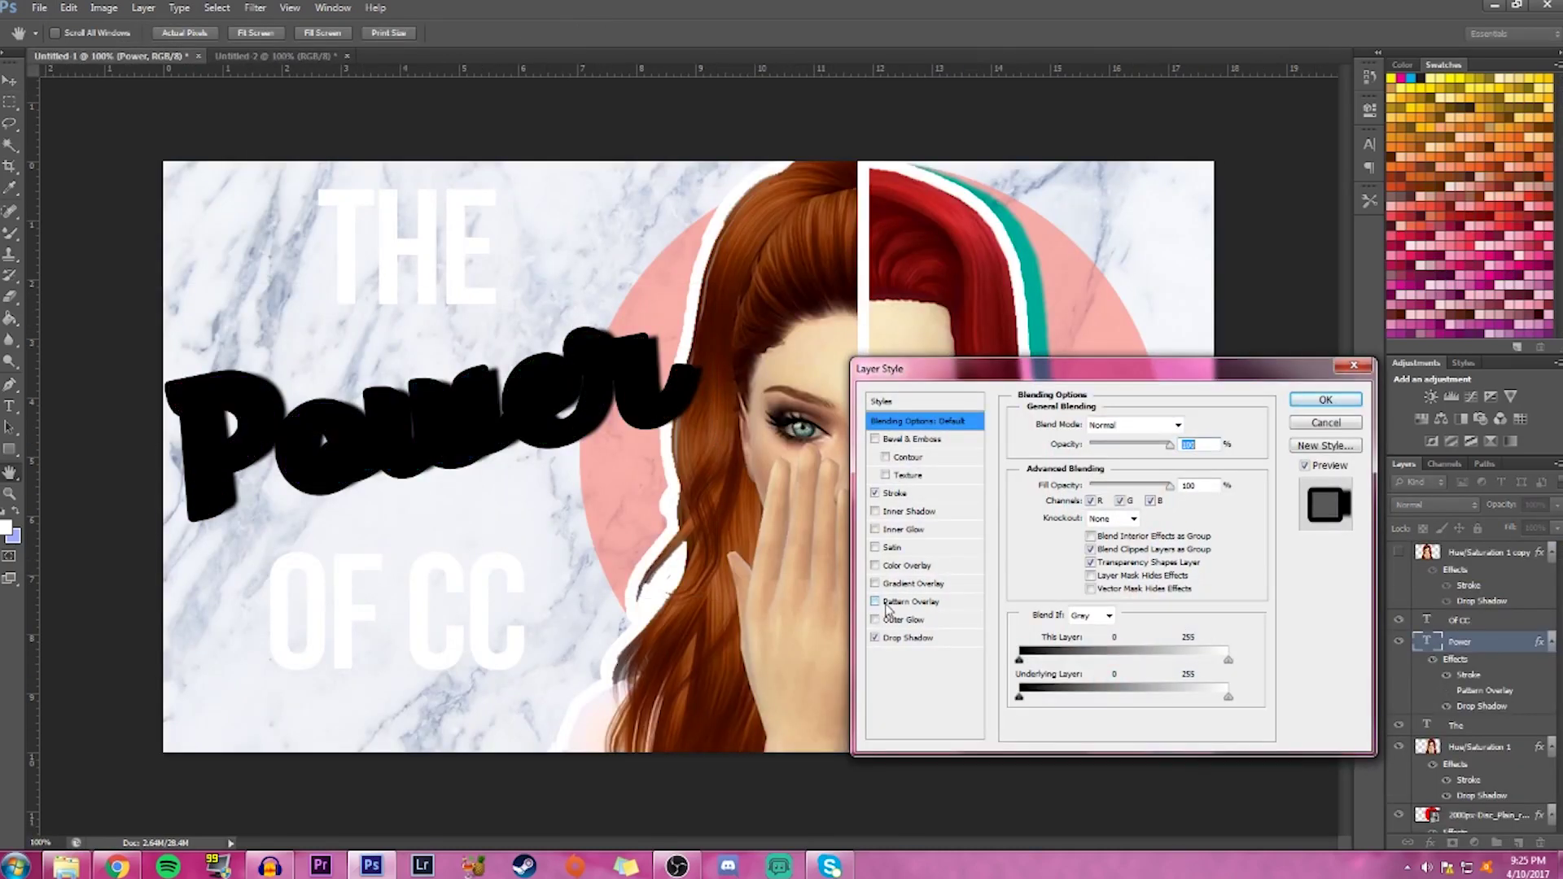
left_click(875, 603)
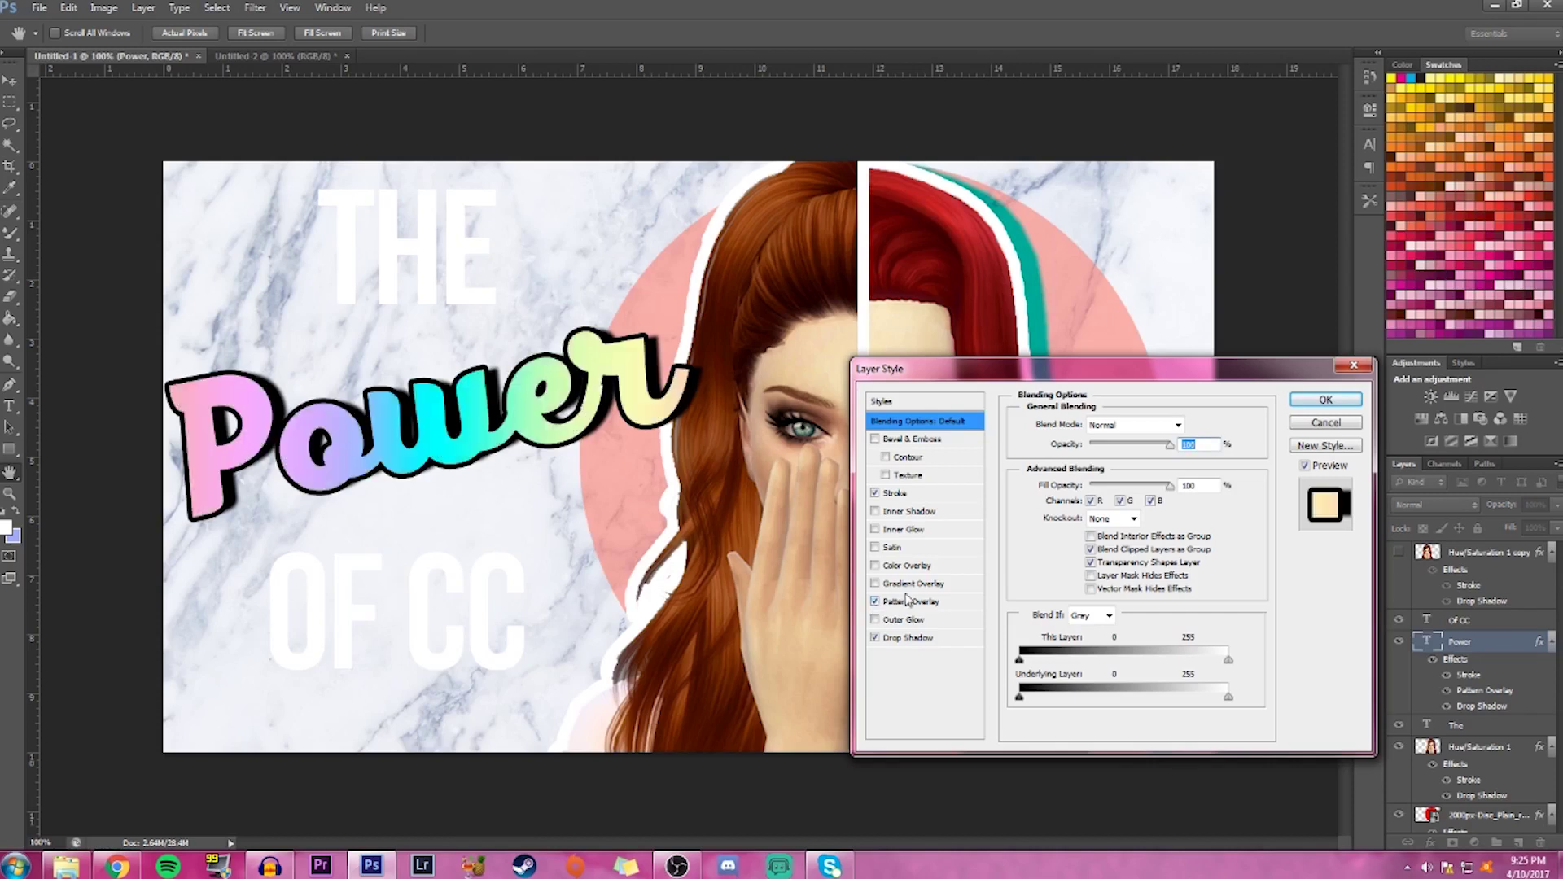
left_click(934, 609)
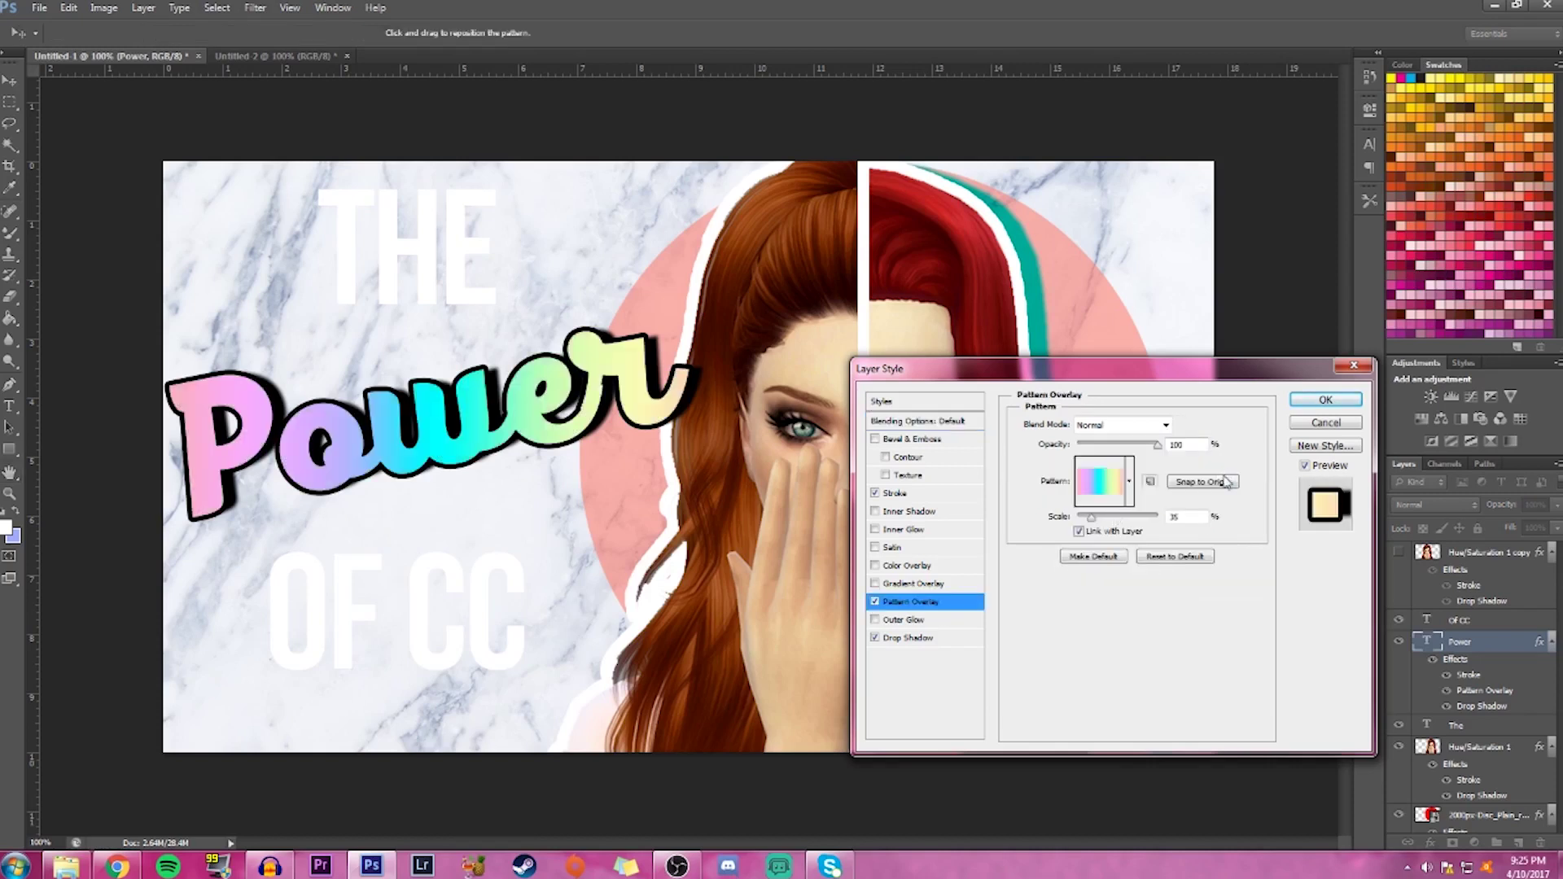
left_click(1119, 483)
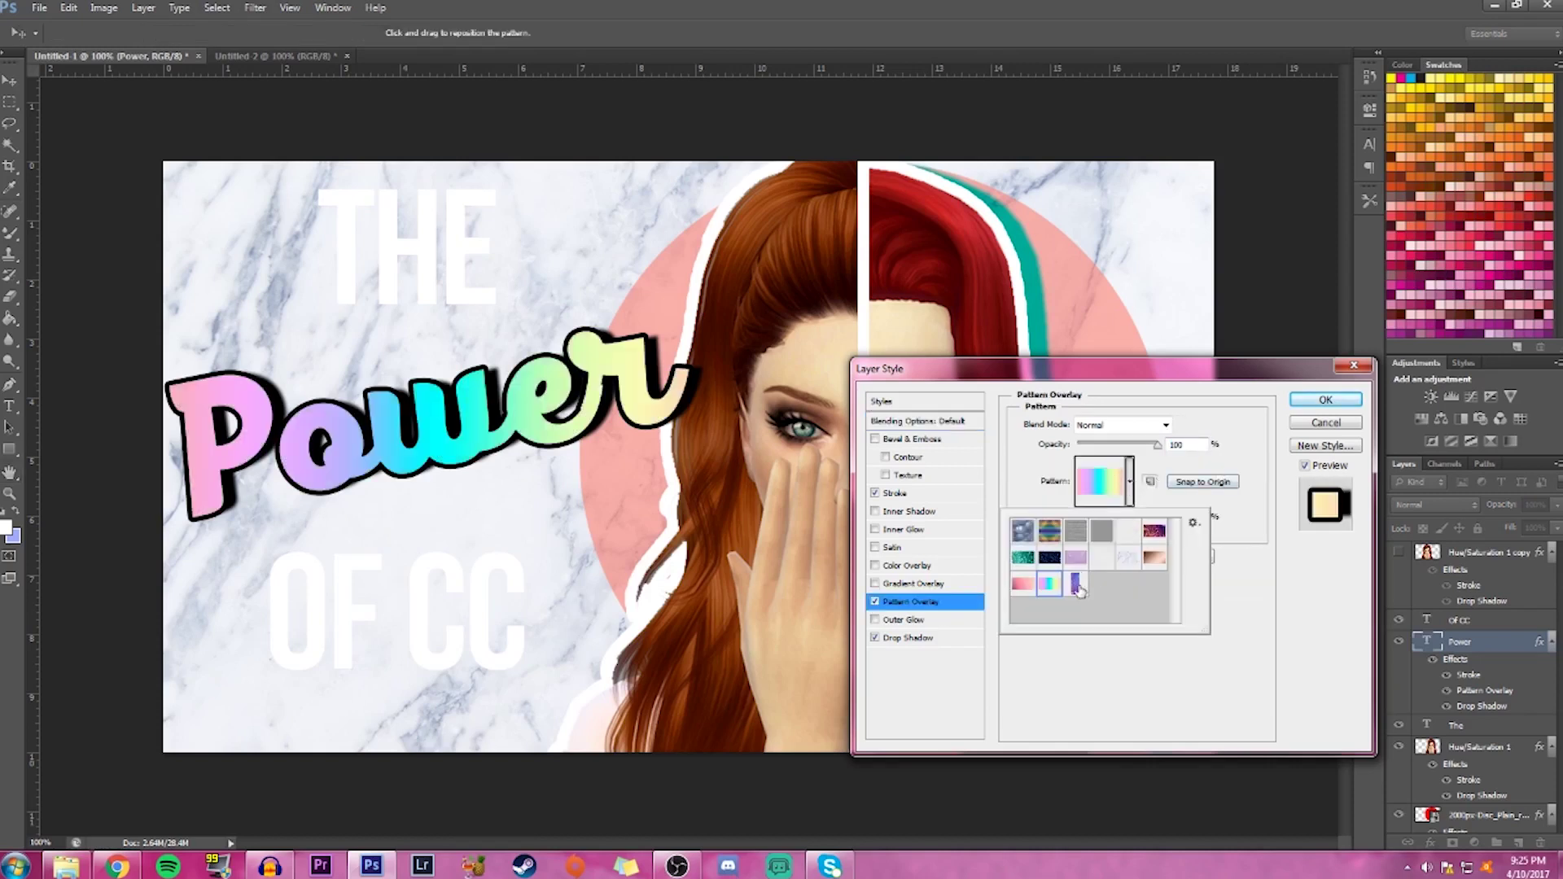
left_click(1232, 684)
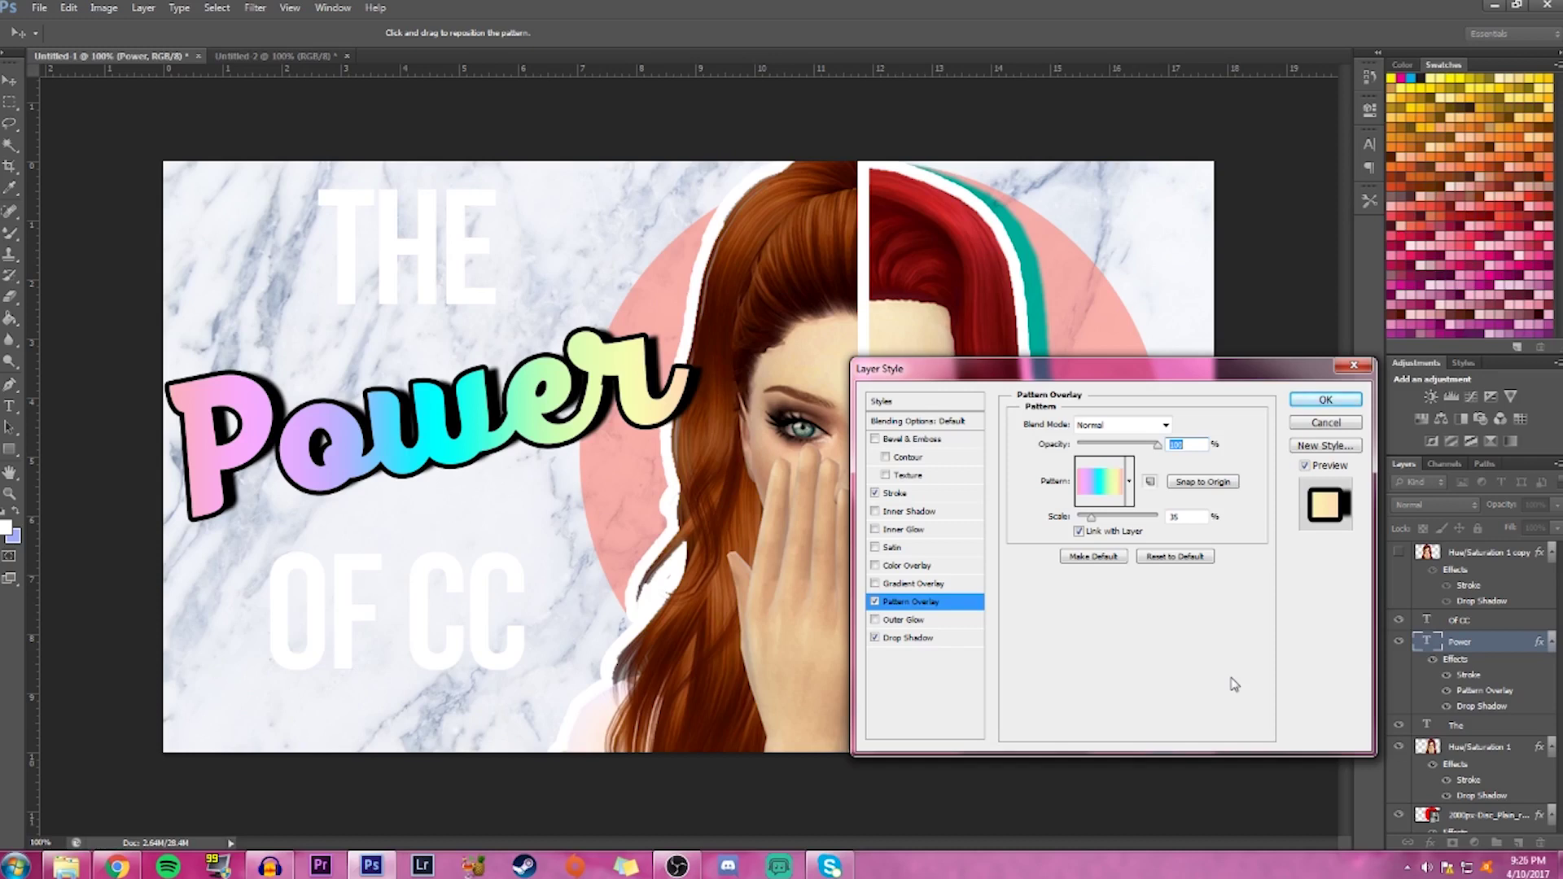
left_click(1347, 400)
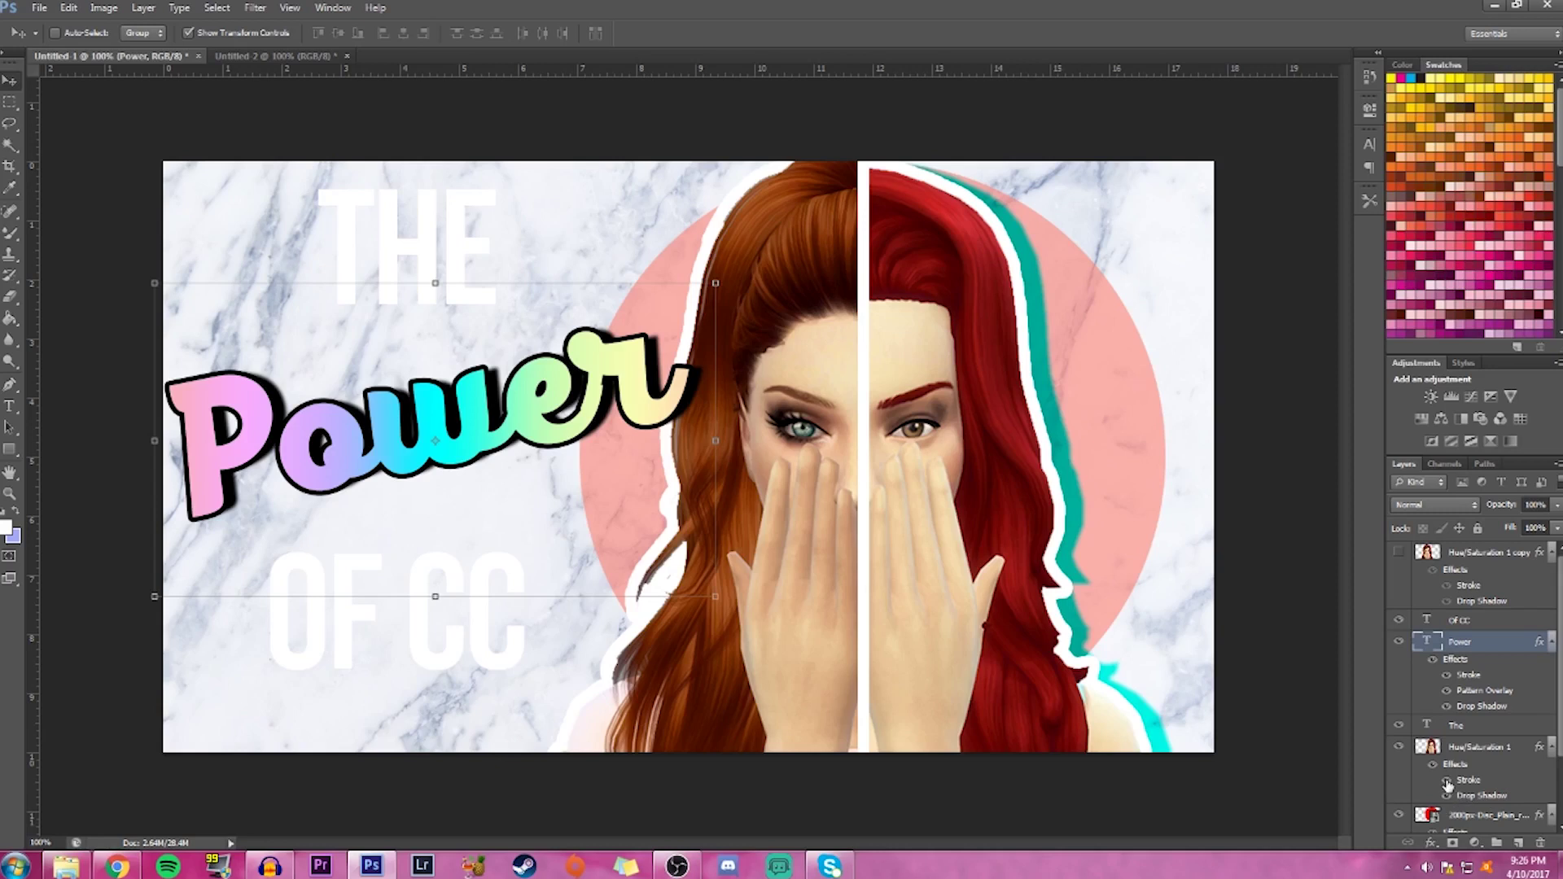
Change the drop shadow colour of the "Hue/Saturation 1" portrait layer to black (000000) and apply the layer style
left_click(1448, 796)
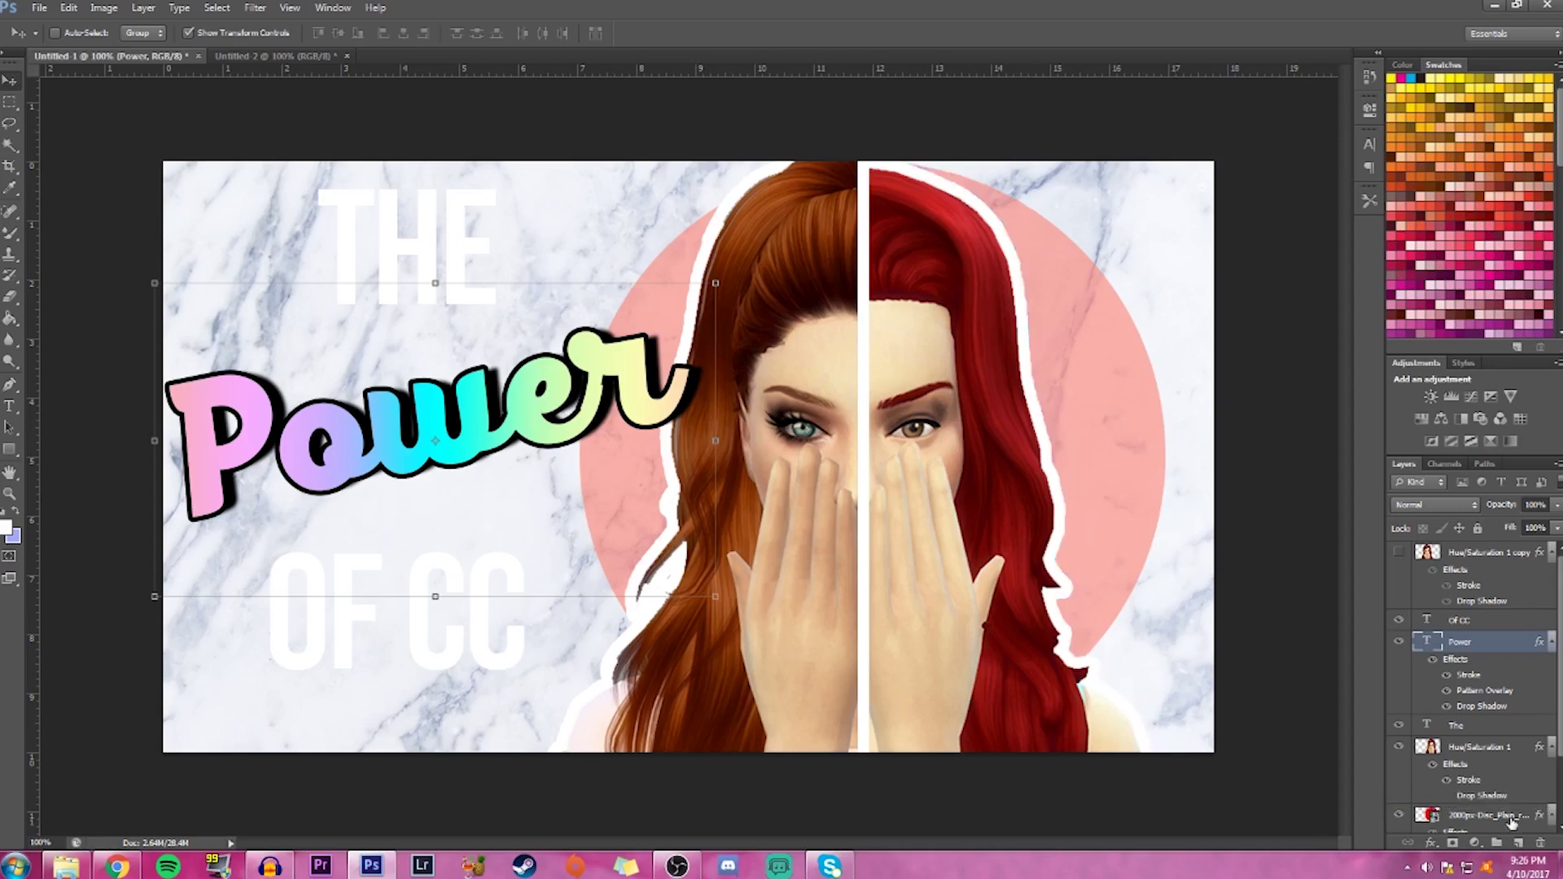
left_click(1455, 803)
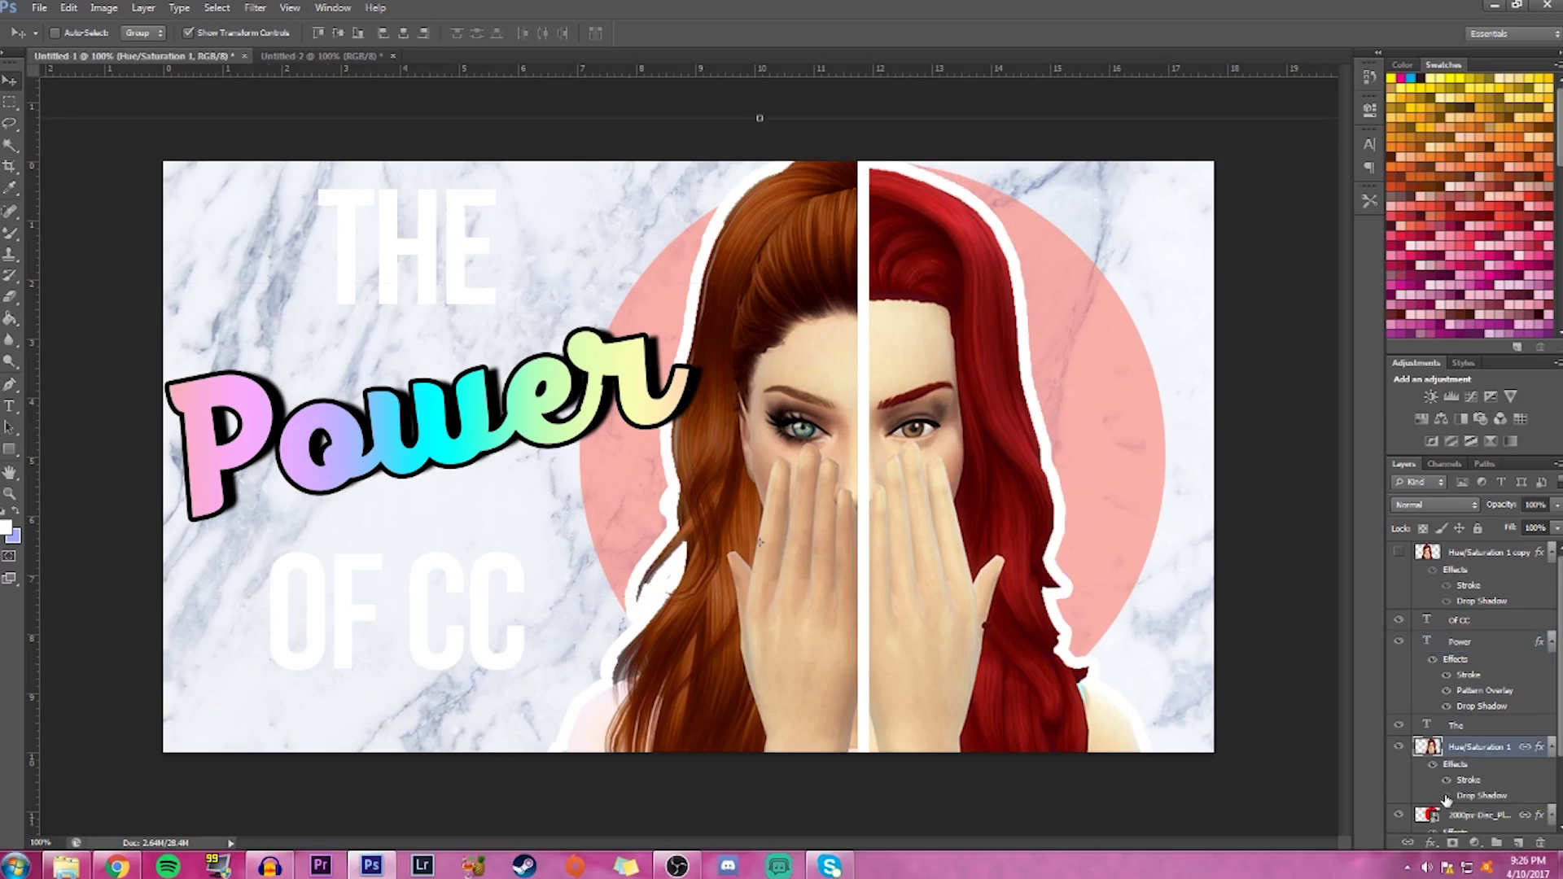
left_click(1448, 796)
double_click(1477, 796)
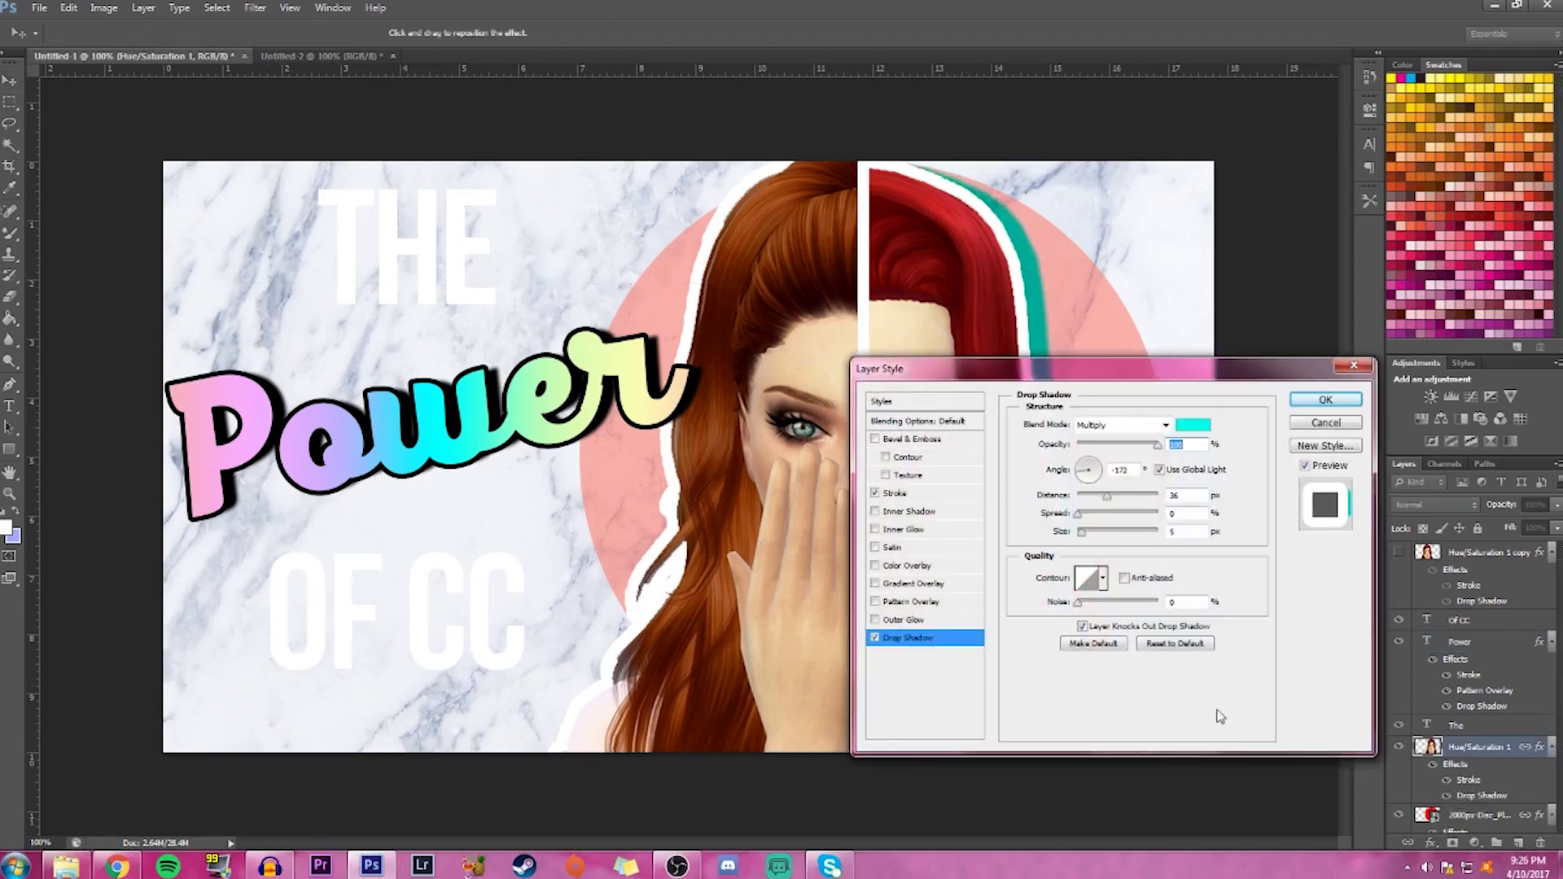
left_click(1193, 424)
left_click_drag(968, 598, 862, 798)
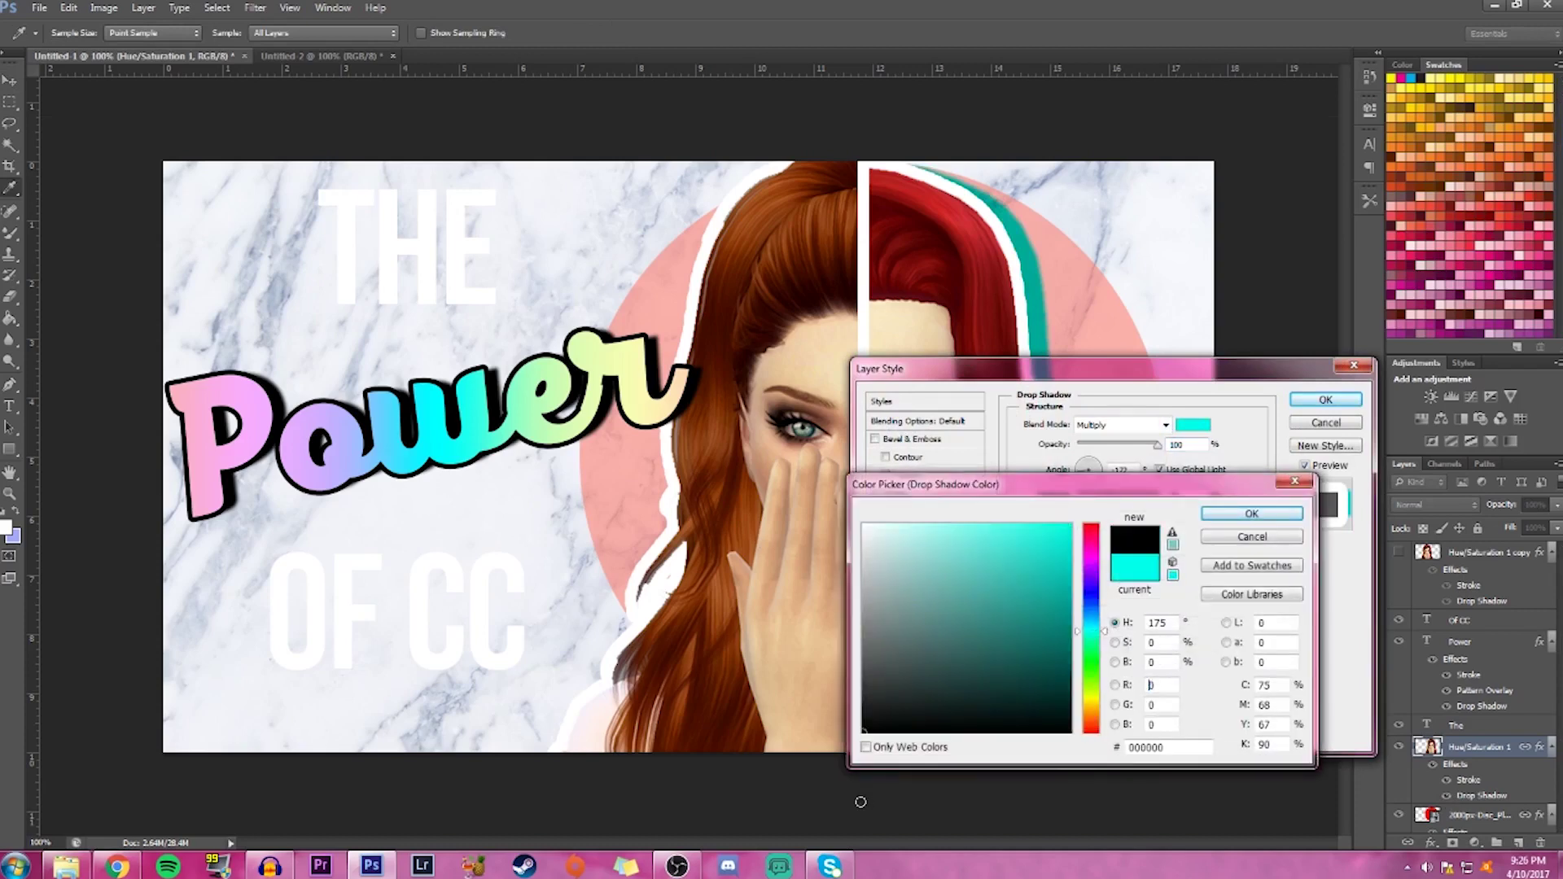
left_click(1245, 512)
left_click(1325, 400)
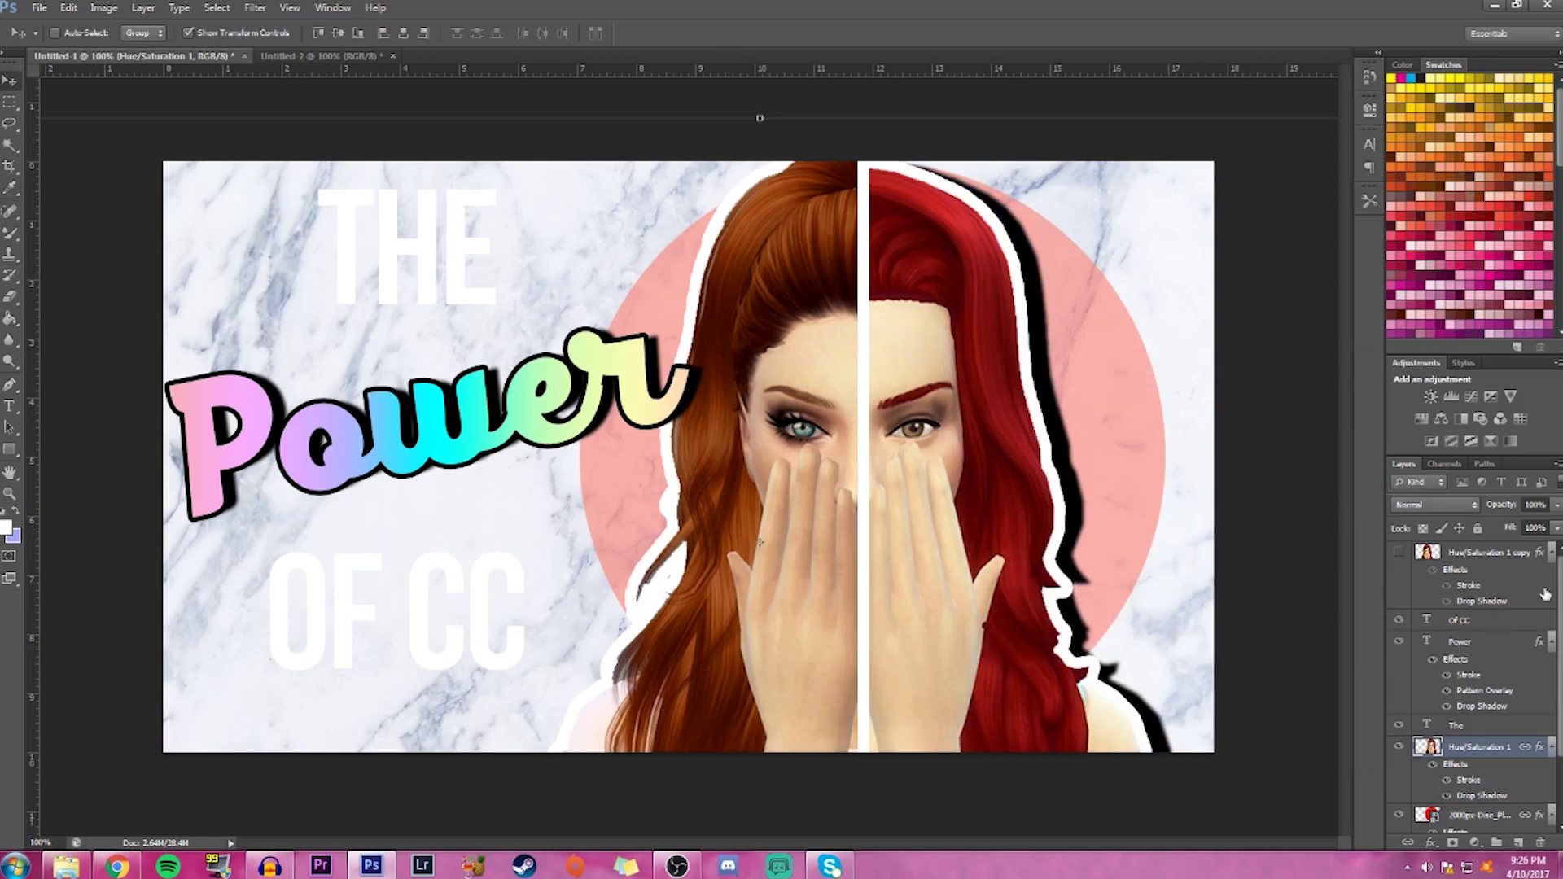
Add a black (000000) outside stroke to the "The" text layer and make it slightly thicker than the default
left_click(1477, 728)
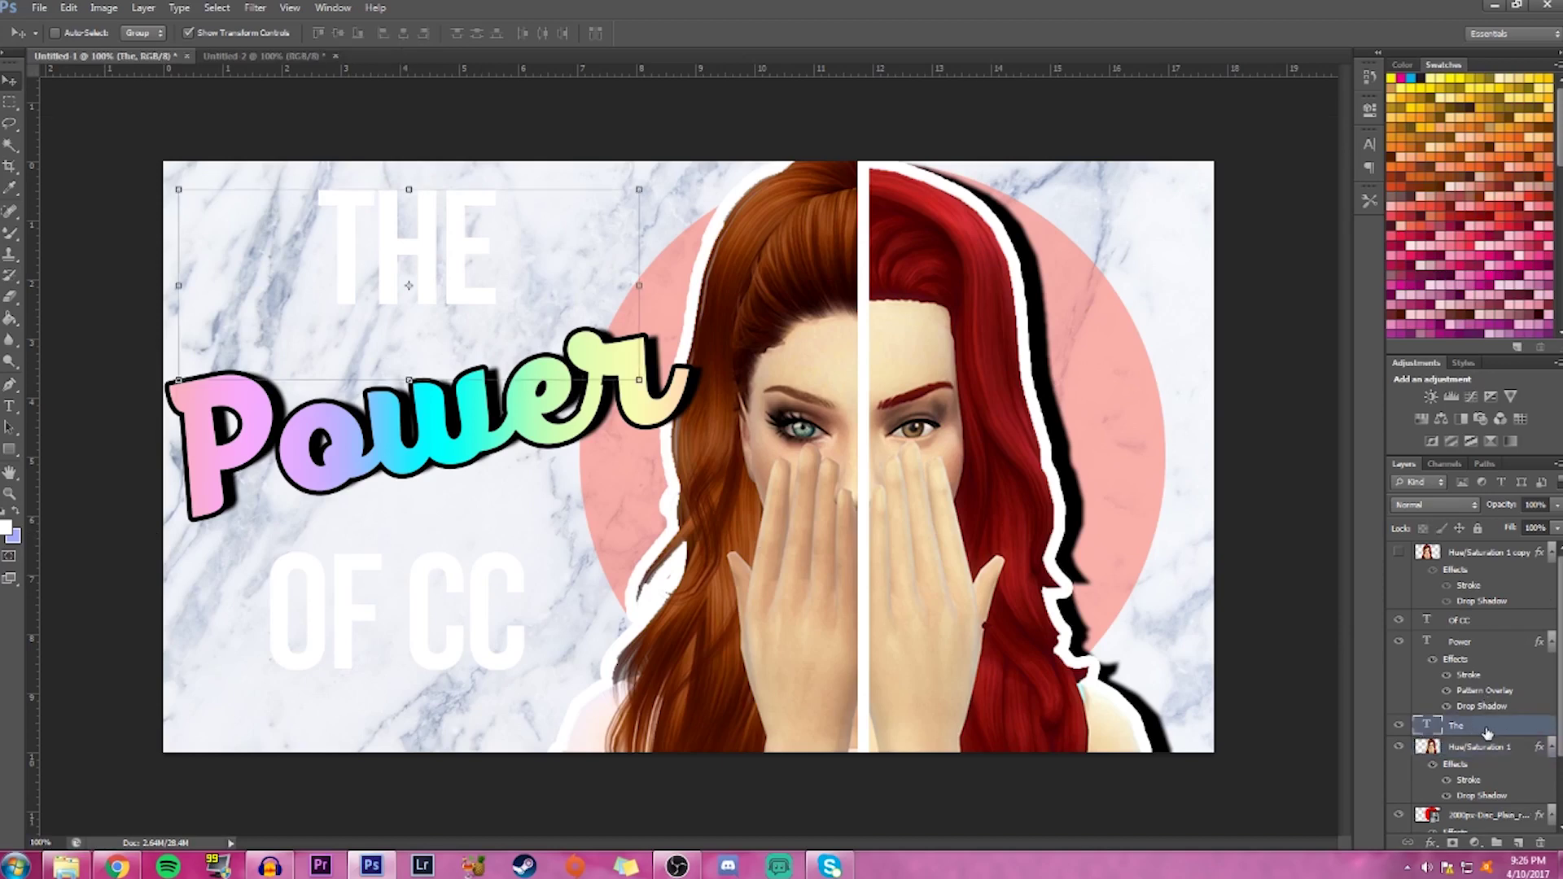
double_click(1477, 732)
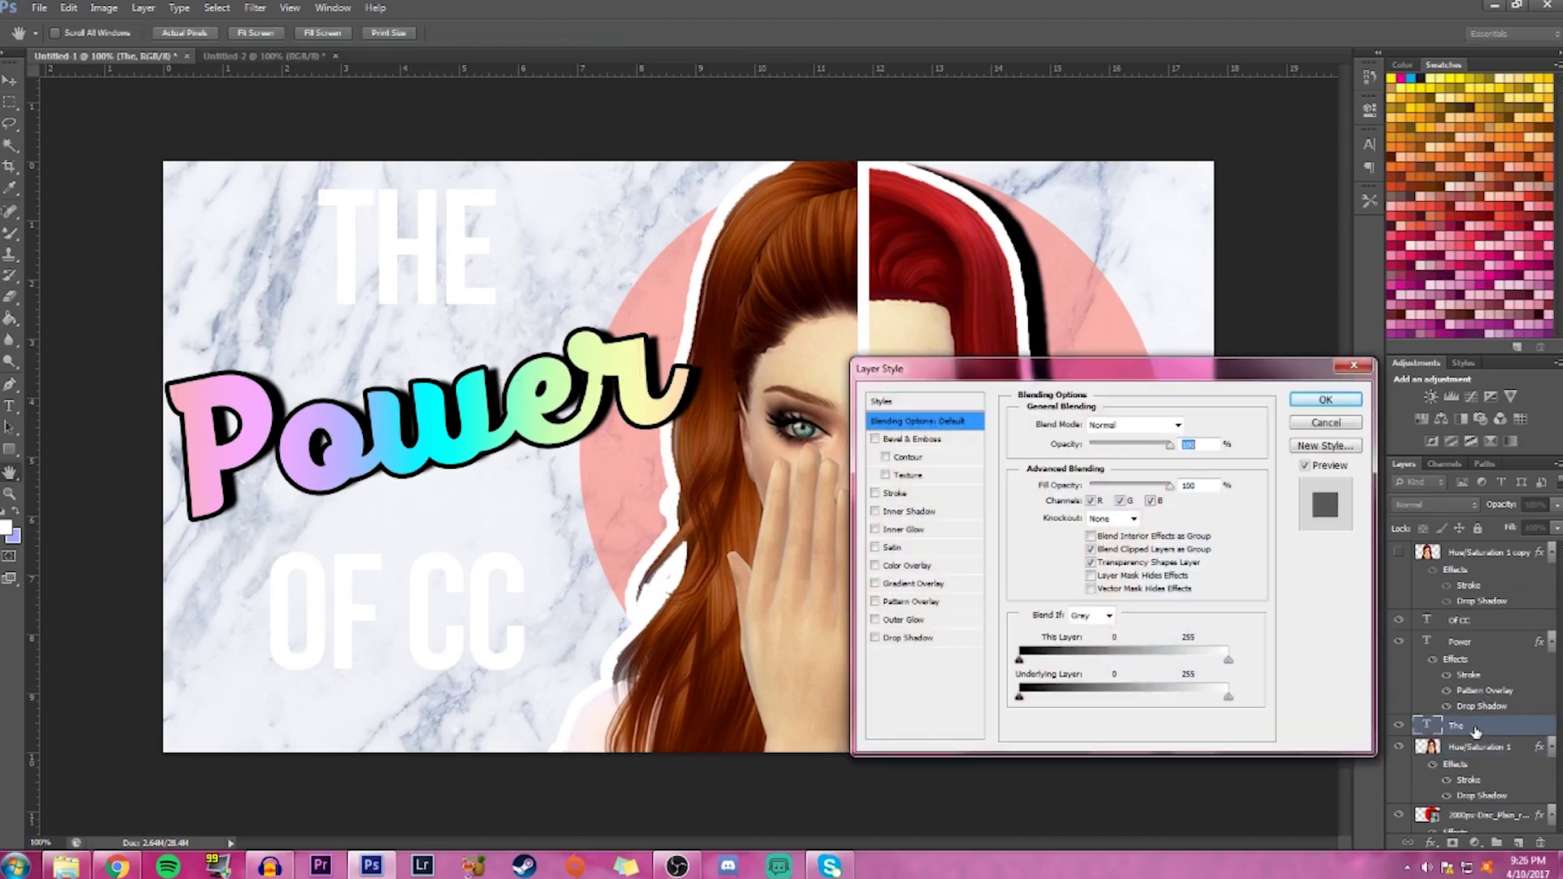
left_click(894, 494)
left_click(1047, 542)
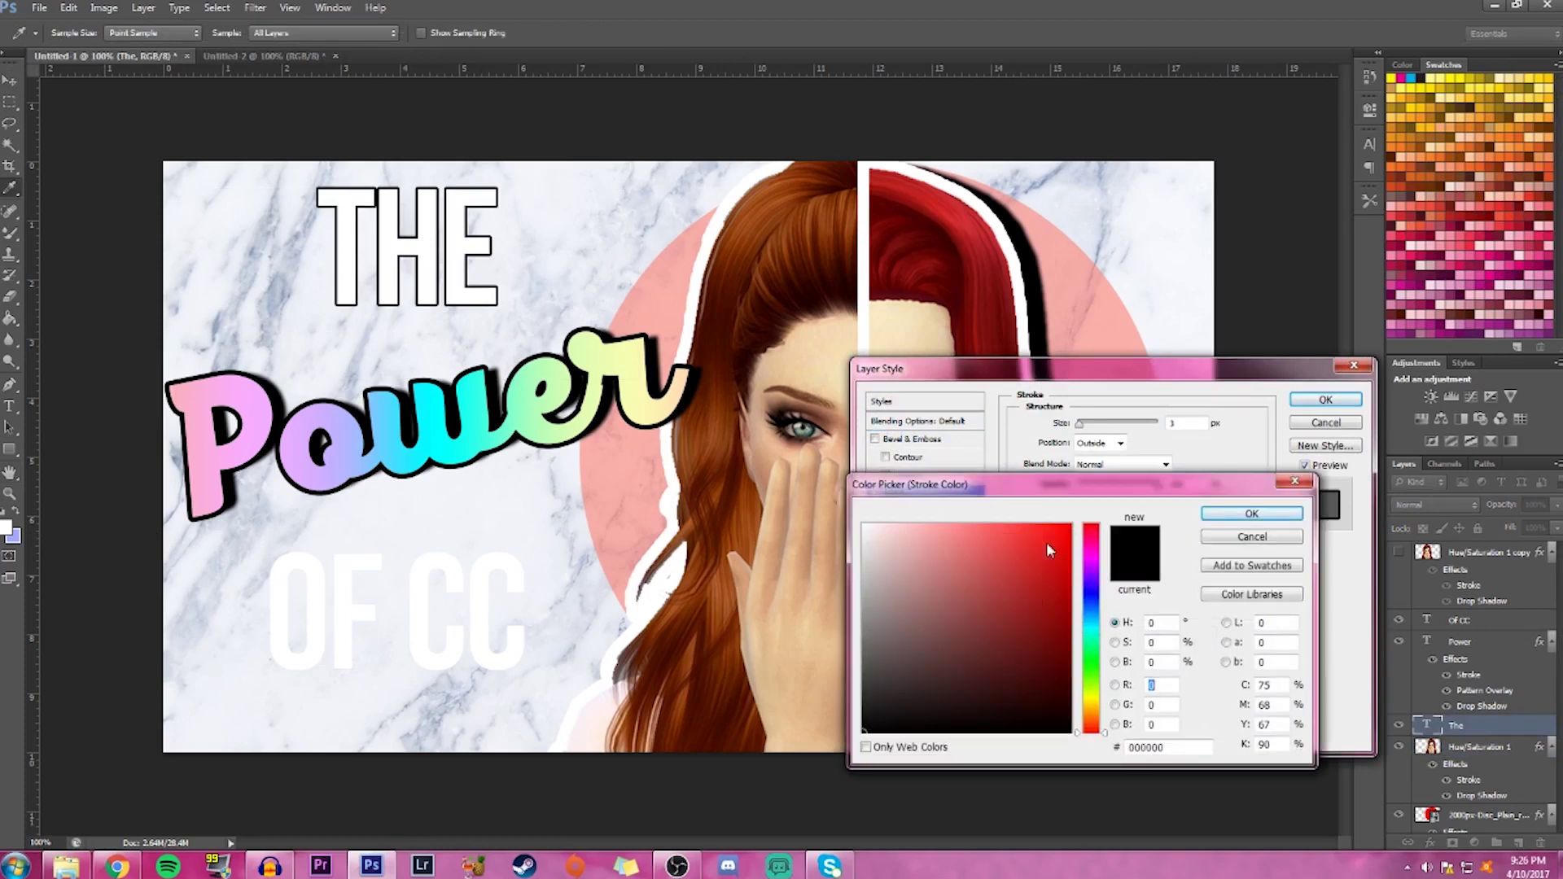
left_click(1251, 514)
mouse_move(1079, 424)
left_mouse_down()
mouse_move(1107, 432)
mouse_move(1083, 431)
left_mouse_up()
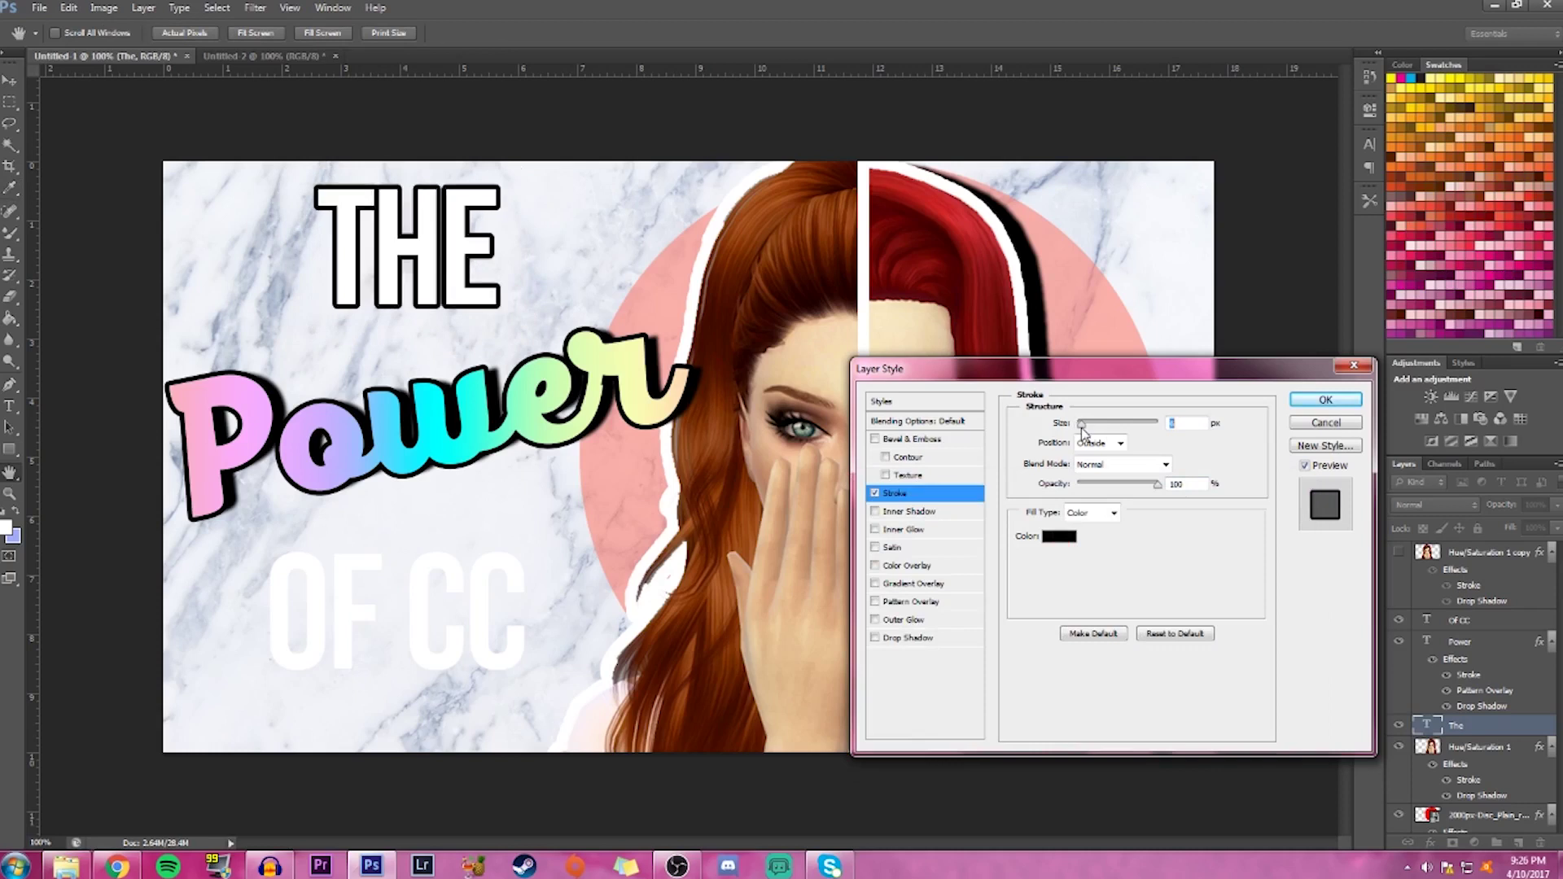
left_click(1325, 400)
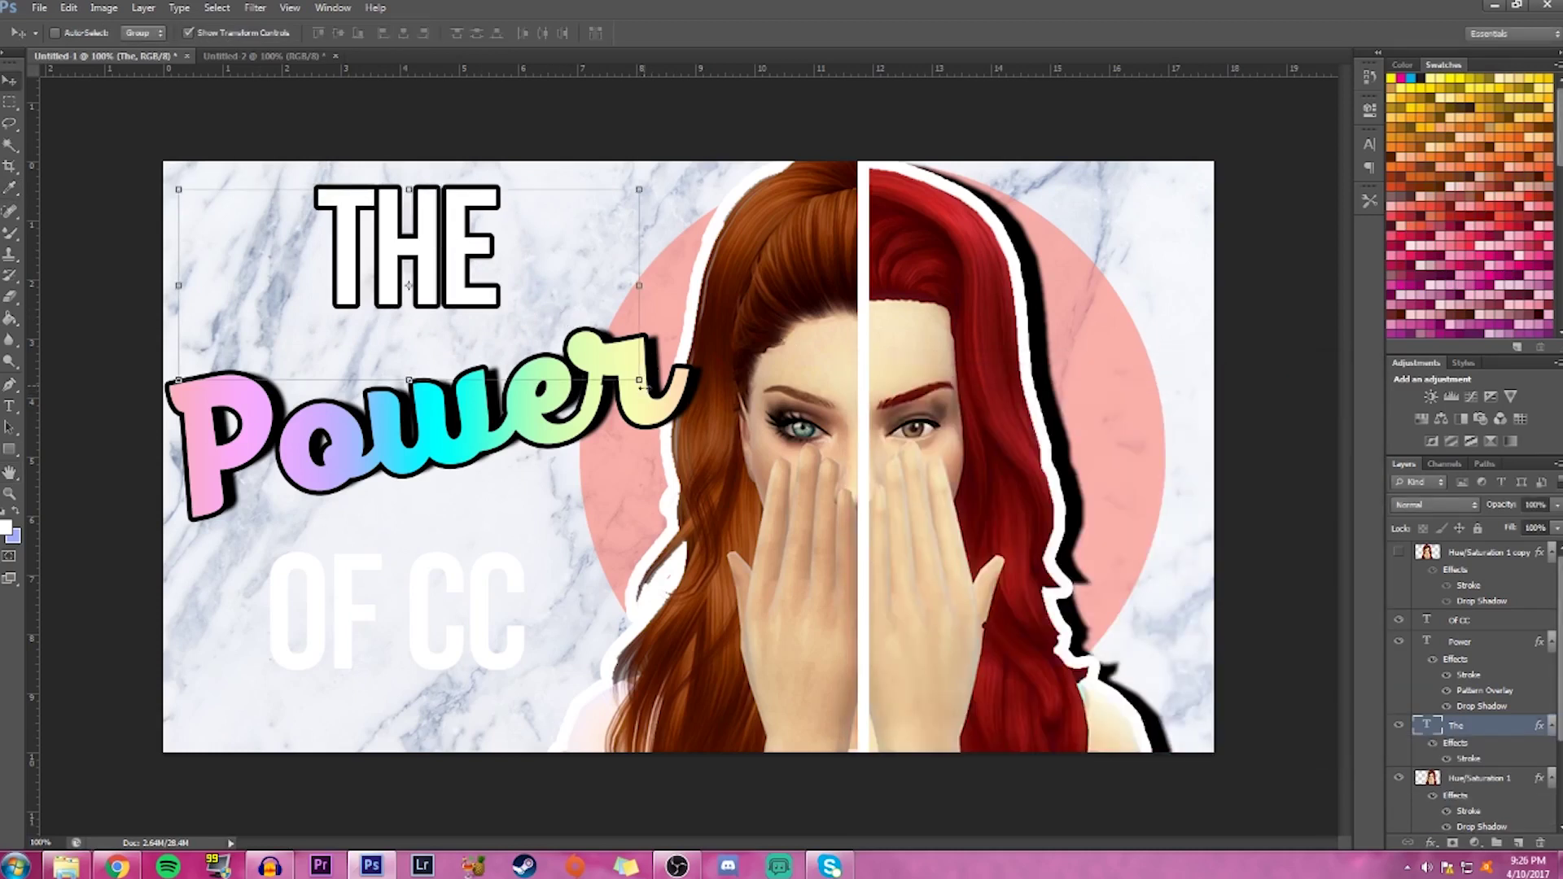
Enlarge the "The" text and shift it so it sits just above the "Power" lettering
left_click_drag(639, 381, 746, 420)
left_click_drag(474, 257, 387, 268)
left_click(817, 33)
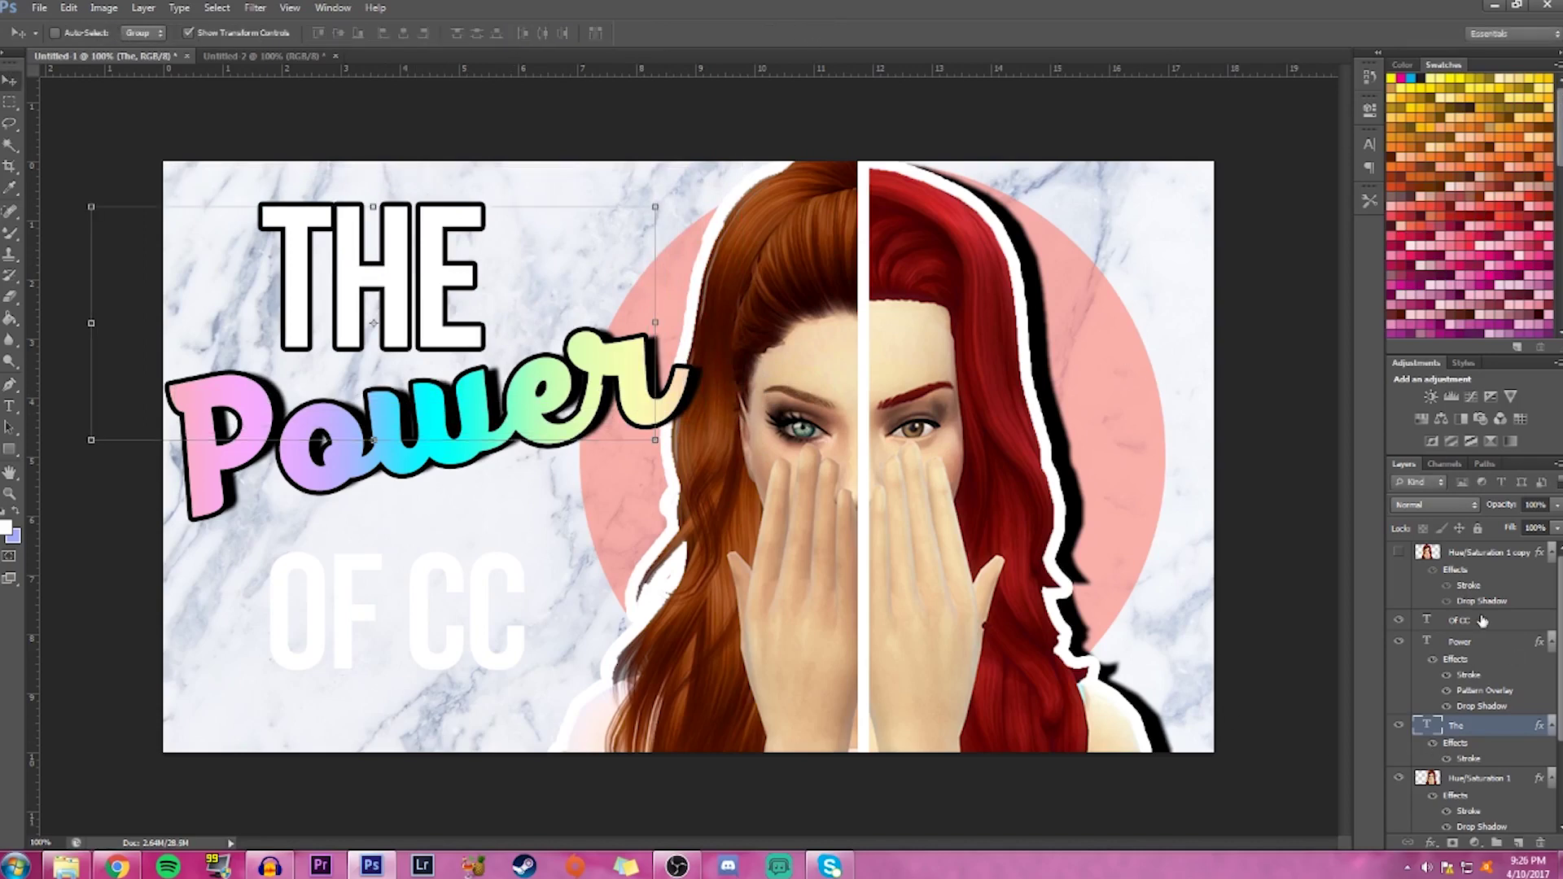
Give the "Of CC" text layer a black outside stroke, thickened to match the outline of "The"
left_click(1514, 621)
double_click(1521, 626)
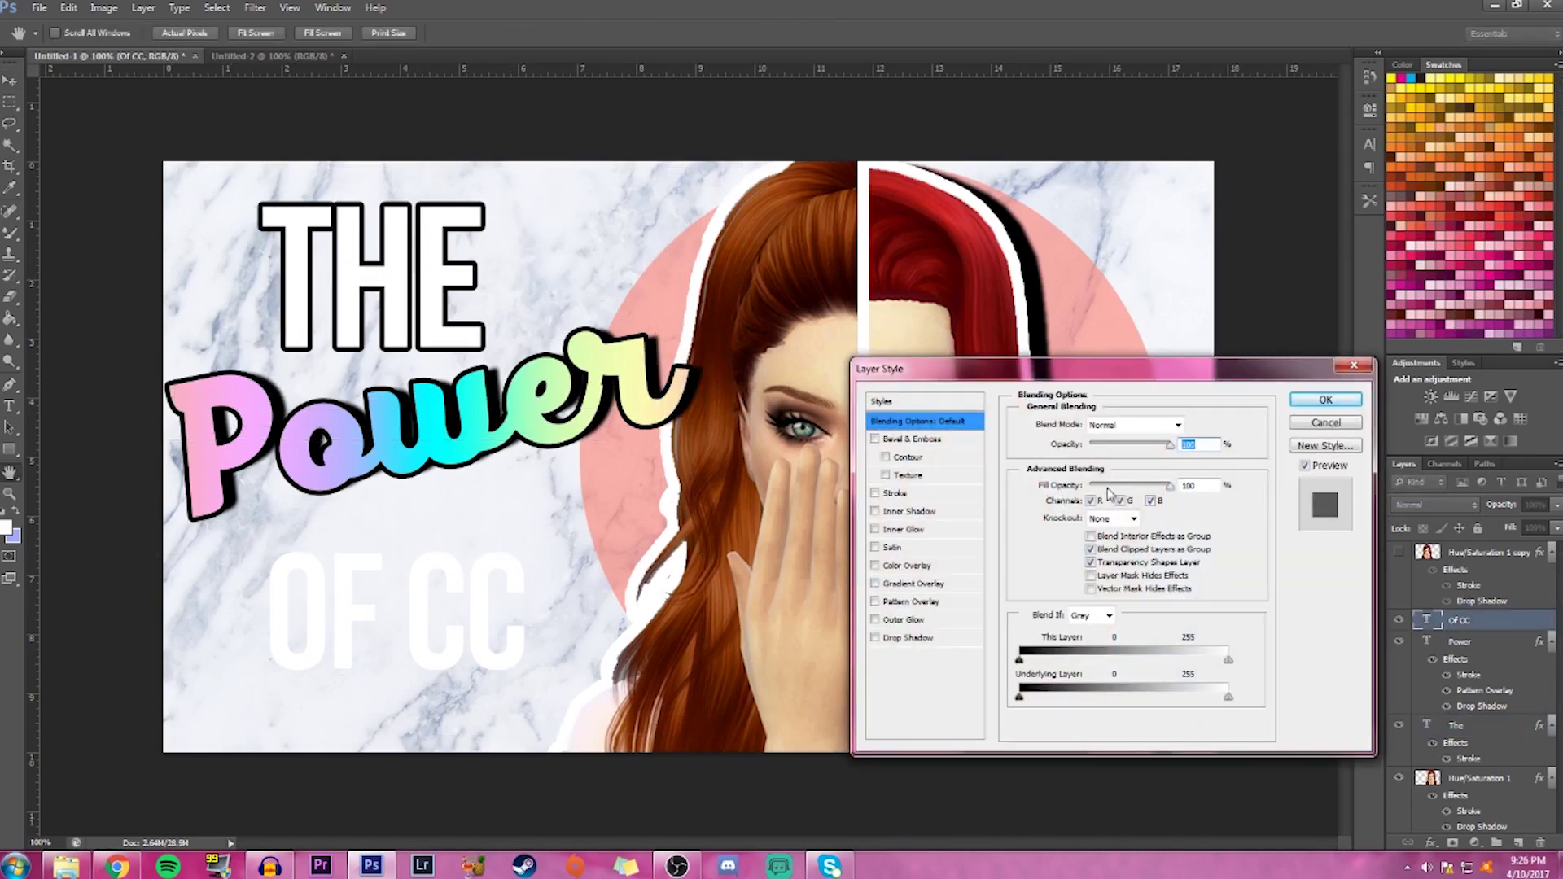
left_click(936, 493)
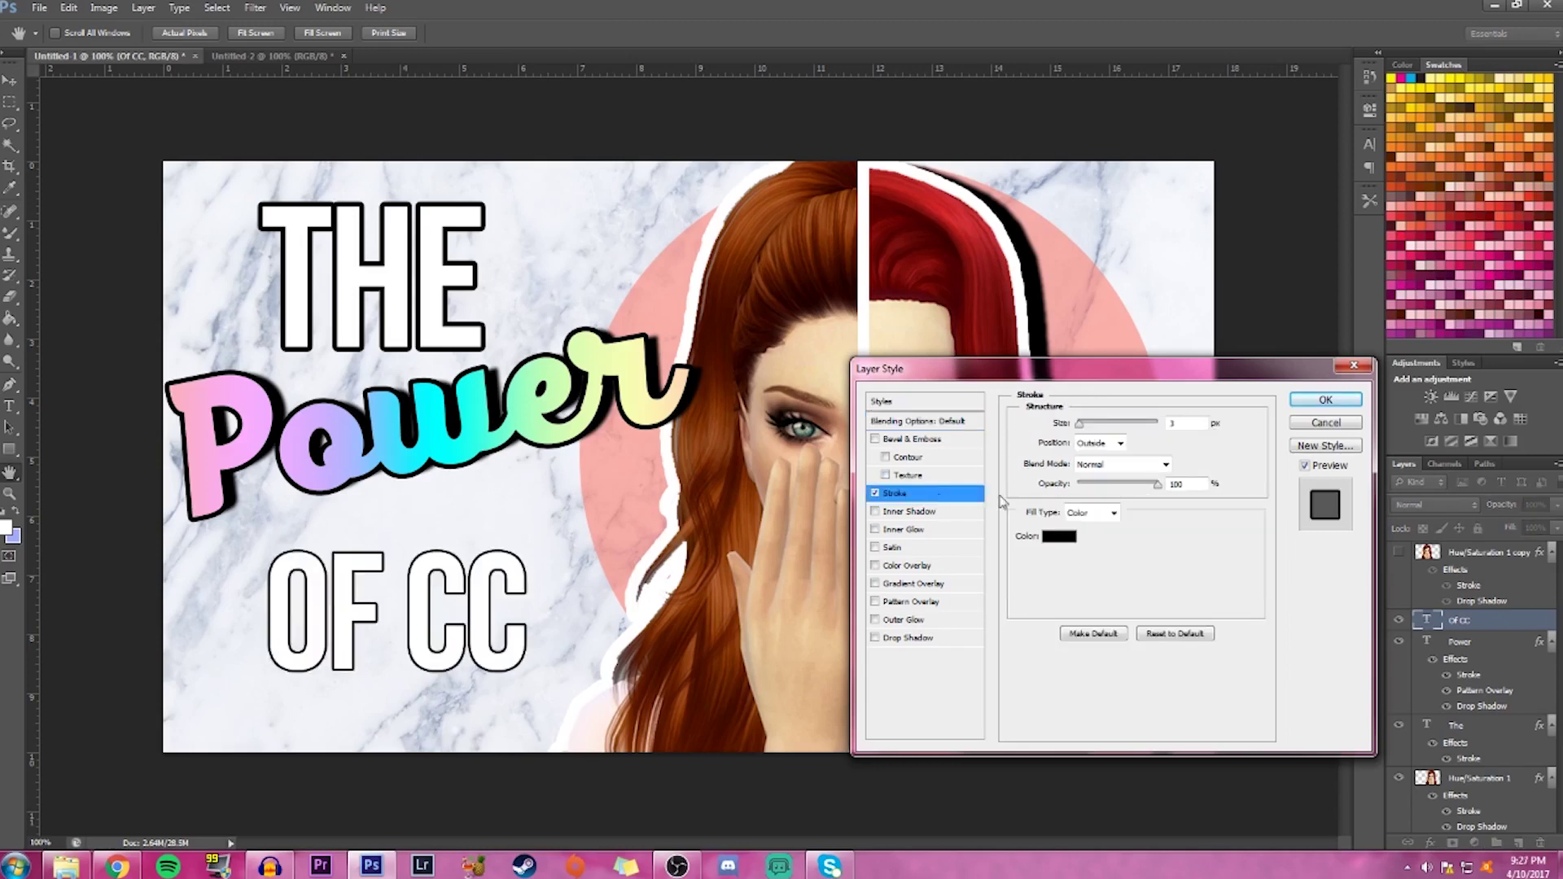
left_click(1065, 539)
left_click(1242, 516)
left_click_drag(1079, 429, 1084, 432)
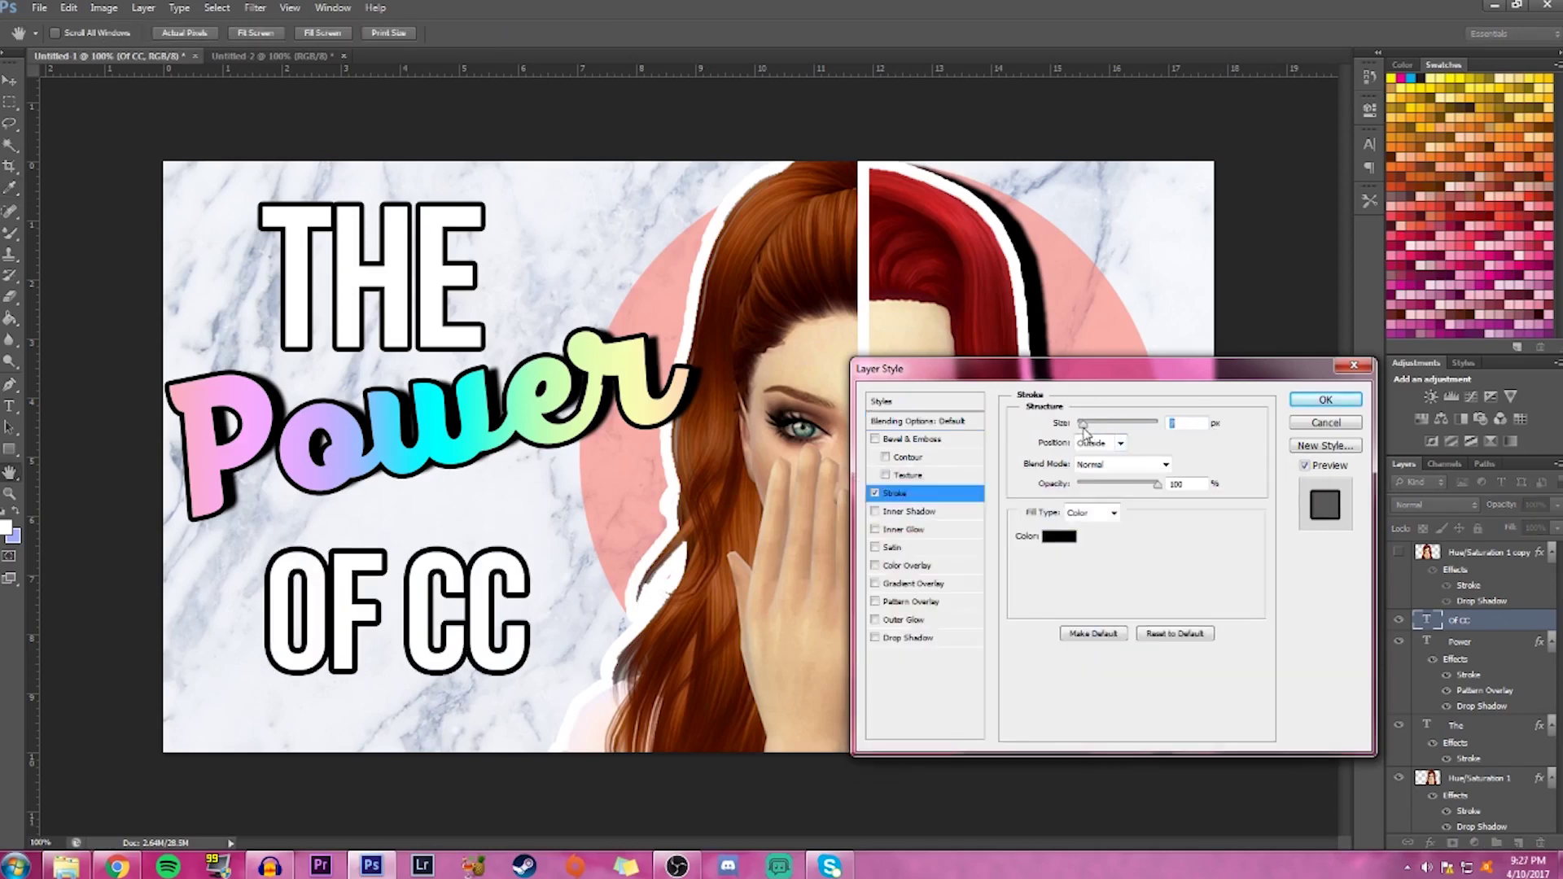
left_click(1325, 399)
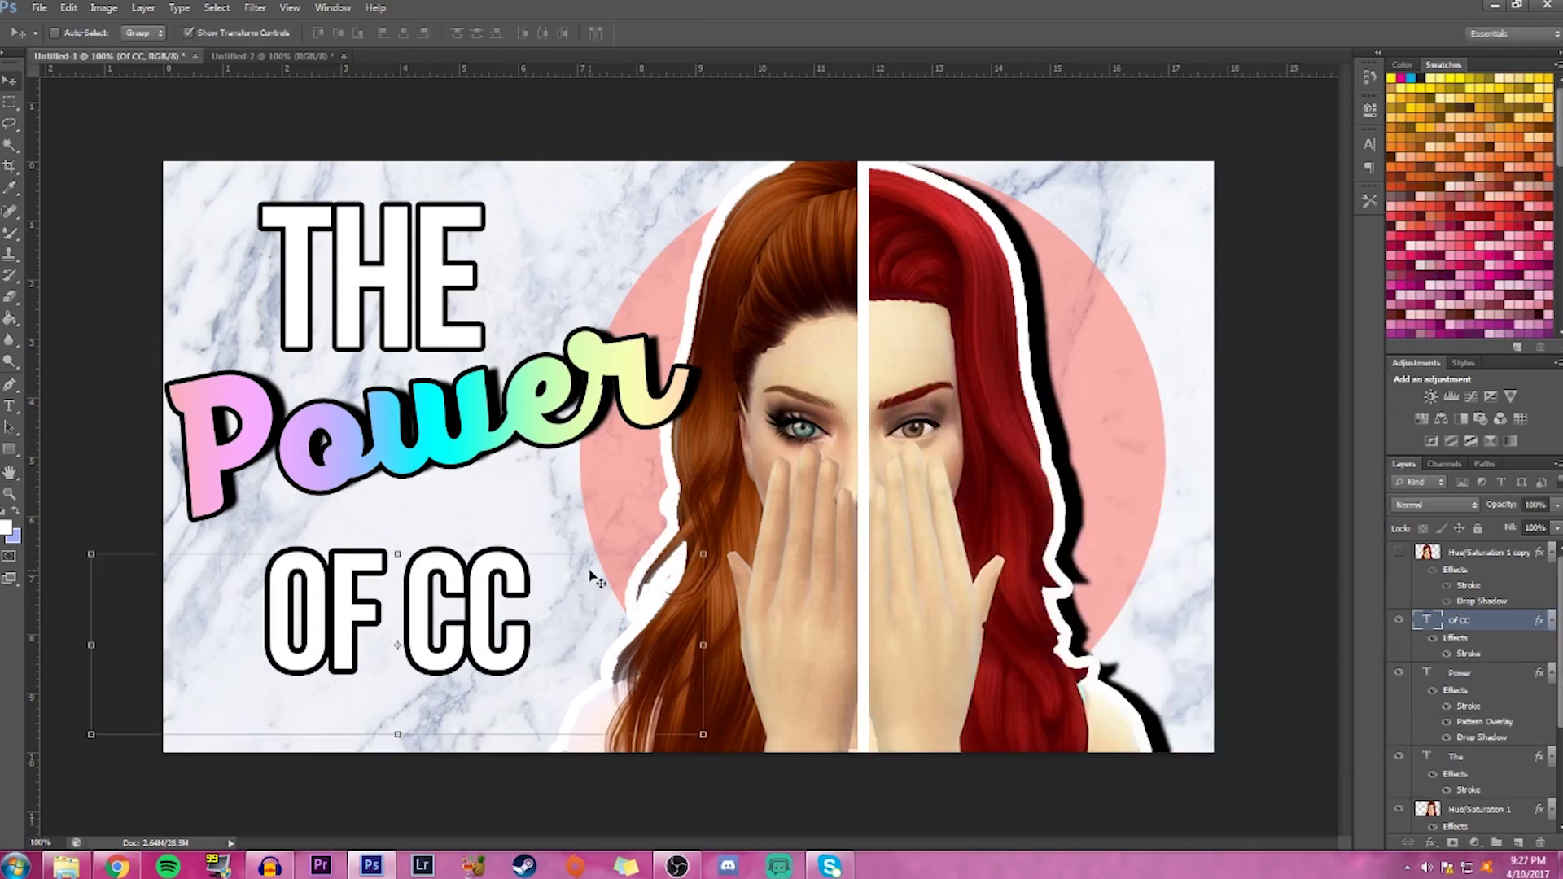
Scale the "Of CC" text to about 120%, rotate it about 13° clockwise and position it beneath "Power"
left_click(707, 550)
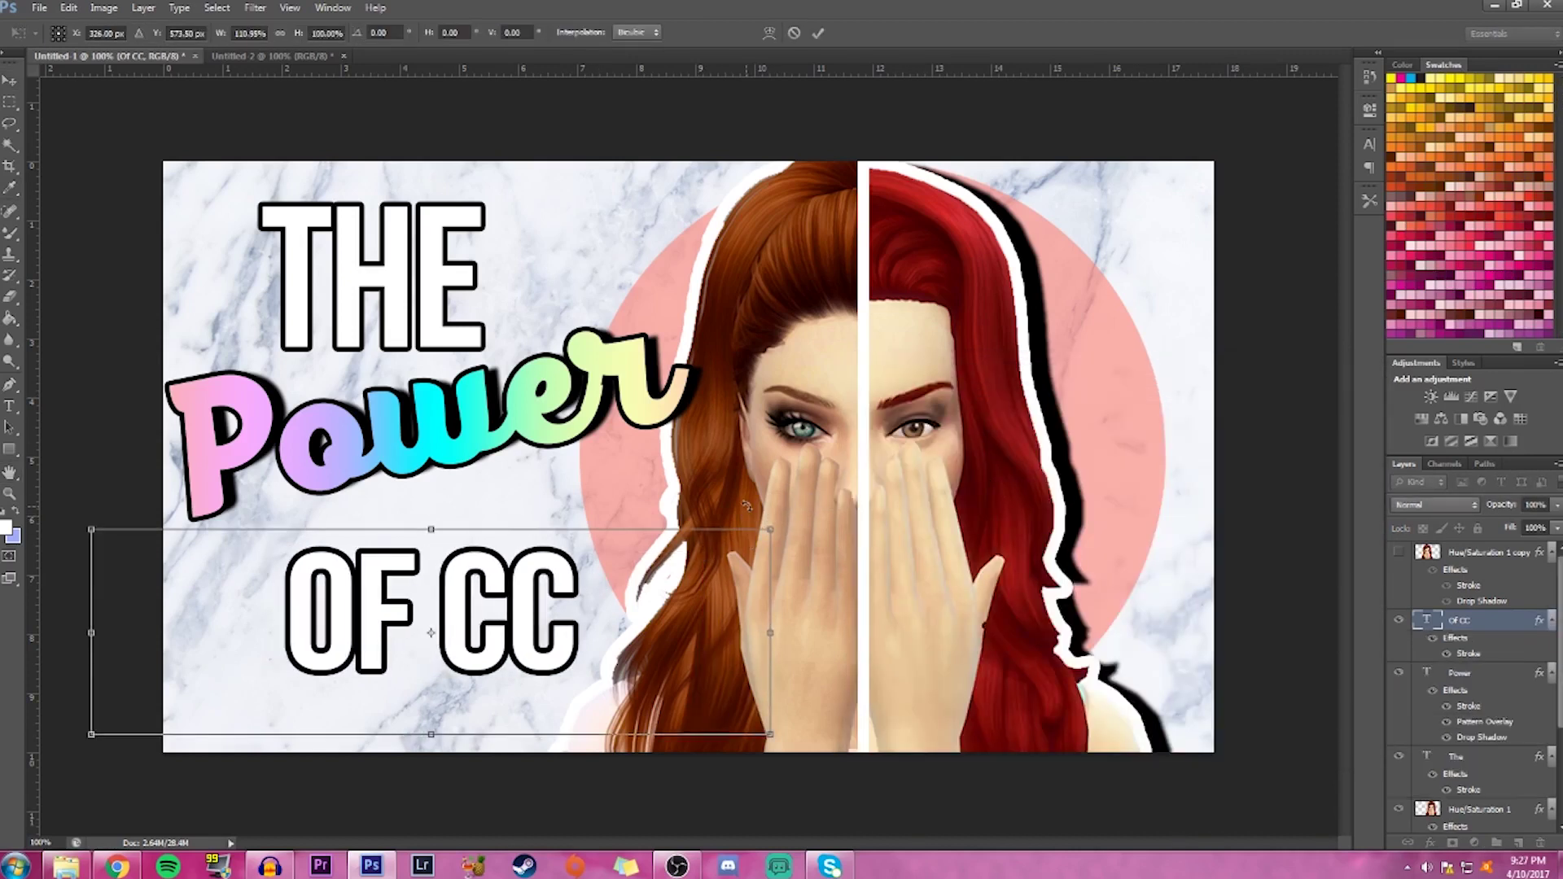
left_click_drag(705, 531, 818, 461)
left_click_drag(440, 587, 408, 602)
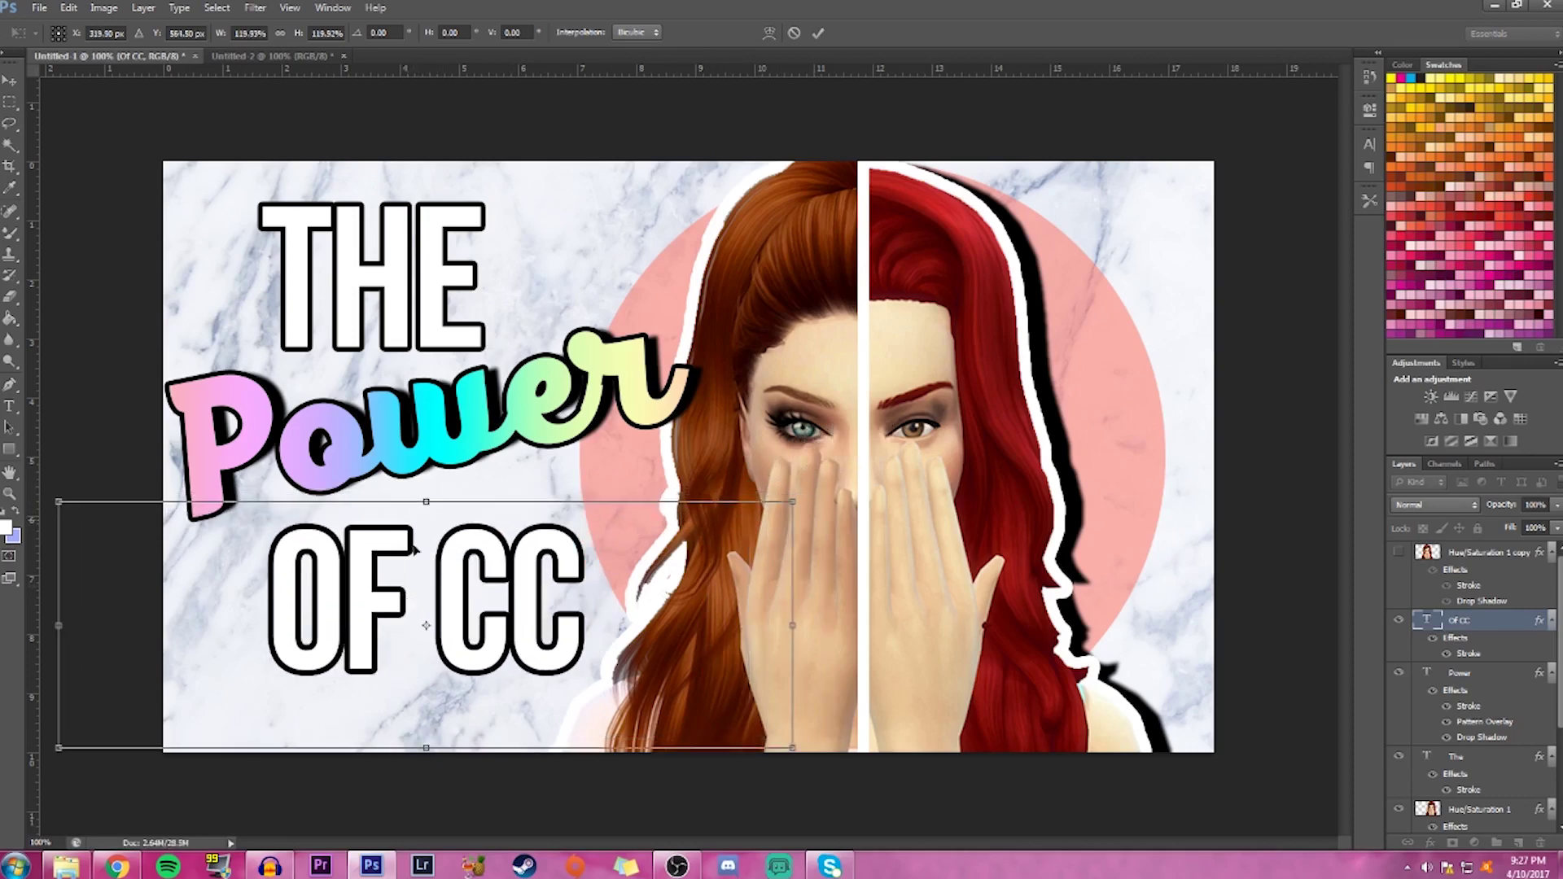
left_click_drag(427, 486, 472, 461)
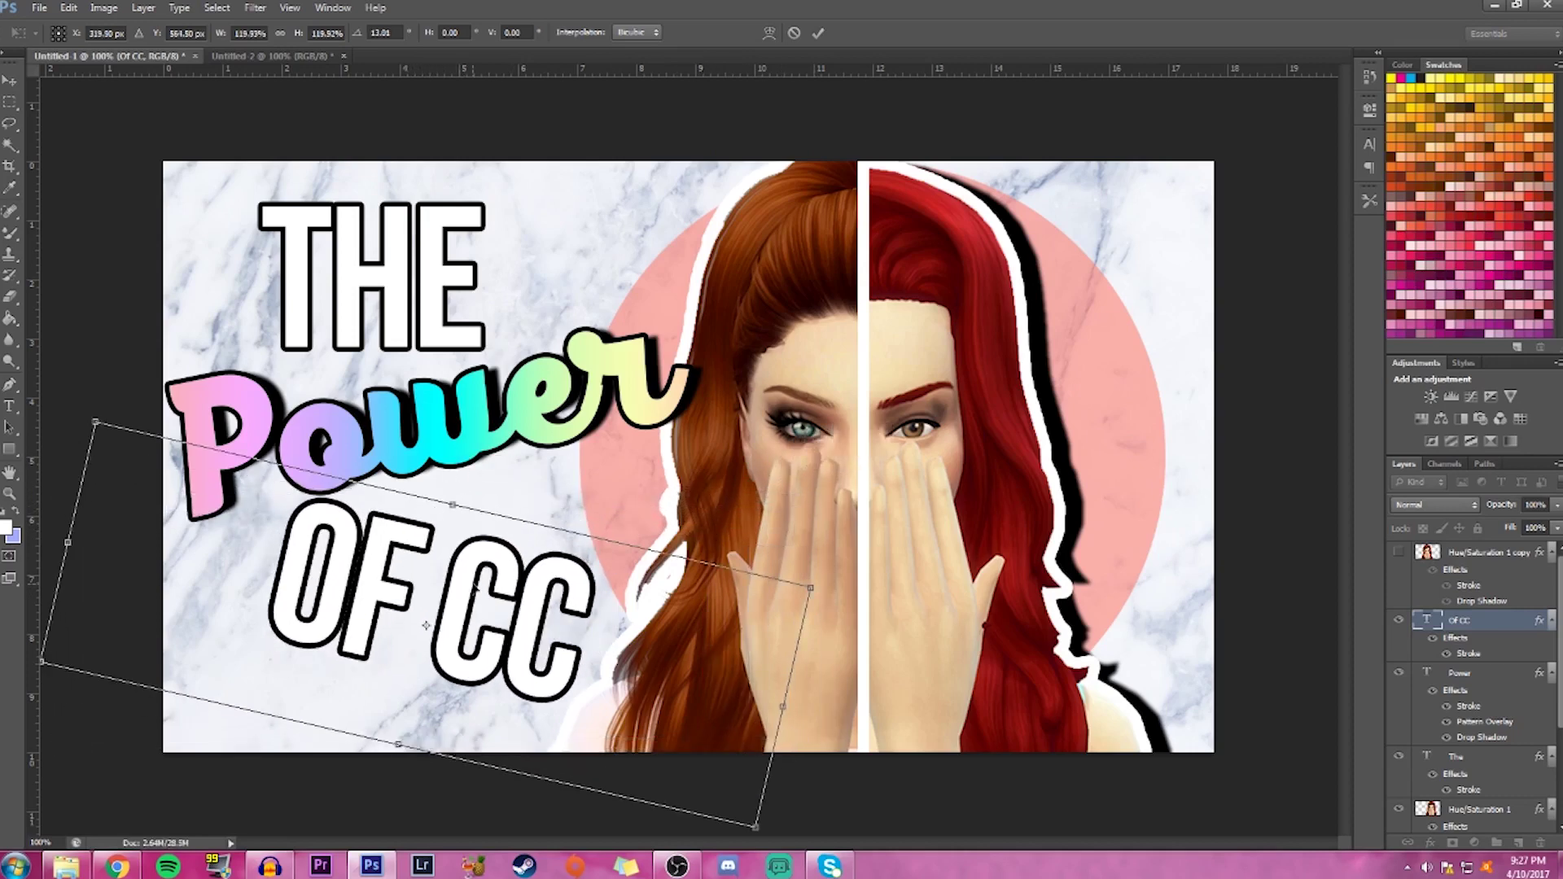
left_click_drag(480, 551, 467, 561)
left_click(817, 33)
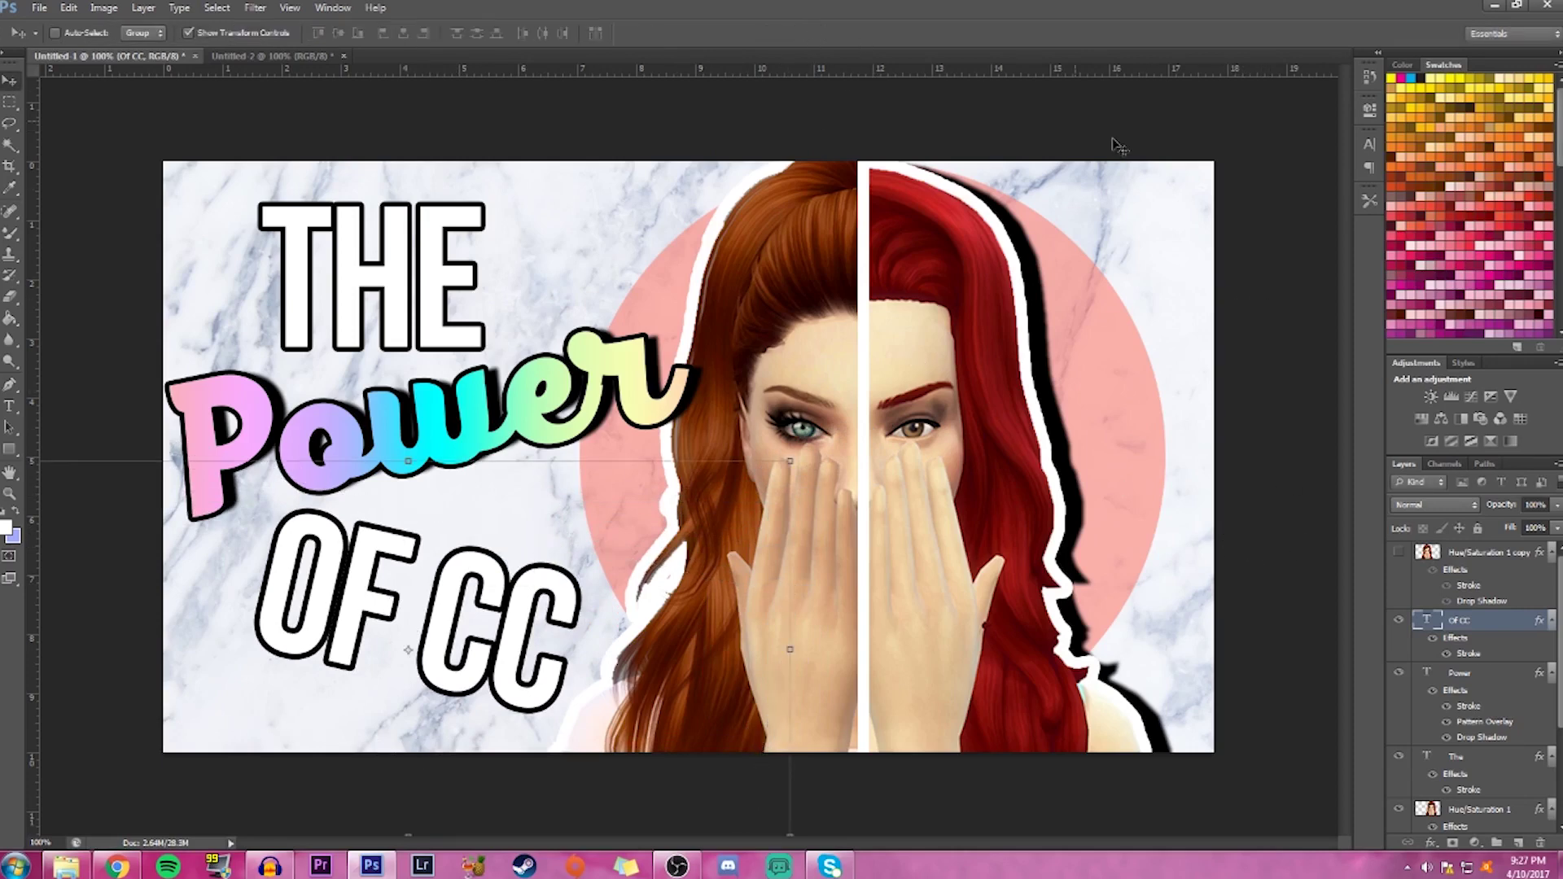
Enlarge the layer list so the whole layer stack fits, and deselect all layers
scroll(1558, 642, "down", 4)
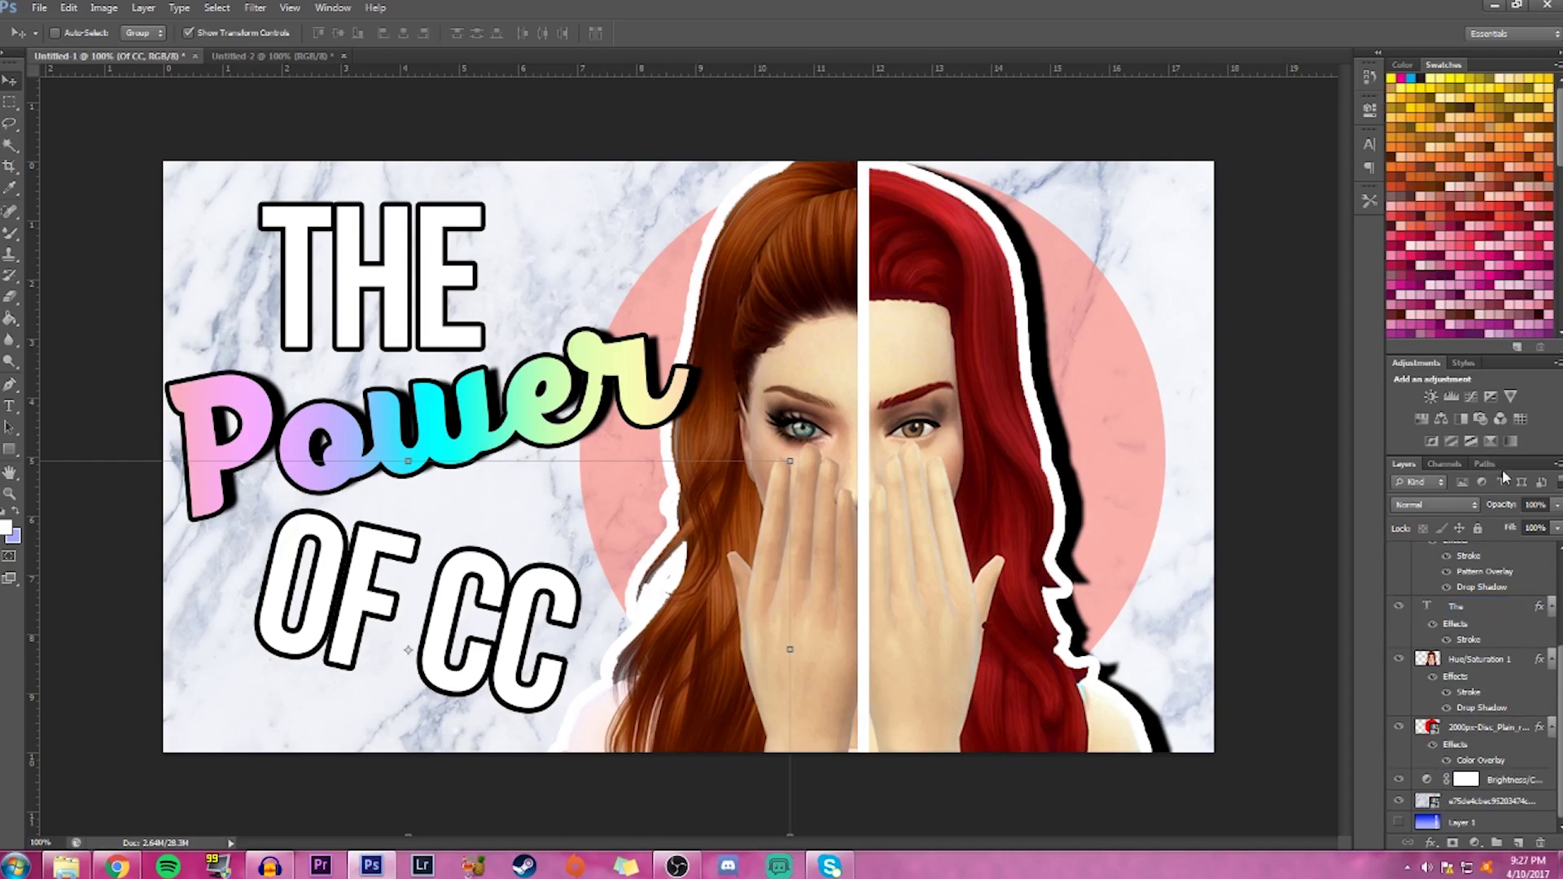
left_click_drag(1501, 454, 1502, 447)
left_click_drag(1549, 287, 1548, 219)
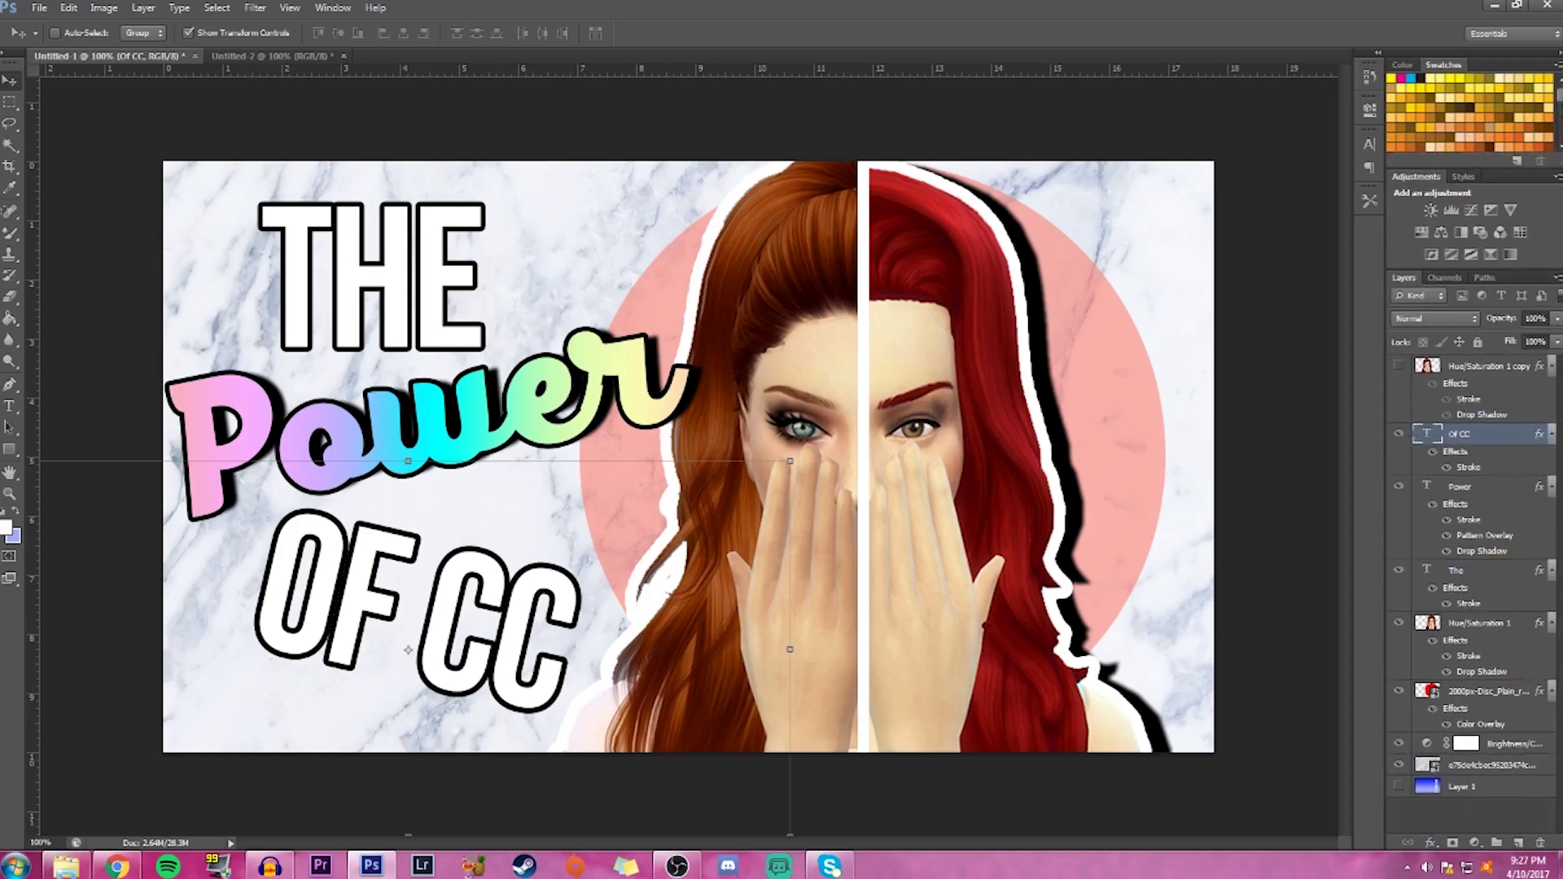
left_click(1472, 814)
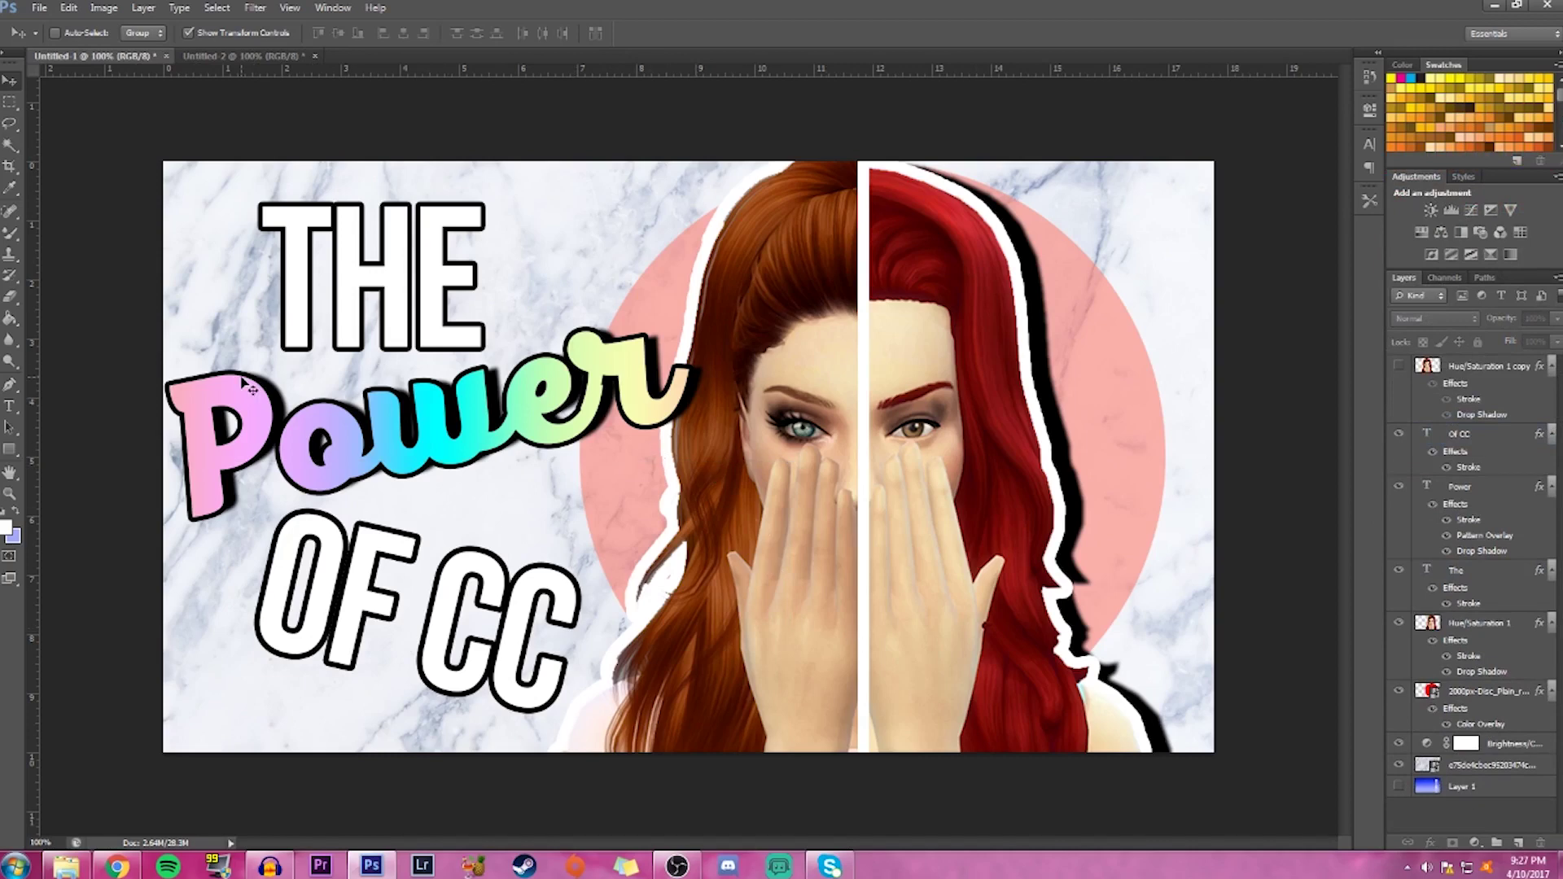
Switch to the file browser and open the "Sims 4 Icons" folder inside Photographs > Overlays on the Transcend (D:) drive
left_click(57, 868)
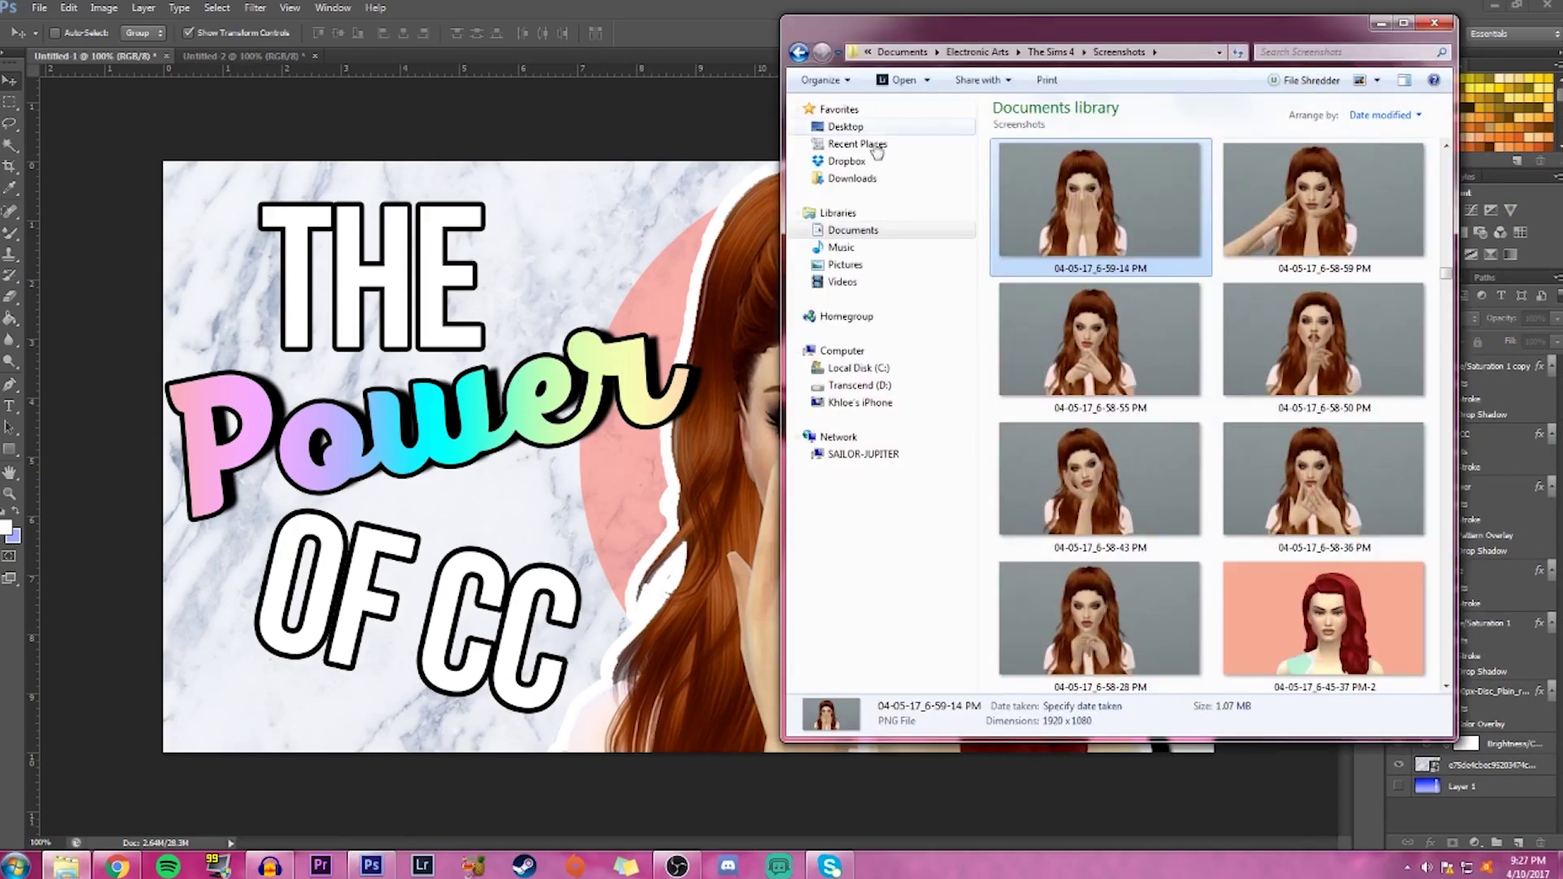
left_click(840, 389)
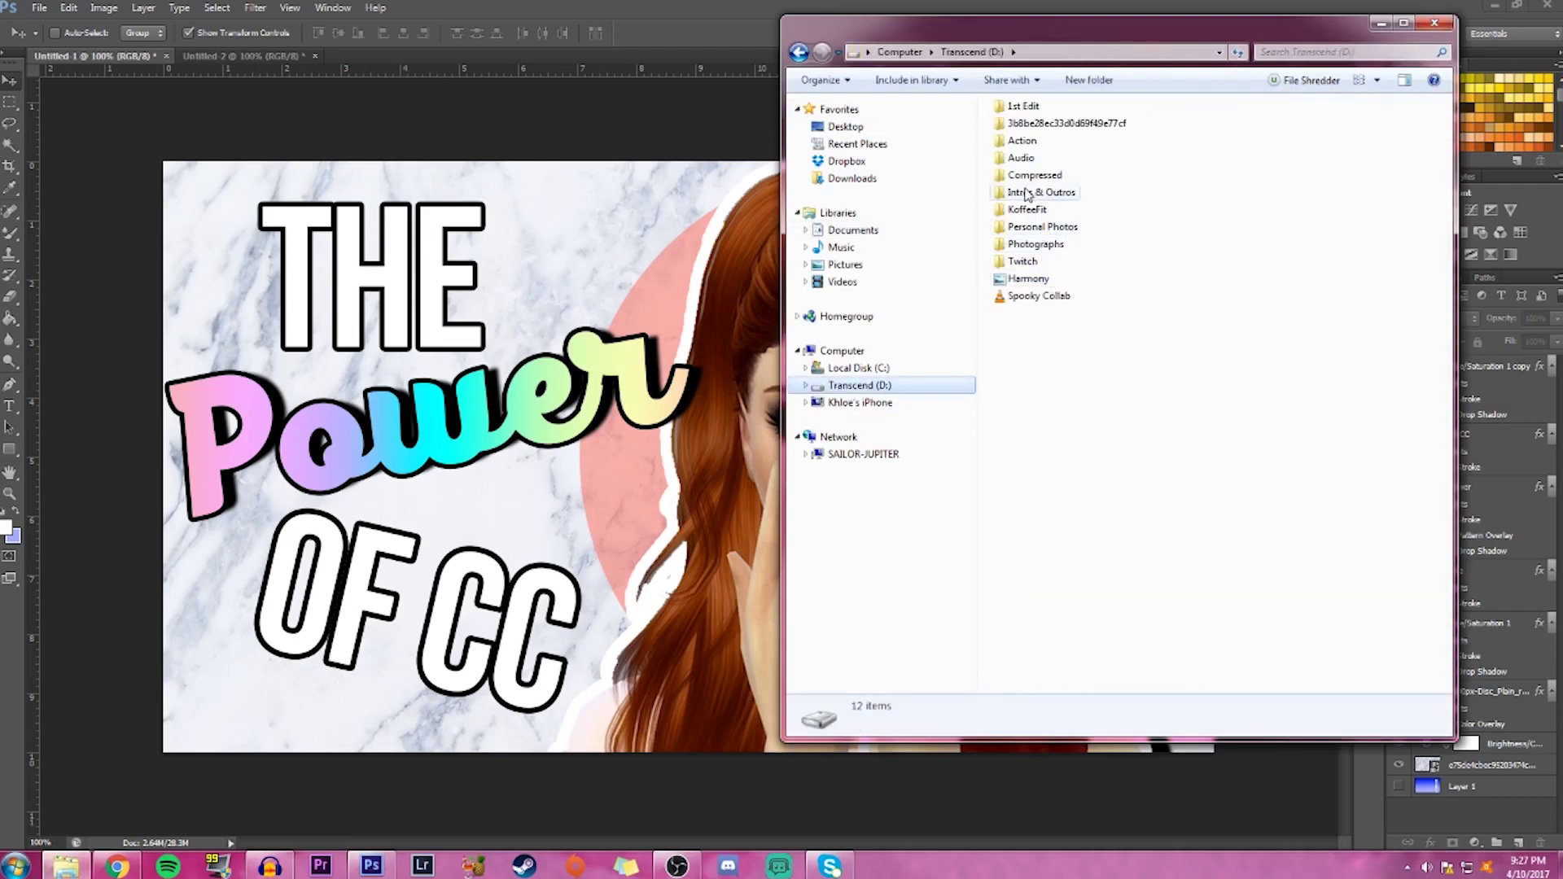
double_click(1035, 245)
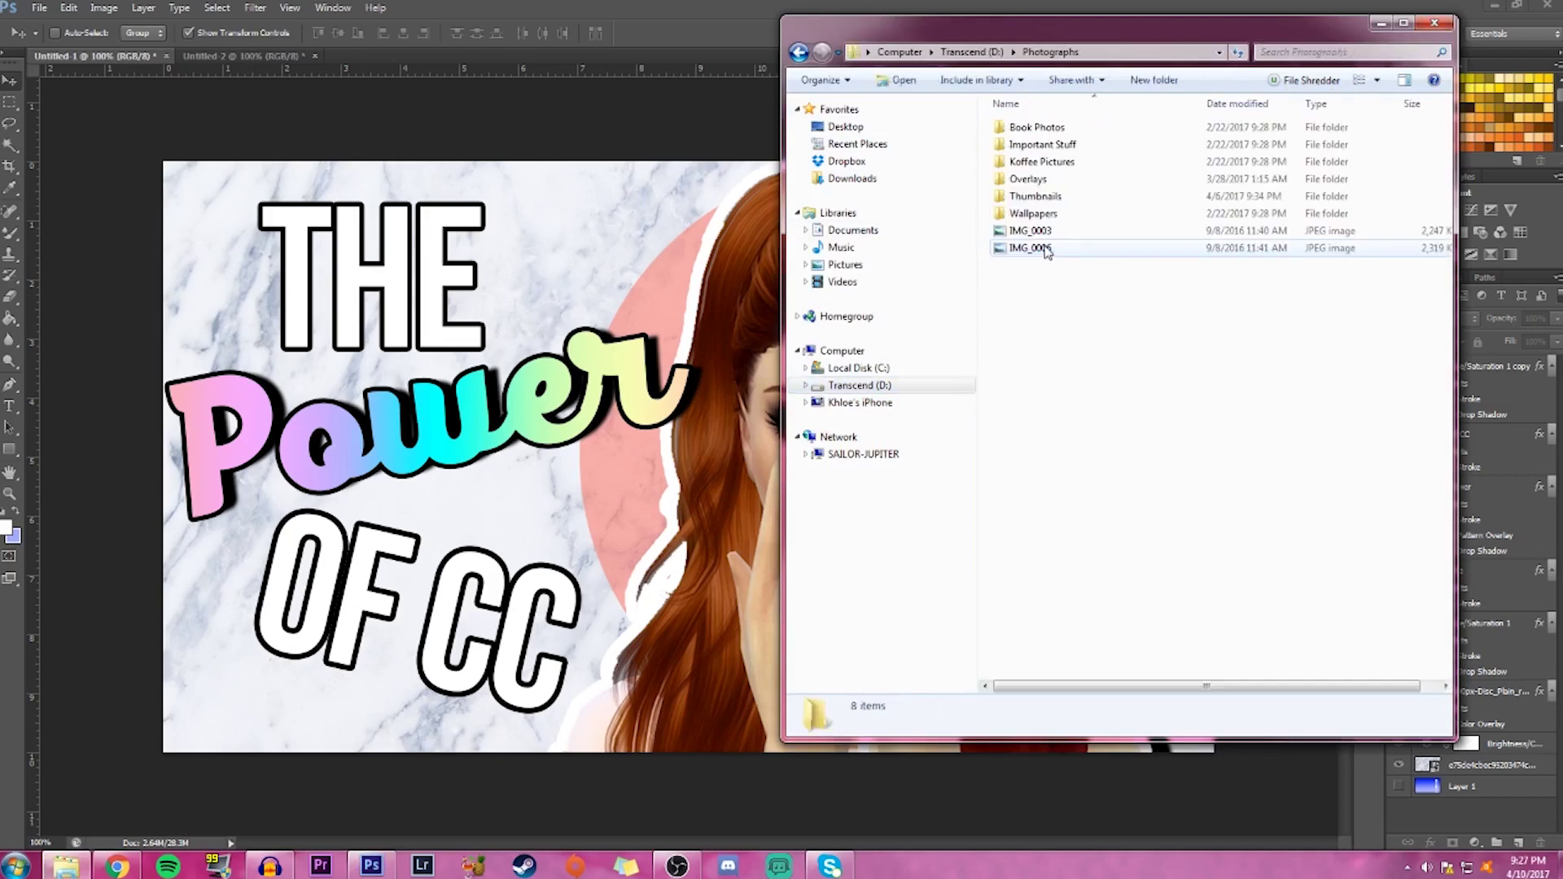
double_click(1042, 179)
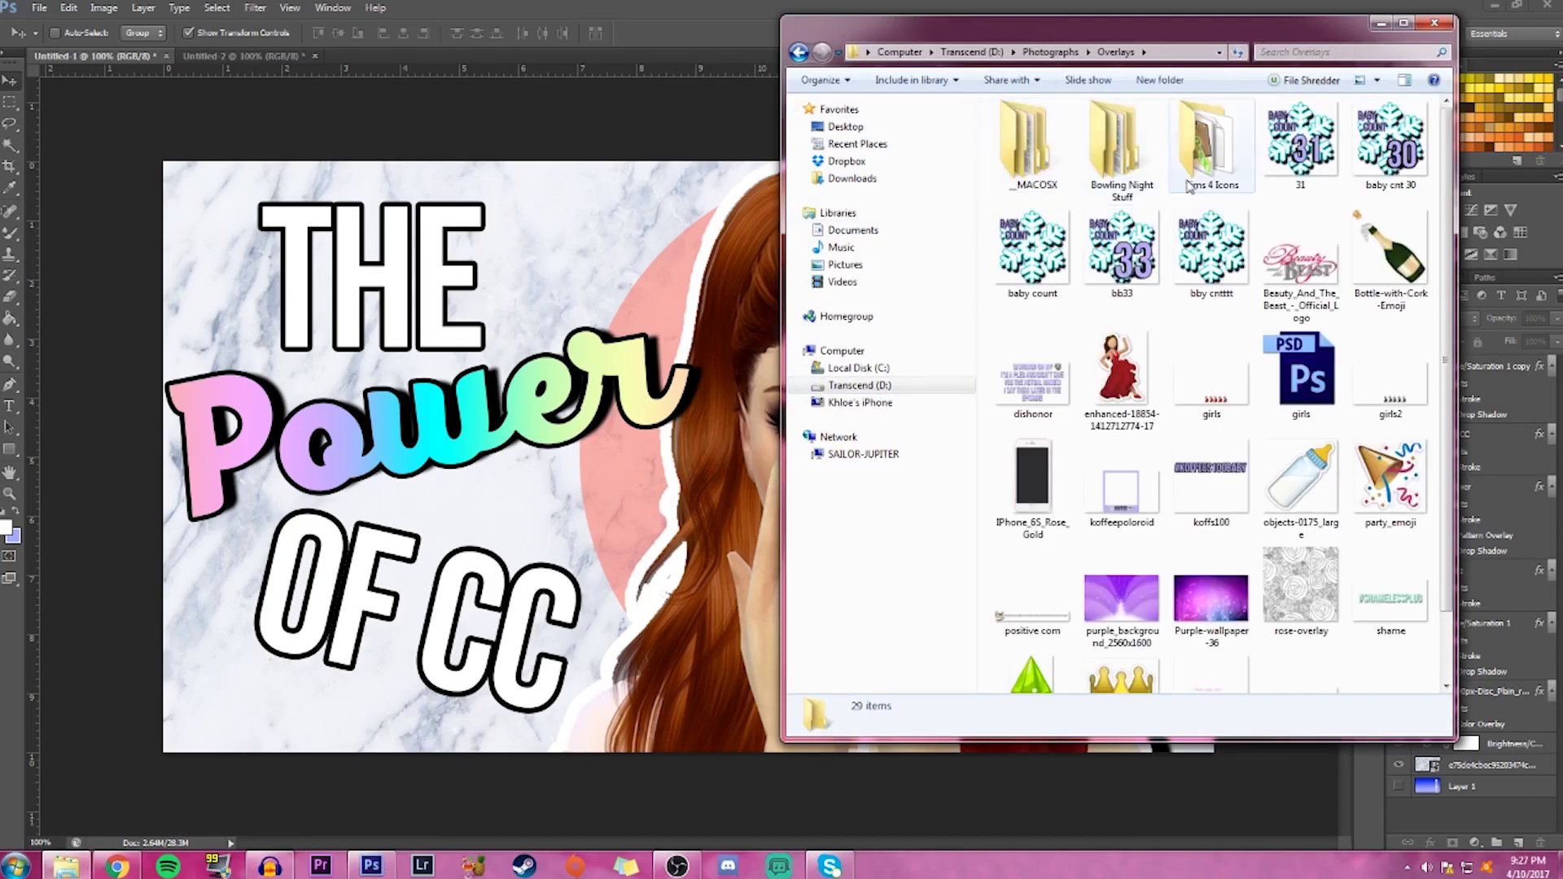
double_click(1192, 185)
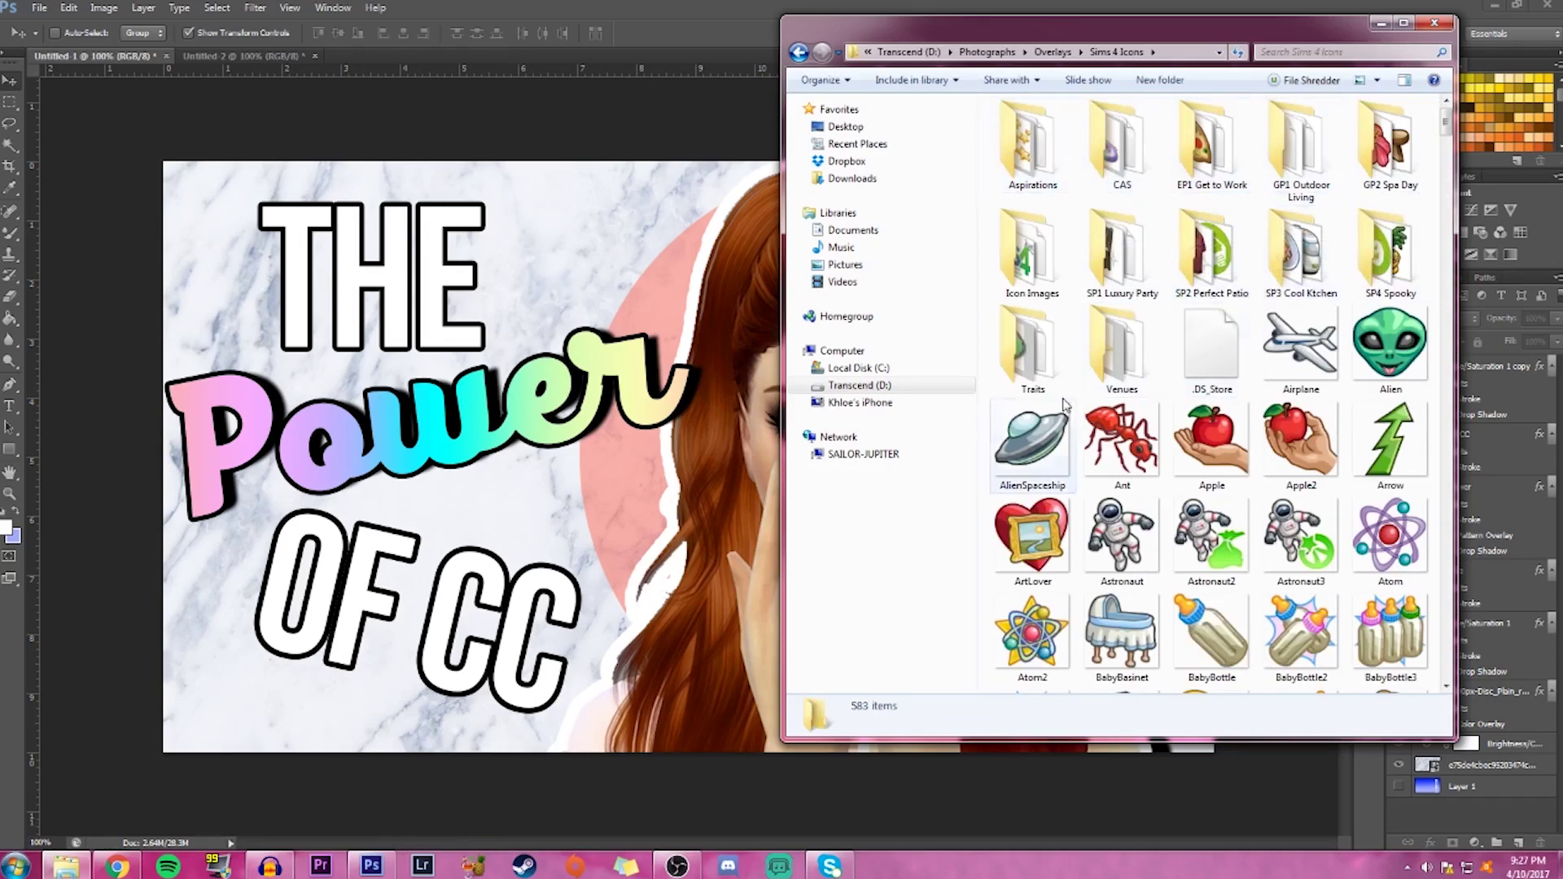
Find the pink "Heart" icon among the Sims 4 icons and place it into the Photoshop thumbnail document
scroll(1090, 525, "down", 10)
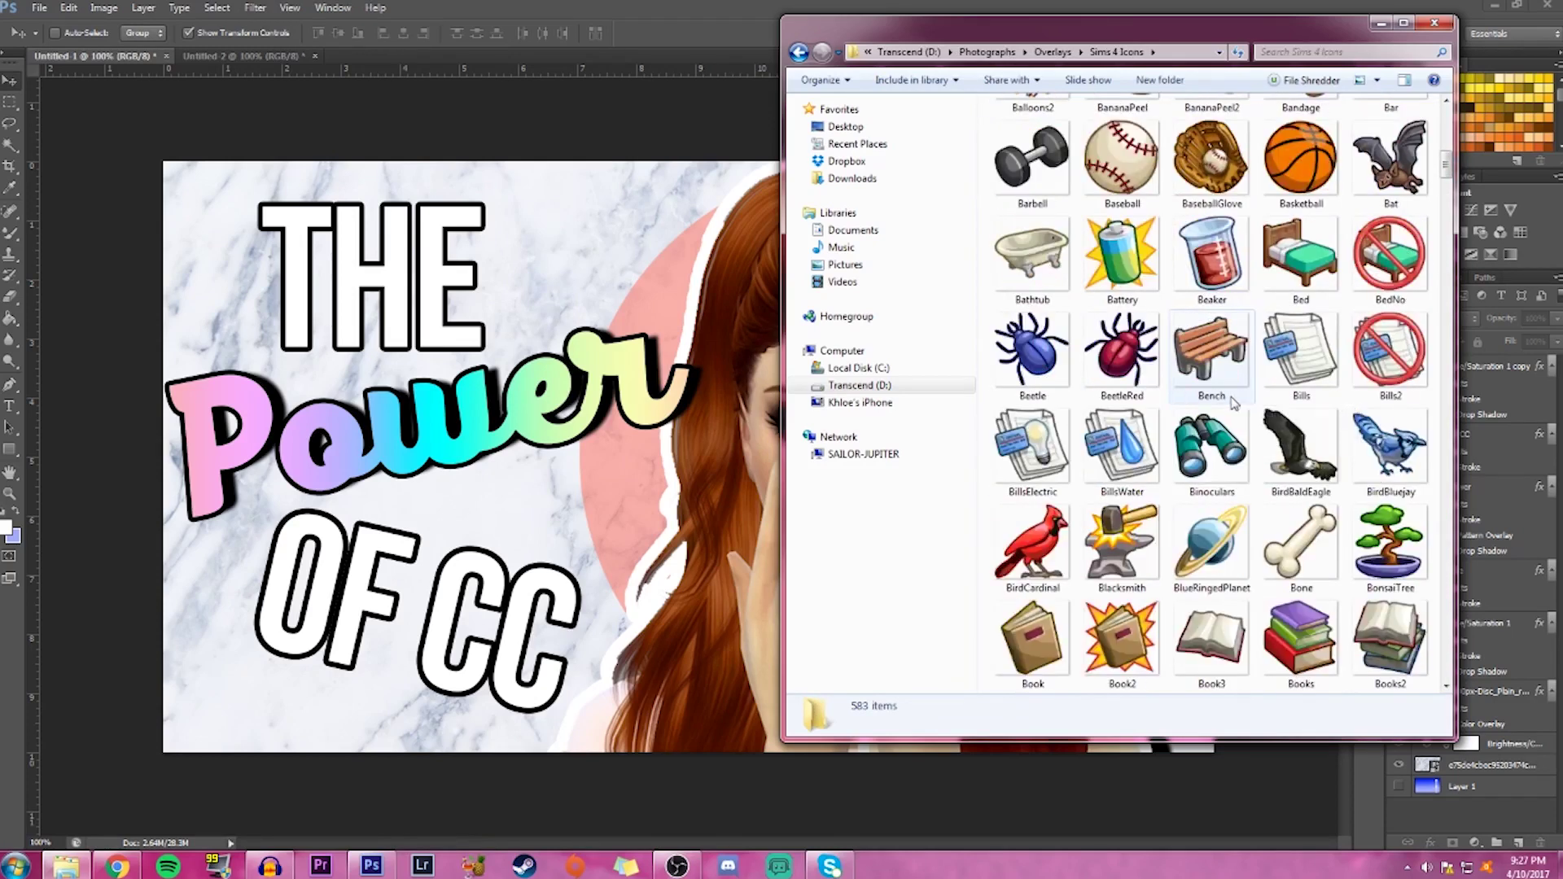
scroll(1234, 386, "down", 5)
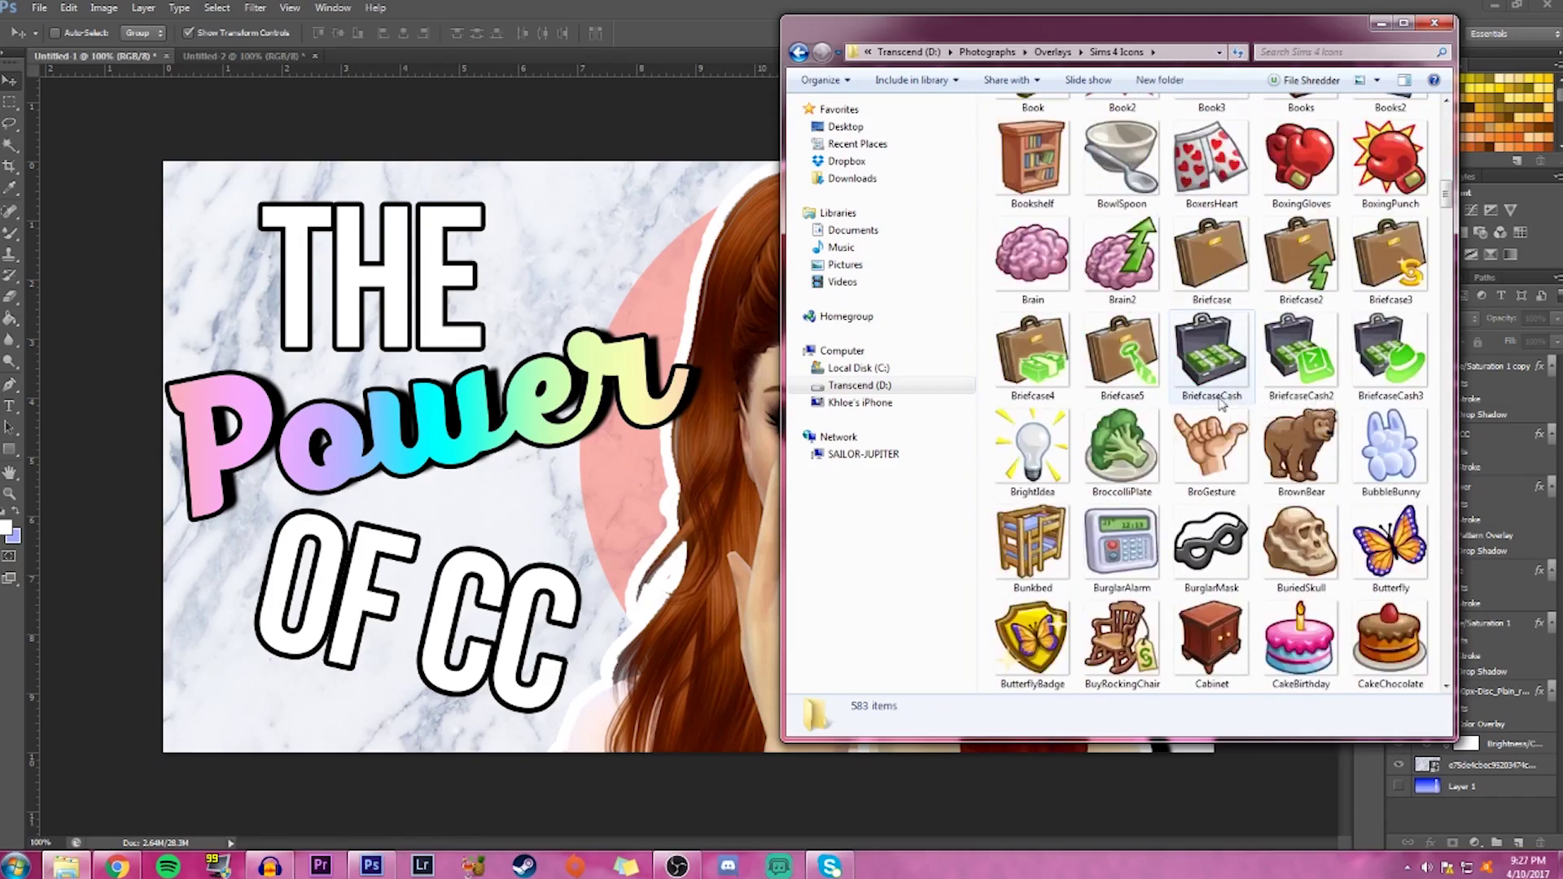
scroll(1213, 415, "down", 3)
scroll(1212, 415, "down", 3)
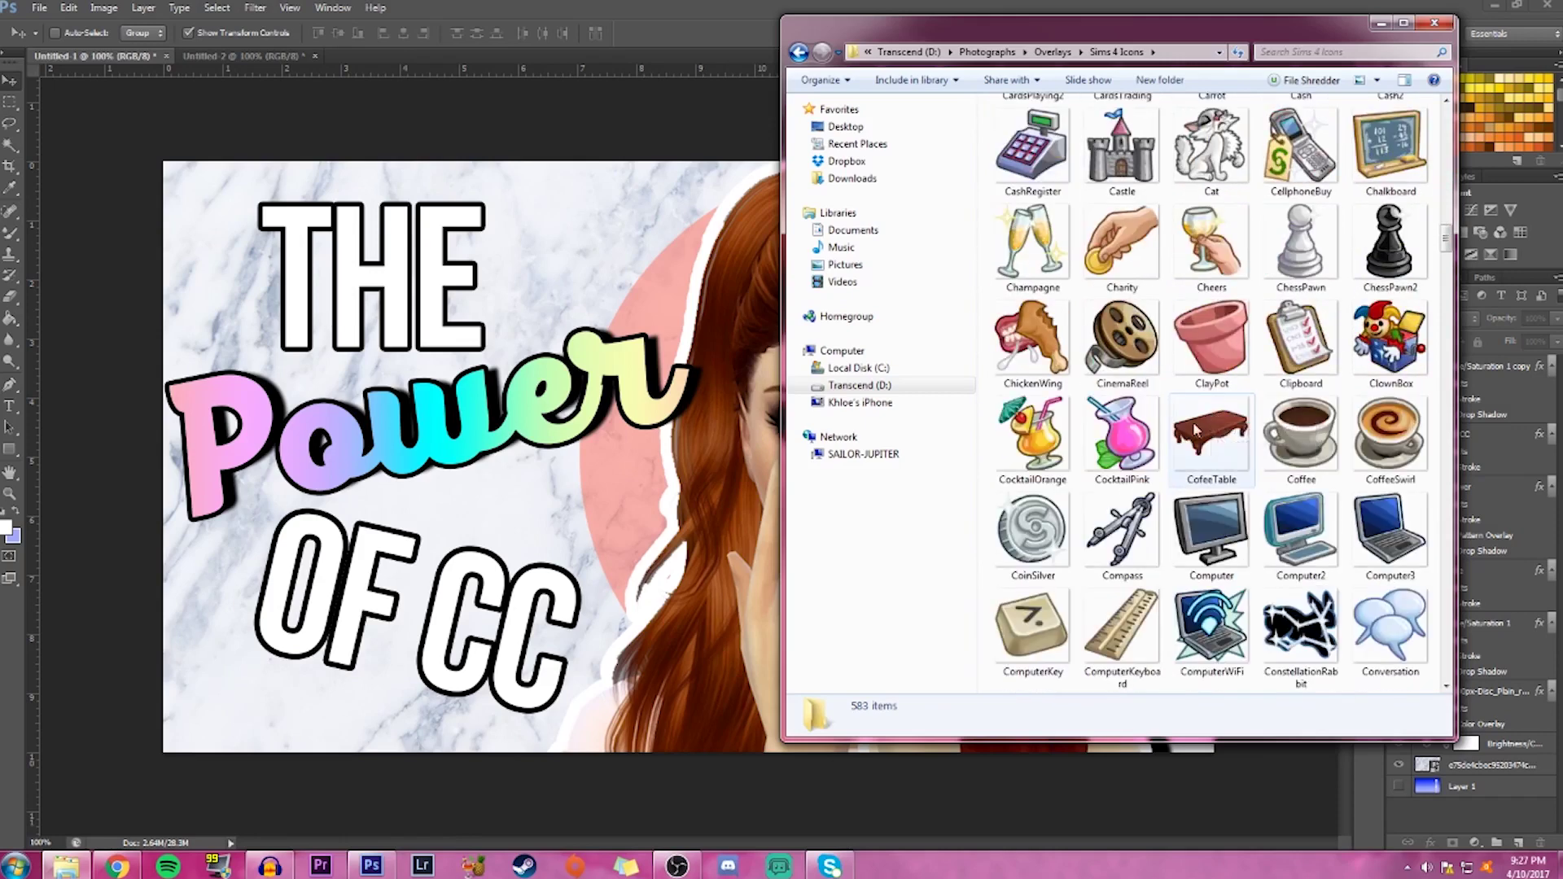
scroll(1152, 448, "down", 5)
scroll(1149, 447, "down", 3)
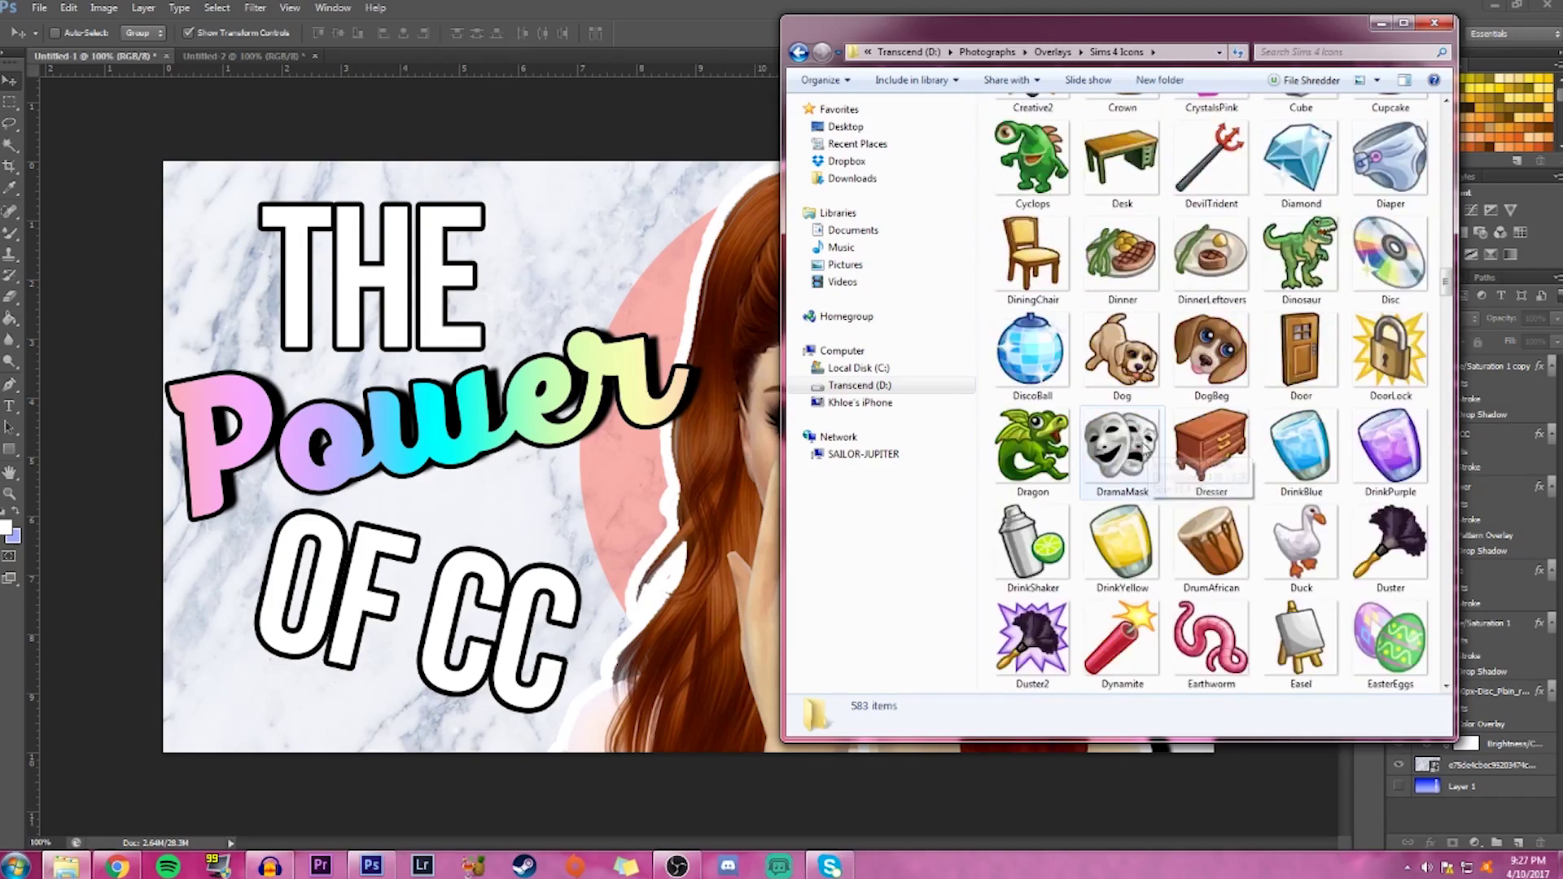
scroll(1149, 447, "down", 3)
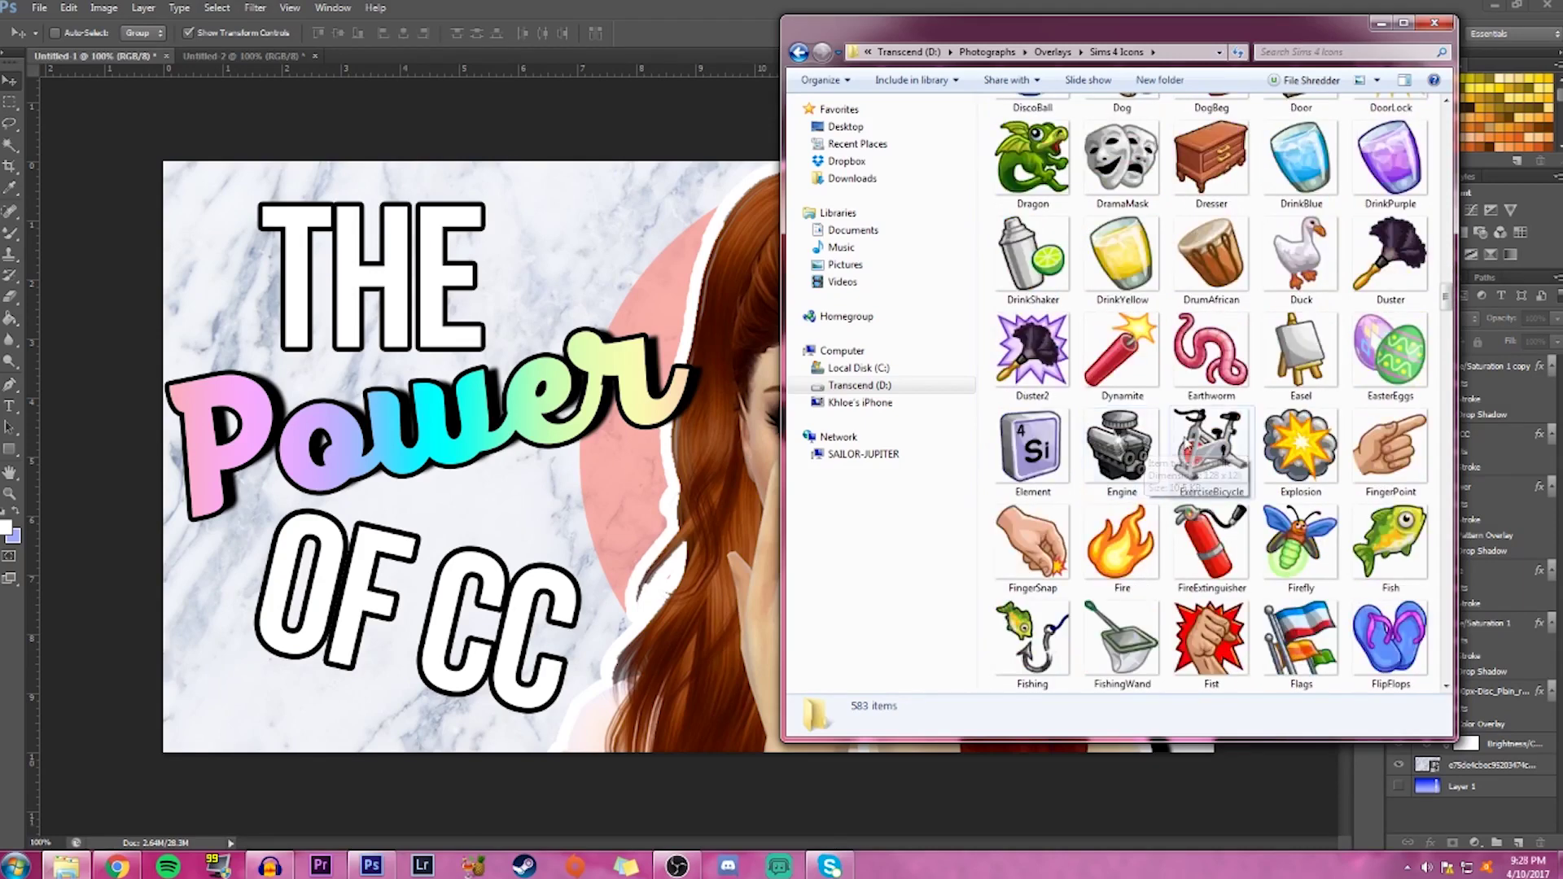
scroll(1149, 448, "down", 3)
scroll(1202, 439, "down", 6)
scroll(1201, 439, "down", 6)
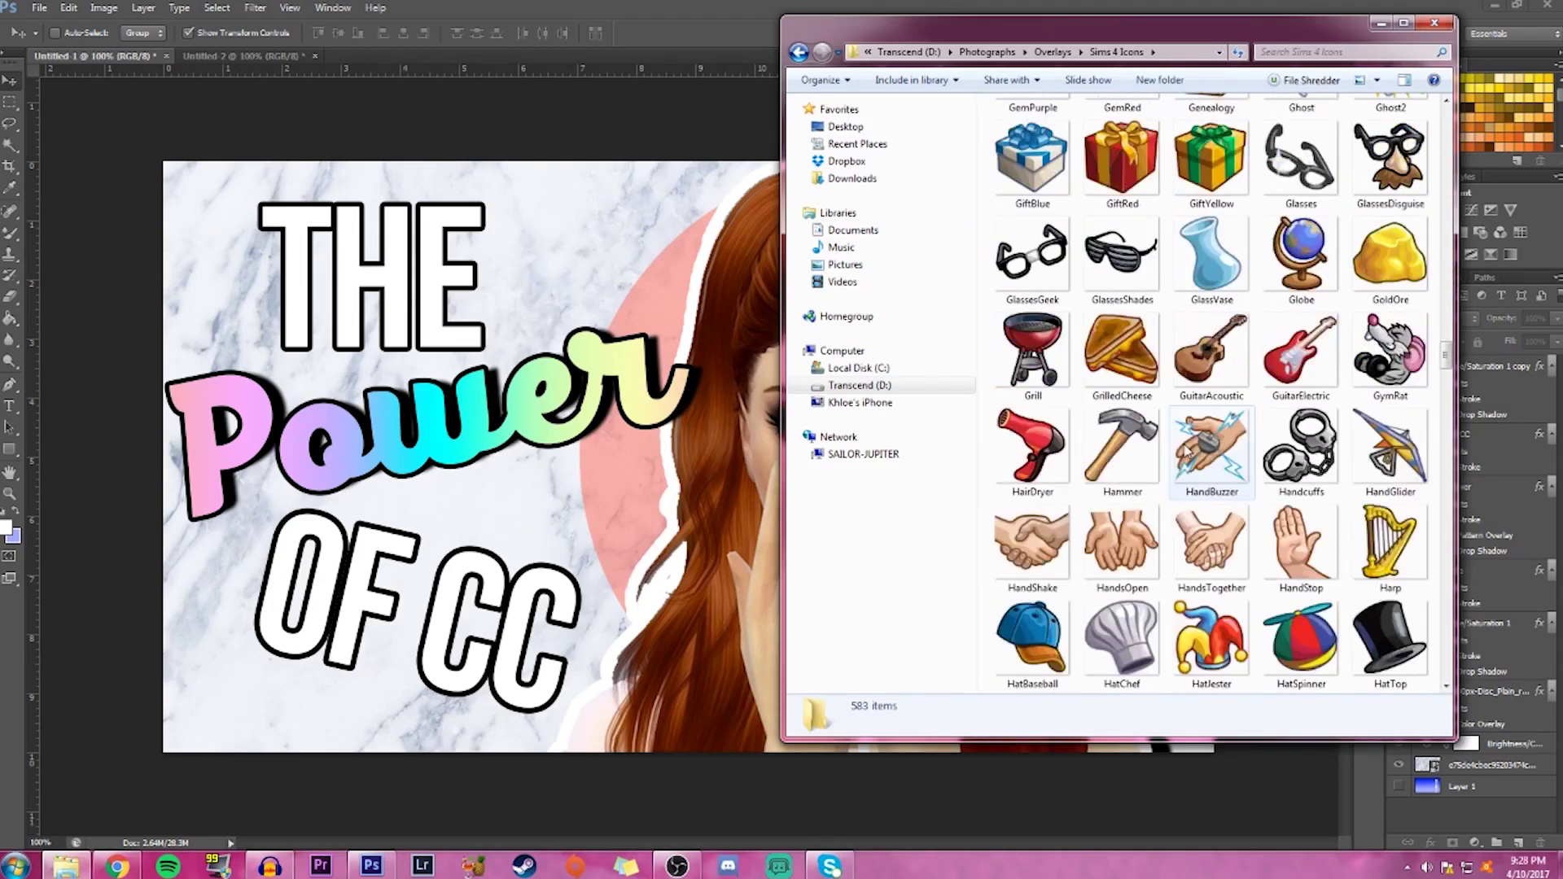
scroll(1187, 452, "down", 3)
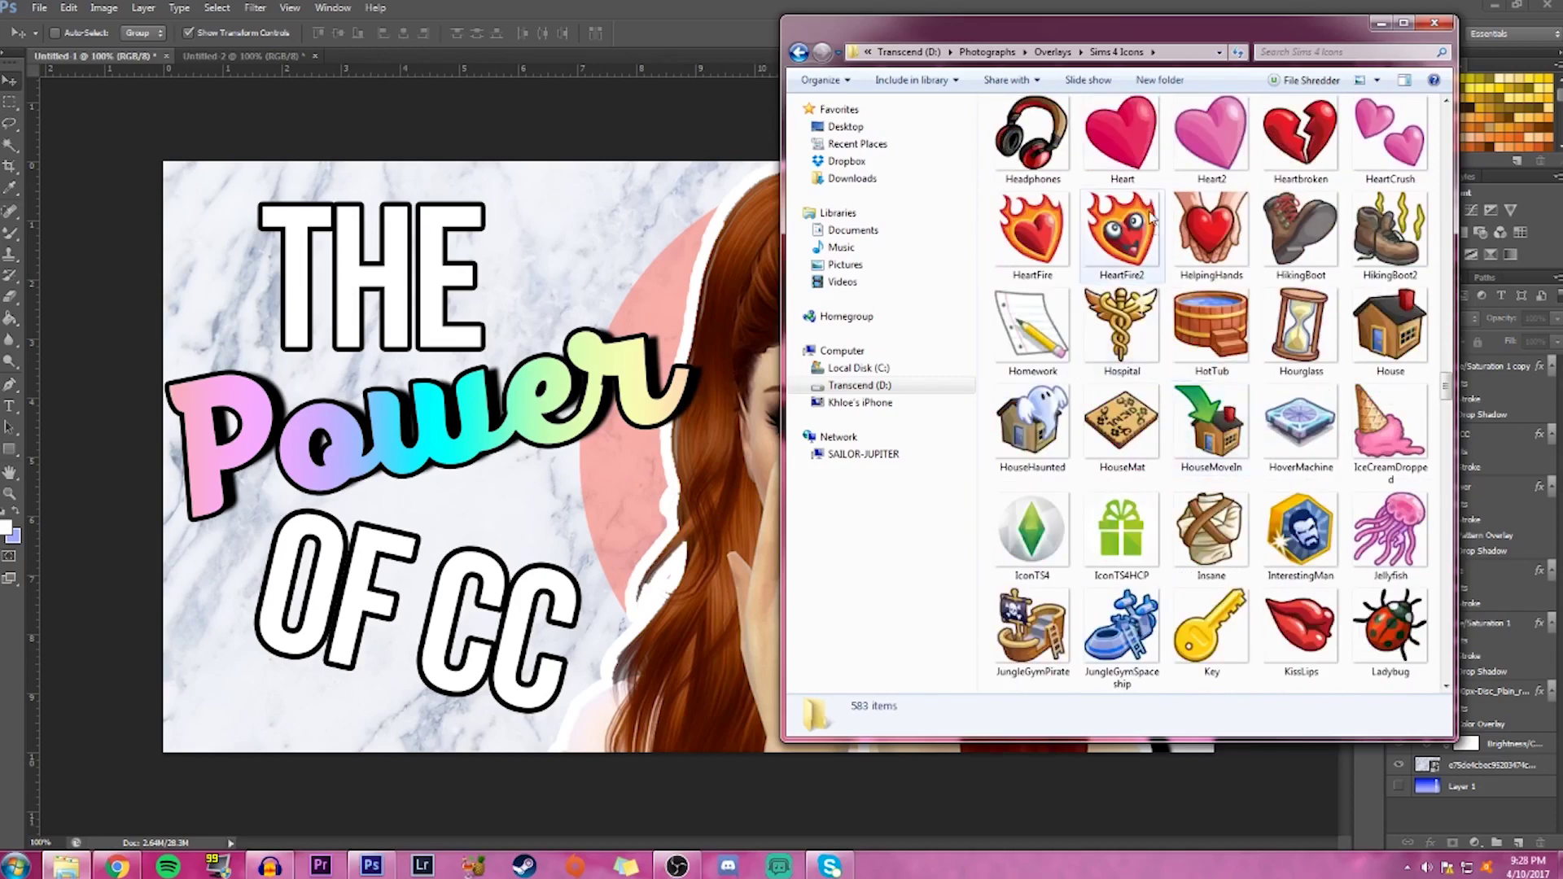
left_click_drag(1136, 147, 687, 455)
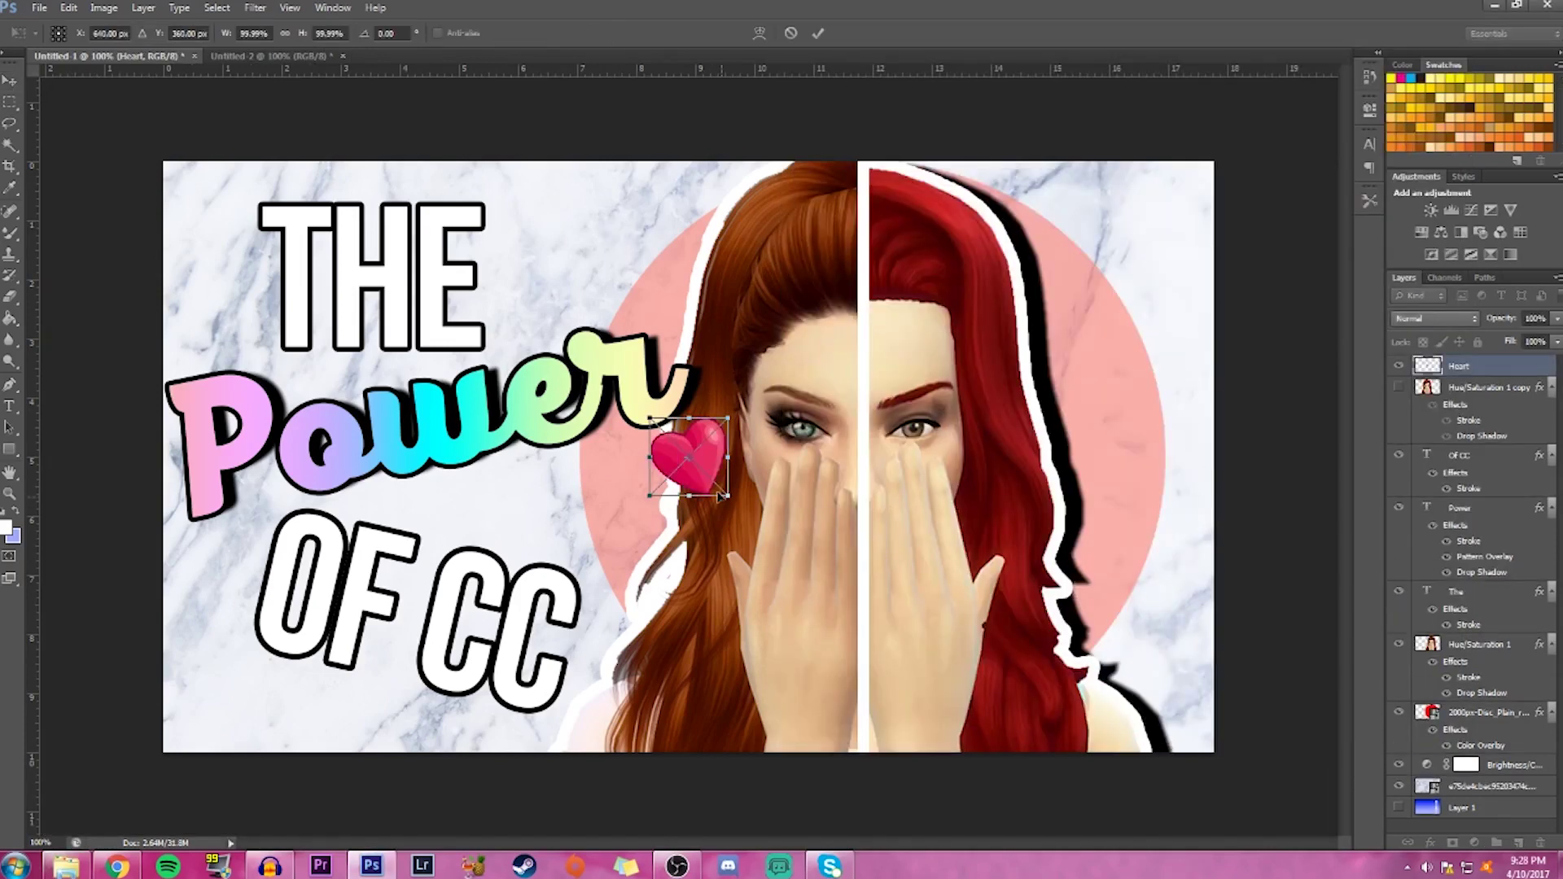
Enlarge the placed heart and position it beside "The", above the end of the "Power" lettering
left_click_drag(728, 496, 596, 218)
left_click_drag(495, 162, 540, 209)
left_click_drag(603, 253, 574, 230)
left_click(818, 33)
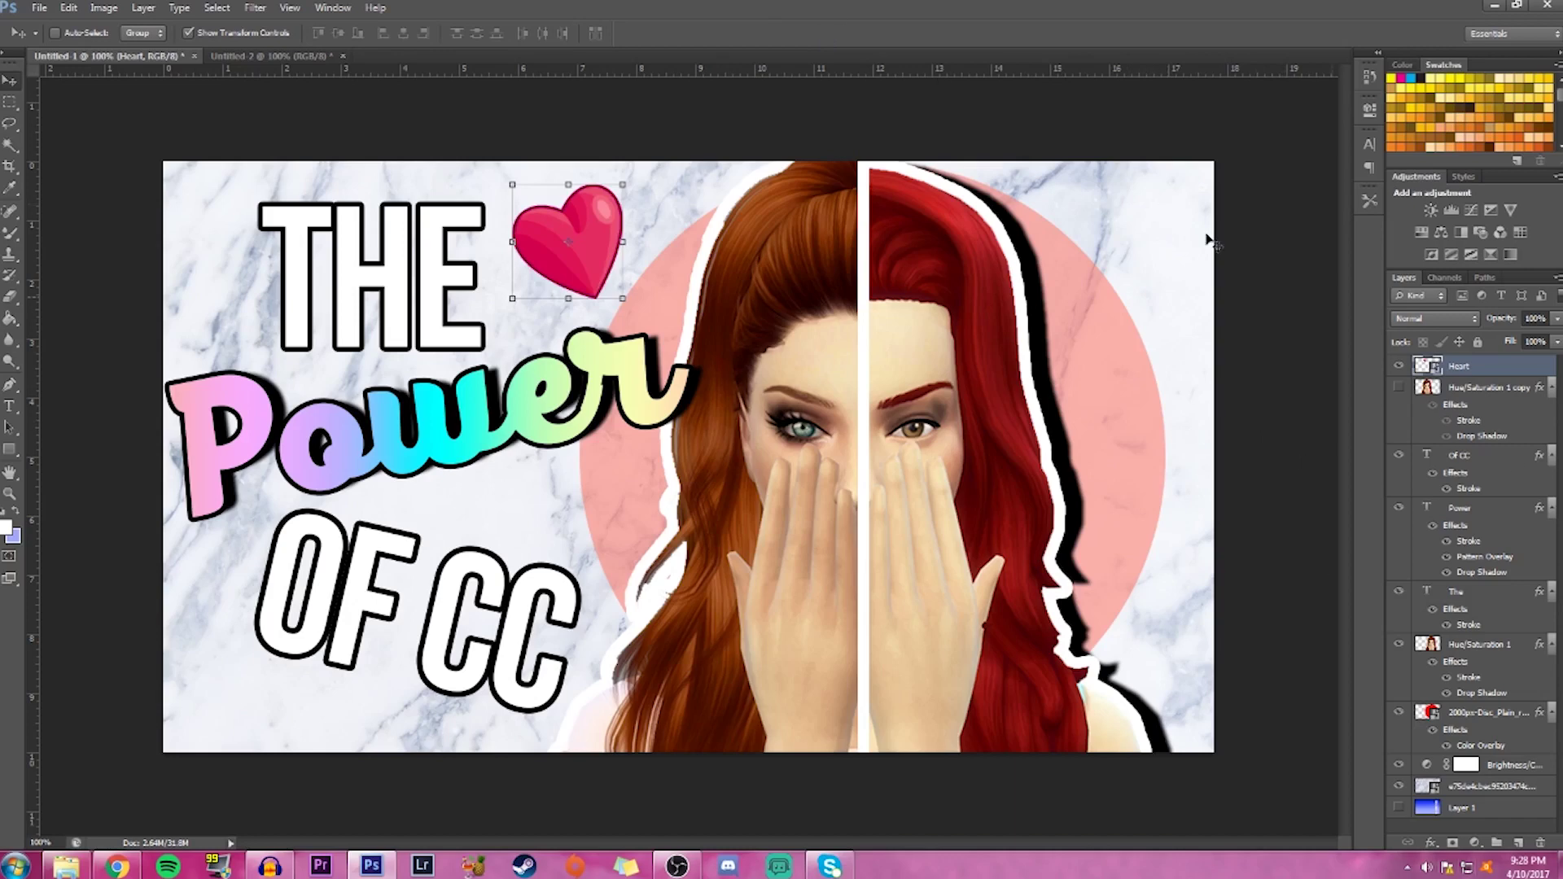
Give the Heart layer a white outside stroke slightly thicker than the default 3 px
double_click(1491, 371)
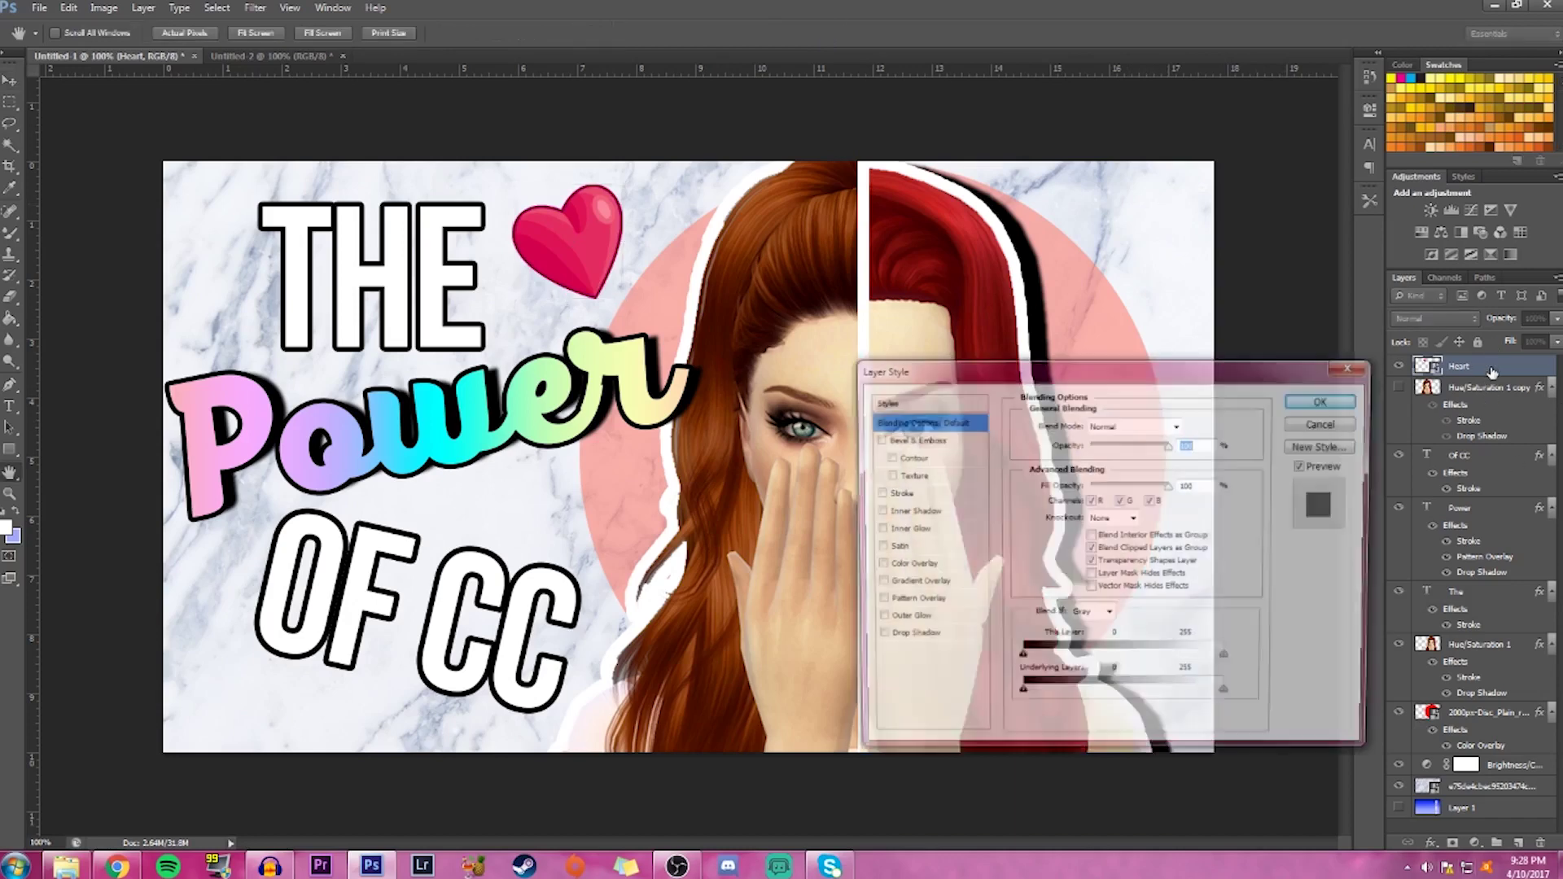
left_click(896, 492)
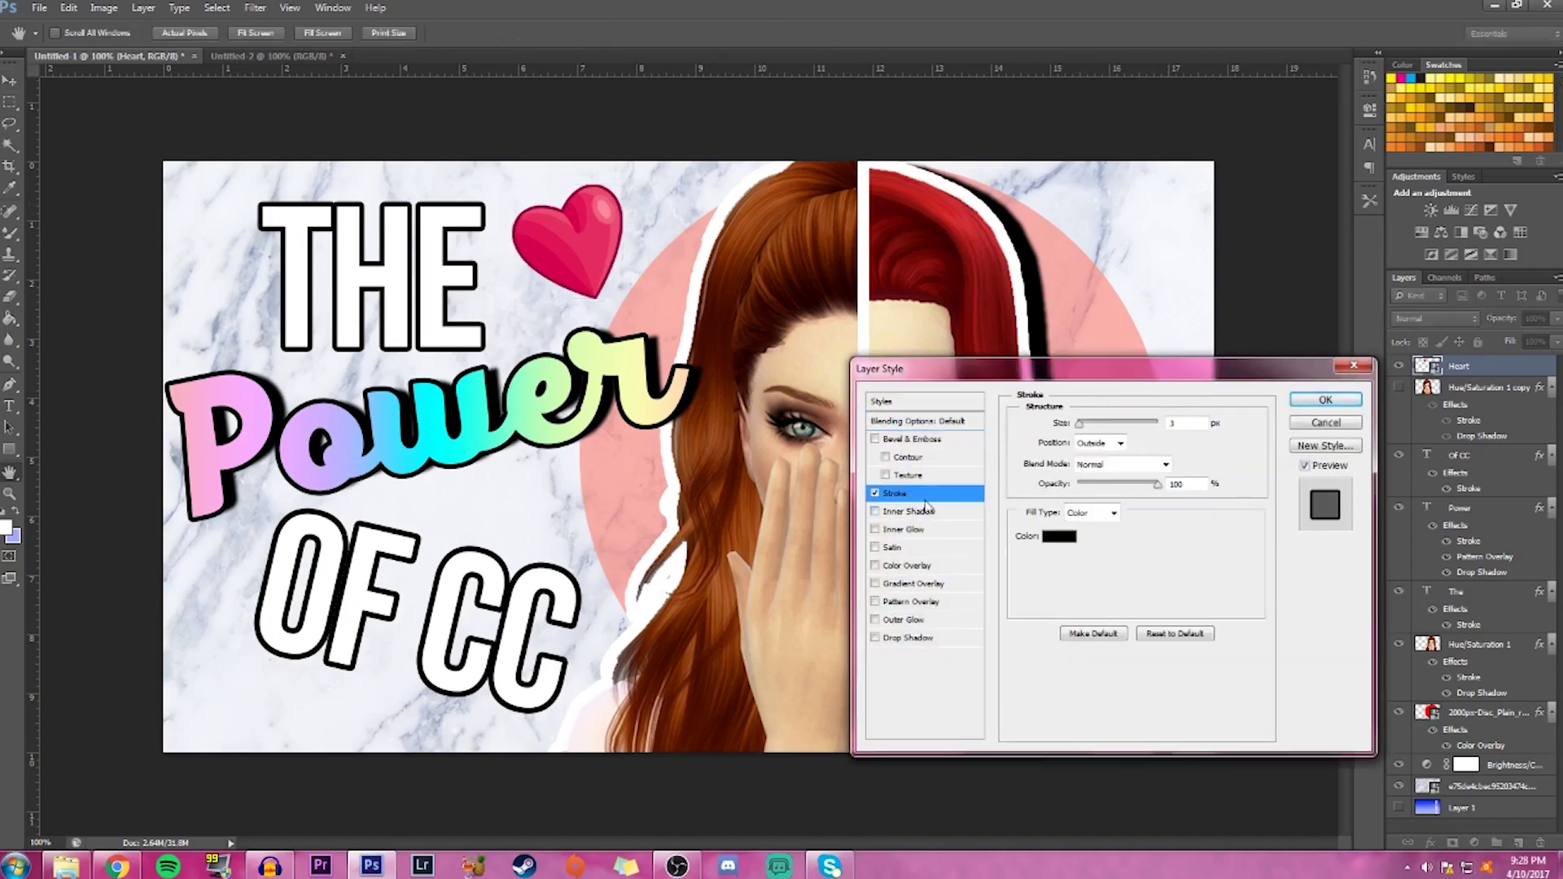
left_click(1058, 535)
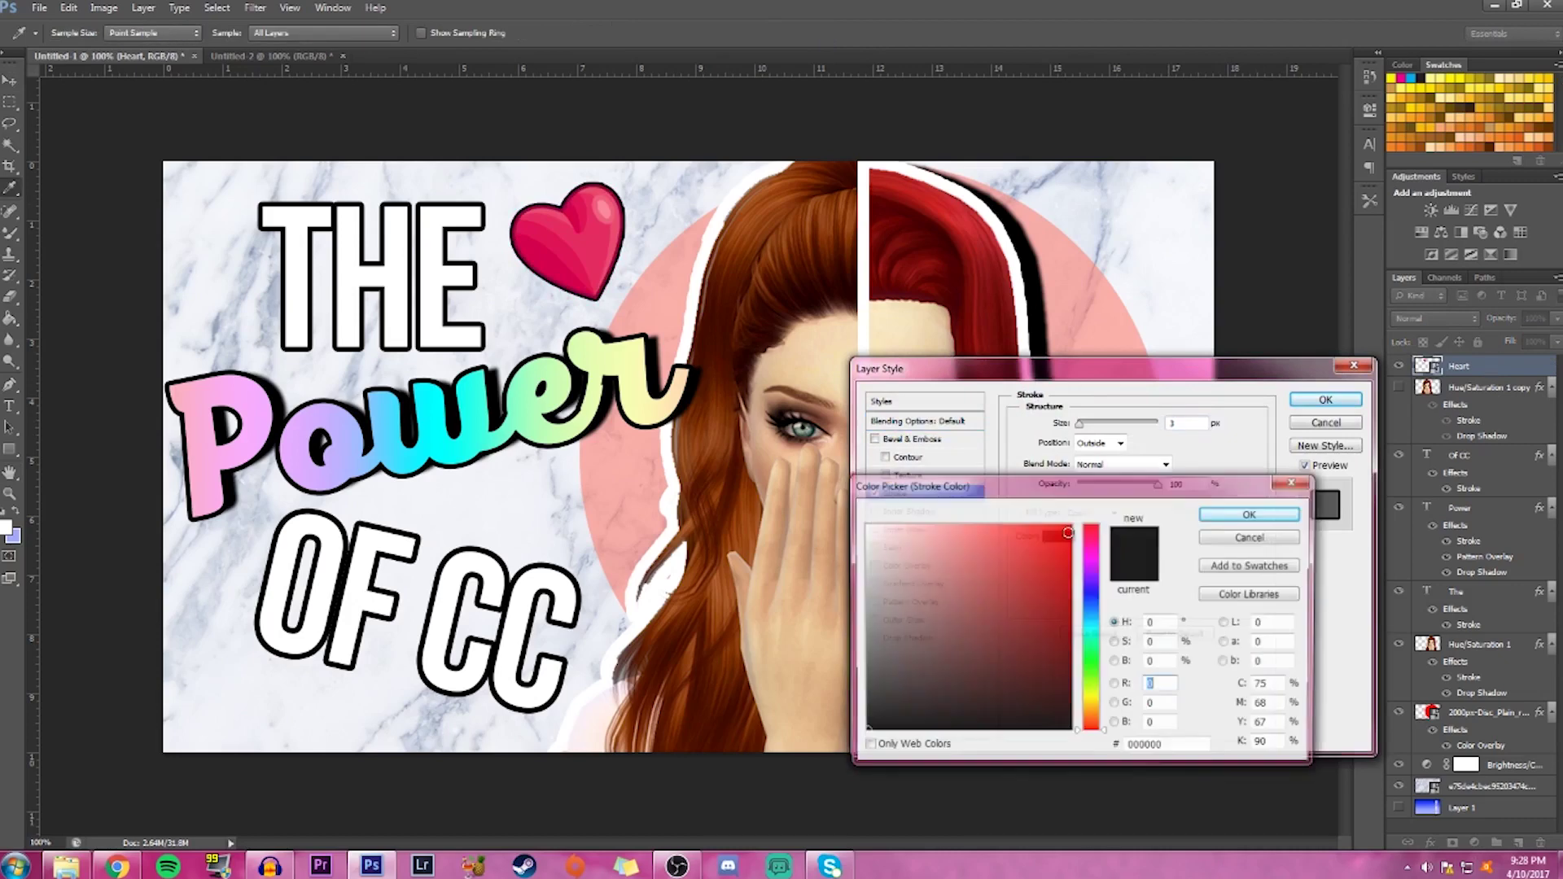
left_click(1251, 513)
left_click_drag(1081, 429, 1084, 432)
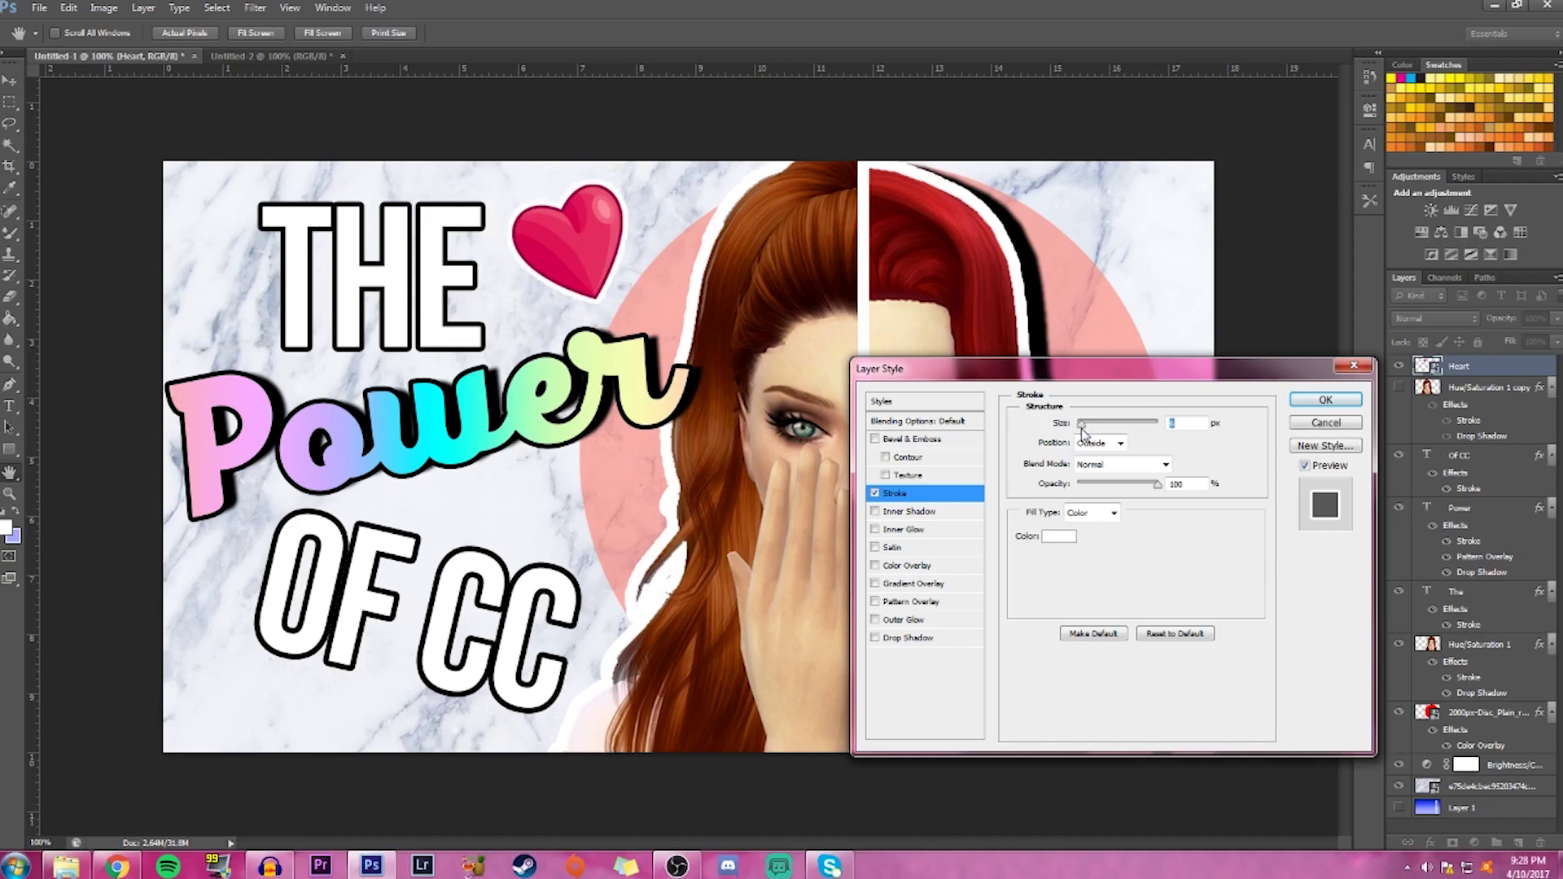
Add a black drop shadow to the heart with 100% opacity and a 13 px distance
left_click(905, 638)
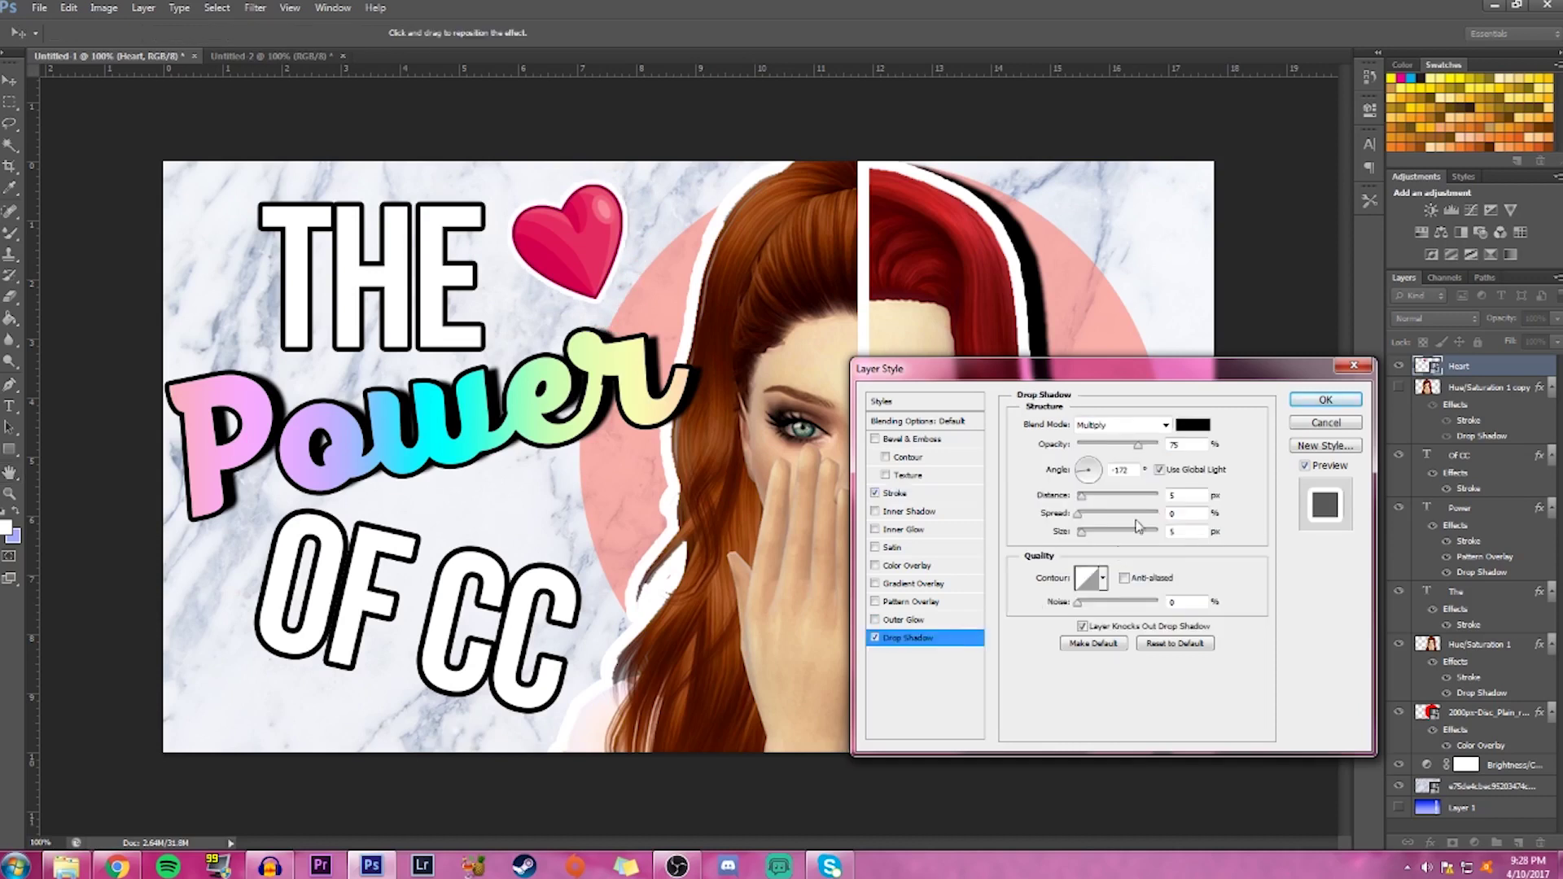
left_click_drag(1081, 496, 1164, 446)
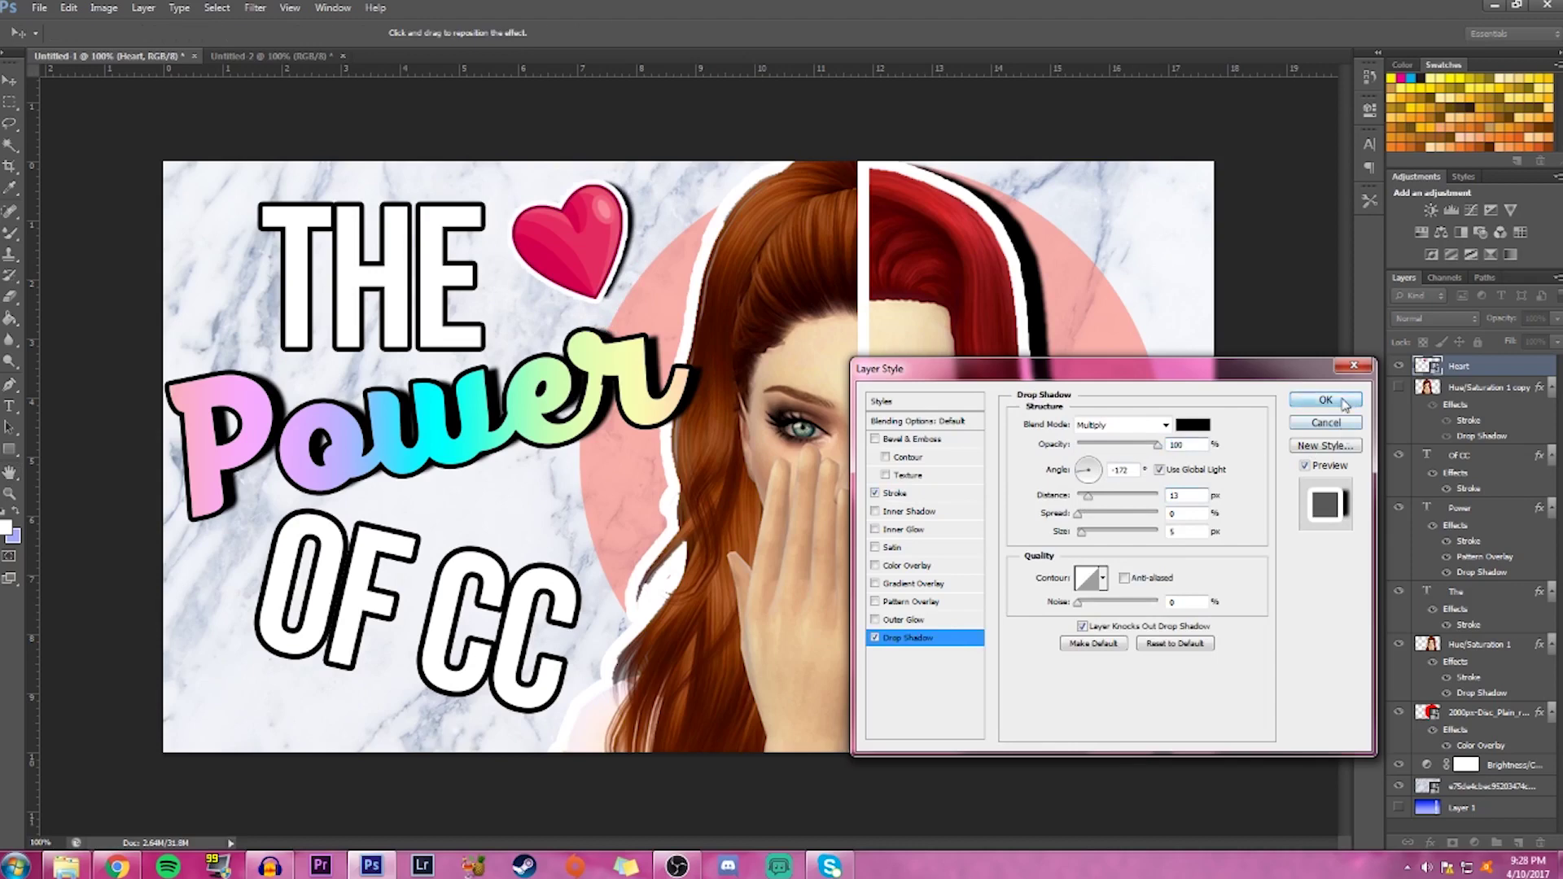
left_click(1341, 399)
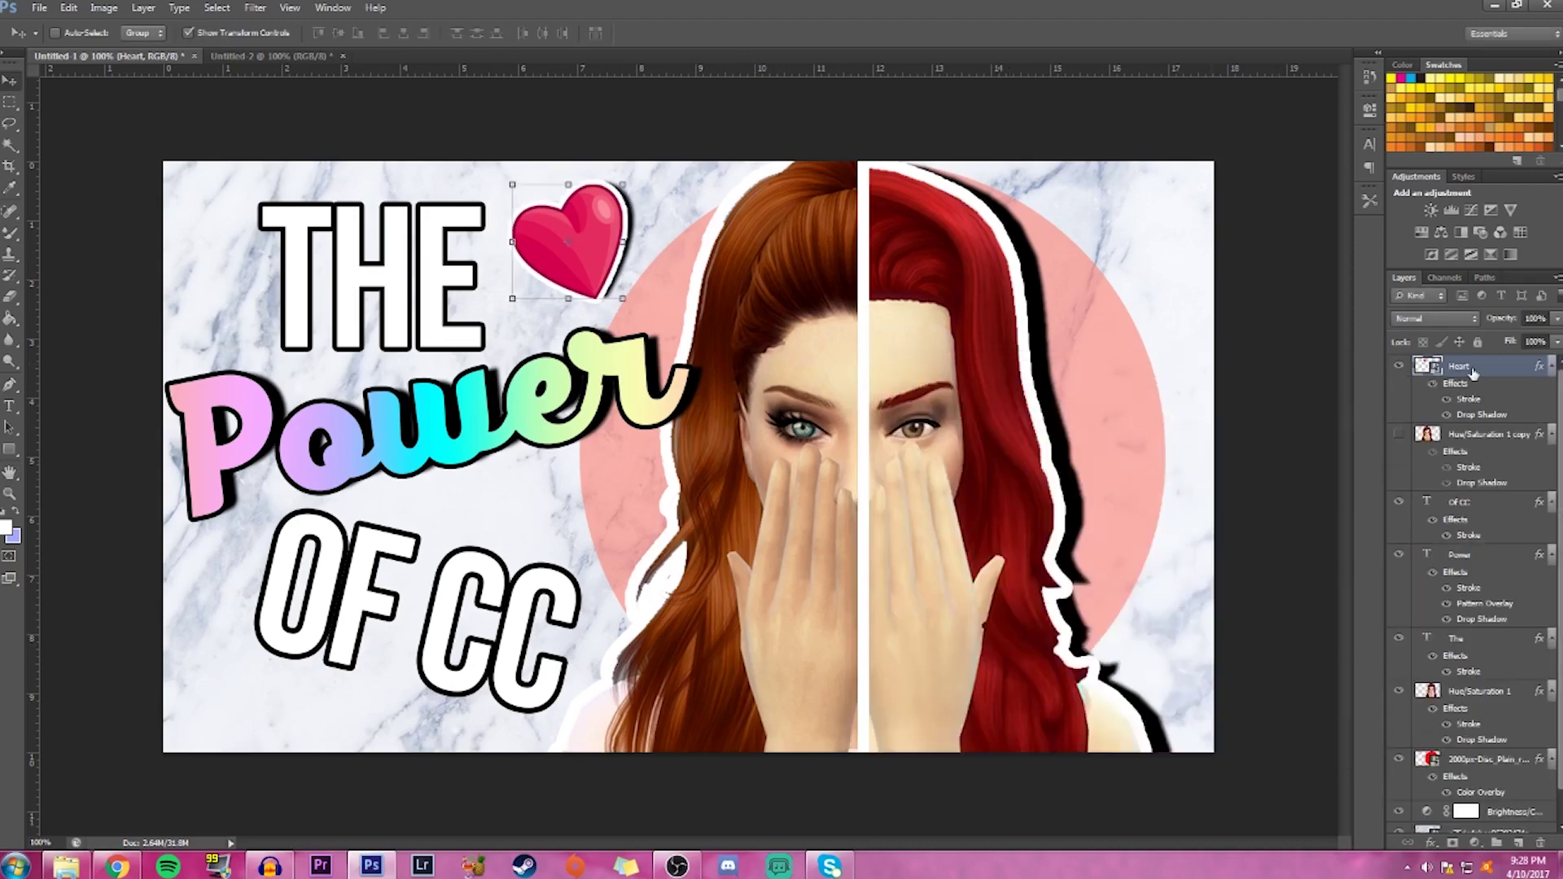
Duplicate the Heart layer, scale the copy to about 69%, rotate it about 45° and place it between "Power" and "CC"
right_click(1513, 377)
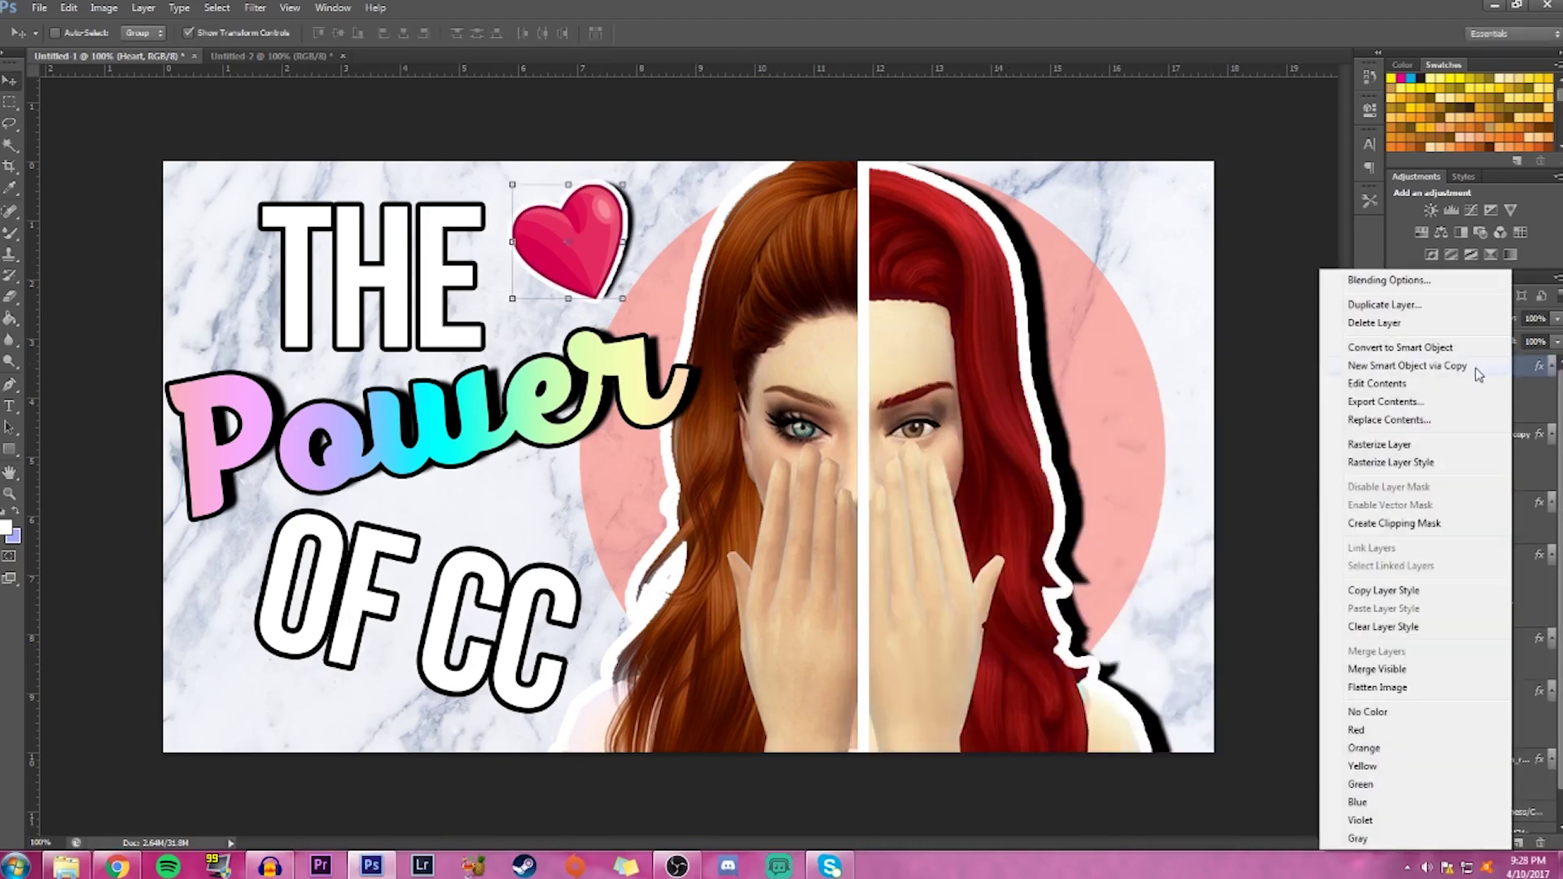
left_click(1367, 306)
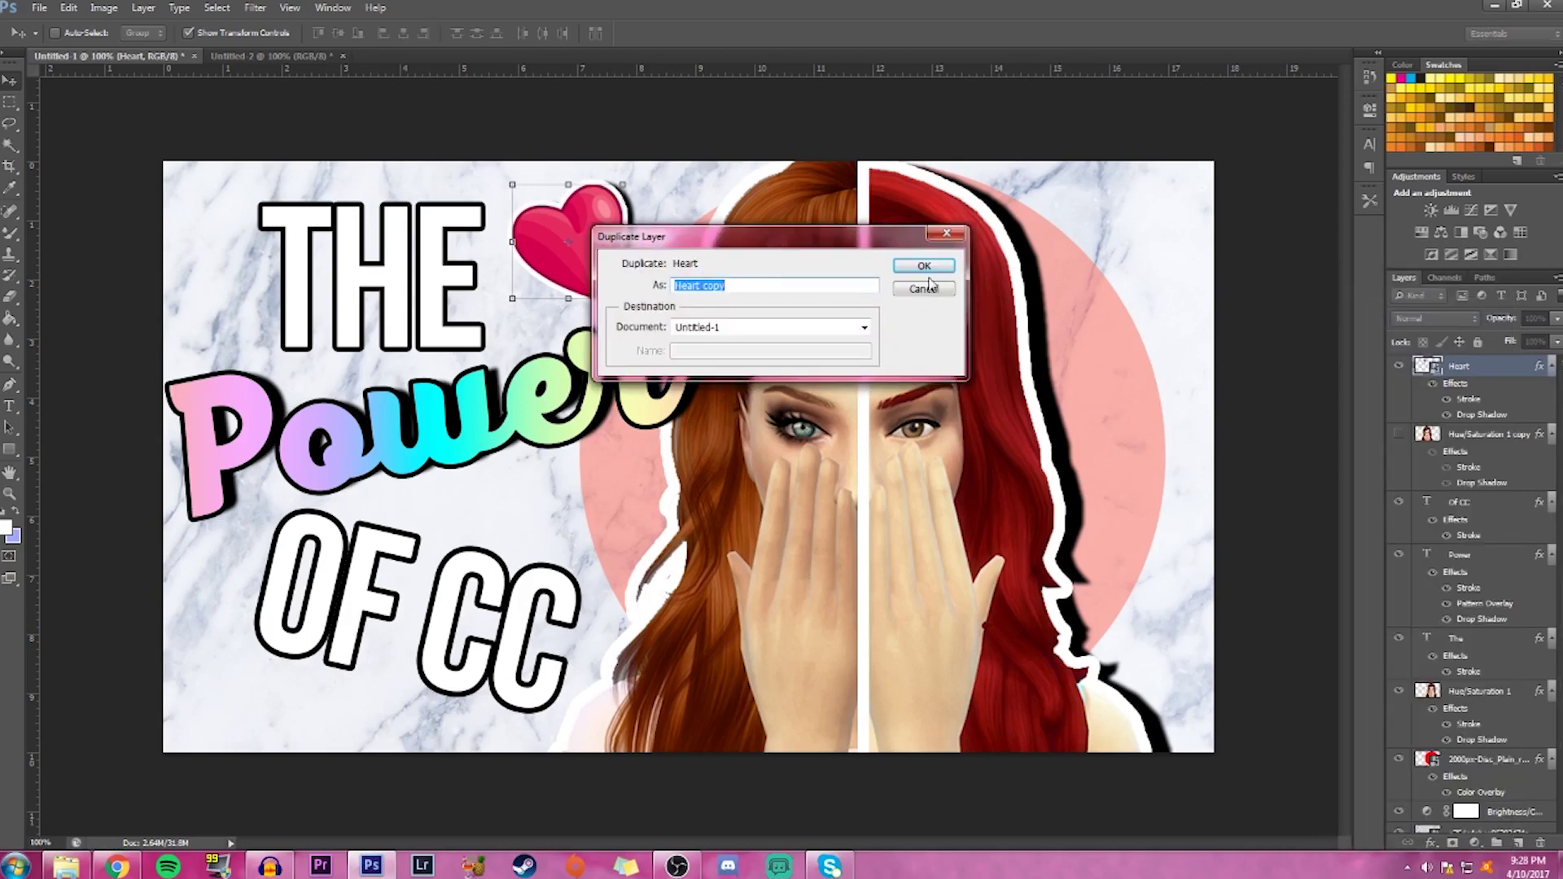
left_click(922, 267)
left_click_drag(586, 240, 596, 521)
key("ctrl+t")
left_click_drag(647, 461, 533, 499)
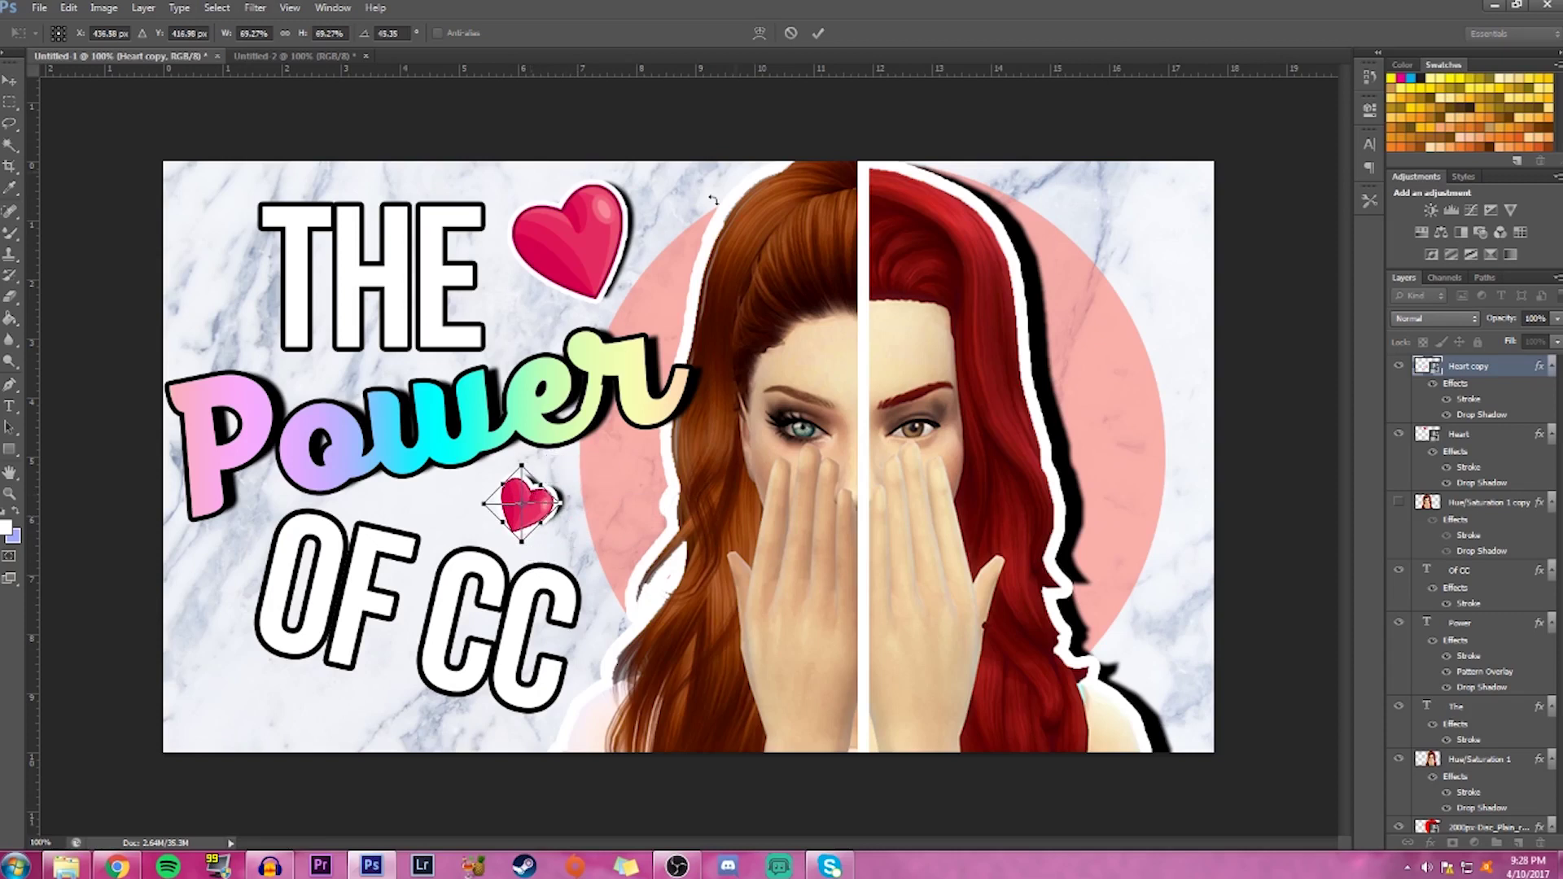
left_click(815, 33)
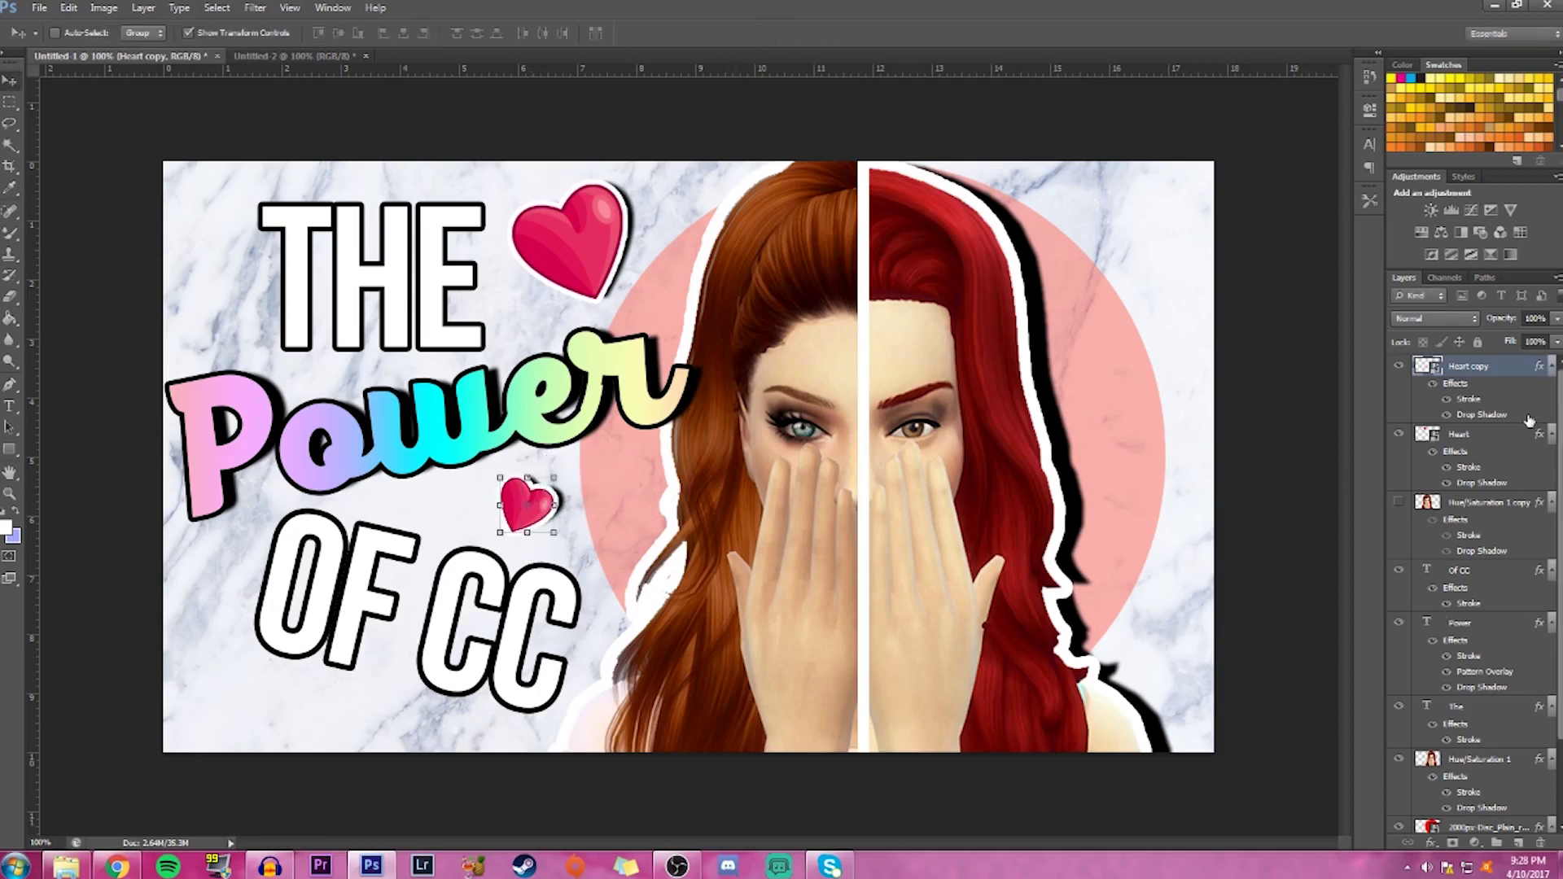
Move the small heart copy to the thumbnail's lower-left corner and tilt it counter-clockwise
left_click(1432, 438)
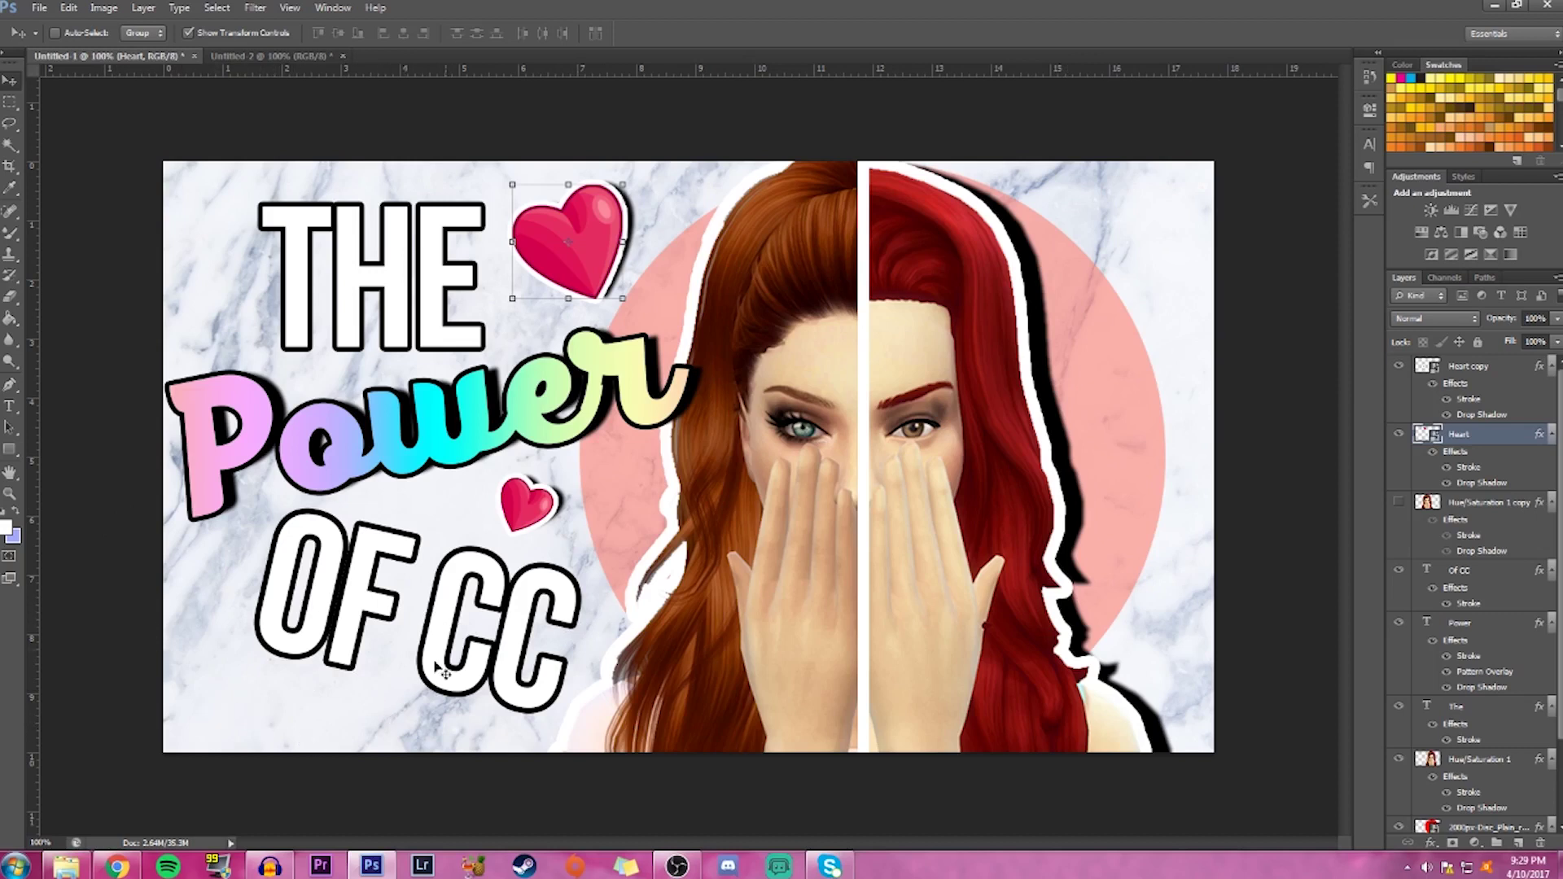
left_click(1457, 370)
left_click_drag(520, 487, 177, 622)
key("ctrl+z")
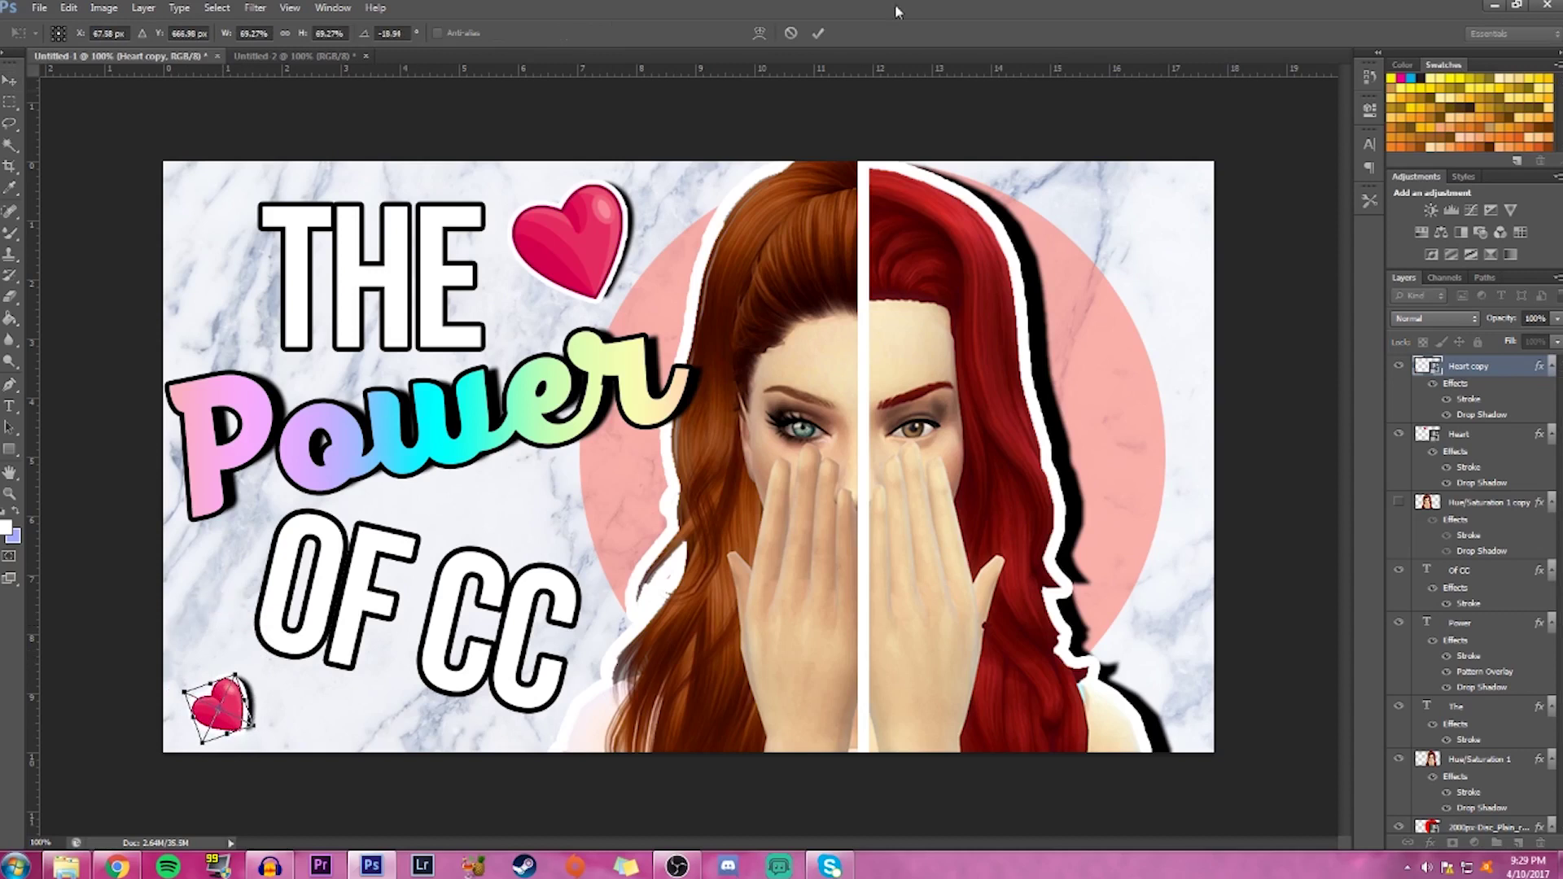
left_click(812, 37)
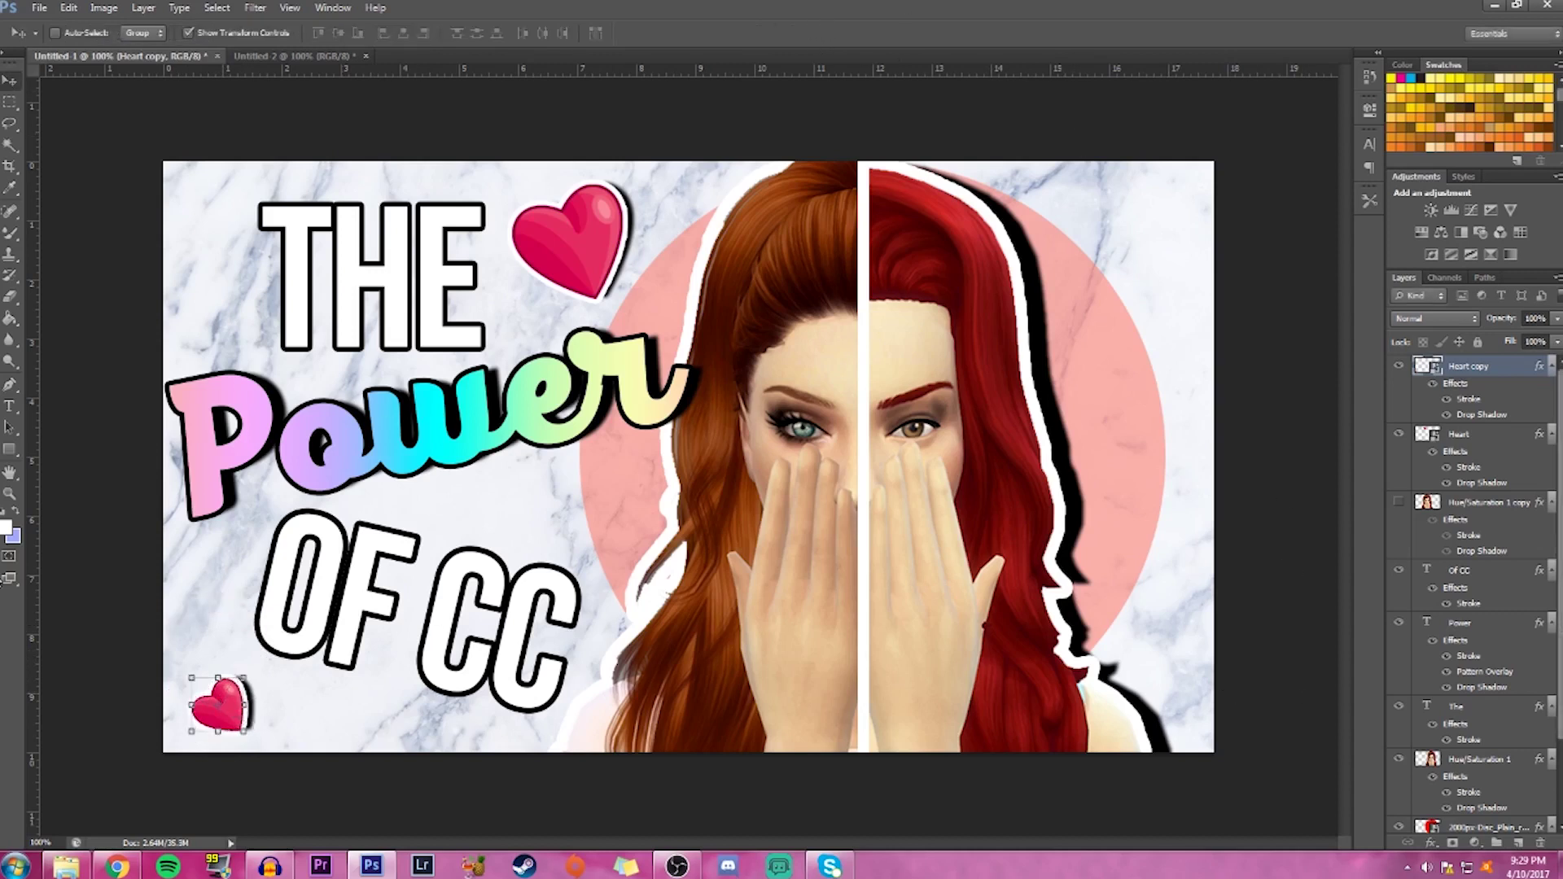
Check how the thumbnail reads at small sizes, down to 16.7% zoom, and return to a 66.7% view
left_click(10, 493)
left_click(77, 33)
left_click_drag(530, 447, 365, 521)
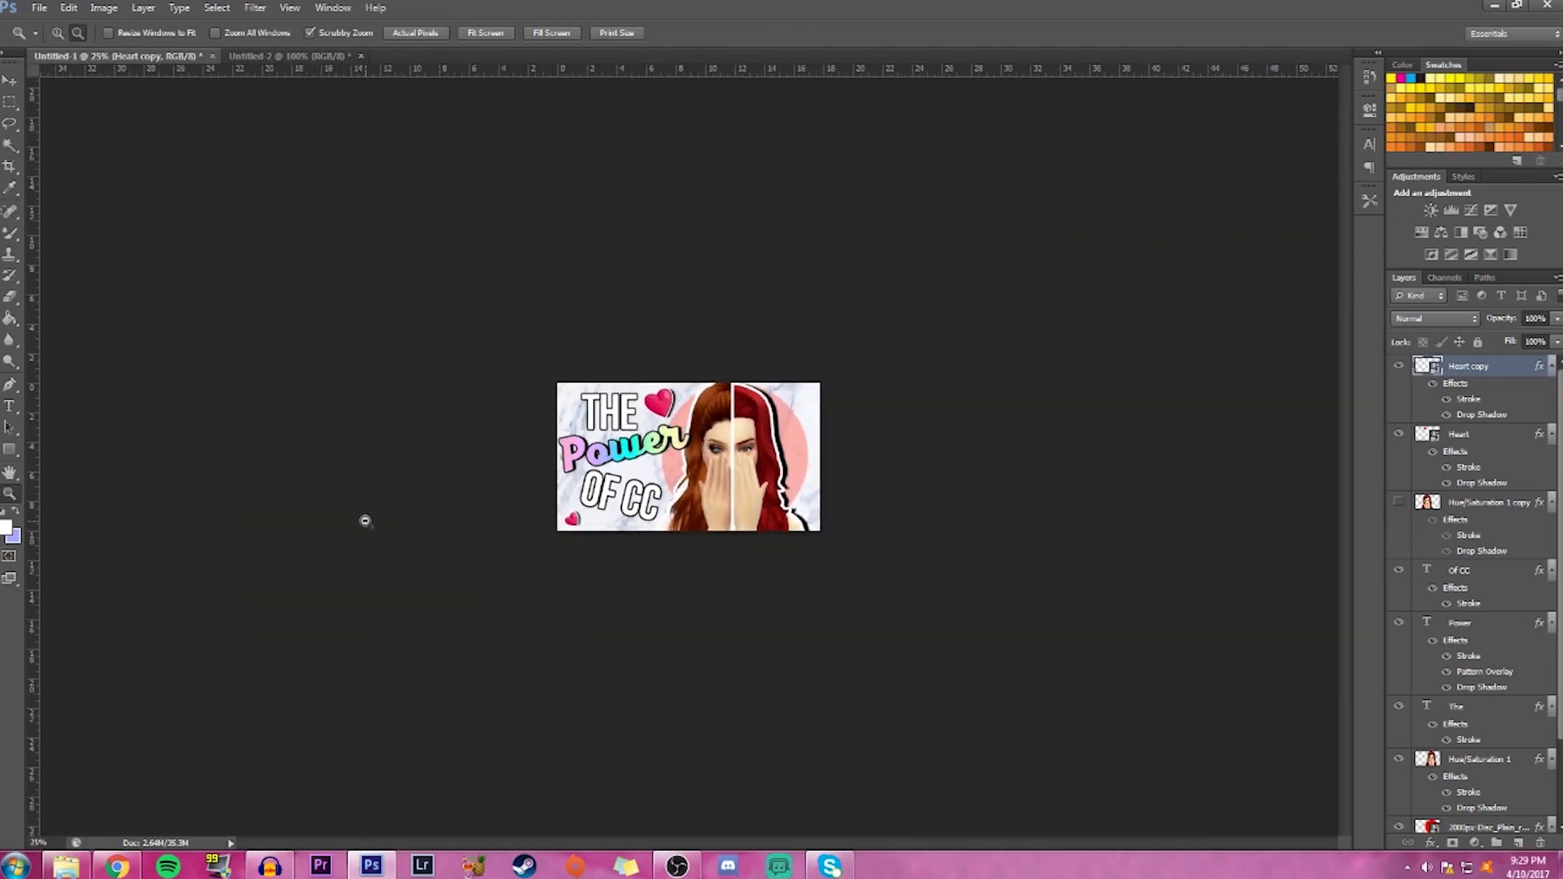
left_click(567, 549)
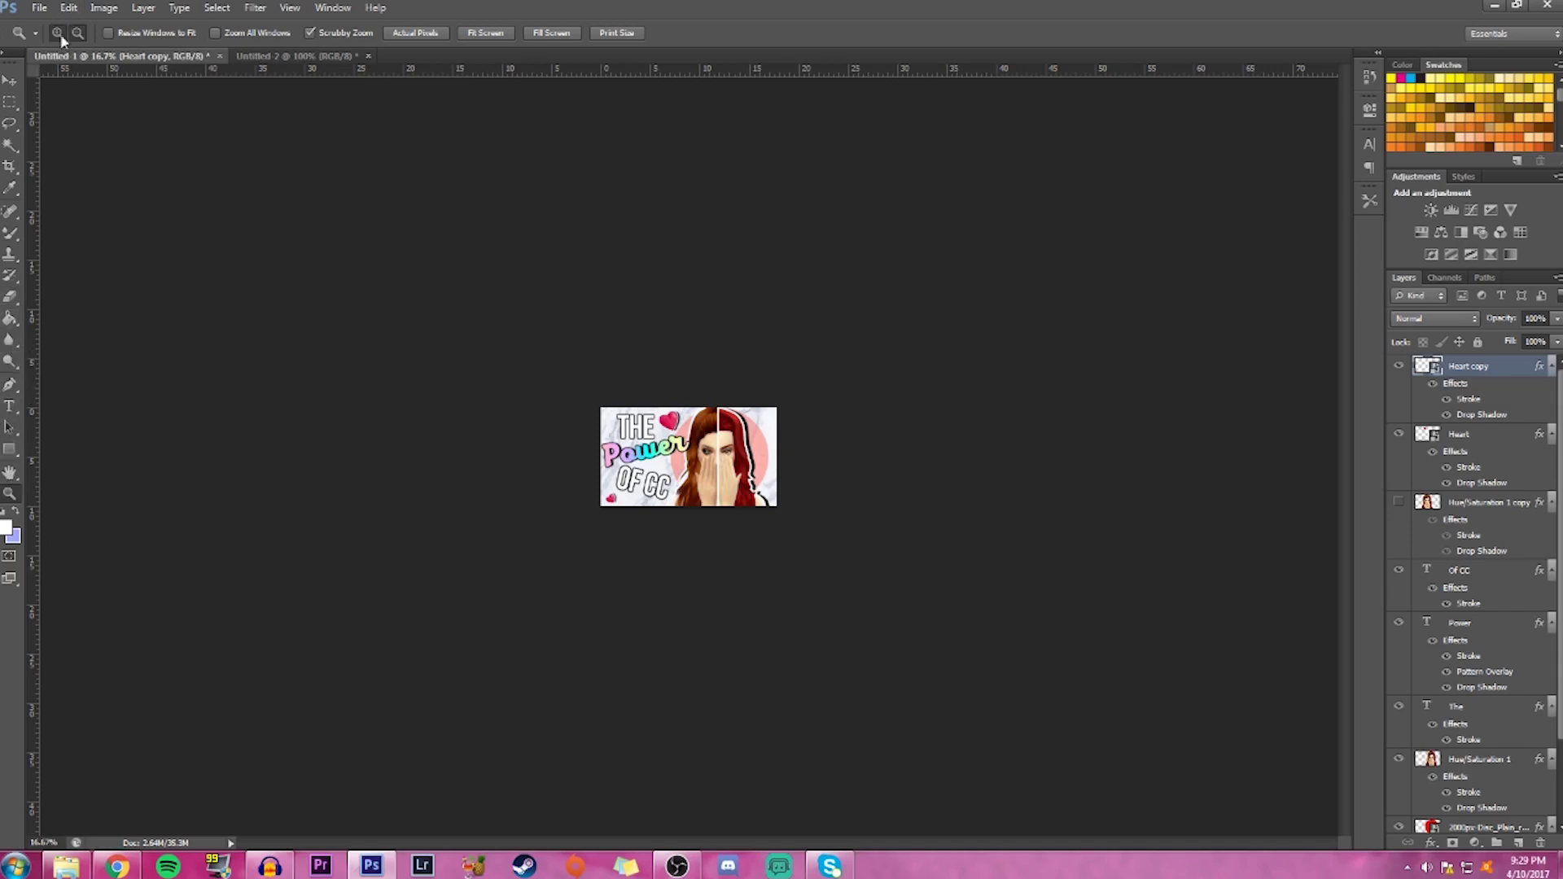
left_click_drag(733, 430, 732, 429)
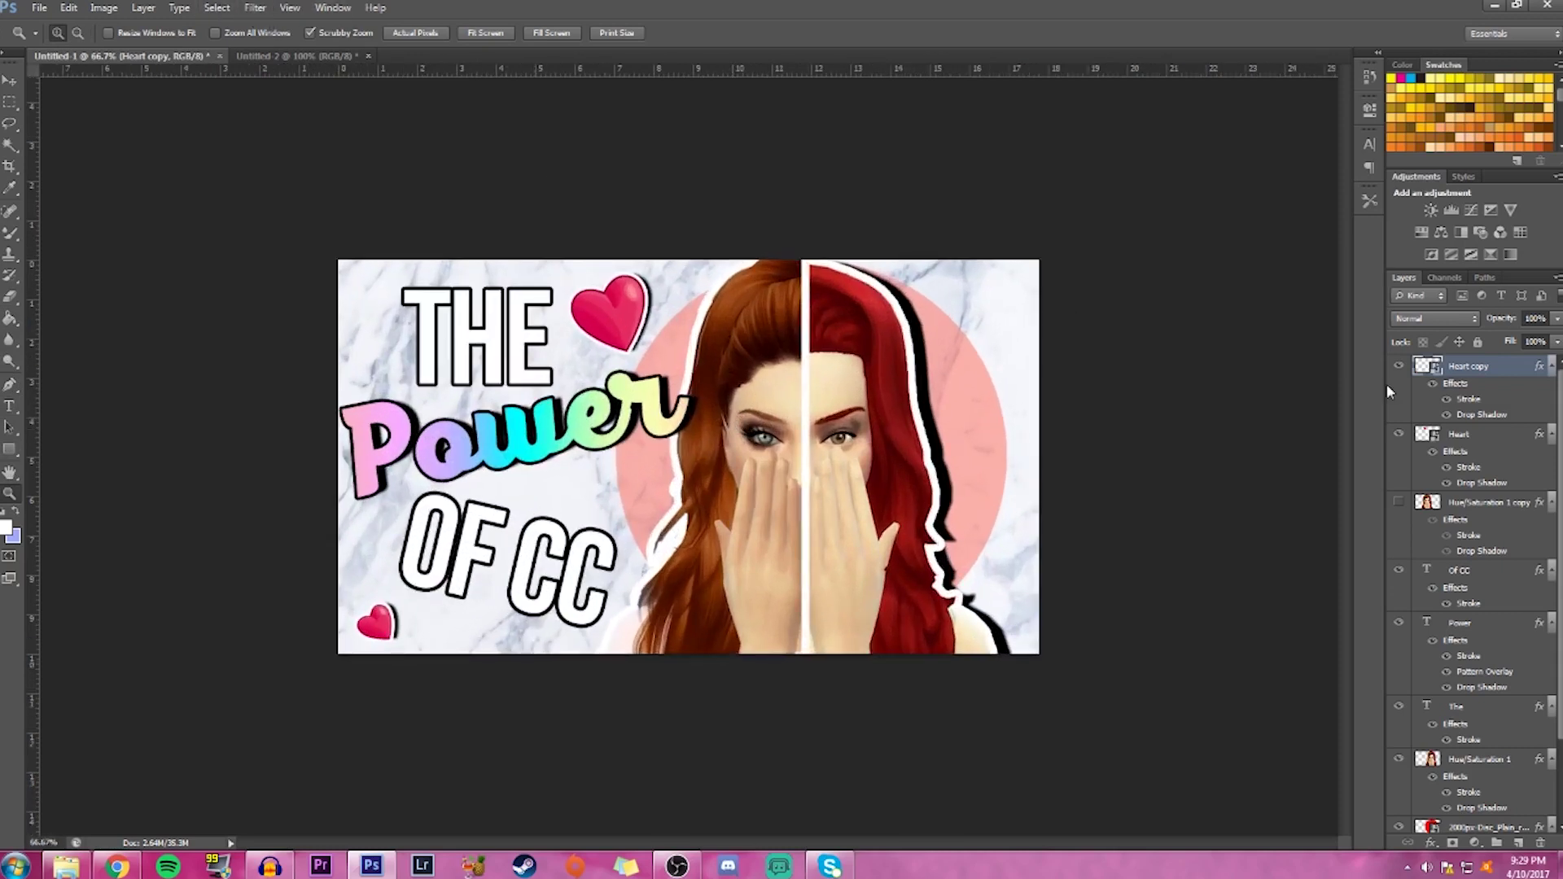
left_click(1473, 506)
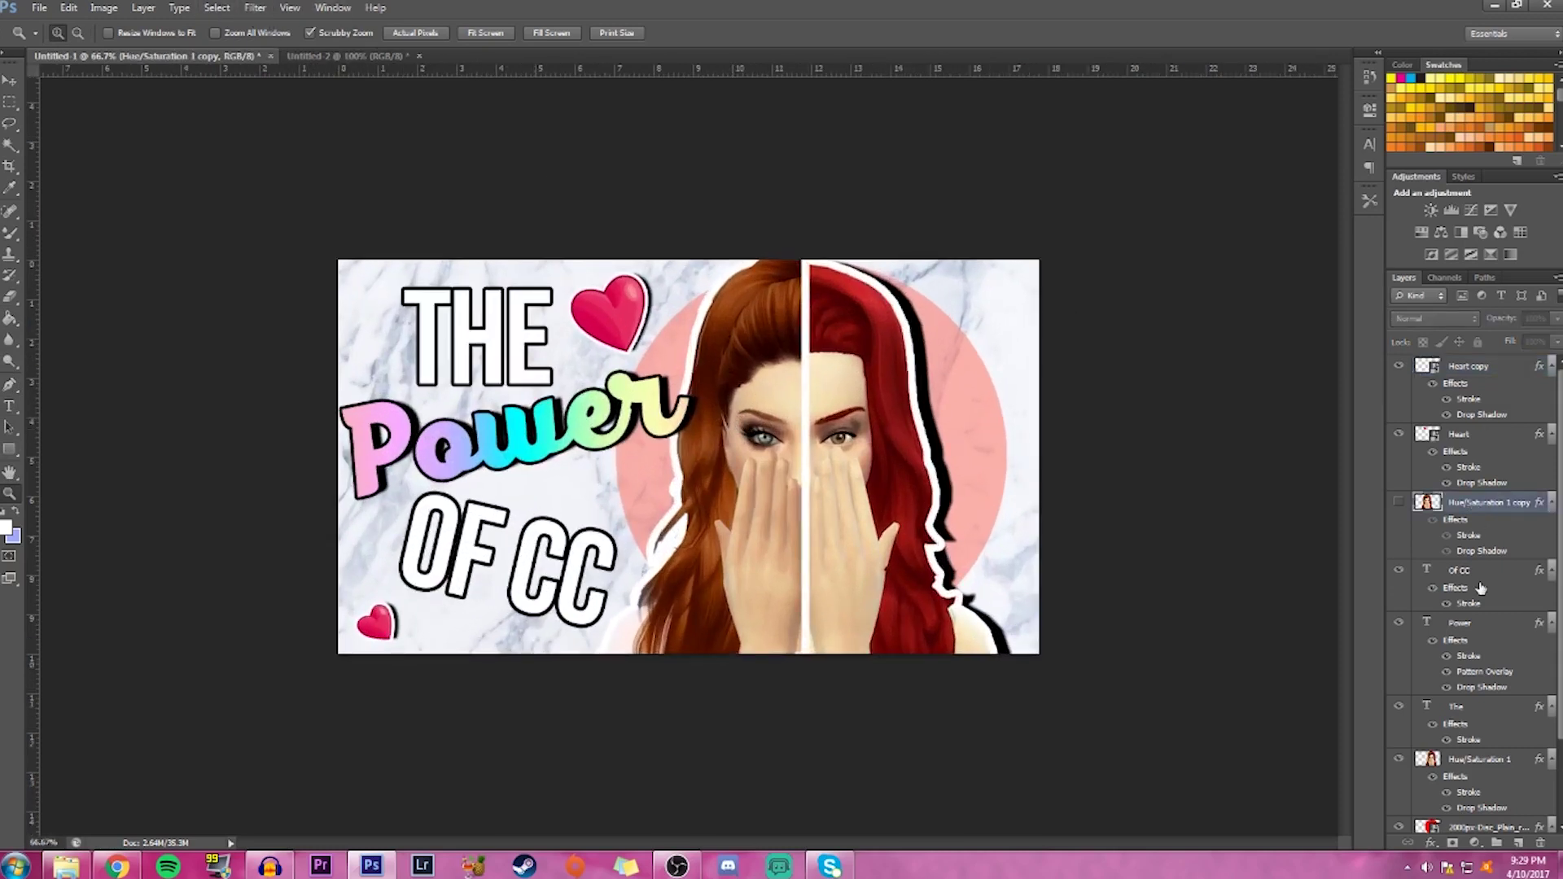
left_click(1473, 758)
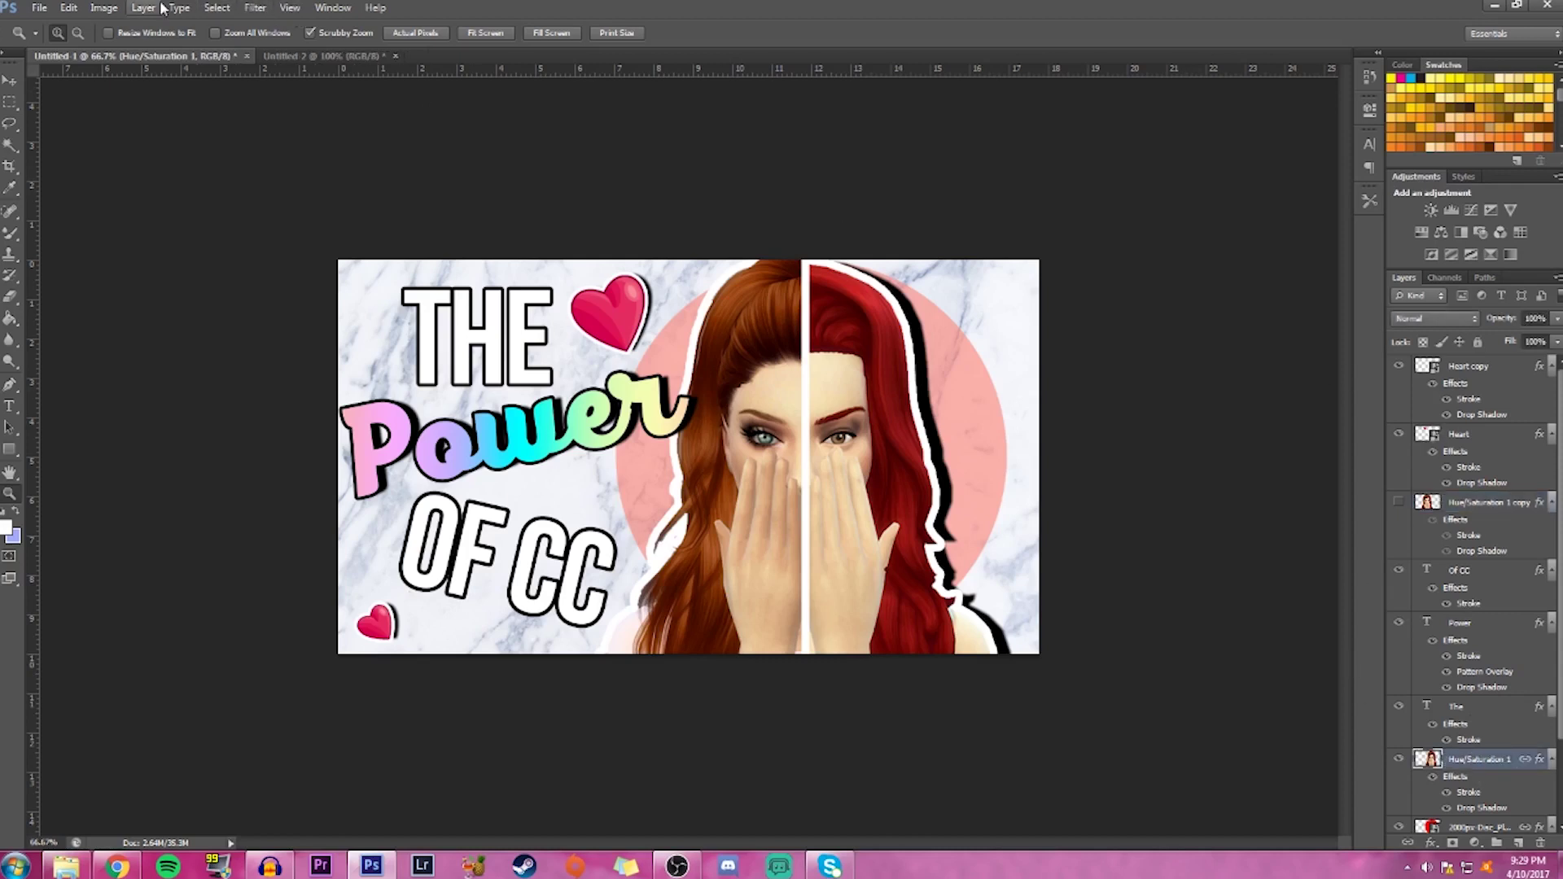
left_click(247, 7)
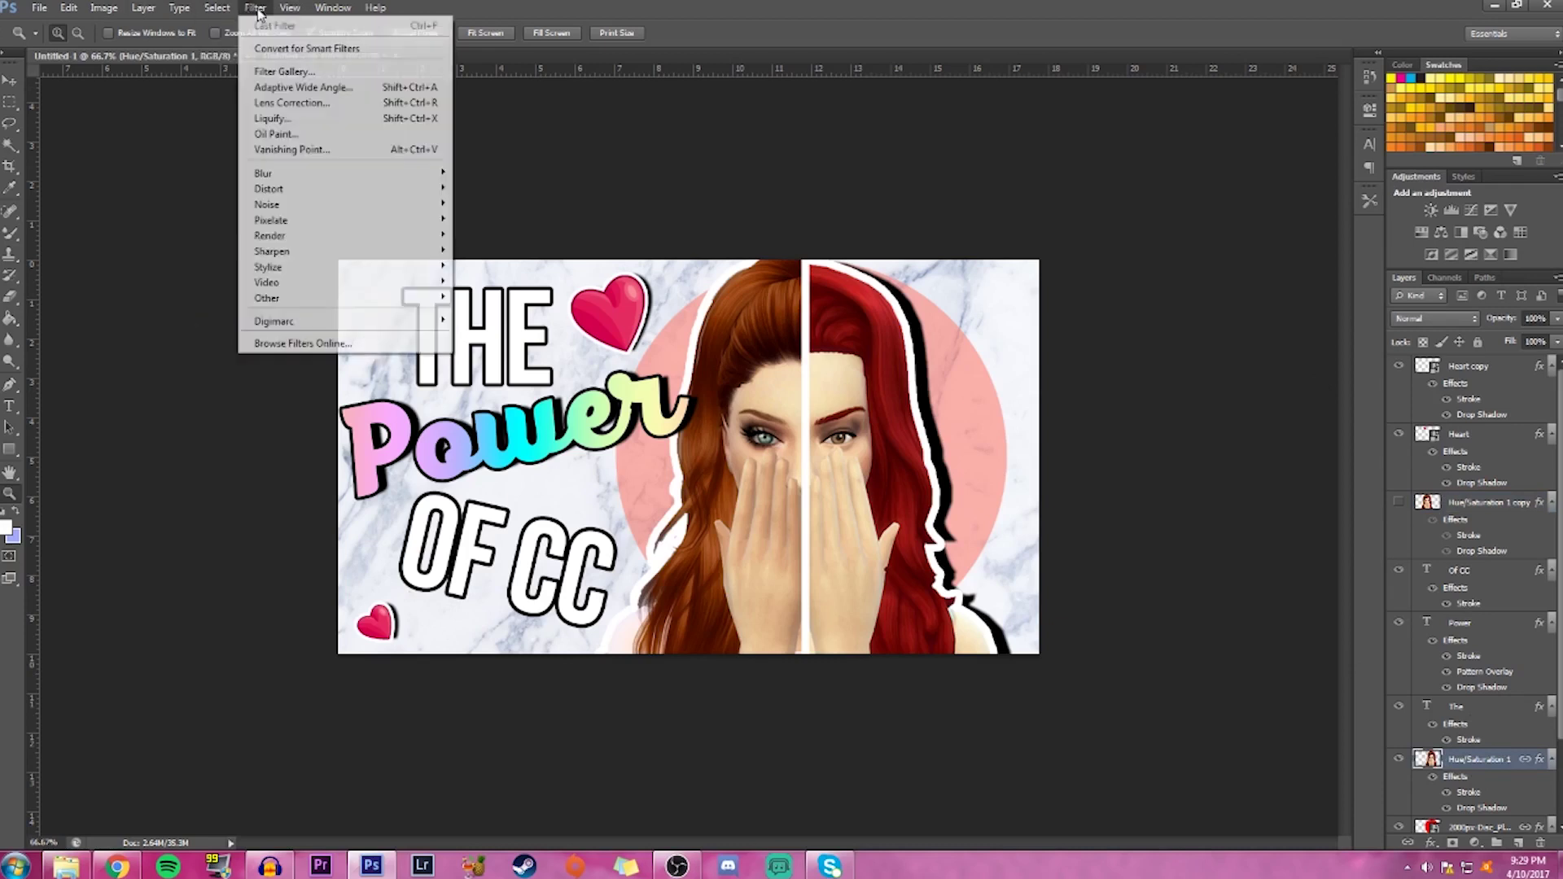
mouse_move(324, 275)
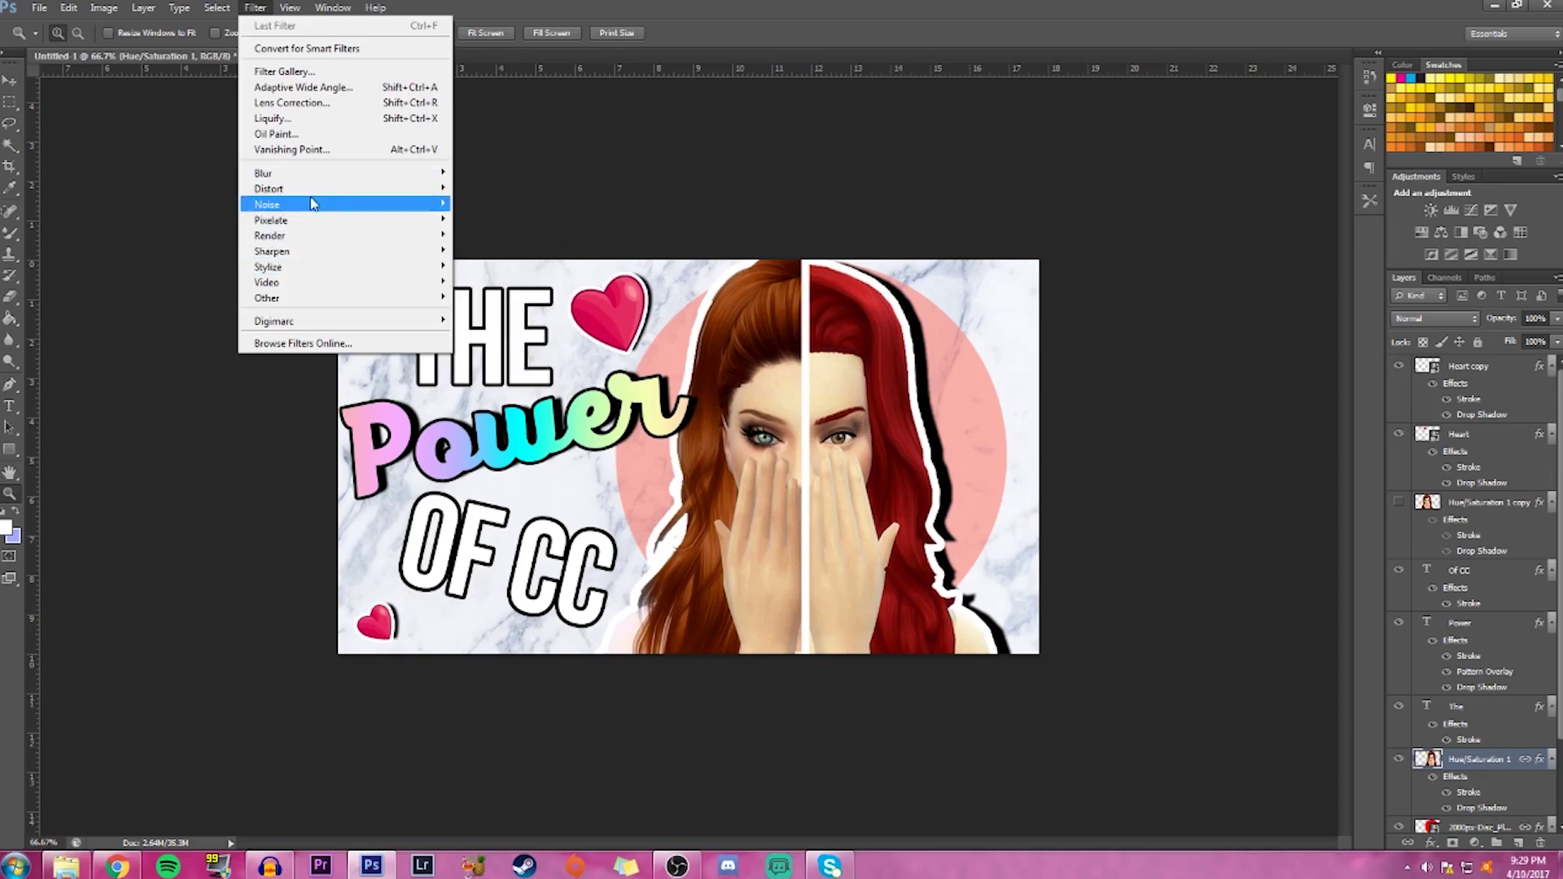
mouse_move(312, 201)
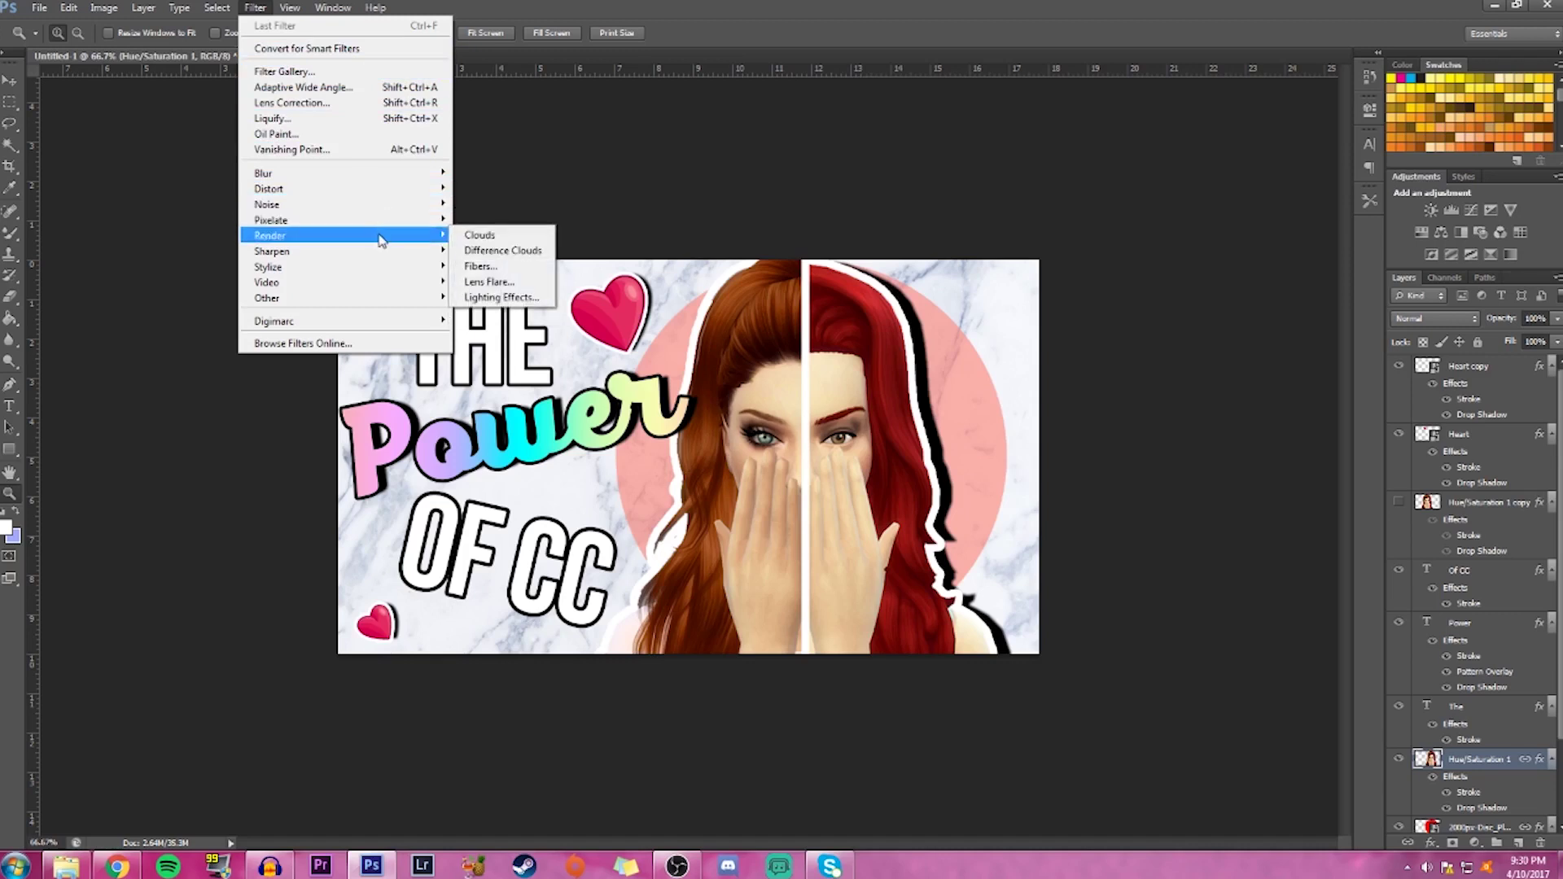
mouse_move(396, 263)
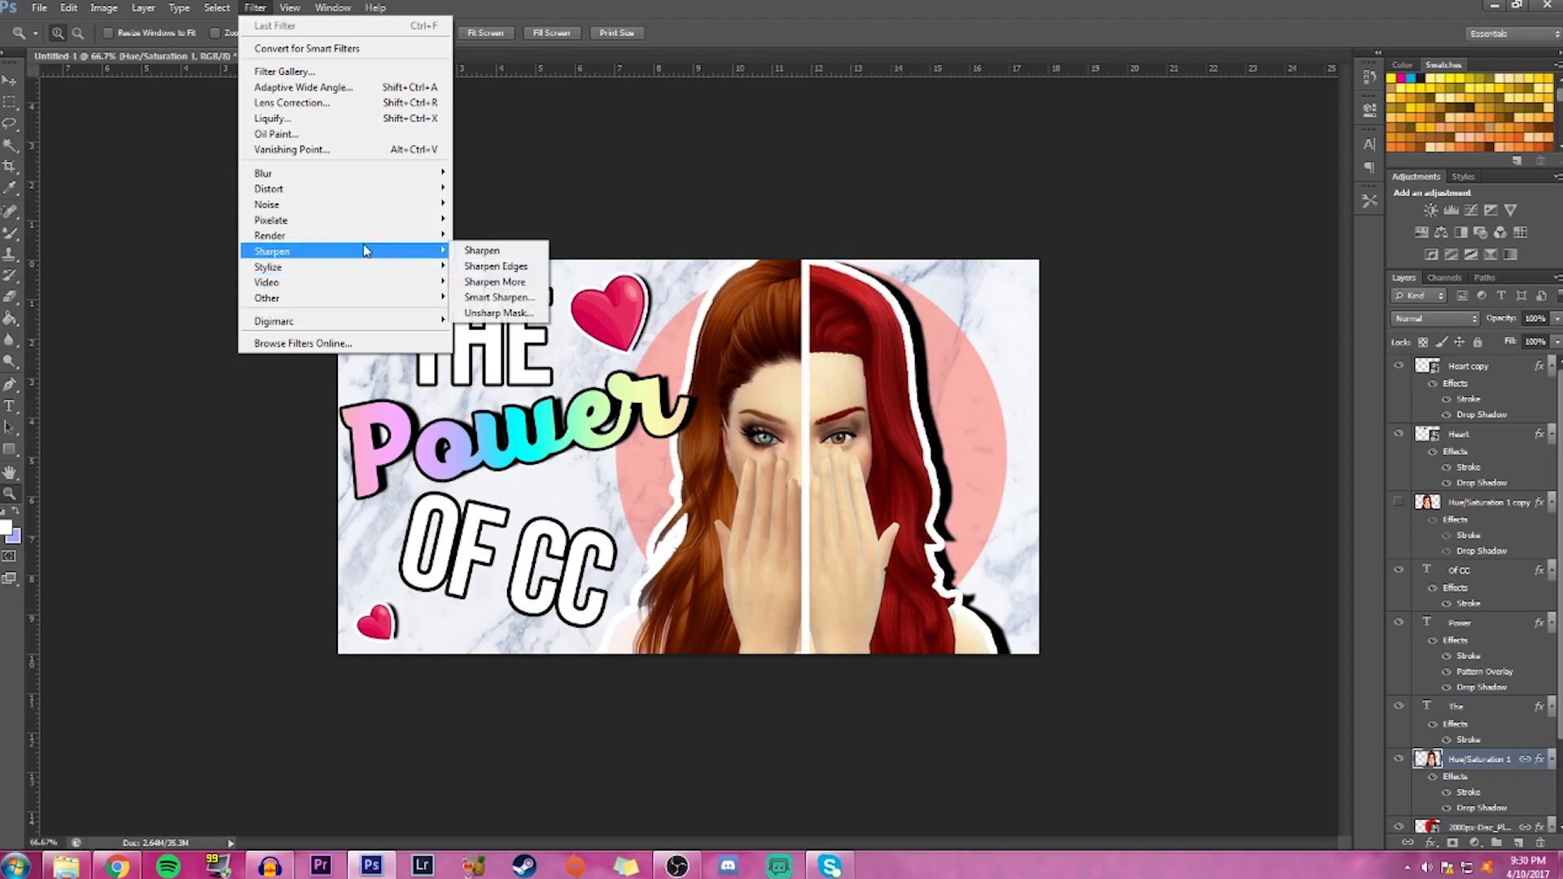
key("Escape")
key("Escape")
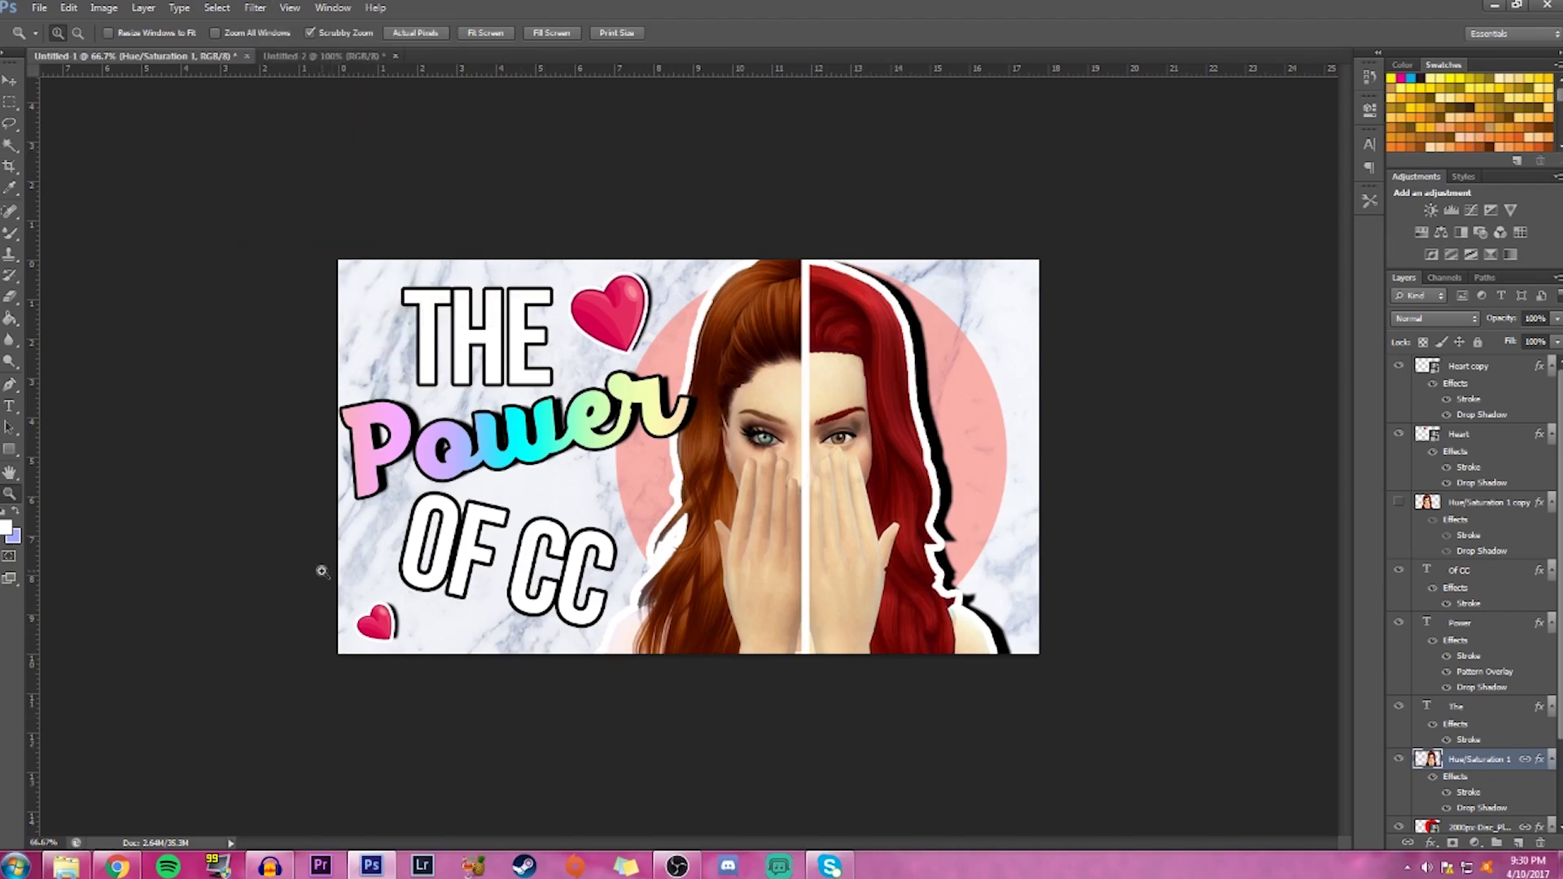
Flatten the thumbnail into a single background layer, discarding the hidden layer
left_click(39, 8)
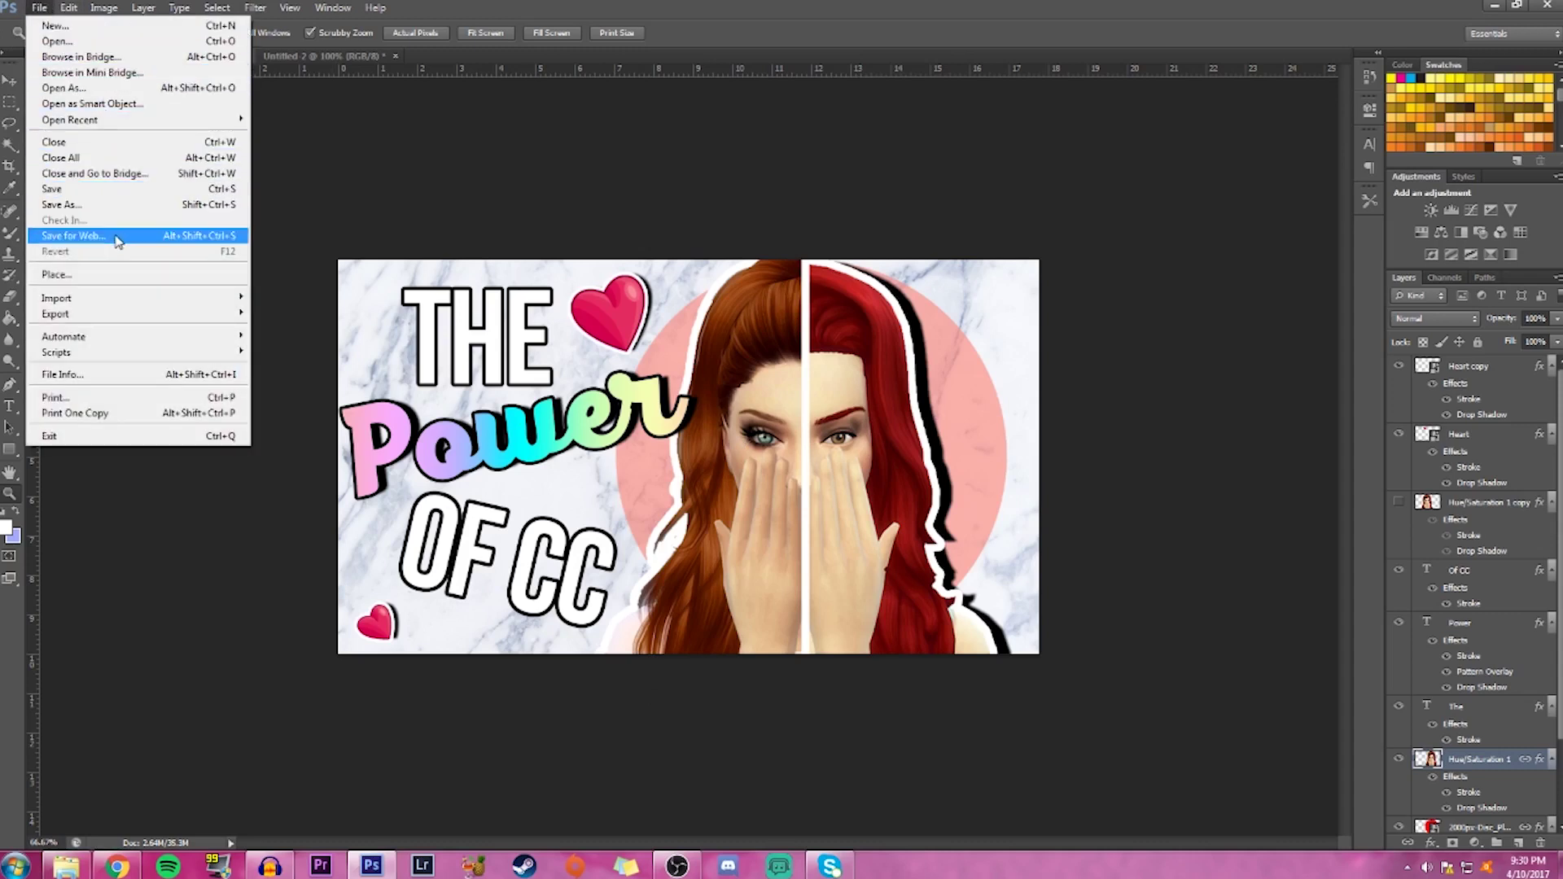
left_click(151, 6)
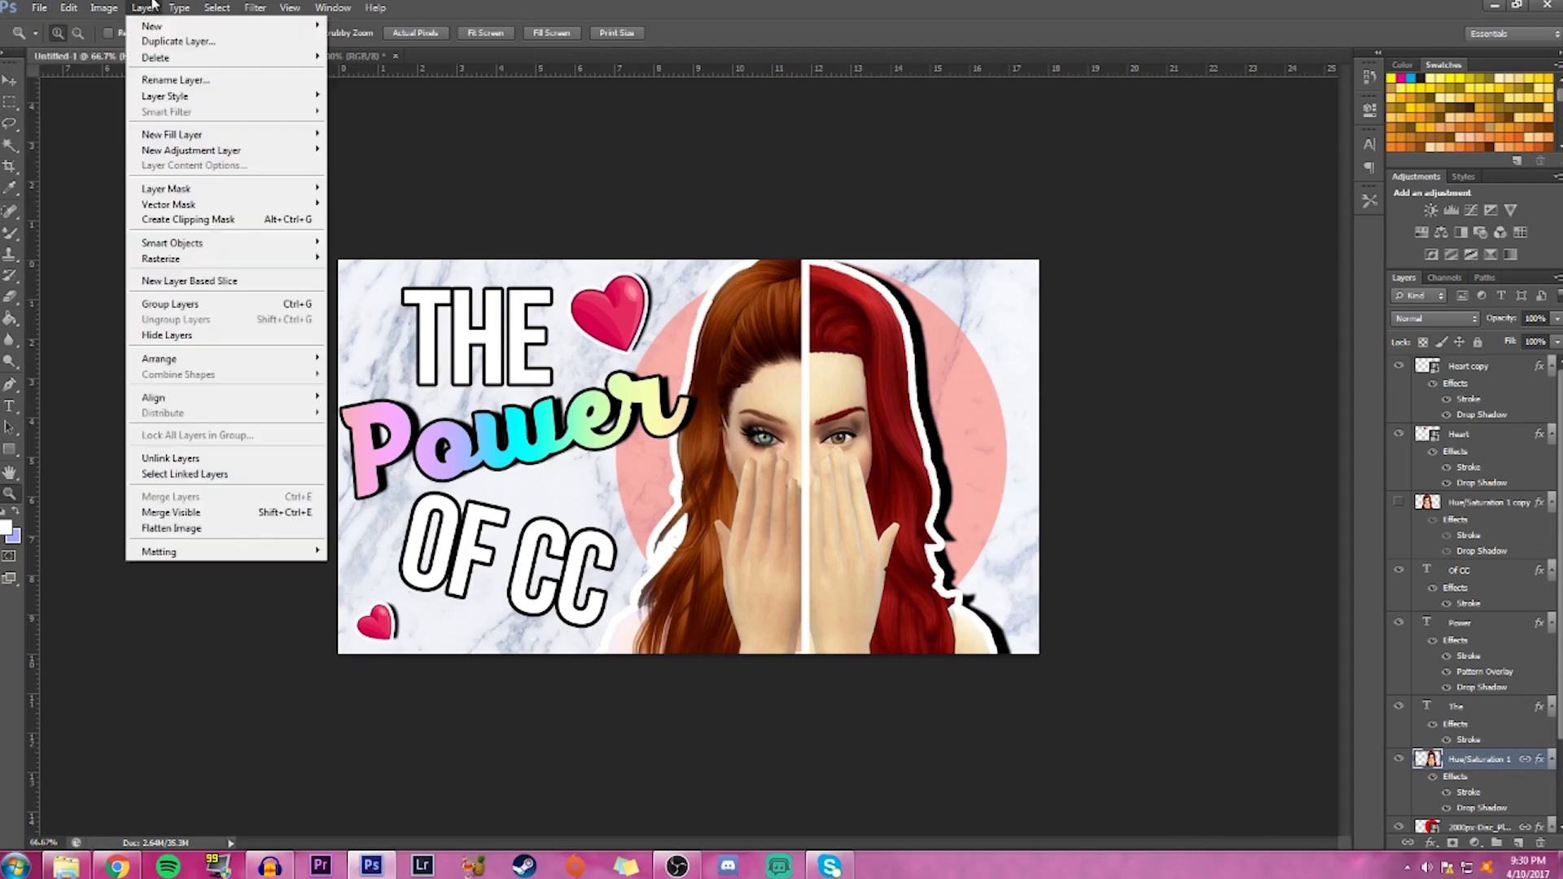
left_click(185, 528)
left_click(714, 324)
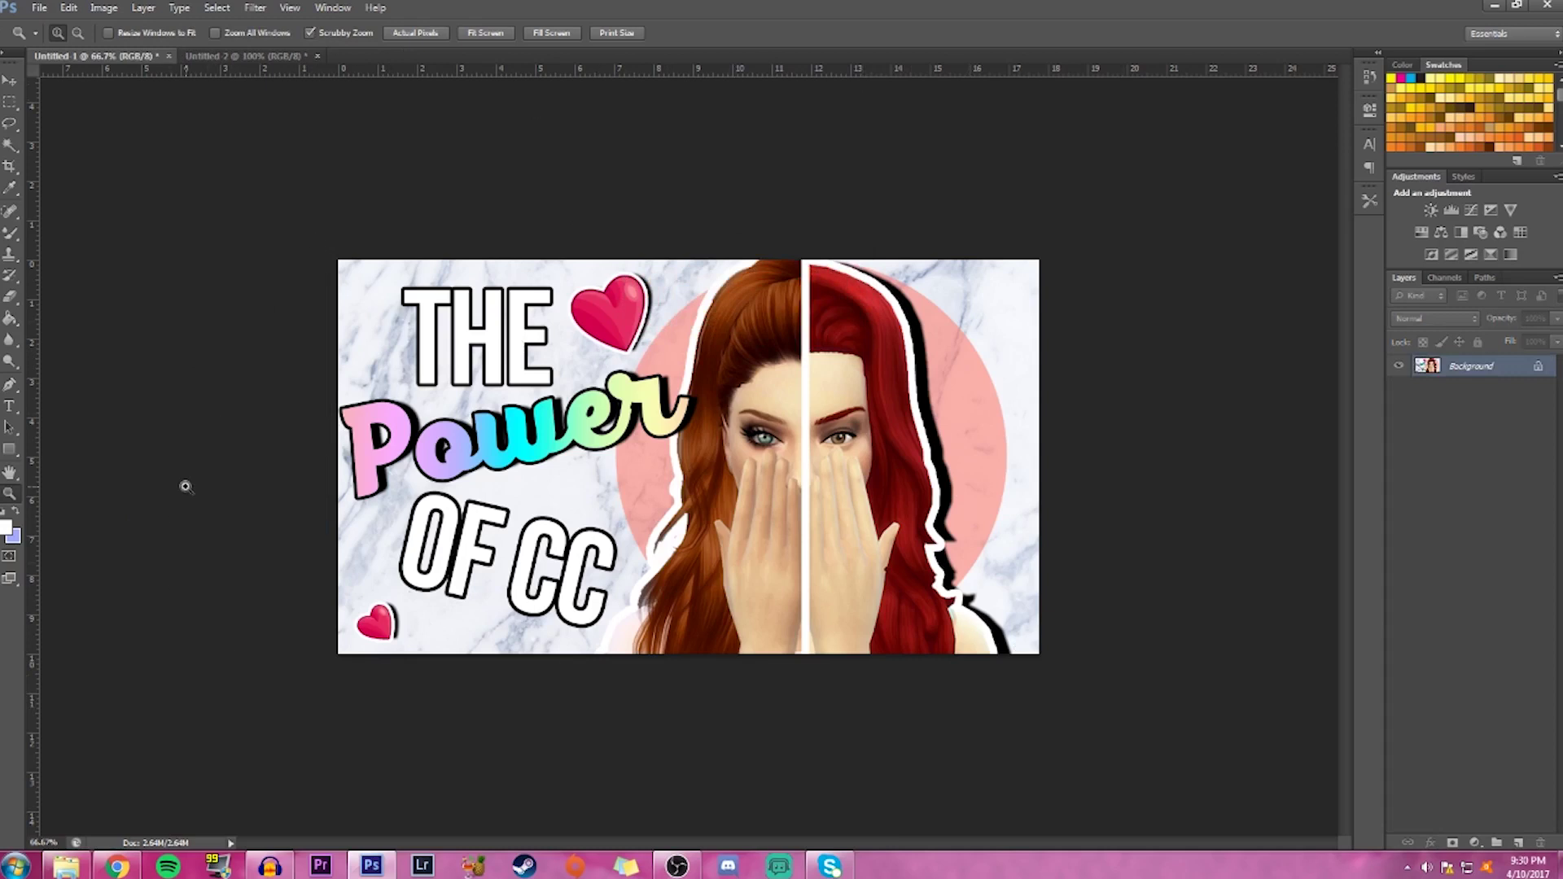
Save the flattened thumbnail as the JPEG "POWER OF 1" in the Thumbnails folder at maximum quality 12
left_click(39, 7)
left_click(65, 206)
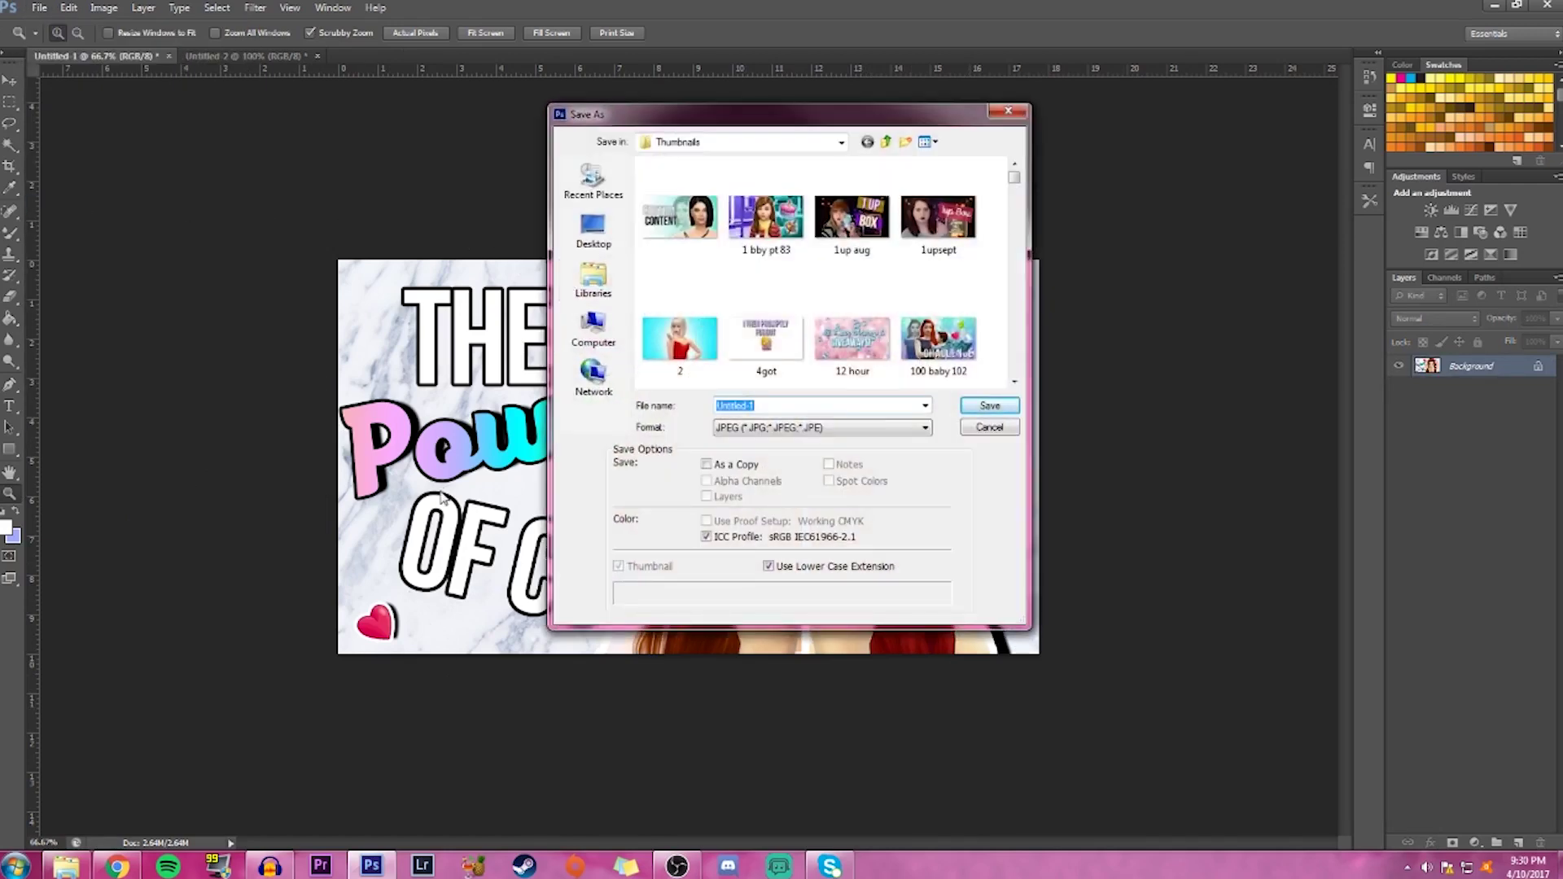
type("POWER OF 1")
left_click(979, 405)
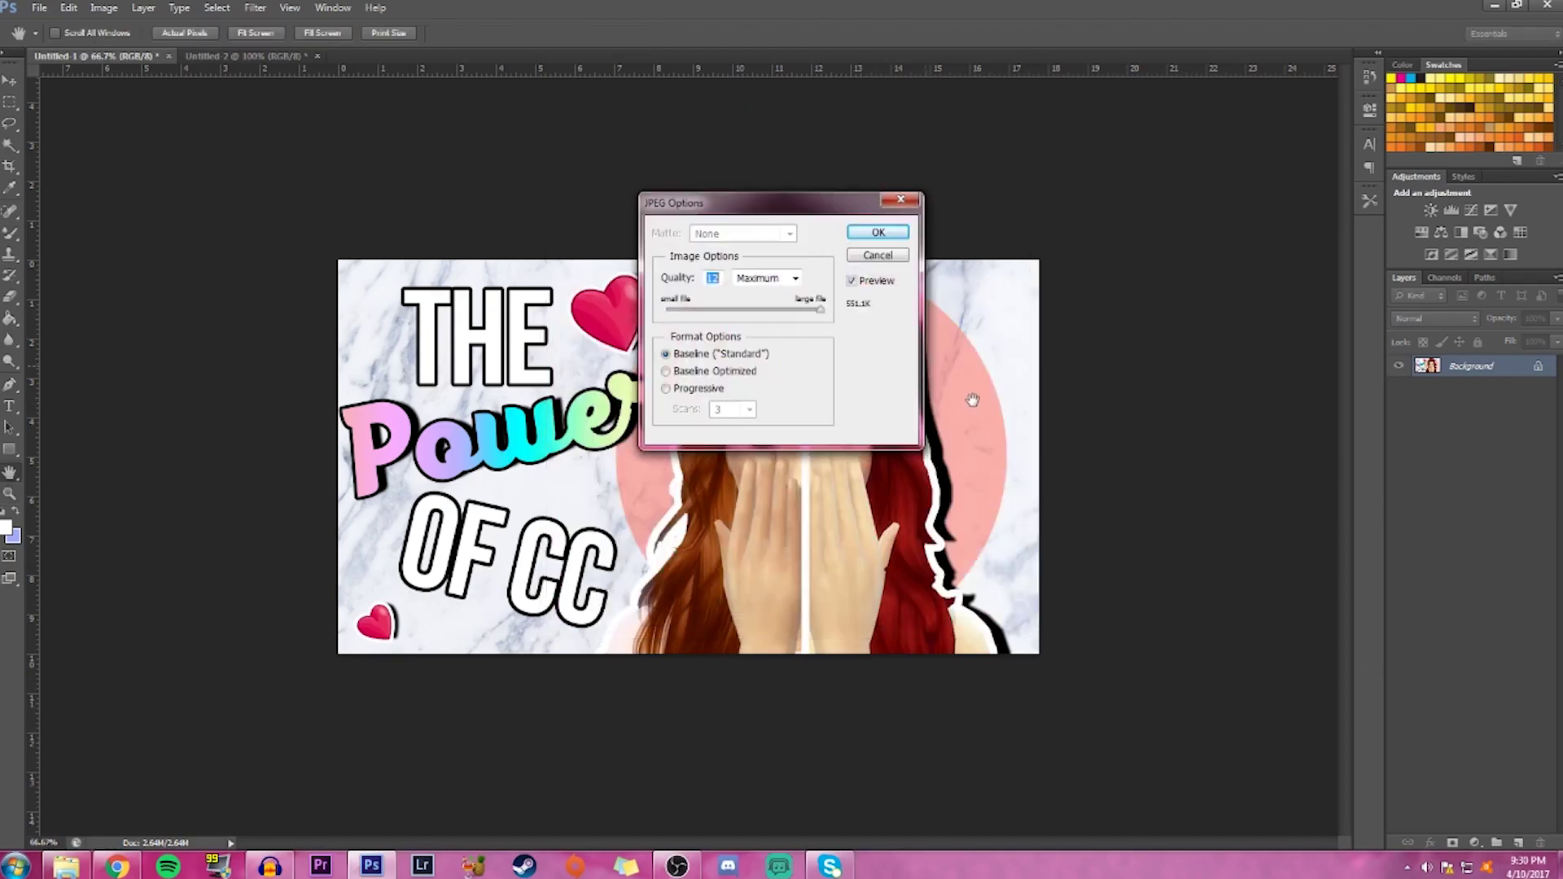
left_click(877, 232)
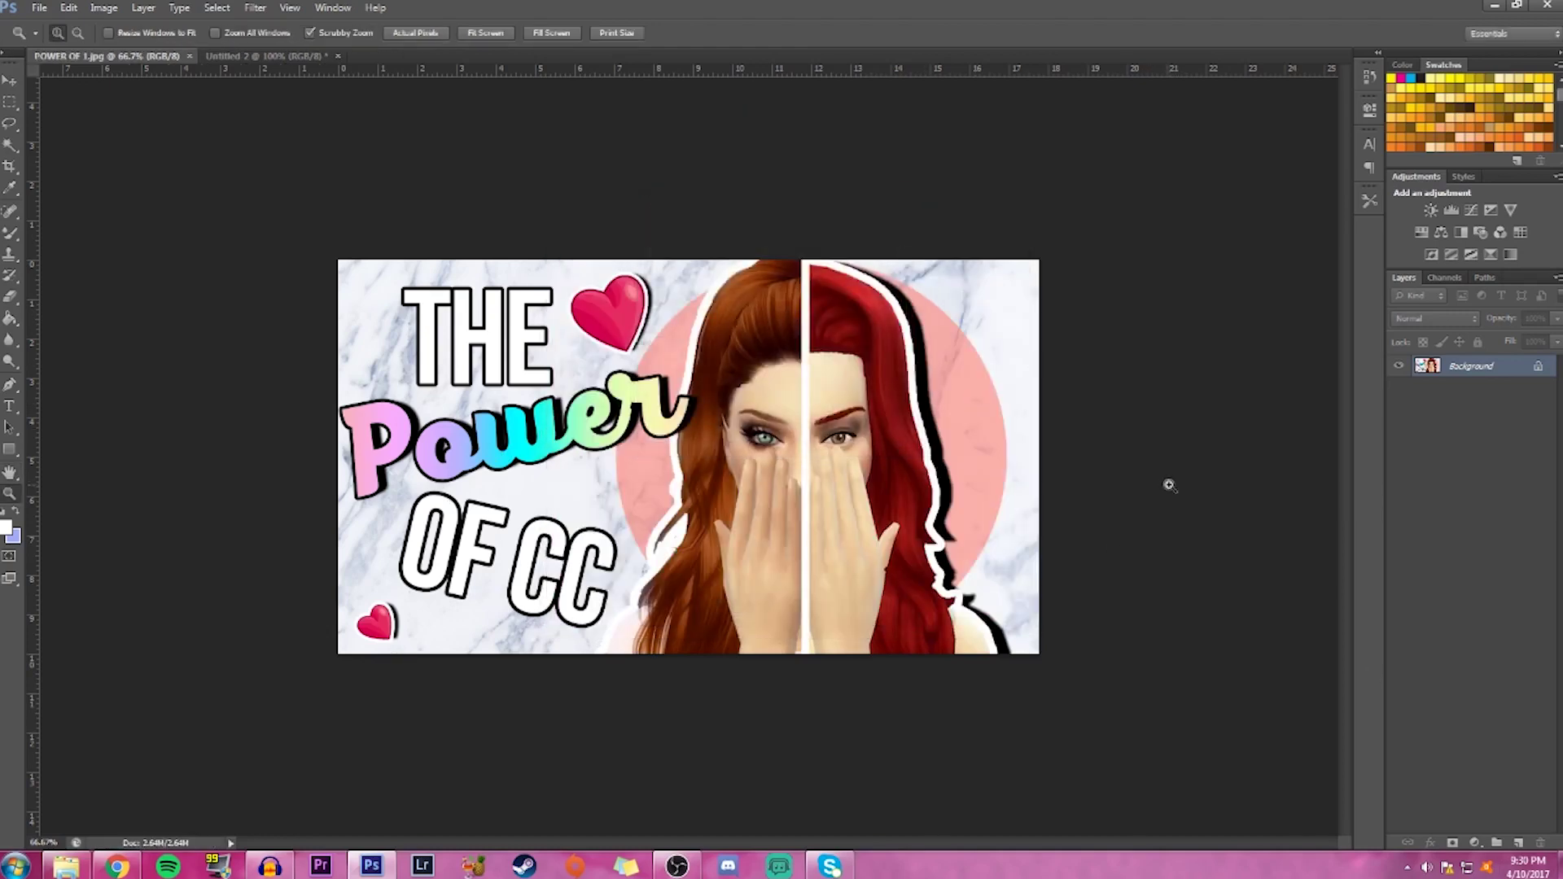
Switch to Lightroom and open the POWER OF 1.jpg thumbnail in the Develop module
left_click(1546, 5)
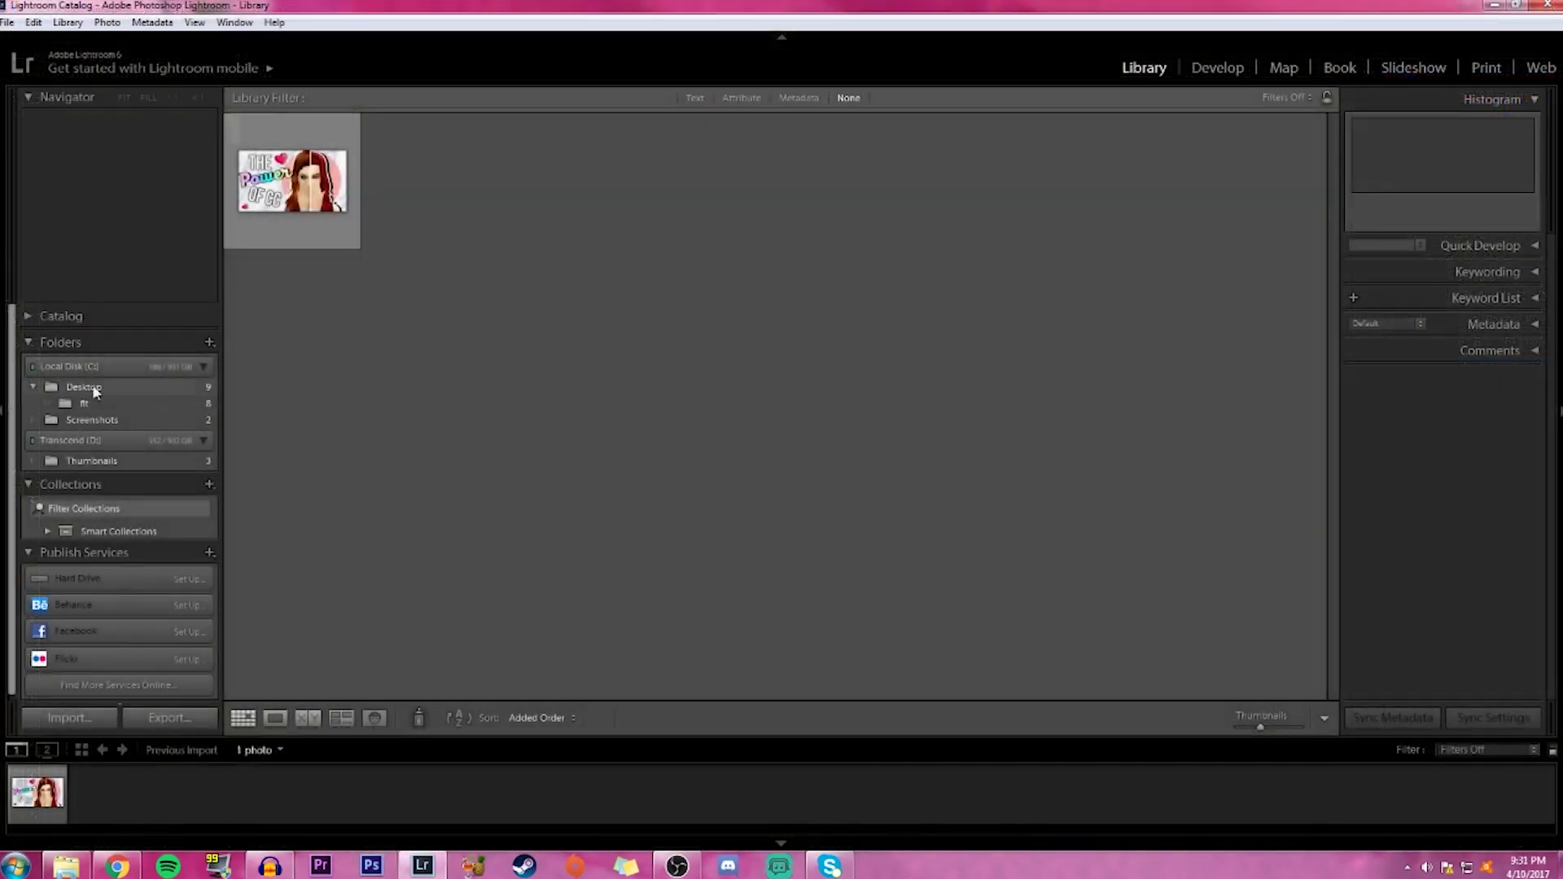
left_click(1225, 67)
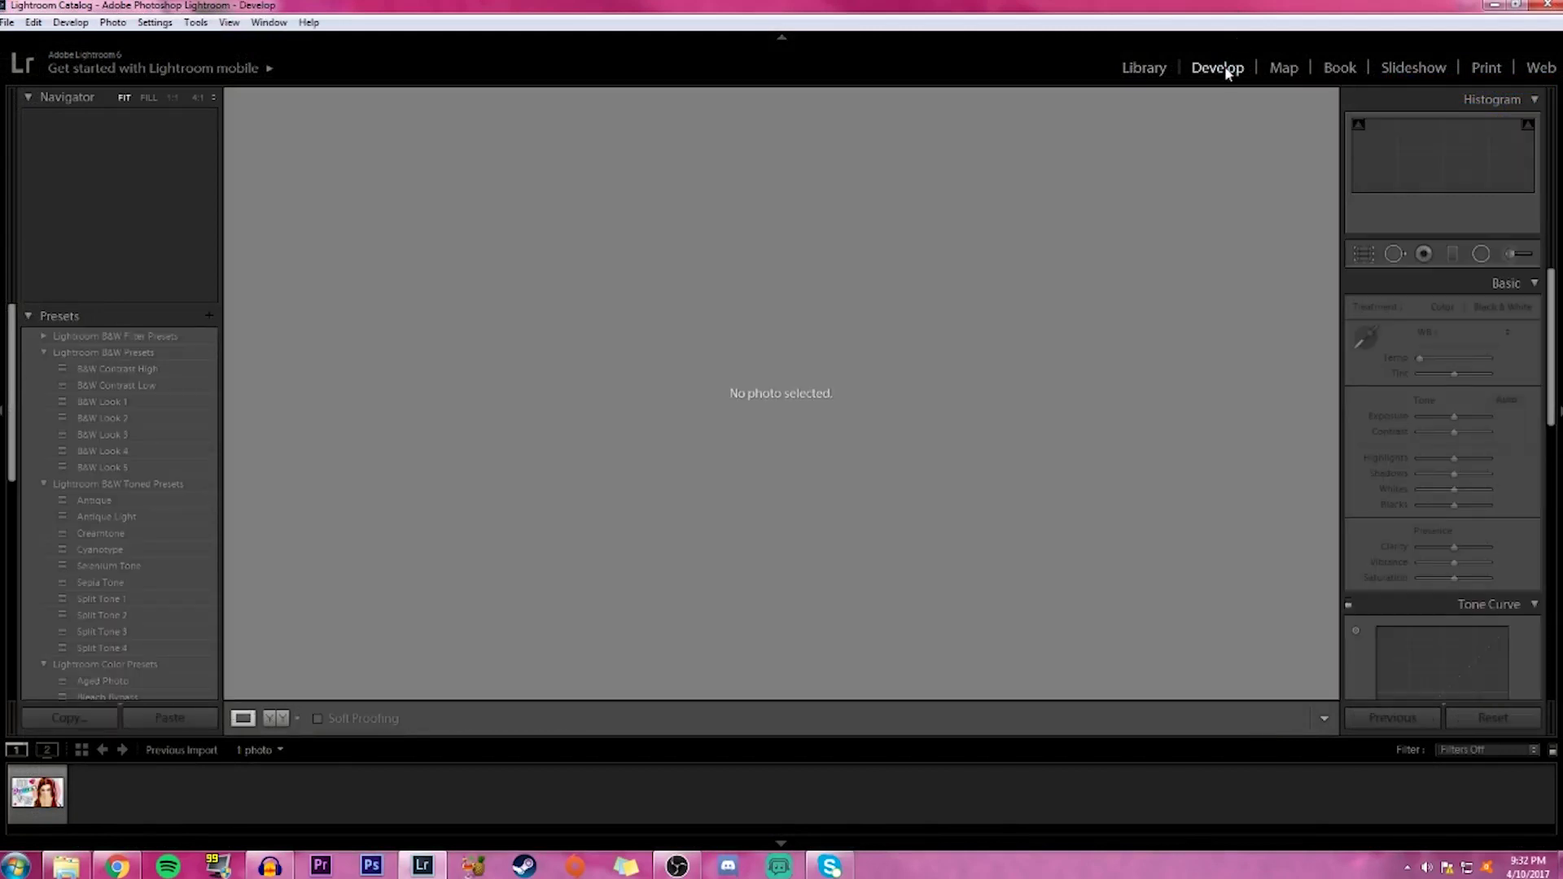
left_click(47, 794)
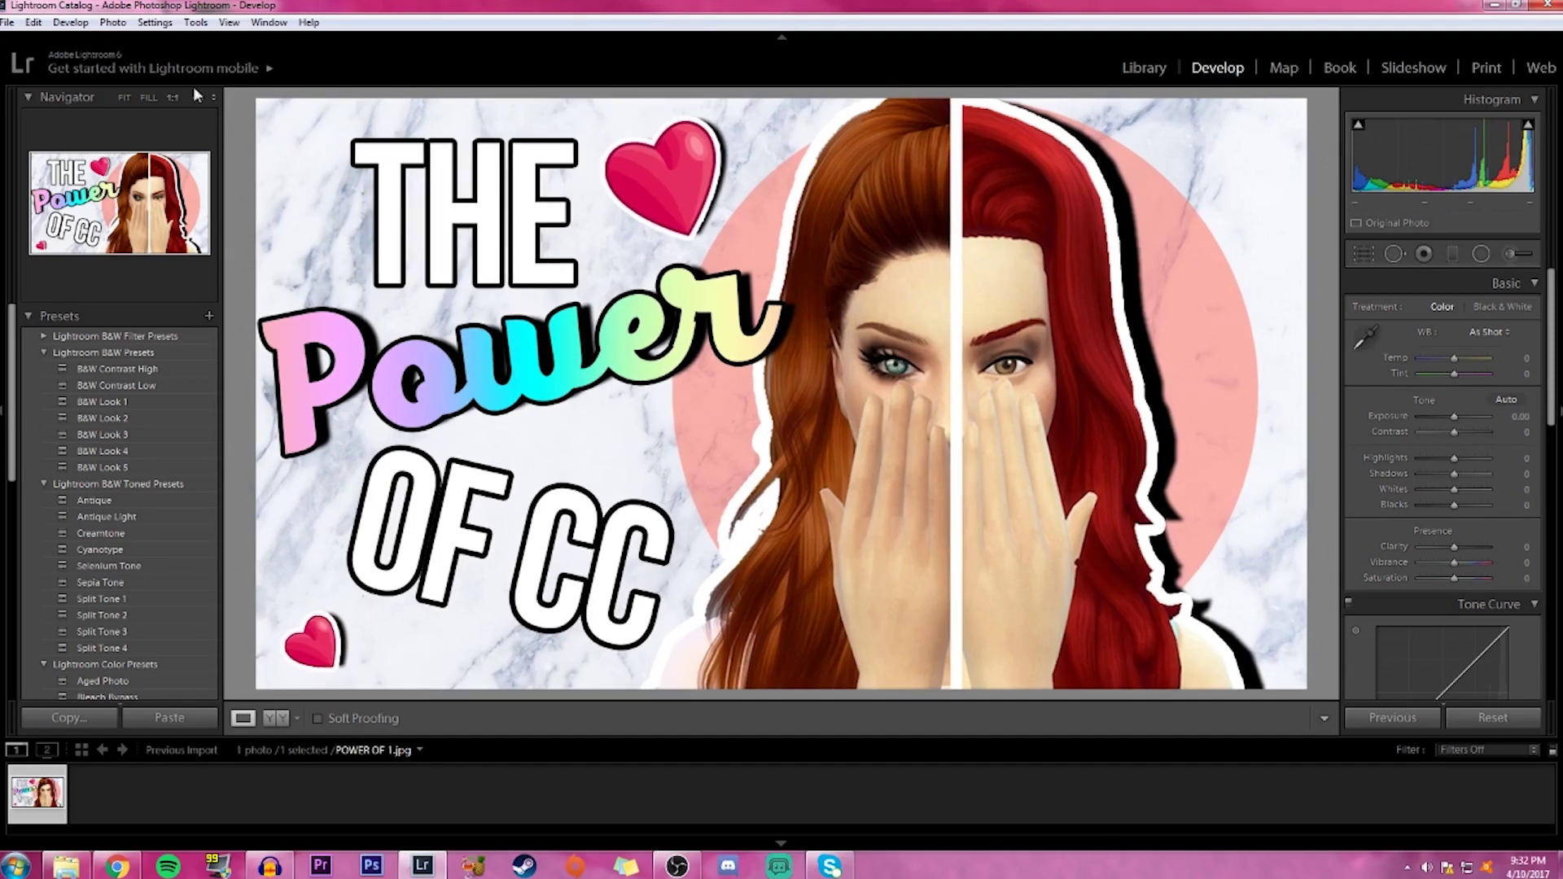
Apply the Auto Tone general preset to the whole thumbnail
left_click(213, 97)
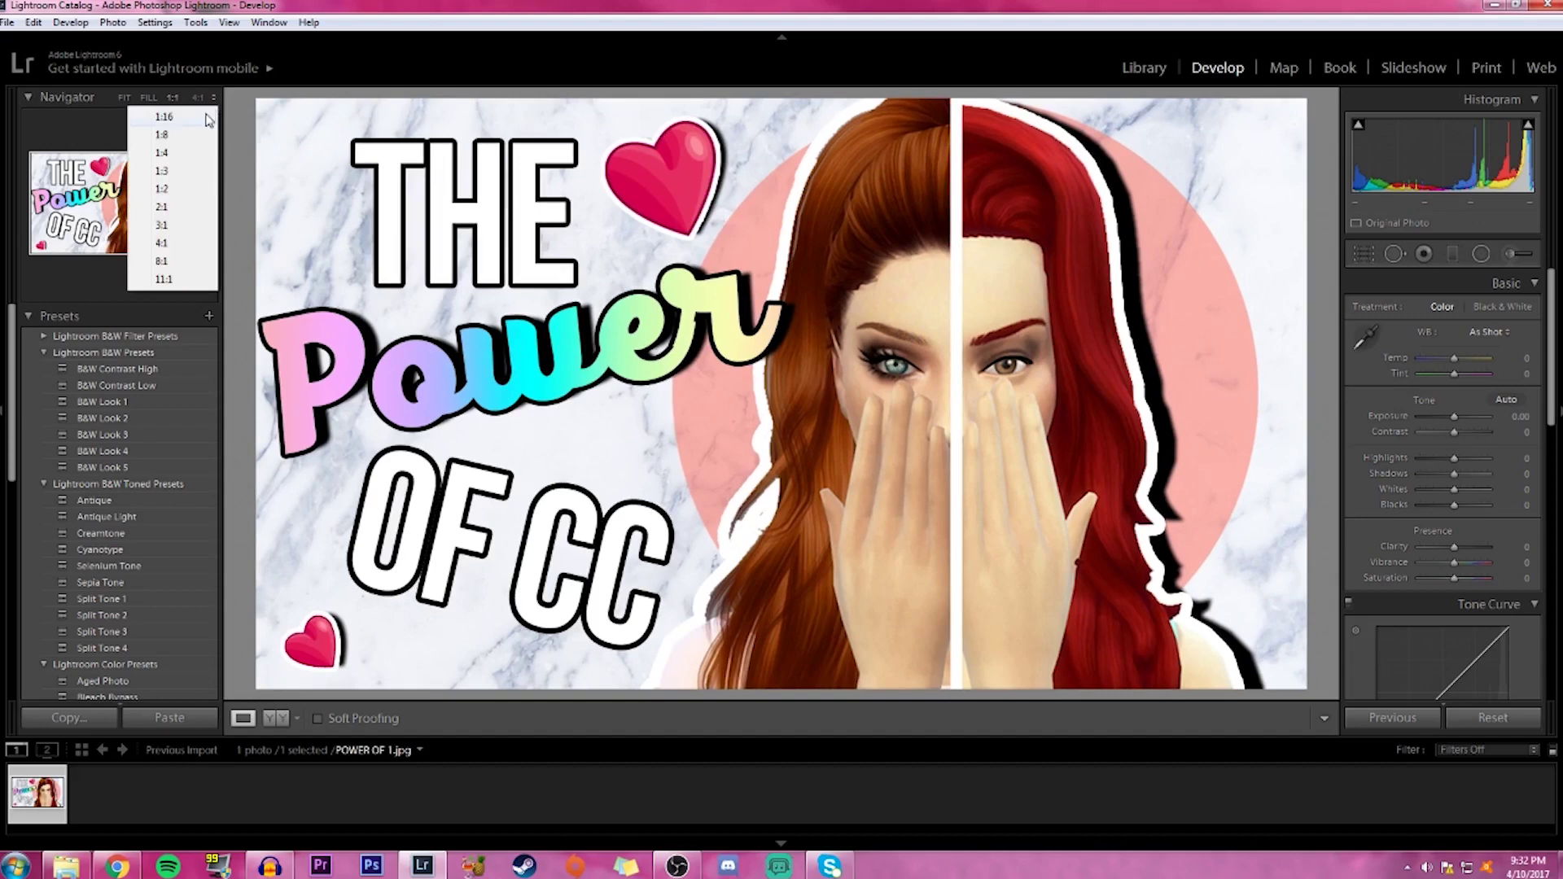
left_click(195, 225)
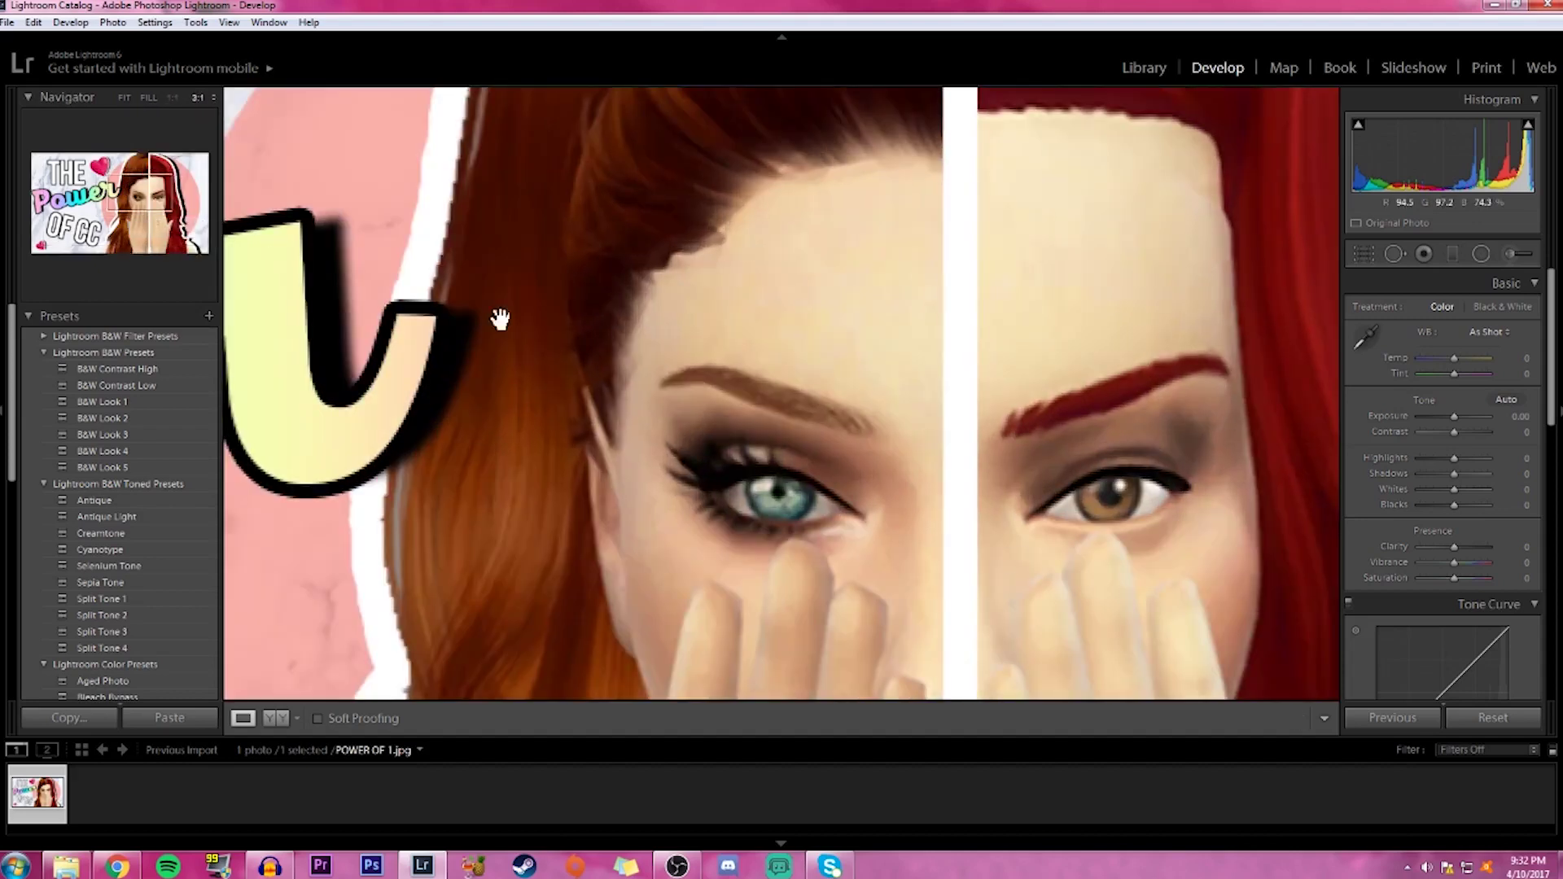
left_click_drag(1046, 394, 942, 287)
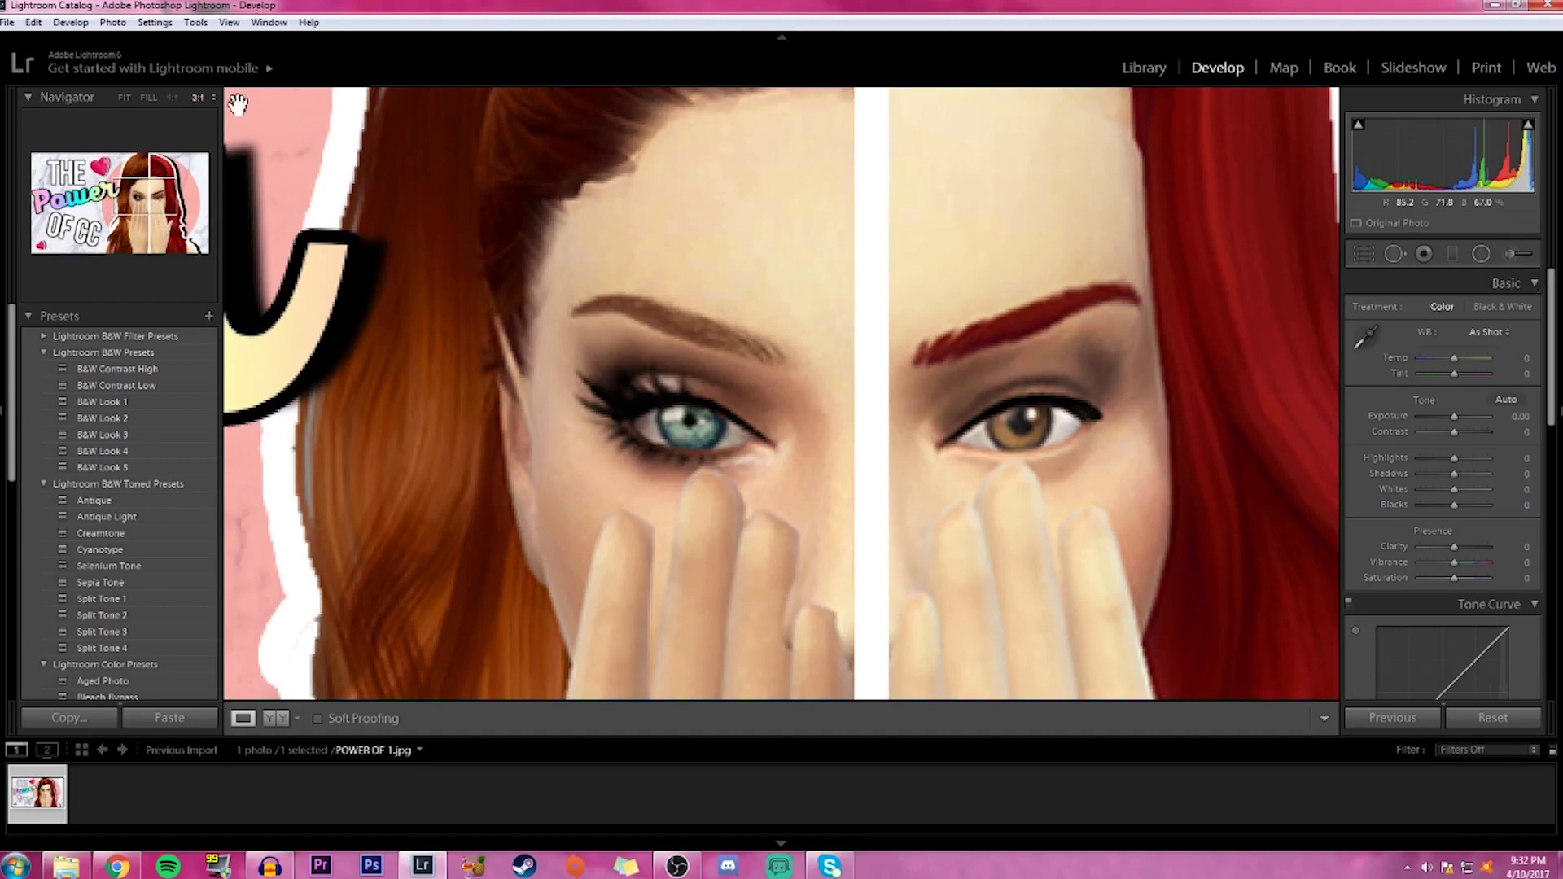
left_click(407, 272)
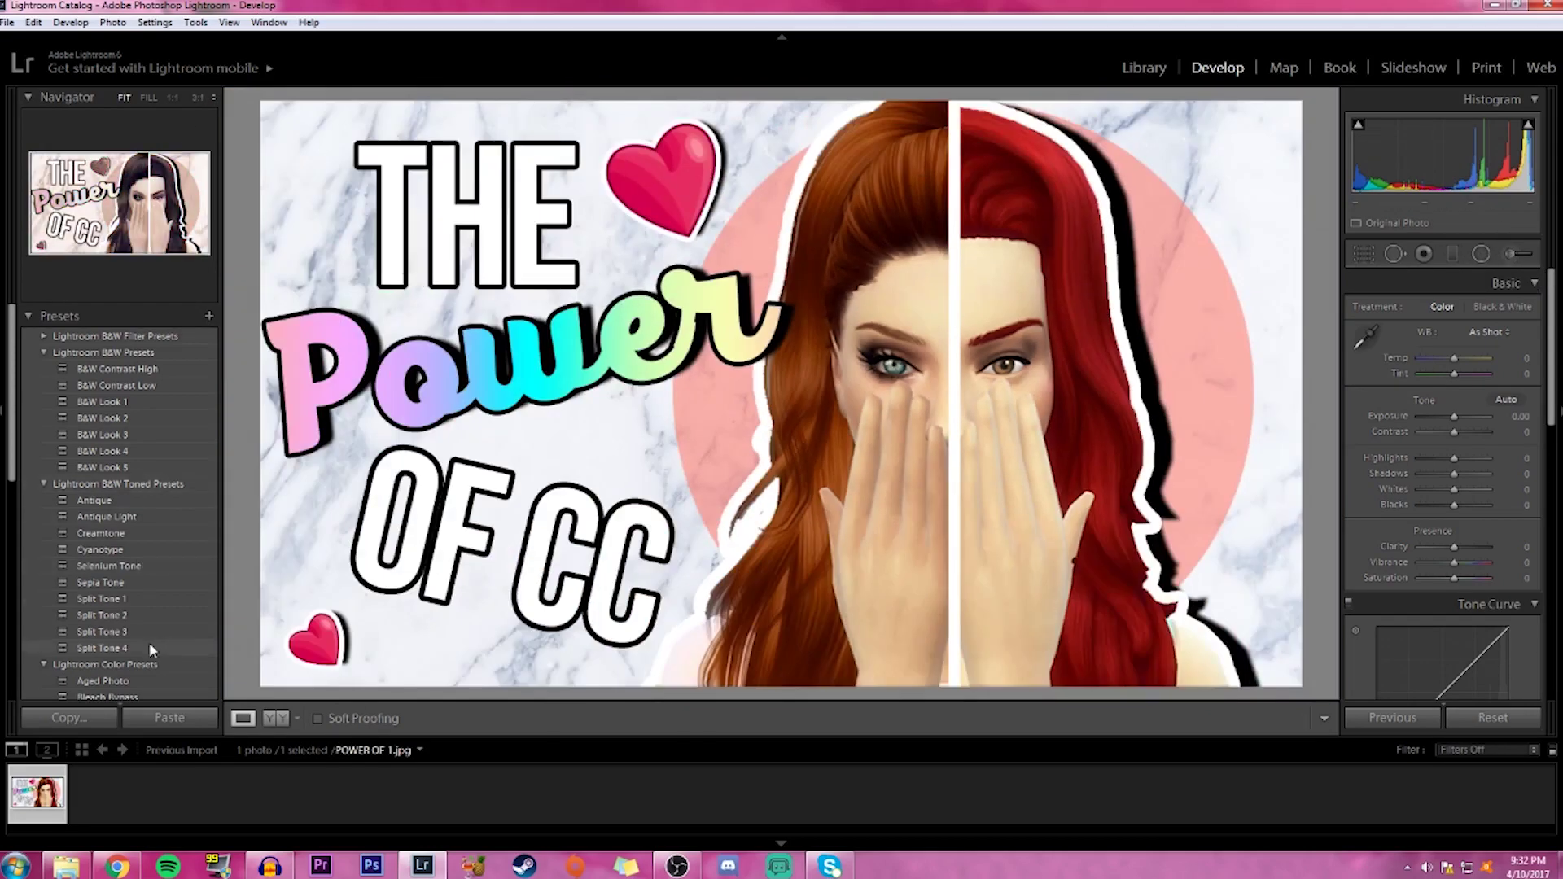
scroll(148, 546, "down", 5)
scroll(168, 555, "down", 2)
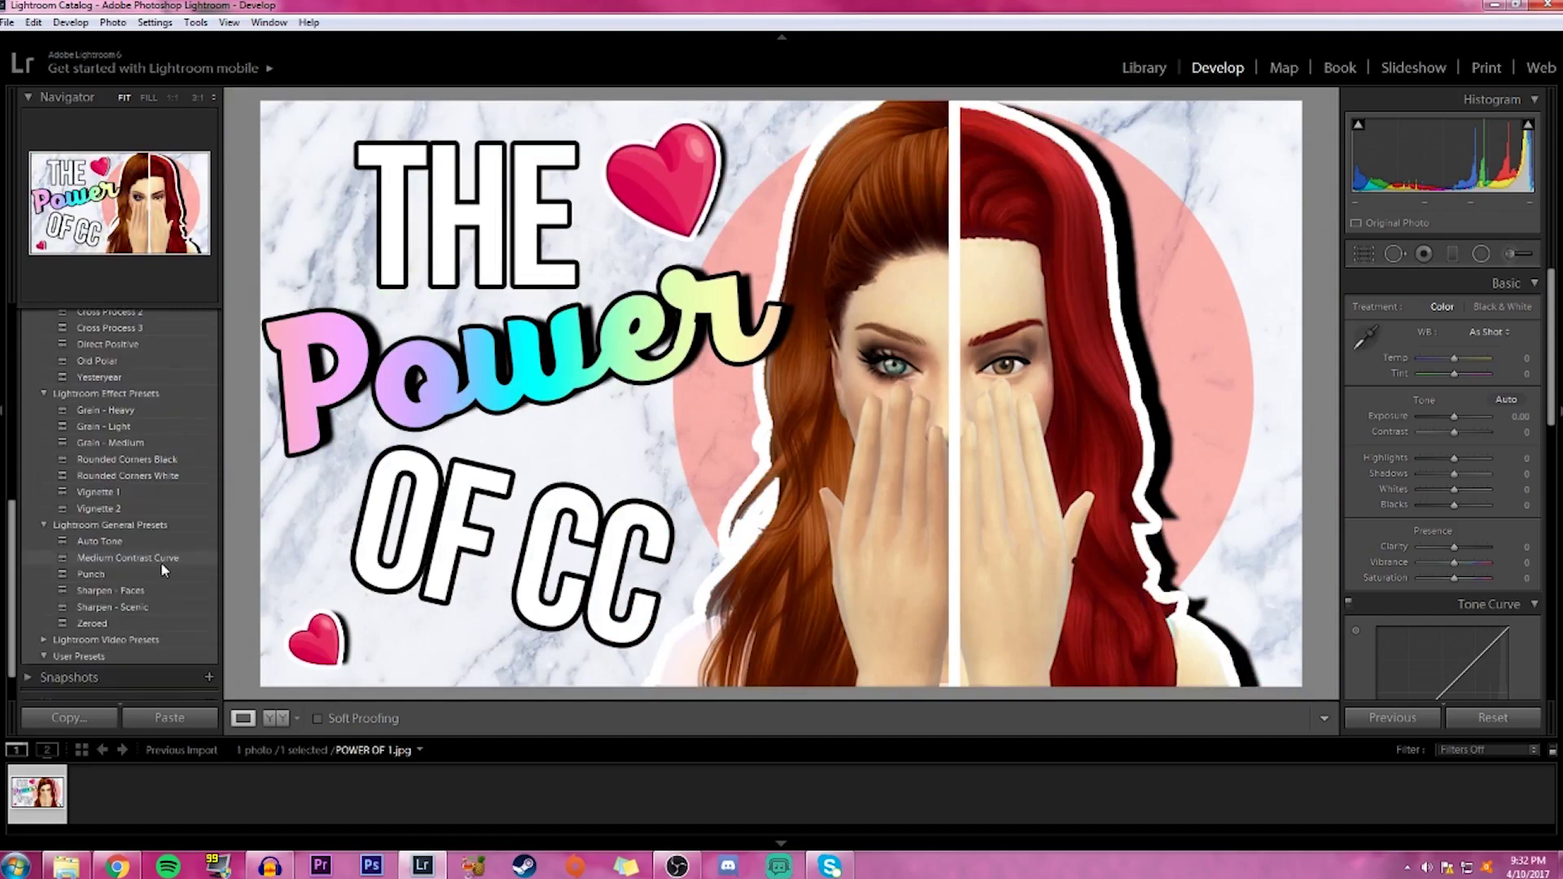
left_click(88, 541)
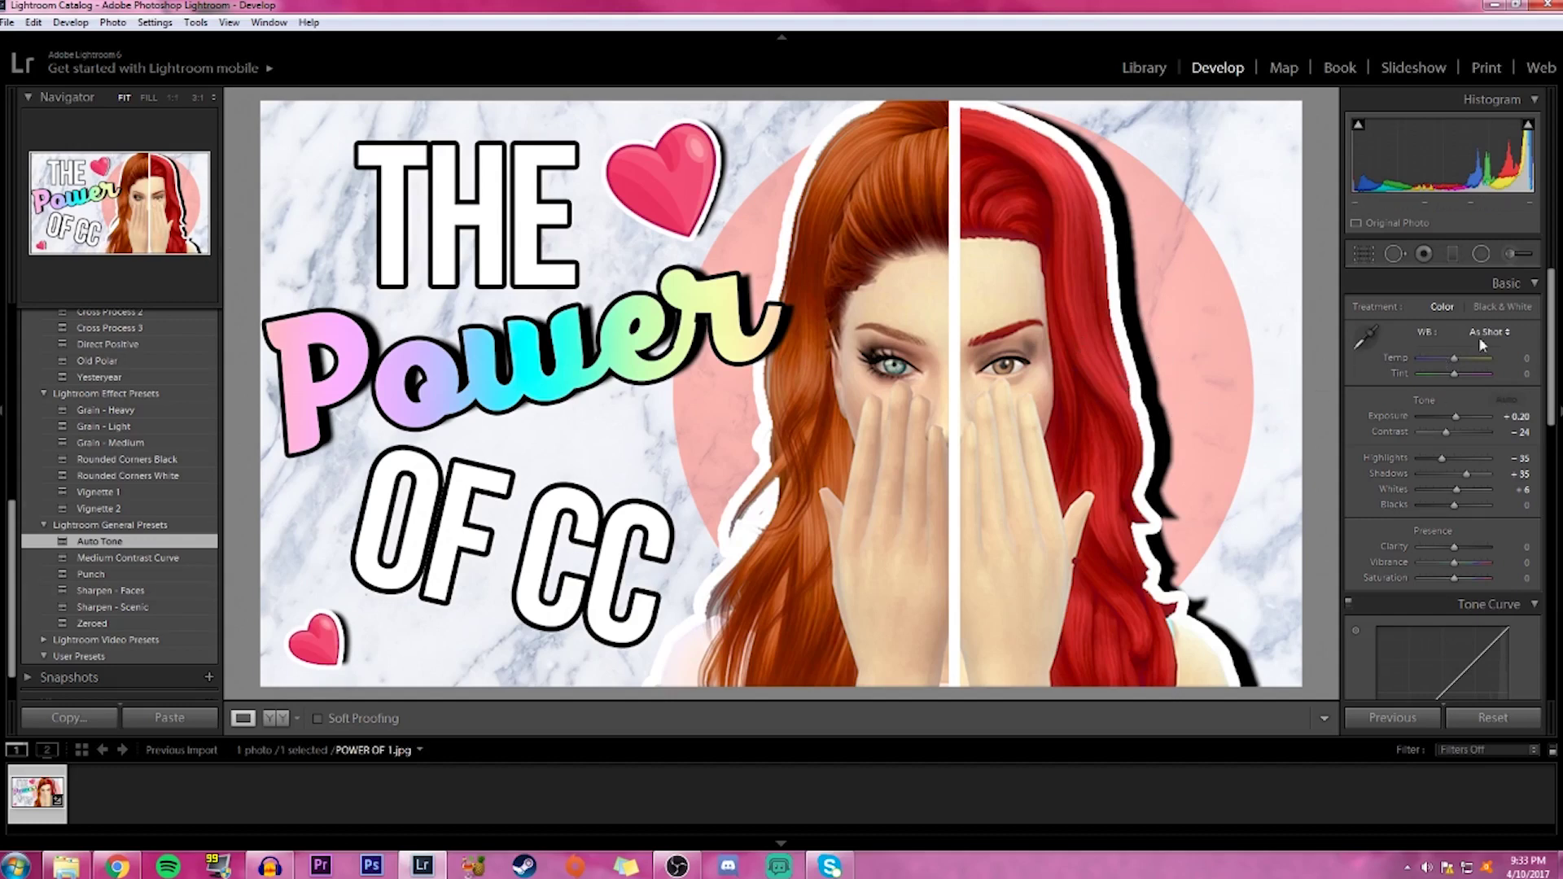
Compare the thumbnail before and after the tone change side by side, and return to the single-image view
left_click(1511, 253)
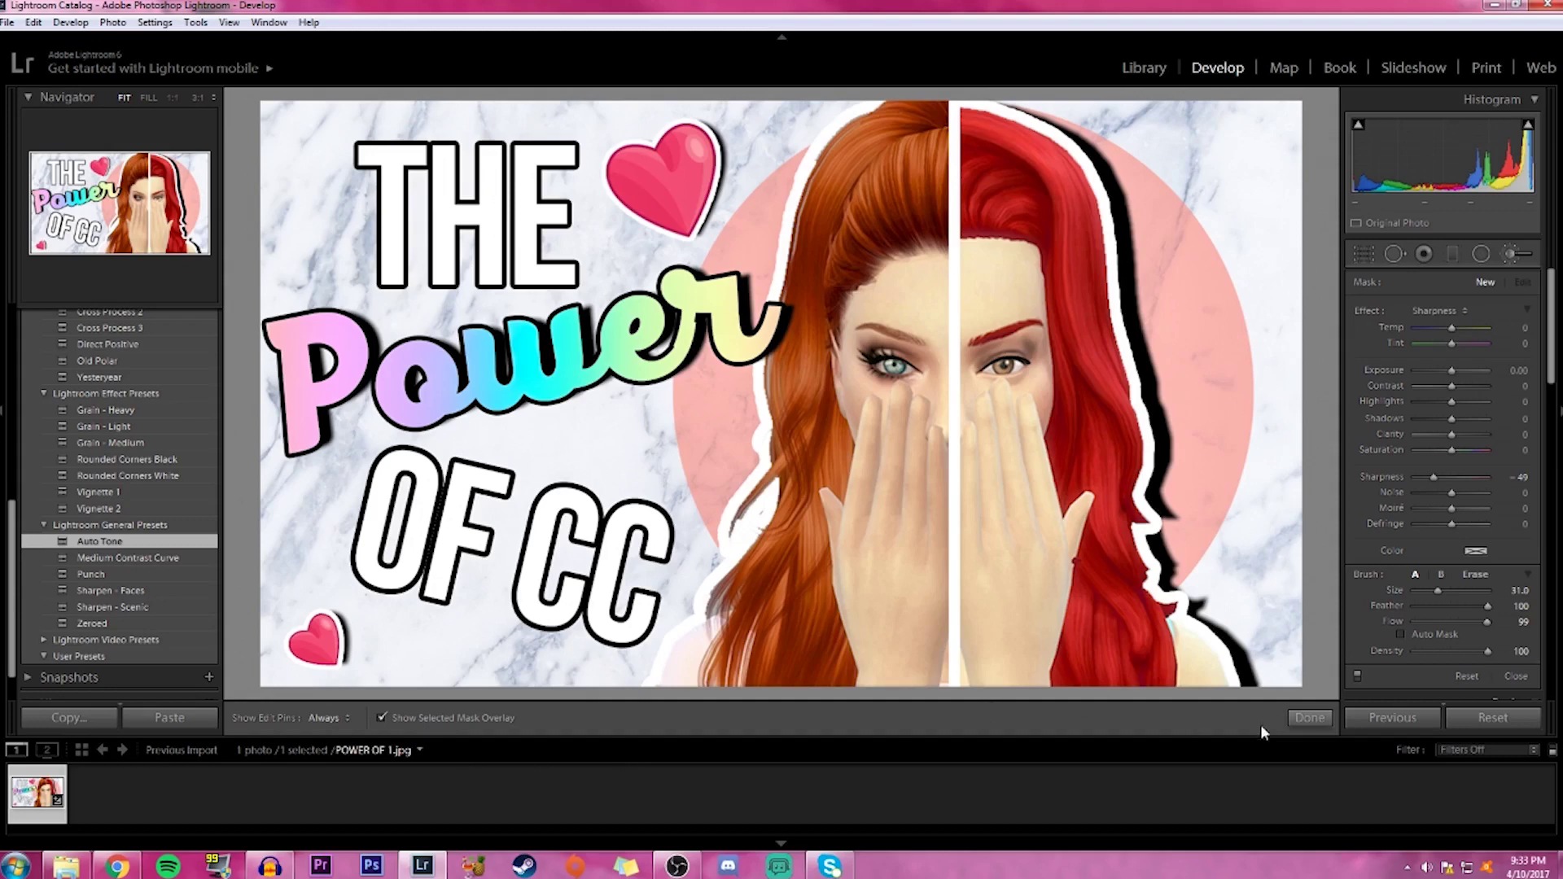
left_click(1310, 717)
left_click(275, 717)
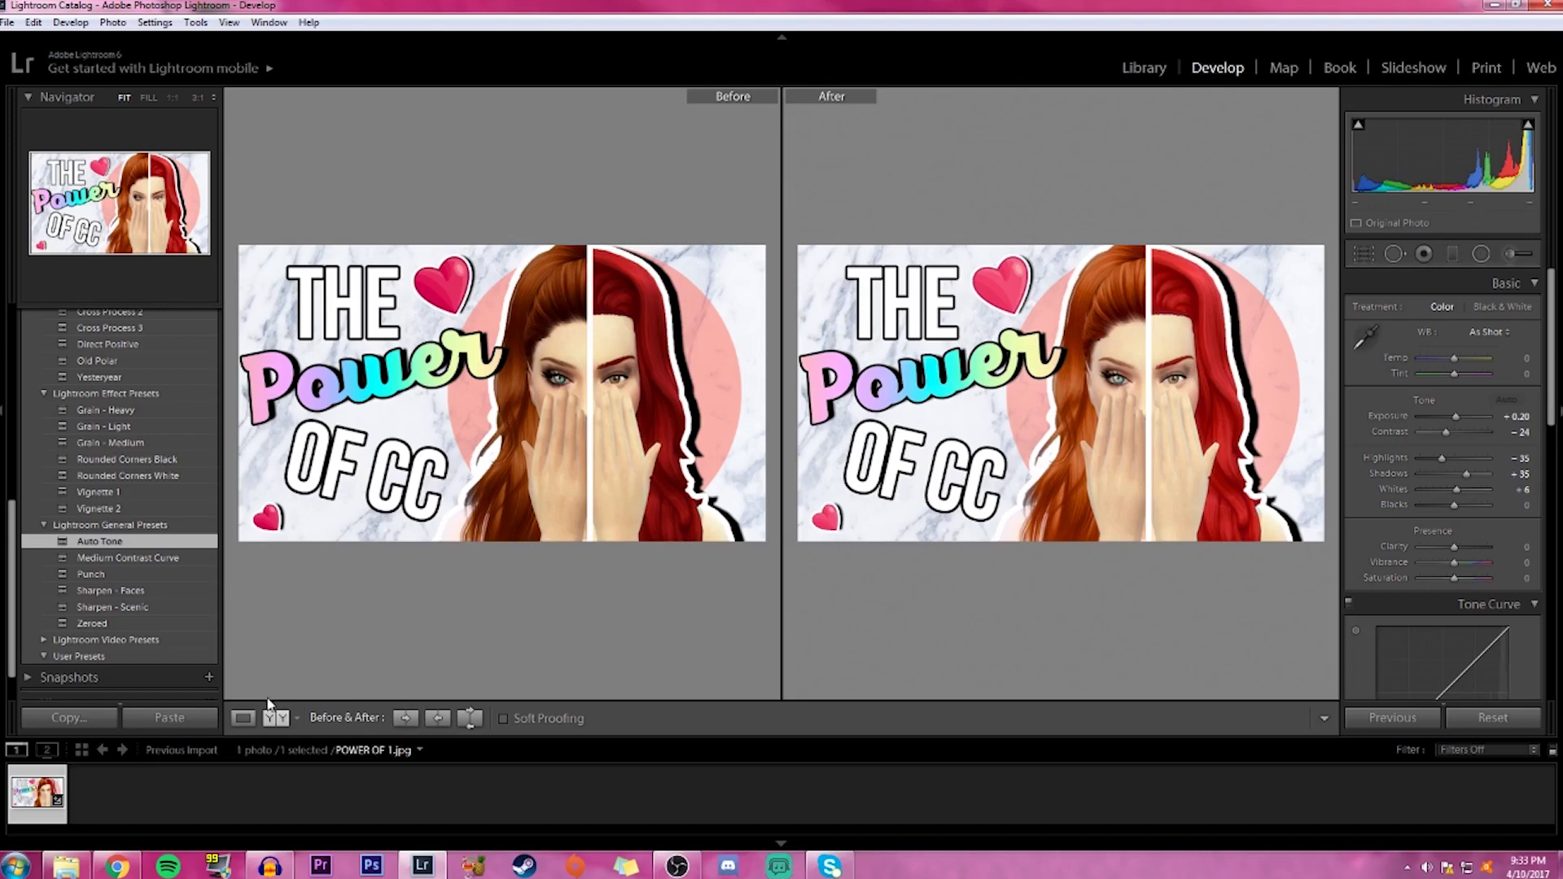
left_click(242, 724)
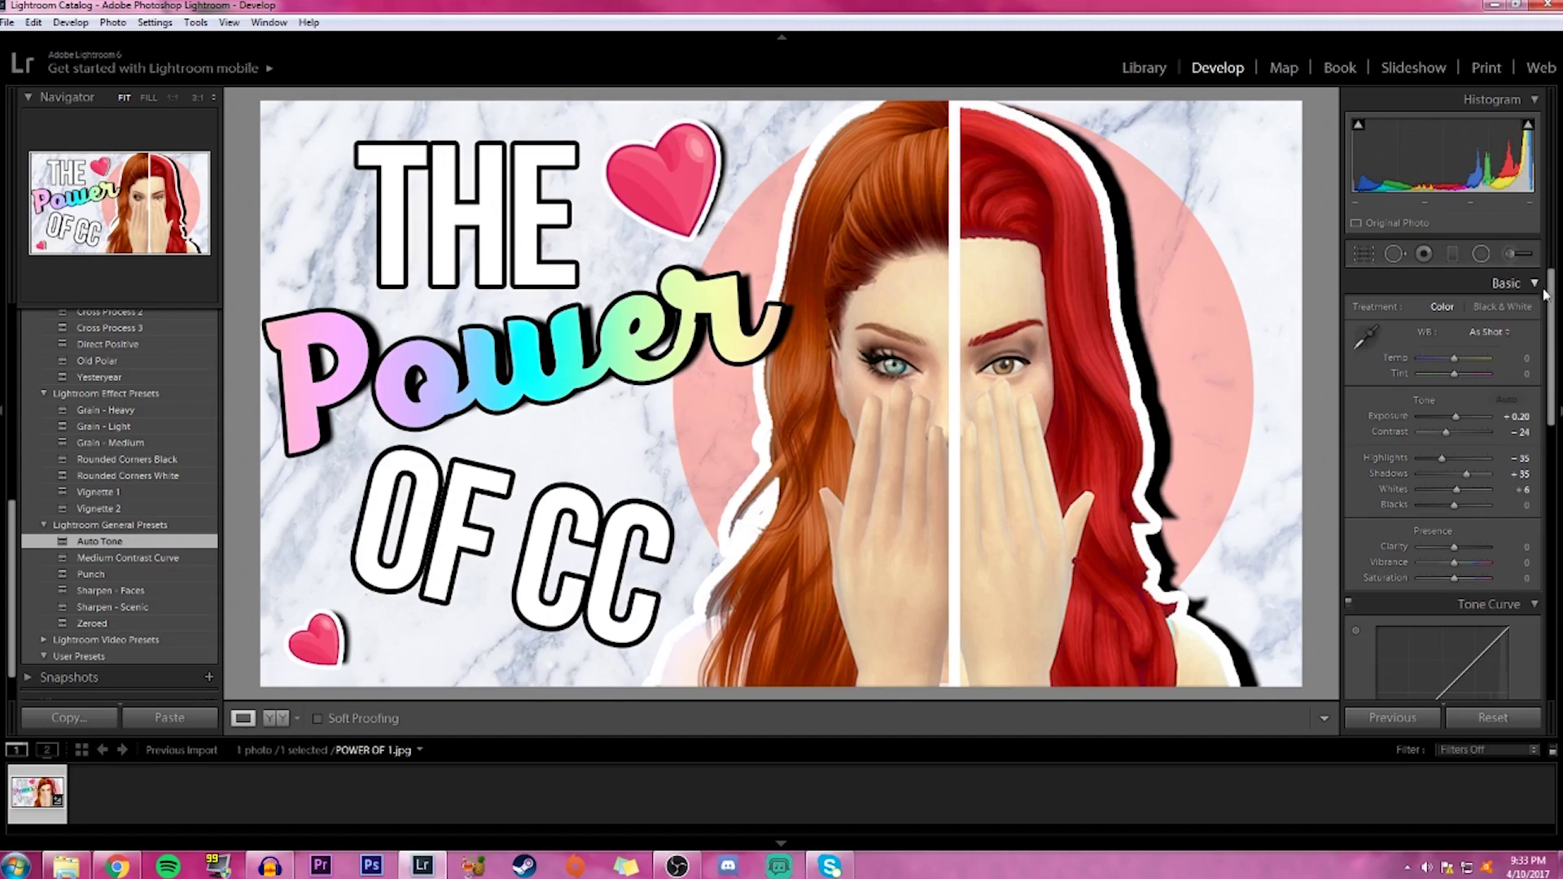
Set up the adjustment brush with the Iris Enhance effect and a brush size of 3.0 for the eyes
left_click(1511, 255)
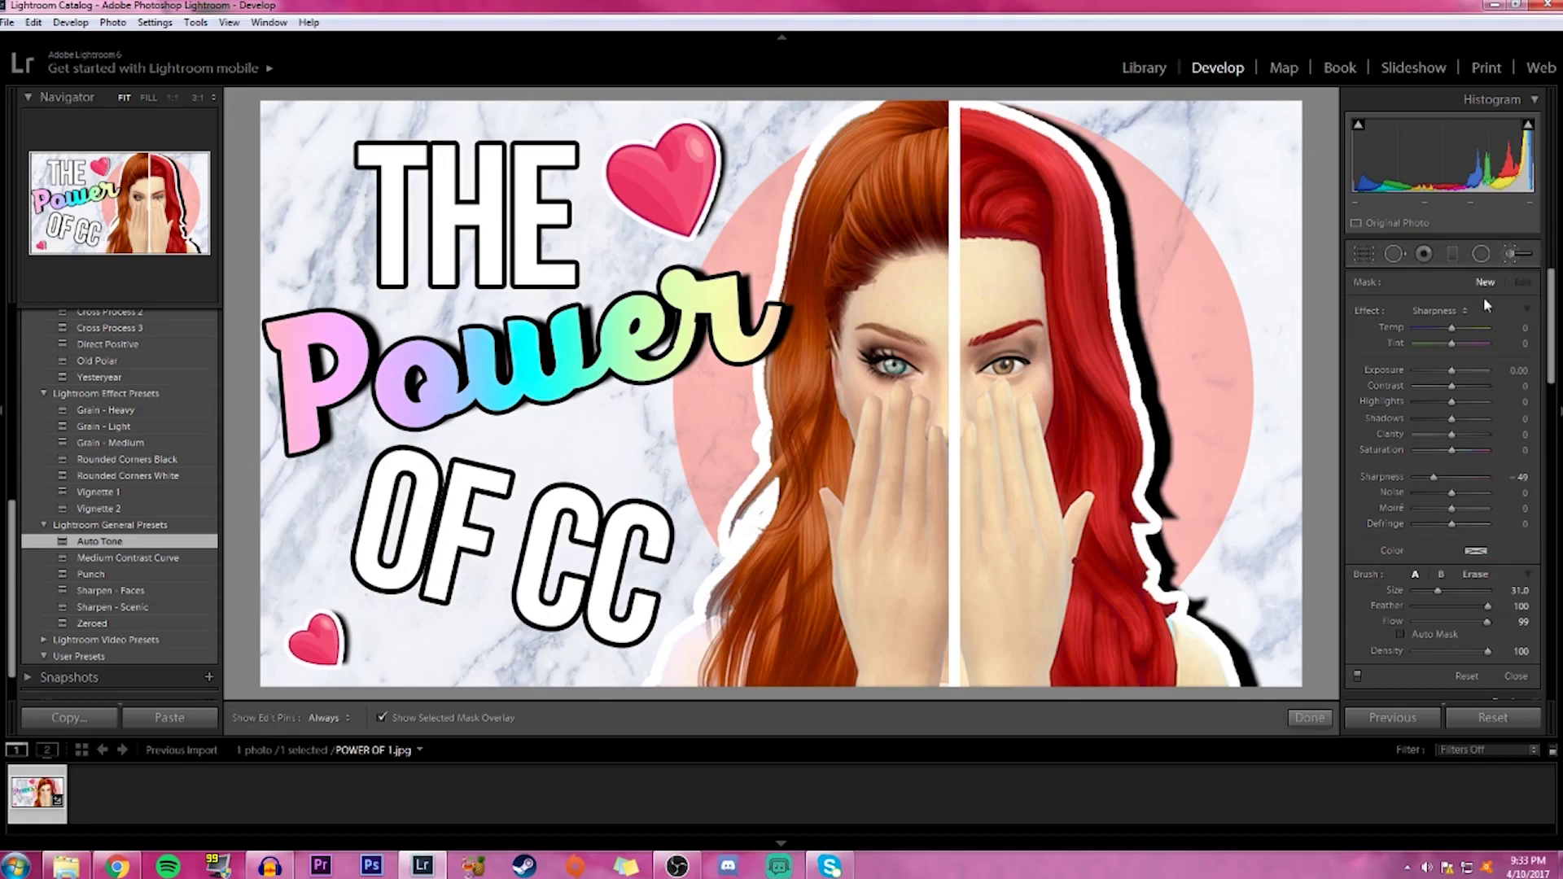
left_click(1464, 311)
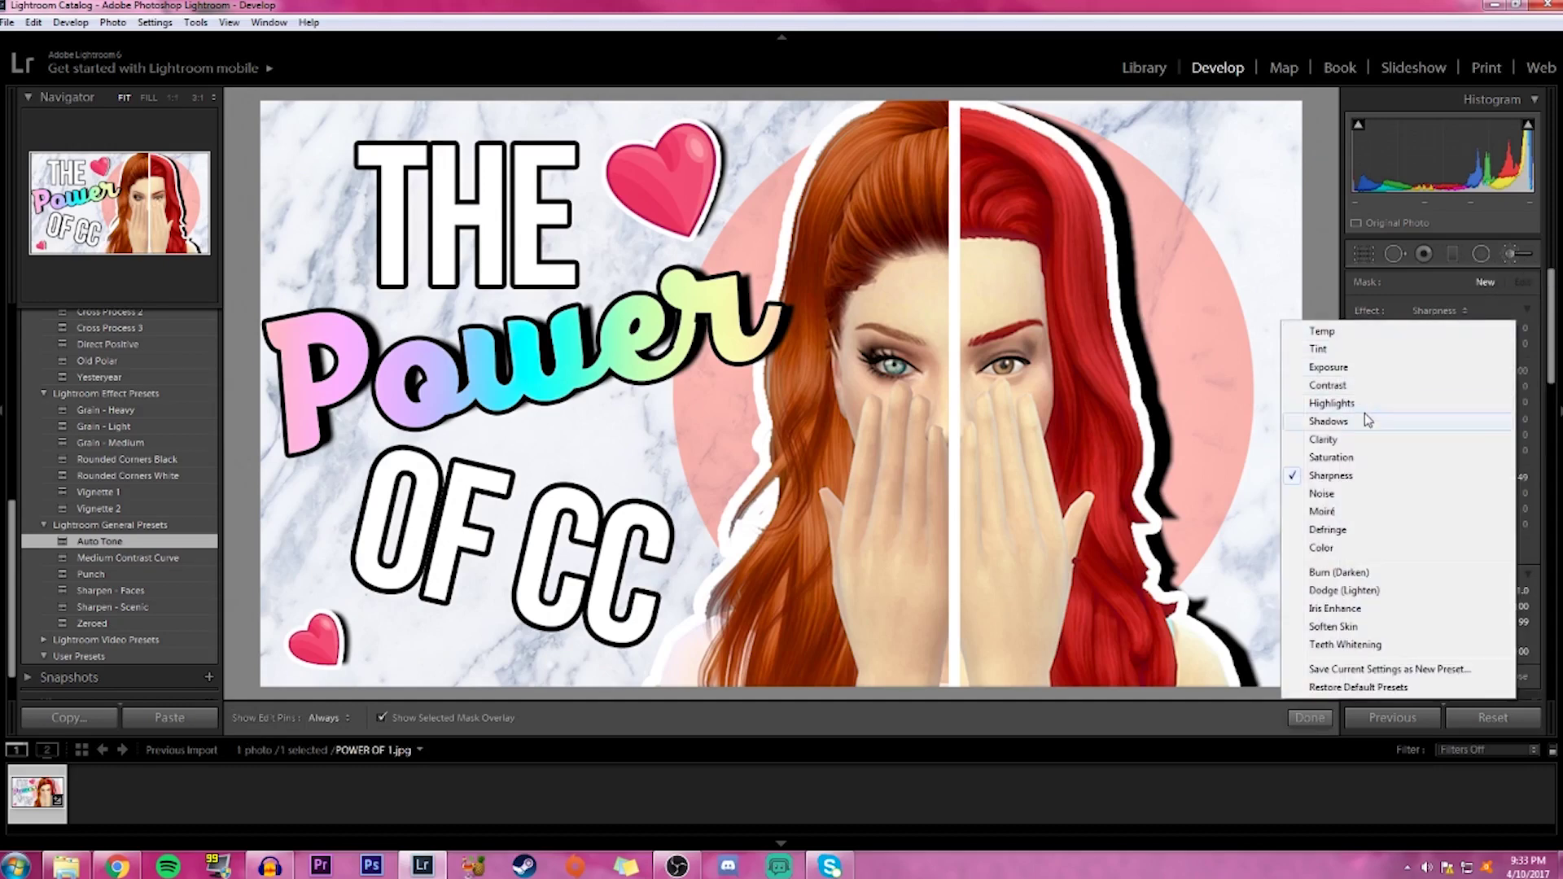
left_click(1370, 609)
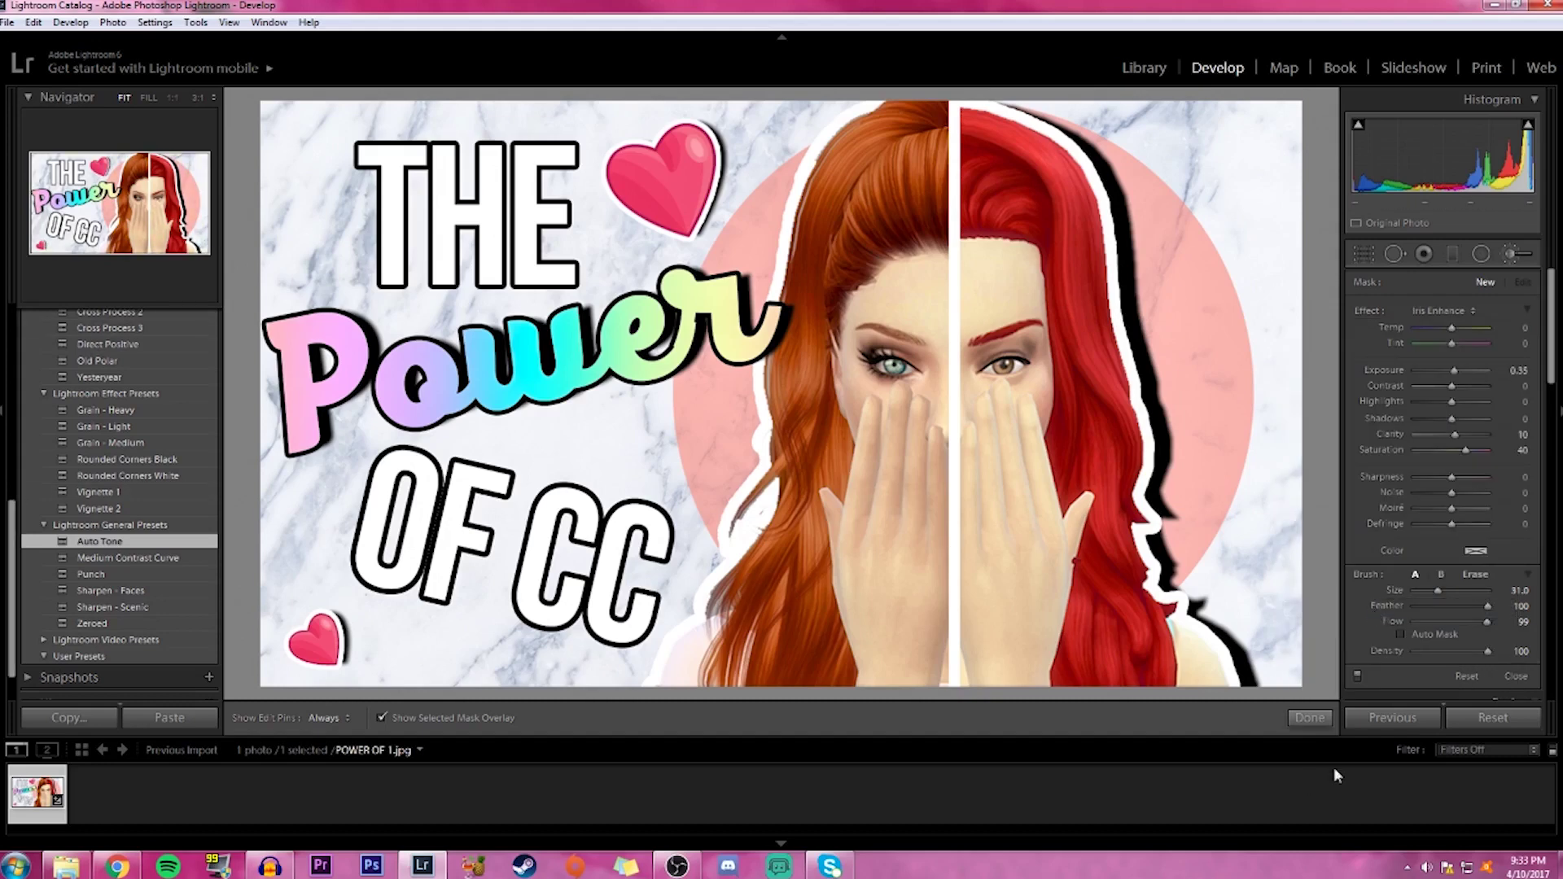
left_click(1309, 717)
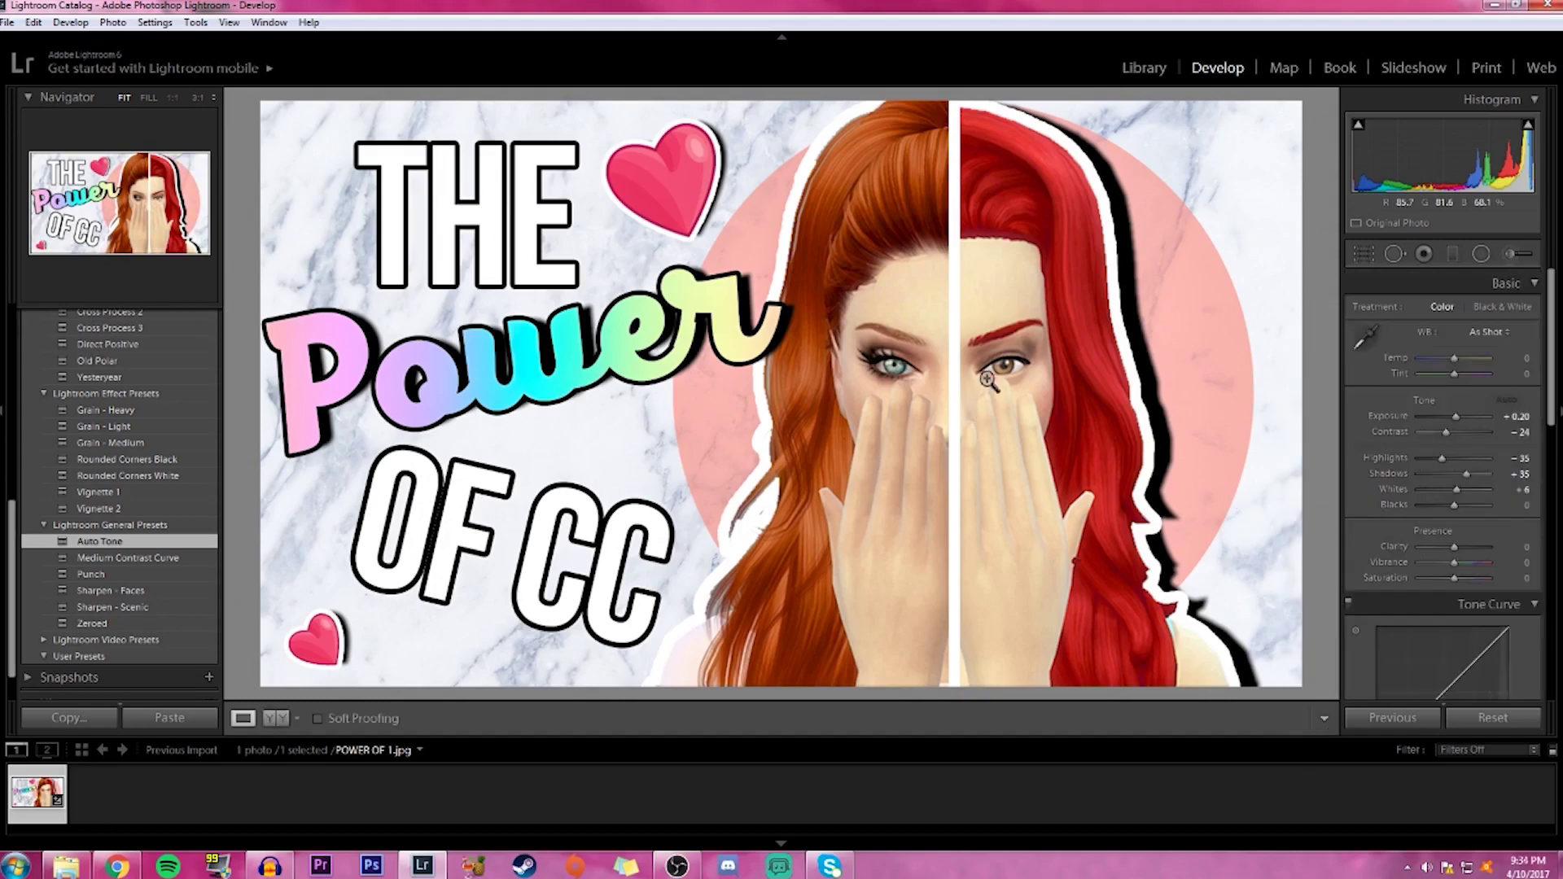
left_click(998, 364)
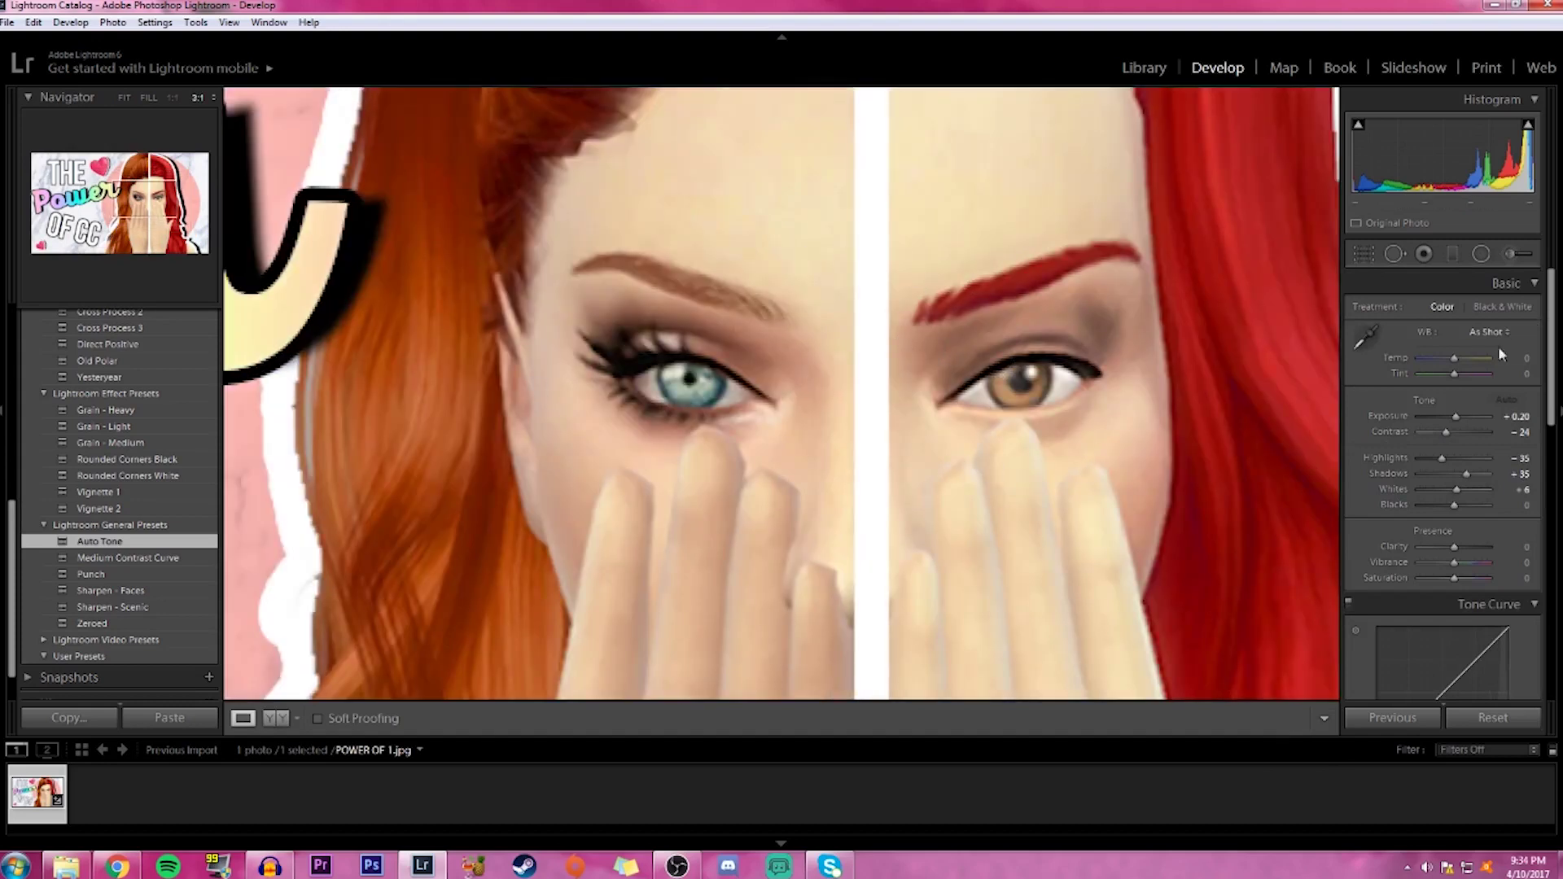
left_click(1512, 253)
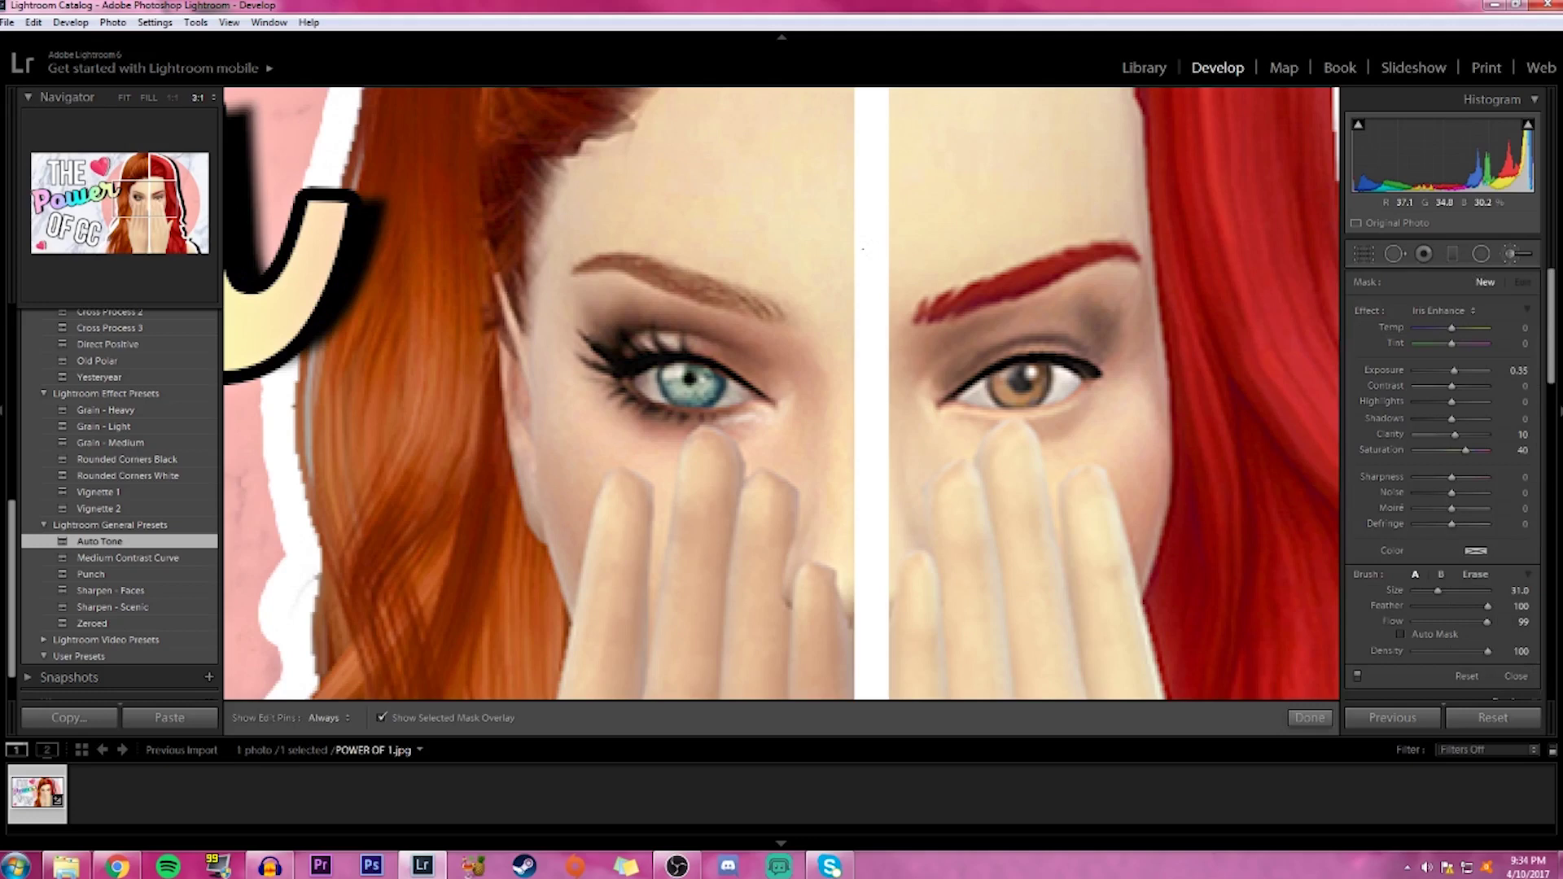
scroll(859, 252, "down", 1)
scroll(981, 373, "down", 2)
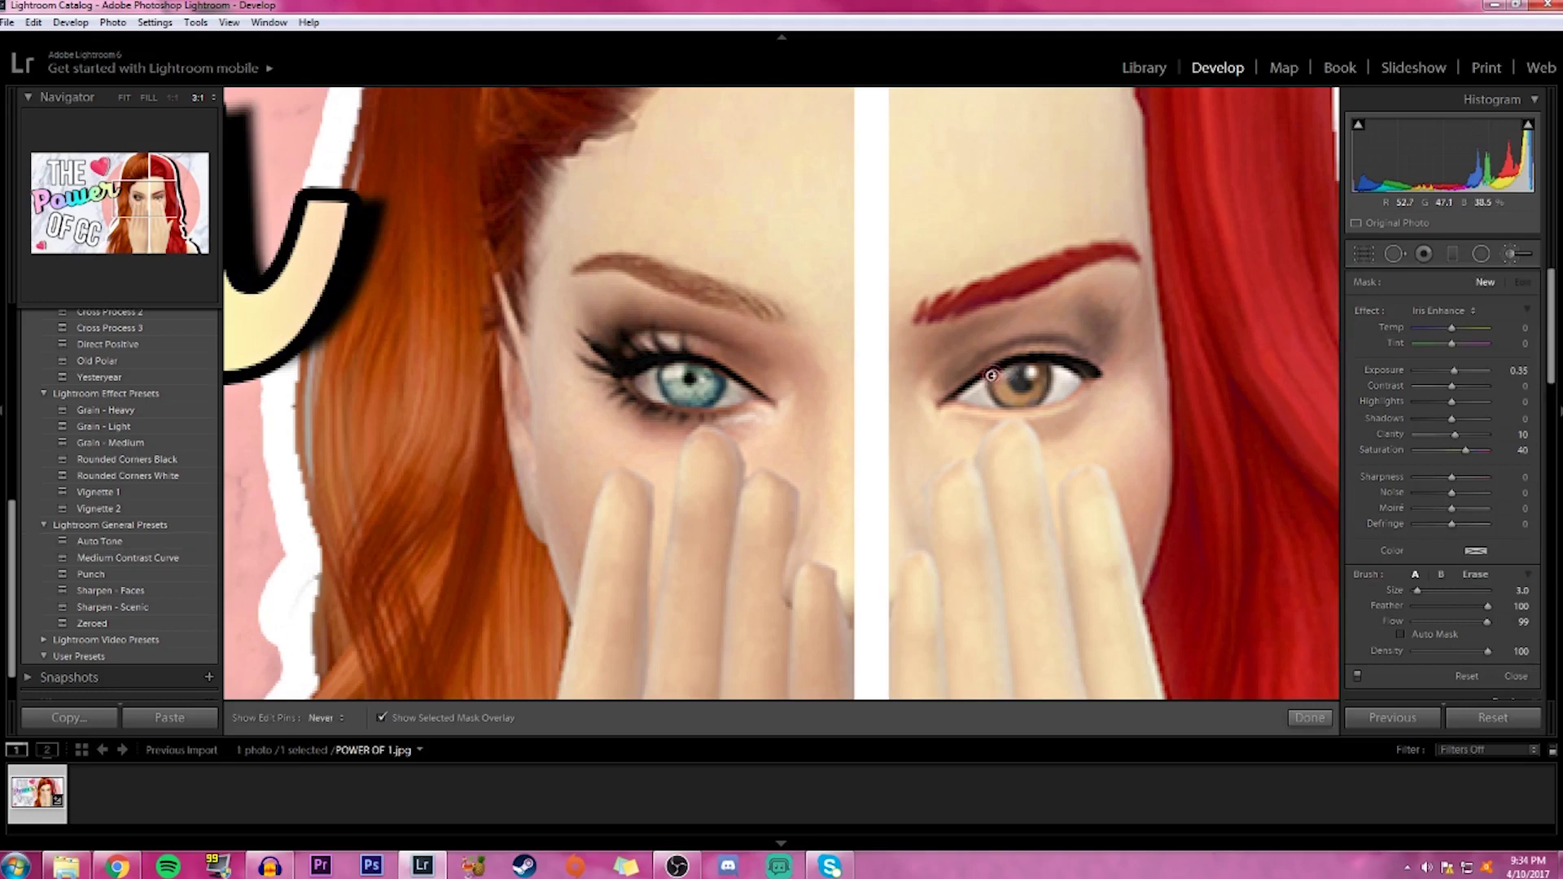
Paint the Iris Enhance adjustment over the brown iris on the red-haired half, undoing the first stroke
left_click_drag(1007, 374, 991, 376)
key("ctrl+z")
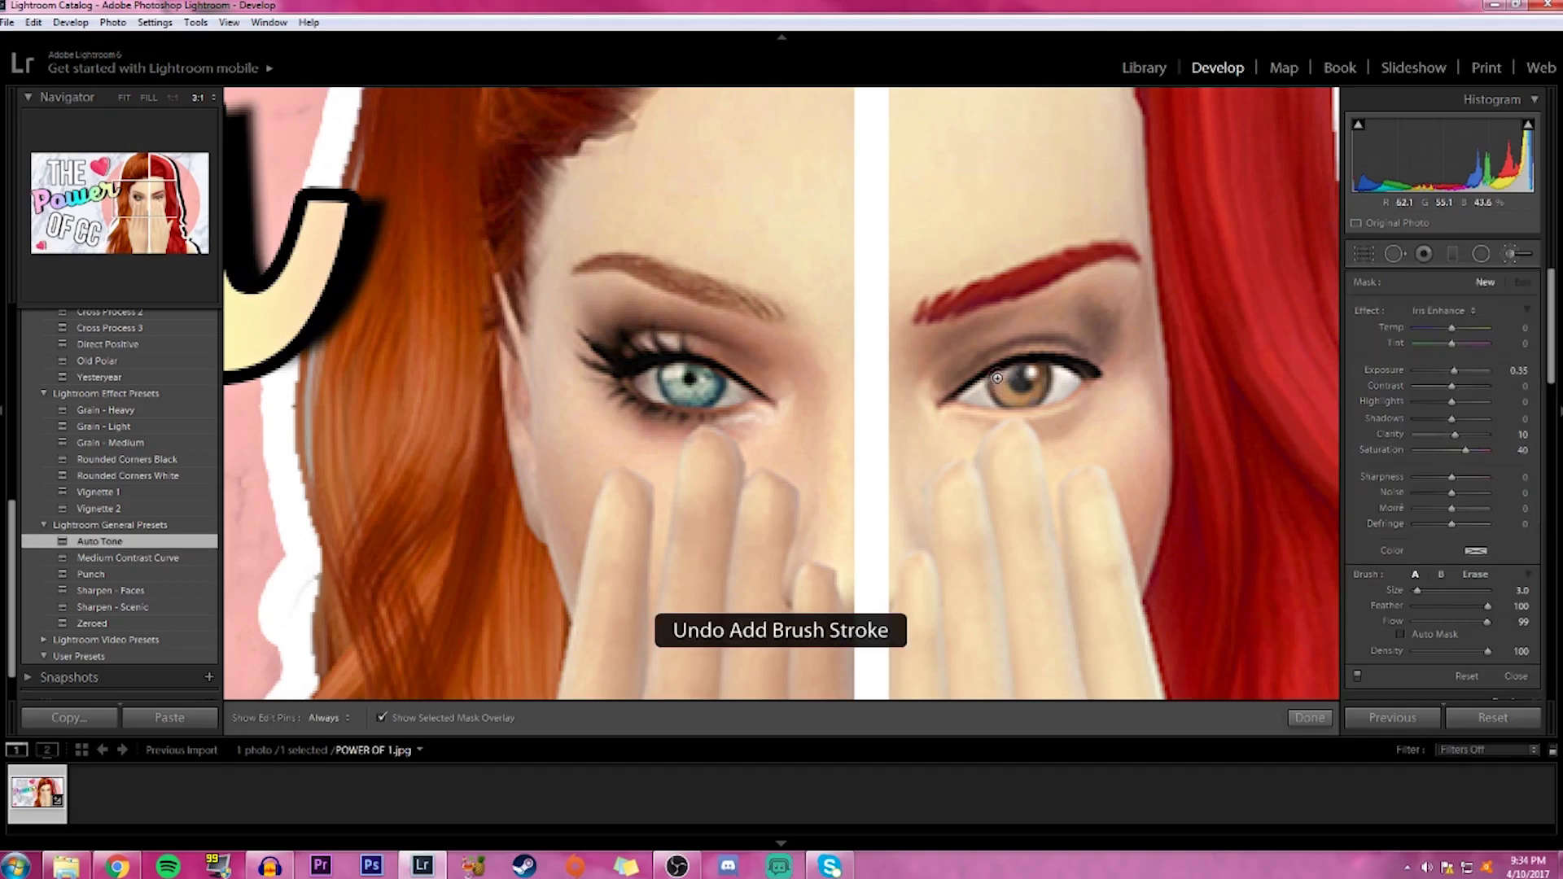
key("h")
mouse_move(1002, 376)
left_mouse_down()
mouse_move(1033, 395)
mouse_move(1034, 365)
mouse_move(1035, 385)
mouse_move(988, 390)
left_mouse_up()
key("h")
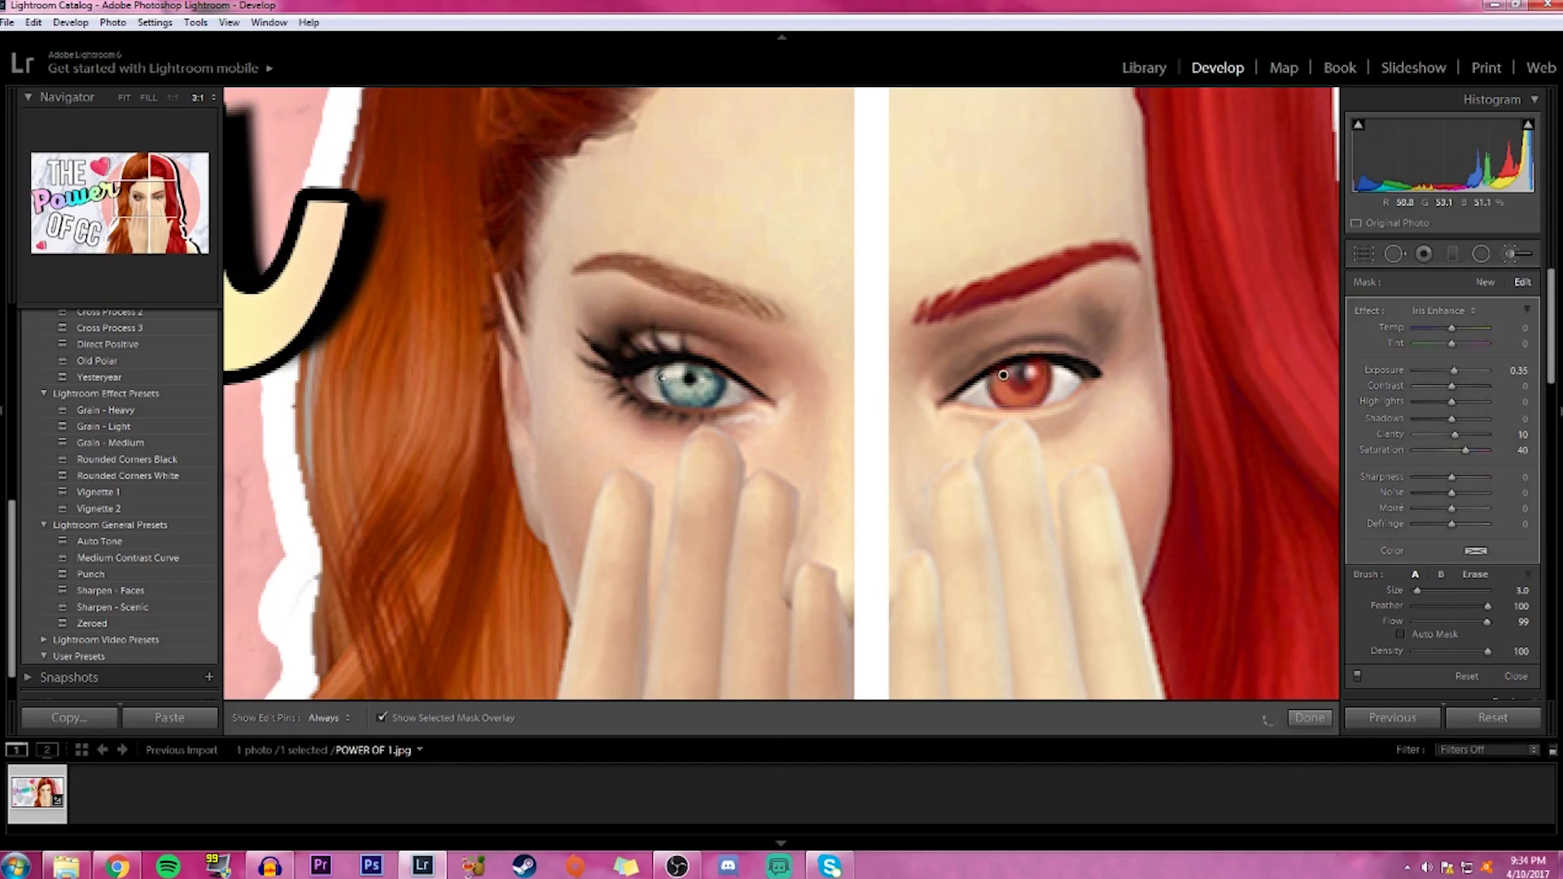
Paint the Iris Enhance adjustment over the blue iris, redoing the first stroke, and compare the eyes before and after side by side
left_click_drag(675, 363, 689, 415)
key("ctrl+z")
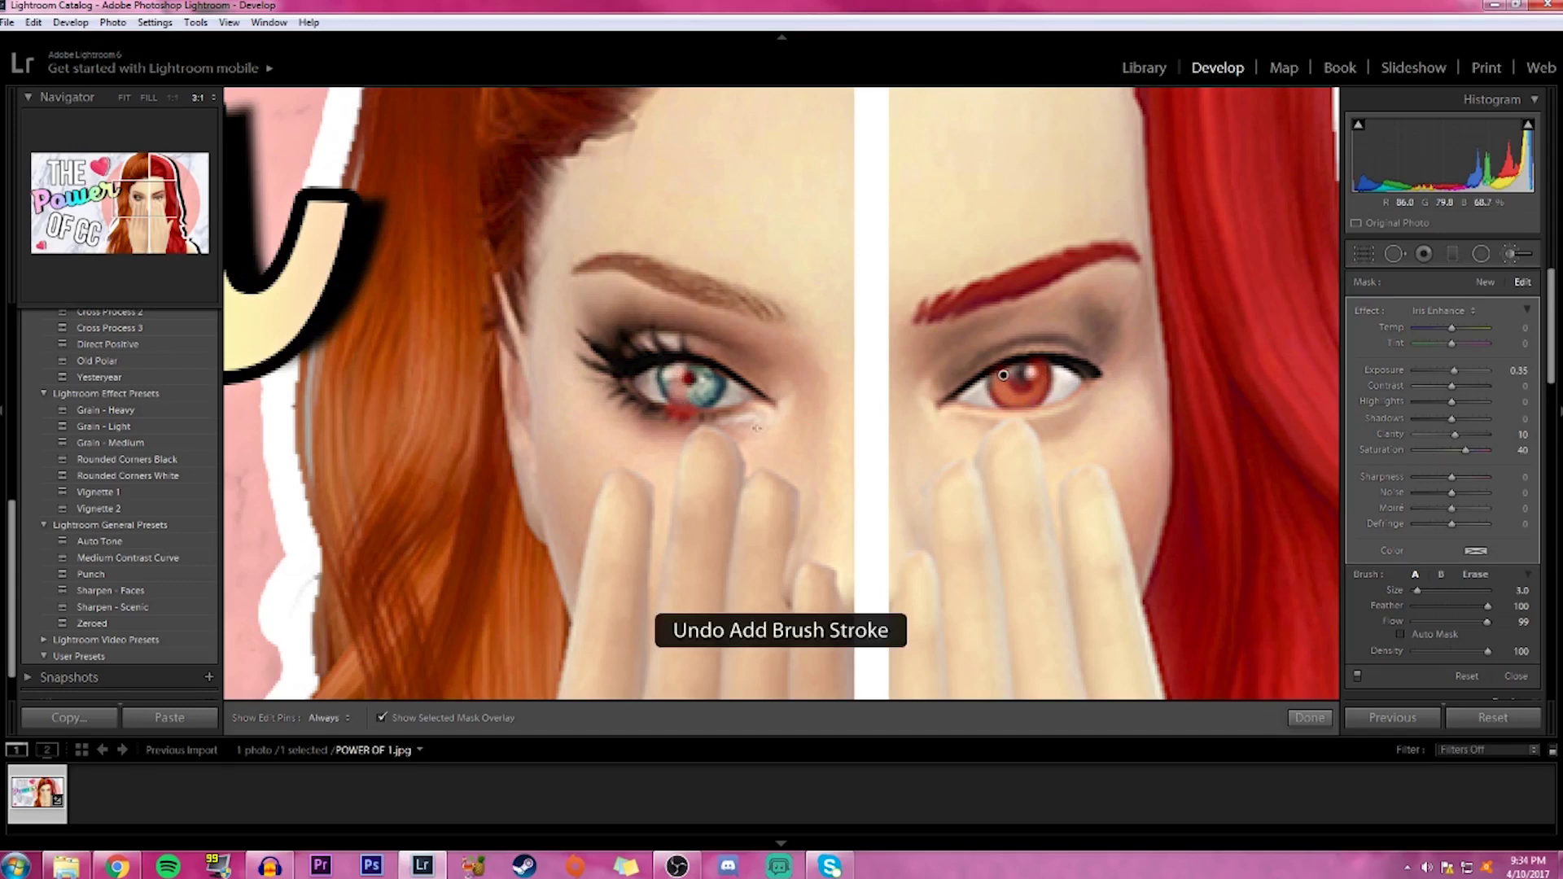
key("h")
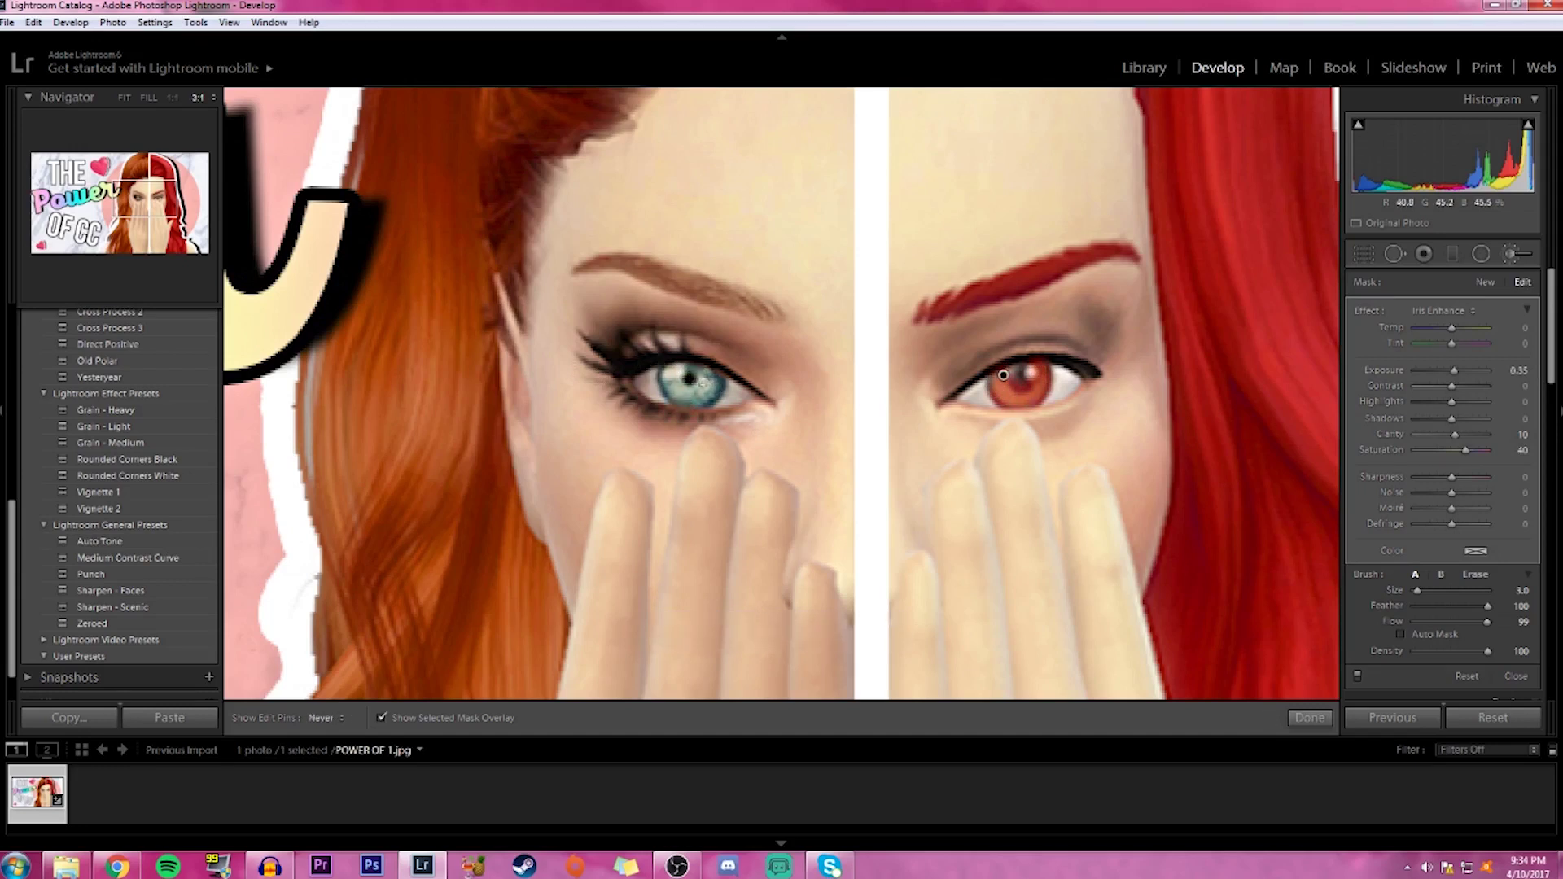
mouse_move(673, 371)
left_mouse_down()
mouse_move(703, 389)
mouse_move(666, 385)
mouse_move(696, 372)
mouse_move(707, 381)
mouse_move(671, 388)
left_mouse_up()
key("h")
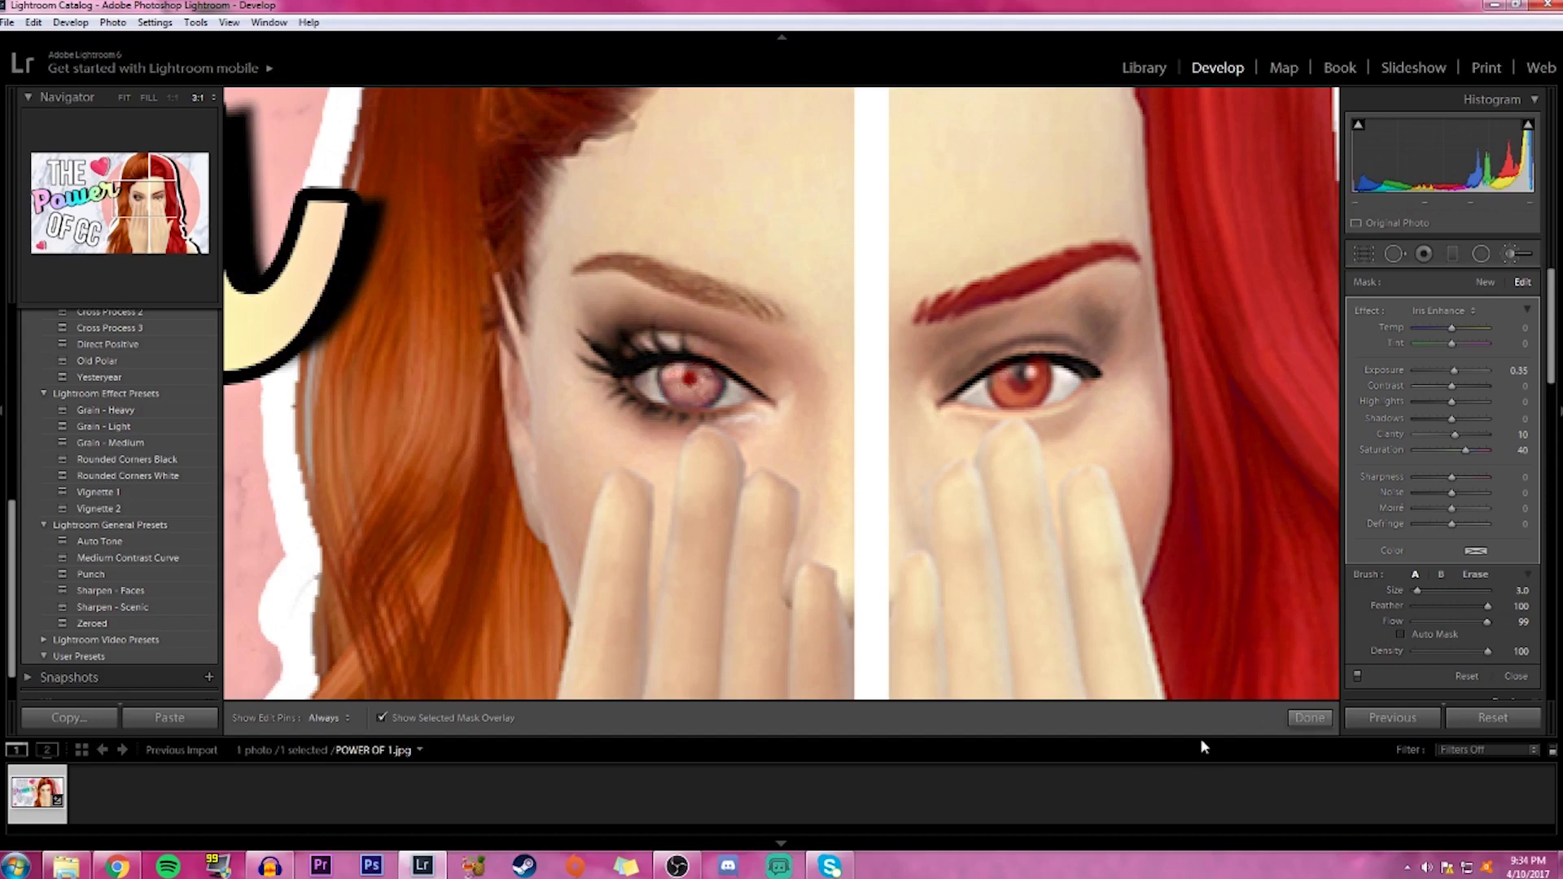
left_click(1312, 718)
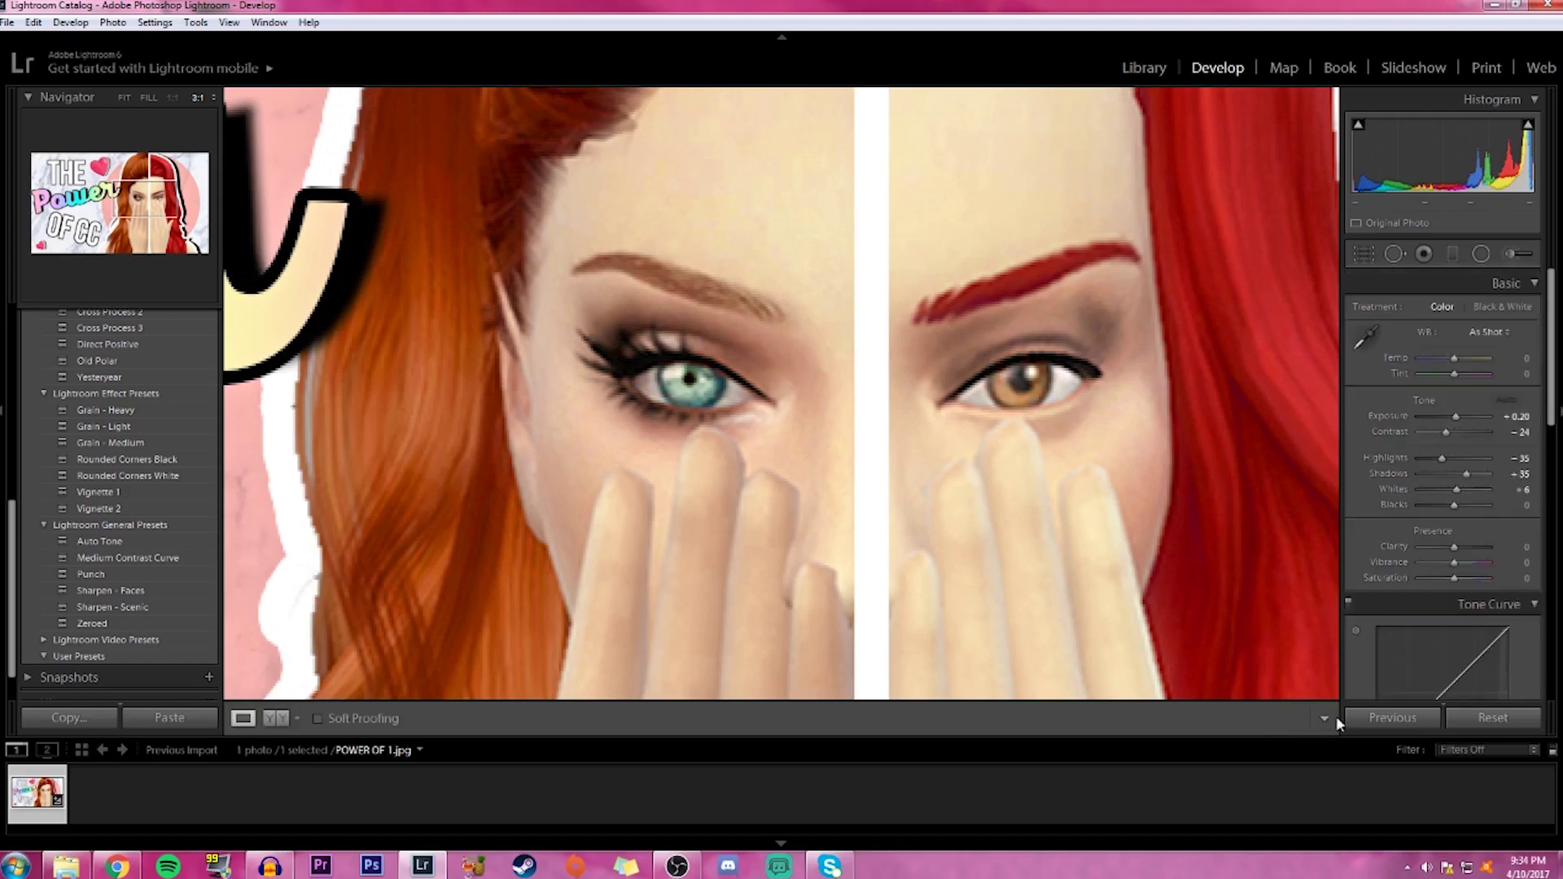
left_click(275, 718)
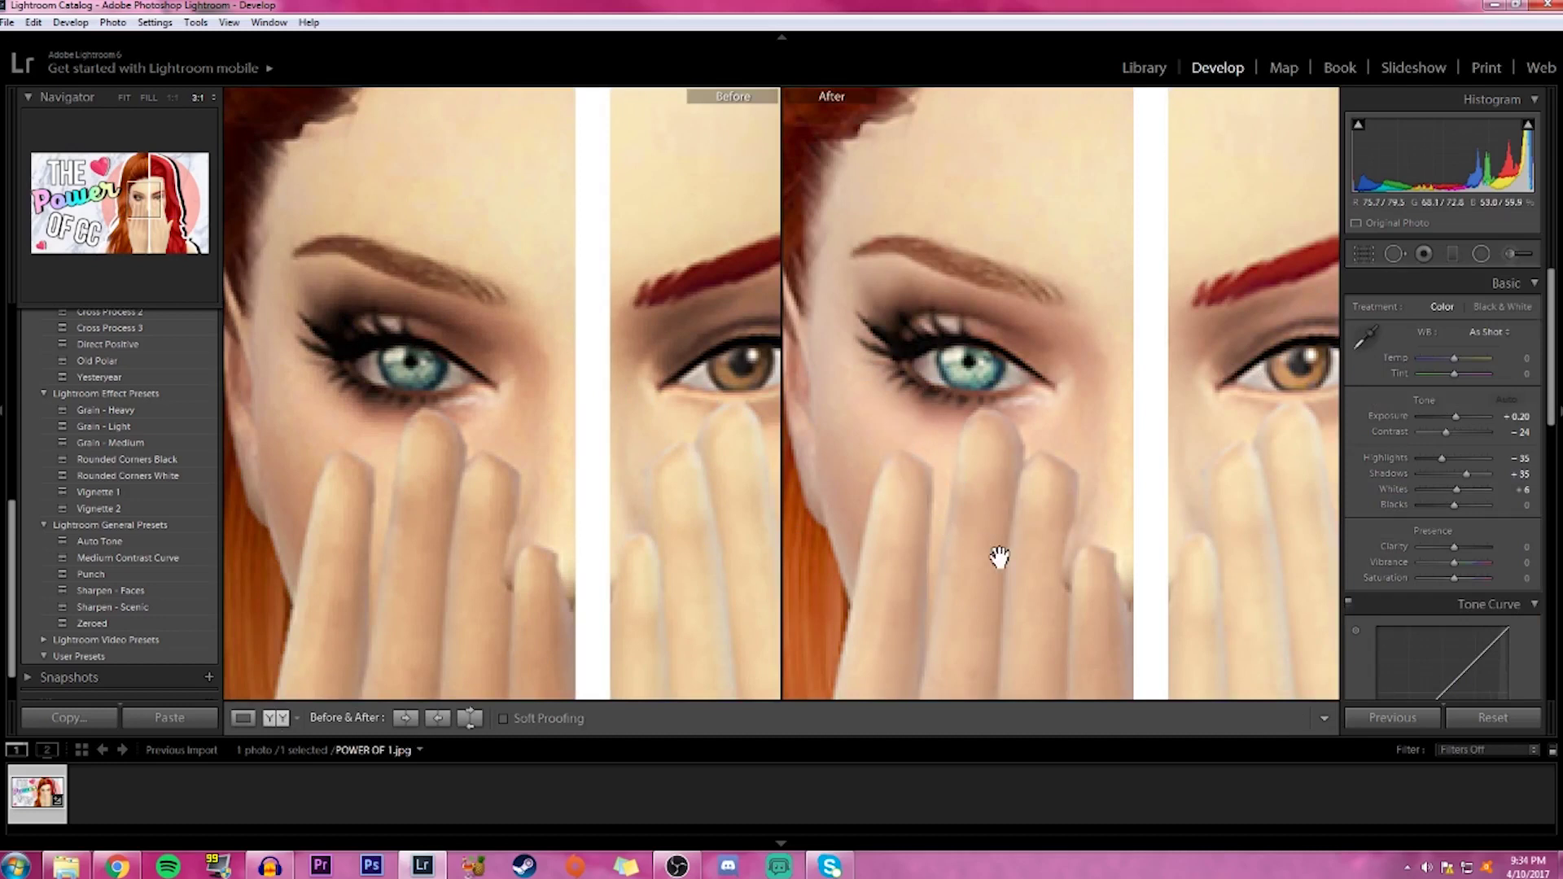
left_click(243, 718)
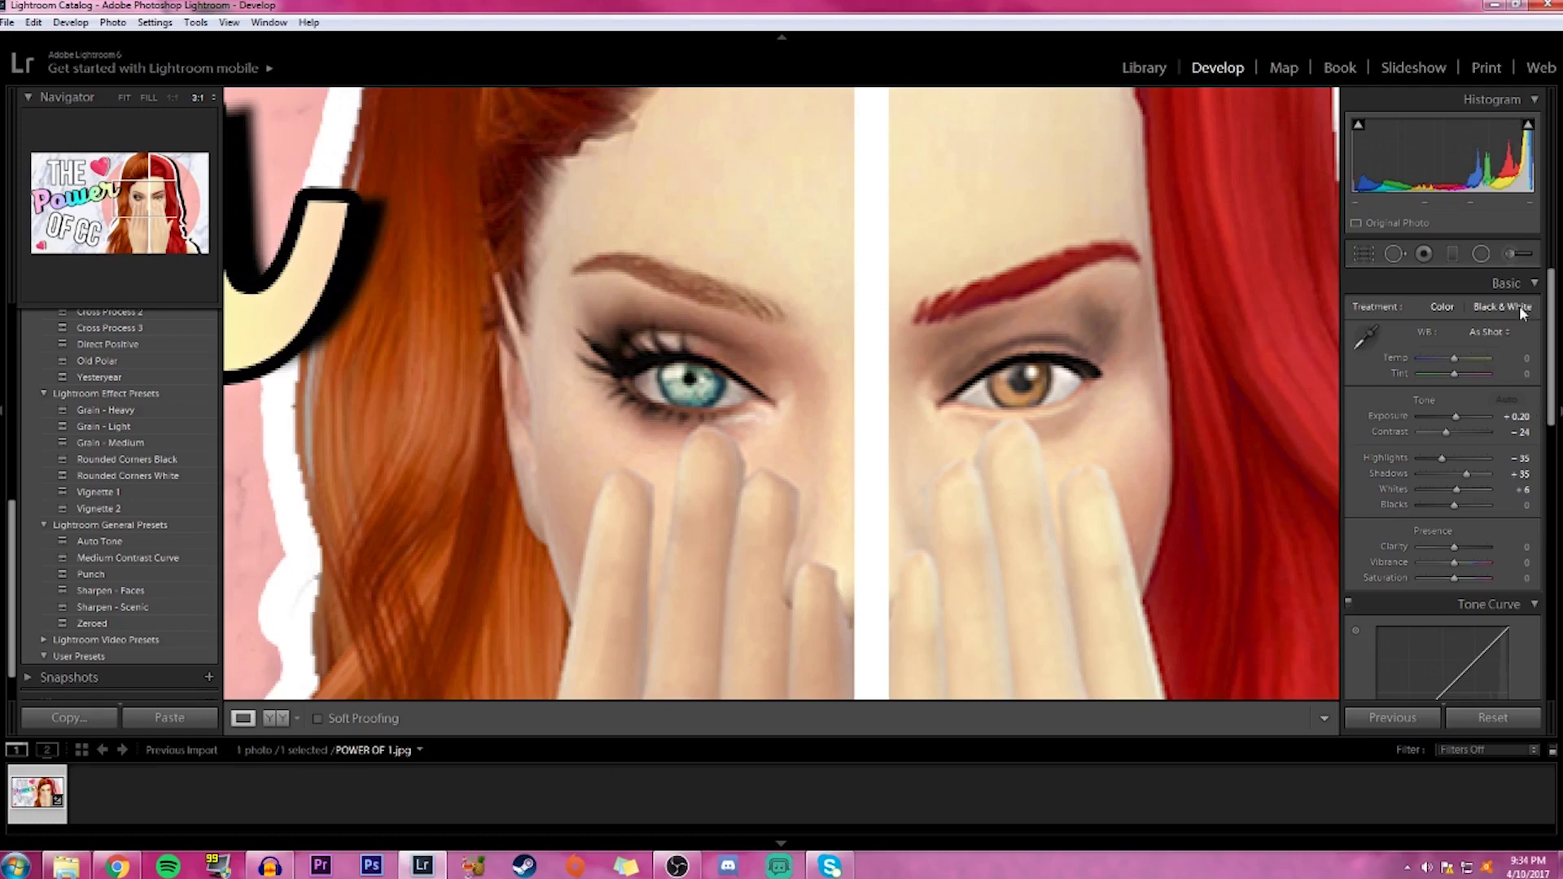
Paint a new Clarity adjustment of 33 with brush size 2.0 along the upper lash line of the brown eye
left_click(1508, 255)
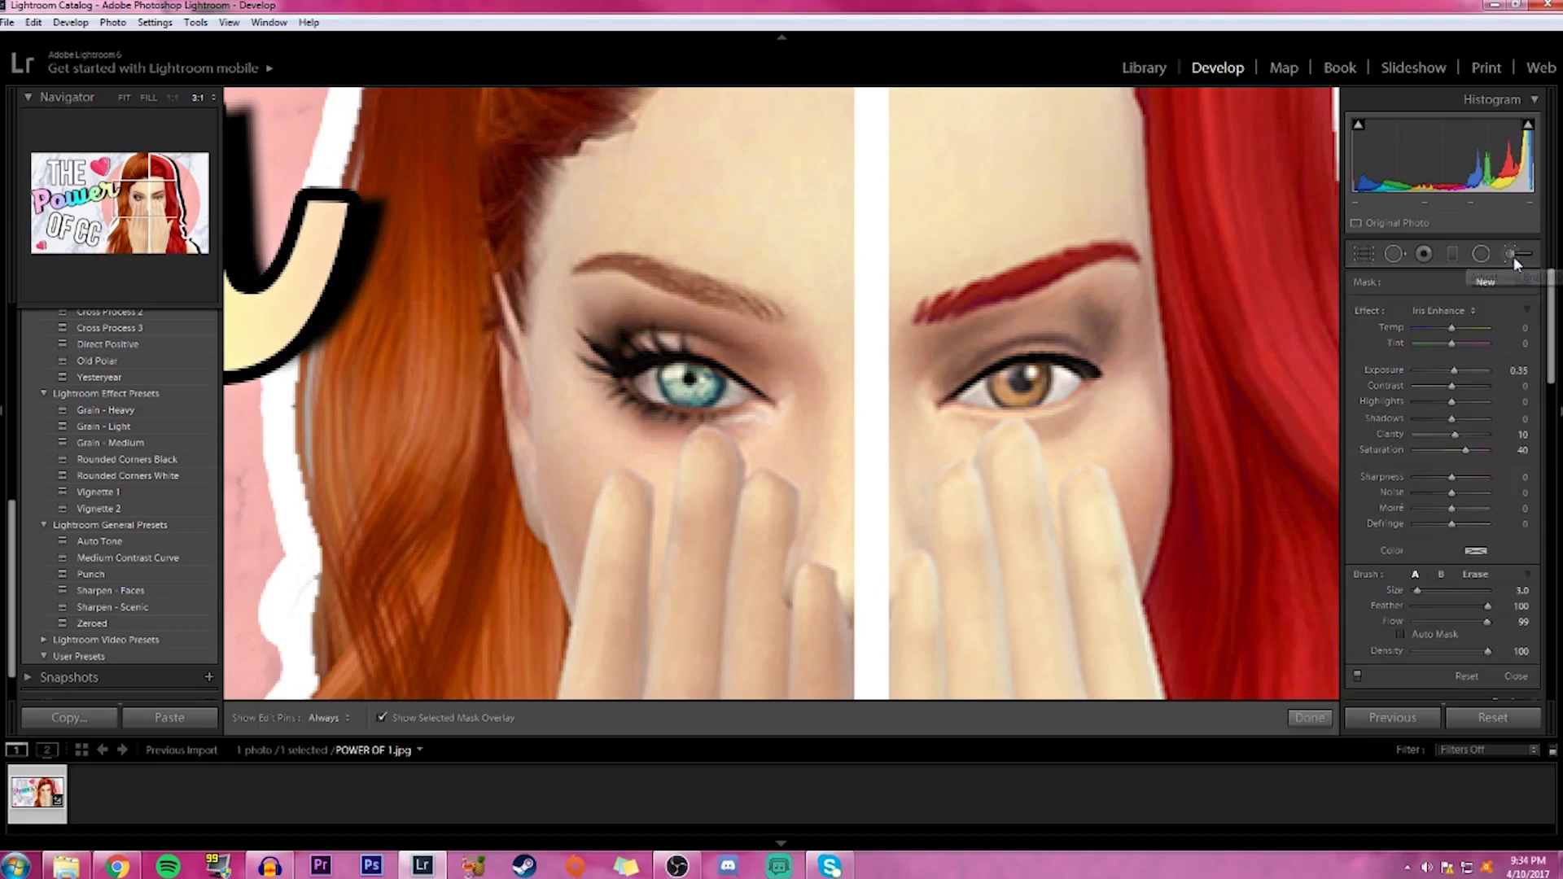
left_click(1468, 306)
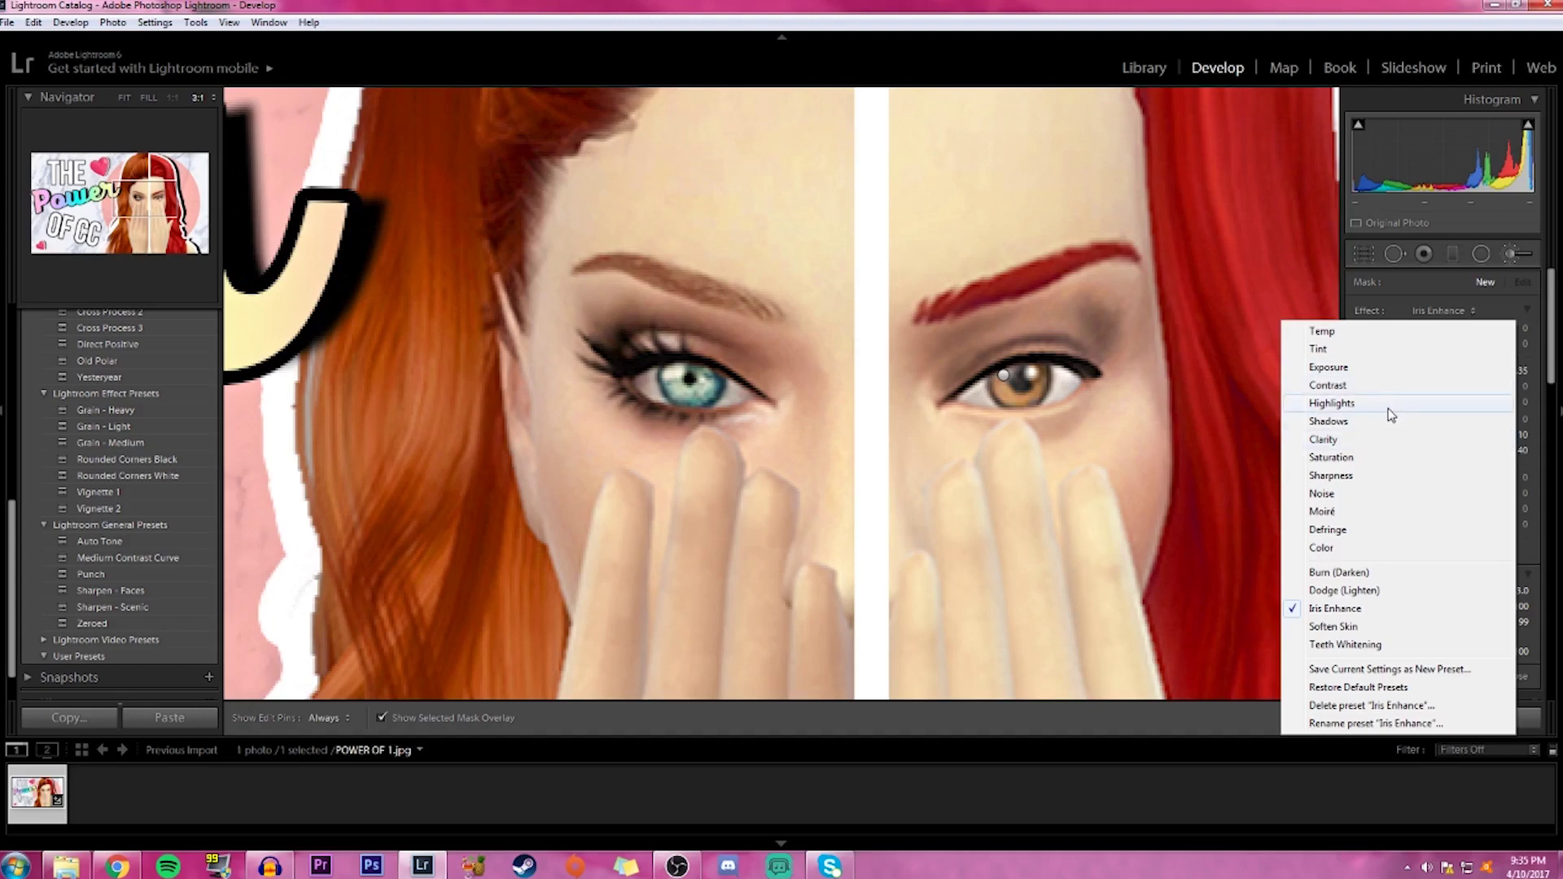
left_click(1350, 443)
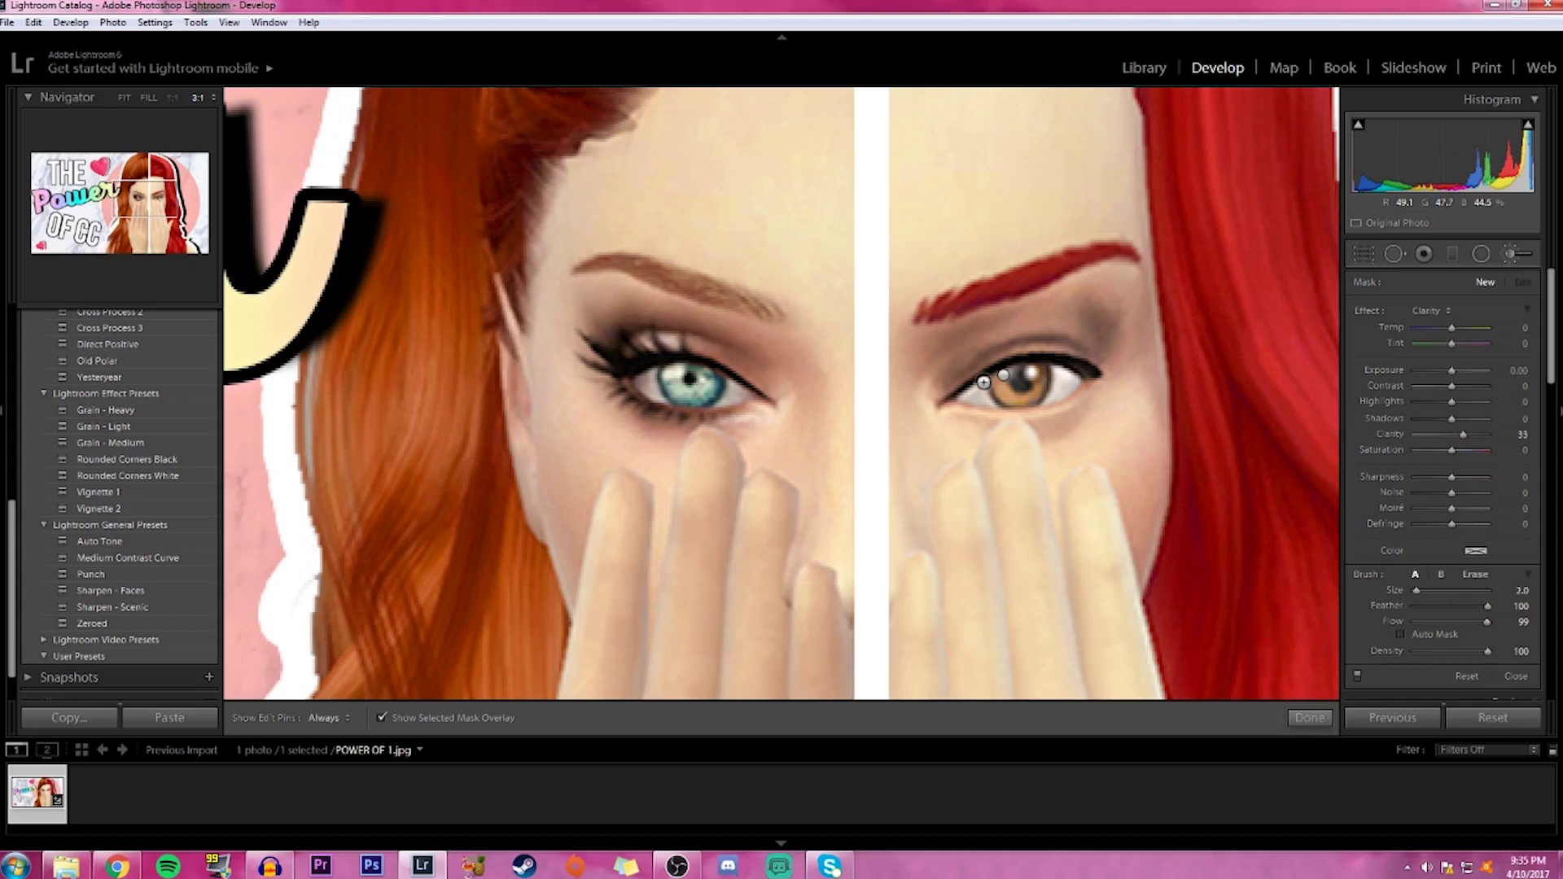
key("h")
mouse_move(953, 397)
left_mouse_down()
mouse_move(1048, 358)
mouse_move(1090, 373)
left_mouse_up()
key("h")
Extend the Clarity adjustment along the upper and lower lash lines of the blue eye, and compare before and after side by side
mouse_move(608, 368)
left_mouse_down()
mouse_move(685, 355)
mouse_move(751, 391)
left_mouse_up()
key("h")
mouse_move(620, 397)
left_mouse_down()
mouse_move(618, 384)
mouse_move(674, 408)
mouse_move(725, 405)
left_mouse_up()
key("h")
key("h")
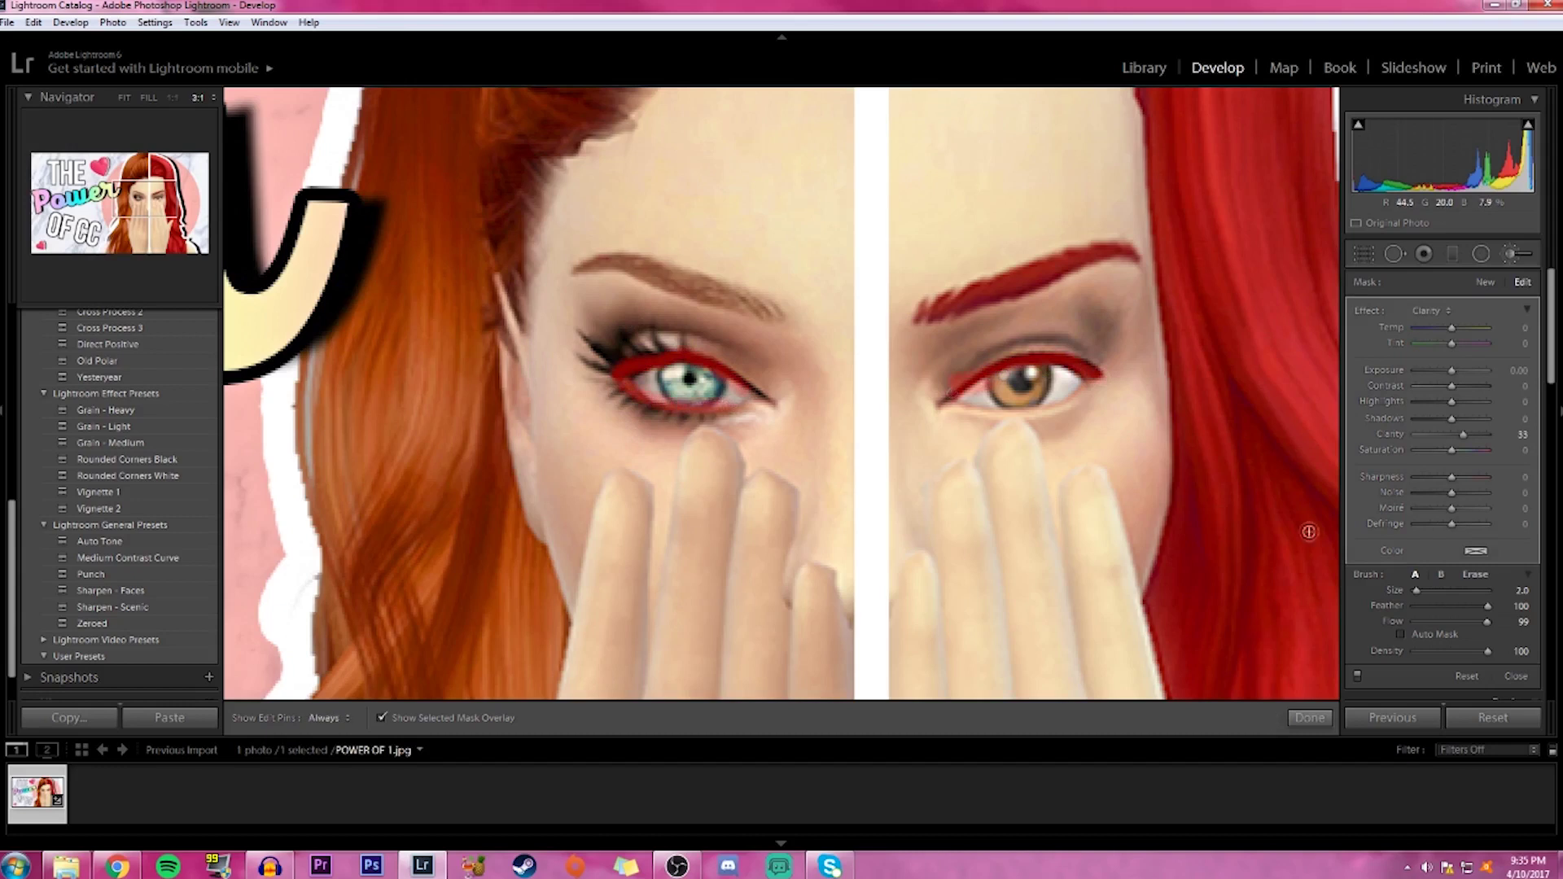
left_click(1308, 718)
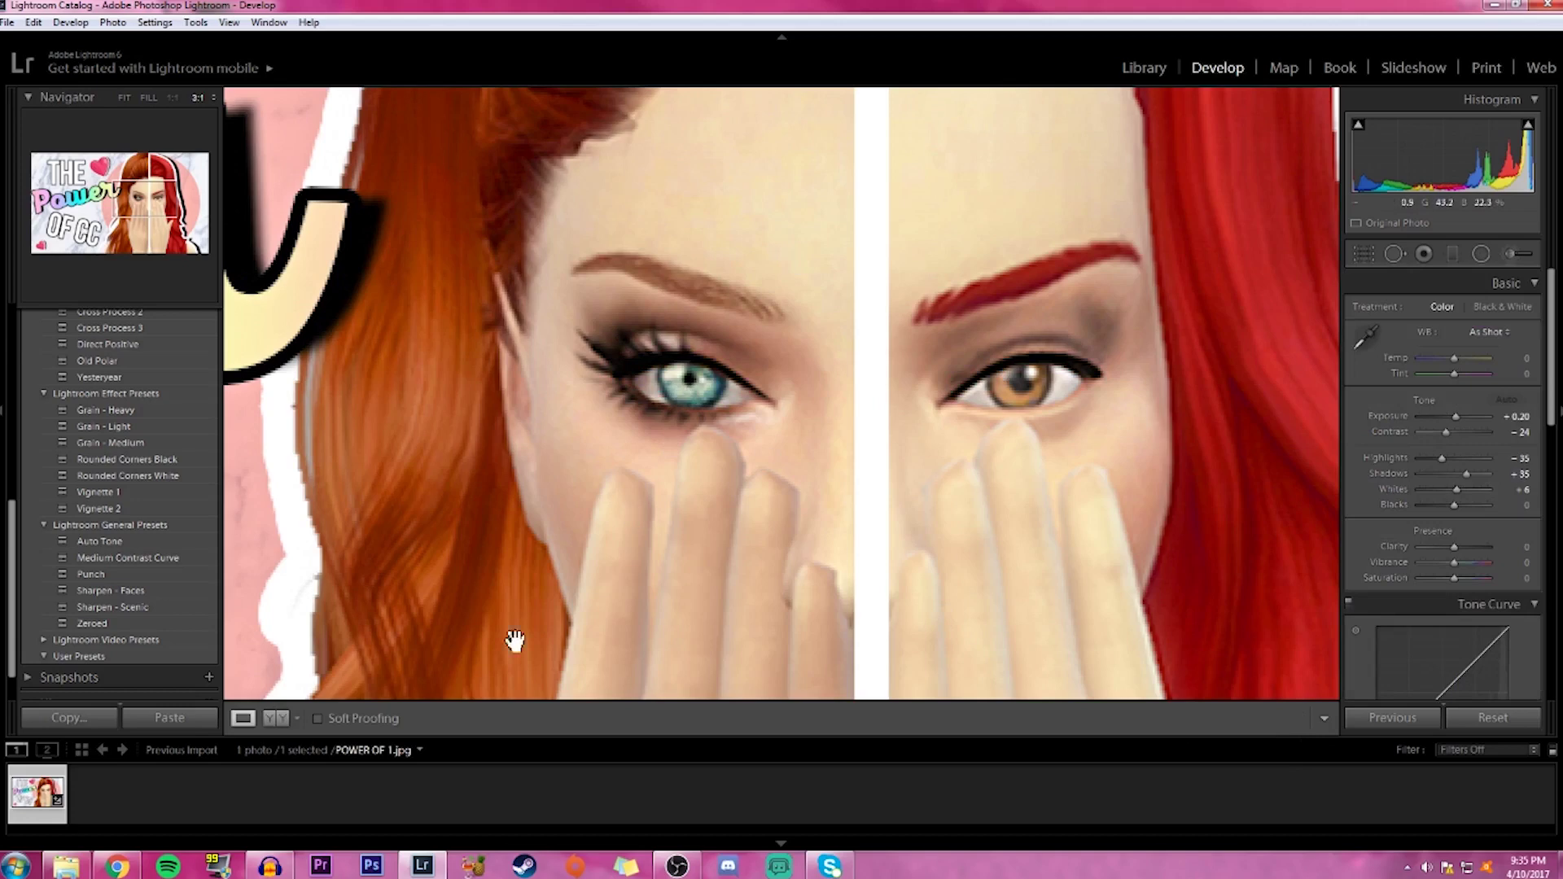
left_click(271, 722)
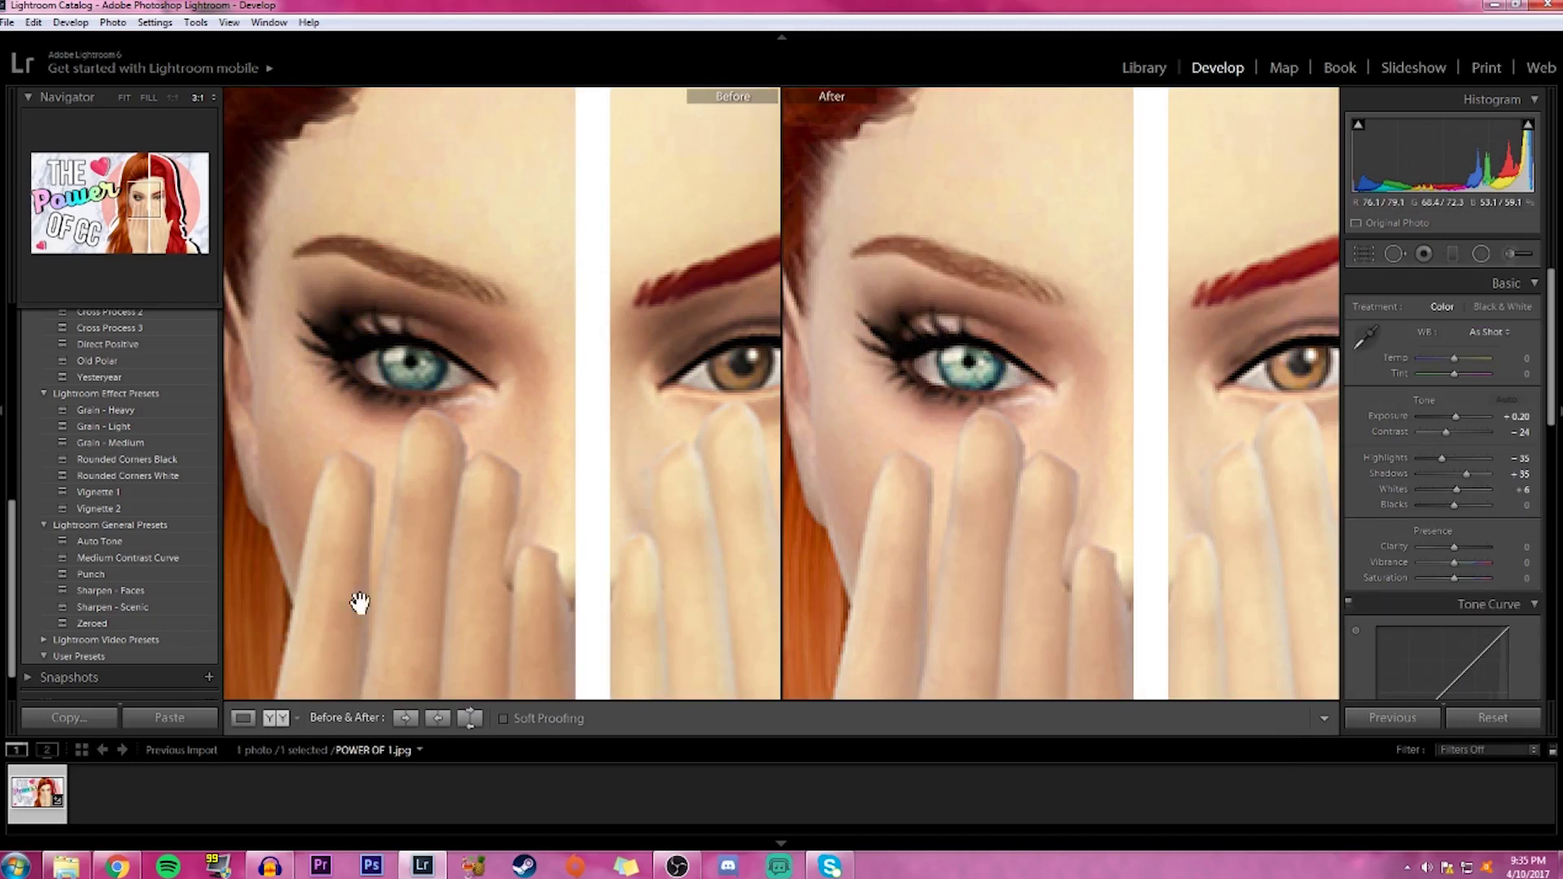
left_click(253, 717)
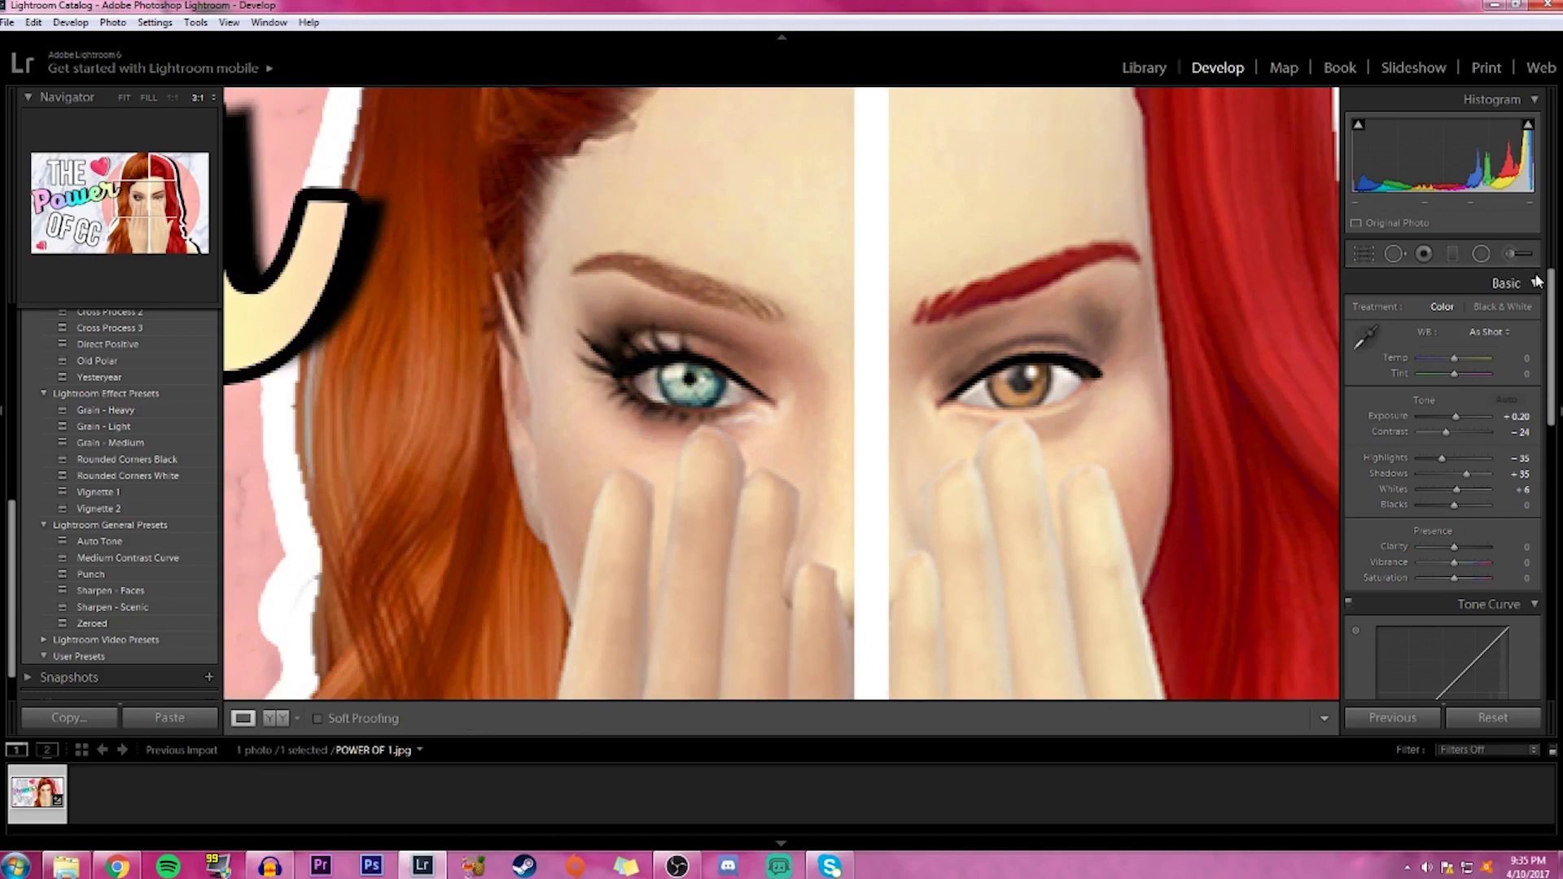
Paint a new Exposure brush adjustment over the white of the blue eye, and return to the full thumbnail
left_click(1502, 256)
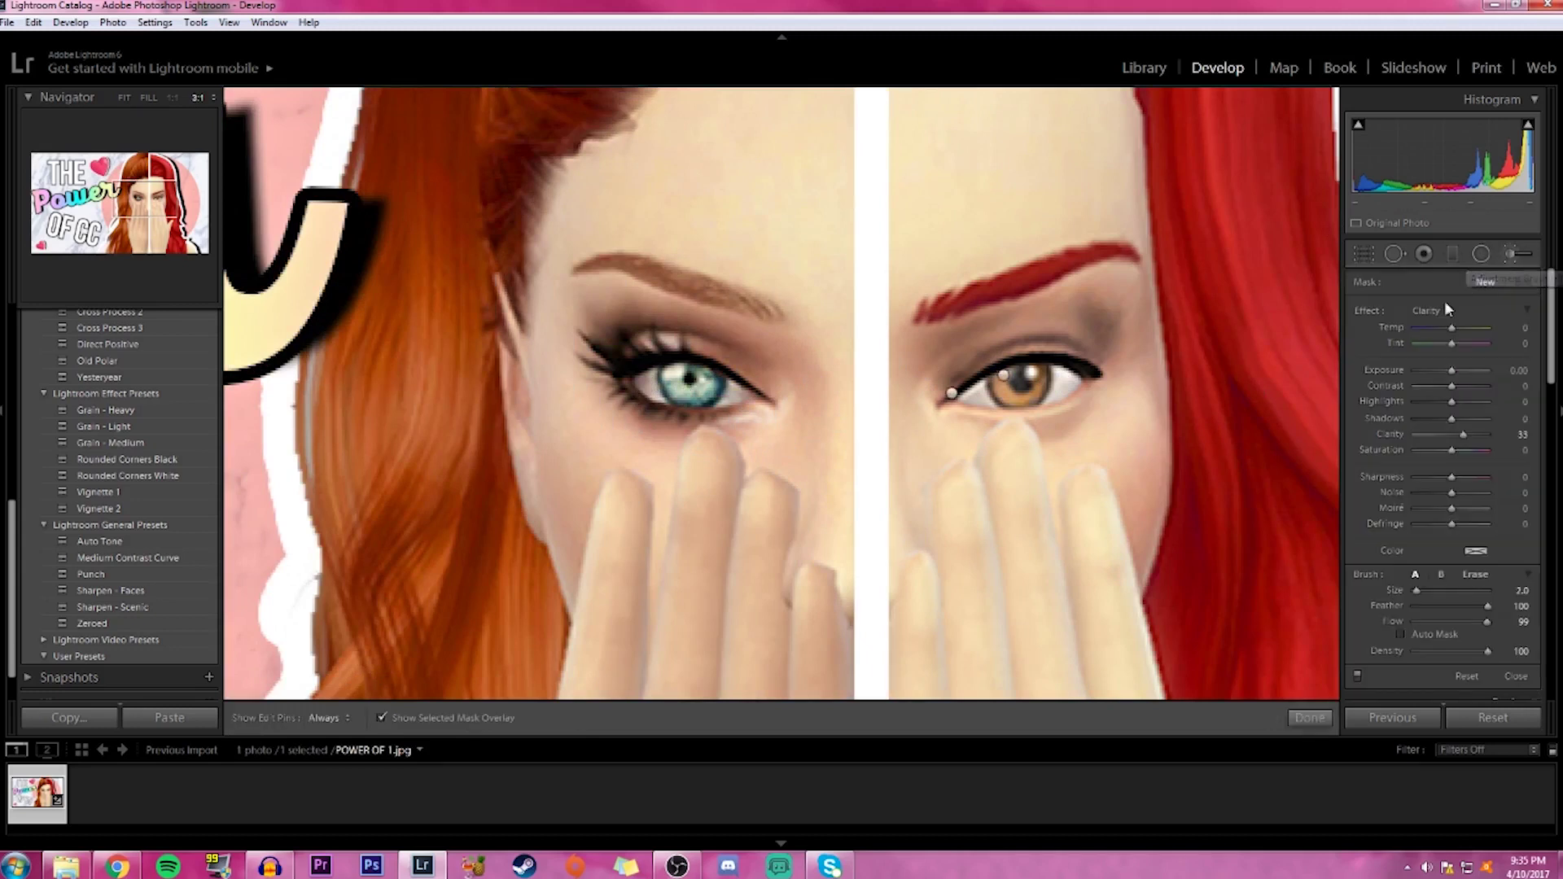
left_click(1440, 311)
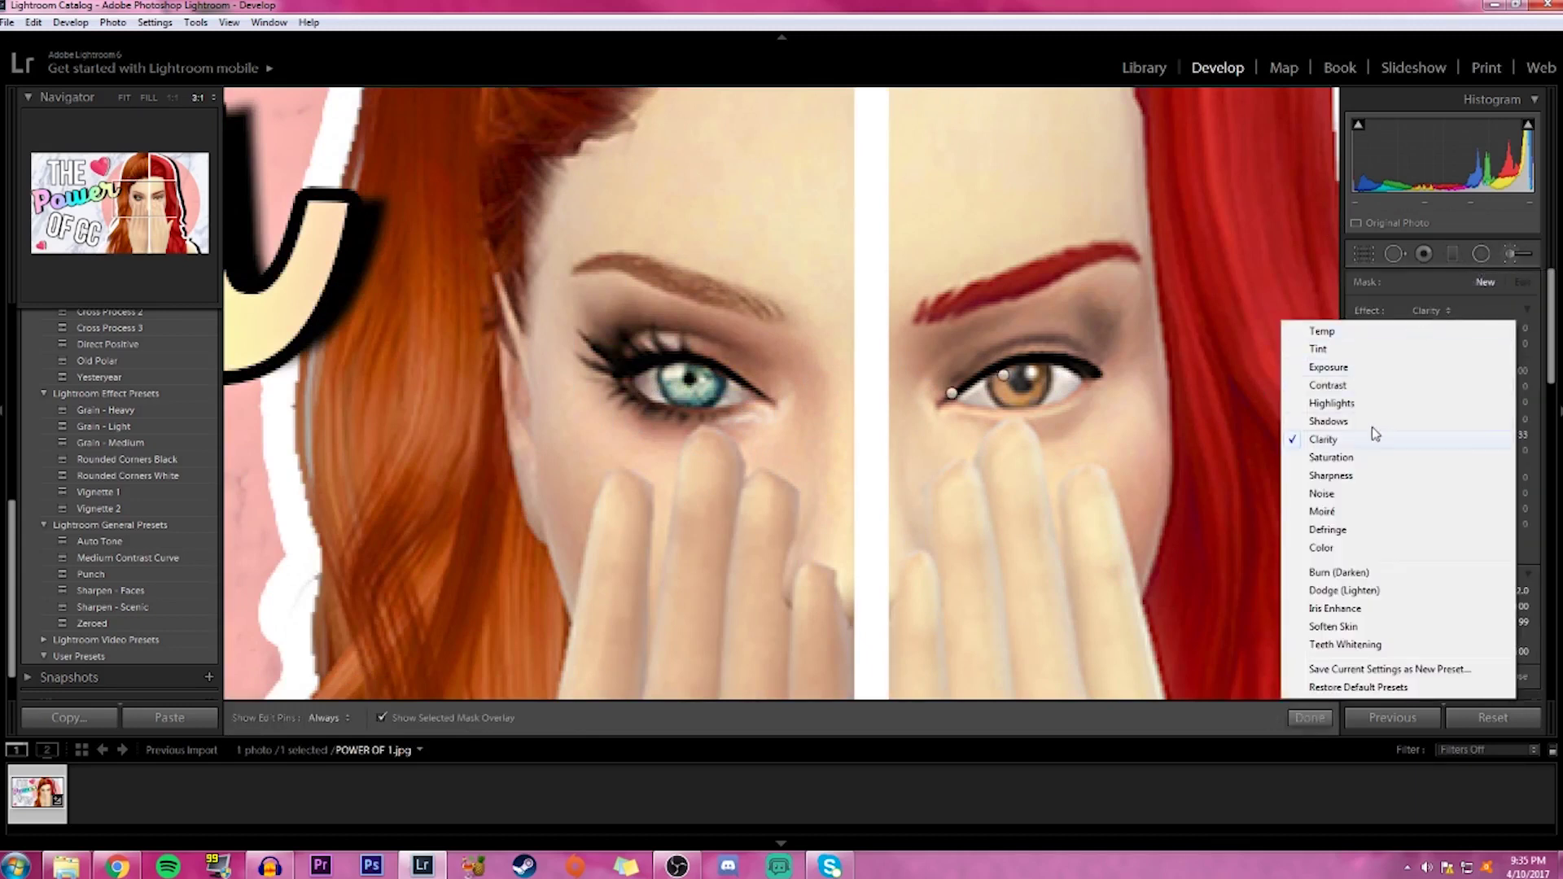
left_click(1343, 370)
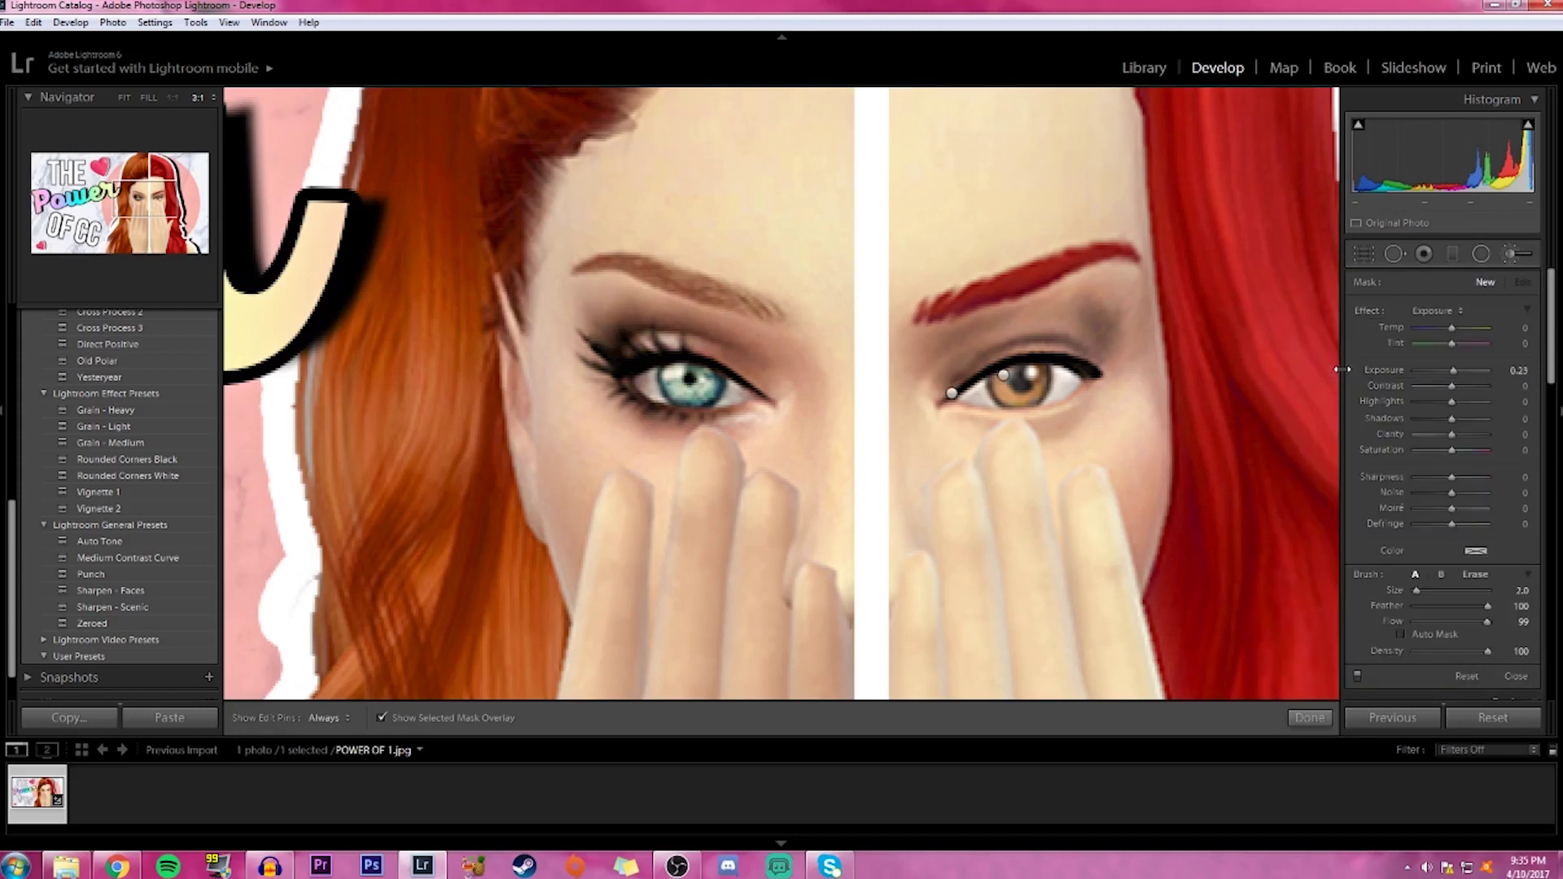
mouse_move(652, 380)
left_mouse_down()
mouse_move(667, 398)
mouse_move(637, 374)
mouse_move(653, 381)
left_mouse_up()
key("h")
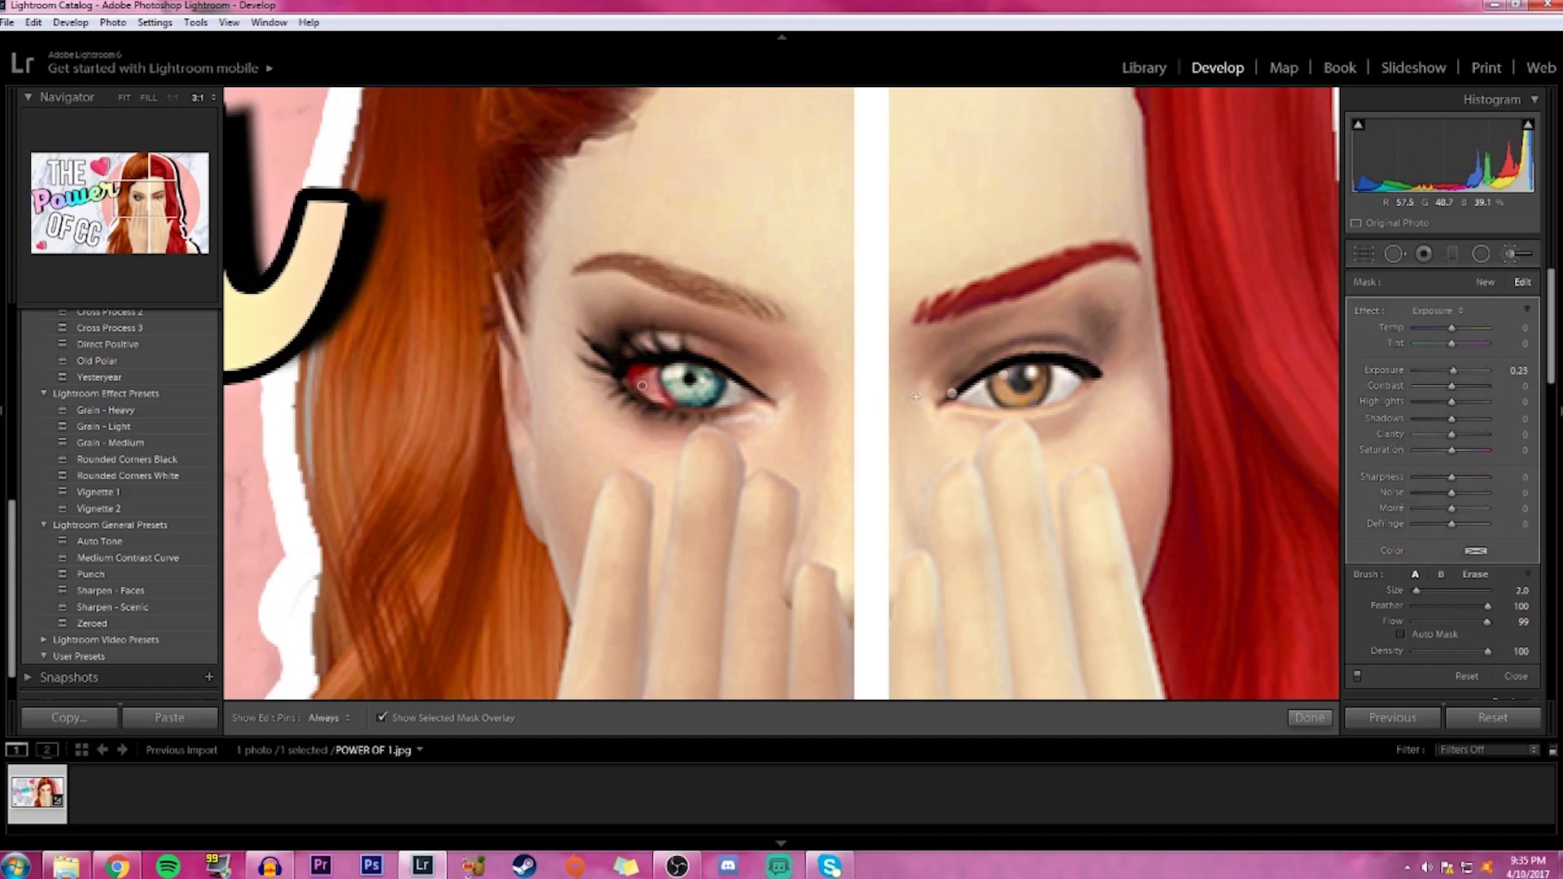
key("h")
left_click(1310, 717)
left_click(786, 429)
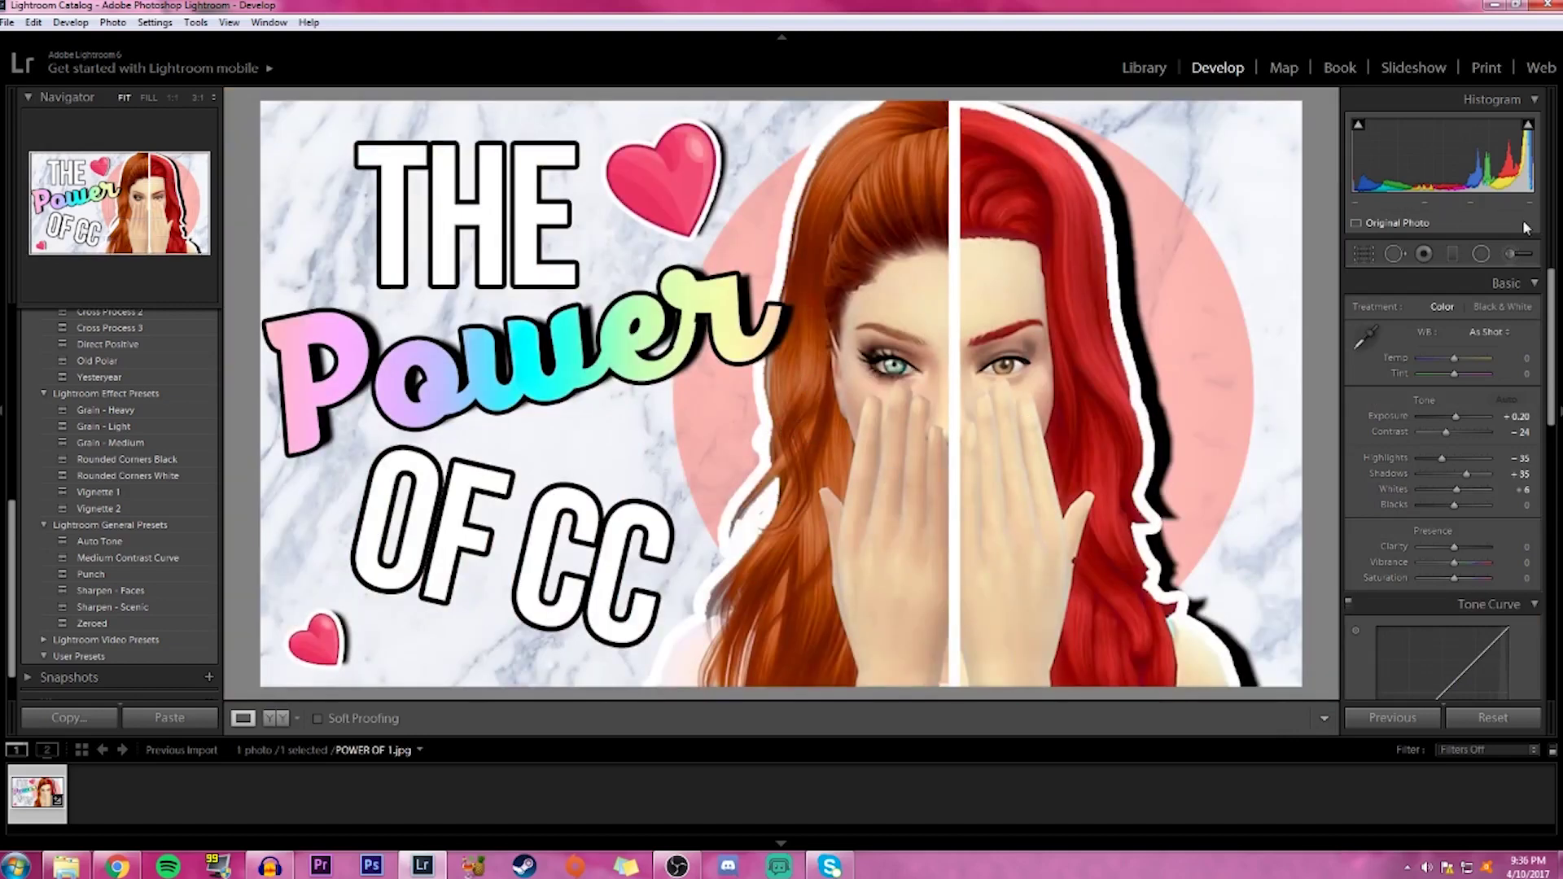
Paint a new Soften Skin adjustment with brush size 6.0 over the hands on both halves of the portrait
left_click(1507, 262)
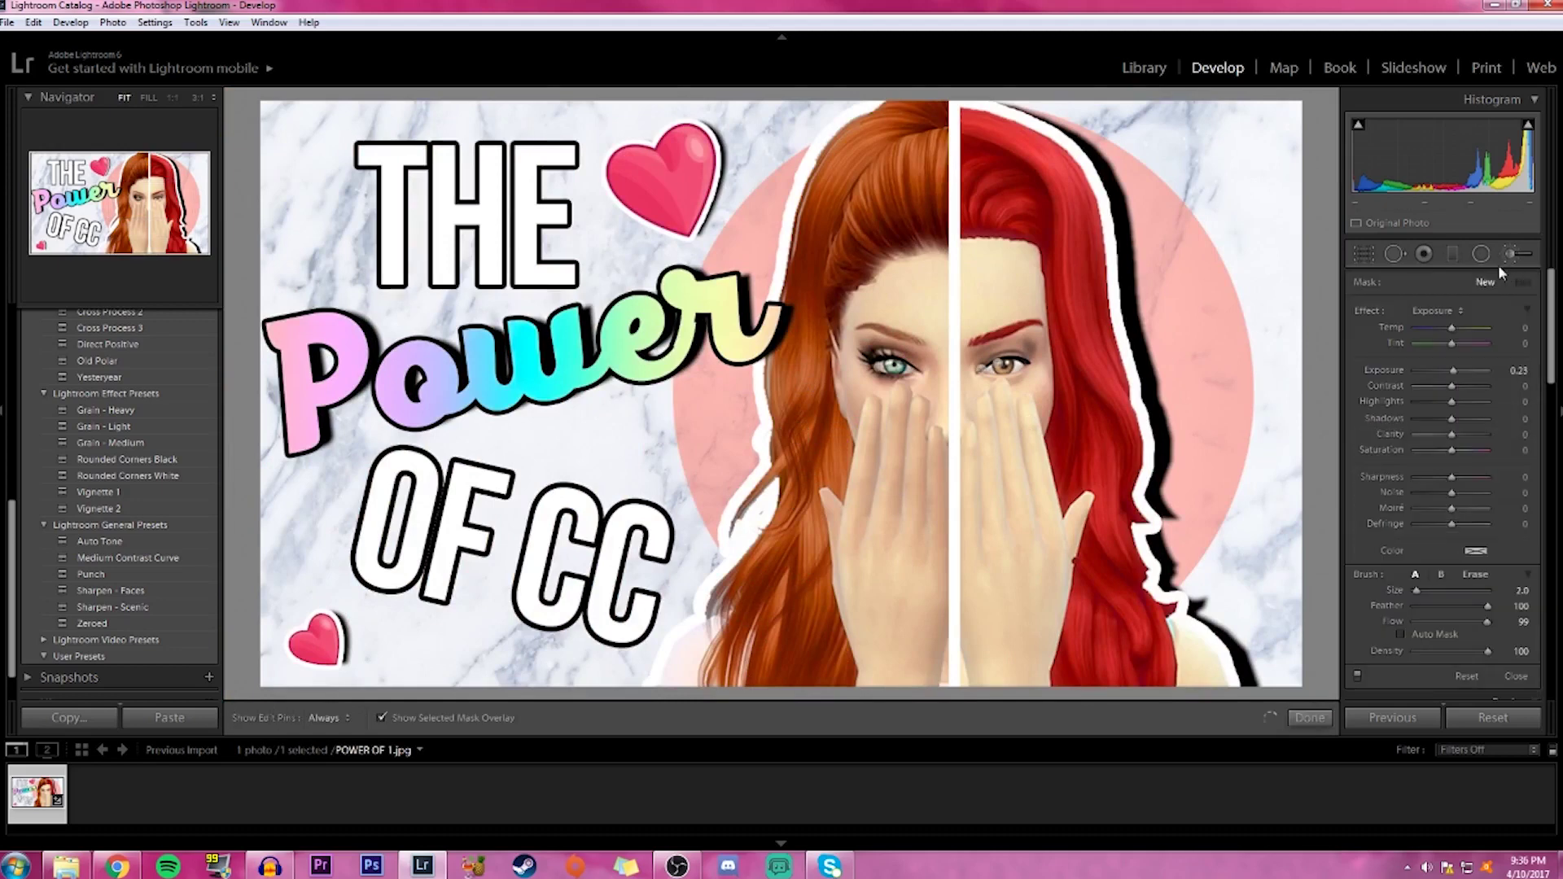
left_click(1437, 312)
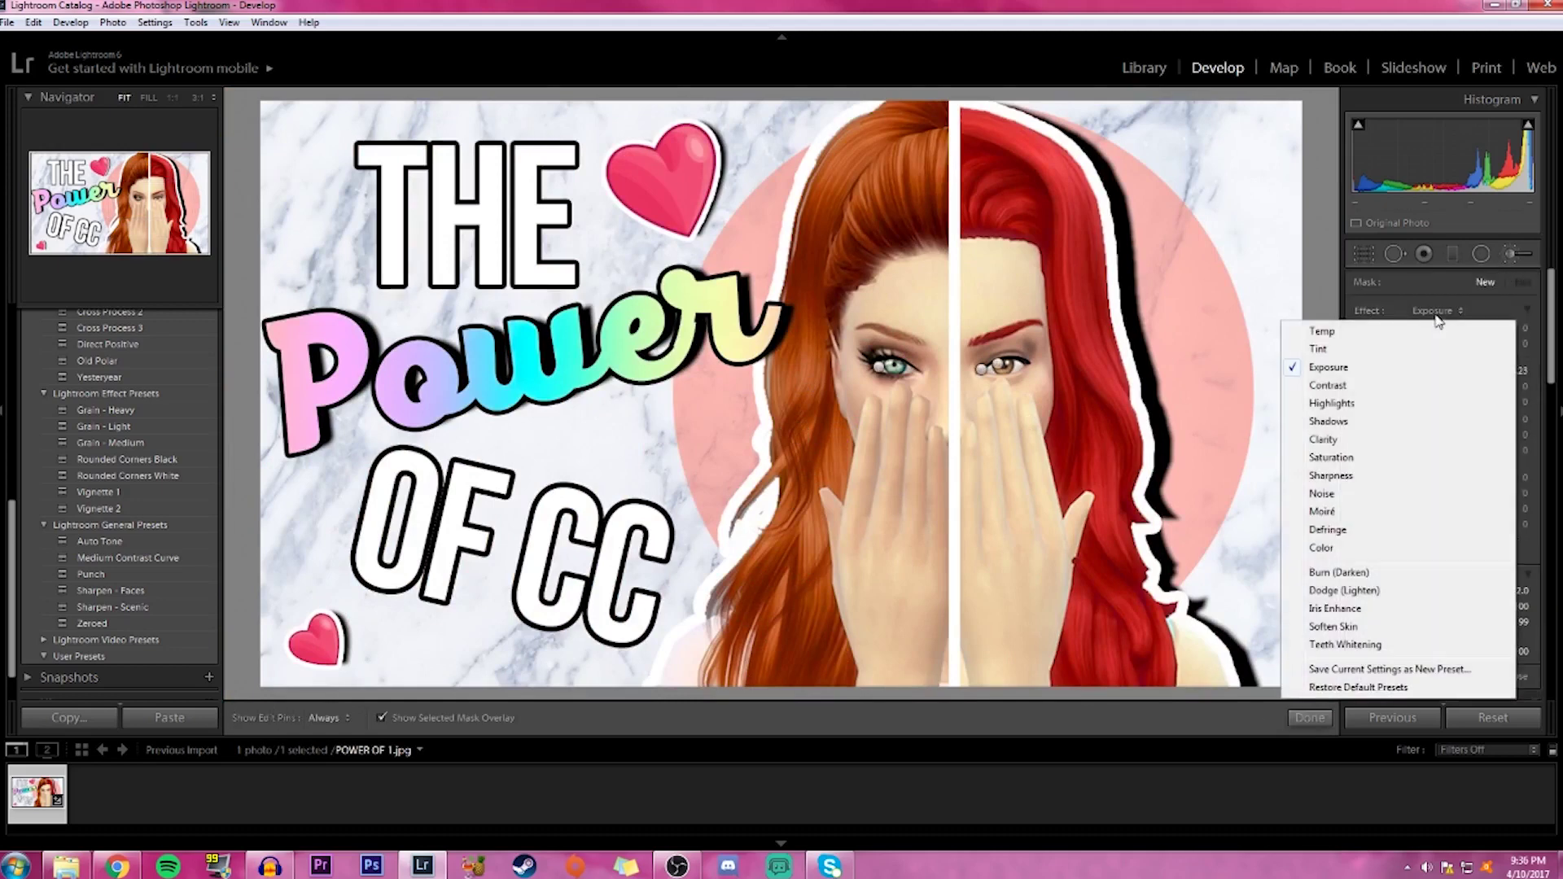
left_click(1320, 628)
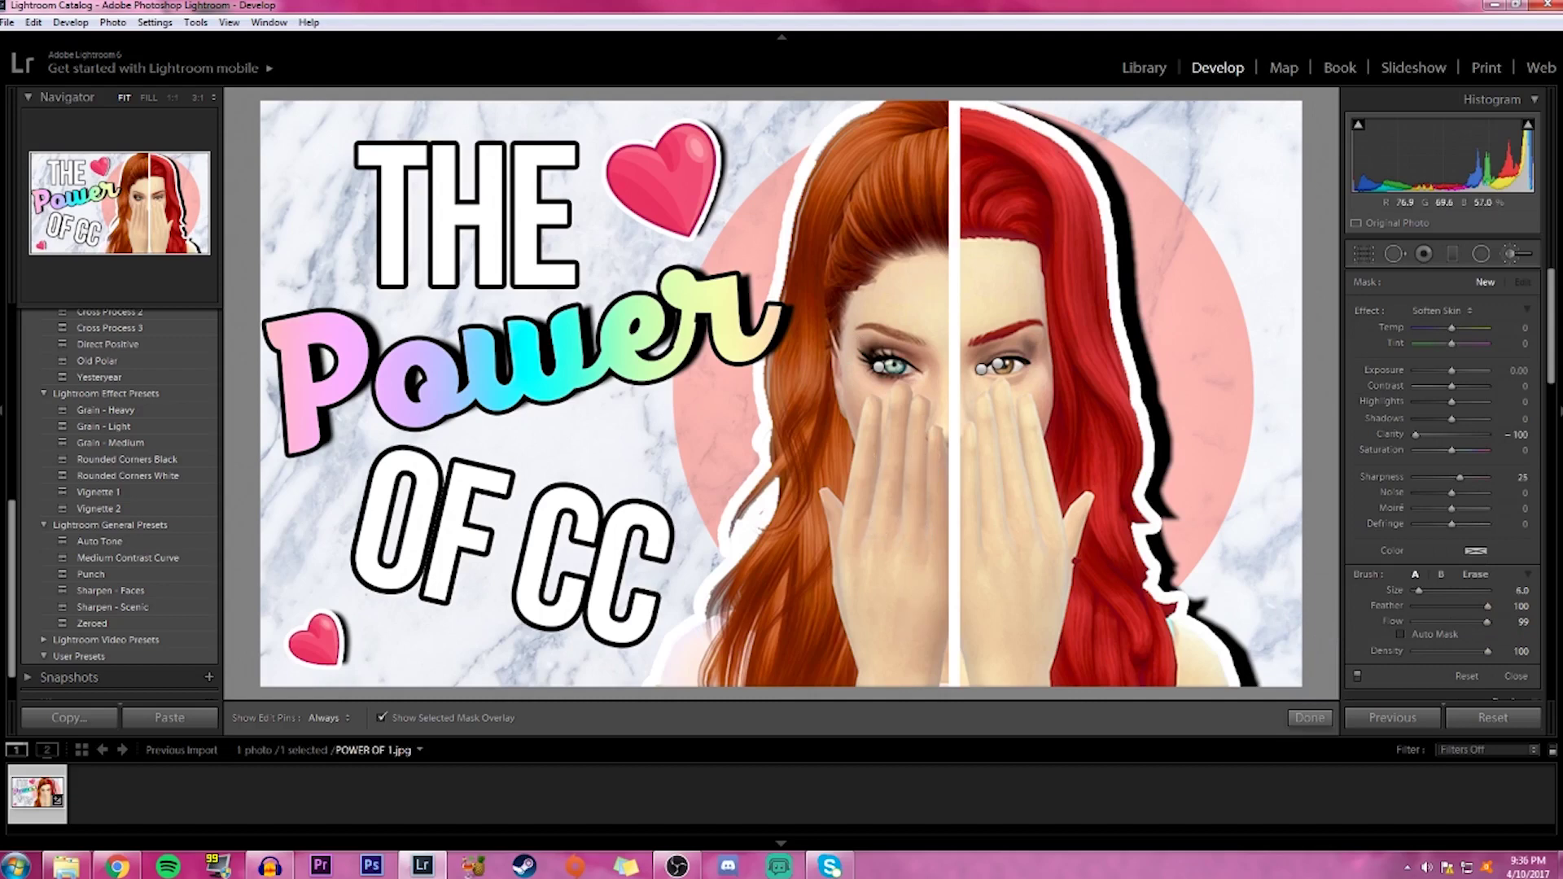
left_click_drag(866, 456, 900, 598)
mouse_move(875, 521)
left_mouse_down()
mouse_move(863, 635)
mouse_move(944, 456)
mouse_move(903, 440)
mouse_move(892, 403)
mouse_move(926, 432)
mouse_move(842, 529)
mouse_move(814, 500)
mouse_move(830, 570)
mouse_move(869, 600)
mouse_move(889, 664)
mouse_move(936, 562)
mouse_move(933, 651)
mouse_move(873, 683)
left_mouse_up()
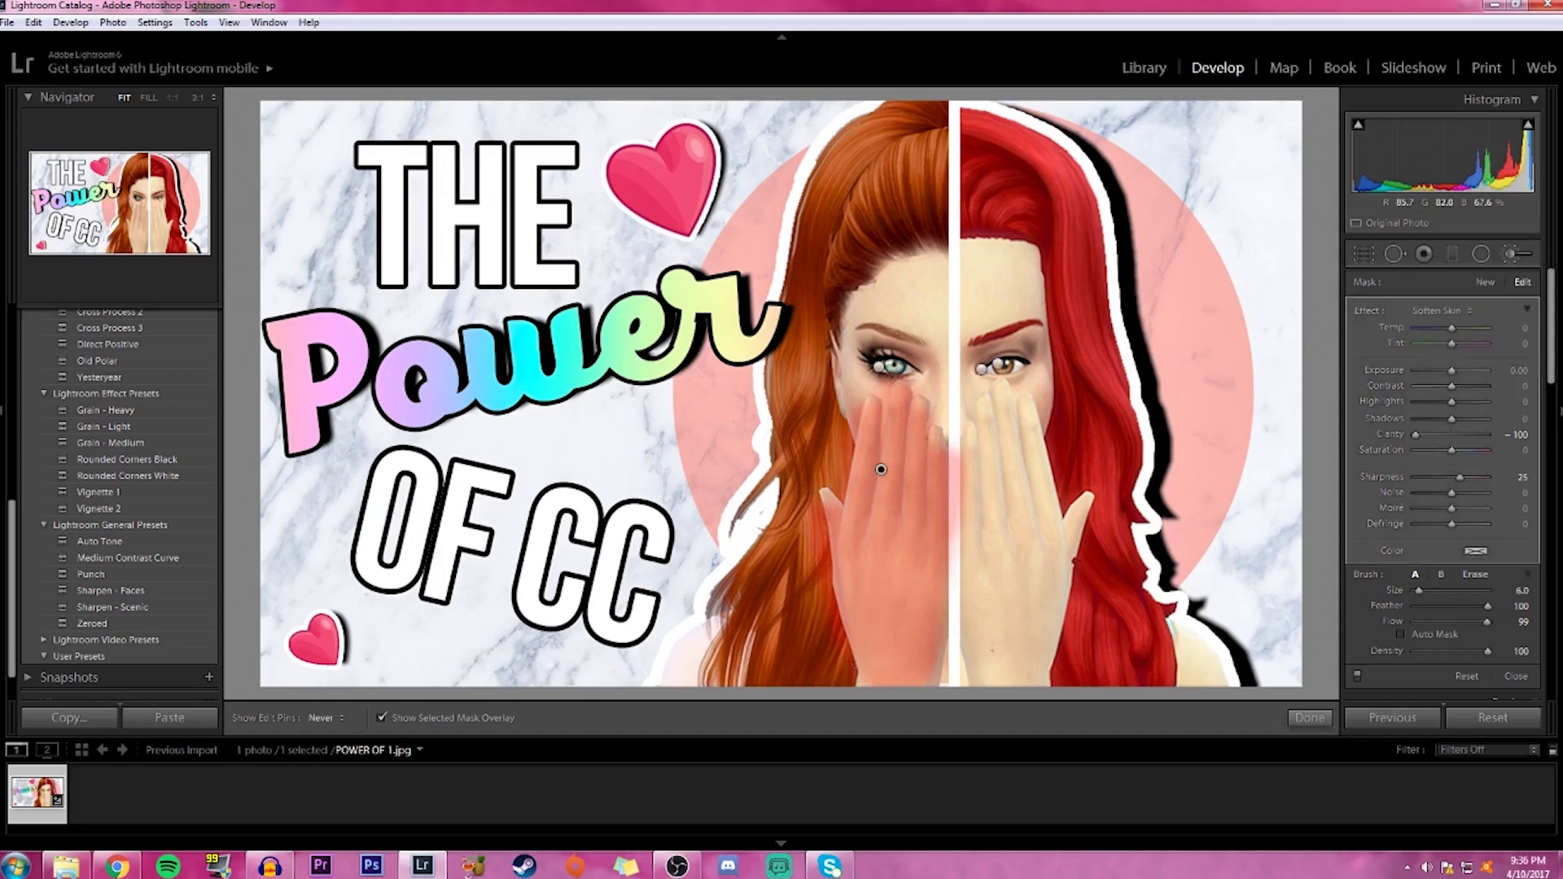
mouse_move(1001, 594)
left_mouse_down()
mouse_move(1001, 464)
mouse_move(973, 537)
mouse_move(967, 651)
left_mouse_up()
mouse_move(974, 520)
left_mouse_down()
mouse_move(989, 417)
mouse_move(1038, 582)
mouse_move(1026, 656)
mouse_move(1060, 498)
mouse_move(1043, 495)
mouse_move(1022, 407)
mouse_move(962, 422)
mouse_move(970, 444)
left_mouse_up()
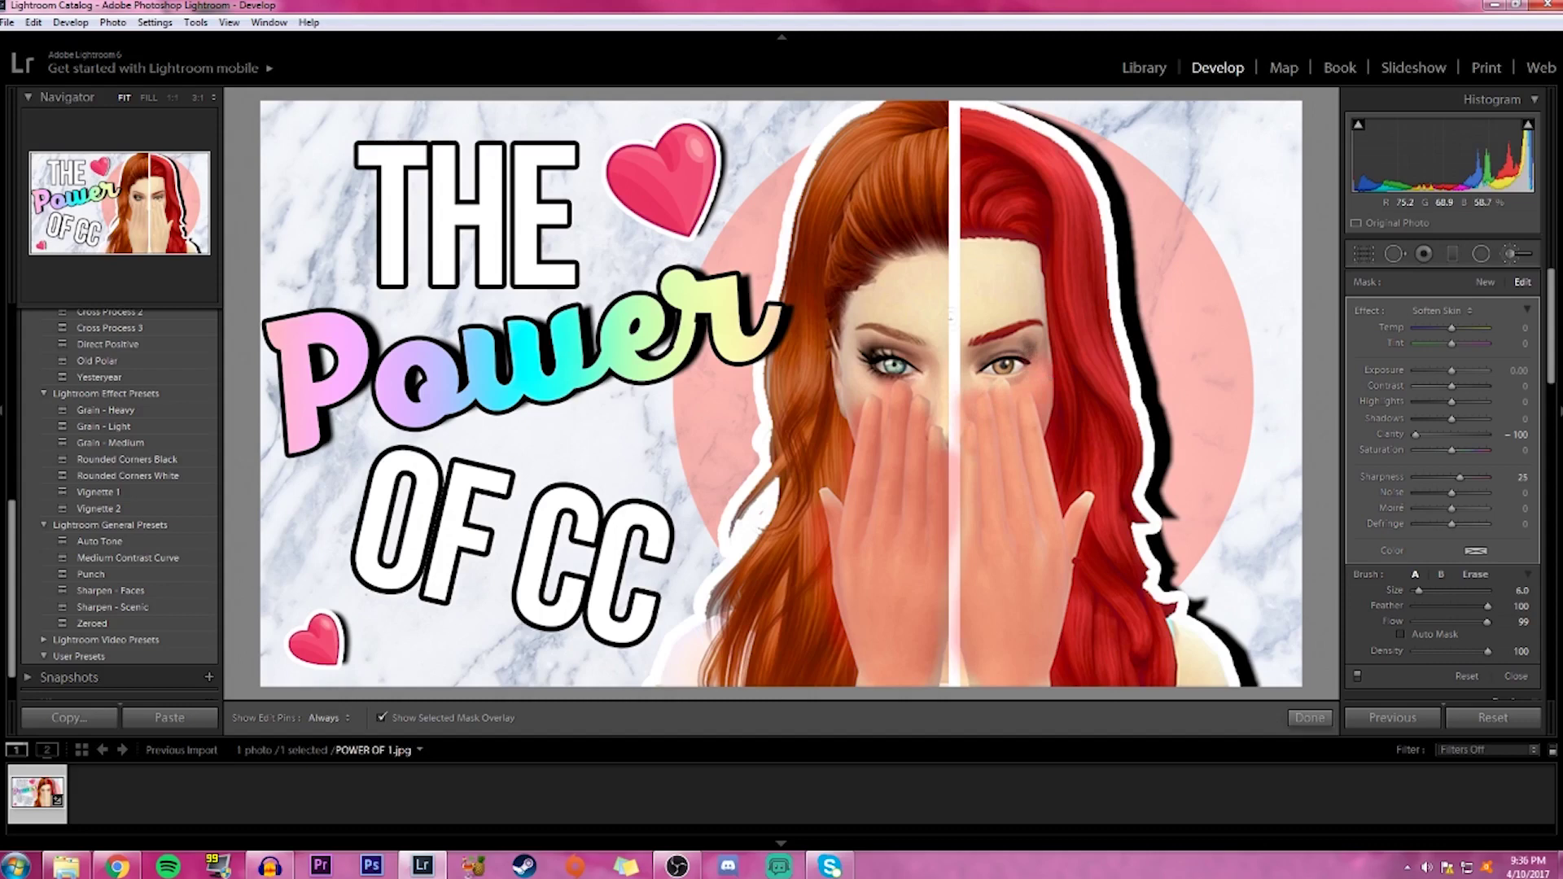
Extend the Soften Skin adjustment over the forehead, face and shoulder skin on both halves, and finish brushing
mouse_move(989, 313)
left_mouse_down()
mouse_move(1024, 289)
mouse_move(1018, 258)
mouse_move(989, 273)
mouse_move(975, 242)
mouse_move(1023, 244)
mouse_move(918, 338)
mouse_move(863, 268)
mouse_move(903, 276)
left_mouse_up()
left_click_drag(830, 325, 846, 399)
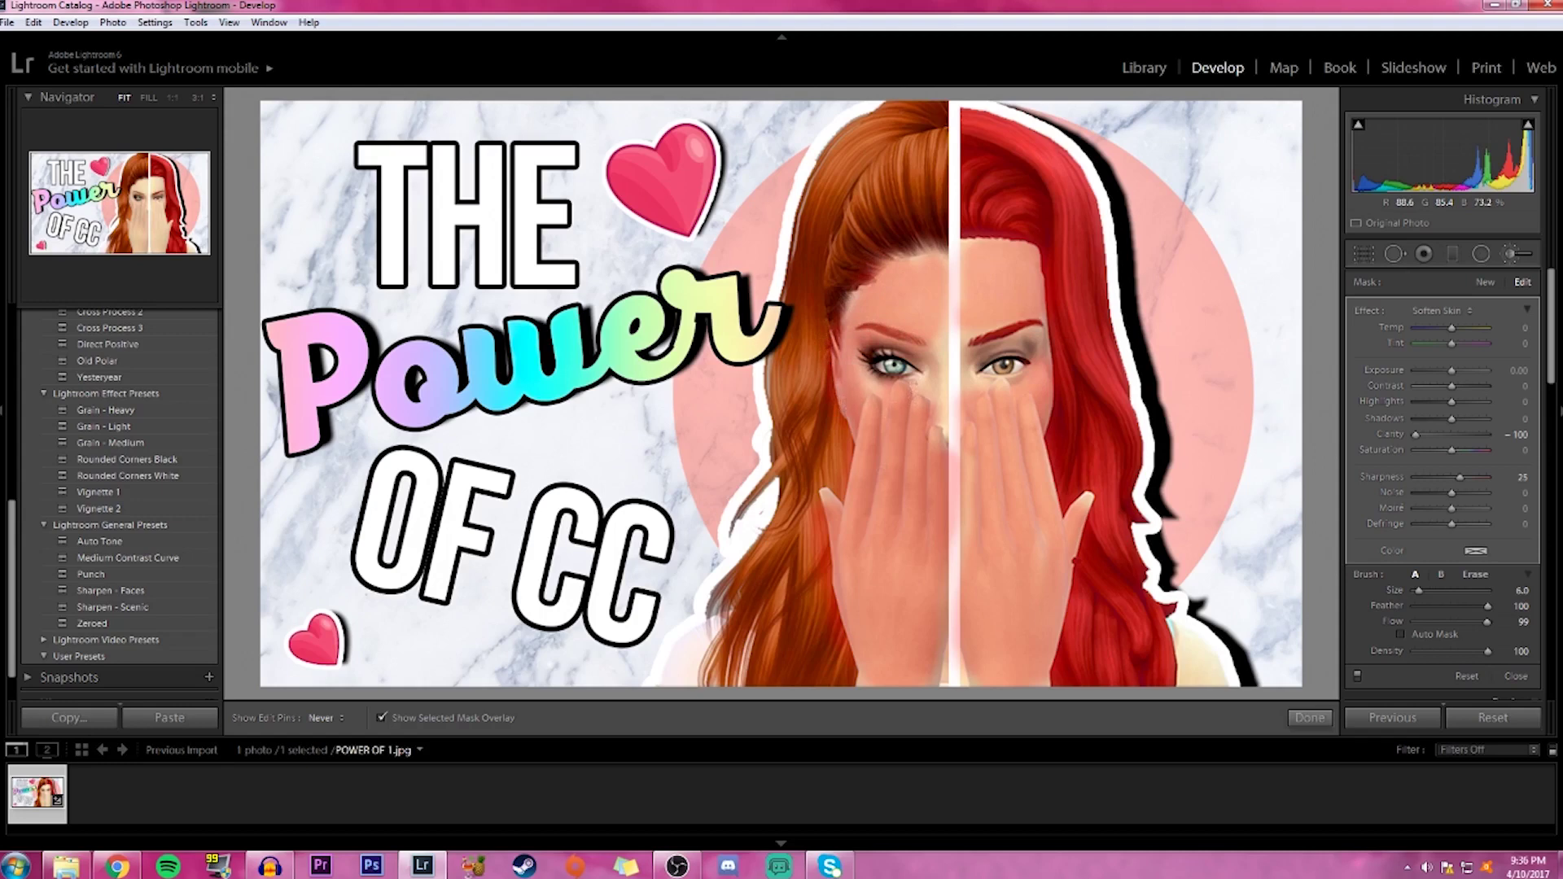
key("h")
key("h")
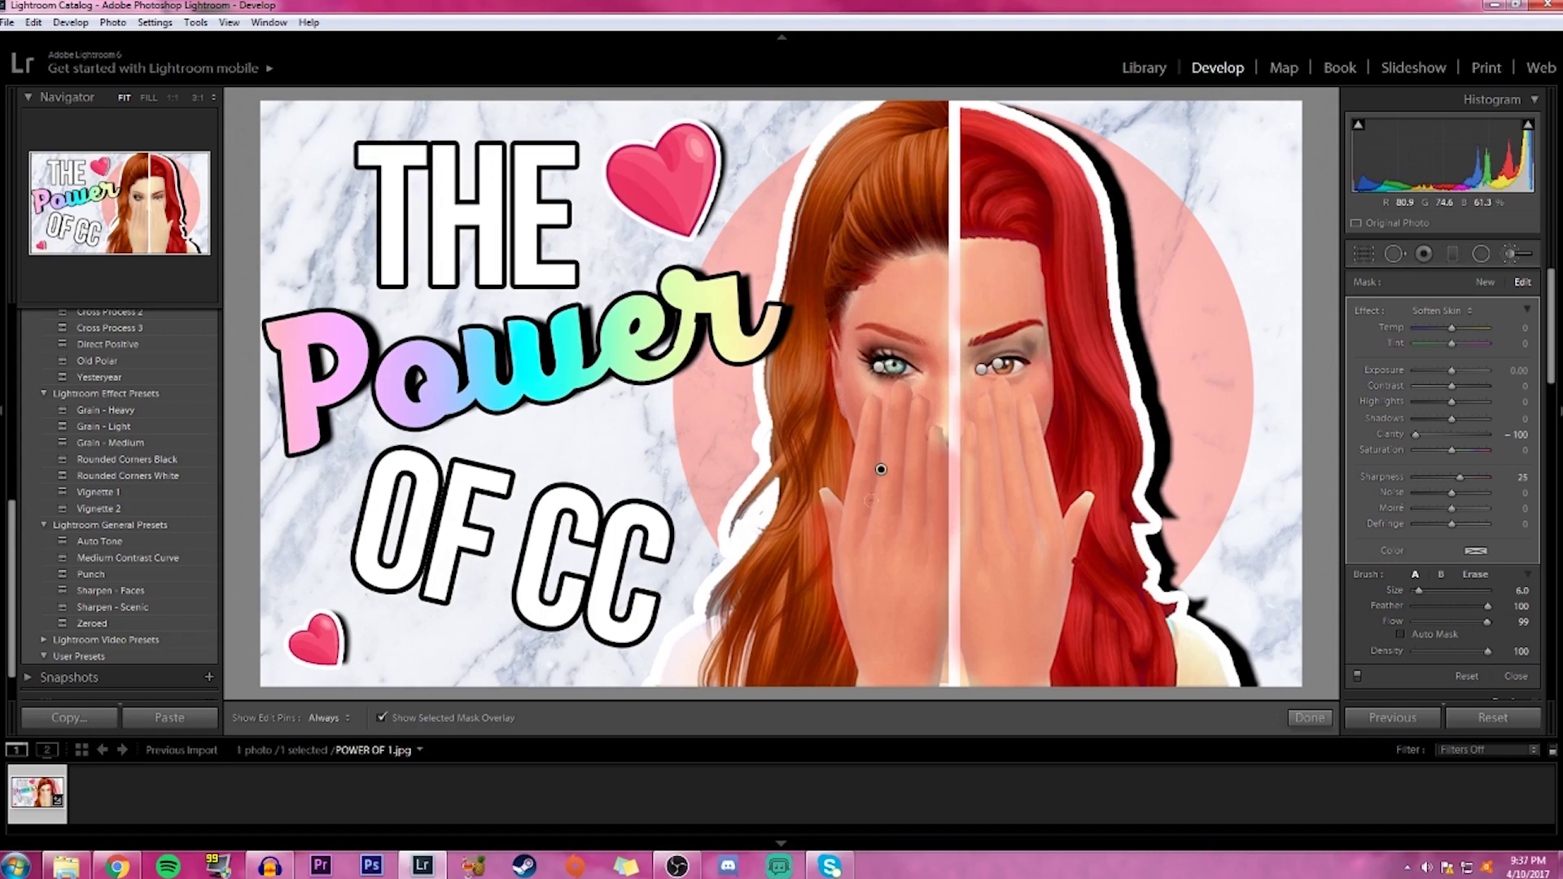
key("h")
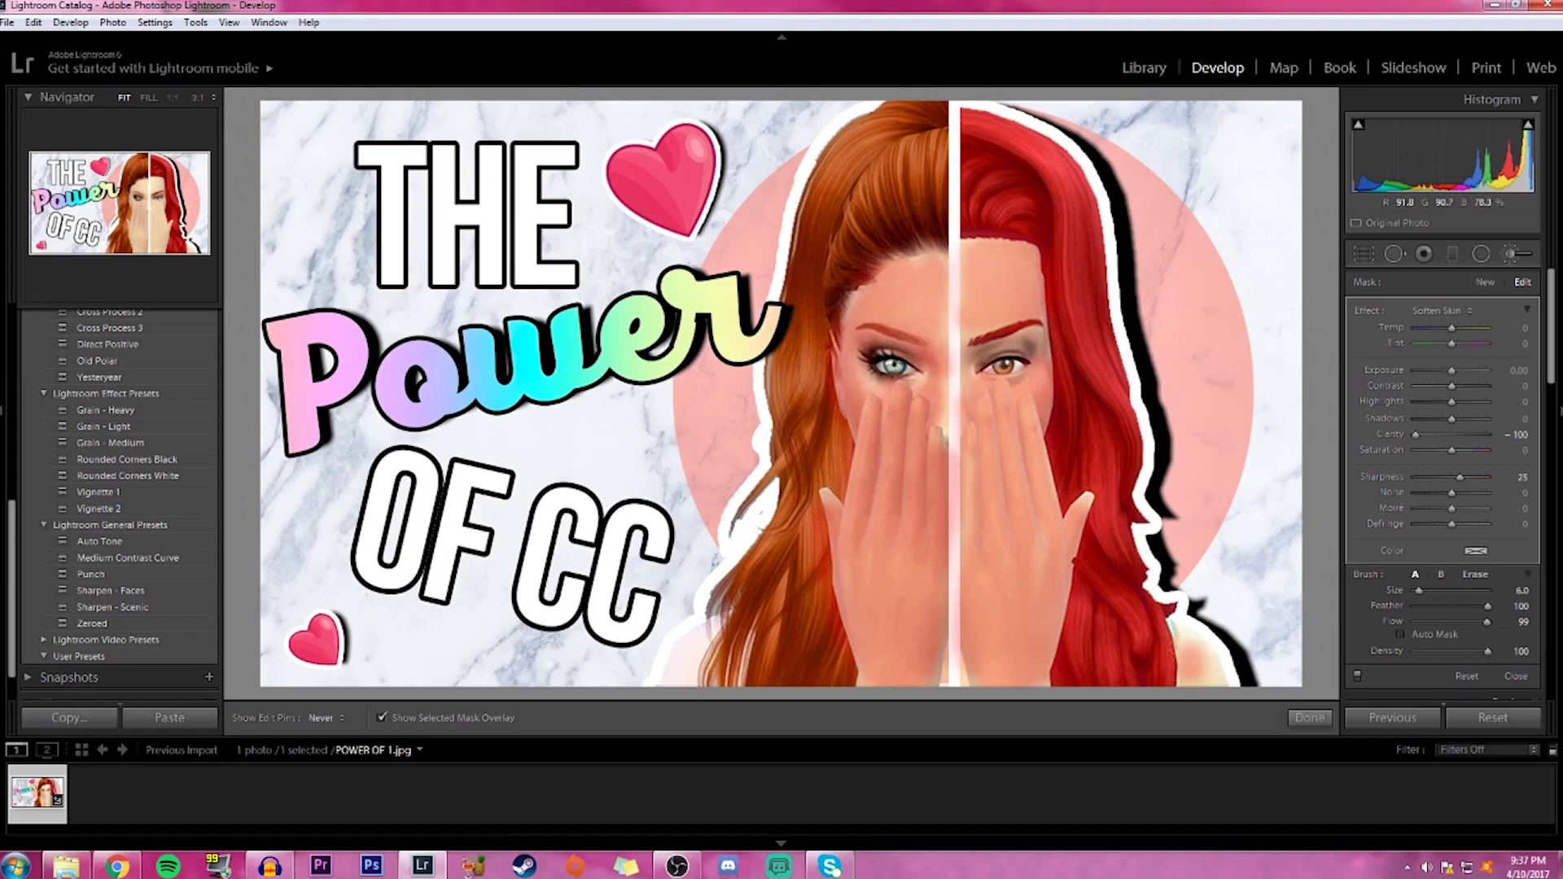
key("h")
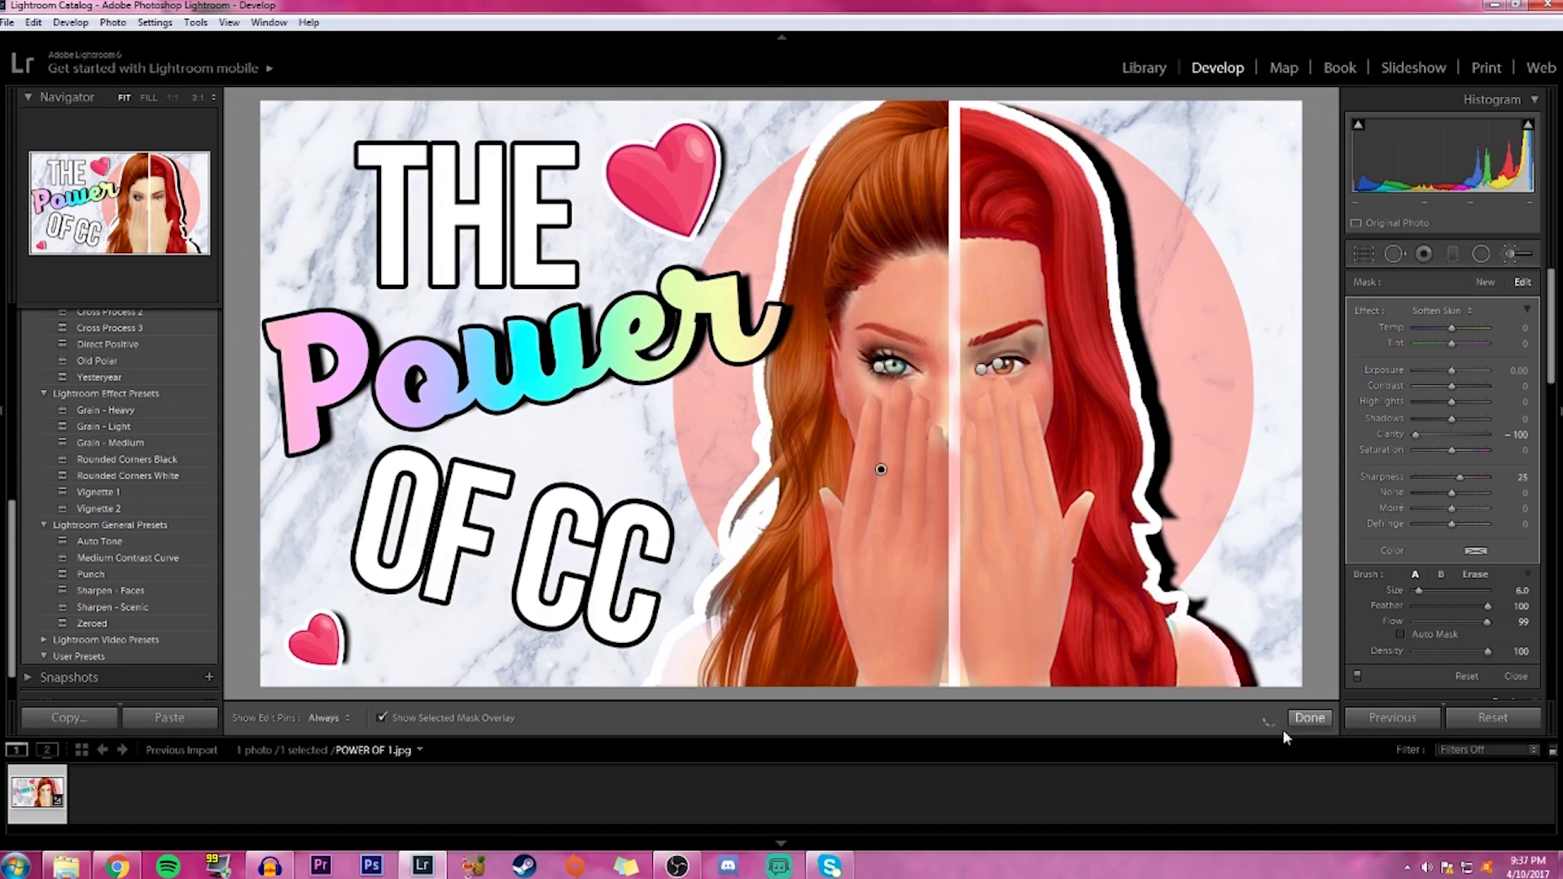
left_click(1303, 720)
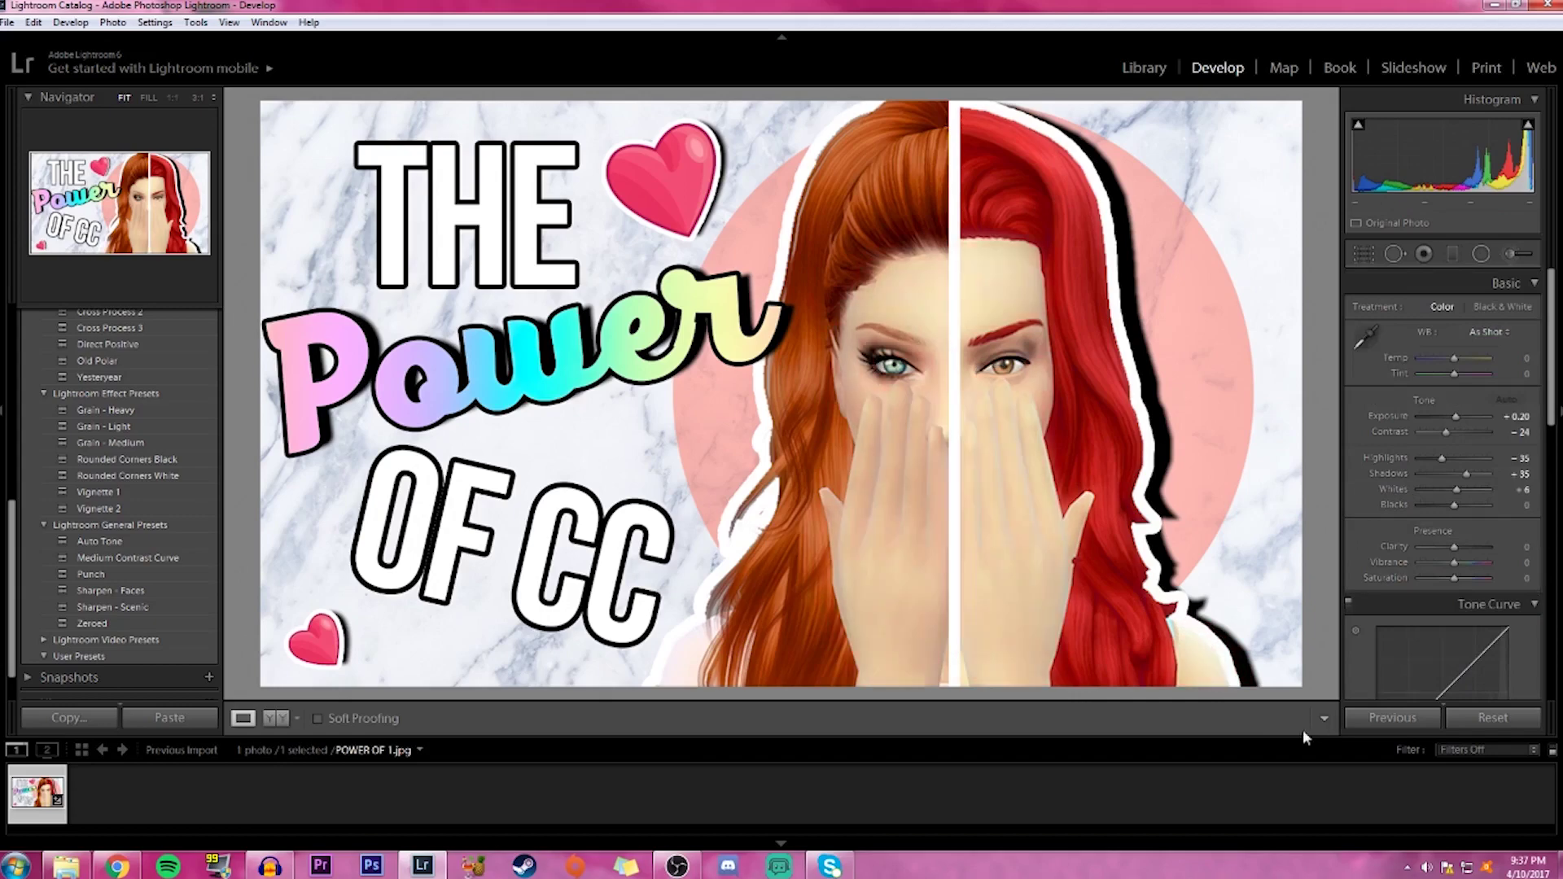
Examine the softened skin close up and compare the whole thumbnail before and after side by side
left_click(1066, 436)
left_click(967, 575)
left_click(274, 718)
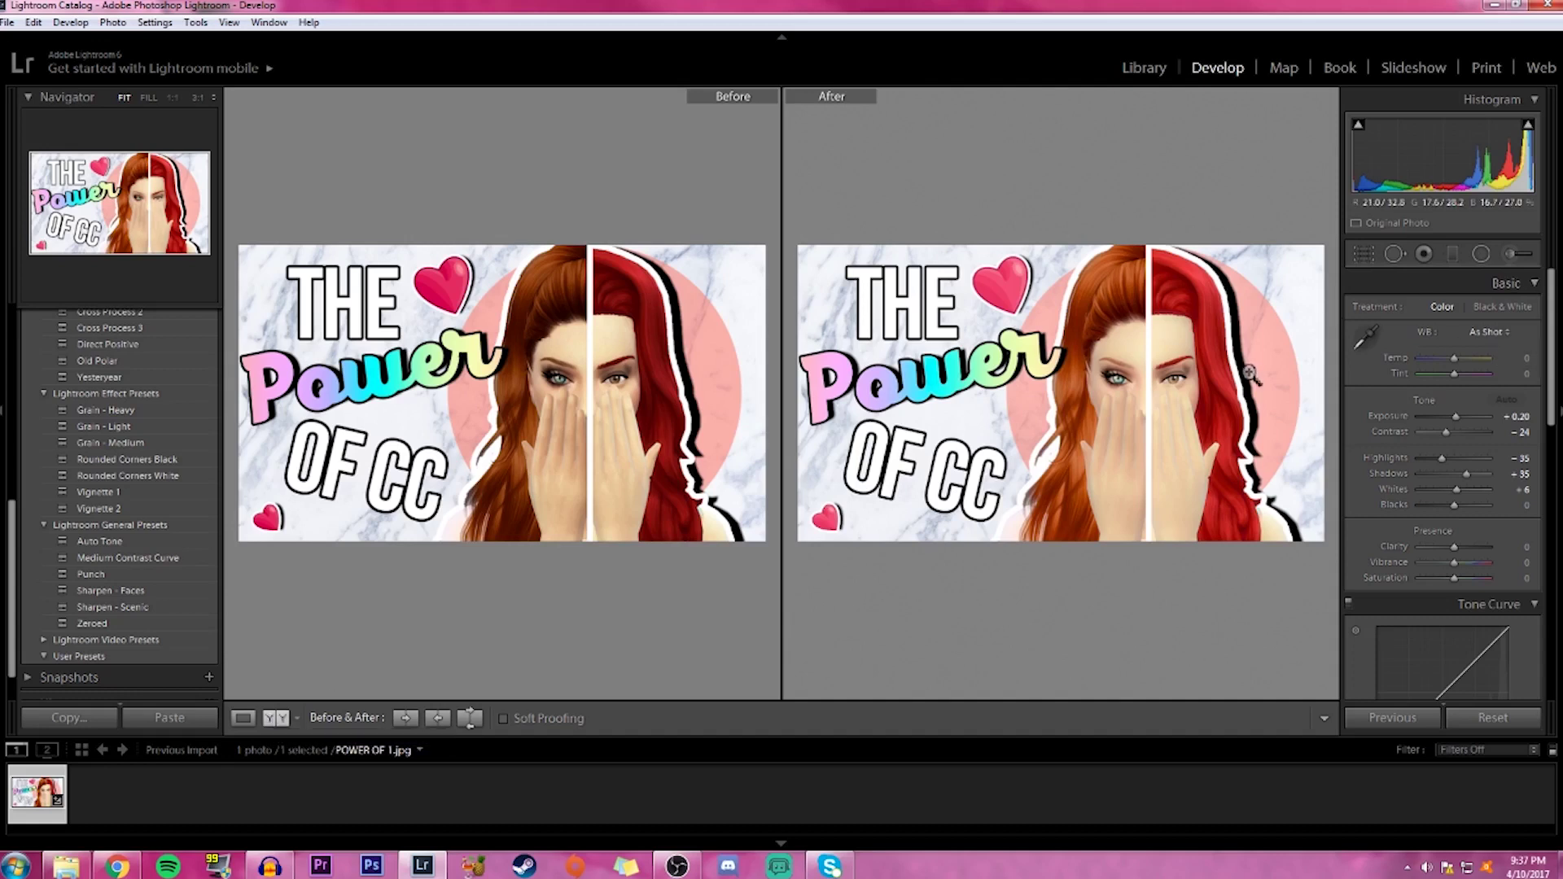
Undo all the Soften Skin brush strokes on the hands and face, and close the adjustment brush
key("ctrl+z")
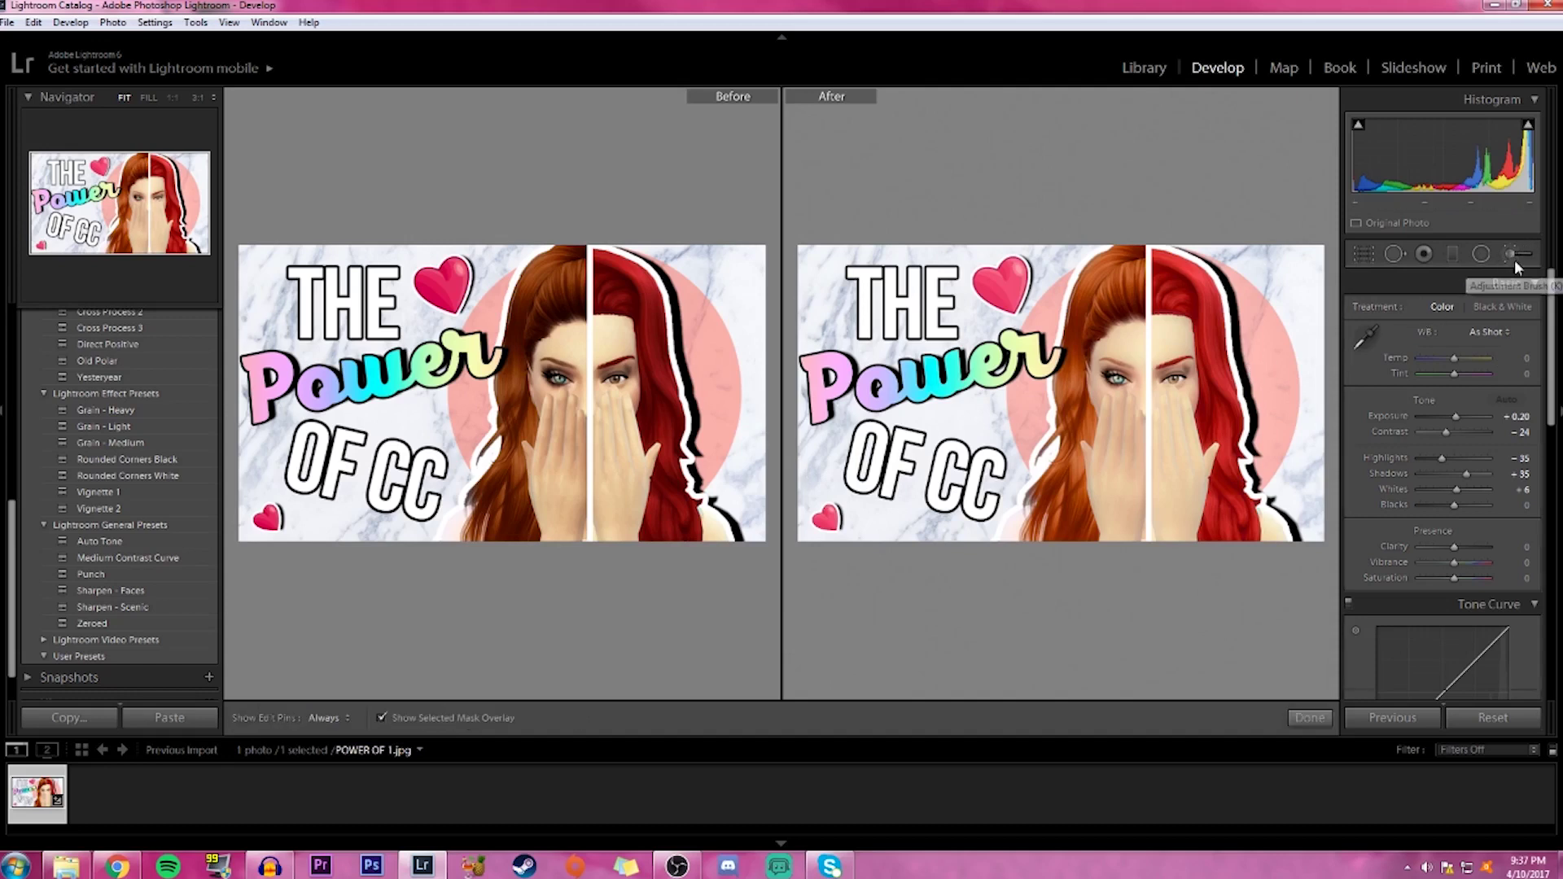
left_click(1512, 259)
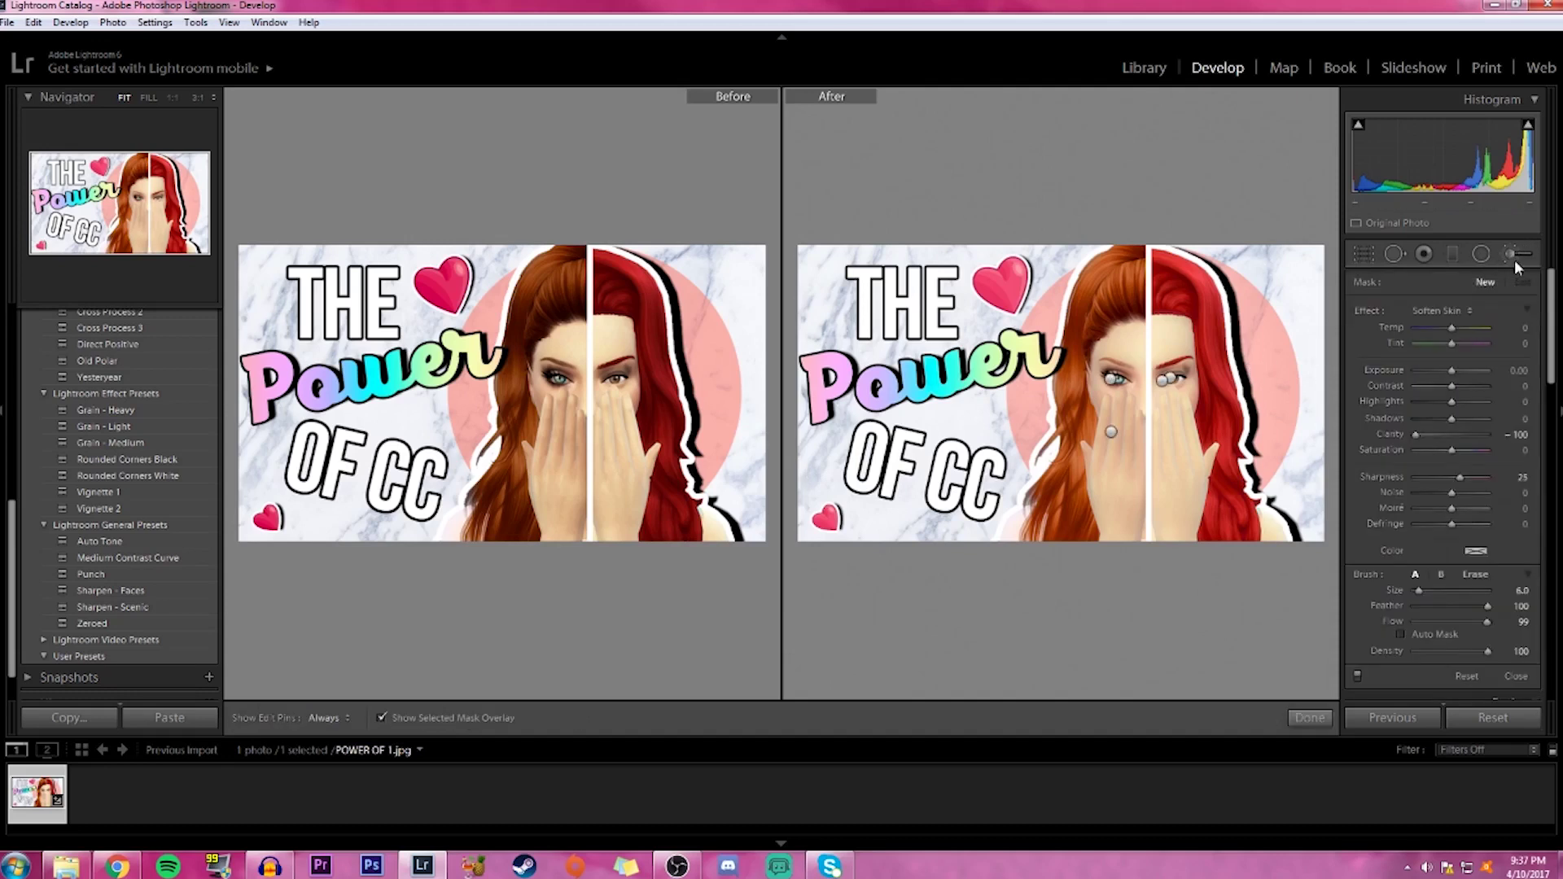
left_click(1110, 434)
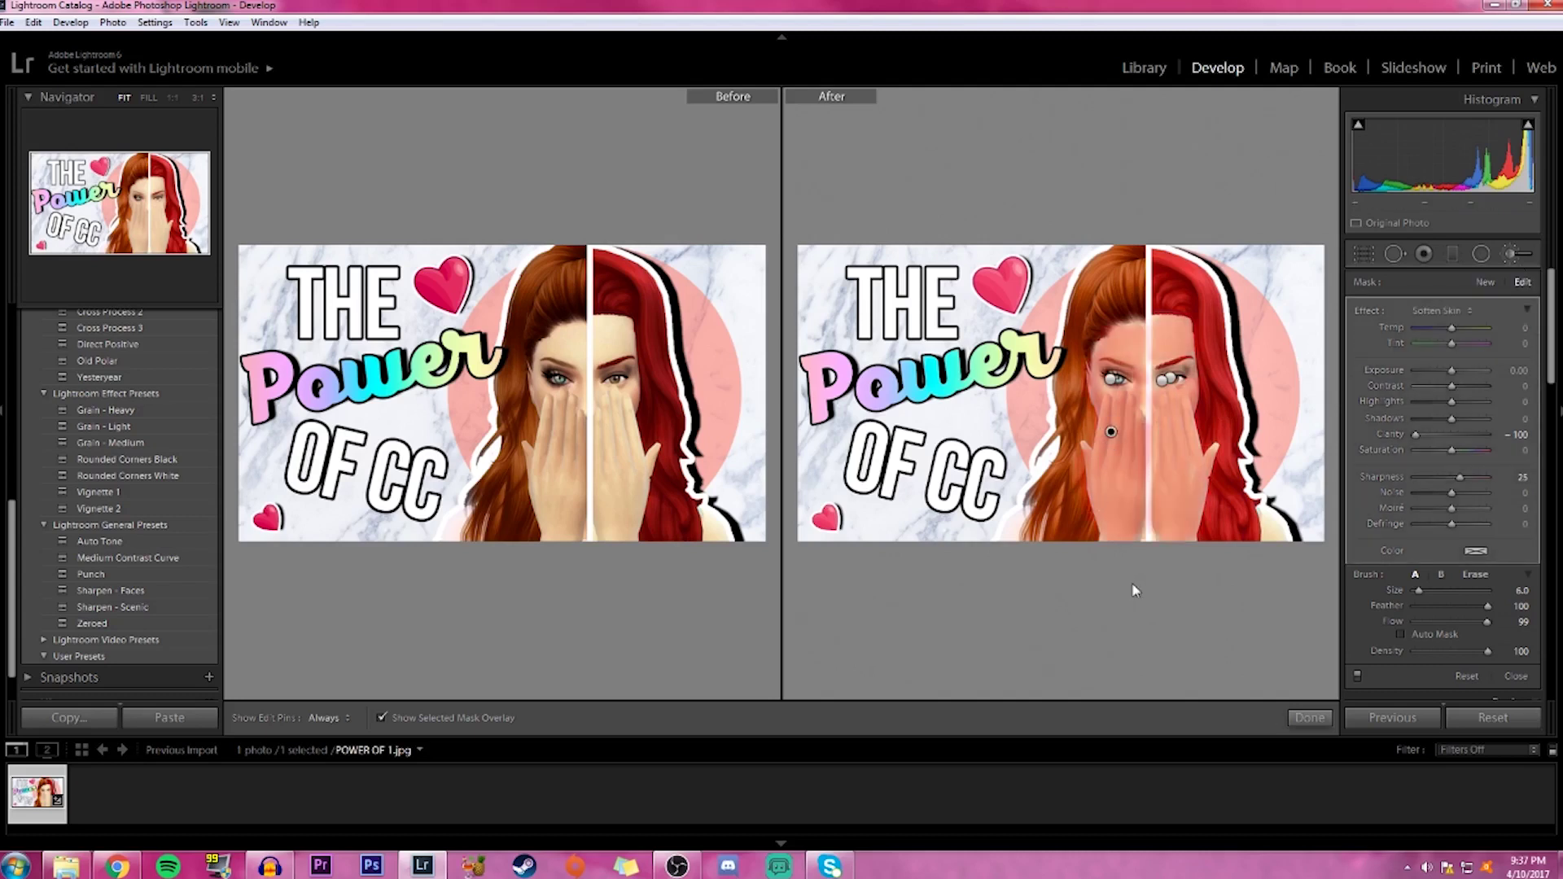
key("ctrl+z")
key("ctrl+z")
key("ctrl+z")
key("ctrl+z")
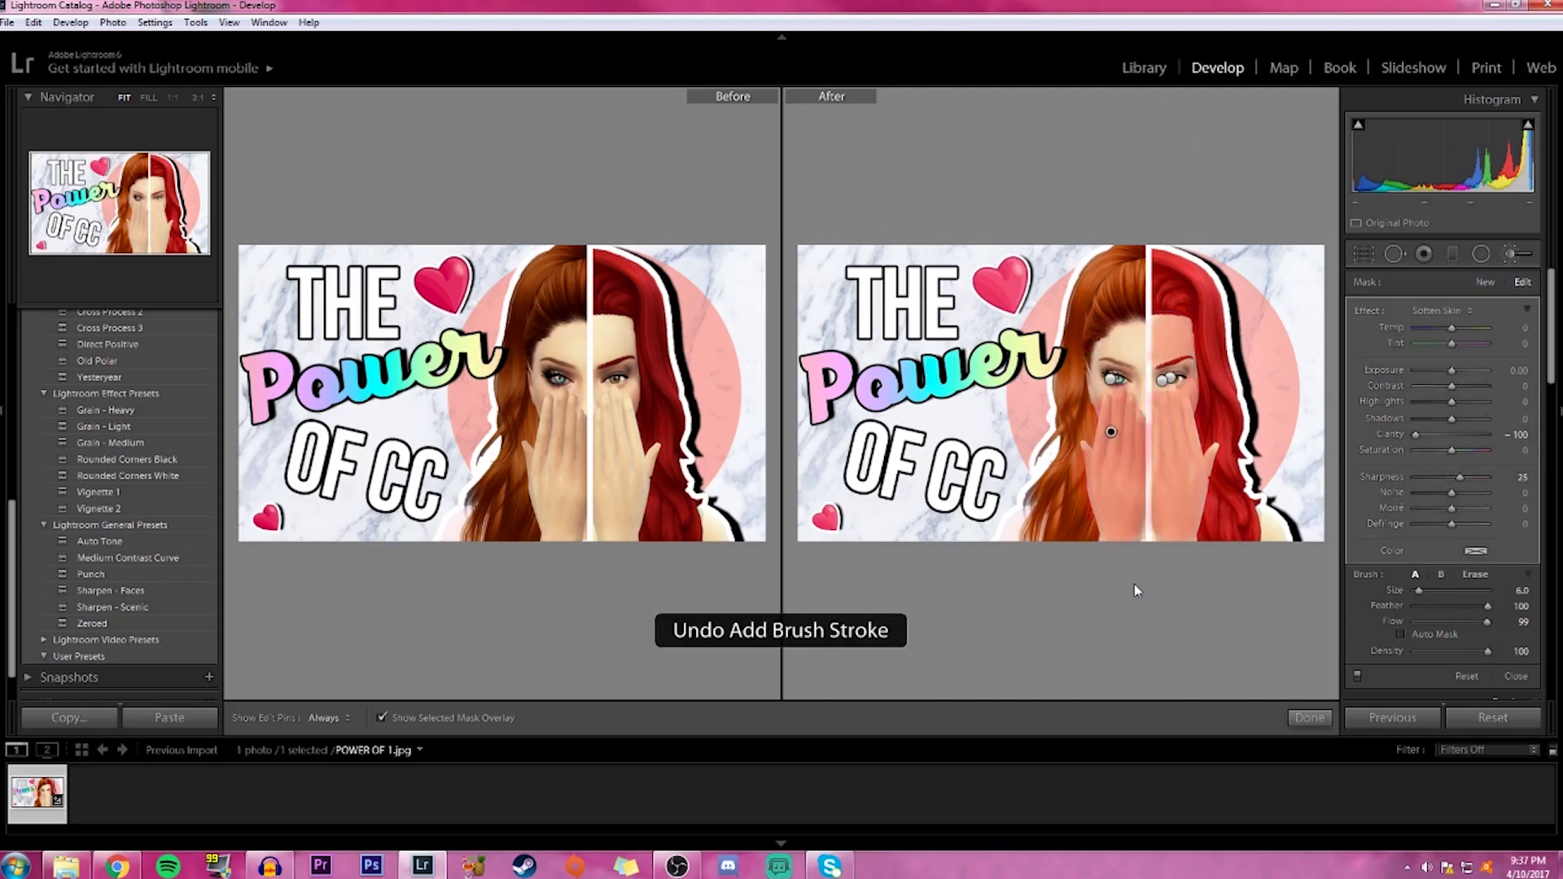
key("ctrl+z")
key("ctrl+z")
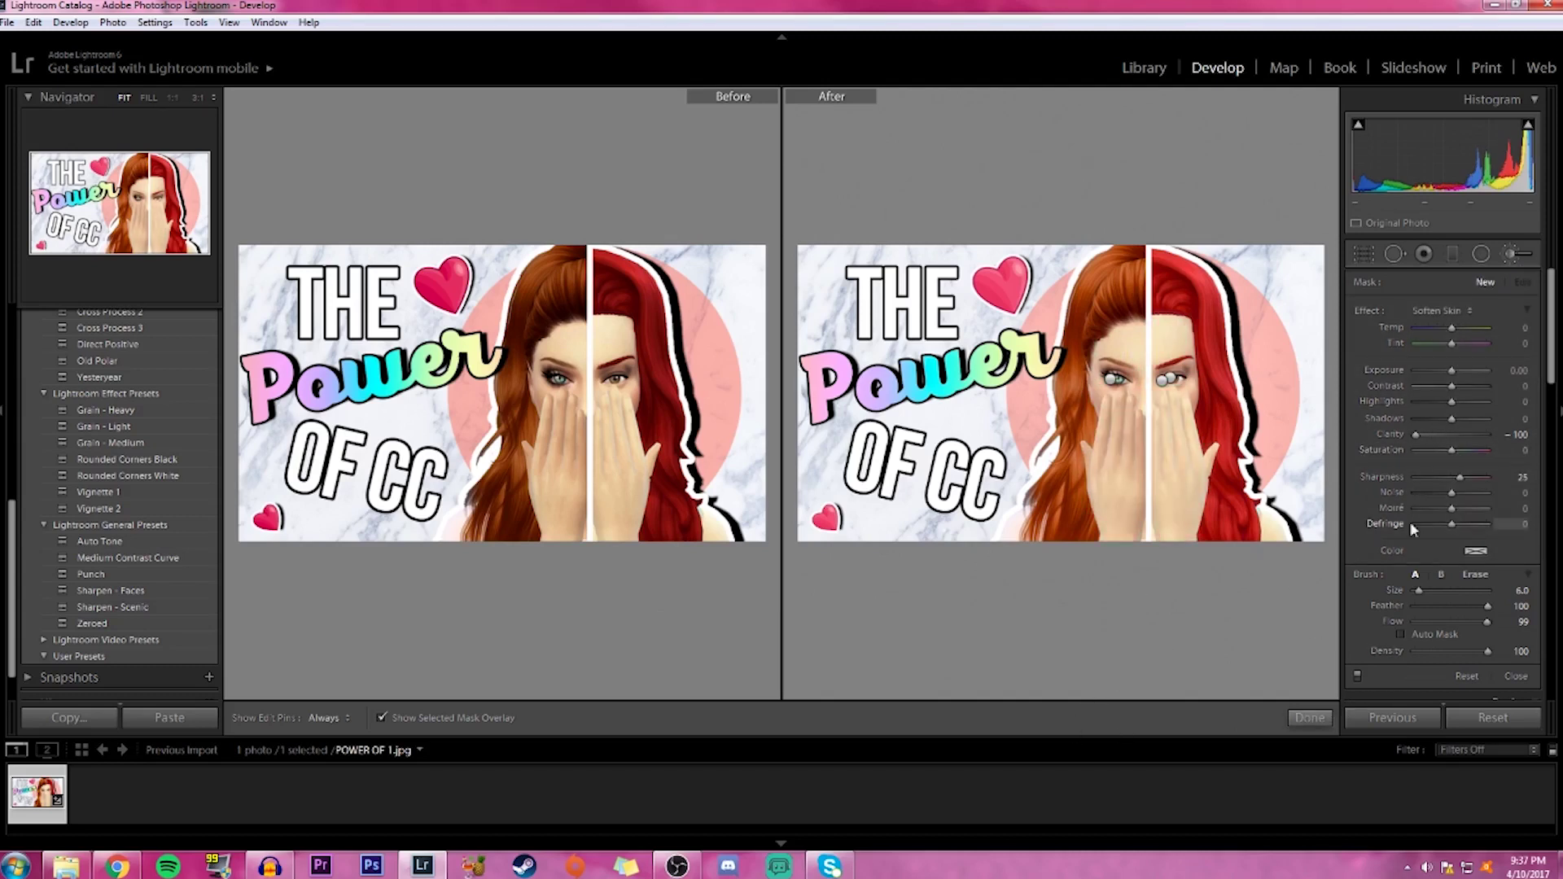
left_click(1302, 717)
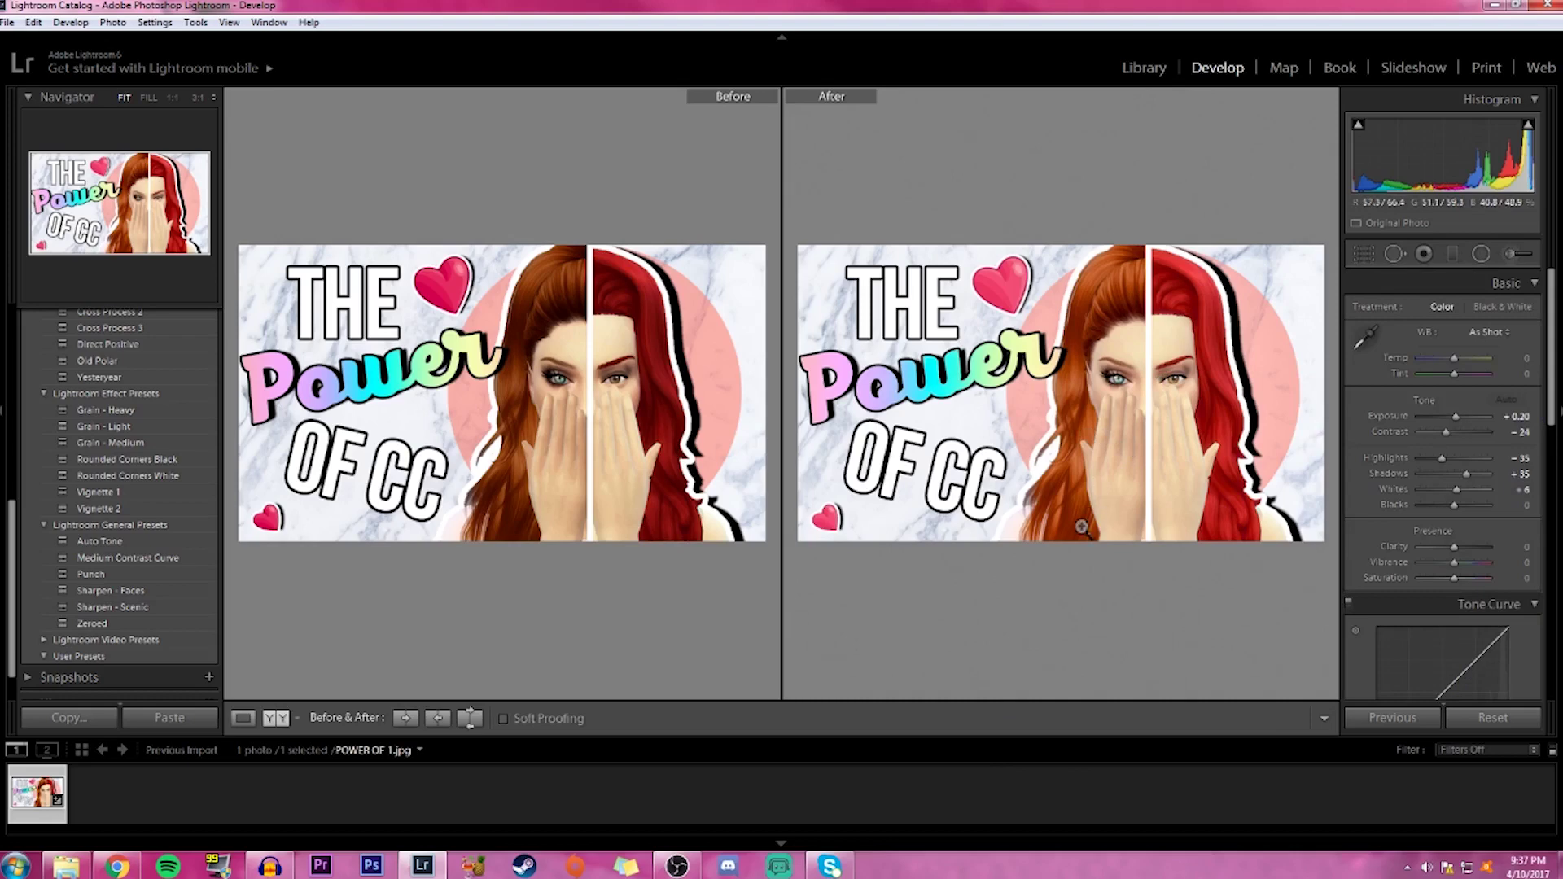
Show the single edited thumbnail again and set up a new adjustment brush with the Burn (Darken) effect
left_click(242, 717)
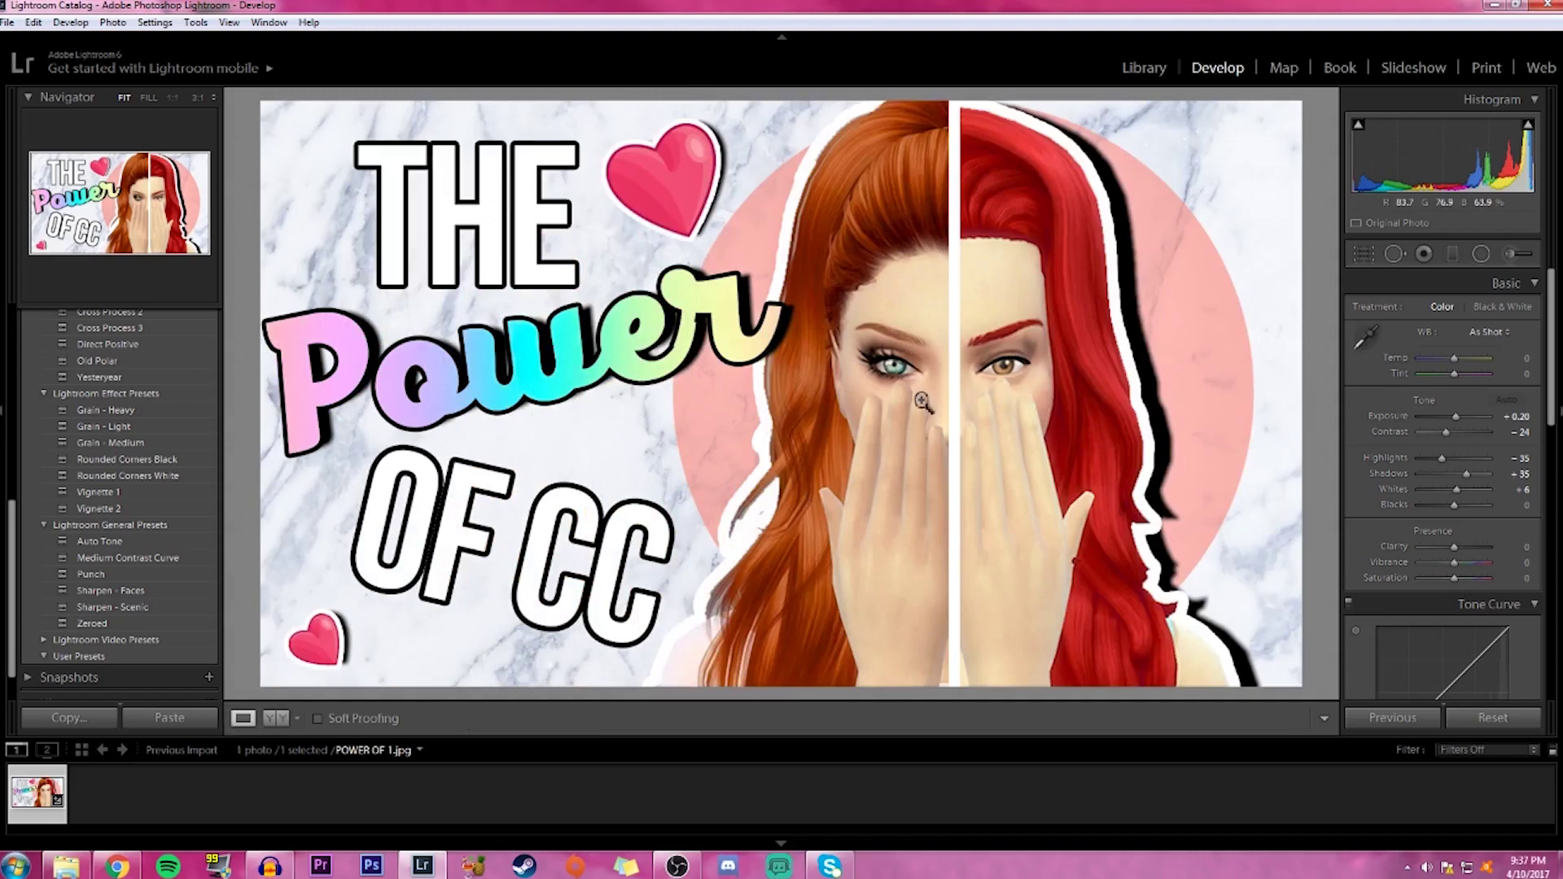
left_click(1513, 254)
left_click(1465, 314)
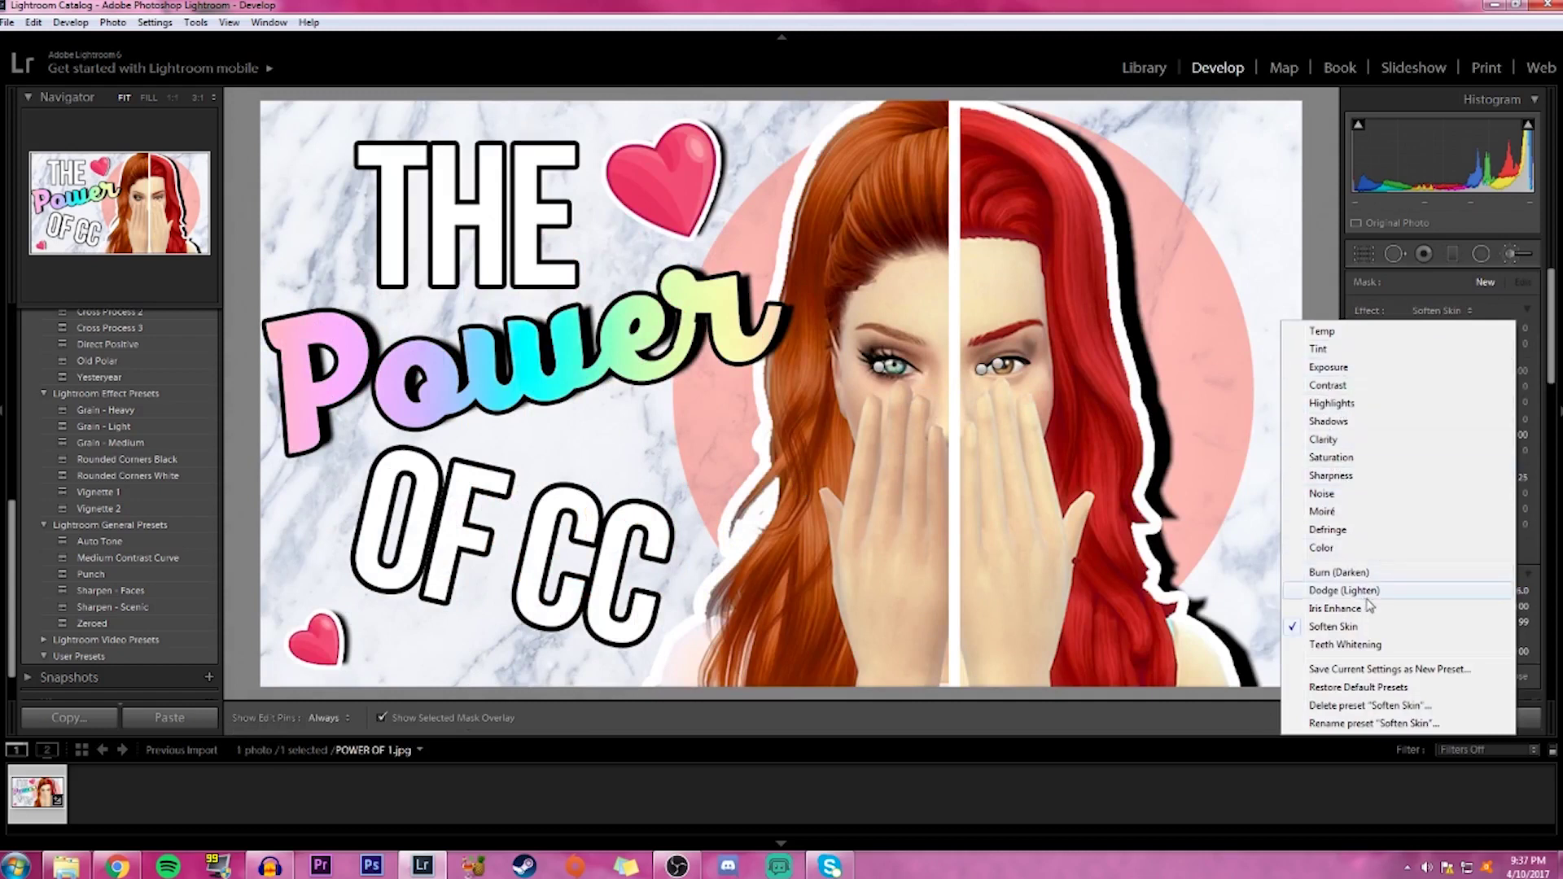
left_click(1354, 573)
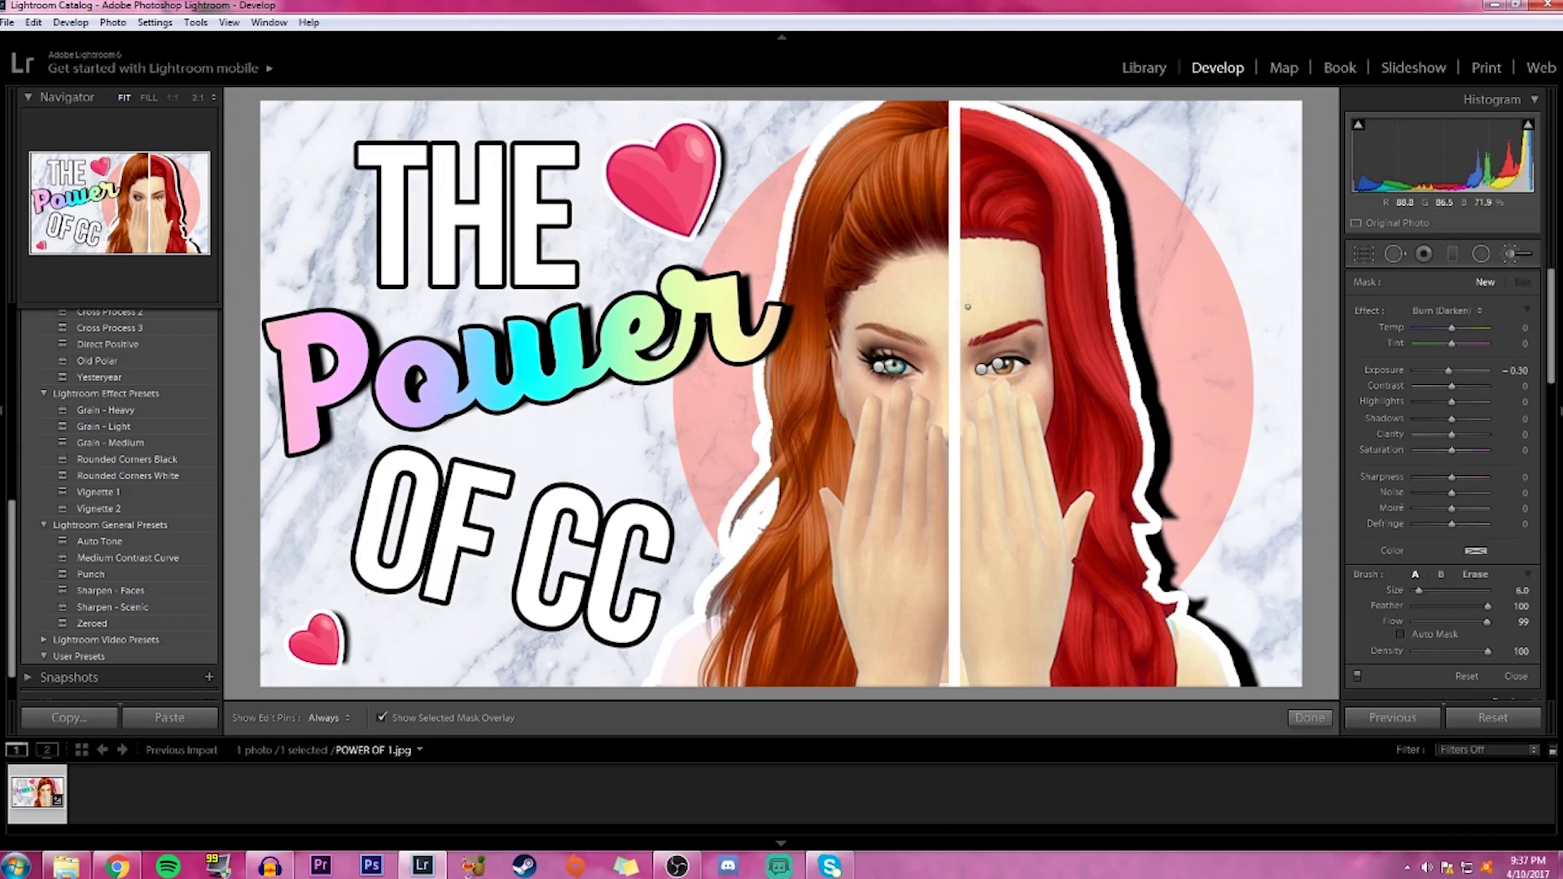
scroll(1084, 366, "down", 3)
scroll(1025, 389, "down", 1)
key("h")
left_click_drag(877, 328, 865, 329)
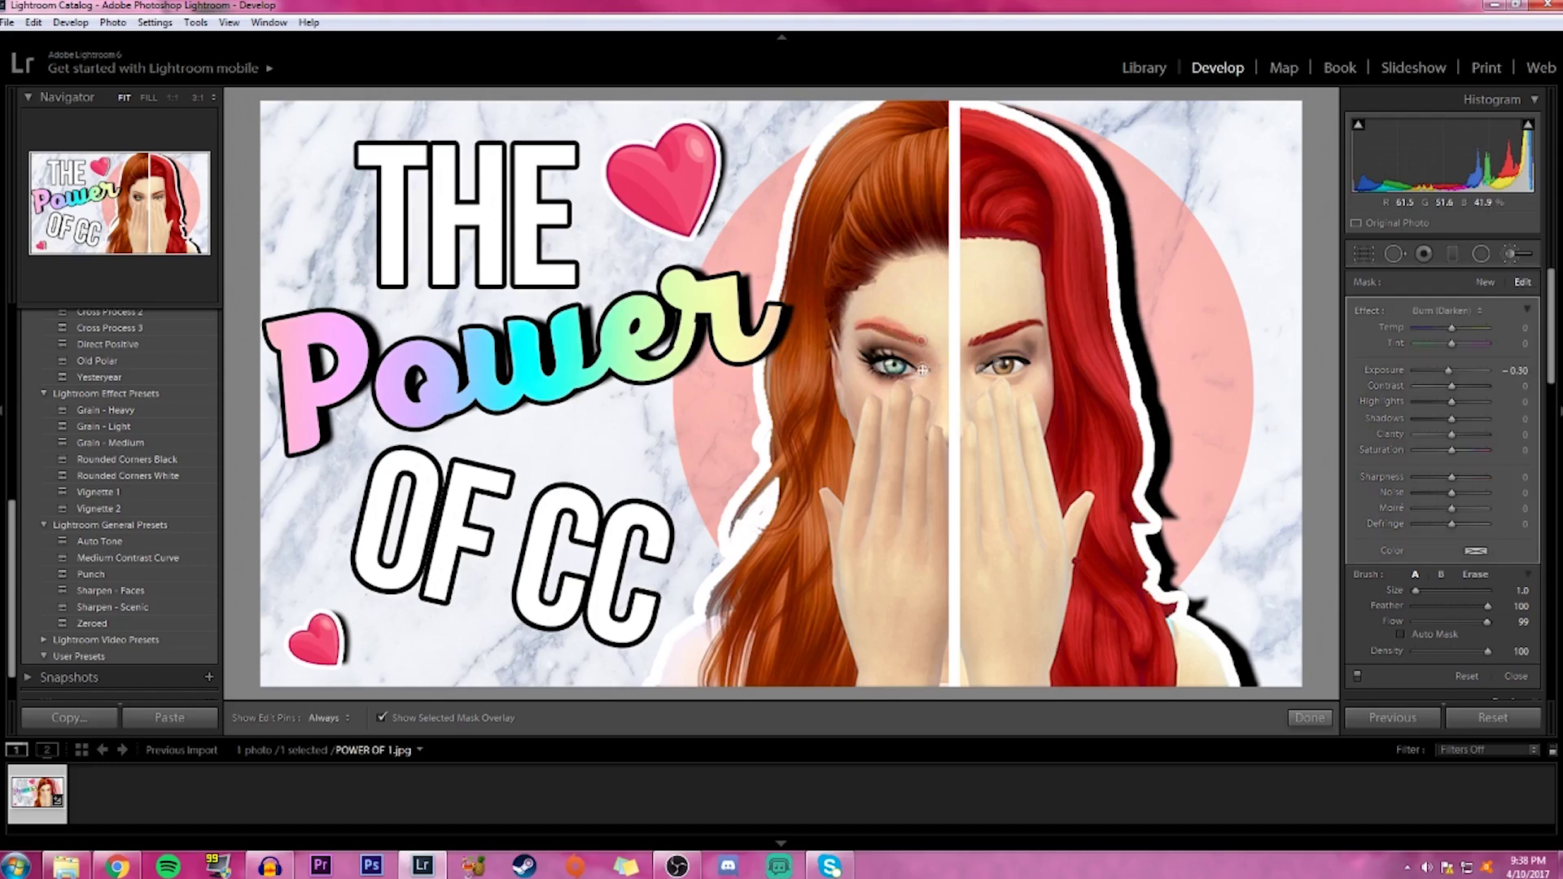
key("ctrl+z")
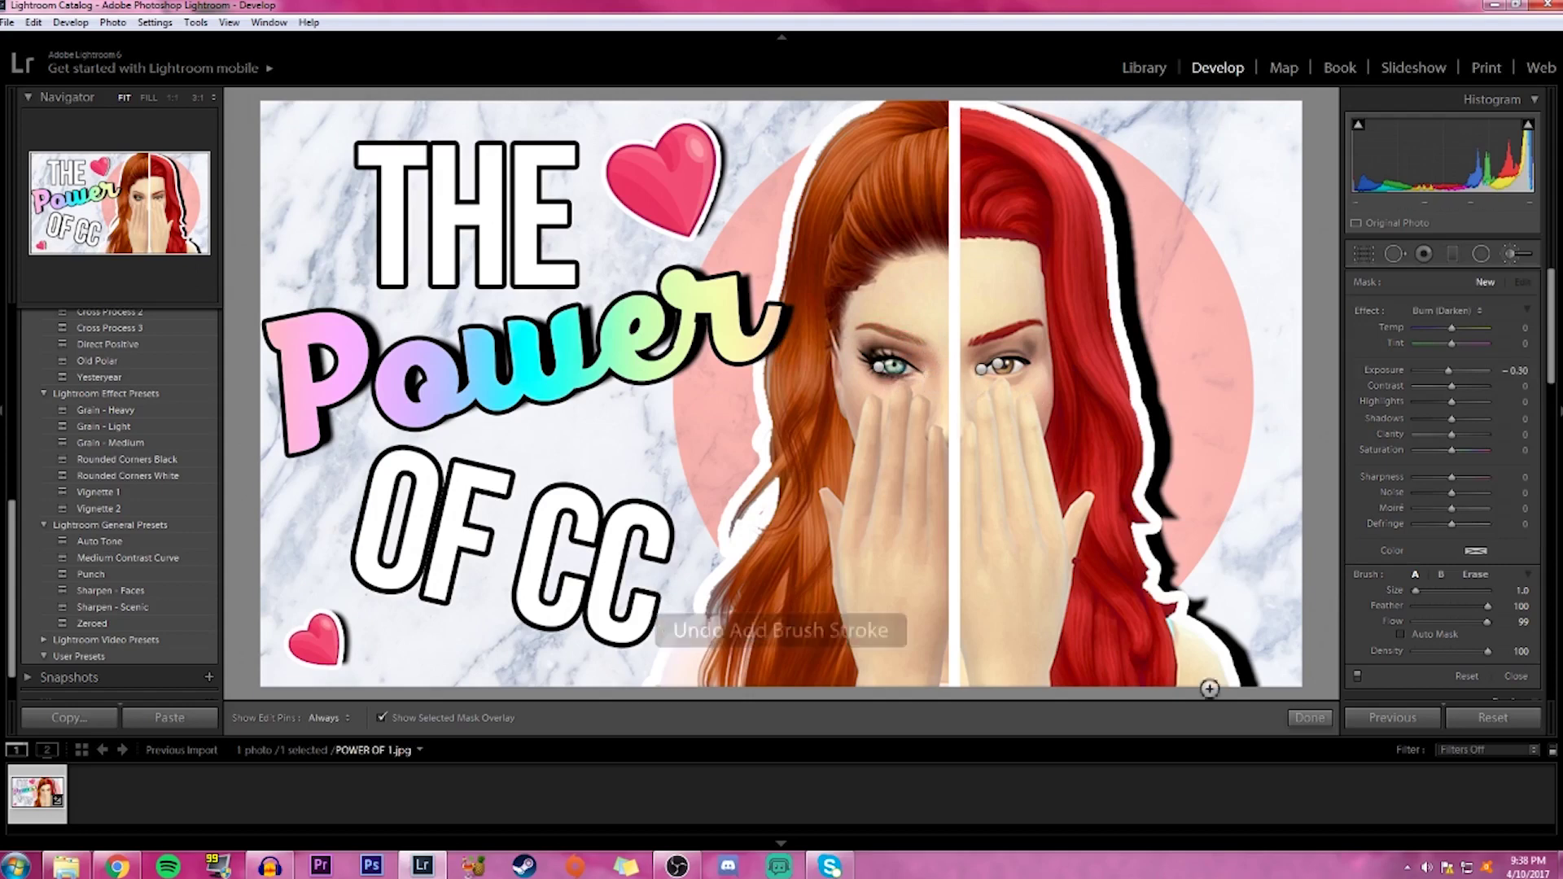
left_click(1309, 717)
Paint a Burn (Darken) adjustment with brush size 3.0 along the brown eyebrow on the orange-haired half, and finish brushing
left_click(951, 390)
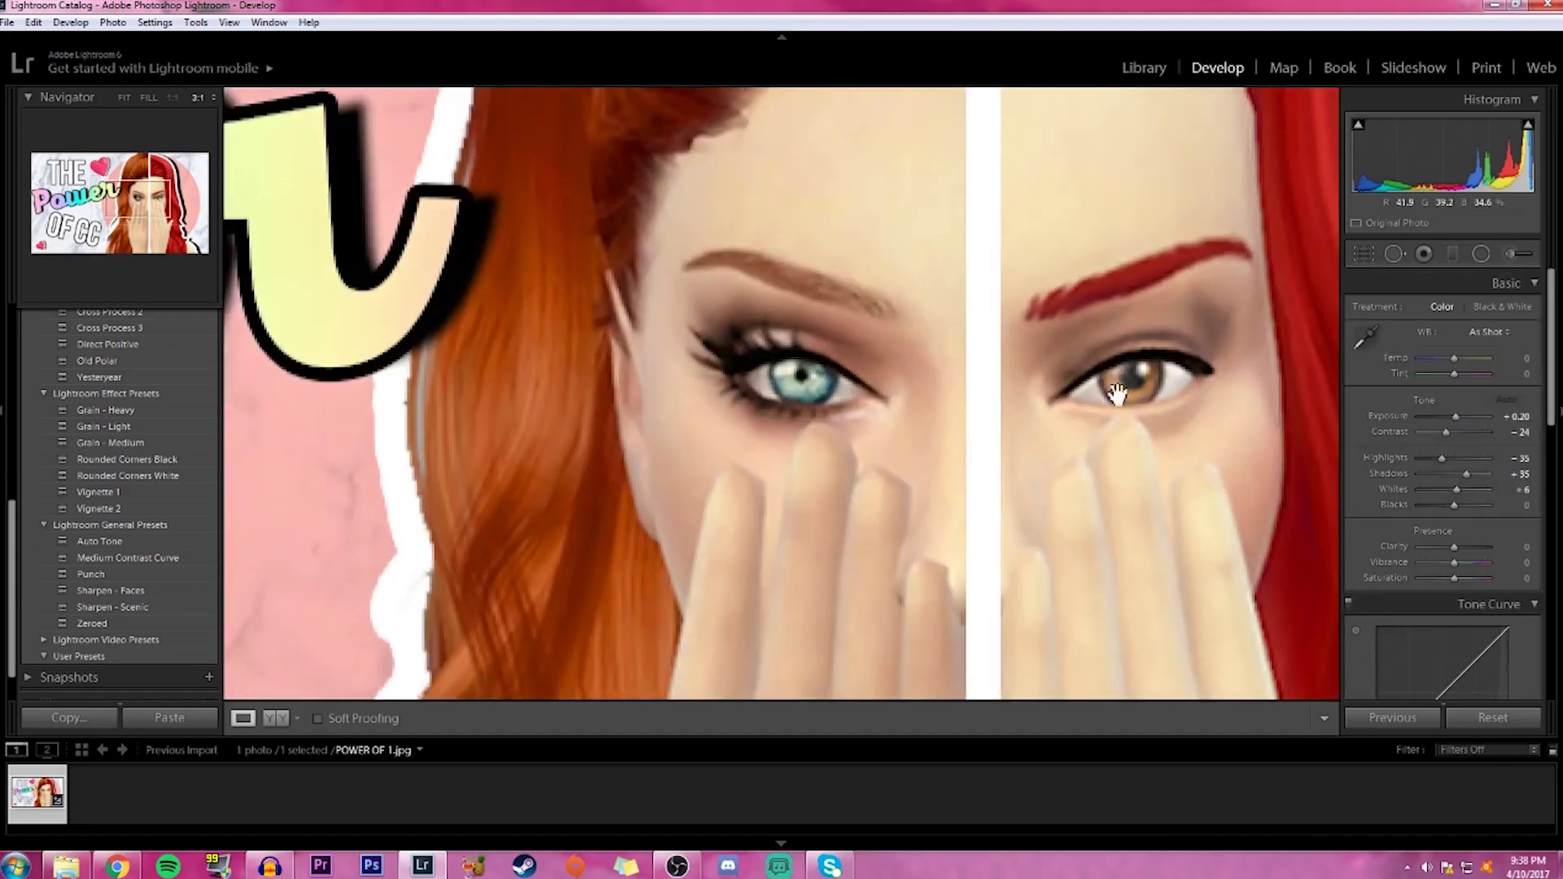
left_click(1507, 253)
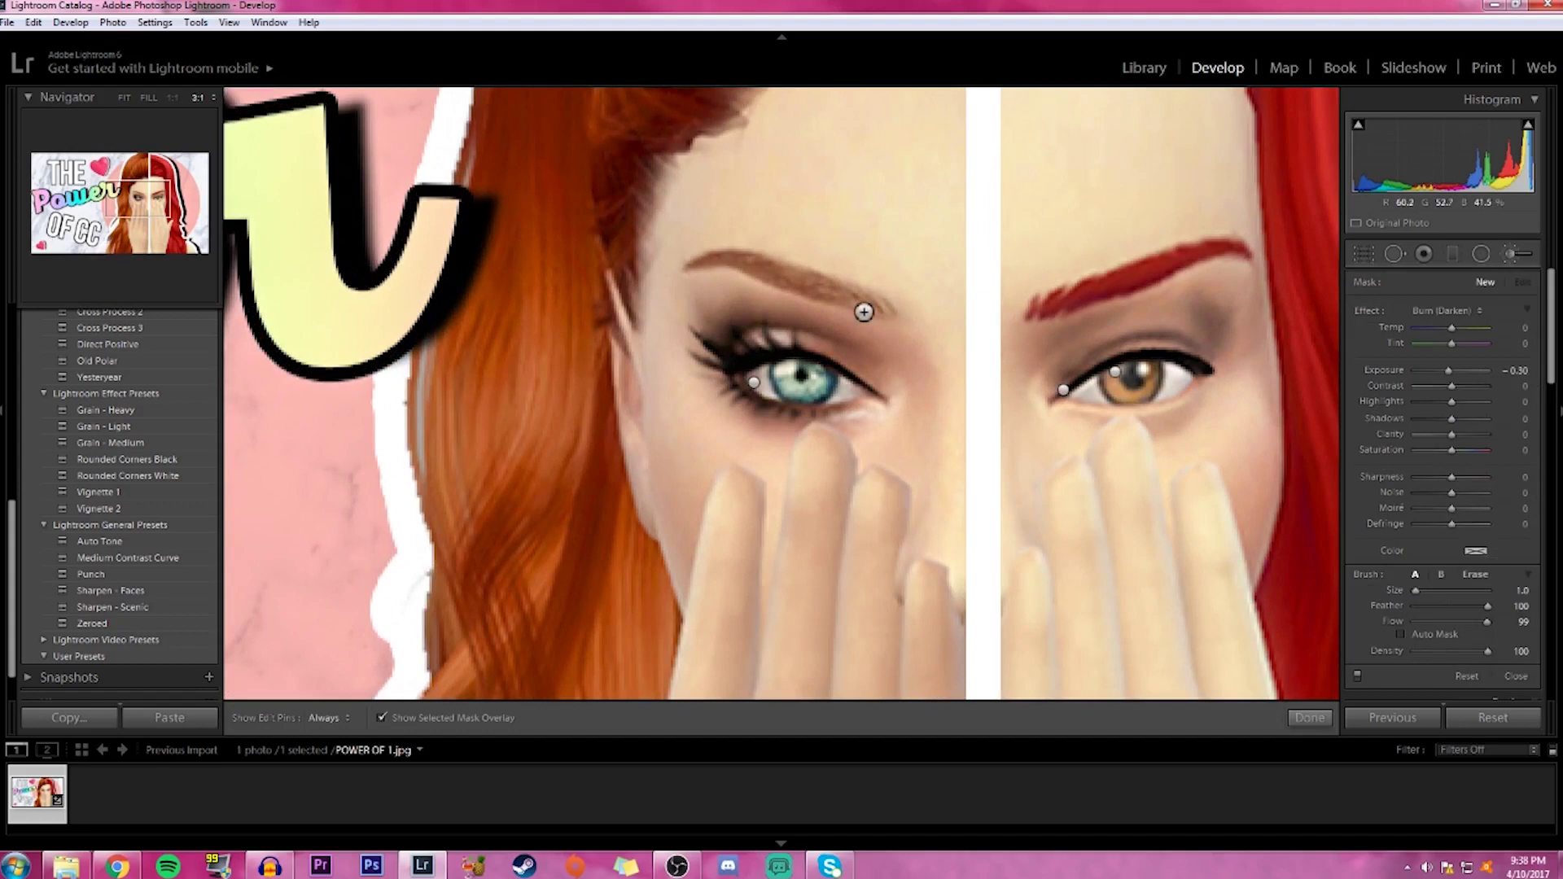
scroll(885, 309, "up", 2)
key("h")
left_click_drag(881, 307, 779, 272)
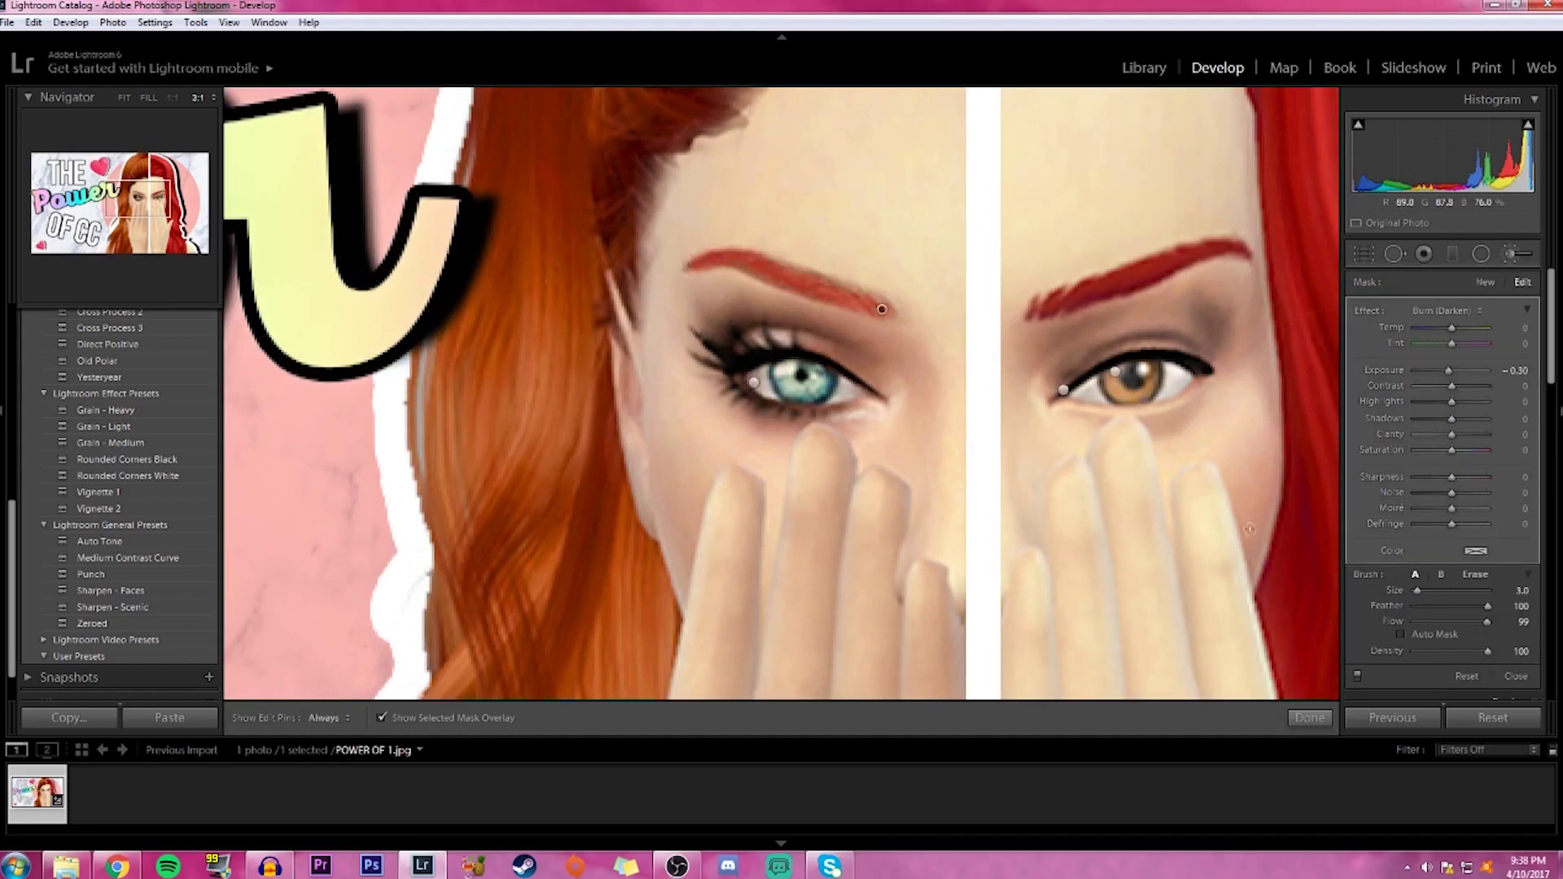
left_click(1304, 716)
left_click(668, 467)
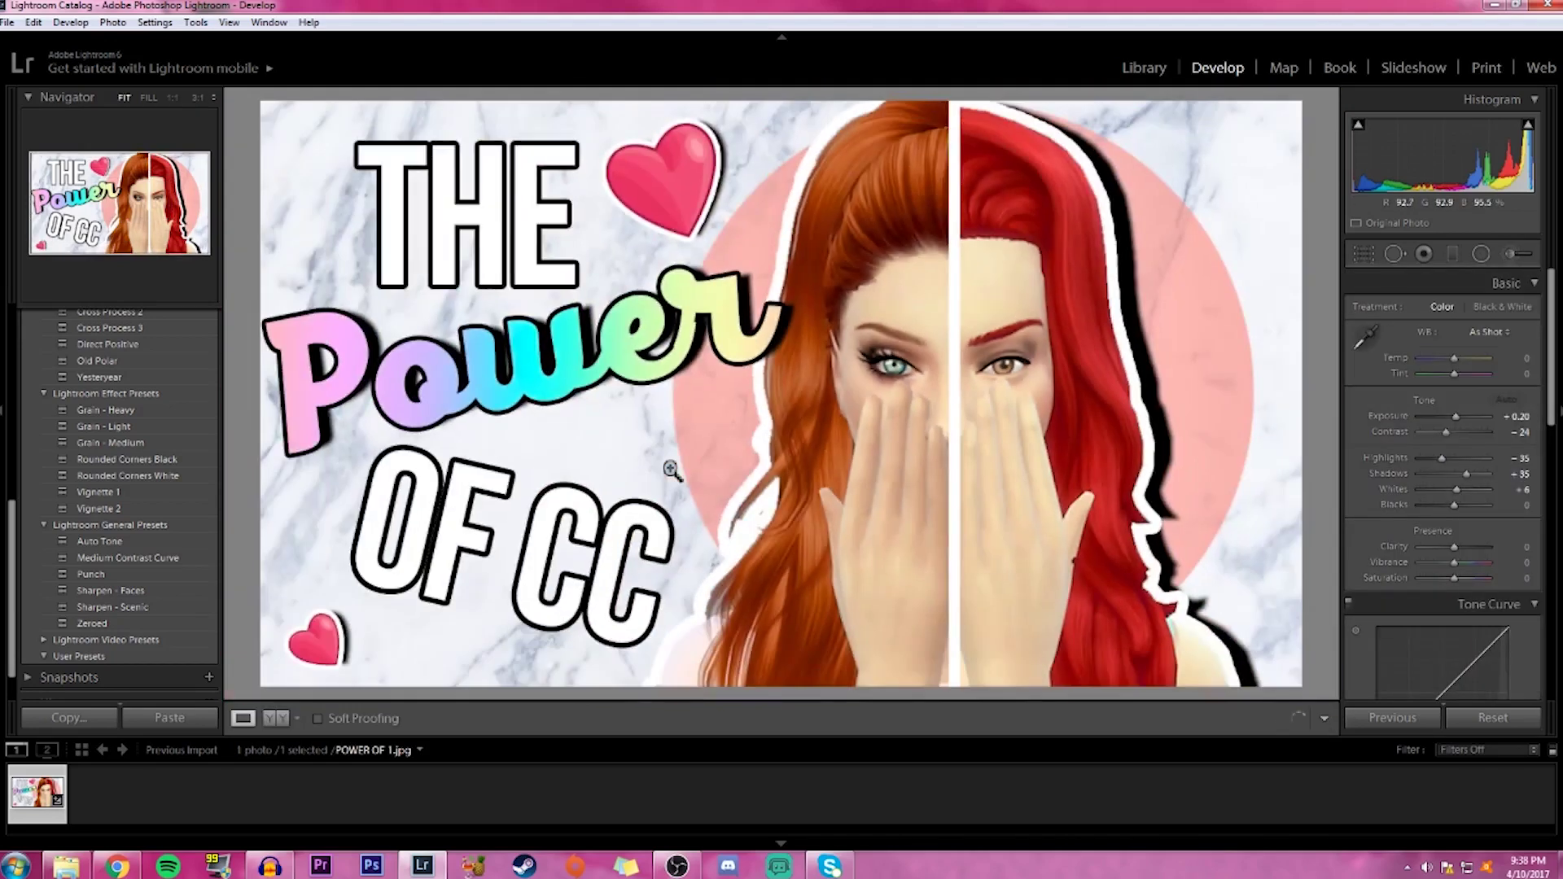